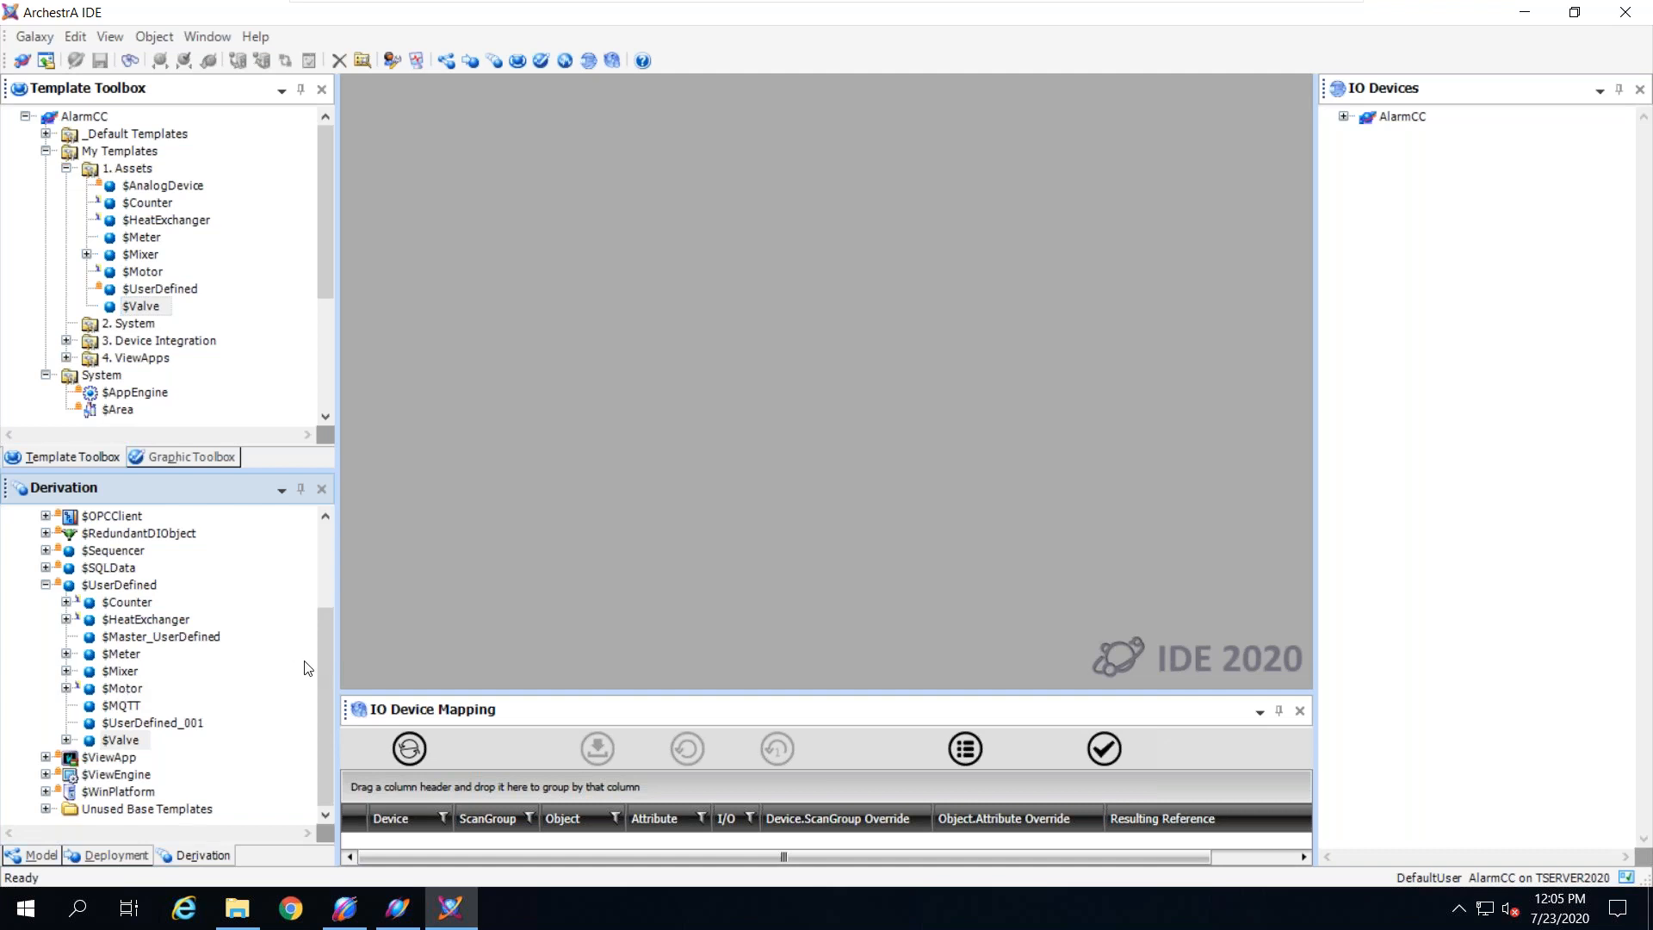
# Step: Expand the $HeatExchanger template in the Derivation view to show its instances
pyautogui.click(141, 307)
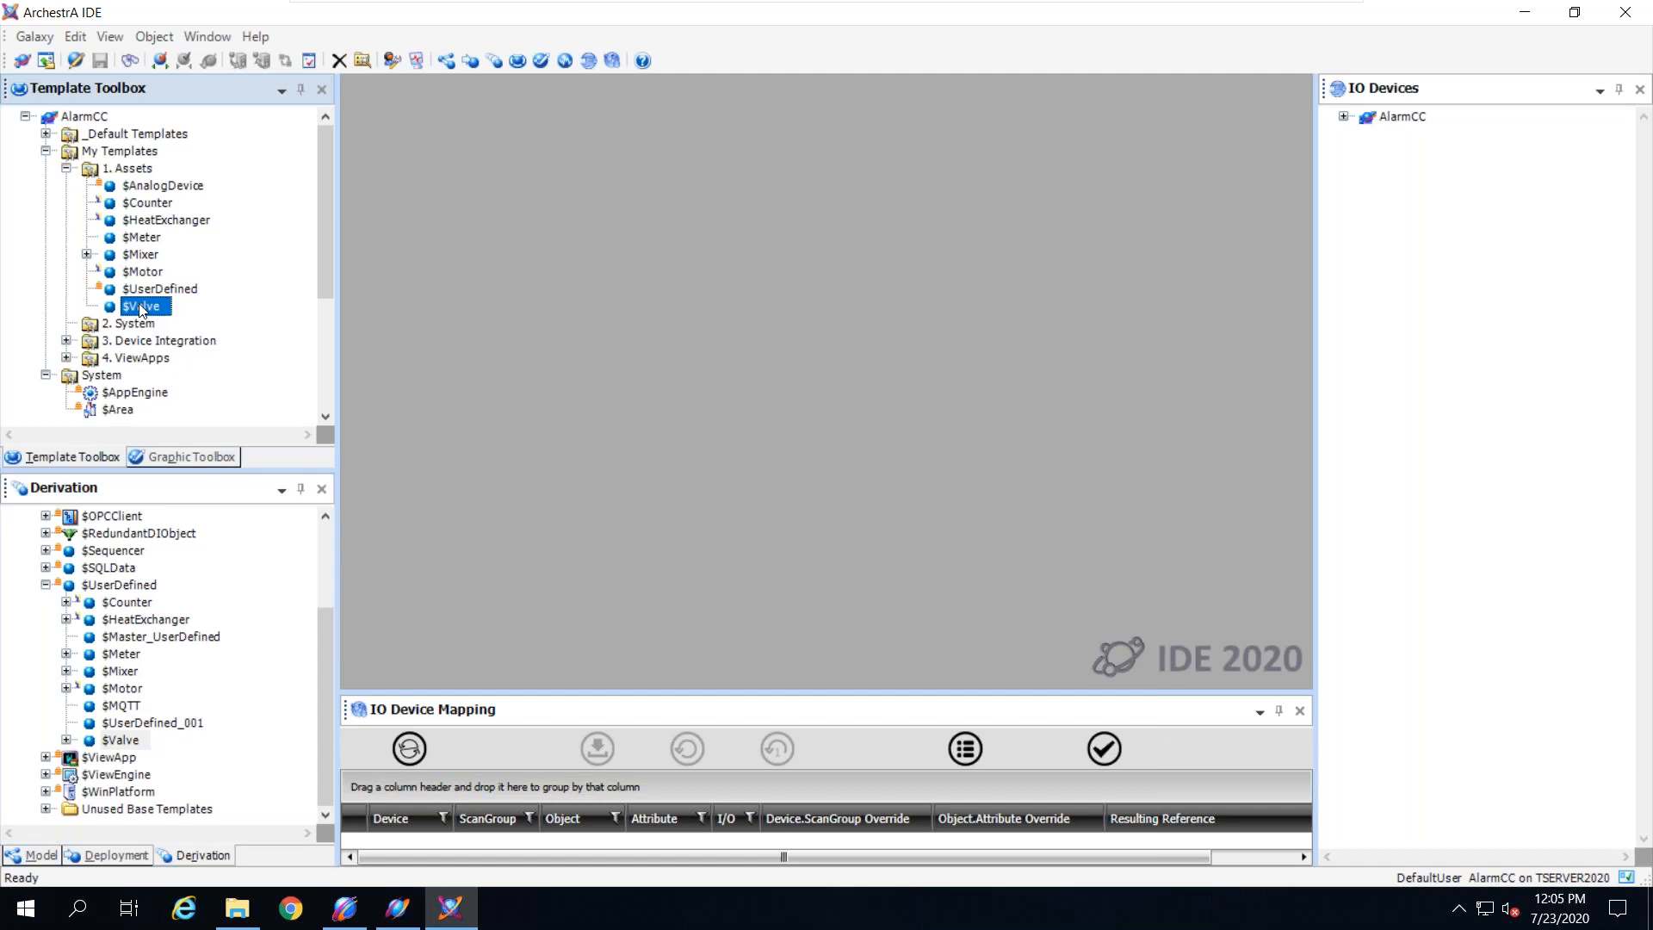
pyautogui.rightClick(141, 307)
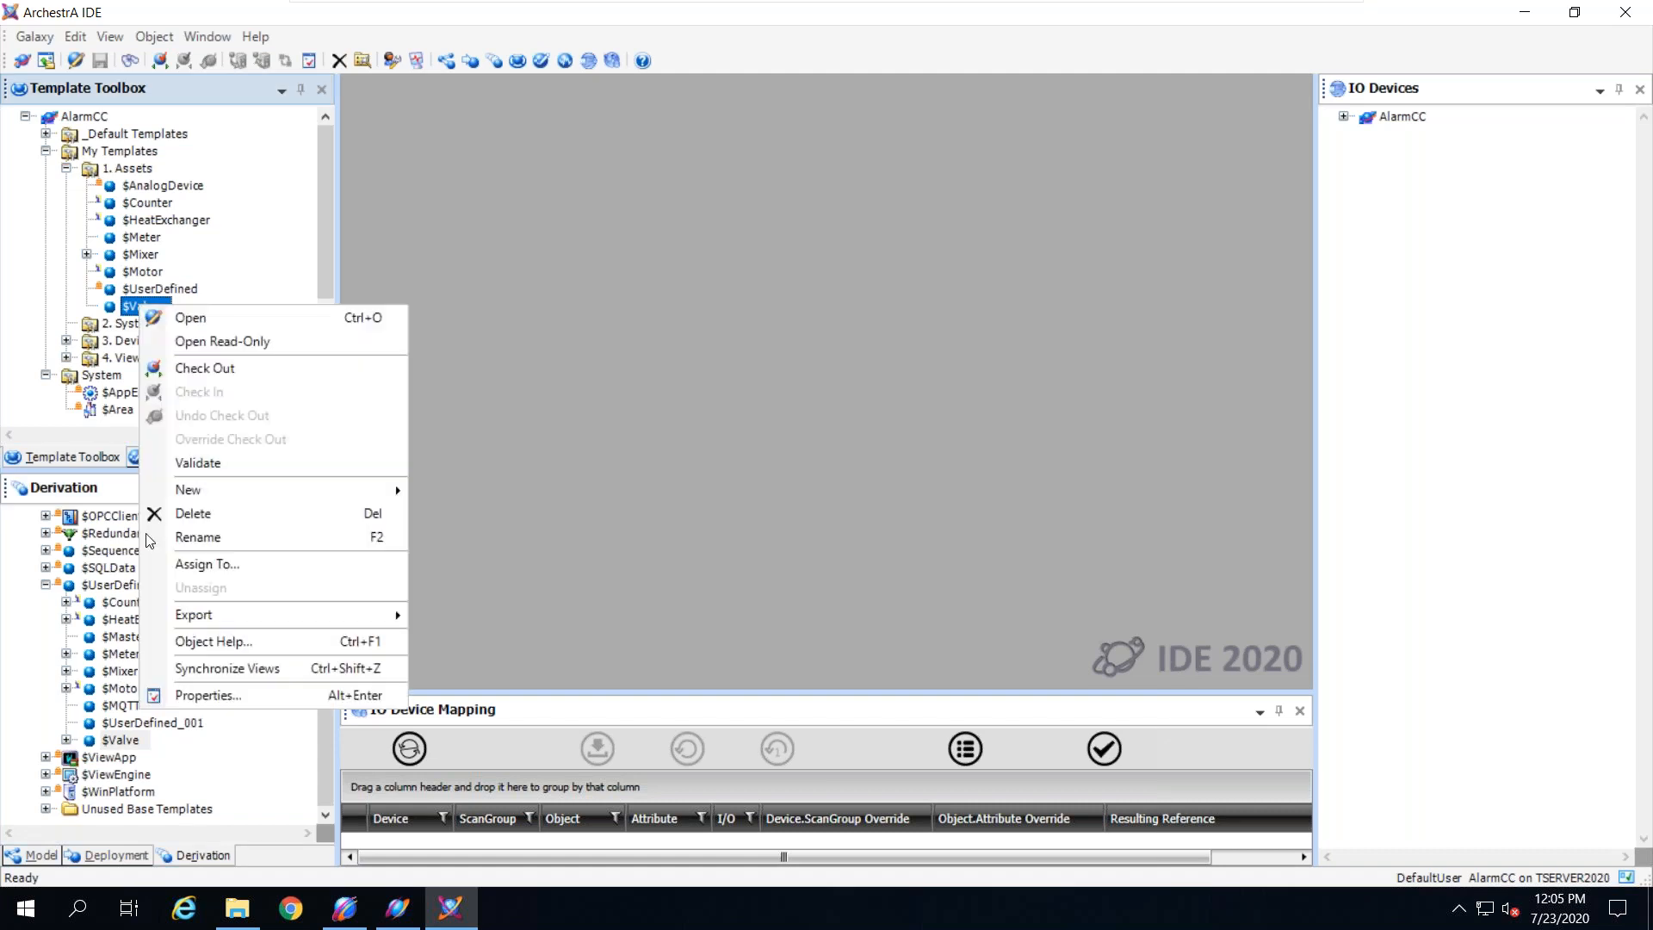
pyautogui.click(125, 619)
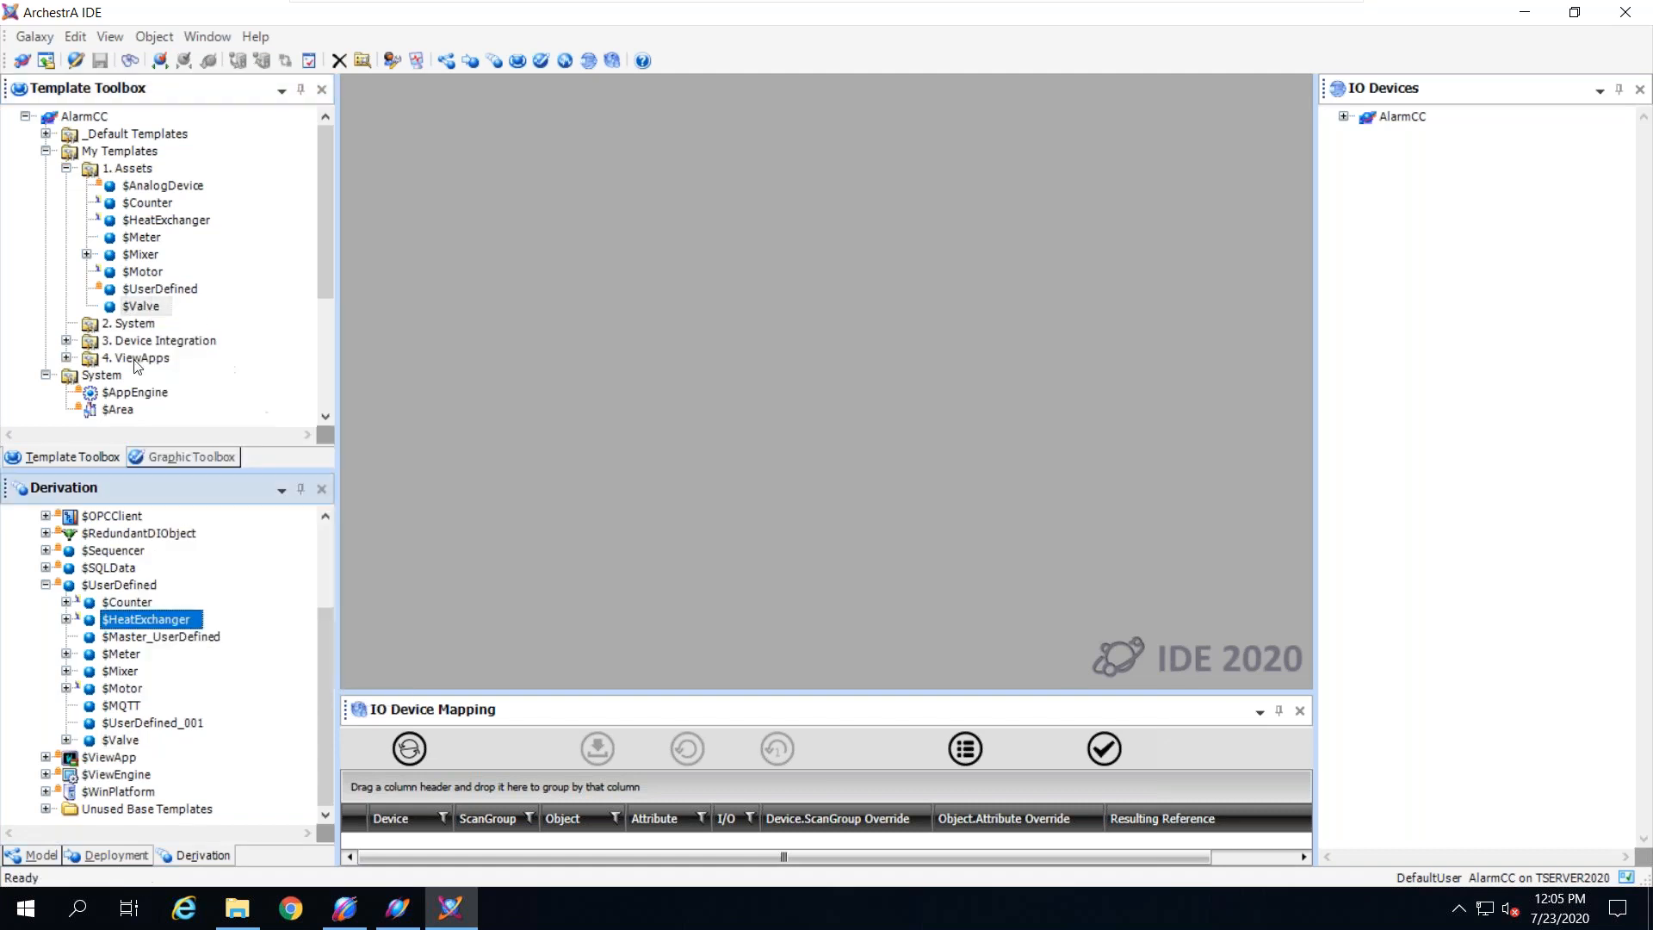
pyautogui.click(66, 619)
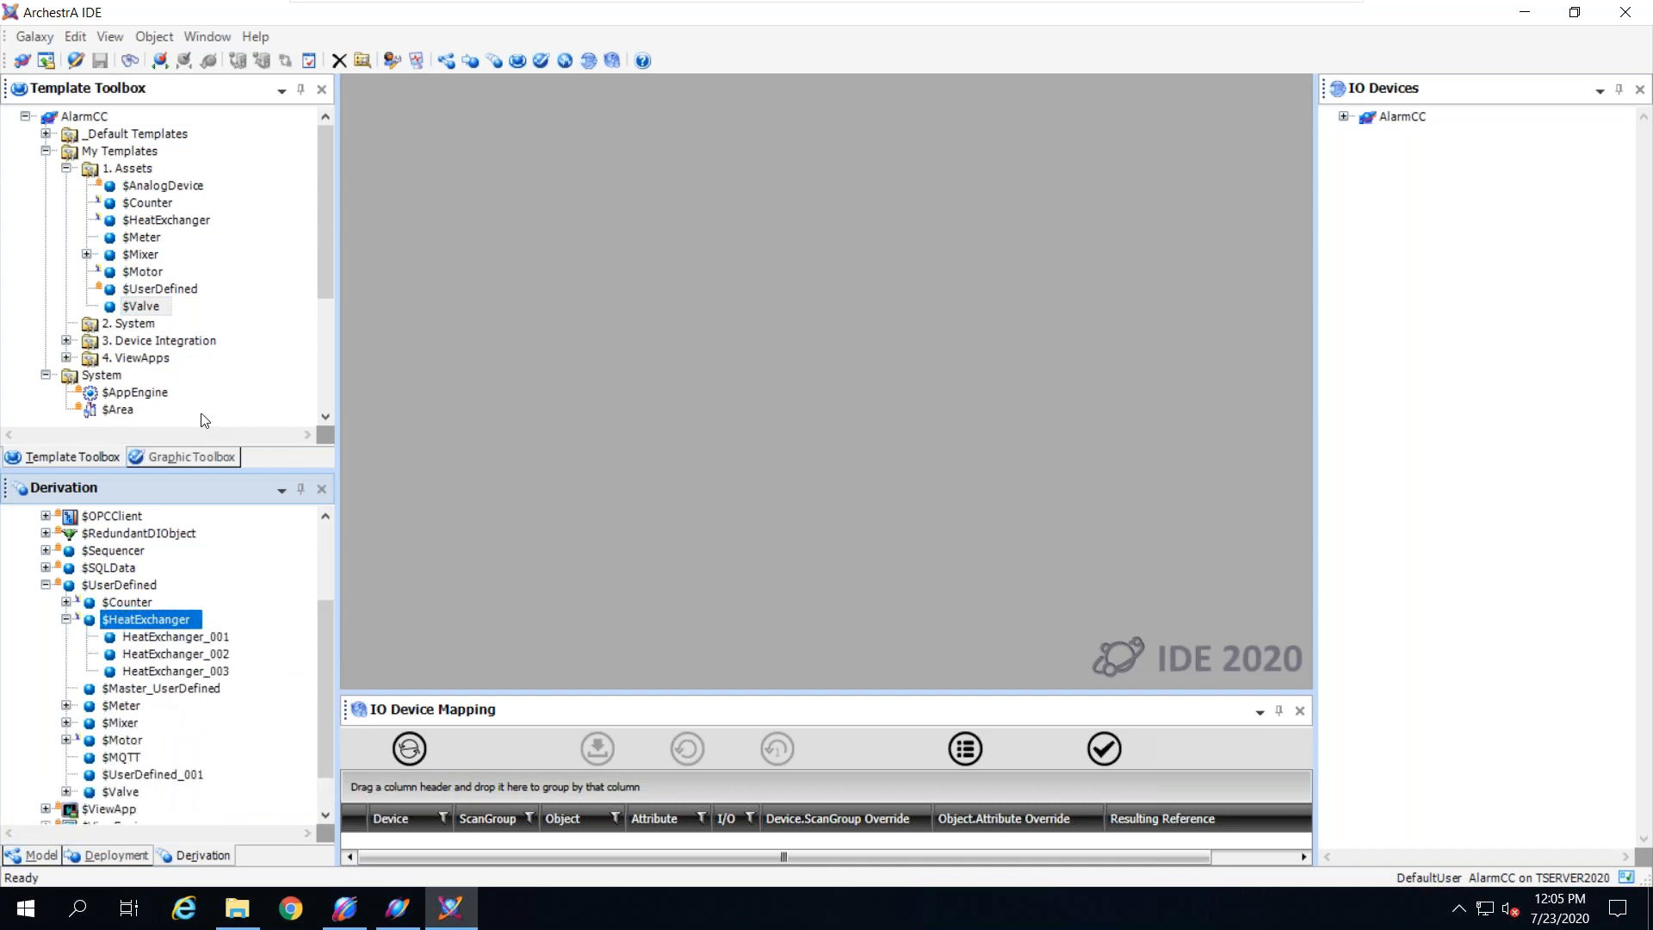
# Step: Select Mixer100 with all its contained objects in the Deployment view and look at the export options for them
pyautogui.click(97, 855)
pyautogui.click(168, 602)
pyautogui.keyDown('shift'); pyautogui.click(208, 746); pyautogui.keyUp('shift')
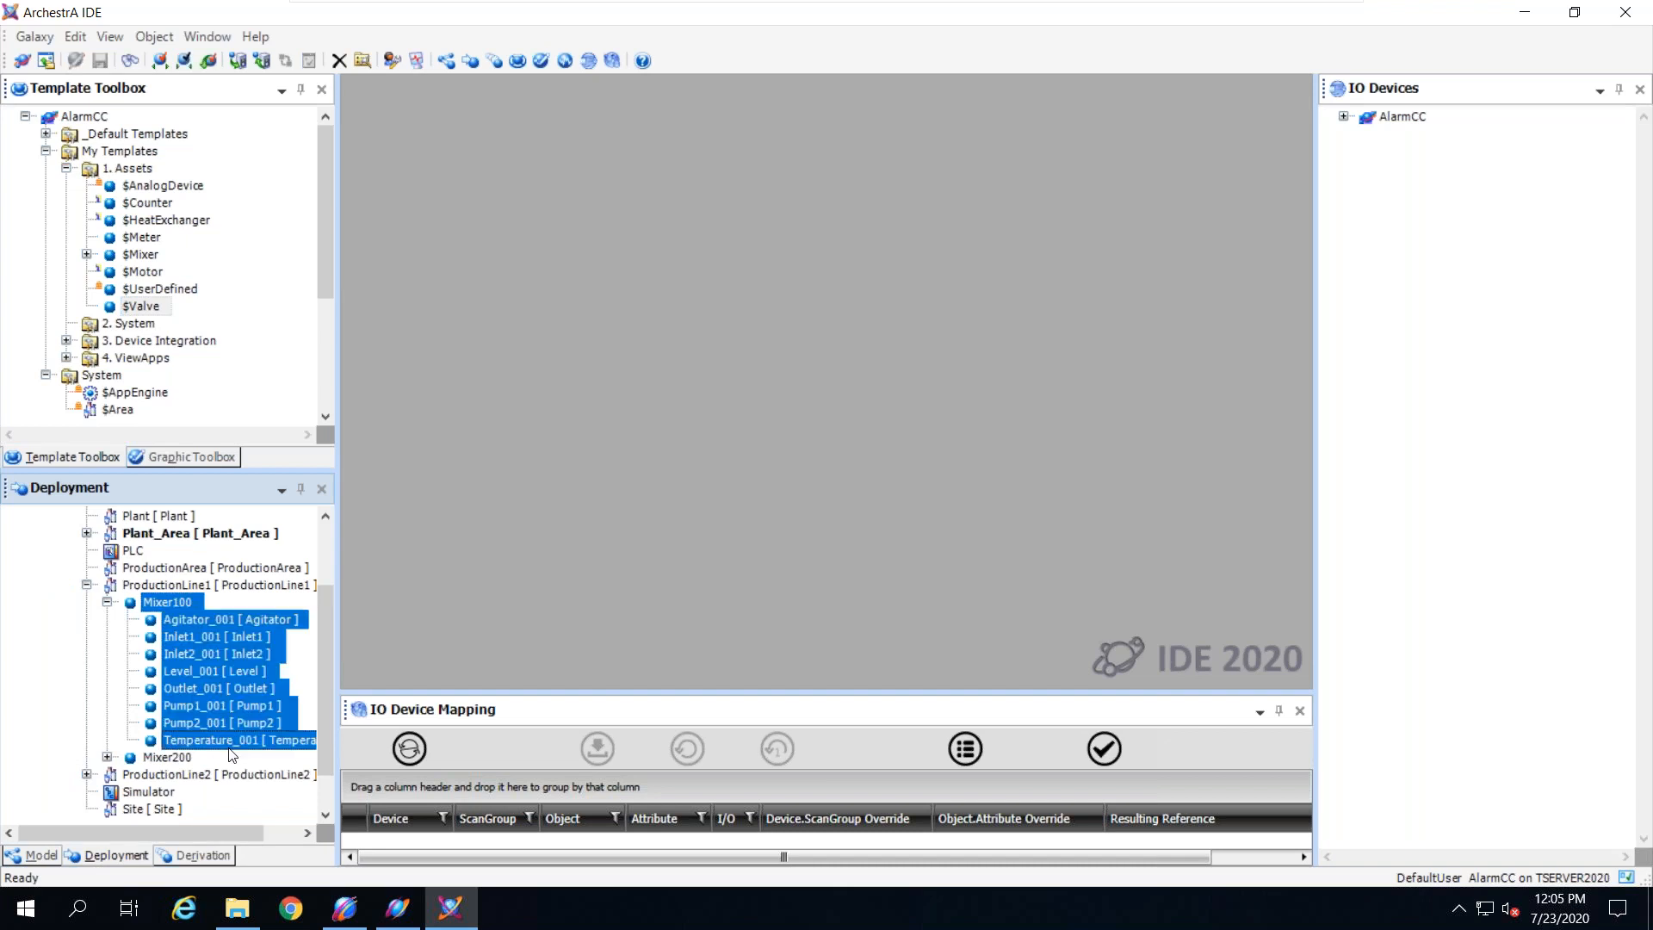
pyautogui.rightClick(212, 704)
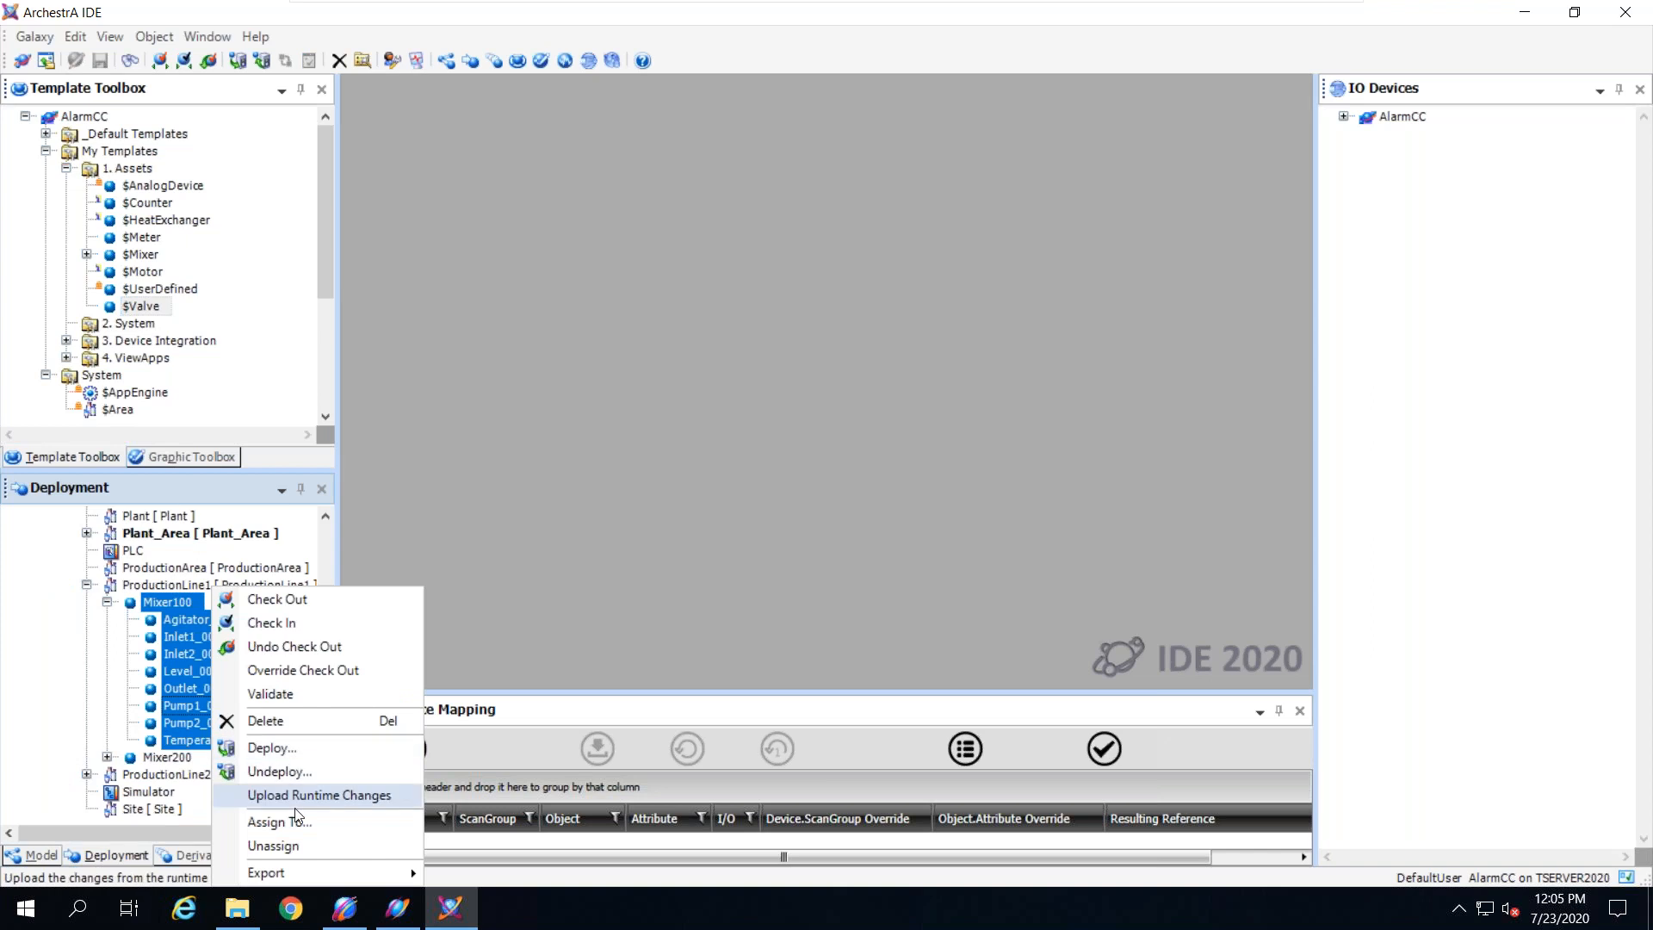
pyautogui.moveTo(323, 873)
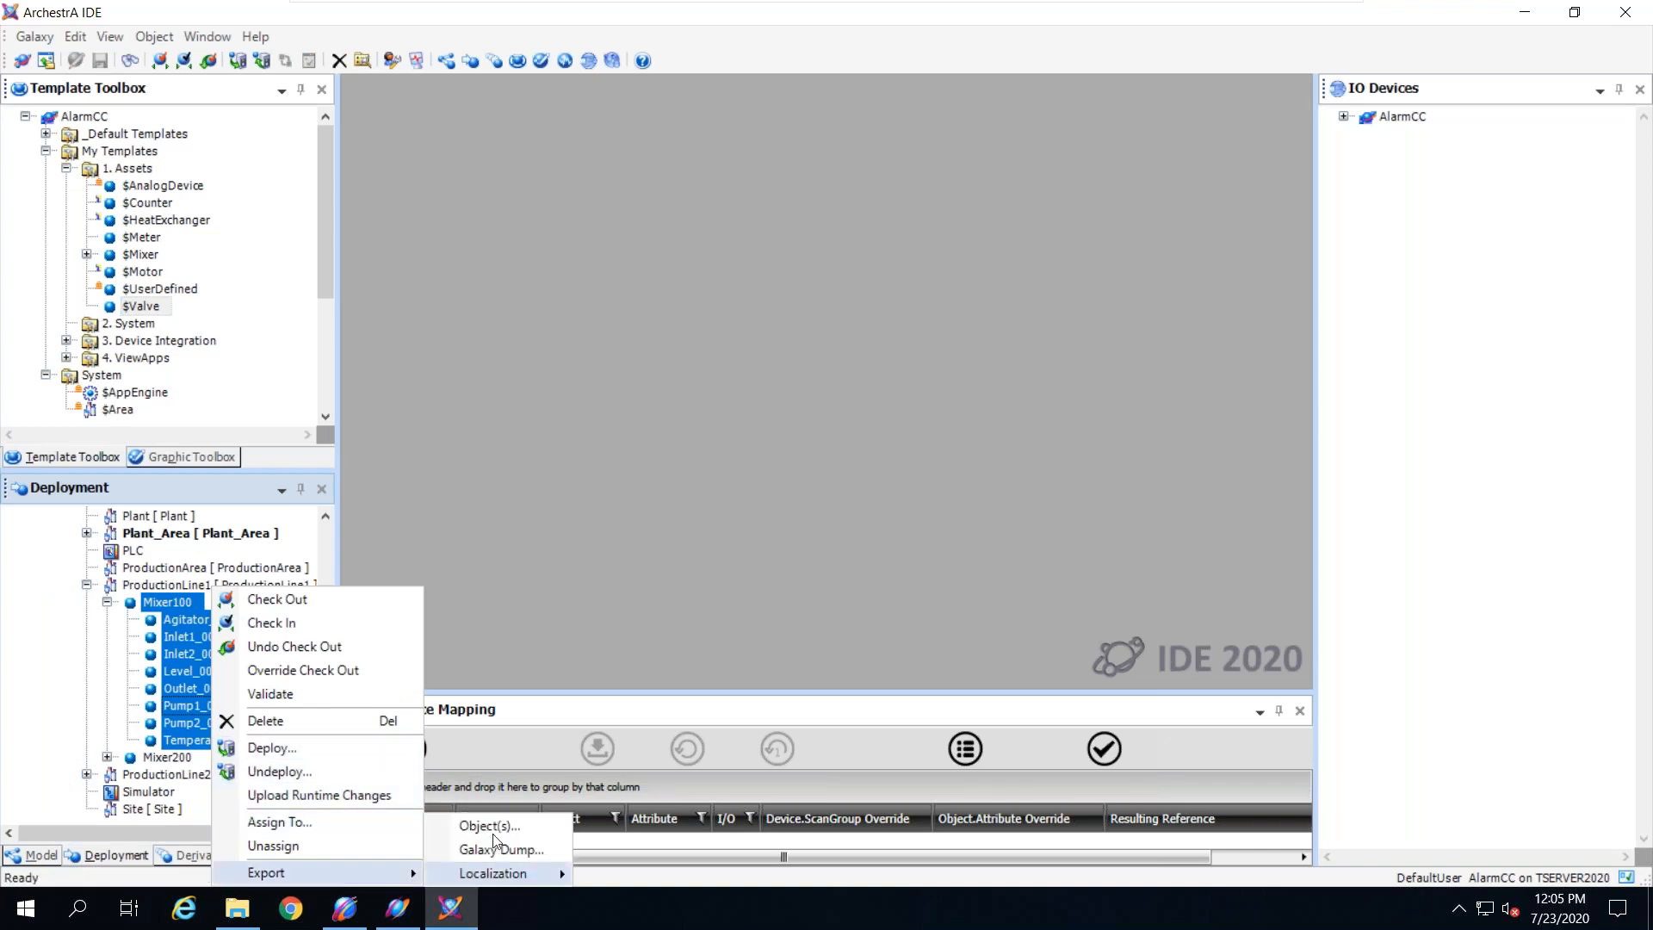
pyautogui.click(146, 308)
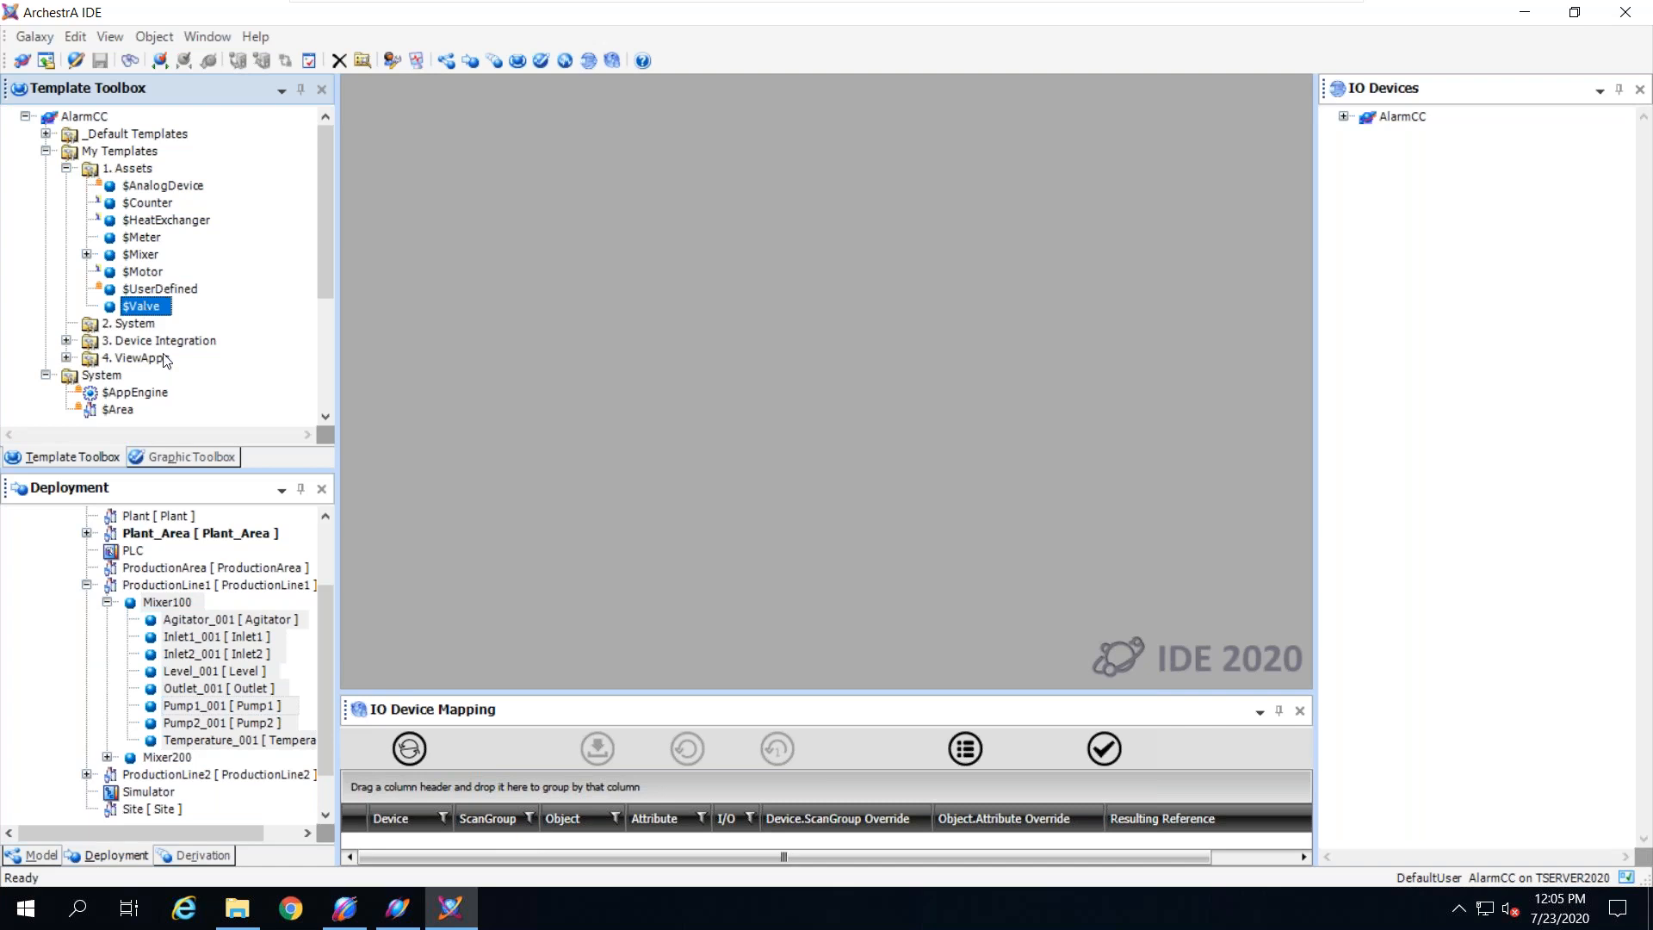
# Step: Export the $Valve template as a Galaxy package file named $Valve to the desktop
pyautogui.click(220, 855)
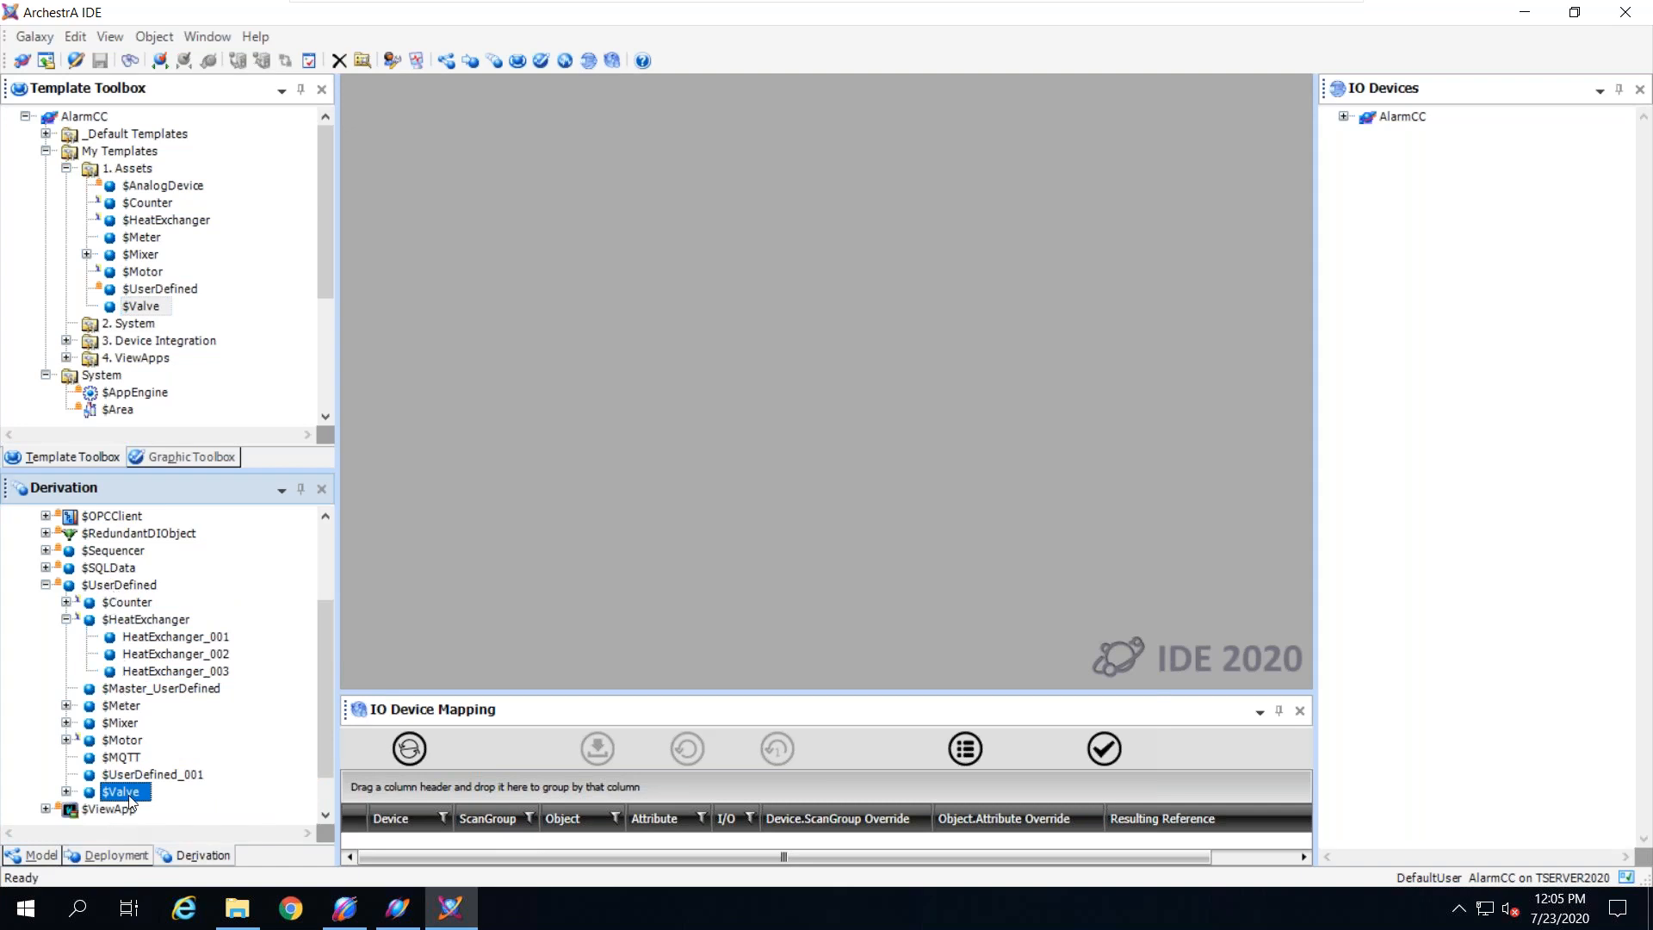
pyautogui.click(135, 308)
pyautogui.rightClick(135, 308)
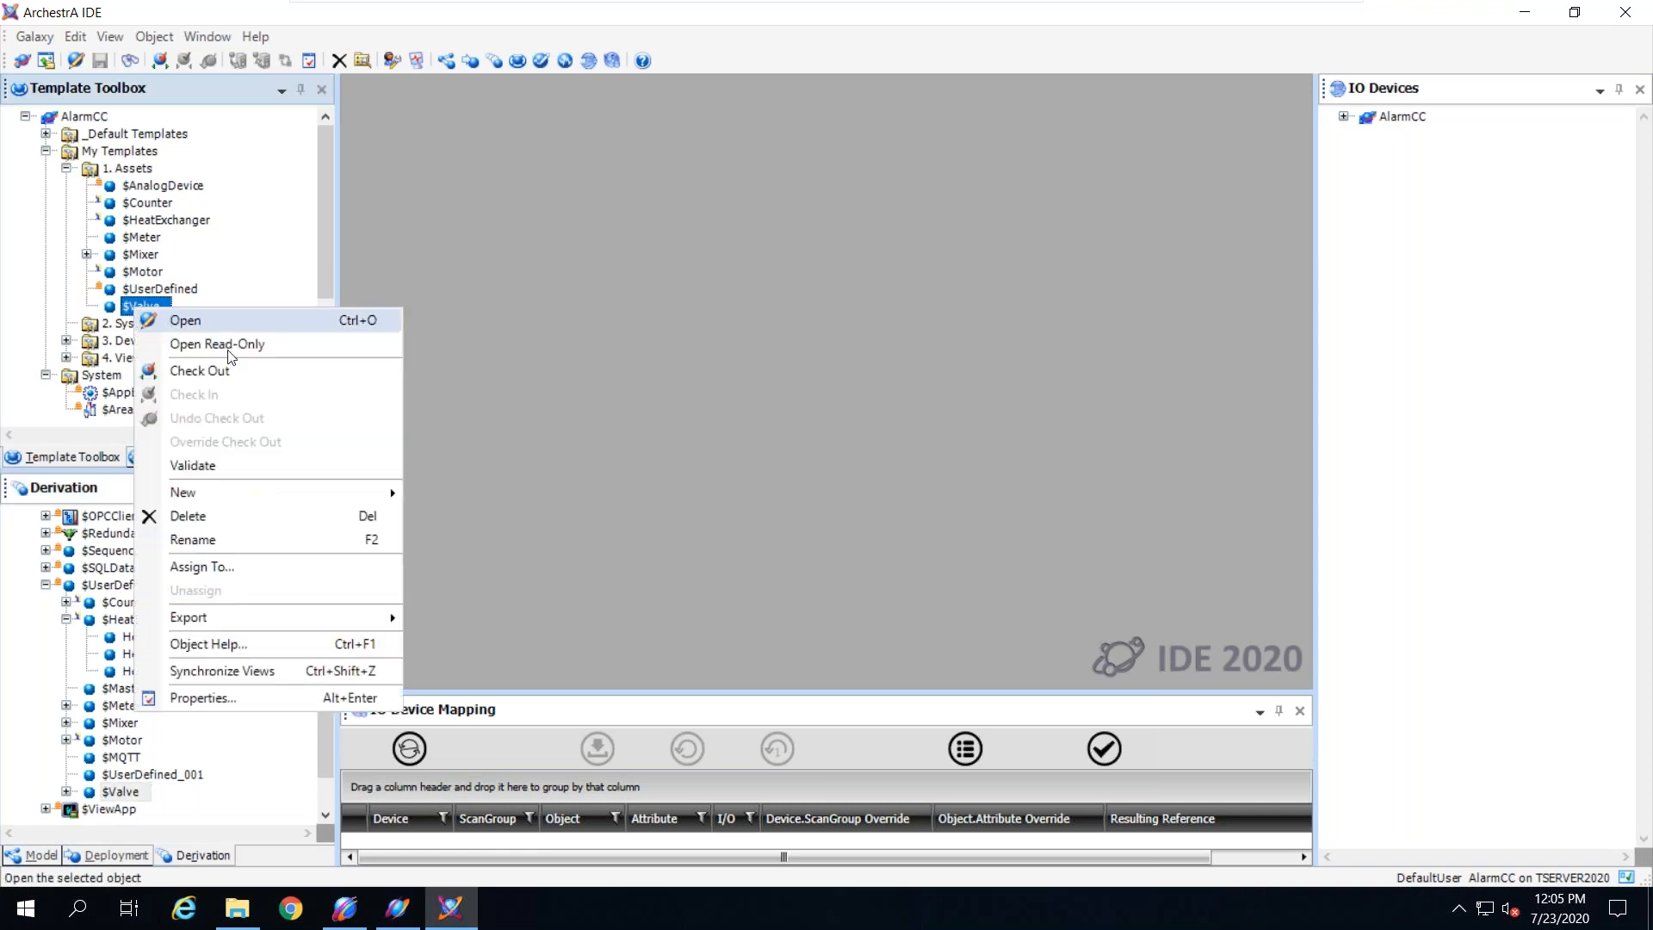
pyautogui.moveTo(293, 620)
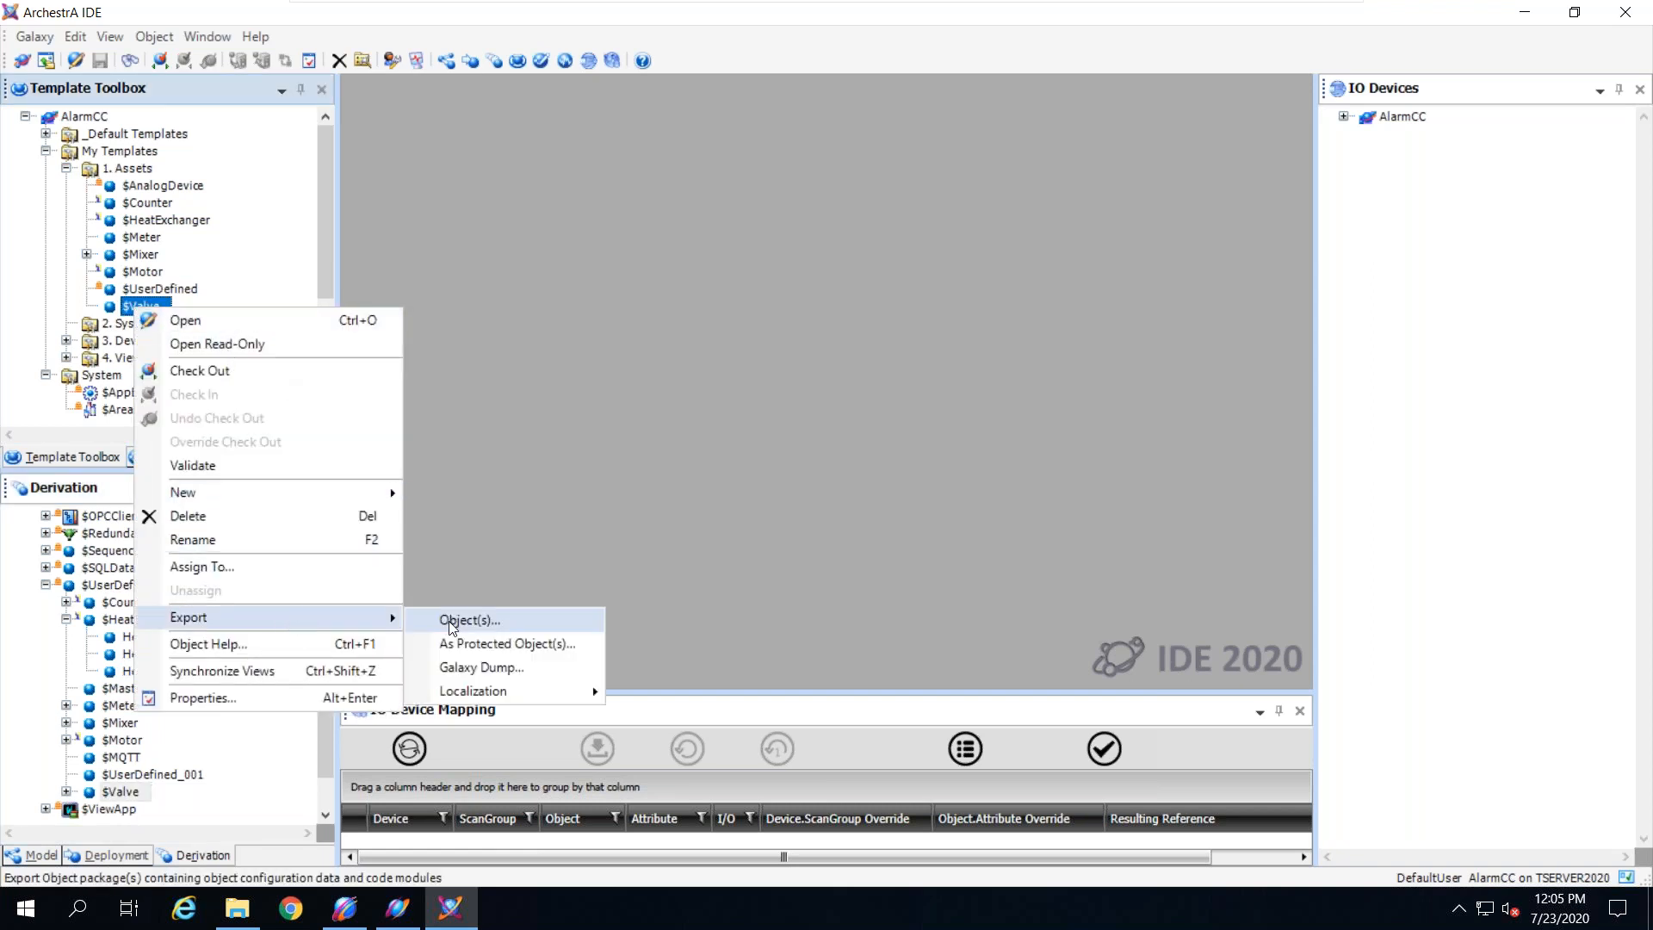
pyautogui.click(483, 622)
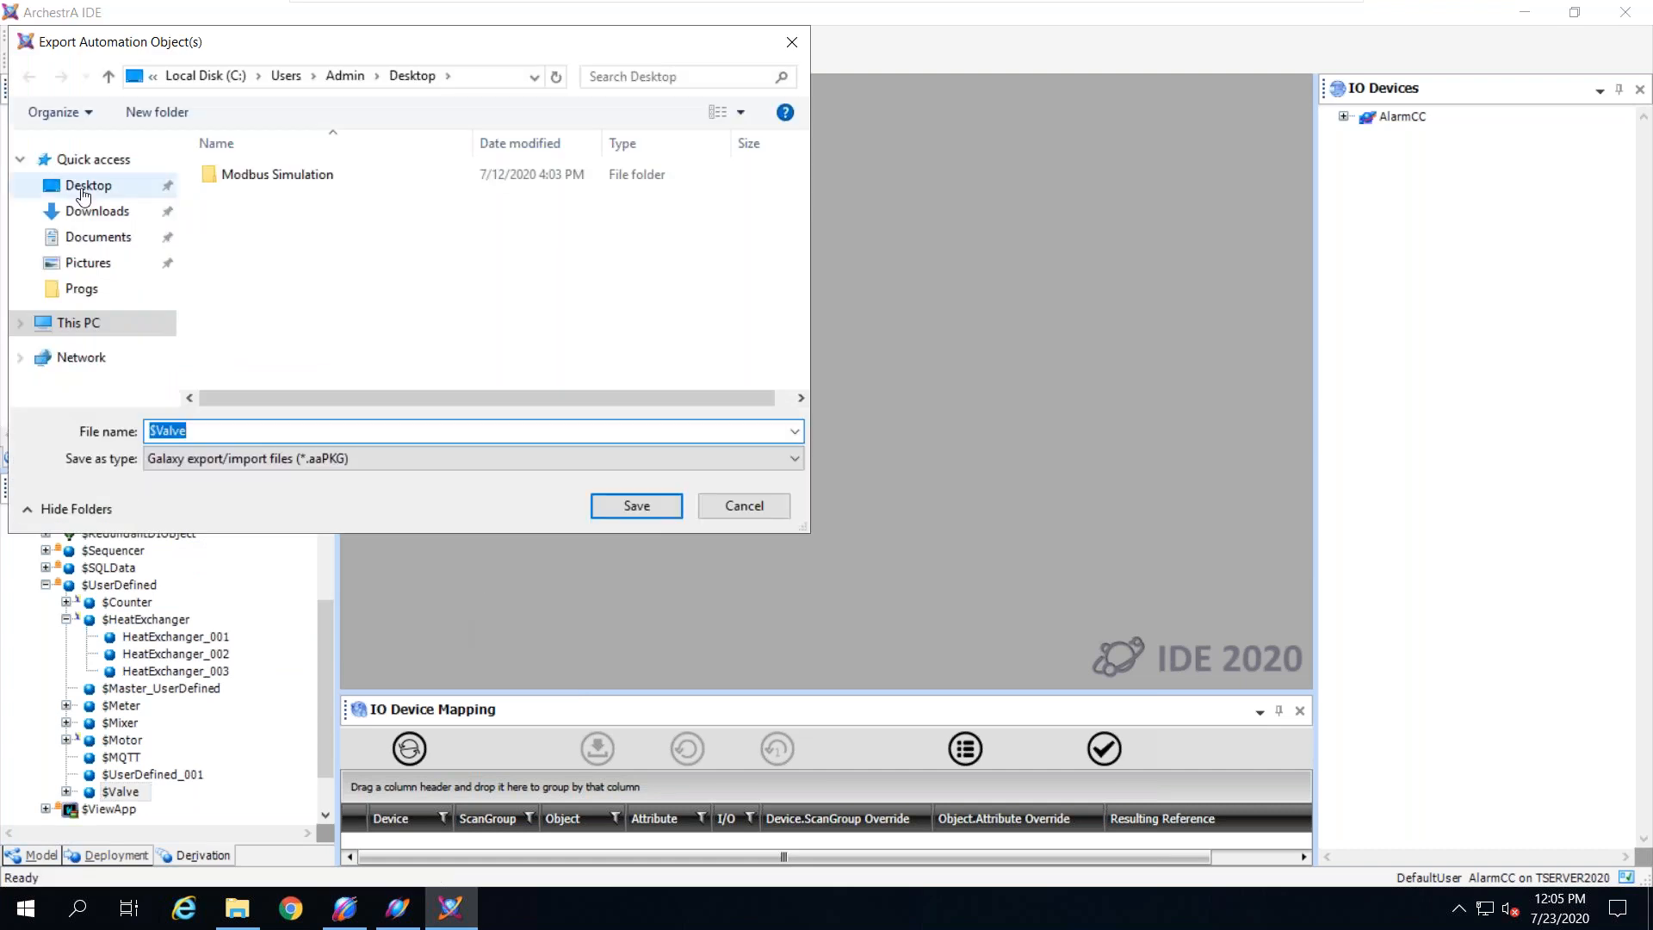
pyautogui.click(637, 508)
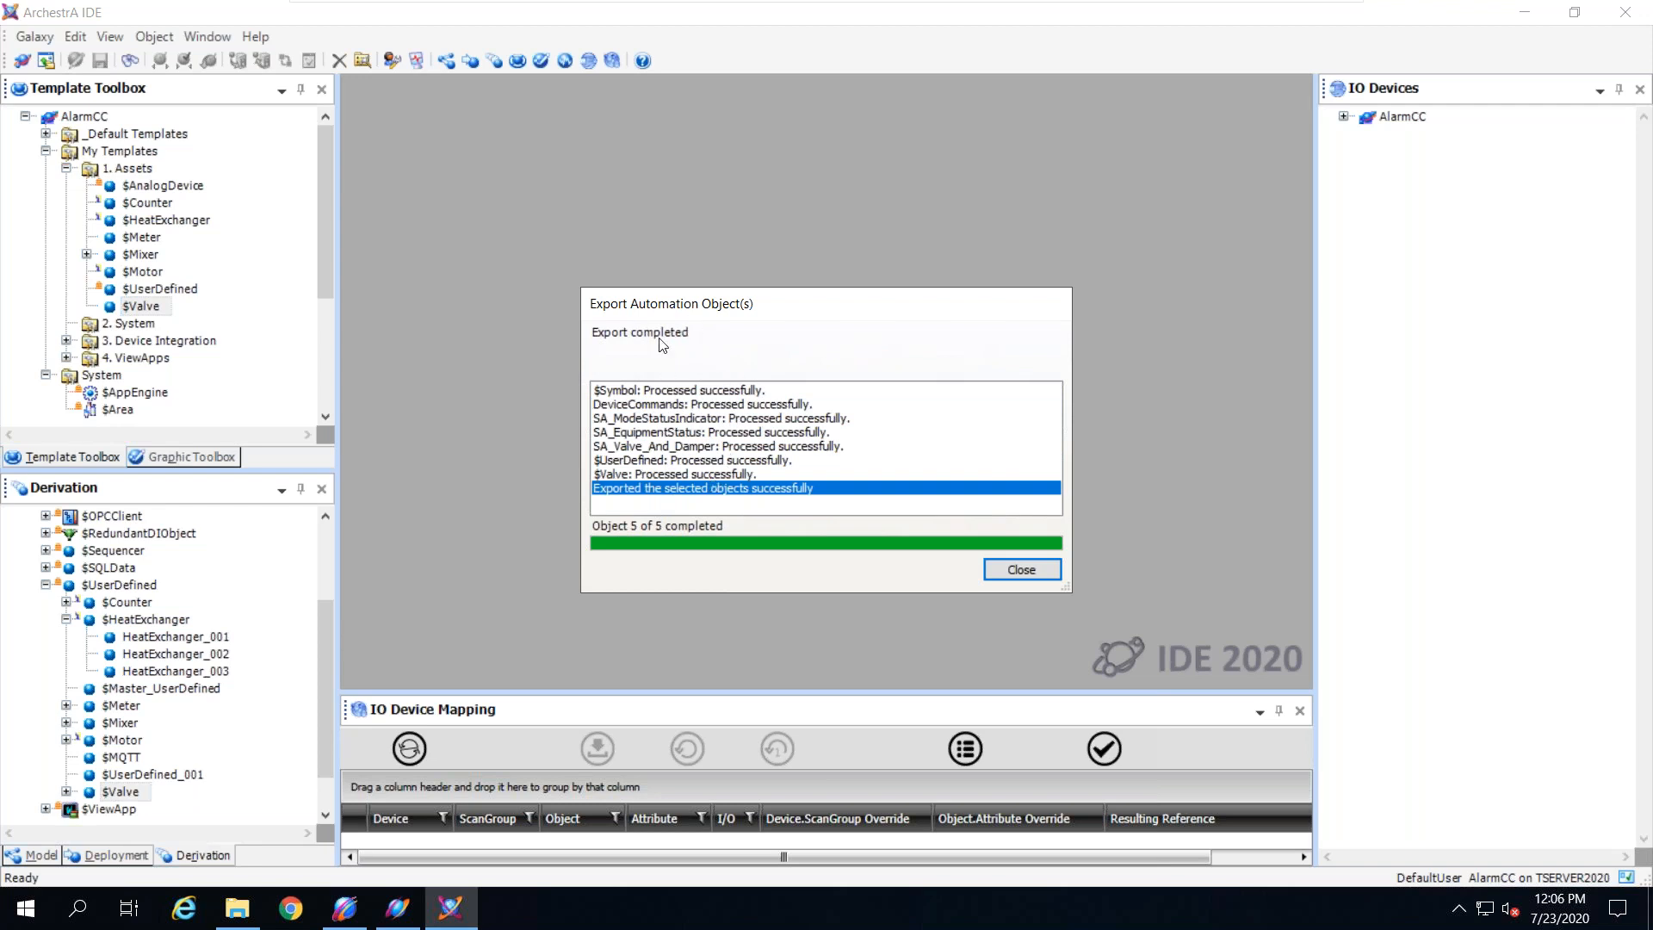
# Step: Review the processed objects in the export log and close it
pyautogui.click(647, 474)
pyautogui.click(659, 462)
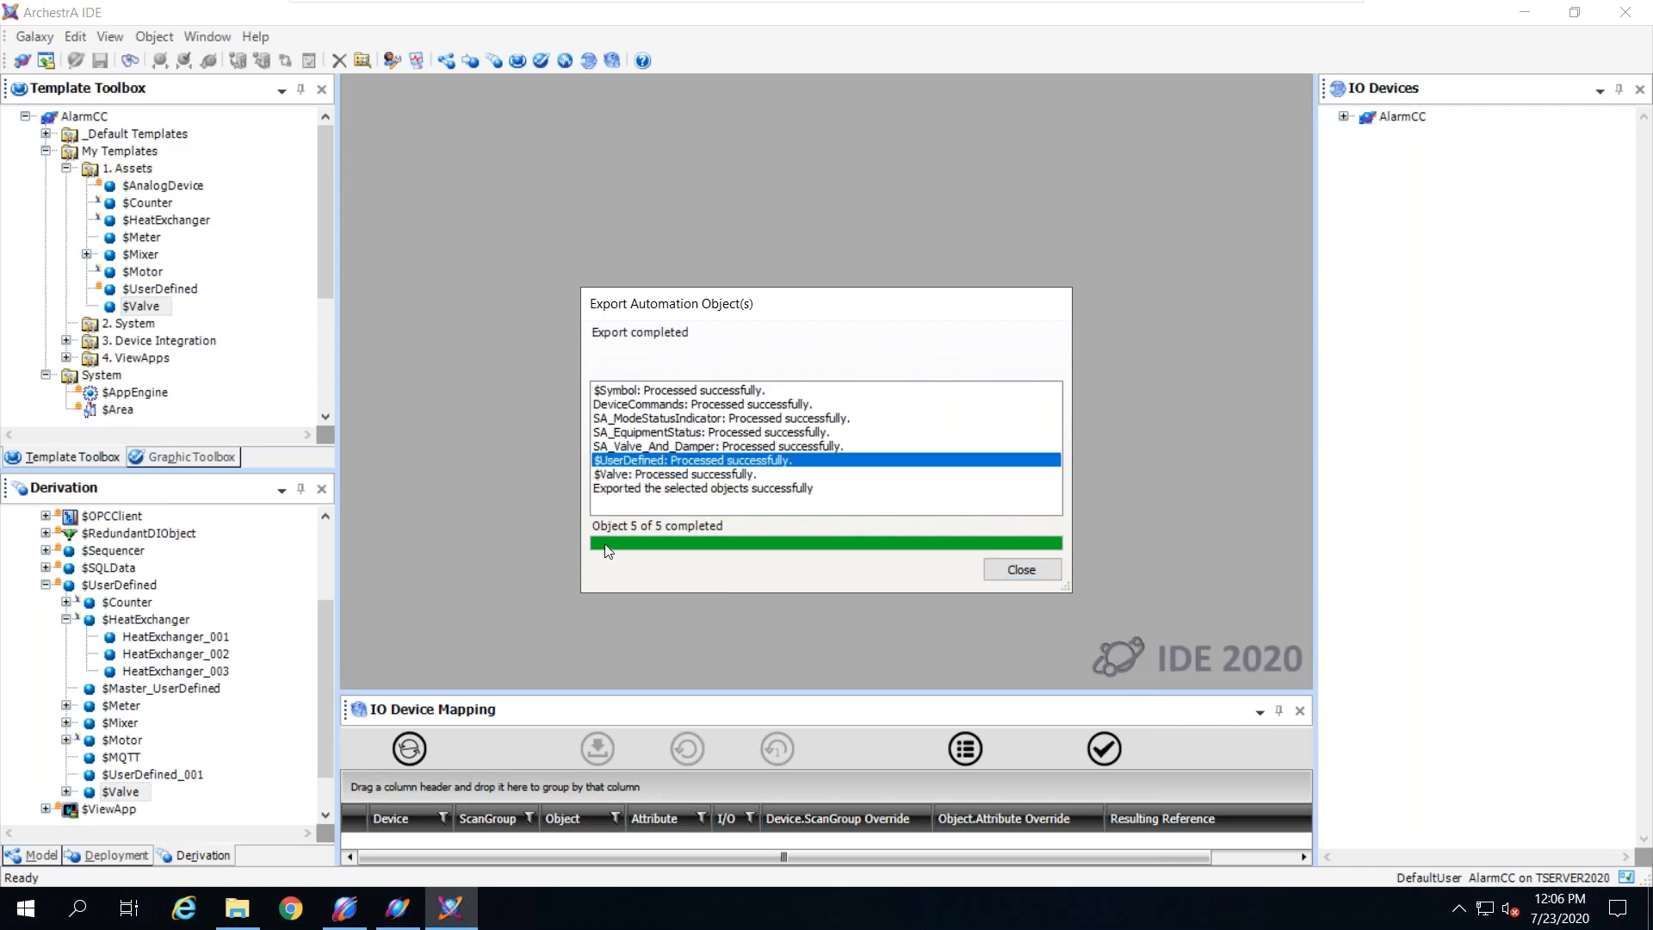
pyautogui.click(629, 447)
pyautogui.click(636, 433)
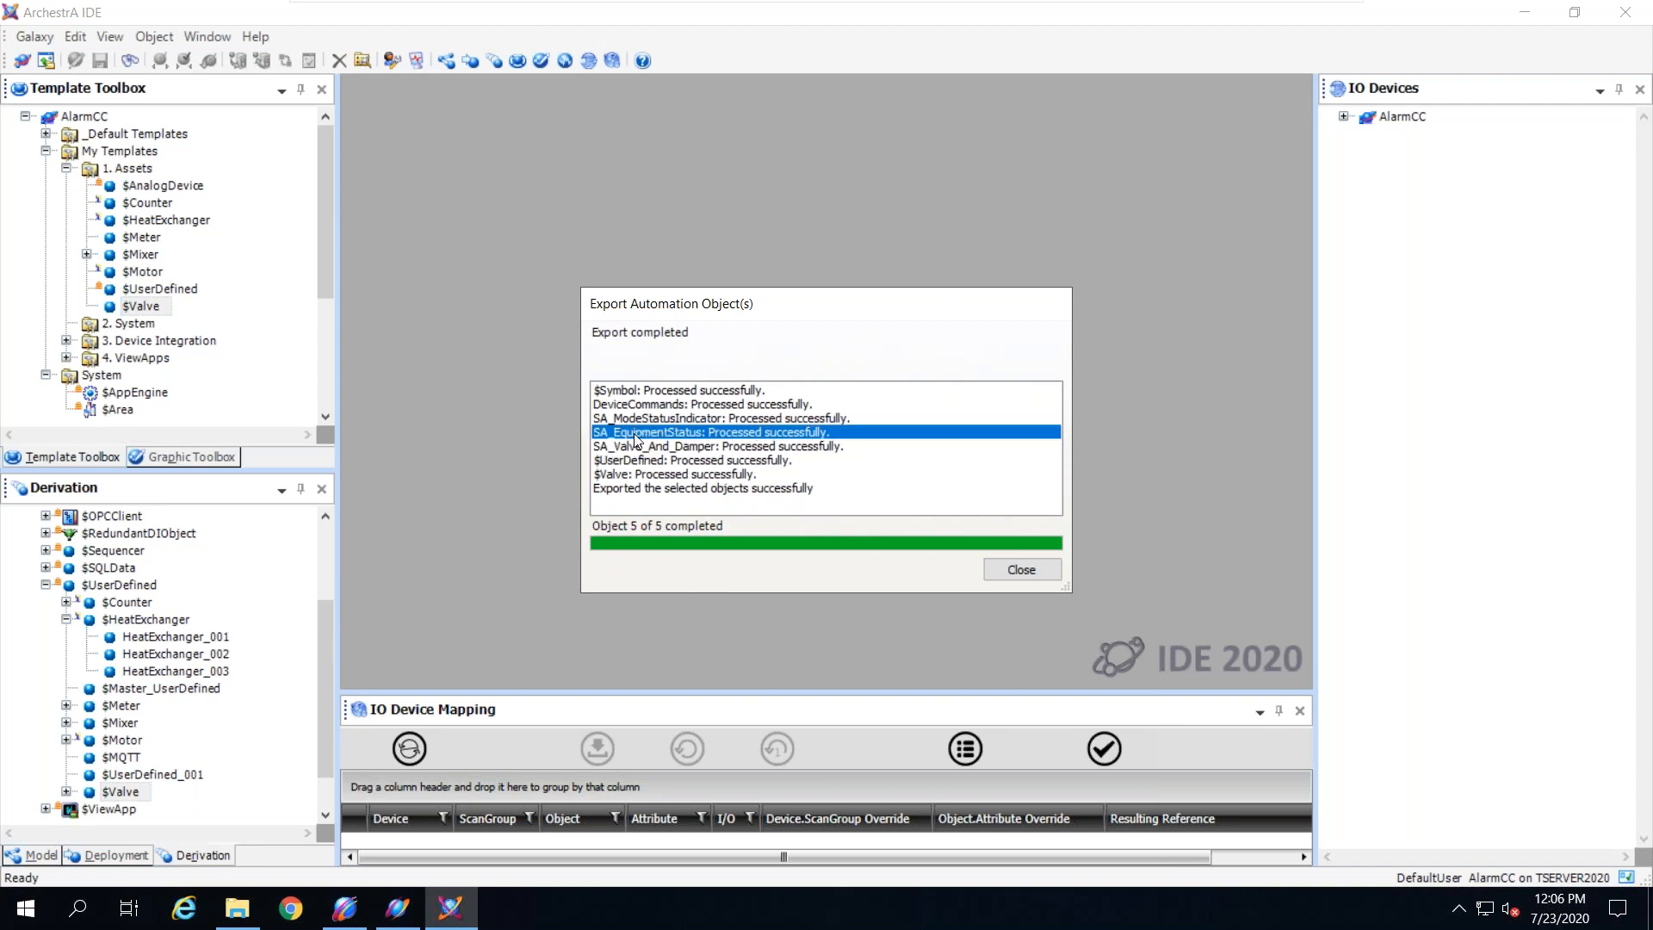
pyautogui.click(641, 418)
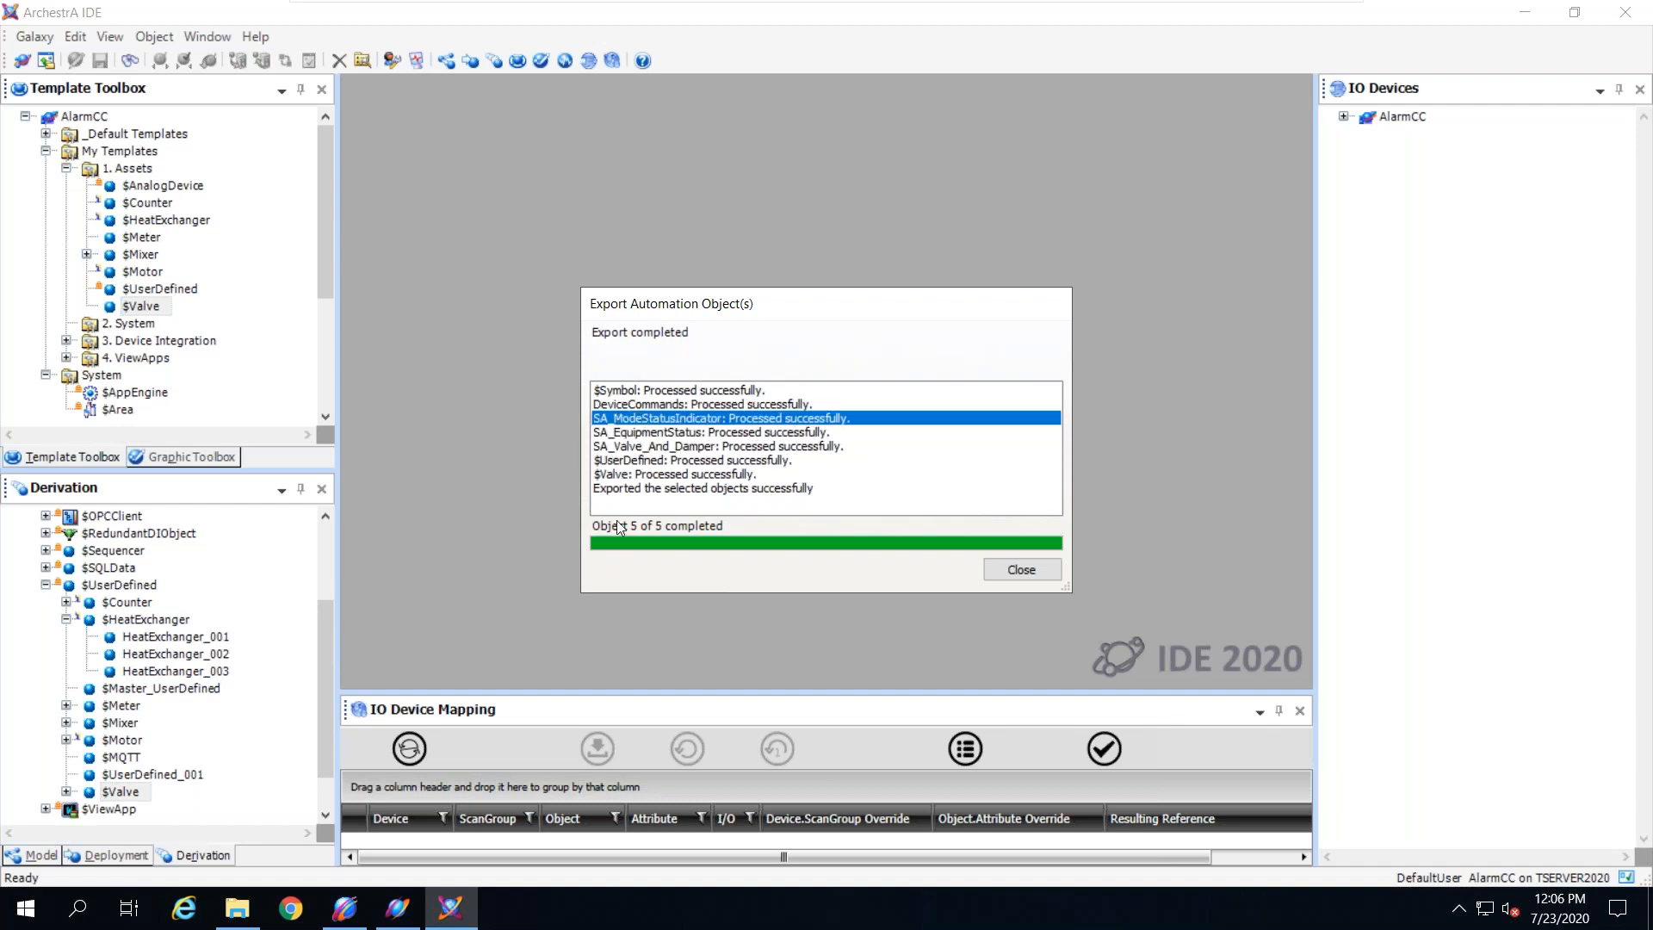
pyautogui.click(998, 568)
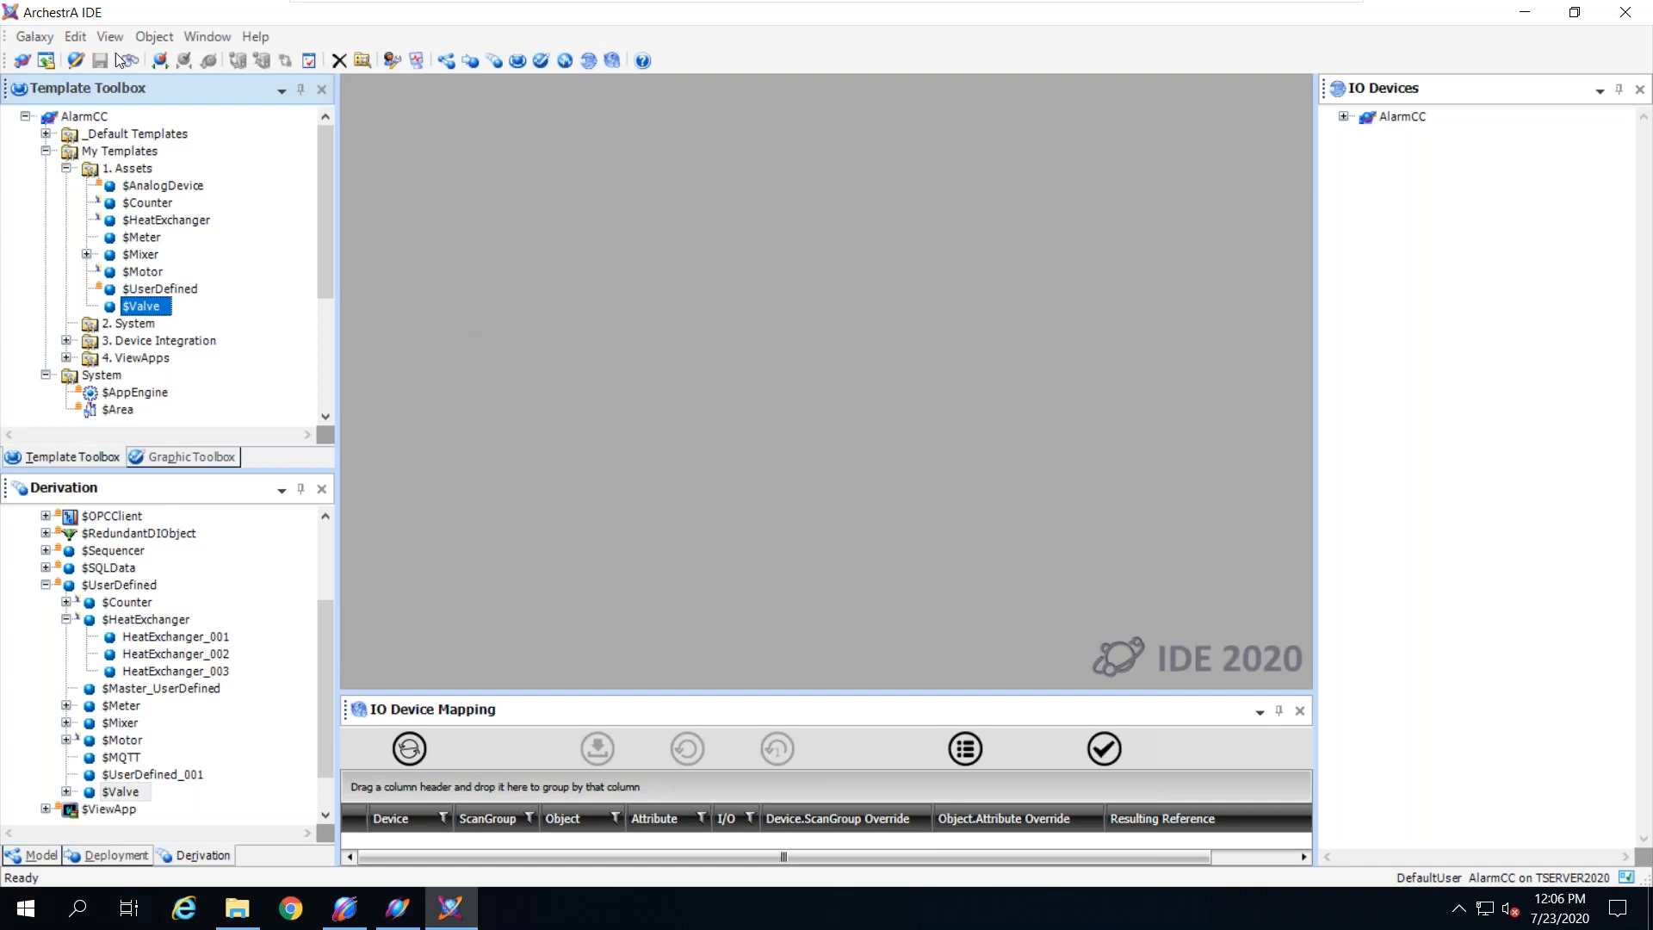
# Step: Open $Valve.aaPKG for import to examine the overwrite preferences for objects with the same tagname and codebase, and cancel the import
pyautogui.click(34, 36)
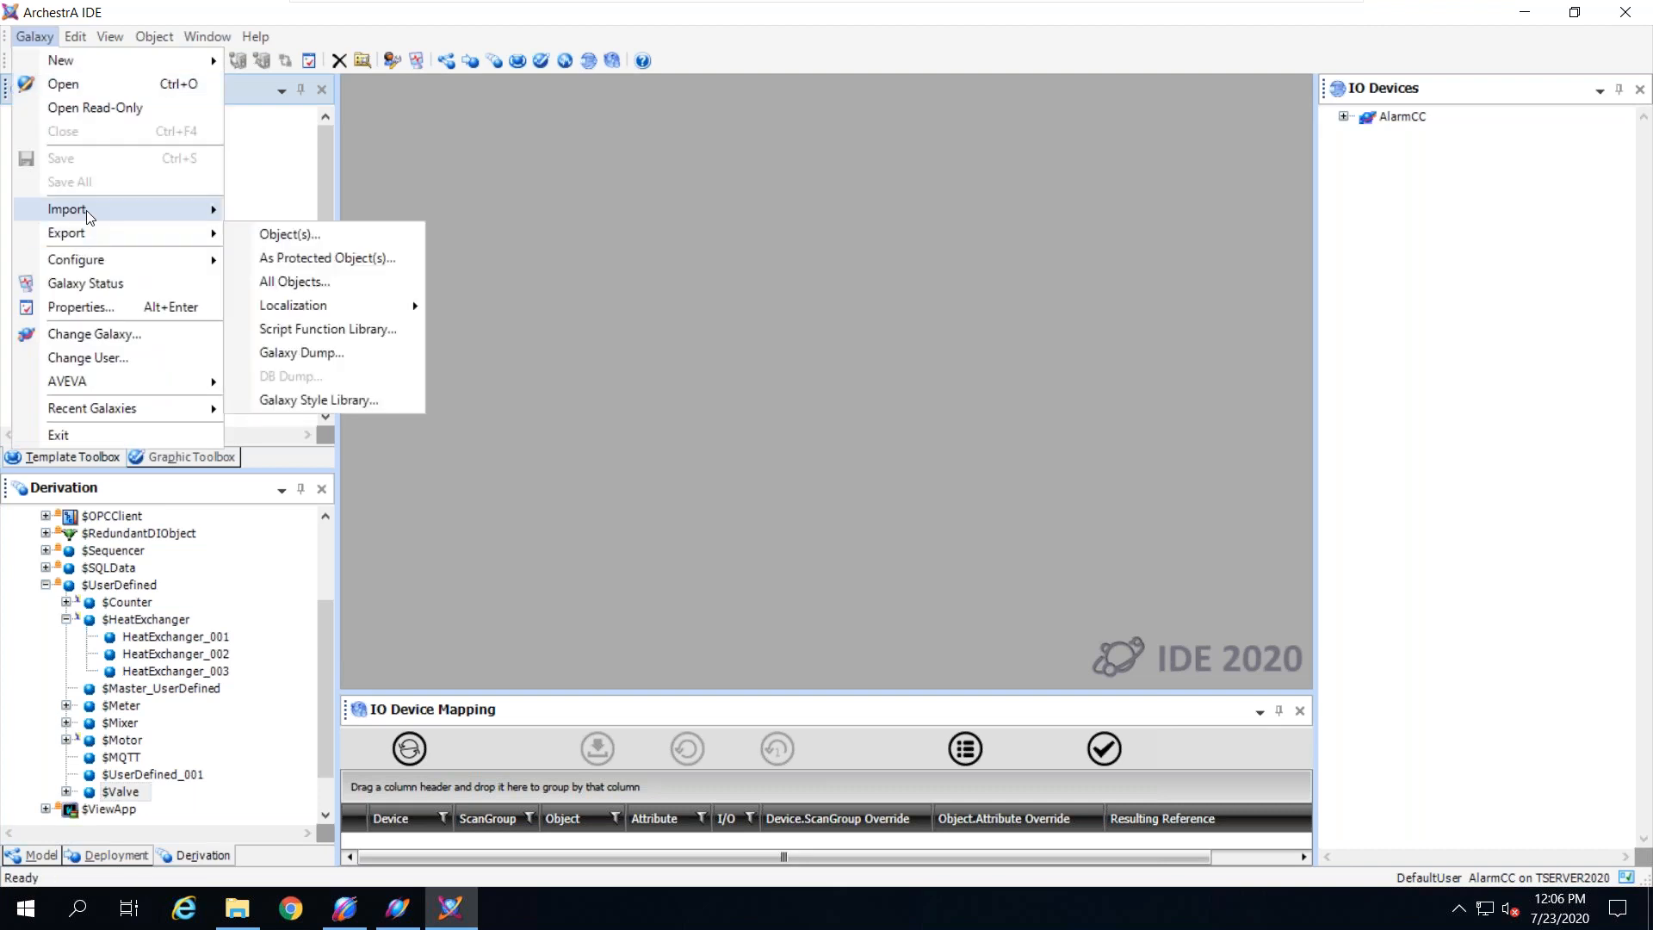
pyautogui.moveTo(86, 210)
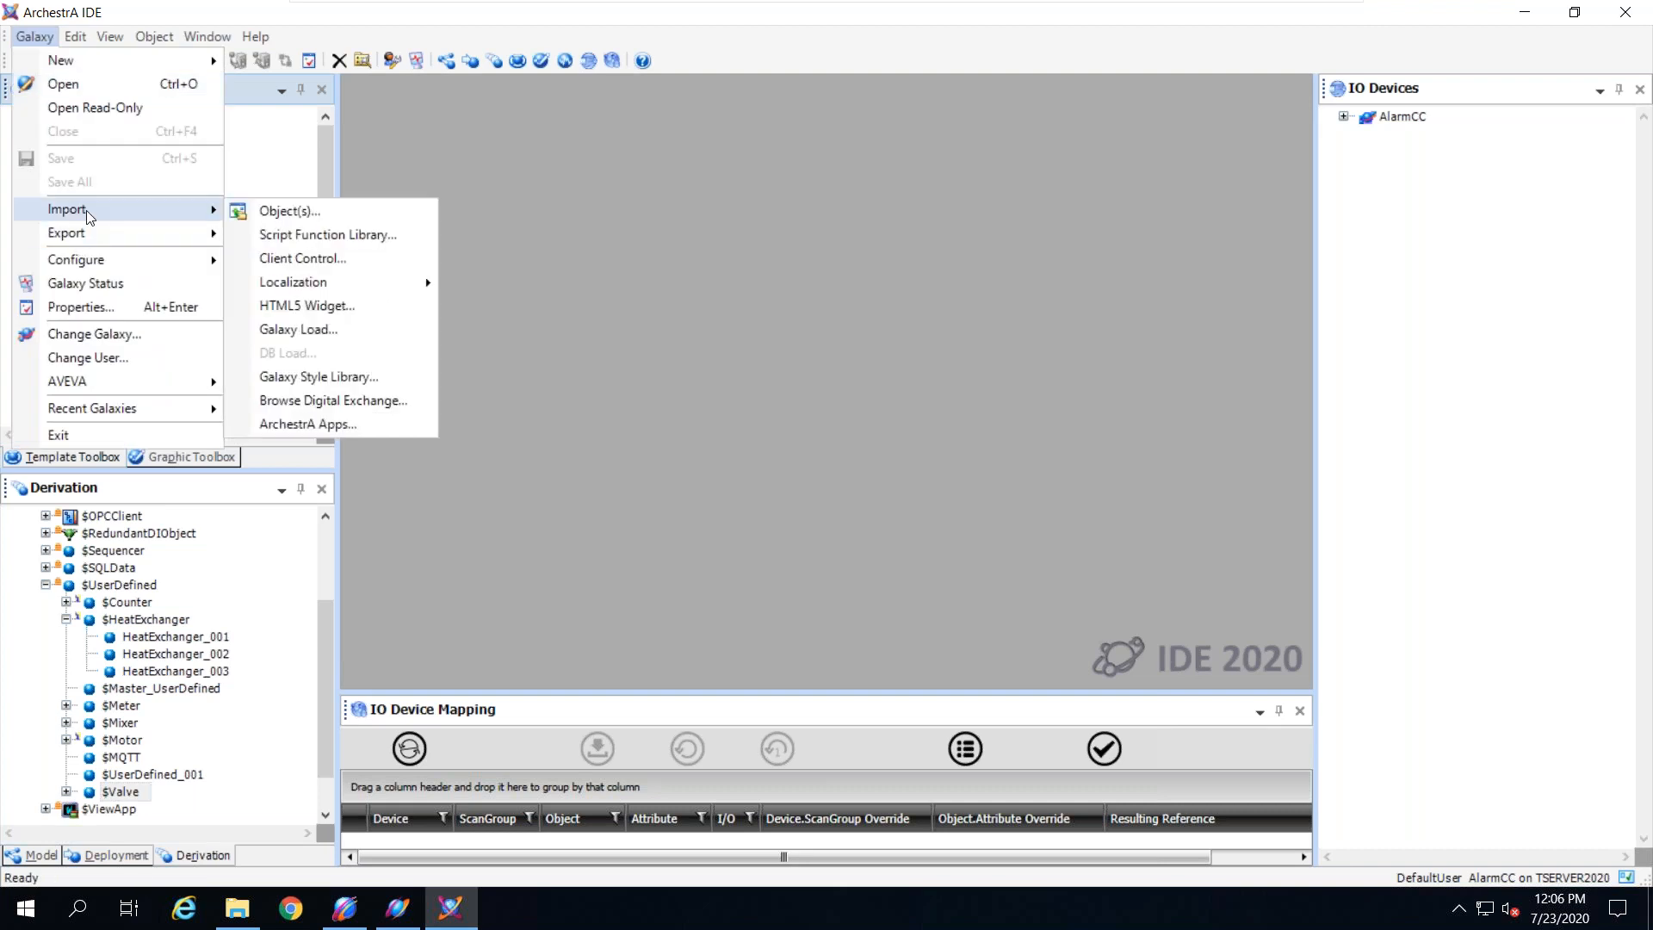
pyautogui.click(290, 211)
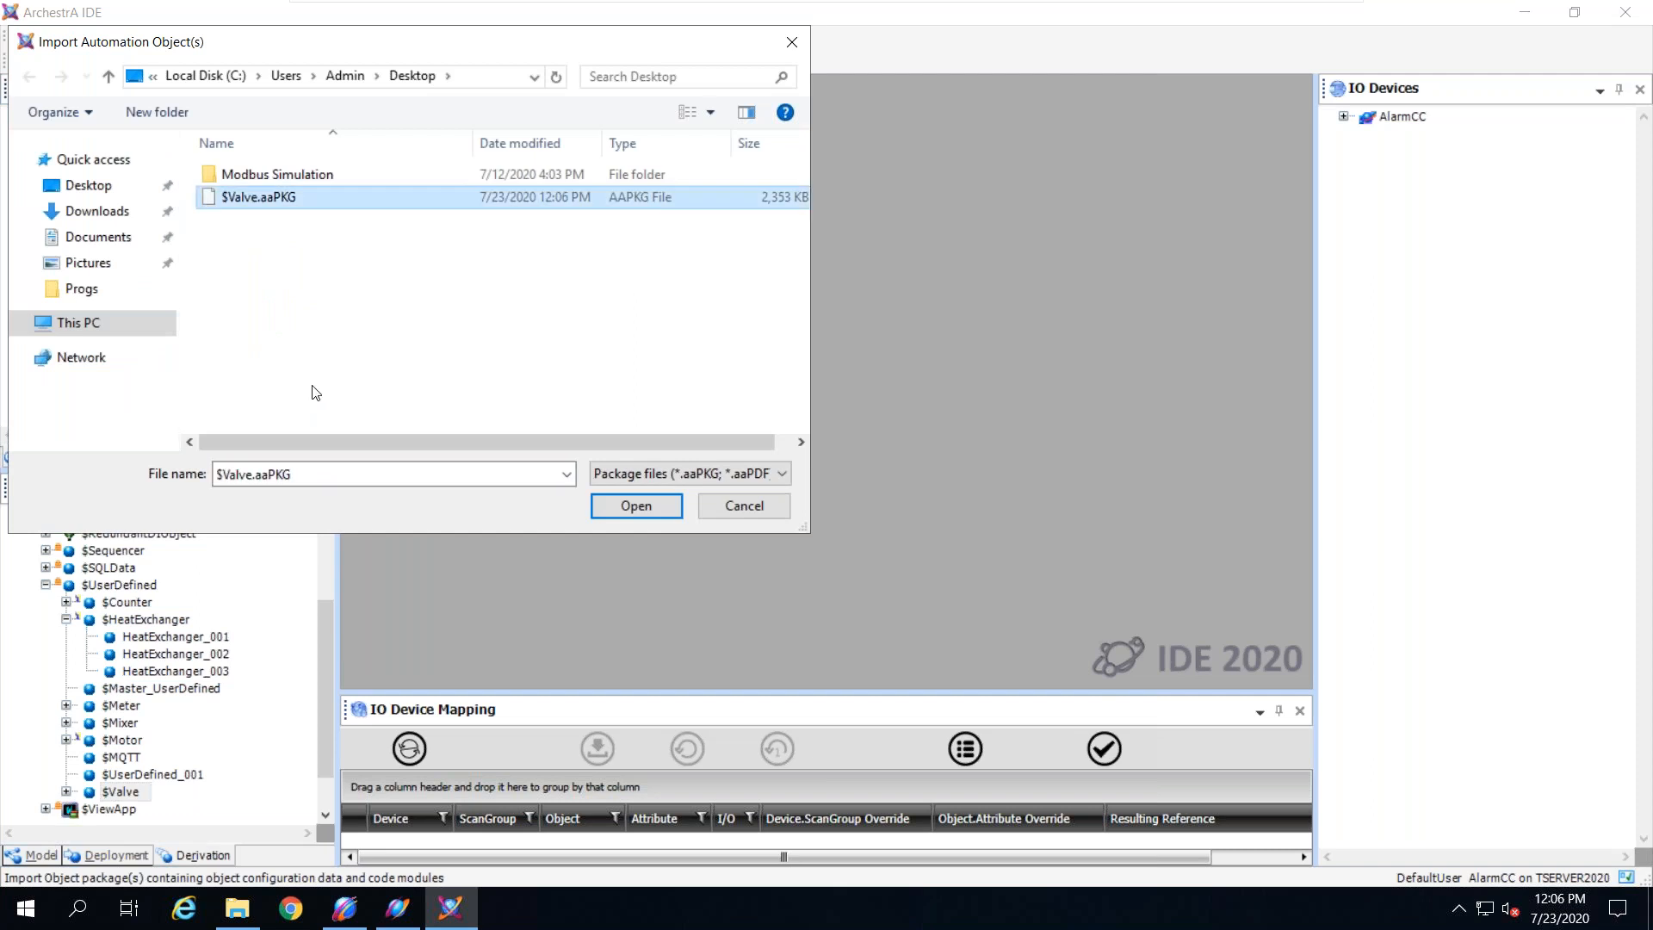
pyautogui.click(619, 507)
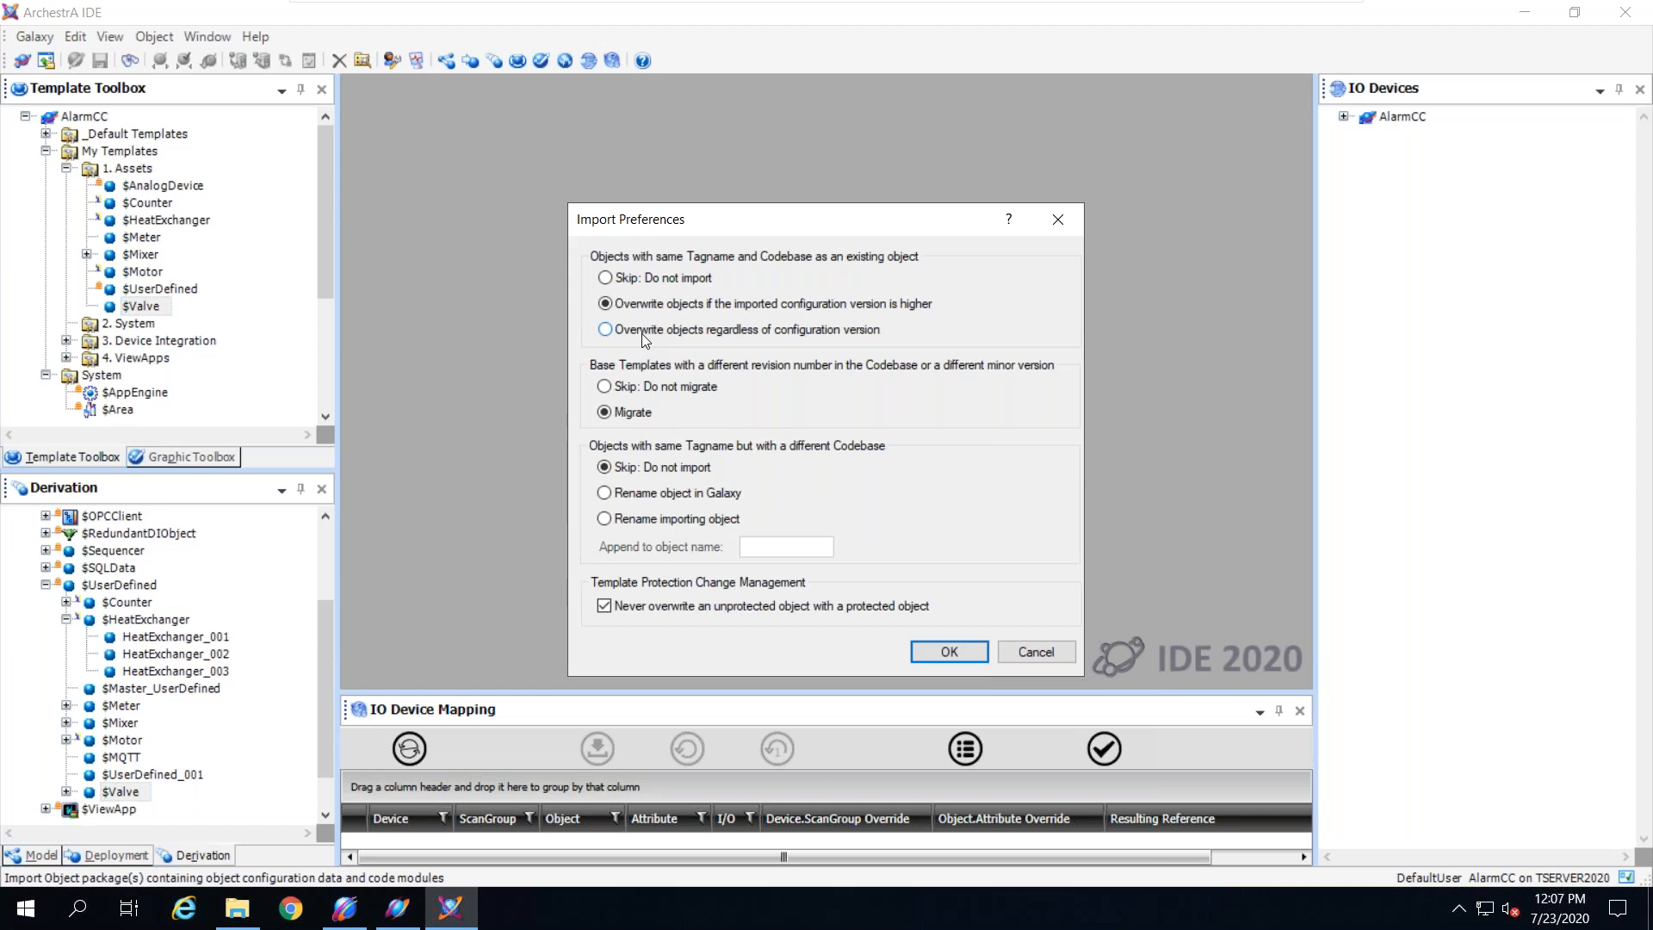
pyautogui.click(606, 278)
pyautogui.click(607, 304)
pyautogui.click(607, 331)
pyautogui.click(1021, 645)
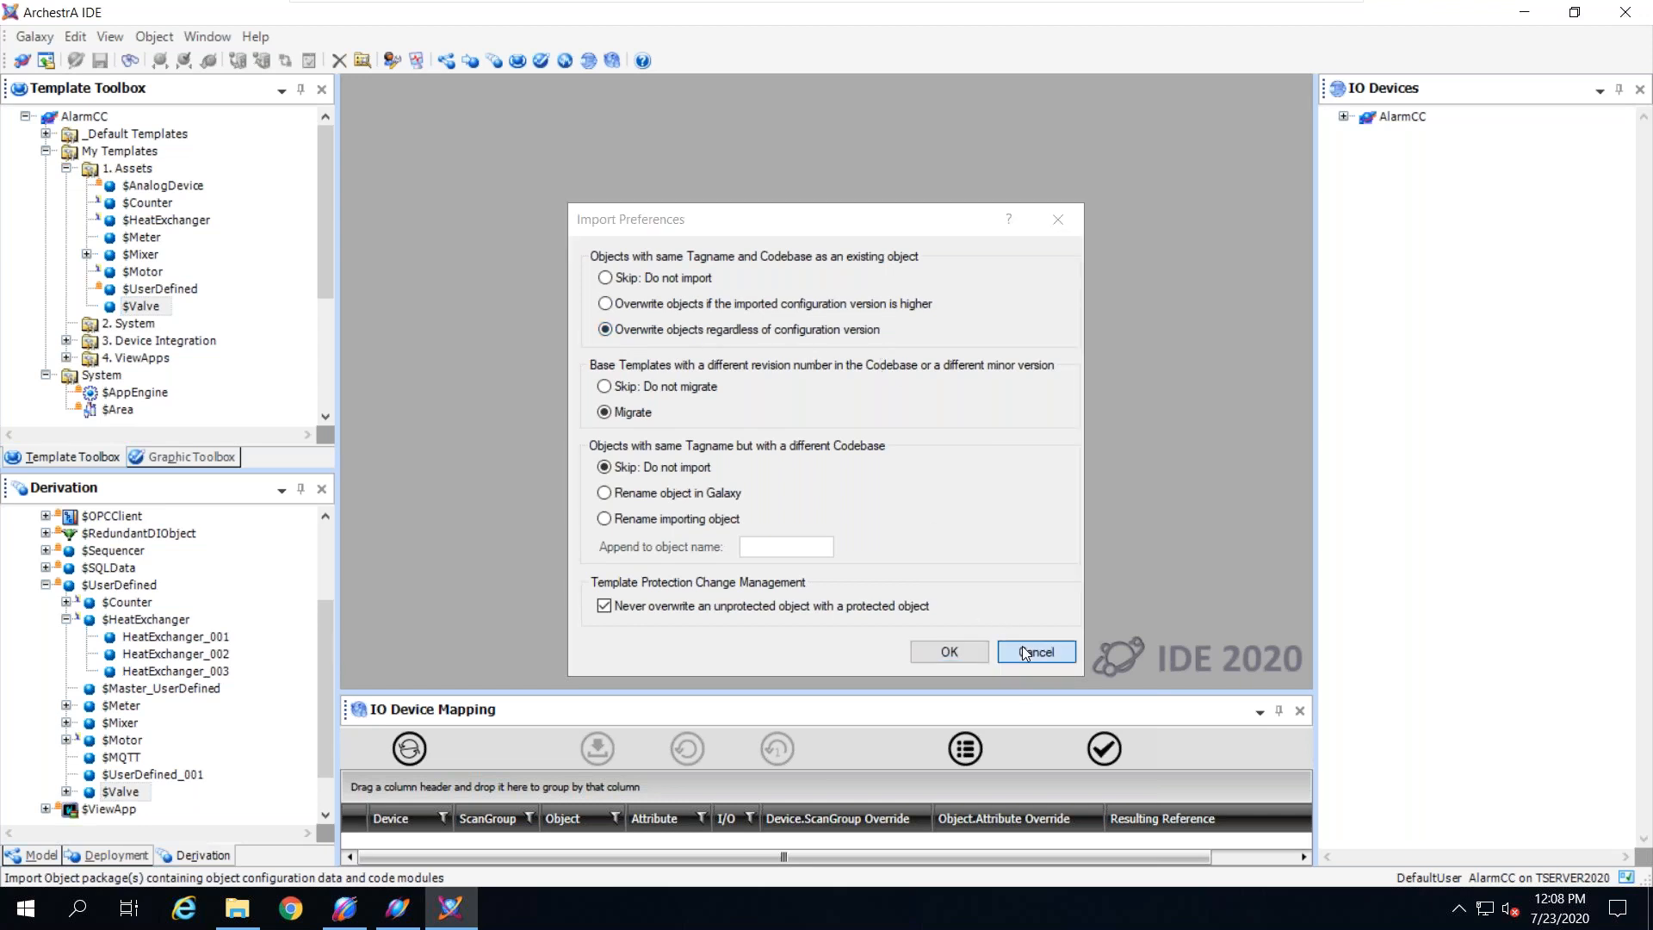
# Step: Check the ConfigVersion attribute in the $Valve template's properties
pyautogui.rightClick(140, 310)
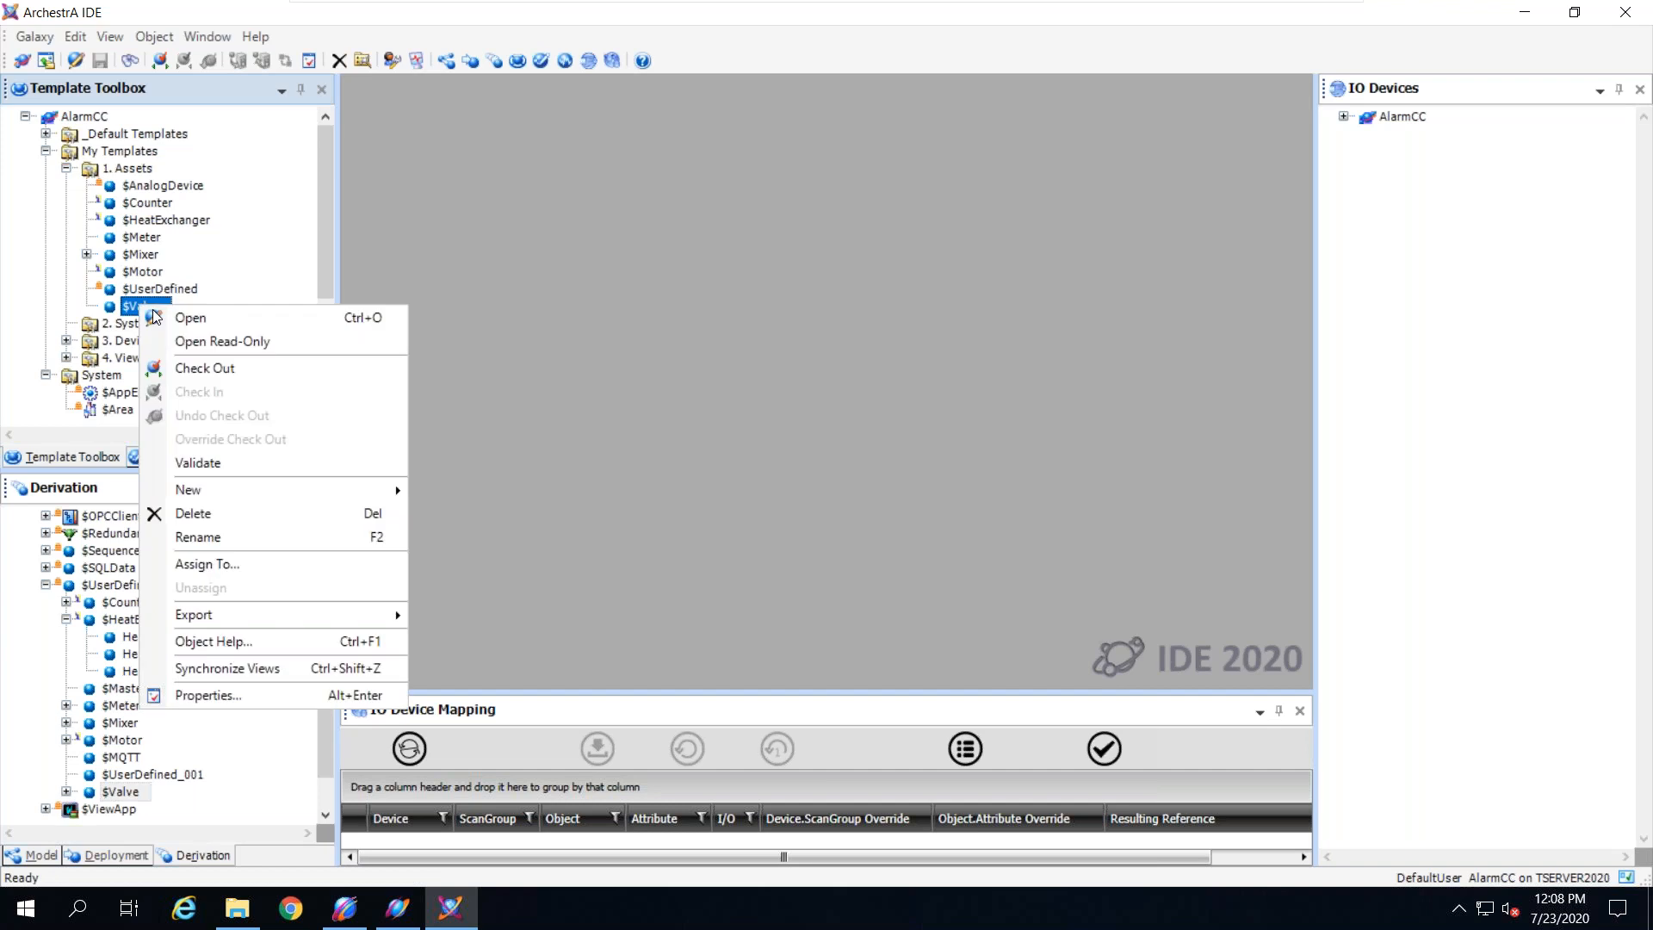
pyautogui.click(226, 695)
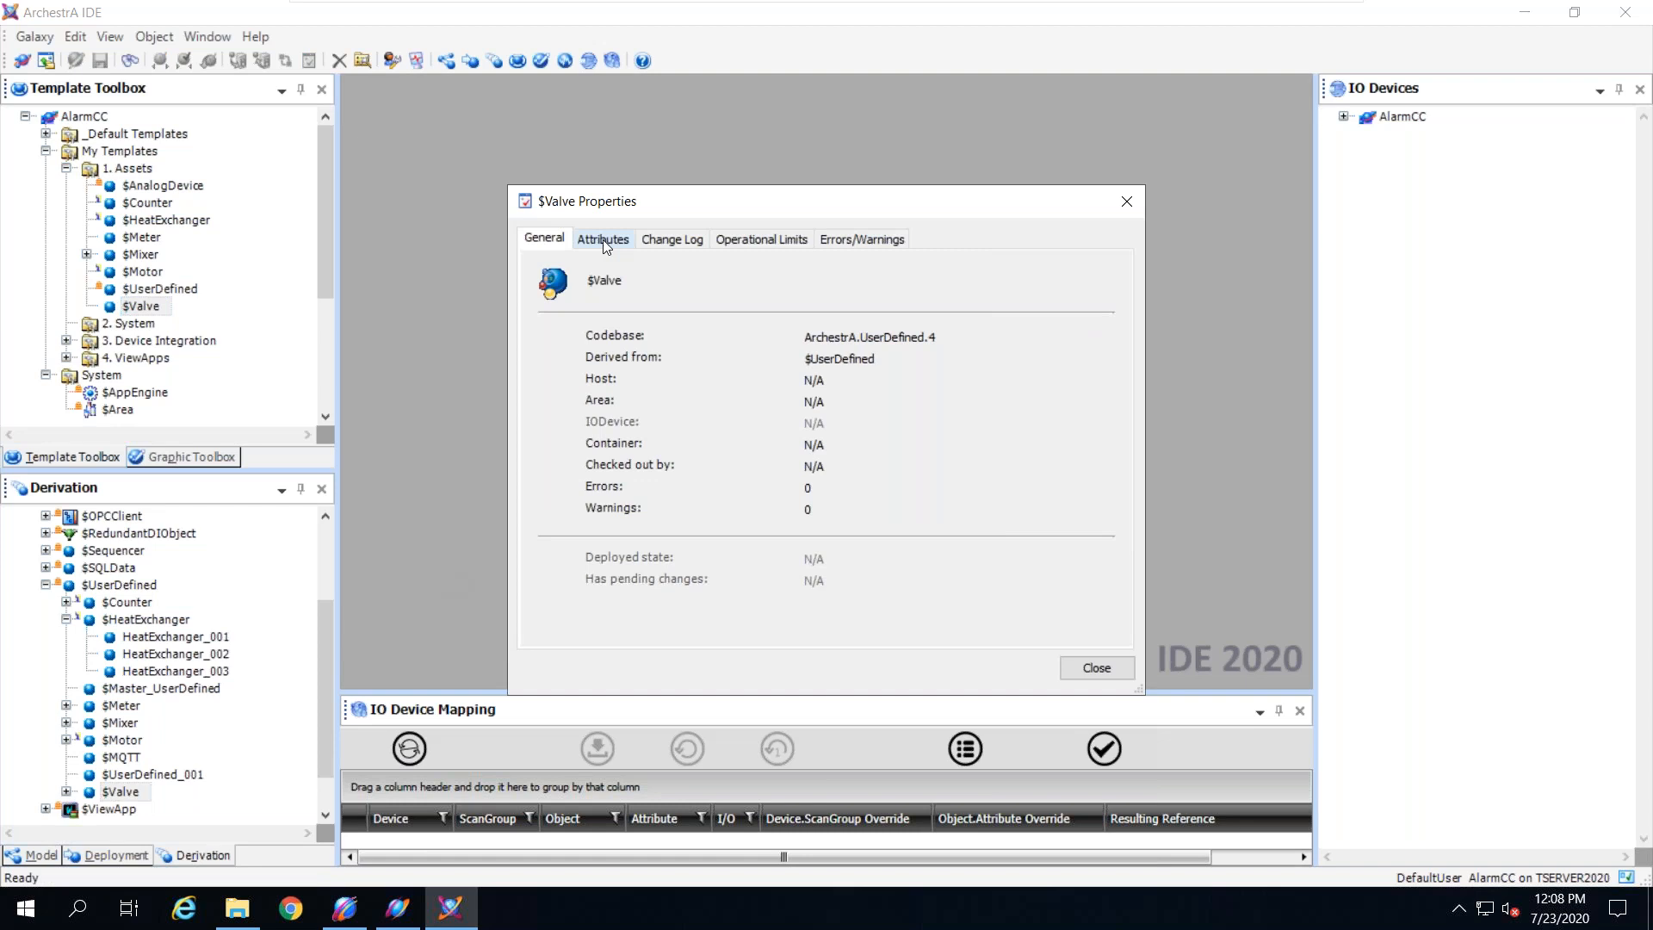
pyautogui.click(603, 239)
pyautogui.scroll(-4, 663, 431)
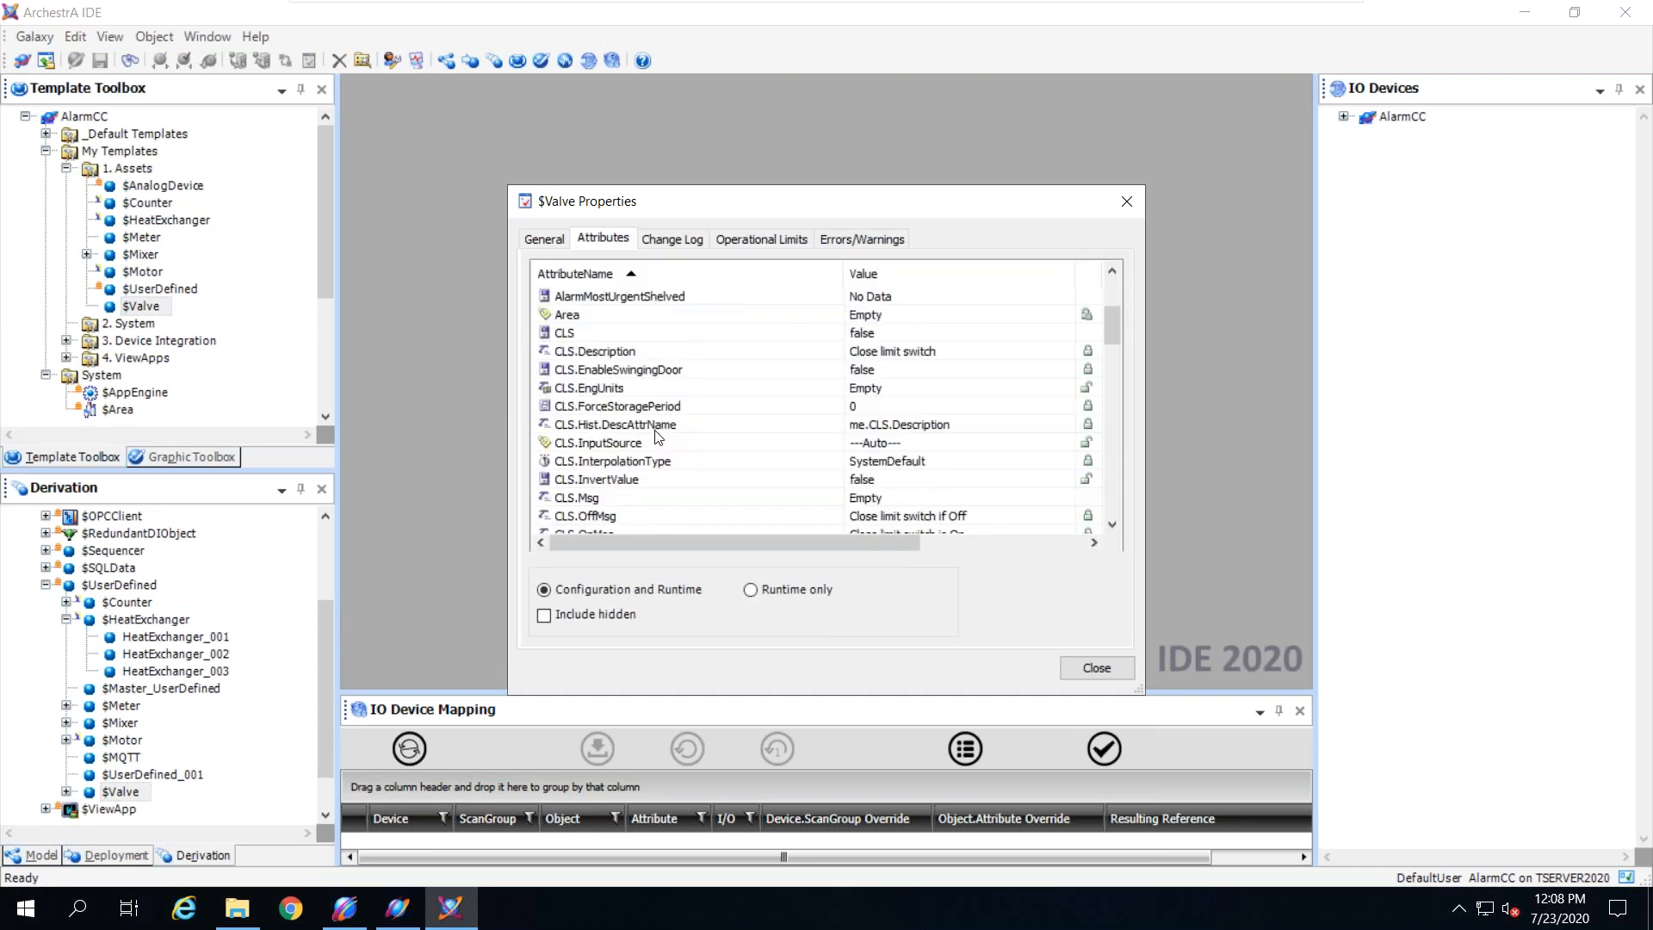
pyautogui.scroll(2, 654, 444)
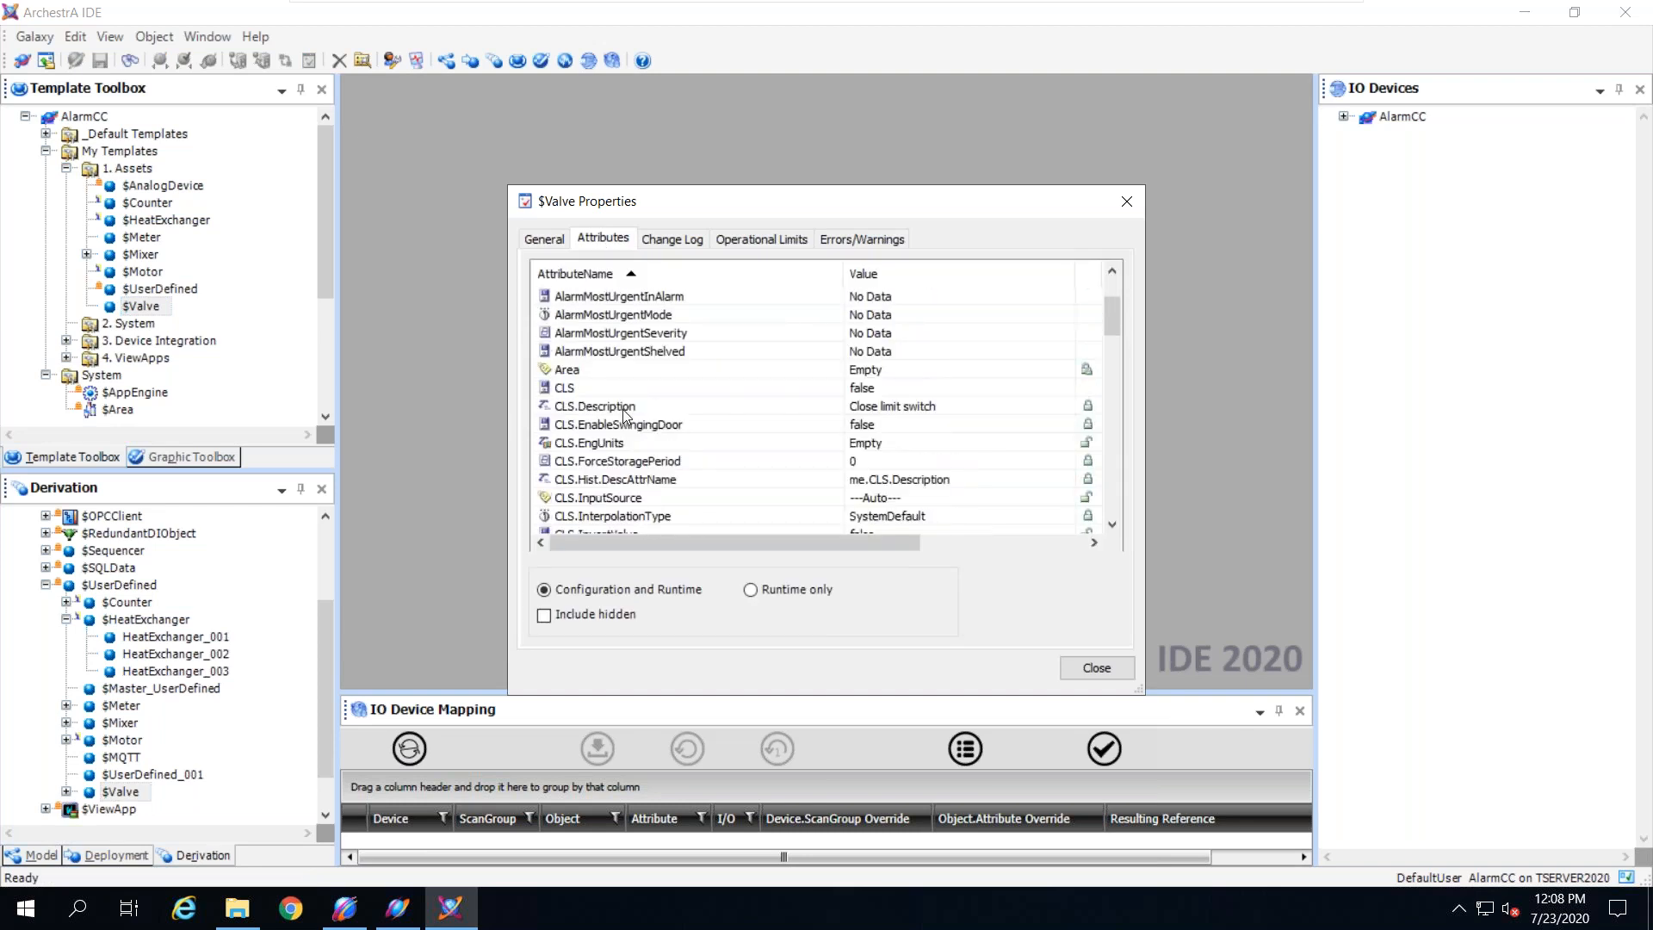
pyautogui.scroll(4, 622, 413)
pyautogui.scroll(-7, 622, 413)
pyautogui.scroll(-3, 626, 418)
pyautogui.scroll(-7, 626, 419)
pyautogui.scroll(-5, 626, 419)
pyautogui.scroll(4, 626, 421)
pyautogui.scroll(5, 626, 422)
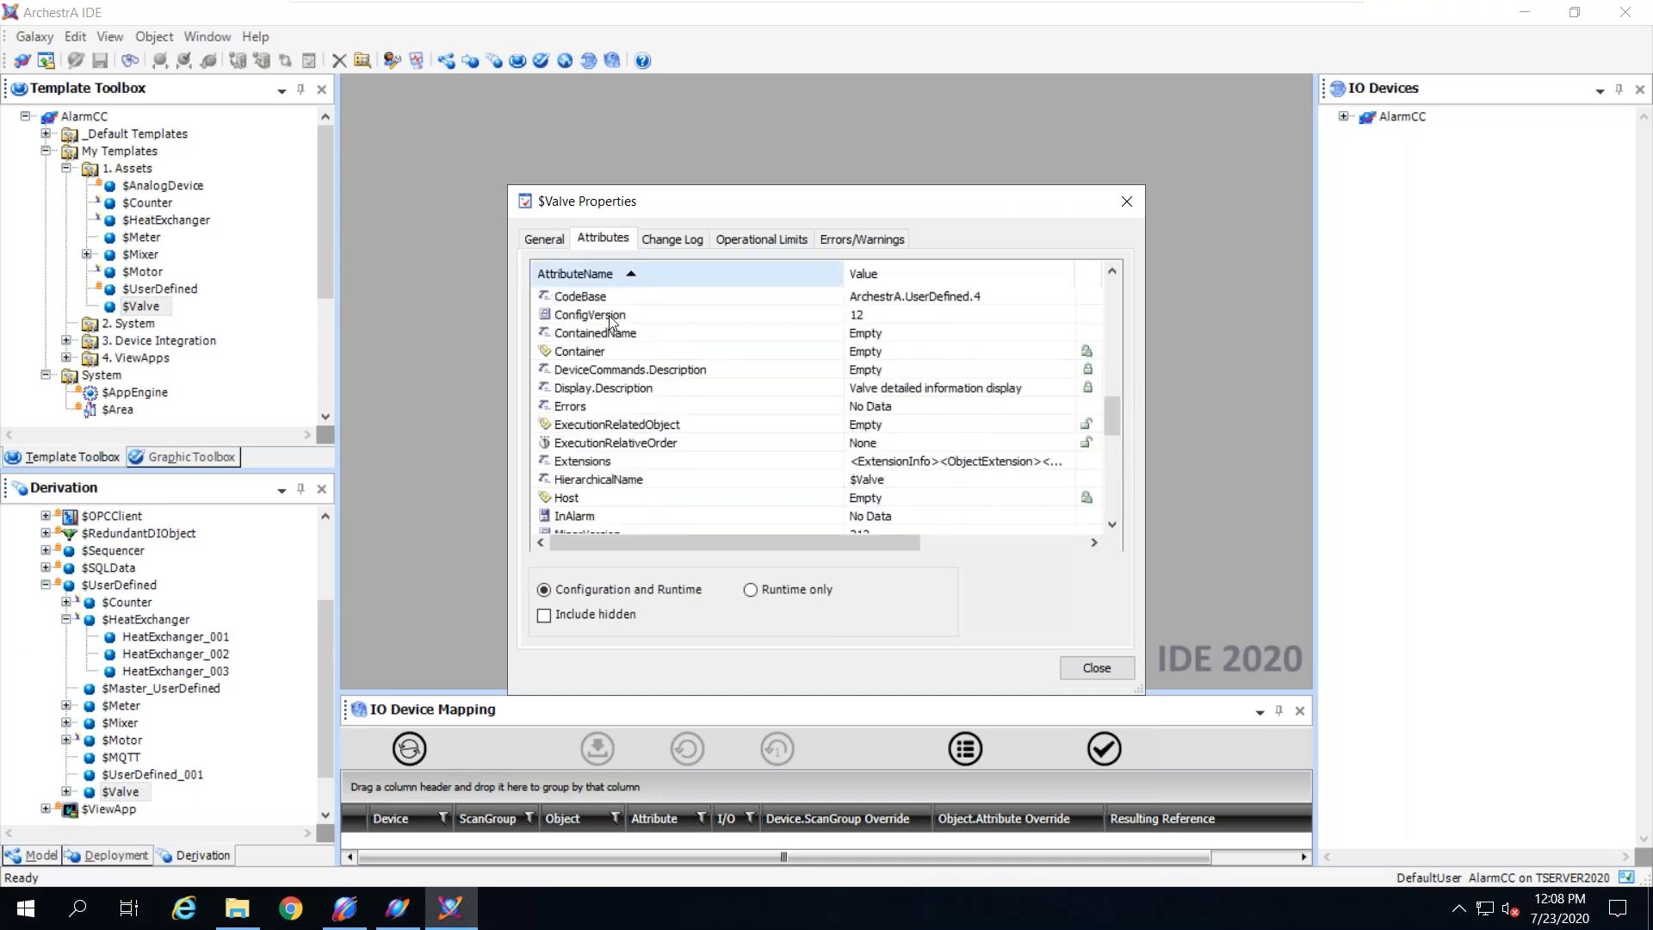
pyautogui.click(605, 315)
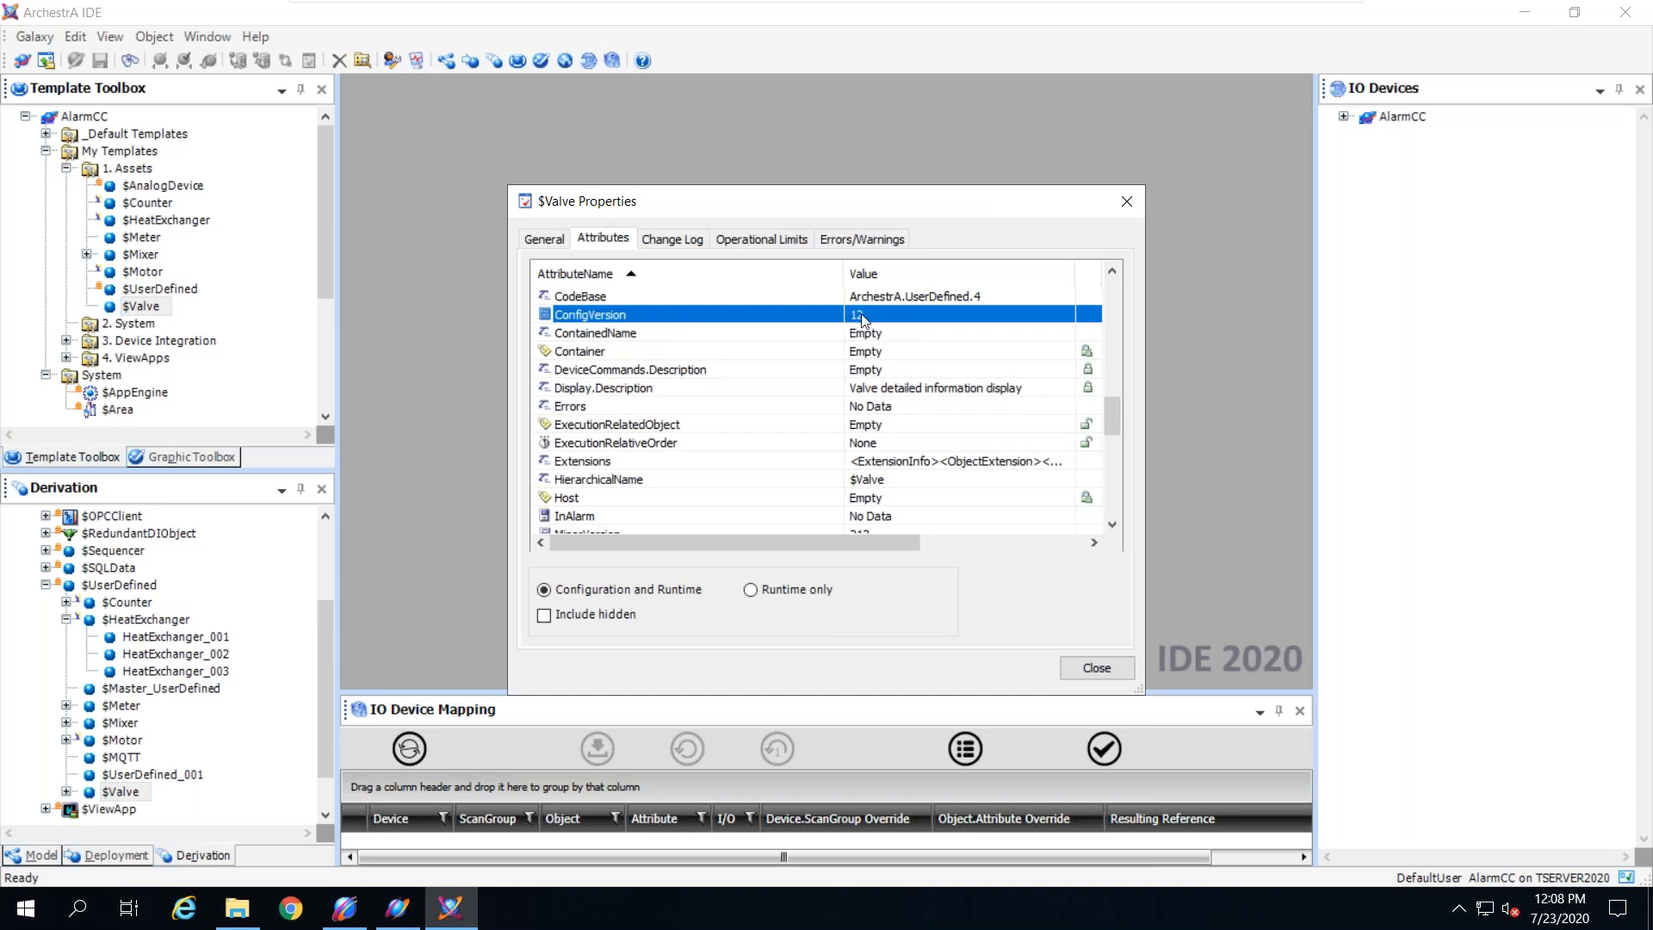
pyautogui.click(1097, 668)
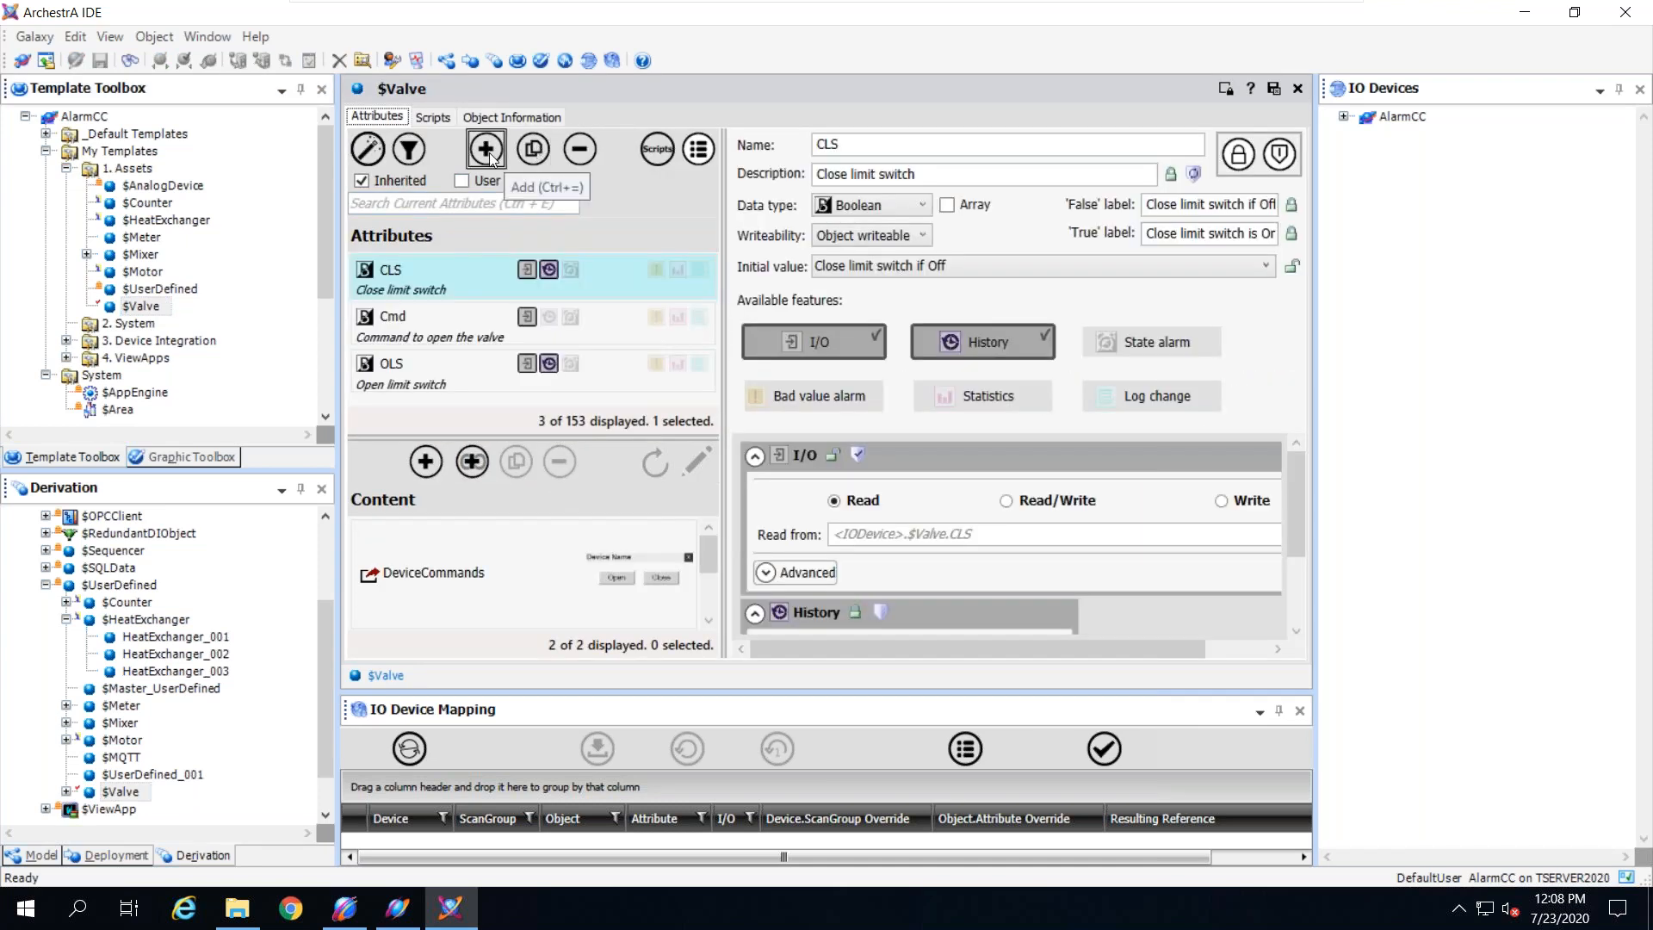
# Step: Add a new attribute to the $Valve template, then save the template and check it in
pyautogui.click(486, 148)
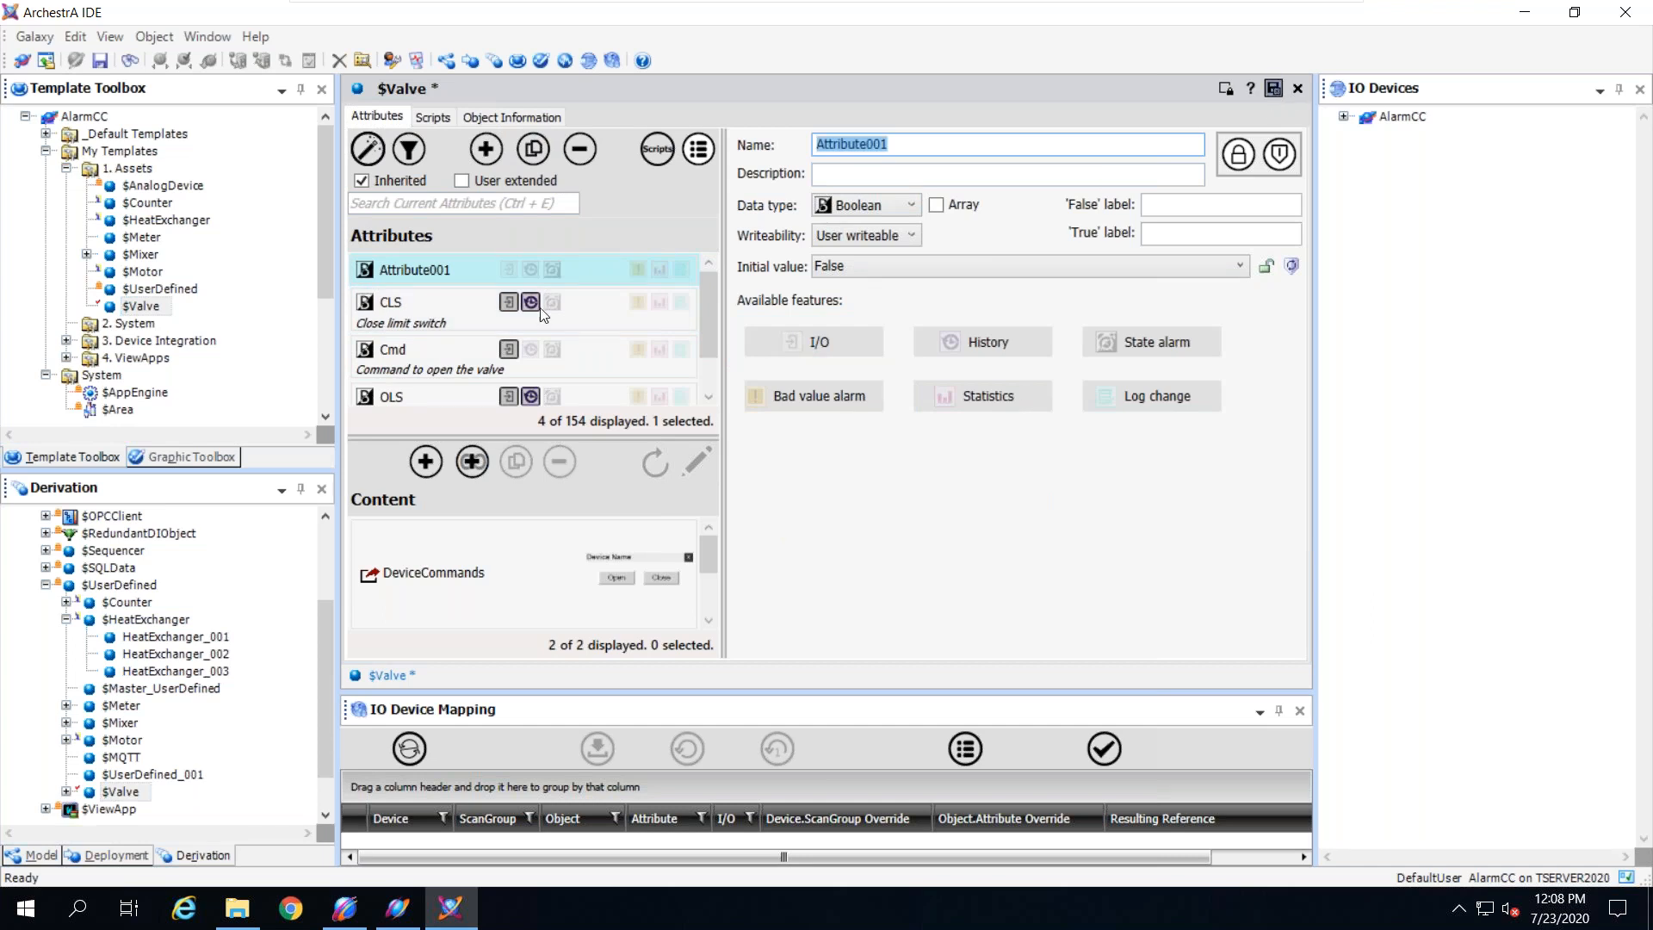
pyautogui.click(1273, 88)
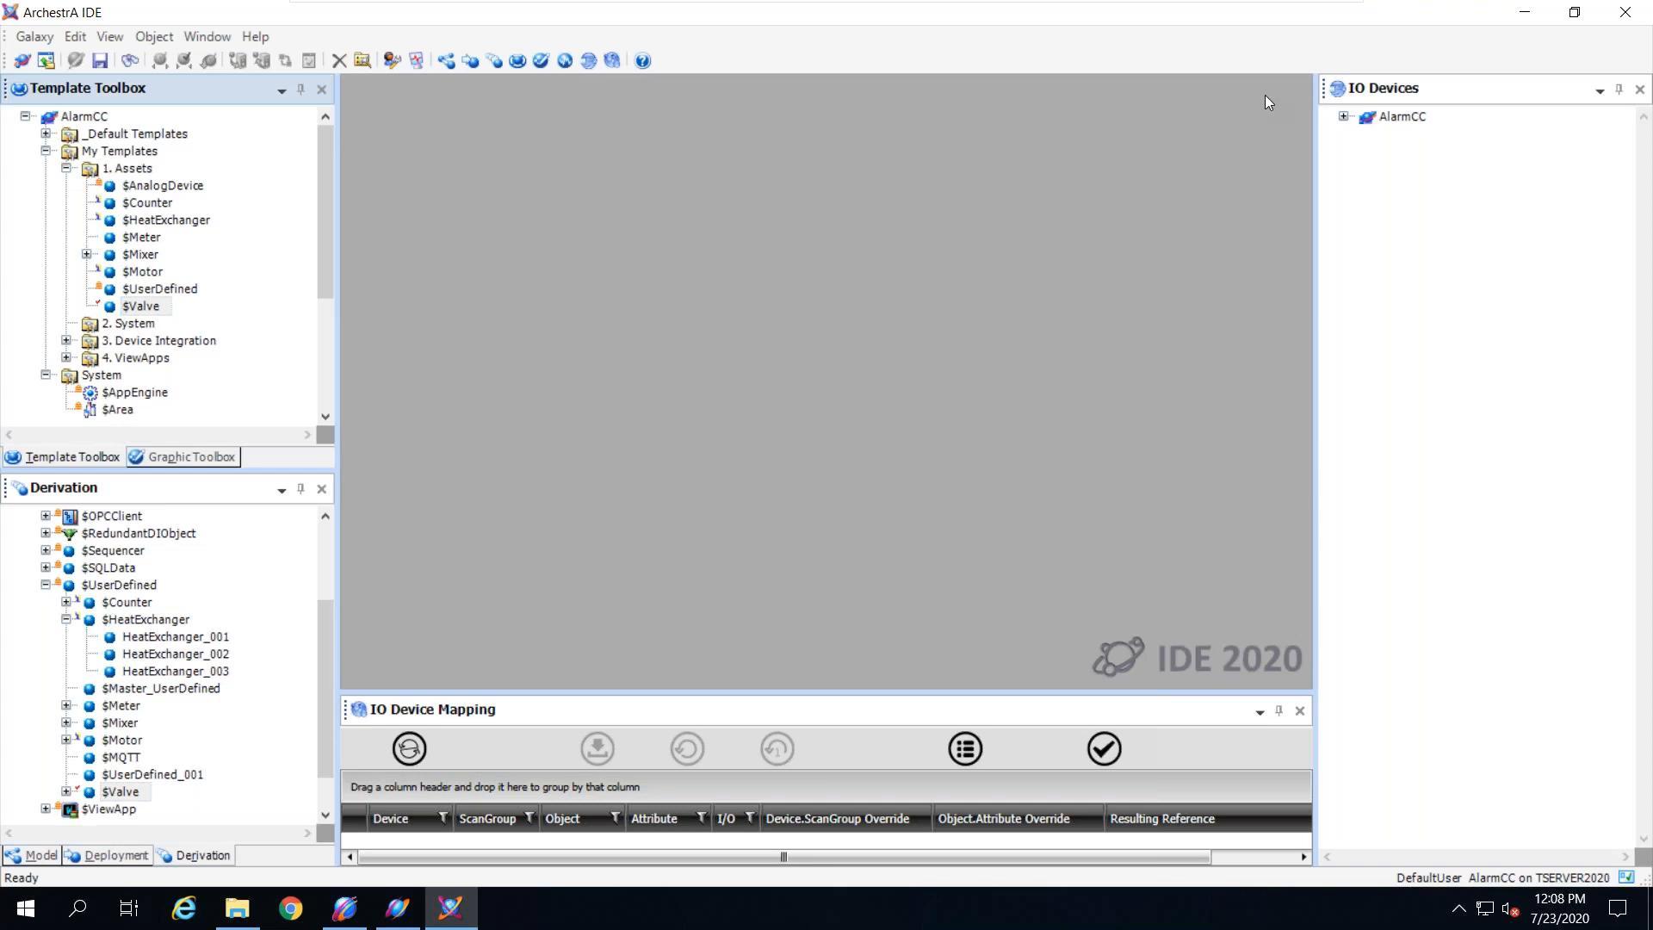
pyautogui.click(861, 605)
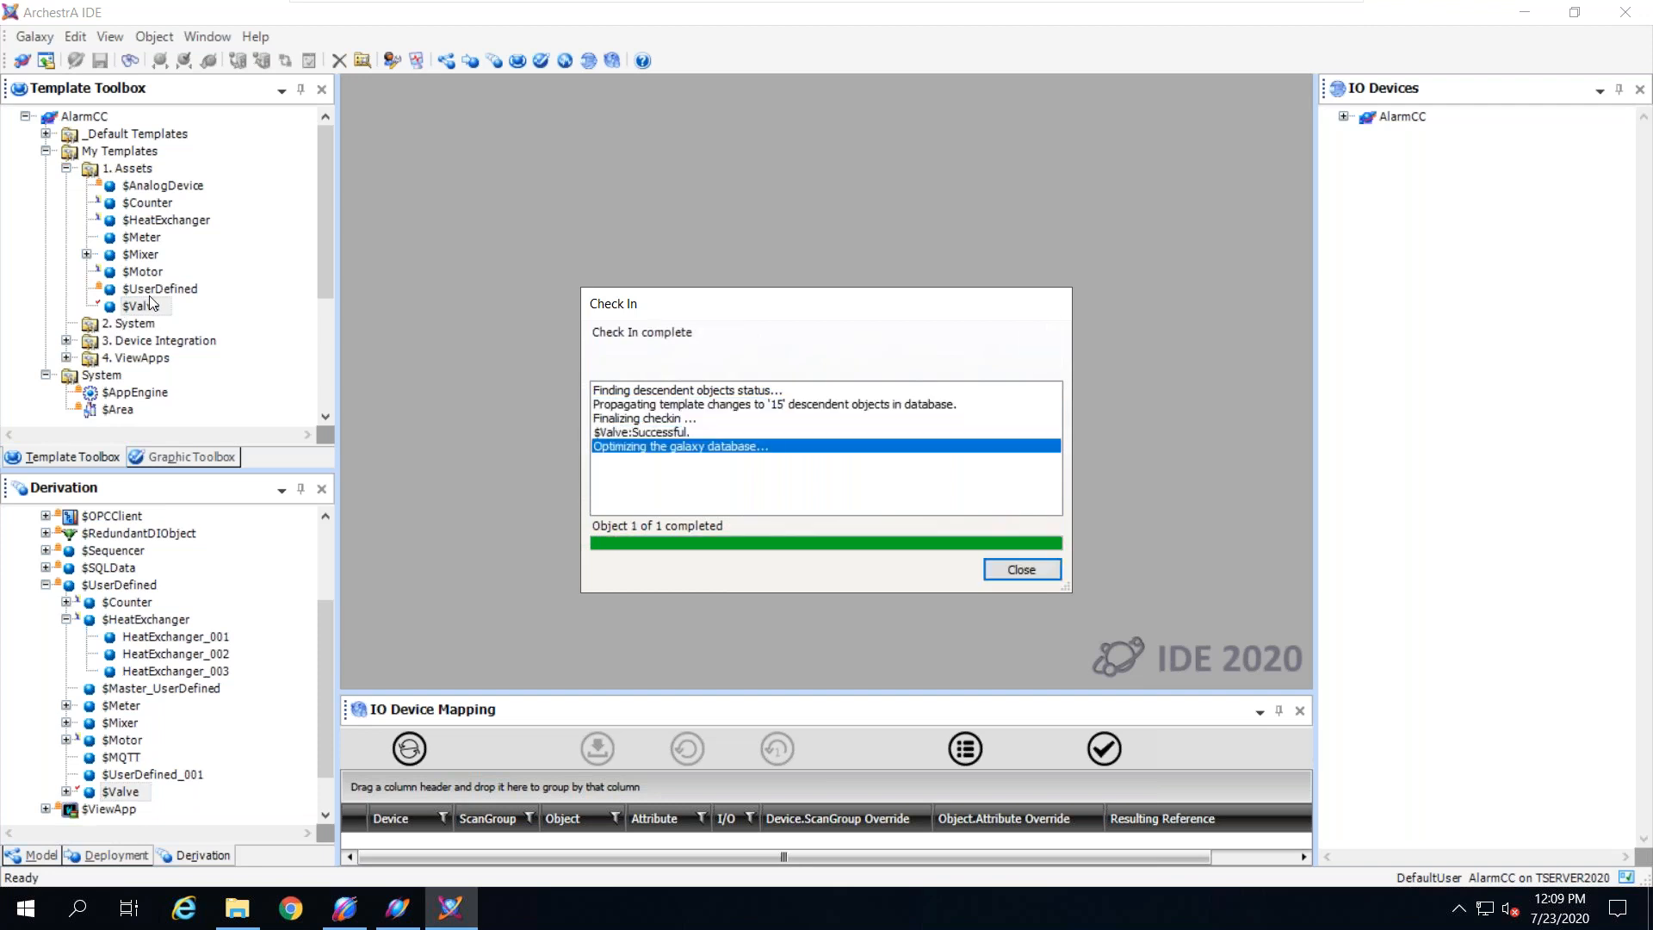
pyautogui.click(1022, 569)
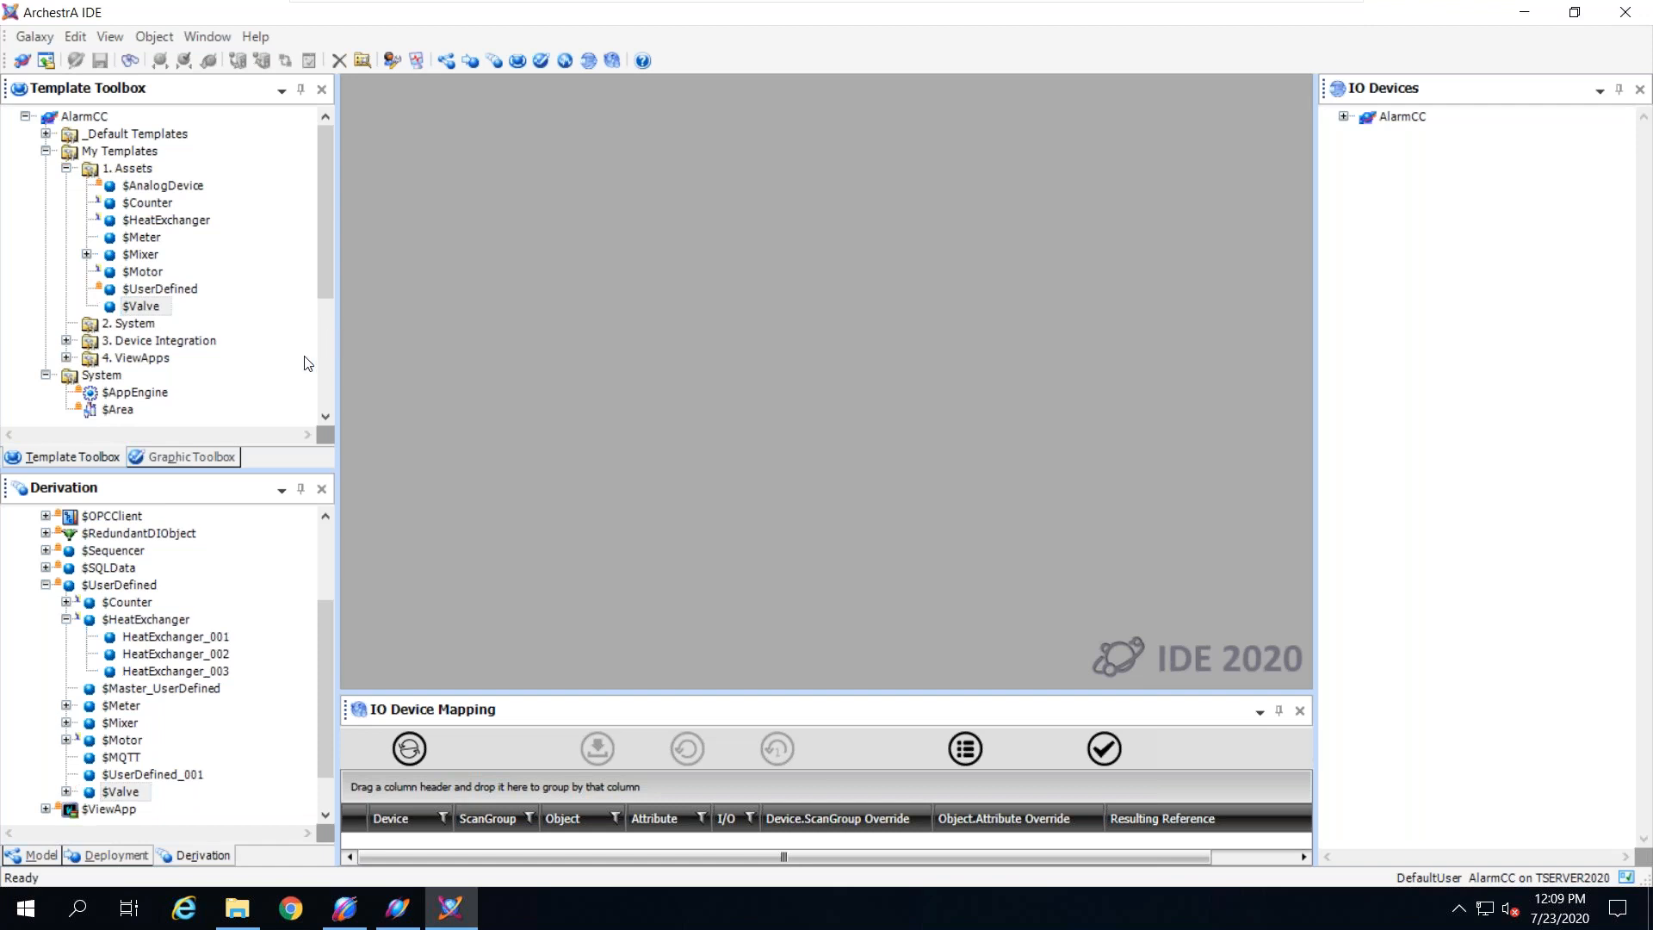
# Step: Recheck the ConfigVersion attribute in the edited $Valve template's properties and close them
pyautogui.rightClick(162, 307)
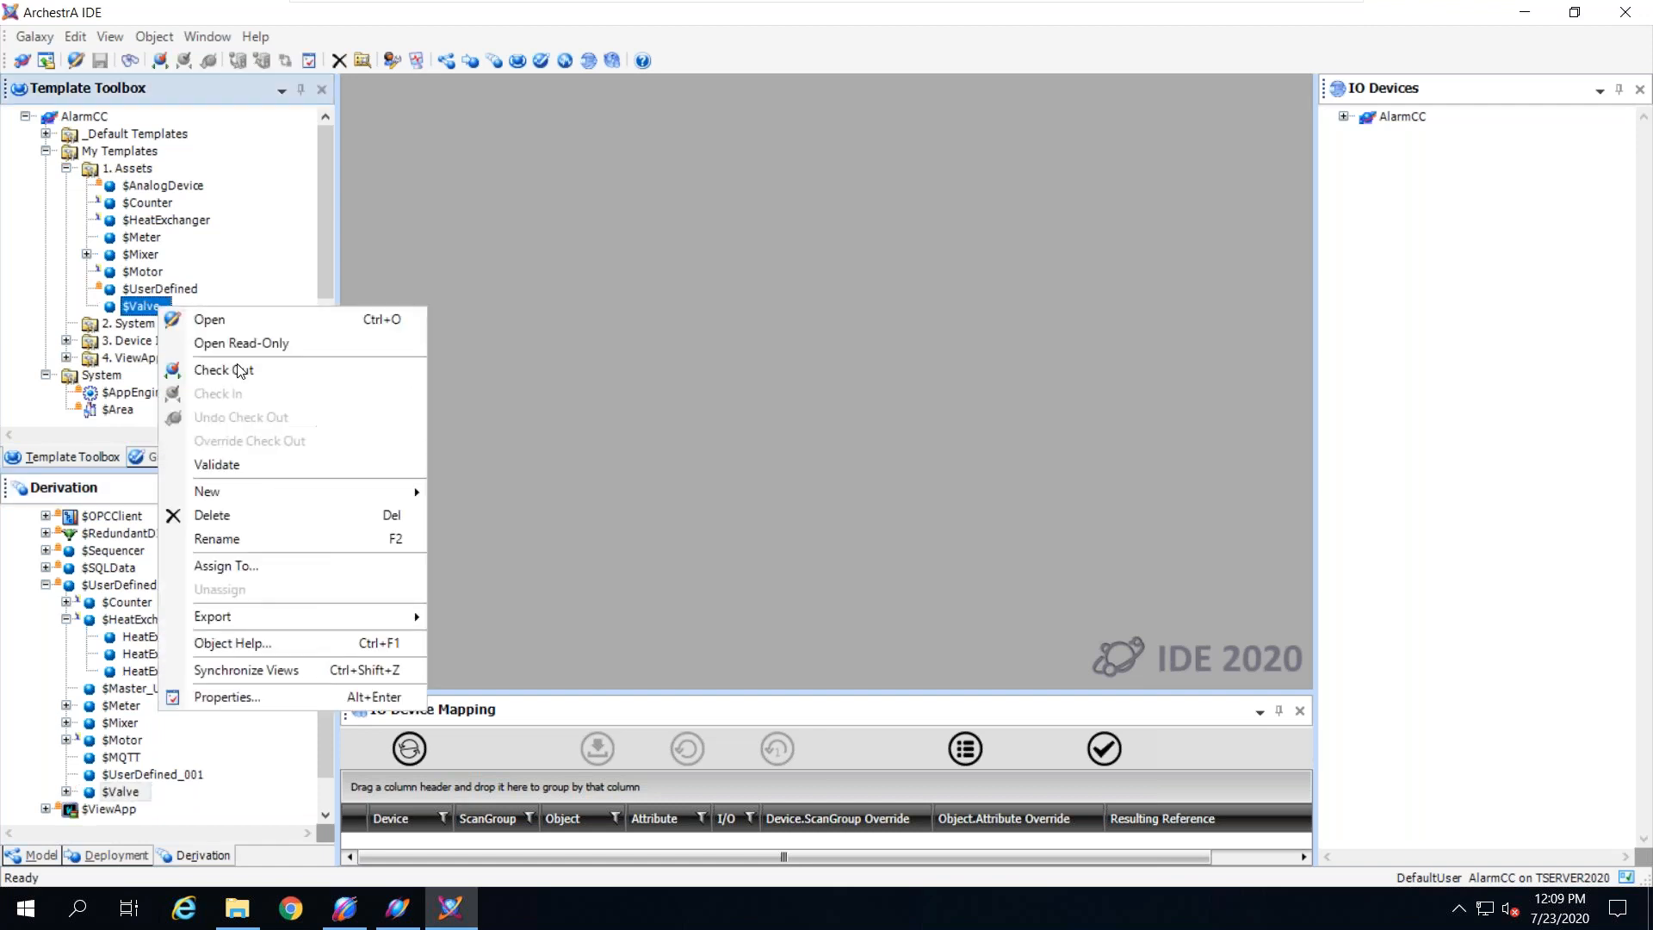
pyautogui.click(274, 696)
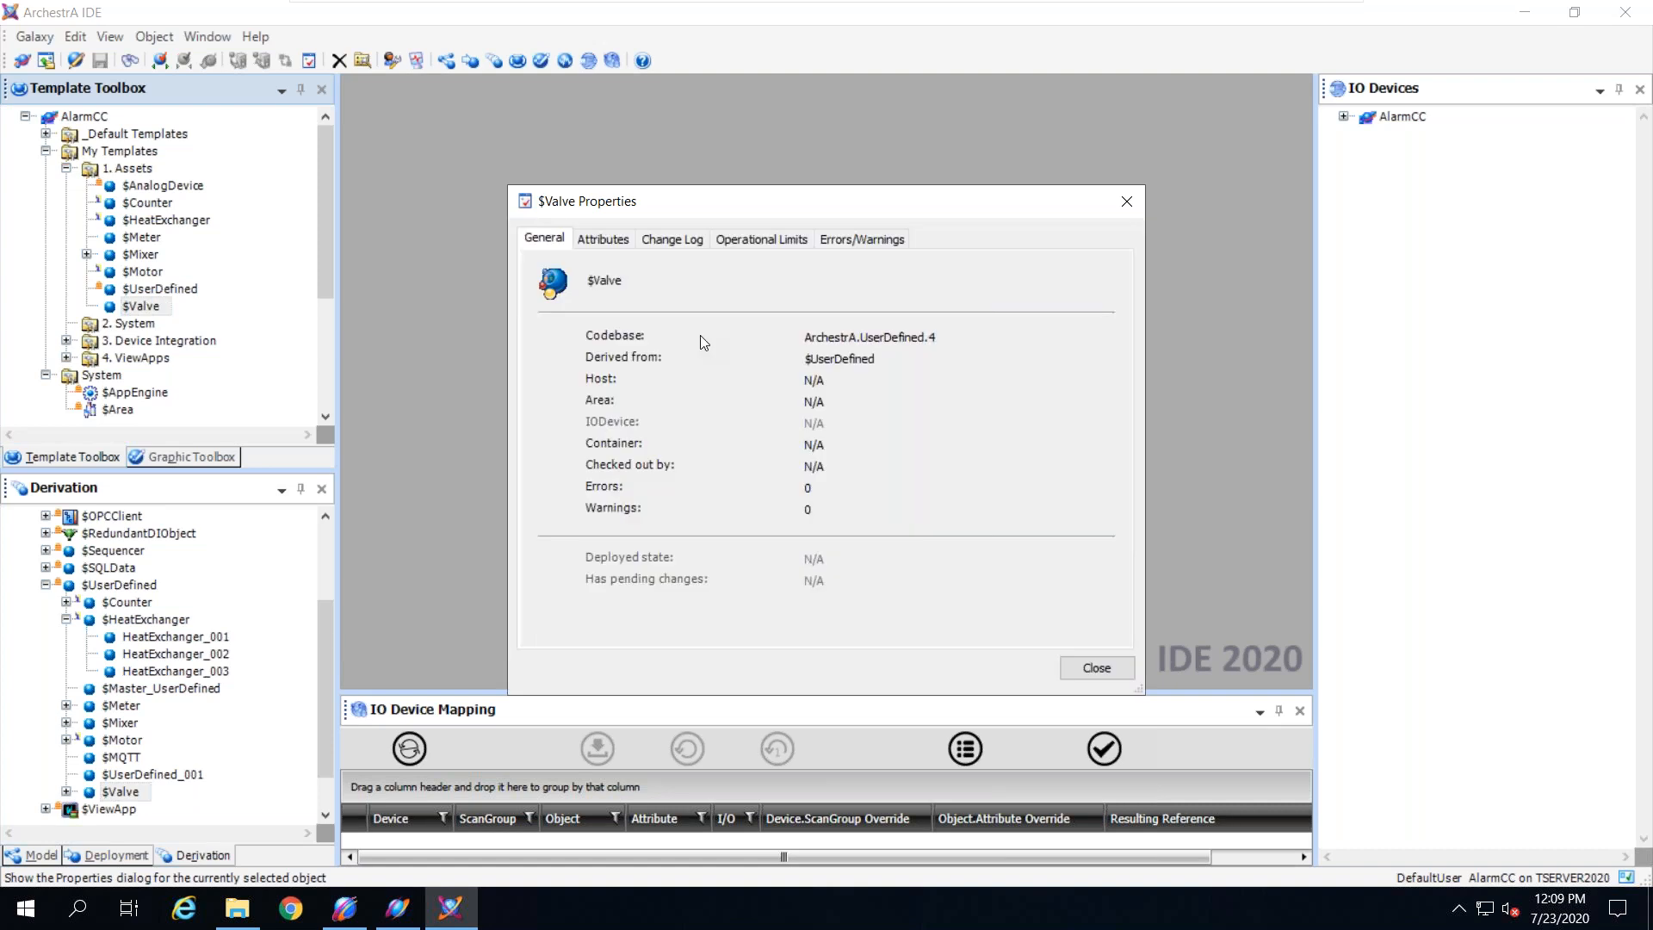
pyautogui.click(604, 237)
pyautogui.scroll(-12, 751, 445)
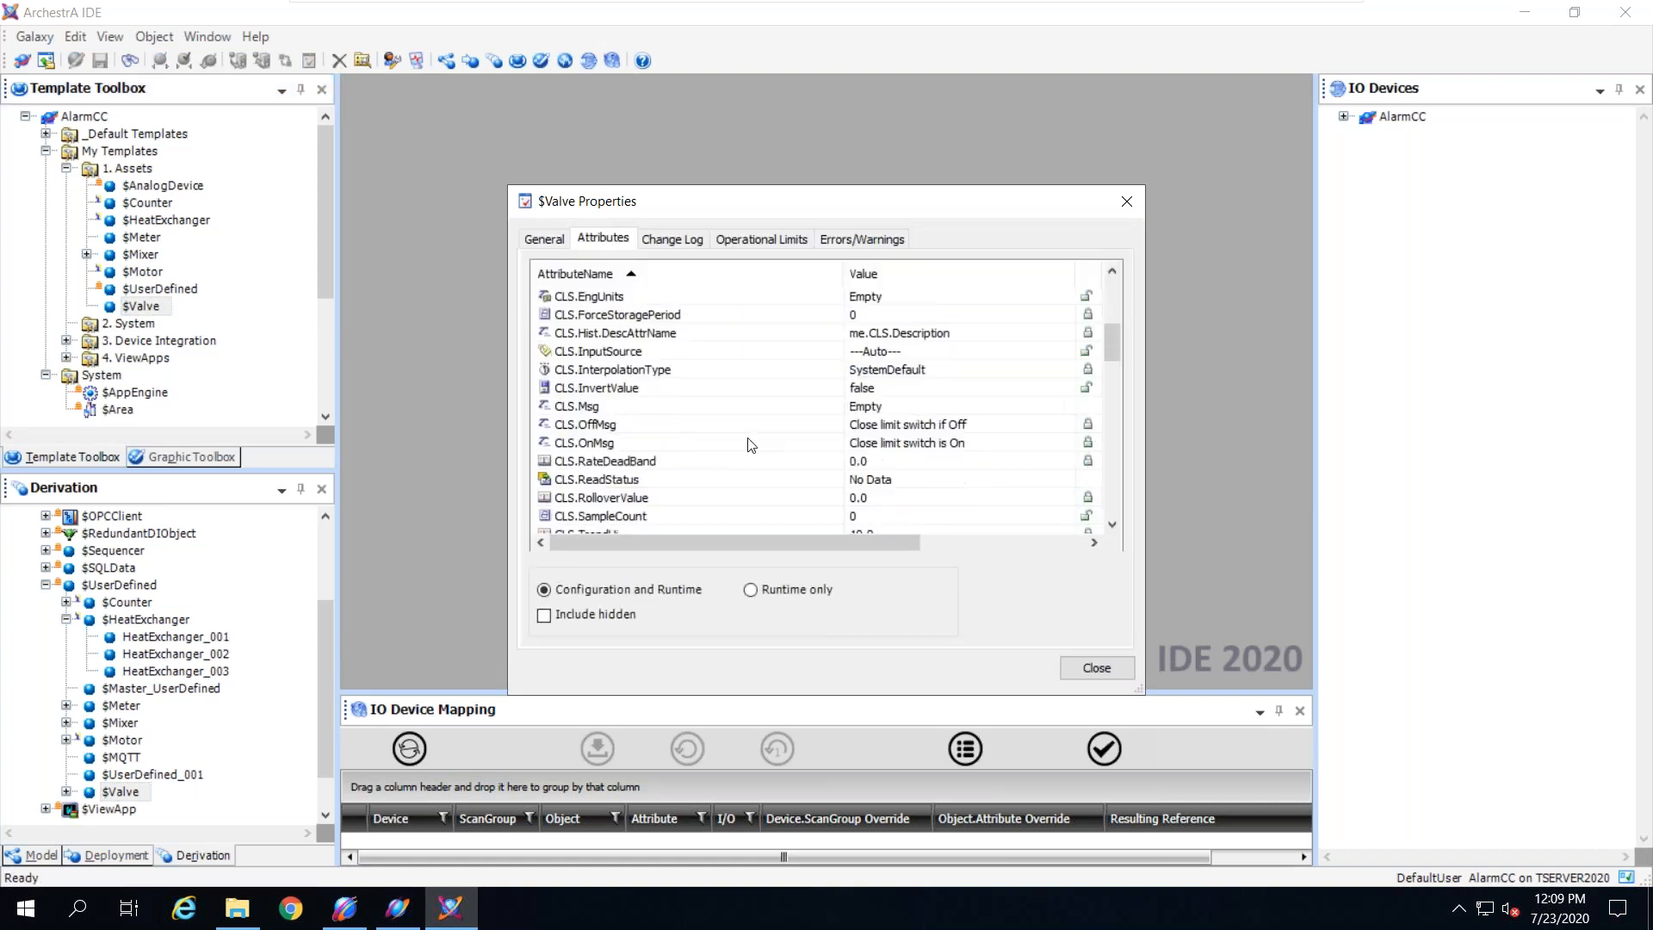
pyautogui.click(878, 465)
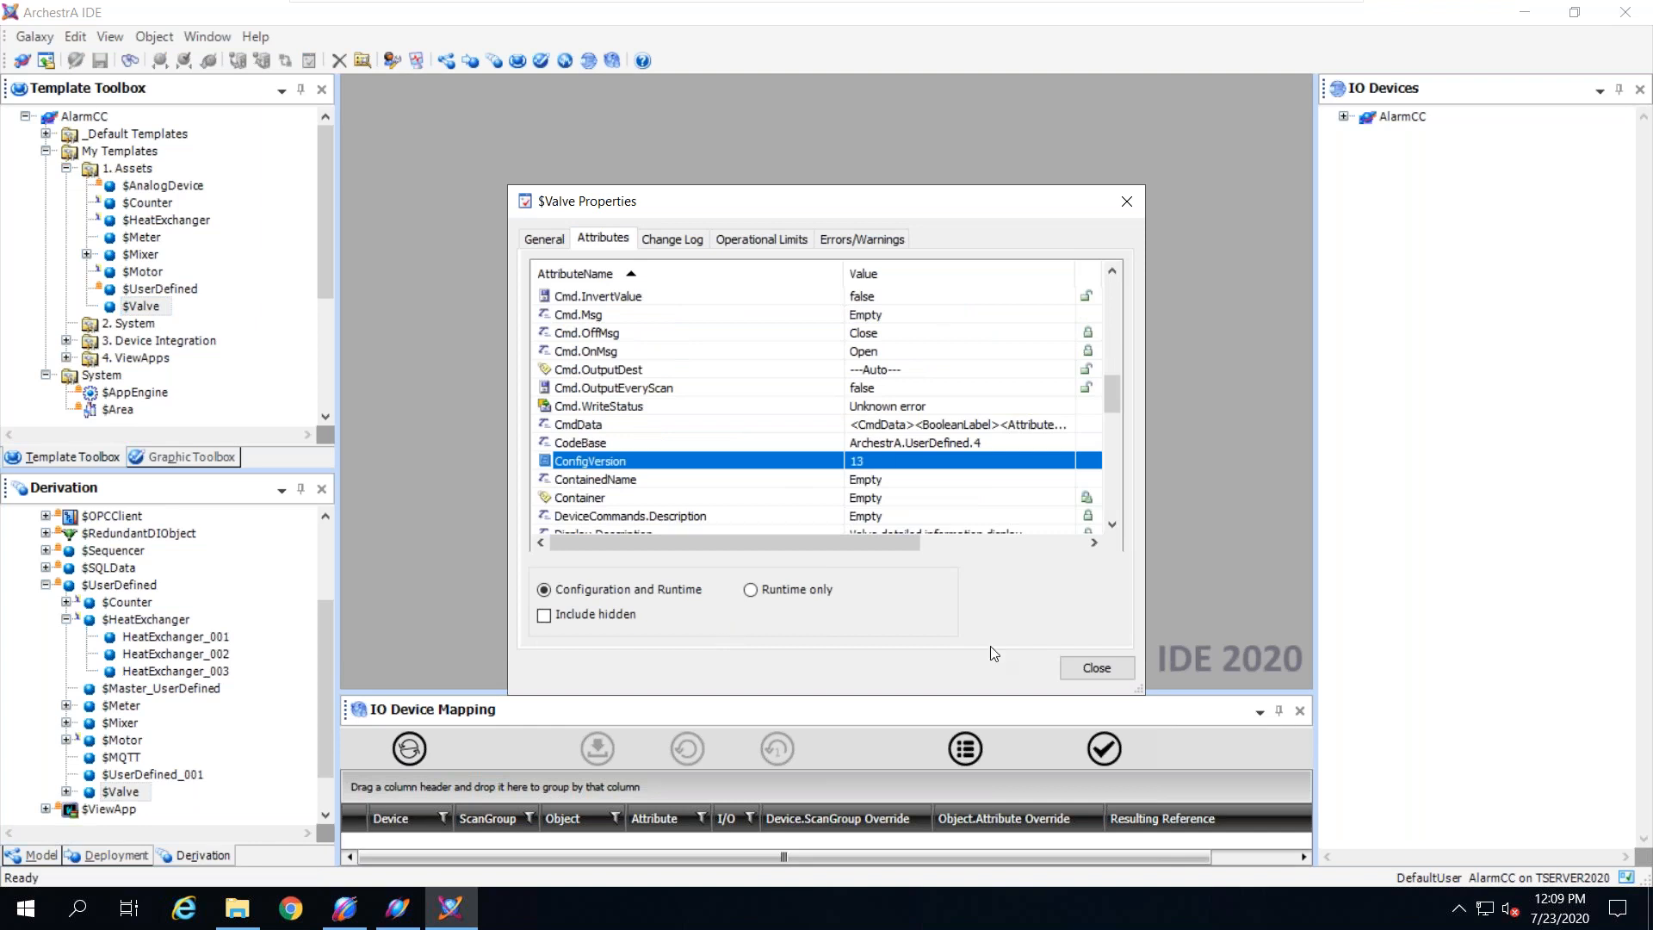
pyautogui.click(1083, 671)
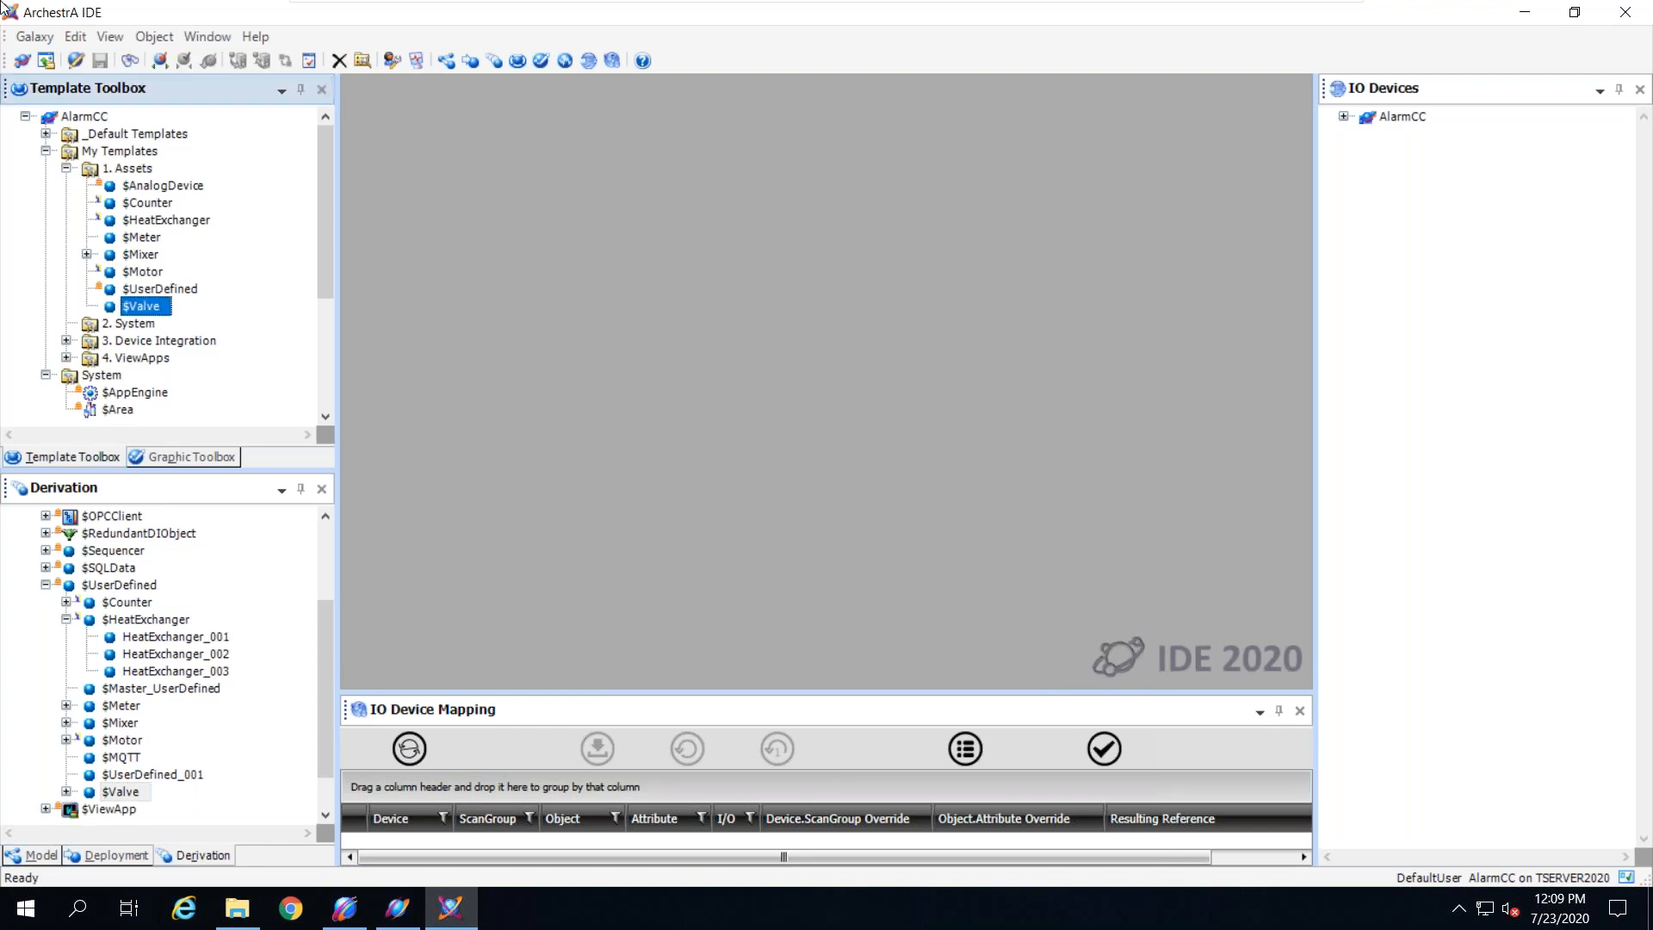
# Step: Import $Valve.aaPKG, overwriting existing objects only if the imported configuration version is higher, and close the import log
pyautogui.click(35, 36)
pyautogui.moveTo(95, 209)
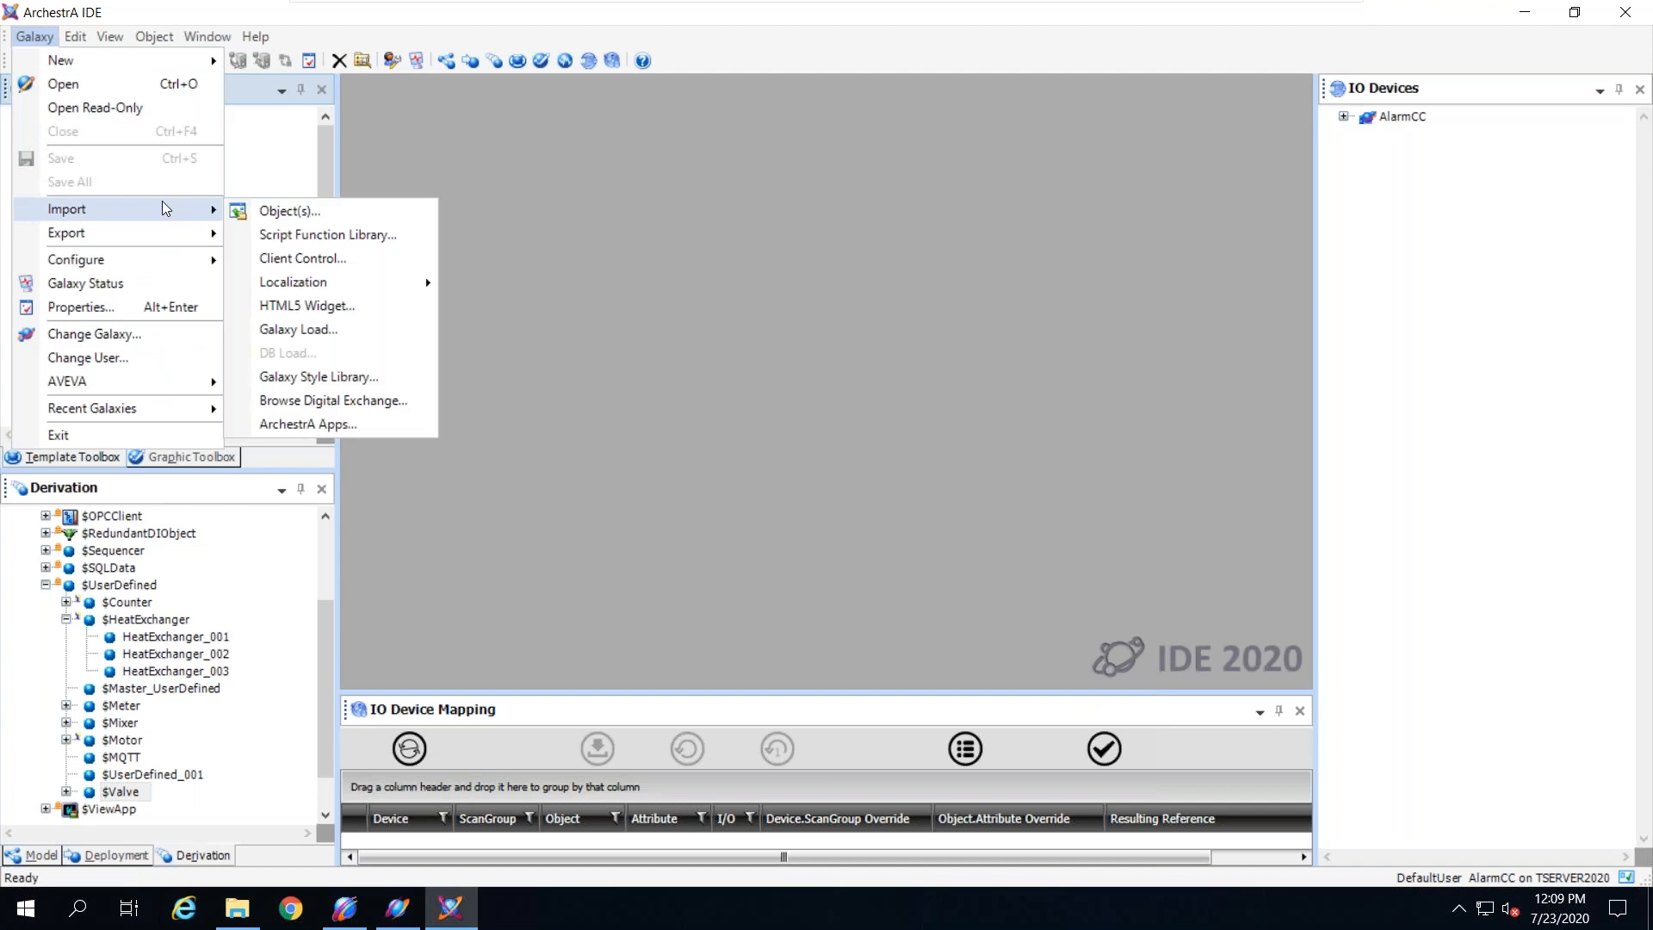
pyautogui.click(301, 209)
pyautogui.click(252, 197)
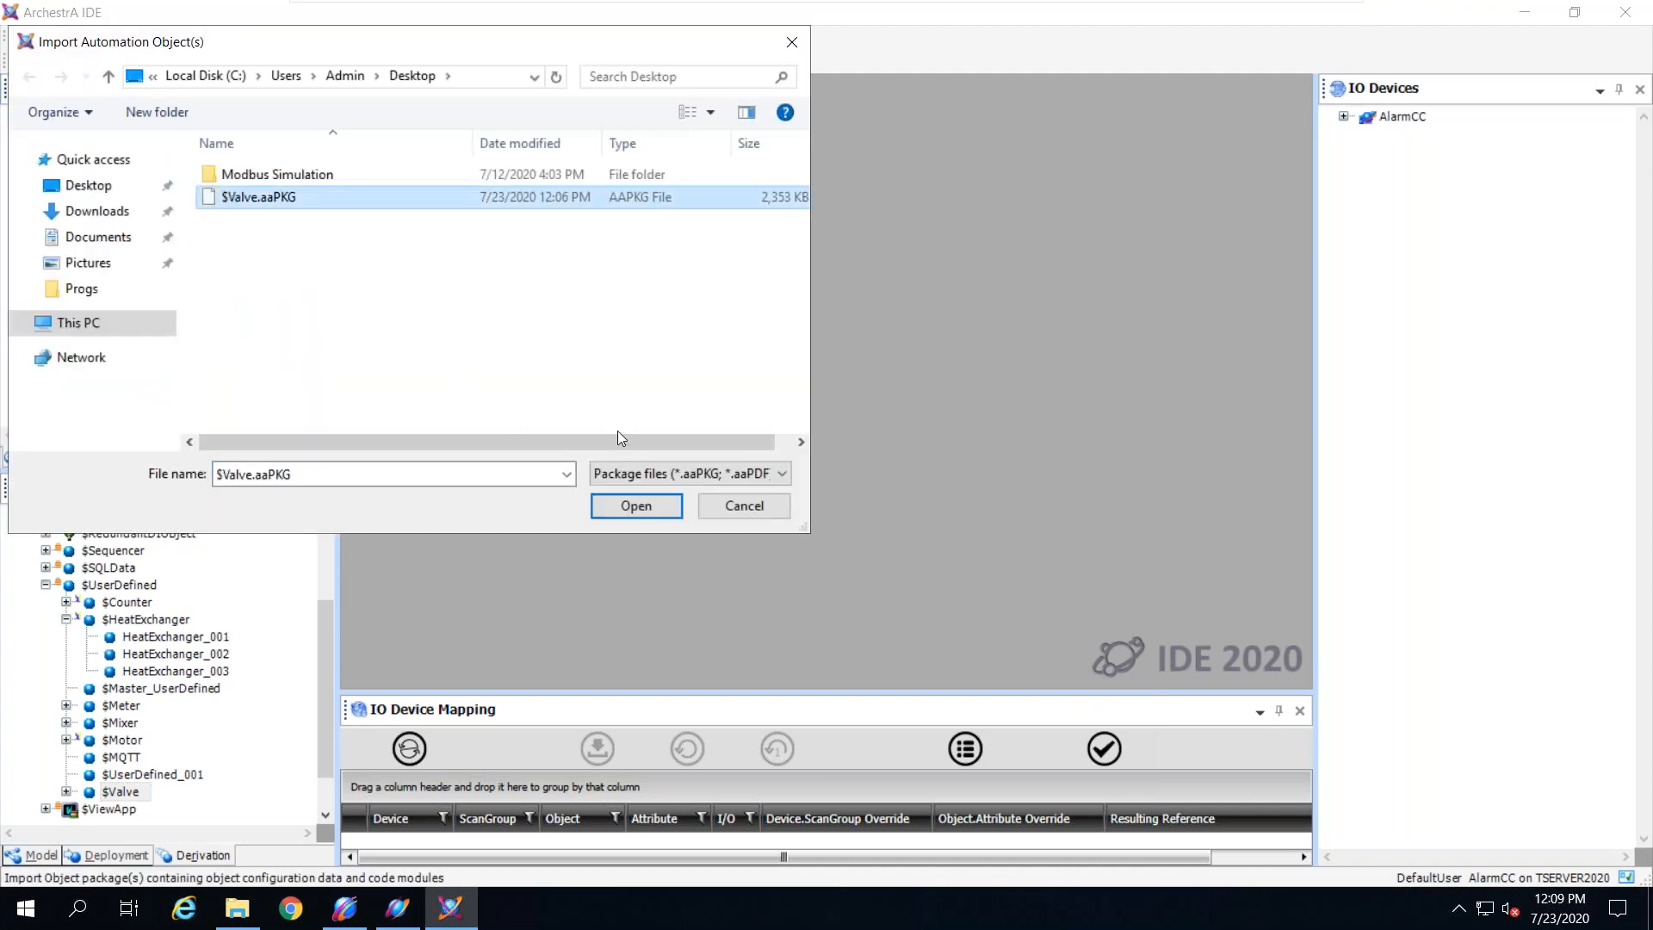
pyautogui.click(615, 510)
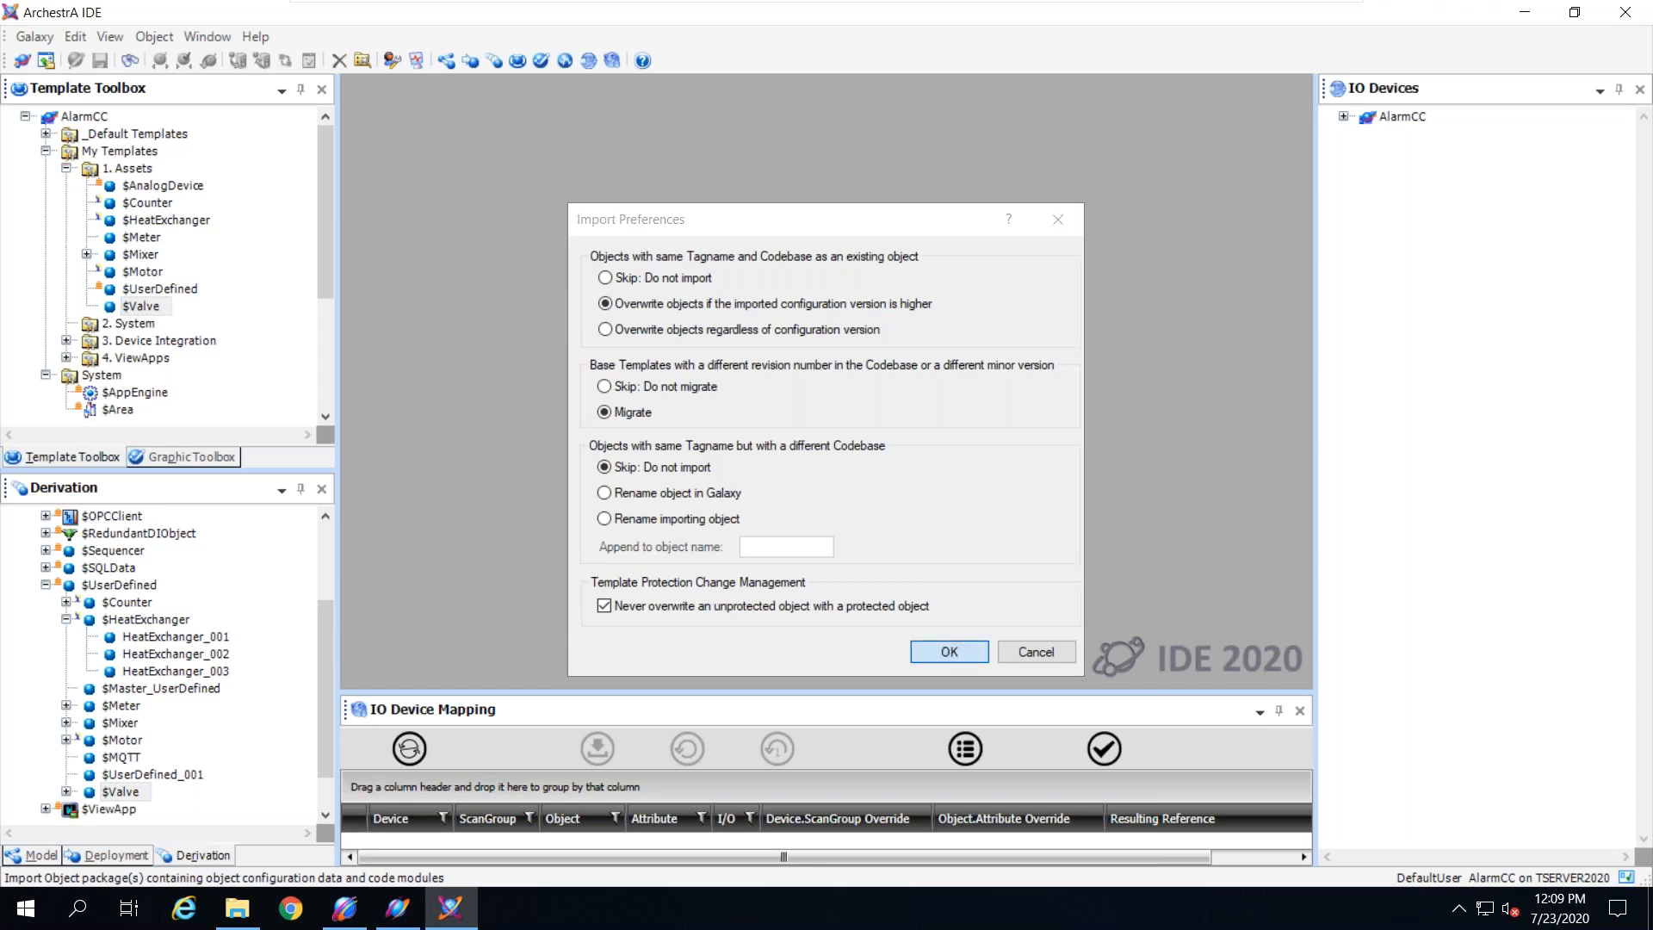
pyautogui.click(948, 650)
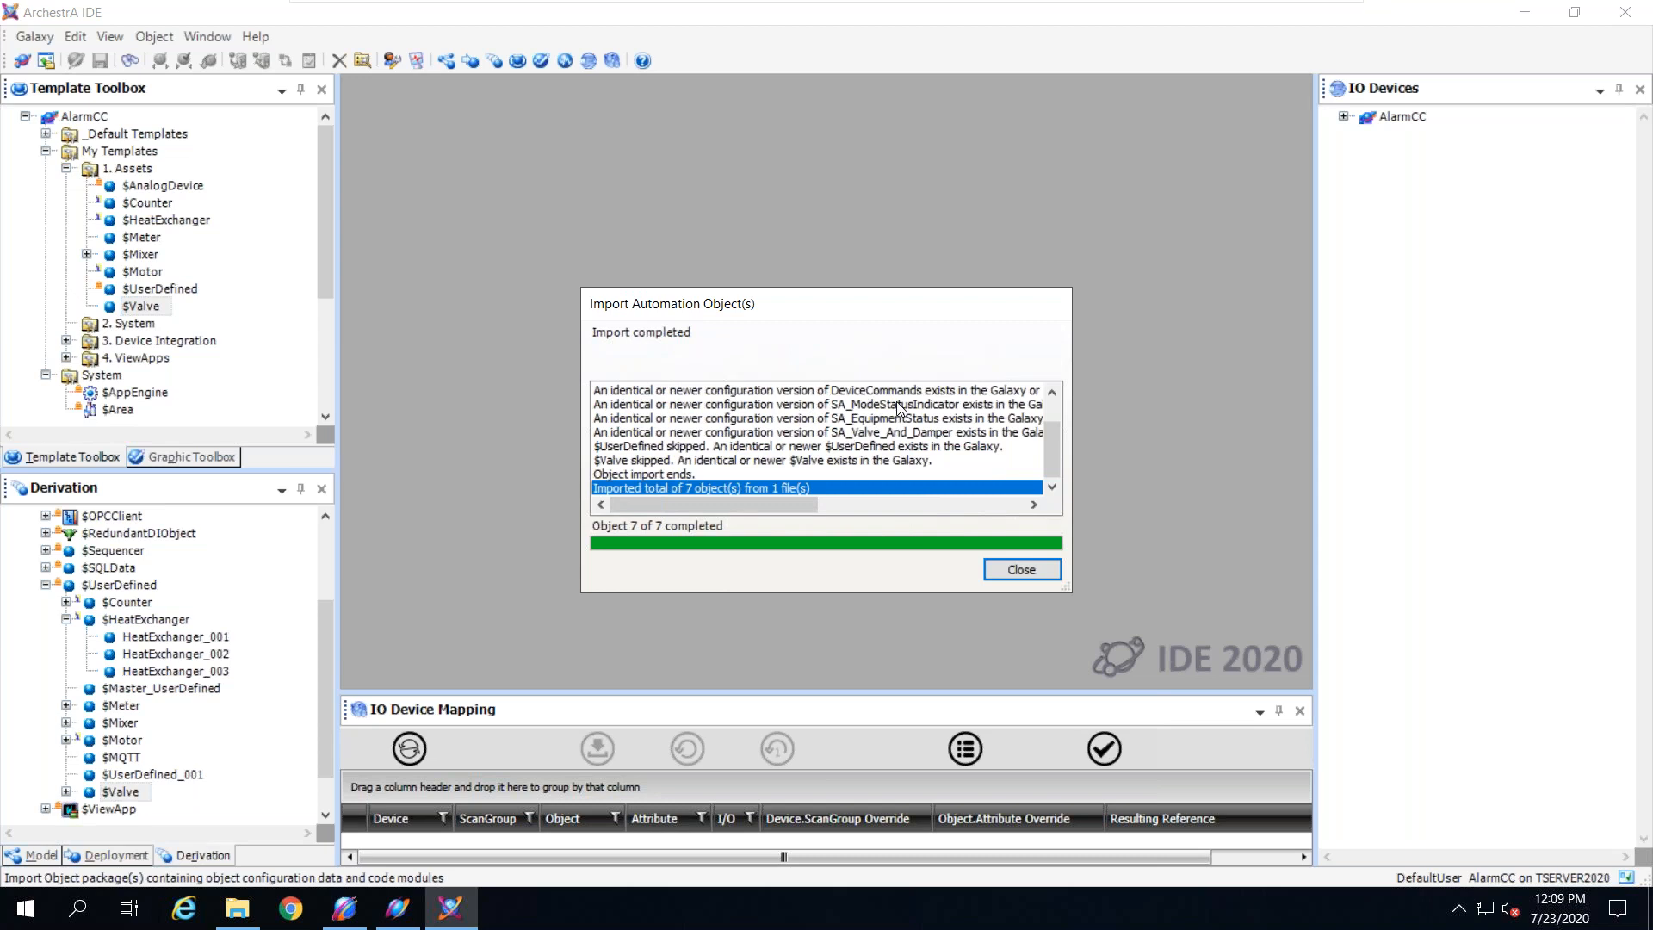
pyautogui.click(1022, 571)
# Step: Start another import of $Valve.aaPKG, try the skip-migration, rename and template protection preferences, and cancel the import
pyautogui.click(35, 37)
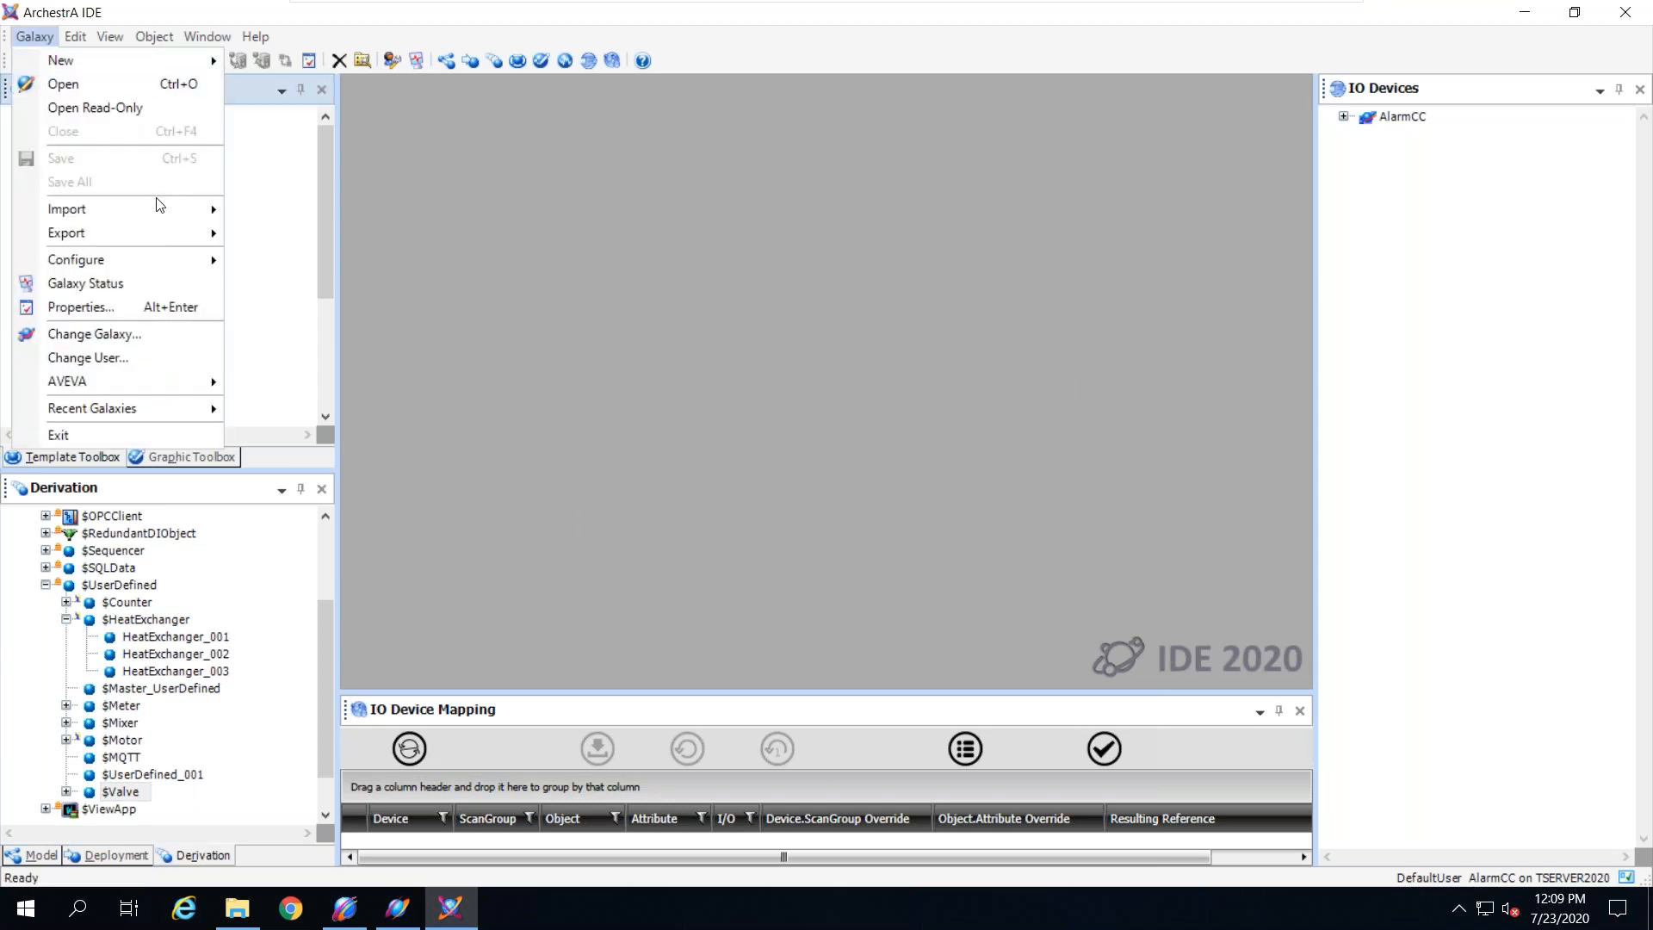
pyautogui.moveTo(74, 206)
pyautogui.click(281, 210)
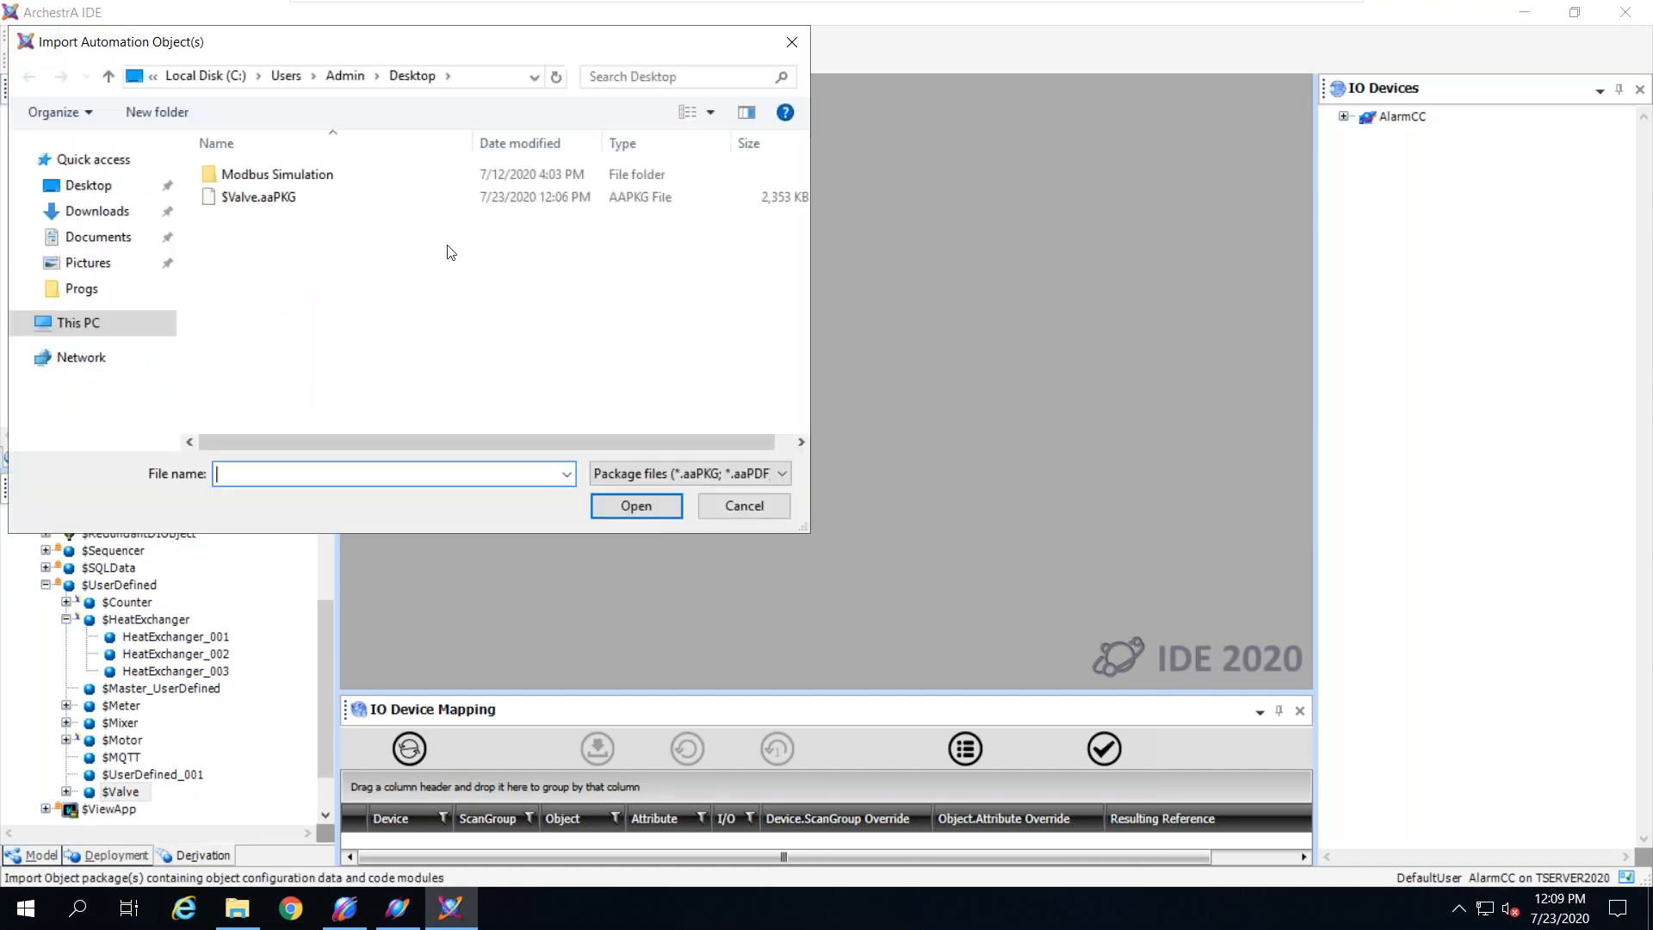
pyautogui.click(259, 197)
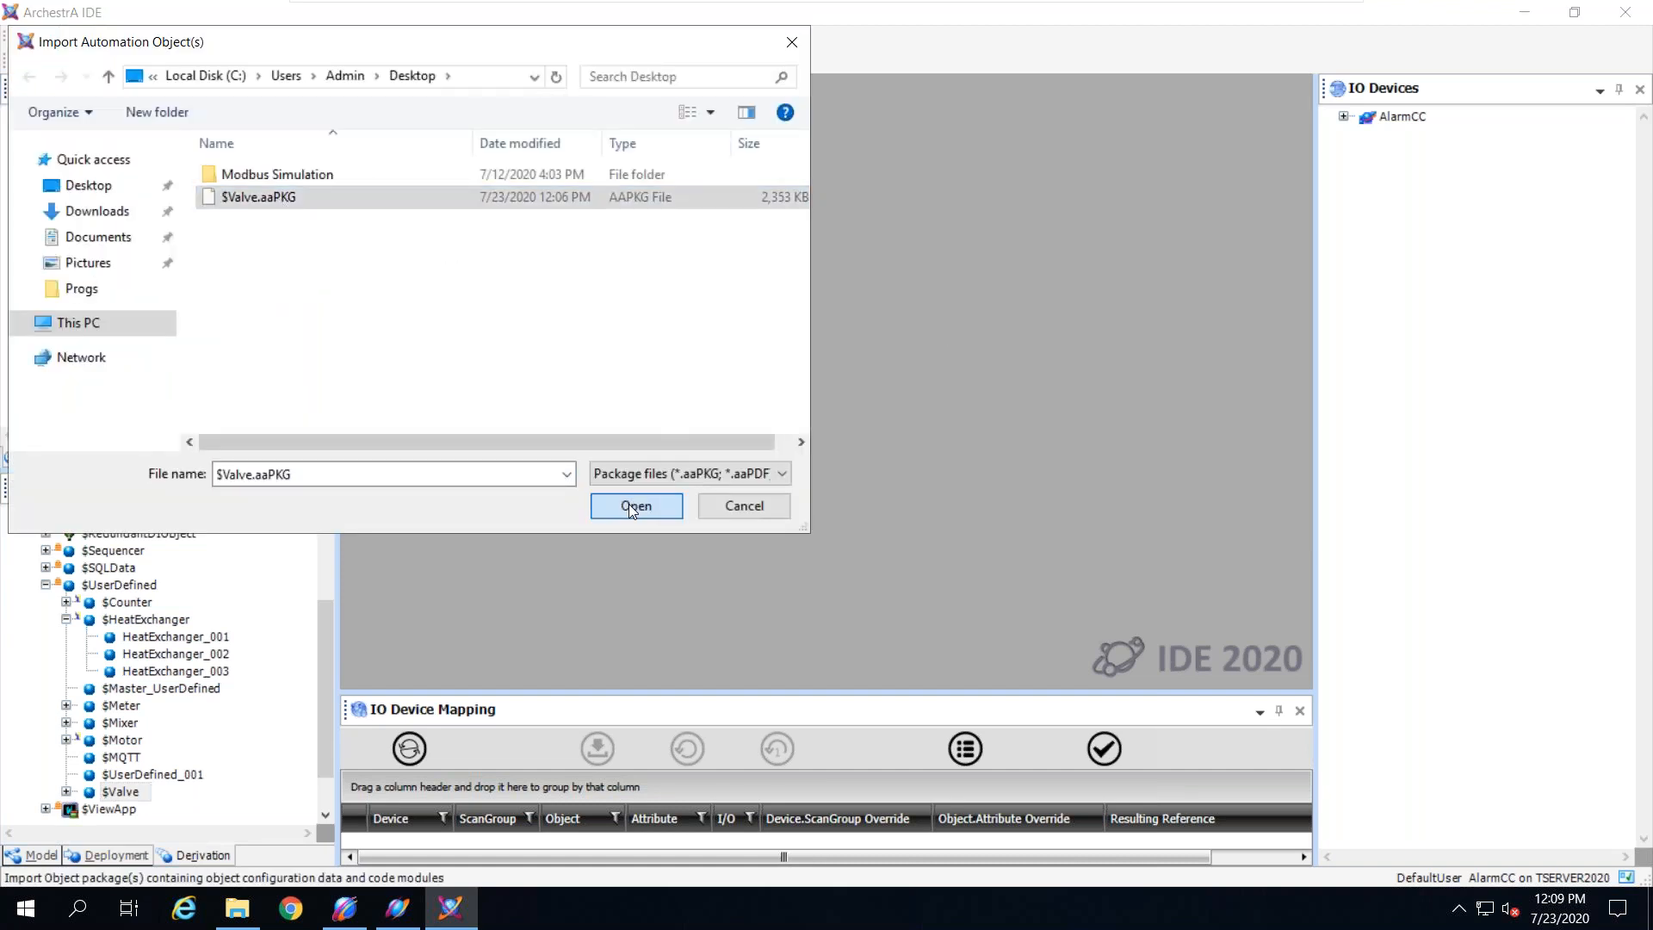
pyautogui.click(635, 504)
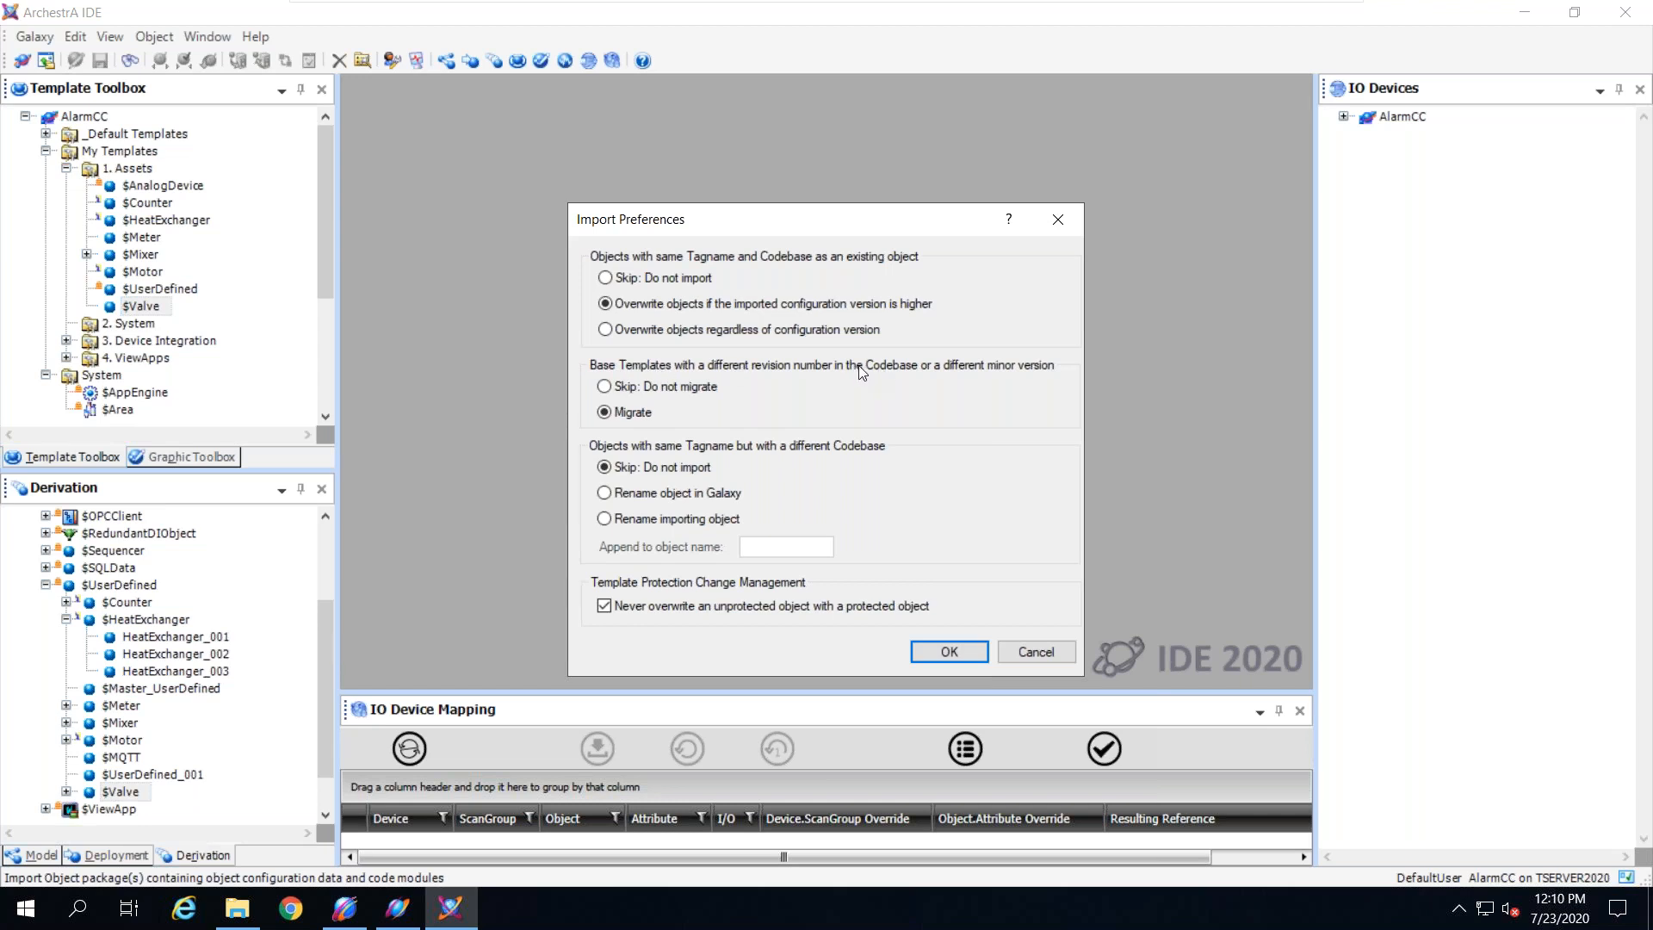
pyautogui.click(663, 387)
pyautogui.click(634, 499)
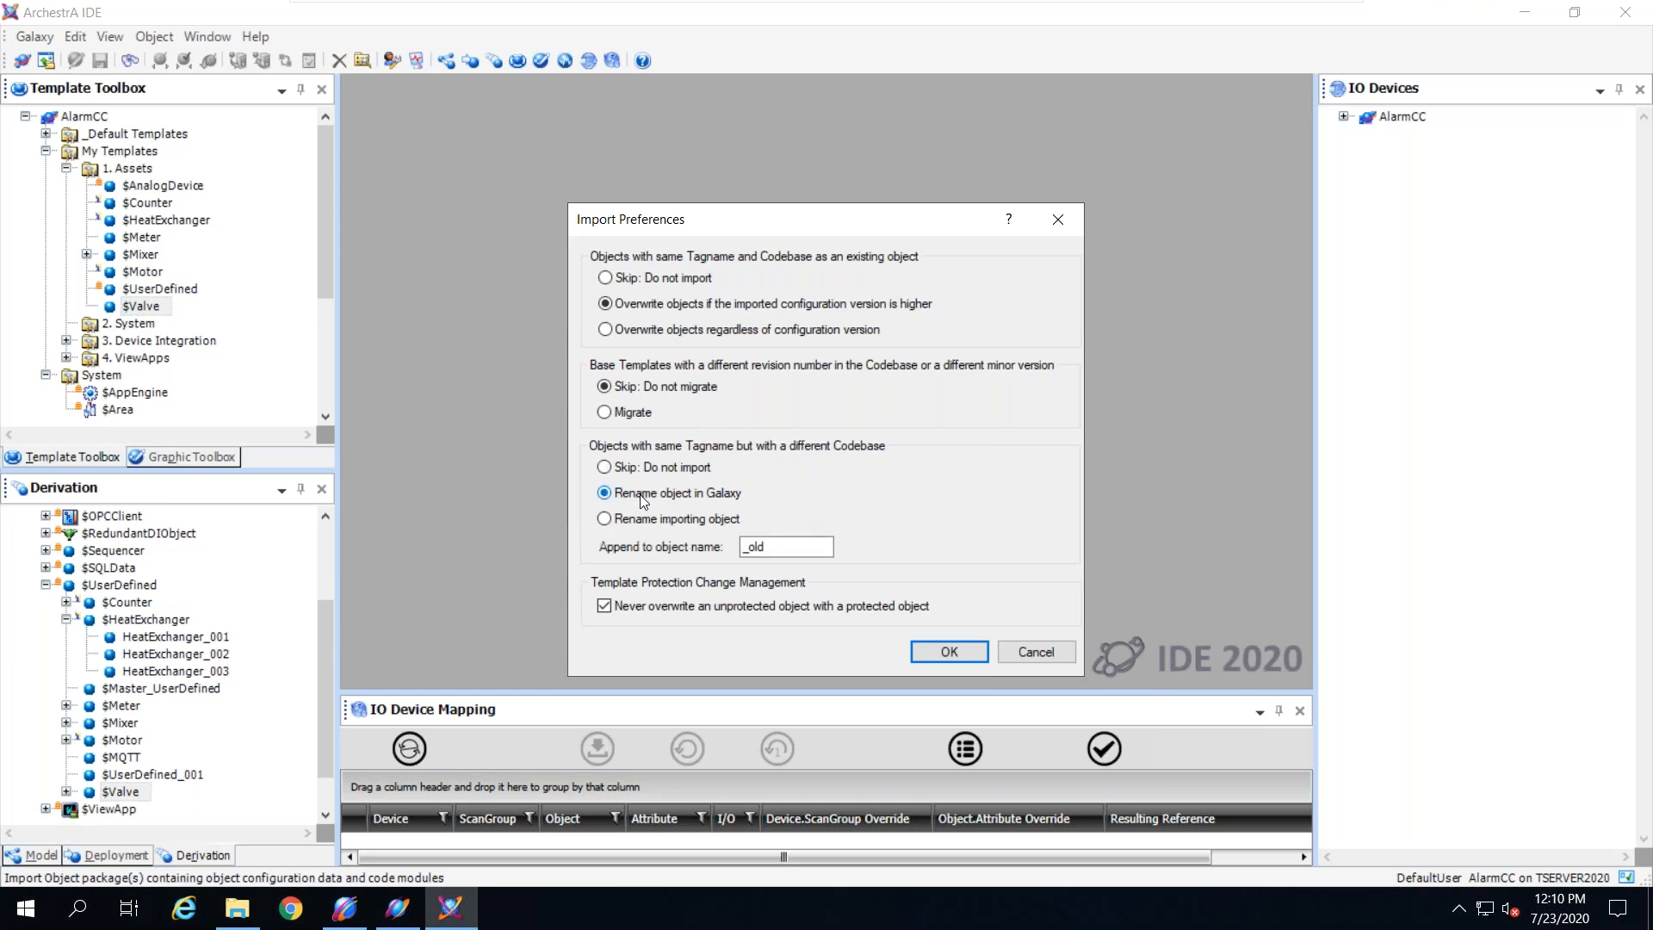
pyautogui.click(623, 518)
pyautogui.click(603, 605)
pyautogui.click(1032, 647)
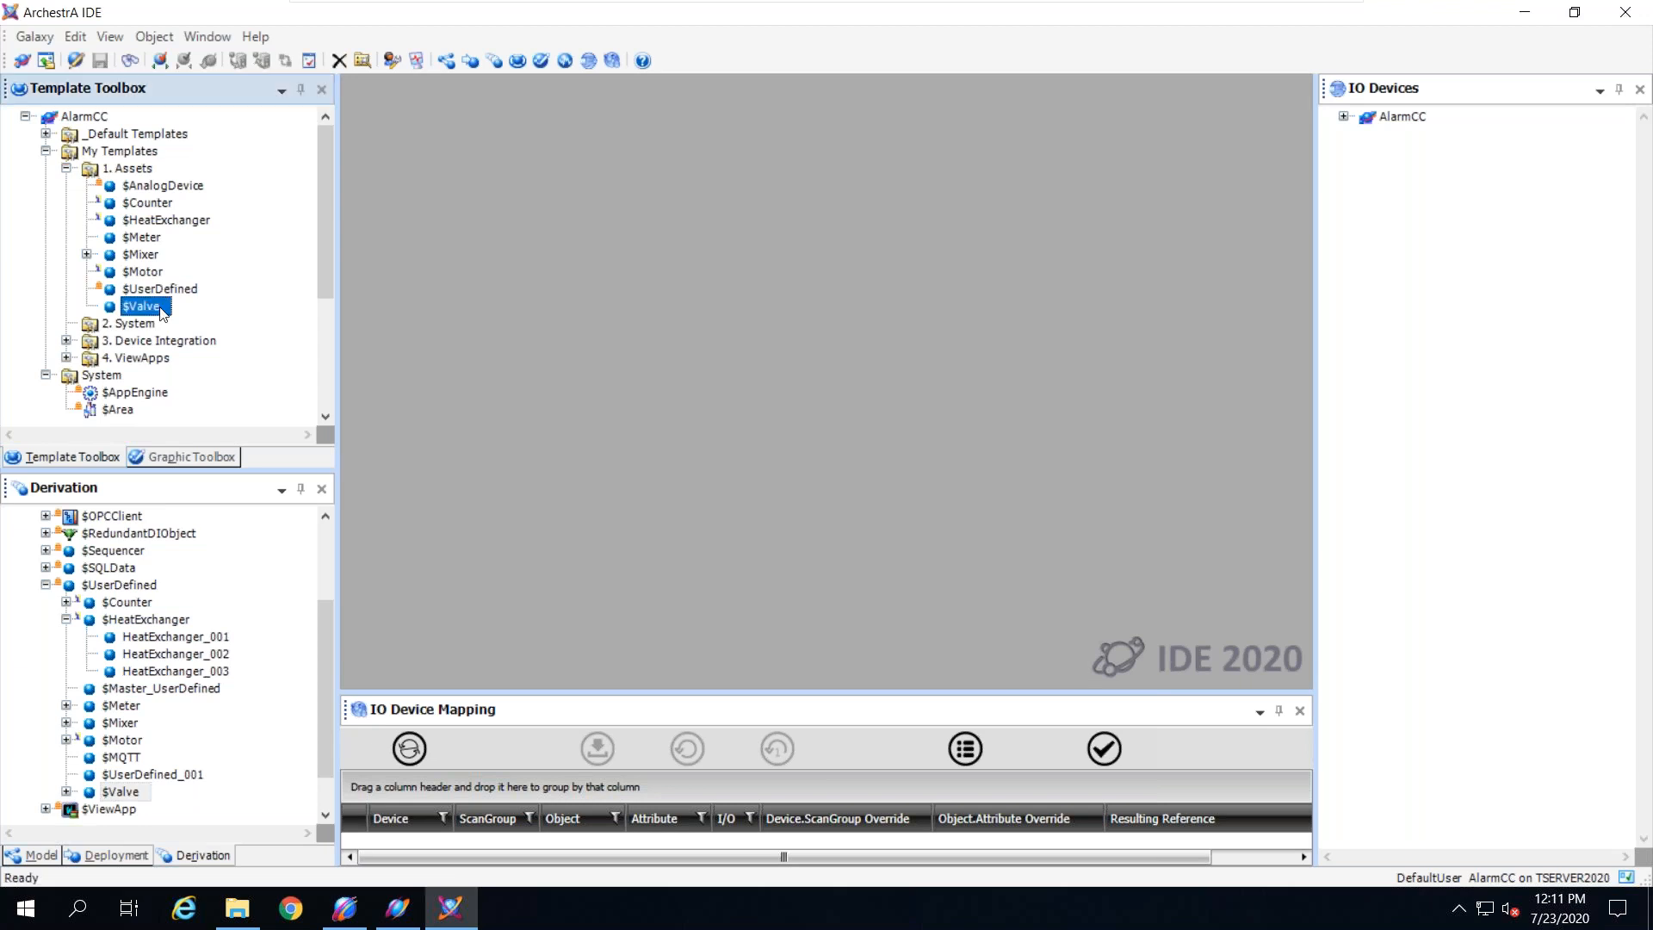
# Step: Look at the $Valve template's export options, including export as protected objects, and dismiss them
pyautogui.rightClick(161, 312)
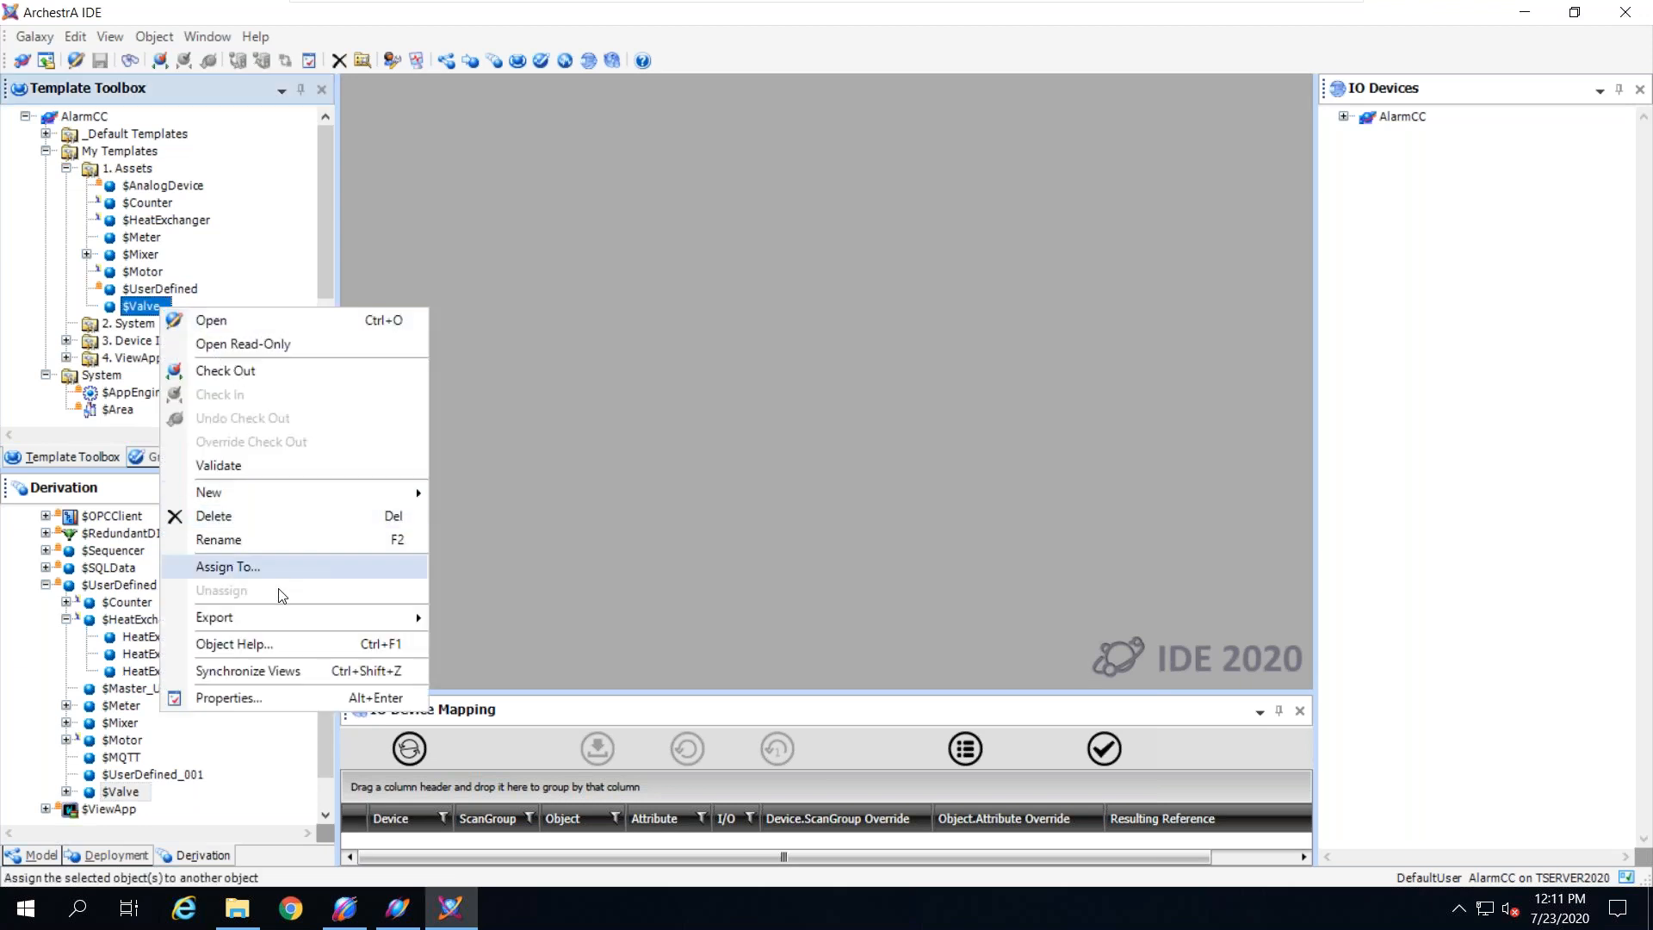
pyautogui.moveTo(263, 618)
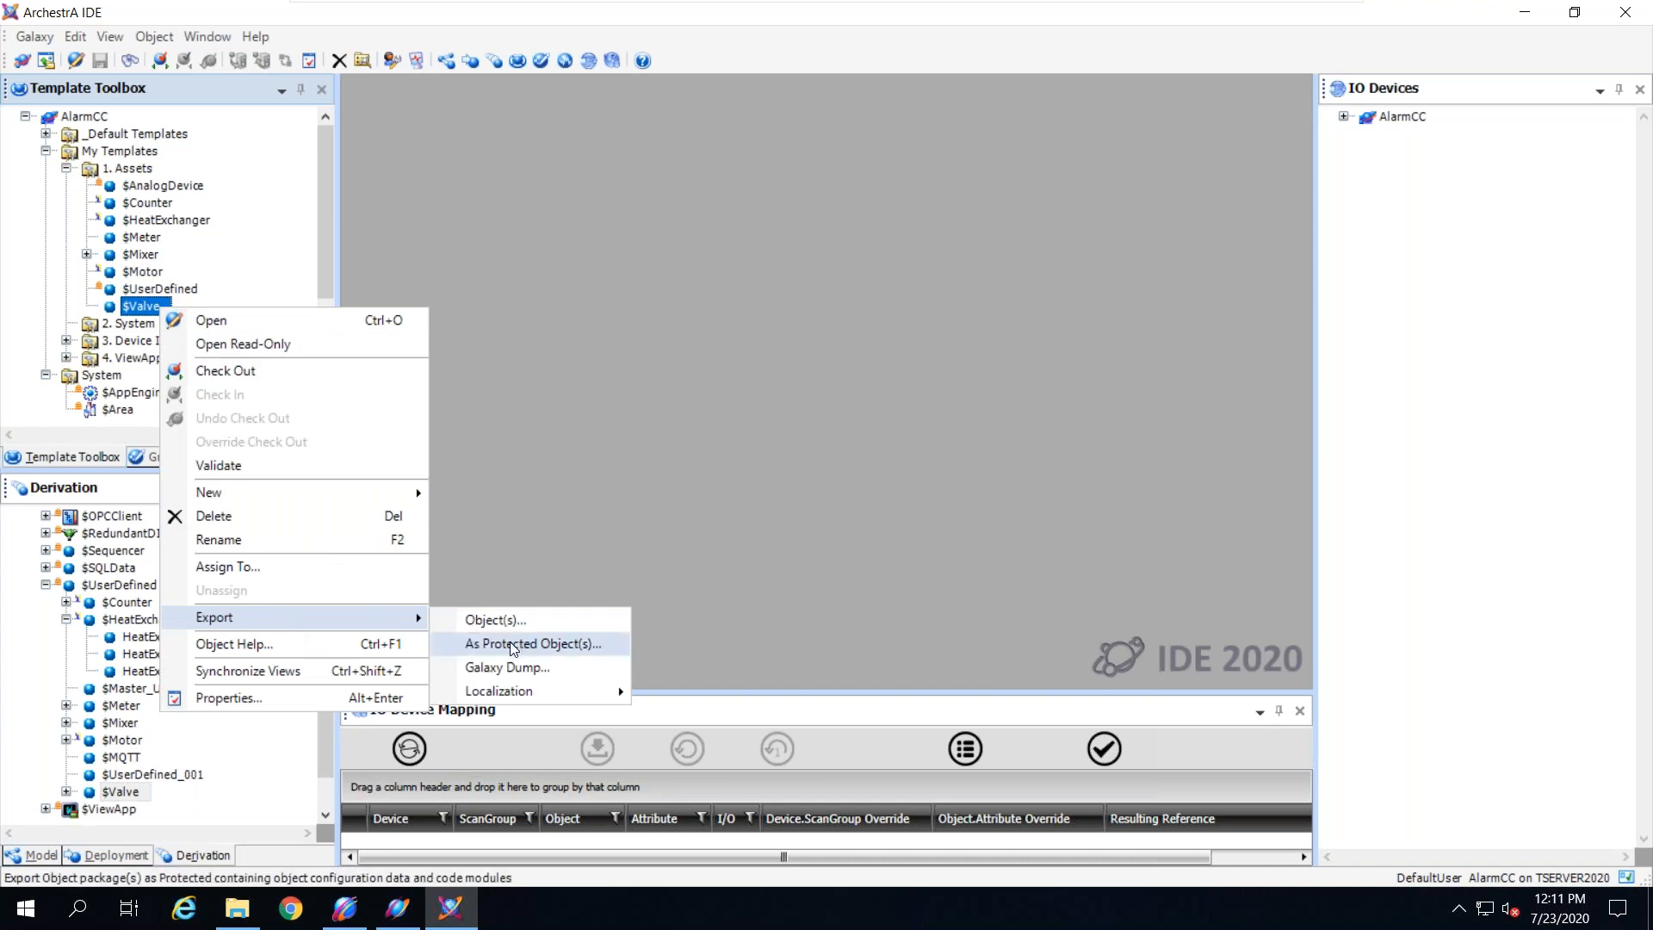
pyautogui.click(598, 515)
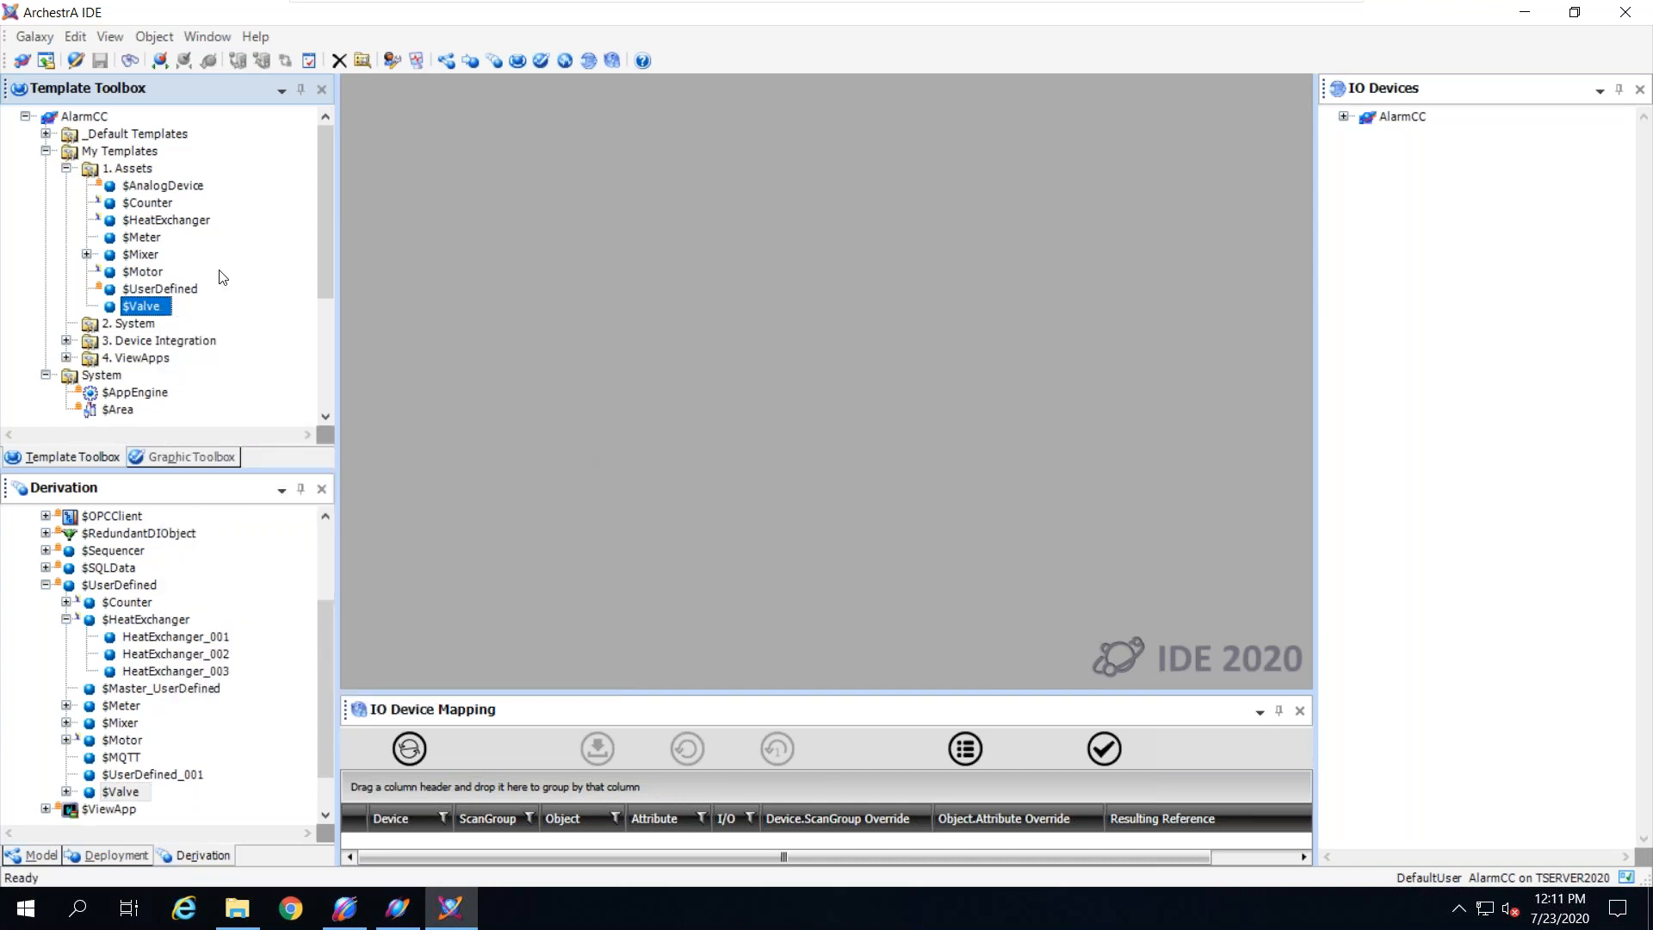
pyautogui.click(127, 188)
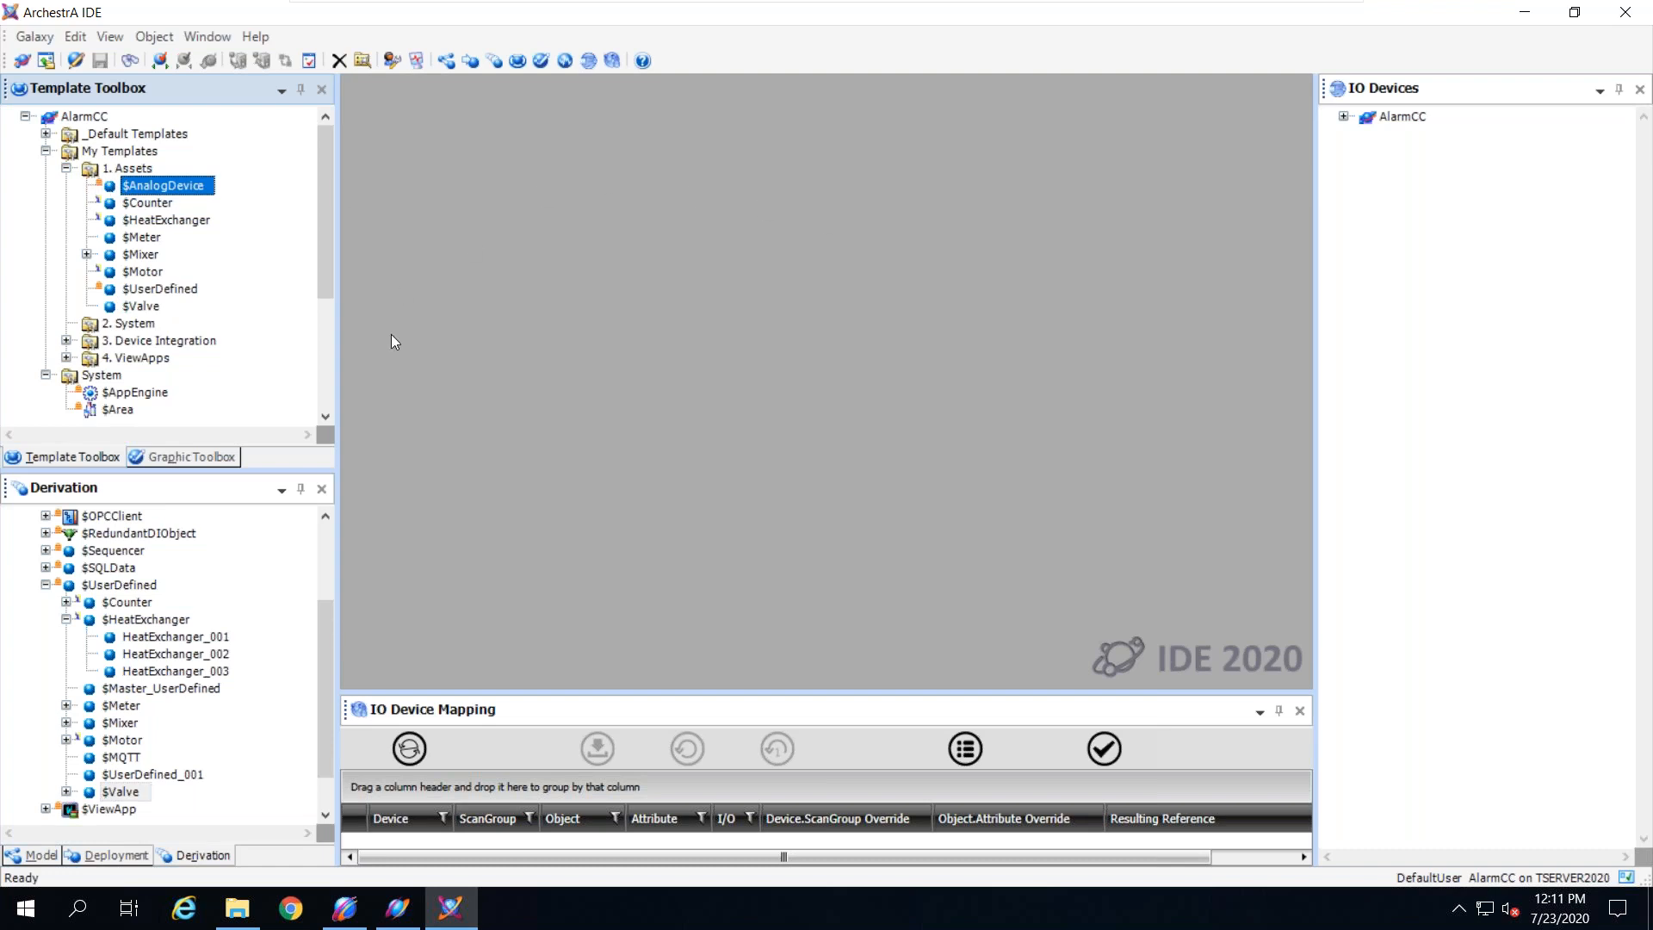
pyautogui.click(140, 307)
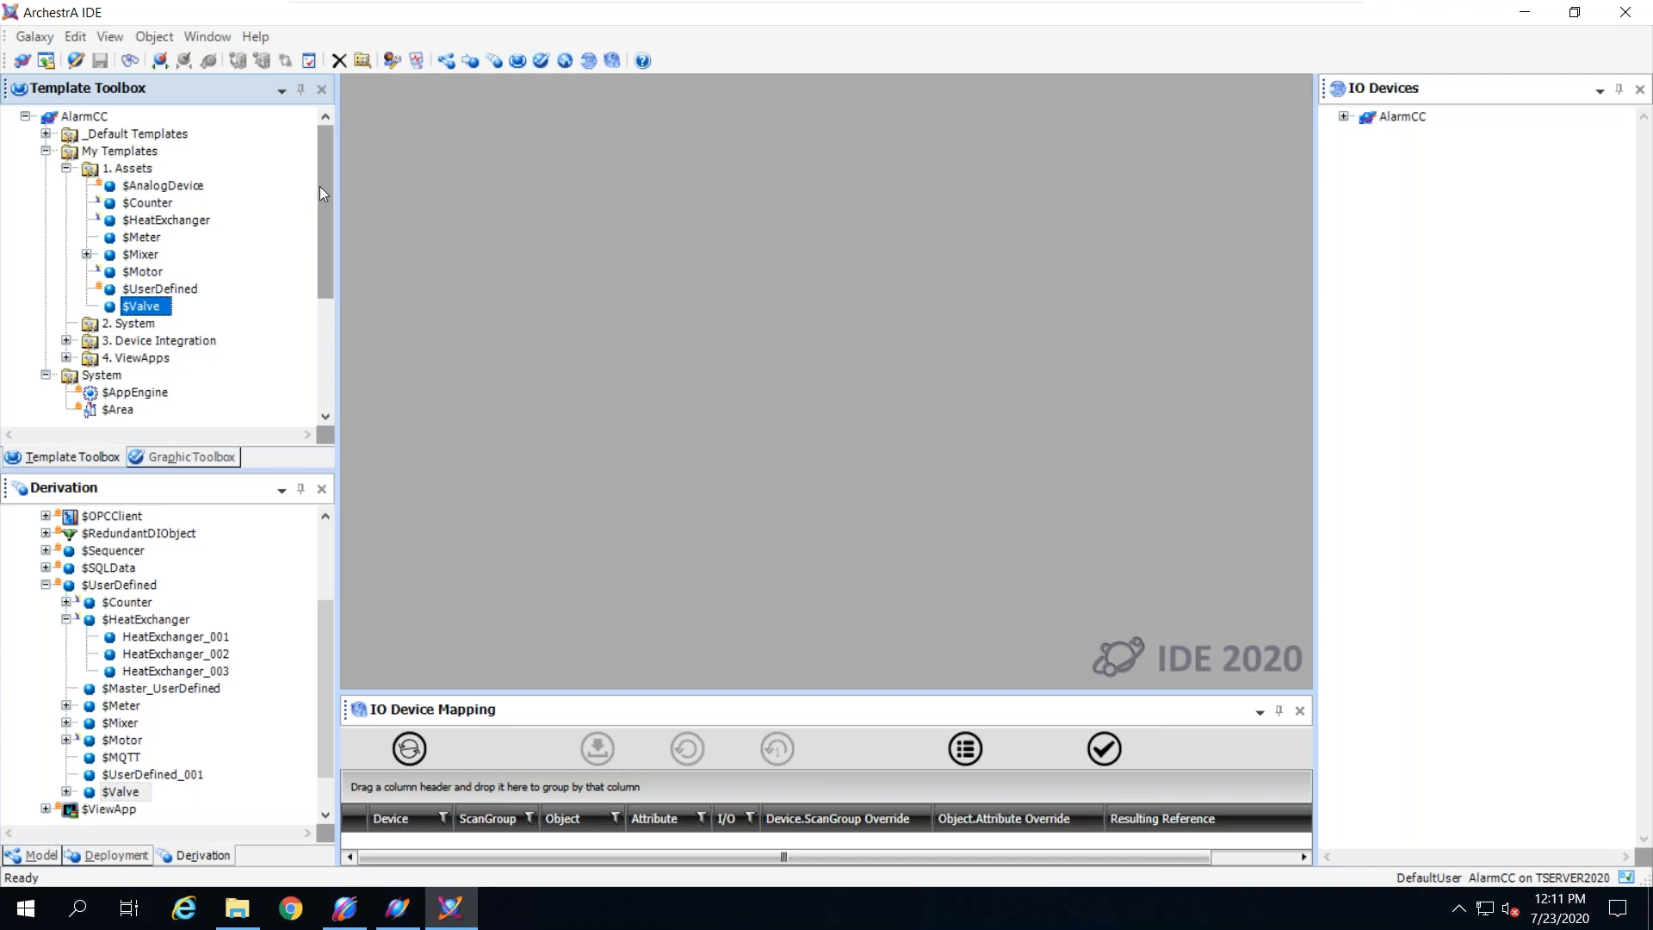
pyautogui.moveTo(322, 186); pyautogui.dragTo(319, 224)
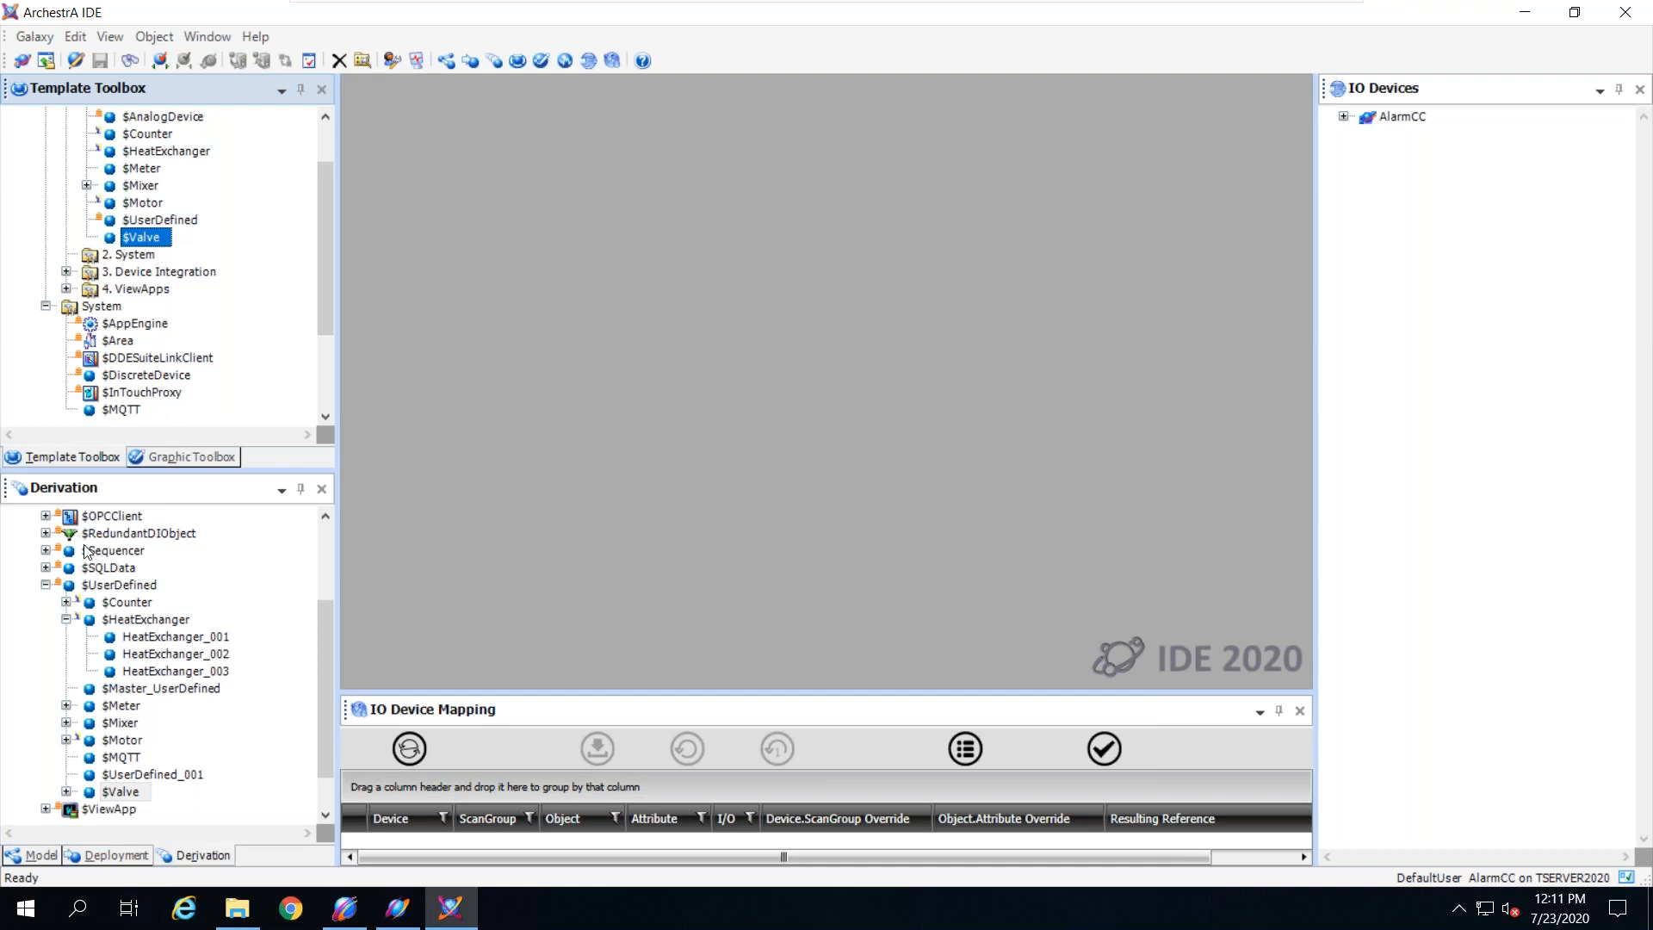
# Step: Export Mixer100 and all its contained objects from the Deployment view as a Galaxy Dump named Mixer100 on the Desktop, and close the dump log
pyautogui.click(117, 856)
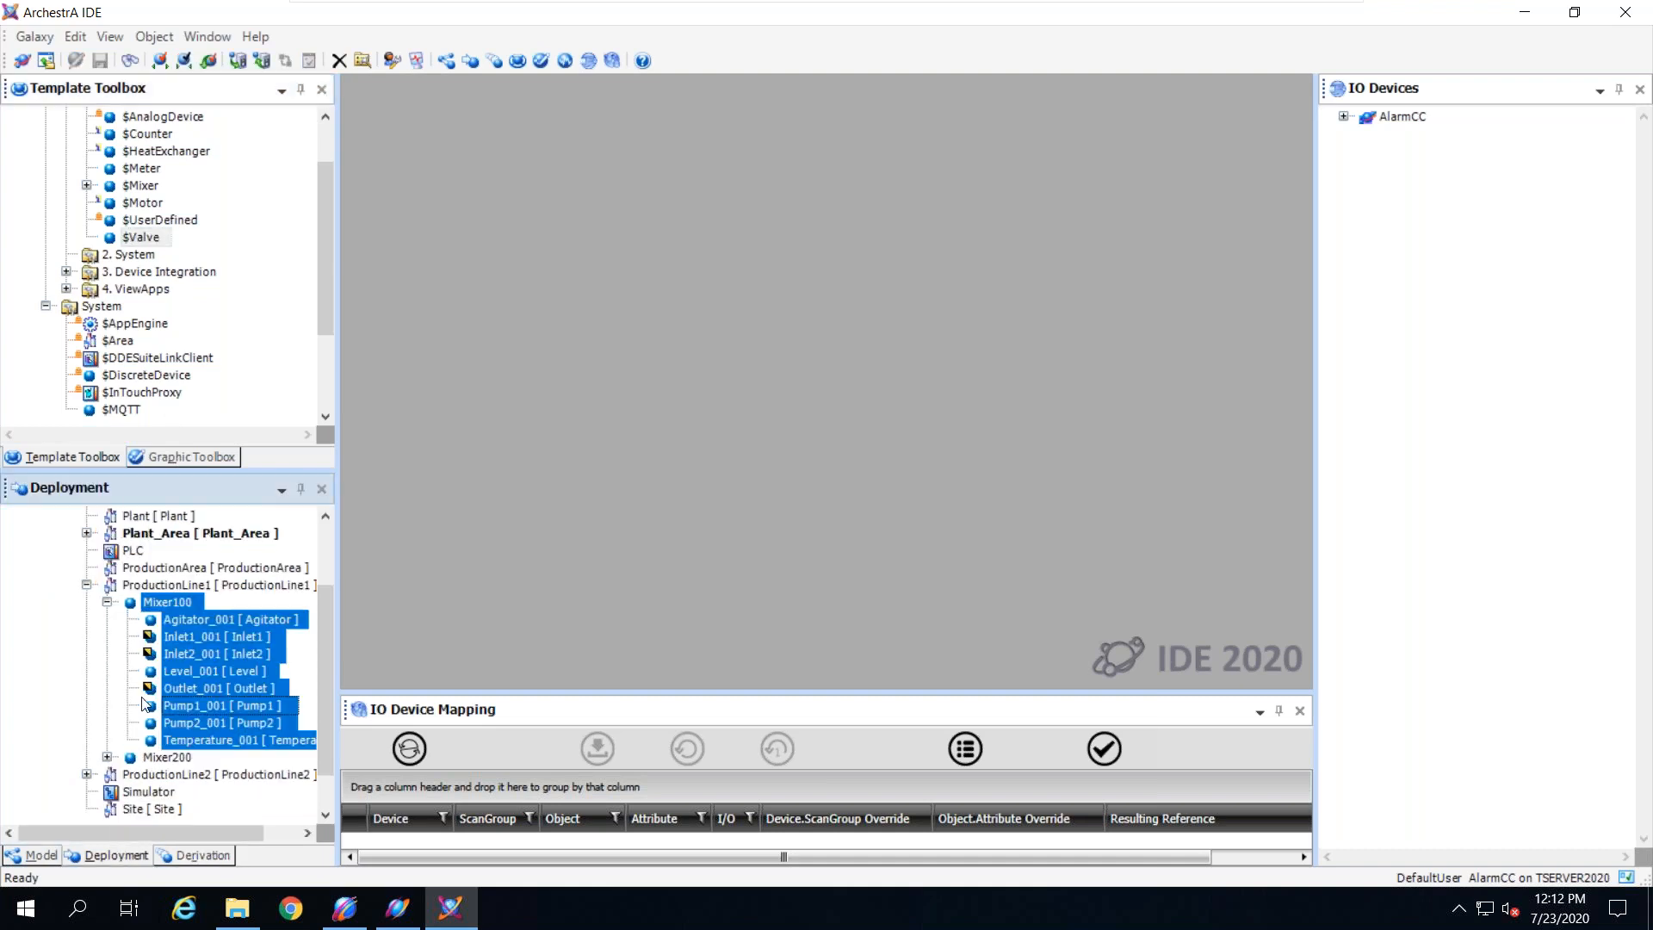
pyautogui.click(204, 656)
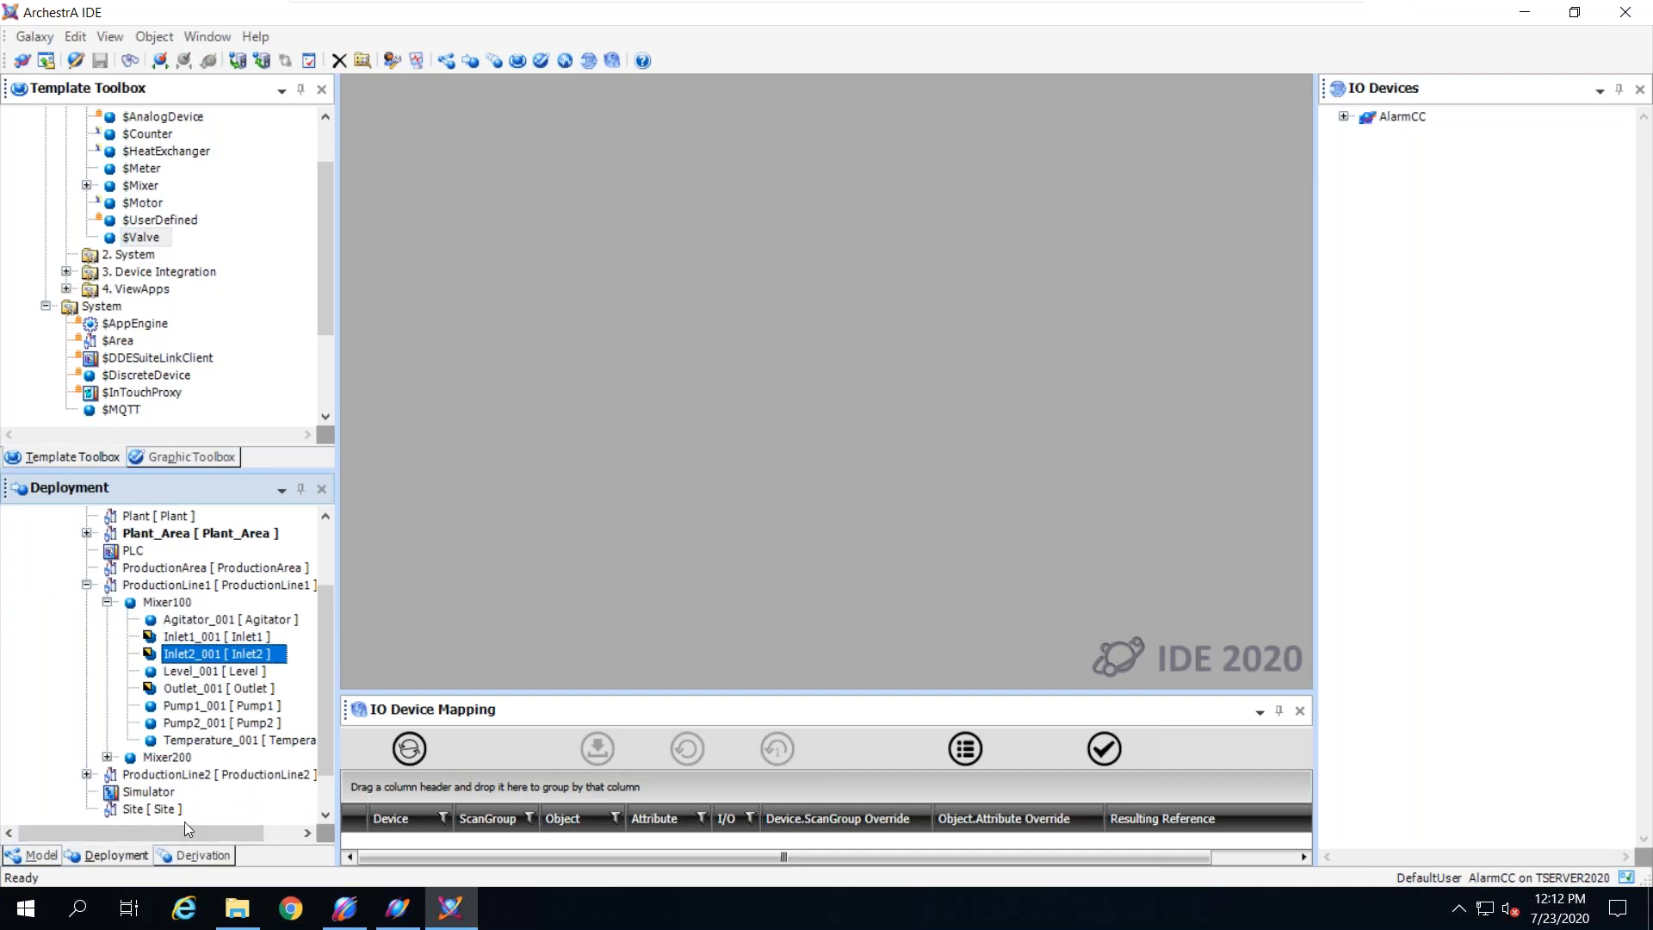
pyautogui.click(134, 604)
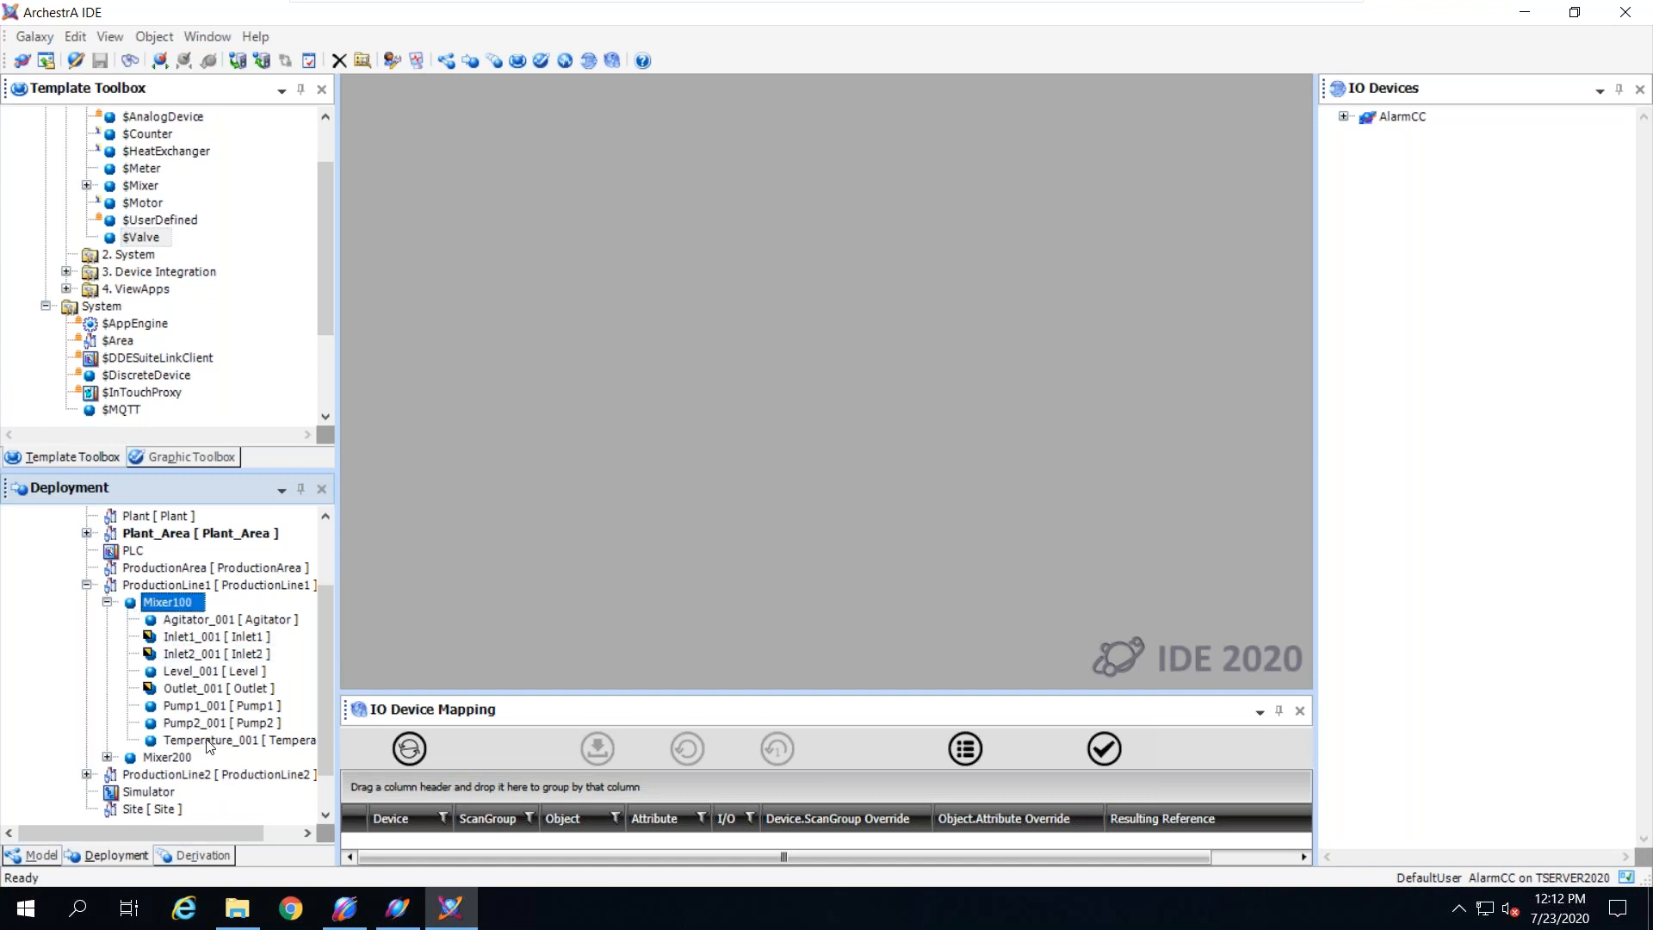
pyautogui.keyDown('shift'); pyautogui.click(206, 742); pyautogui.keyUp('shift')
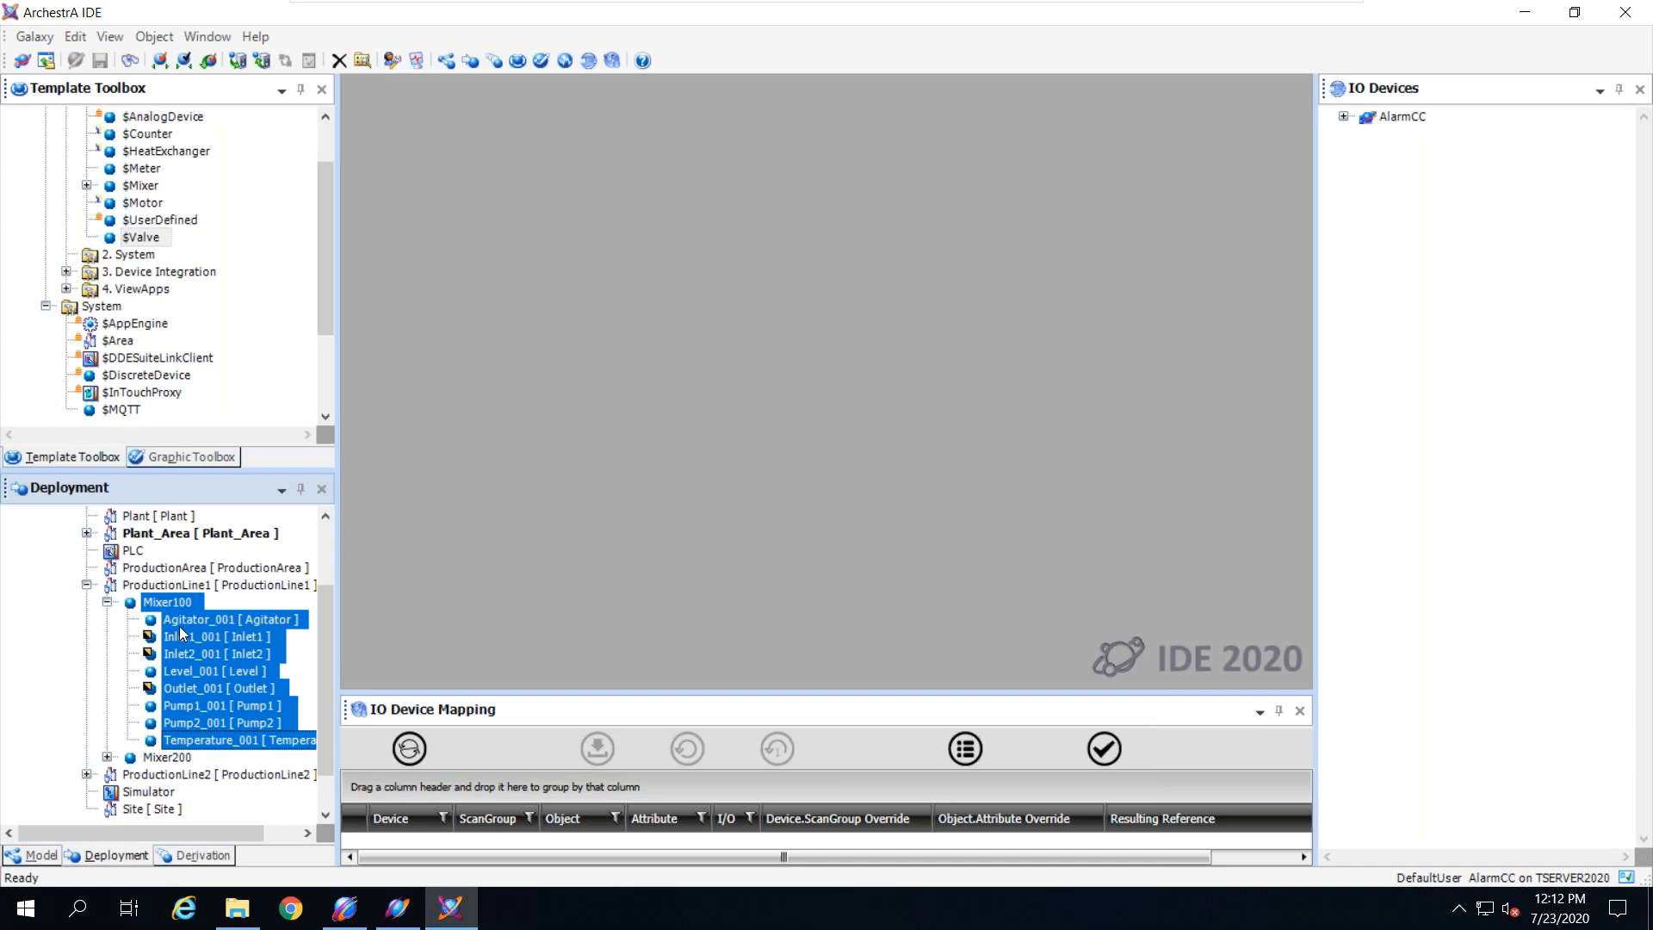
pyautogui.rightClick(258, 645)
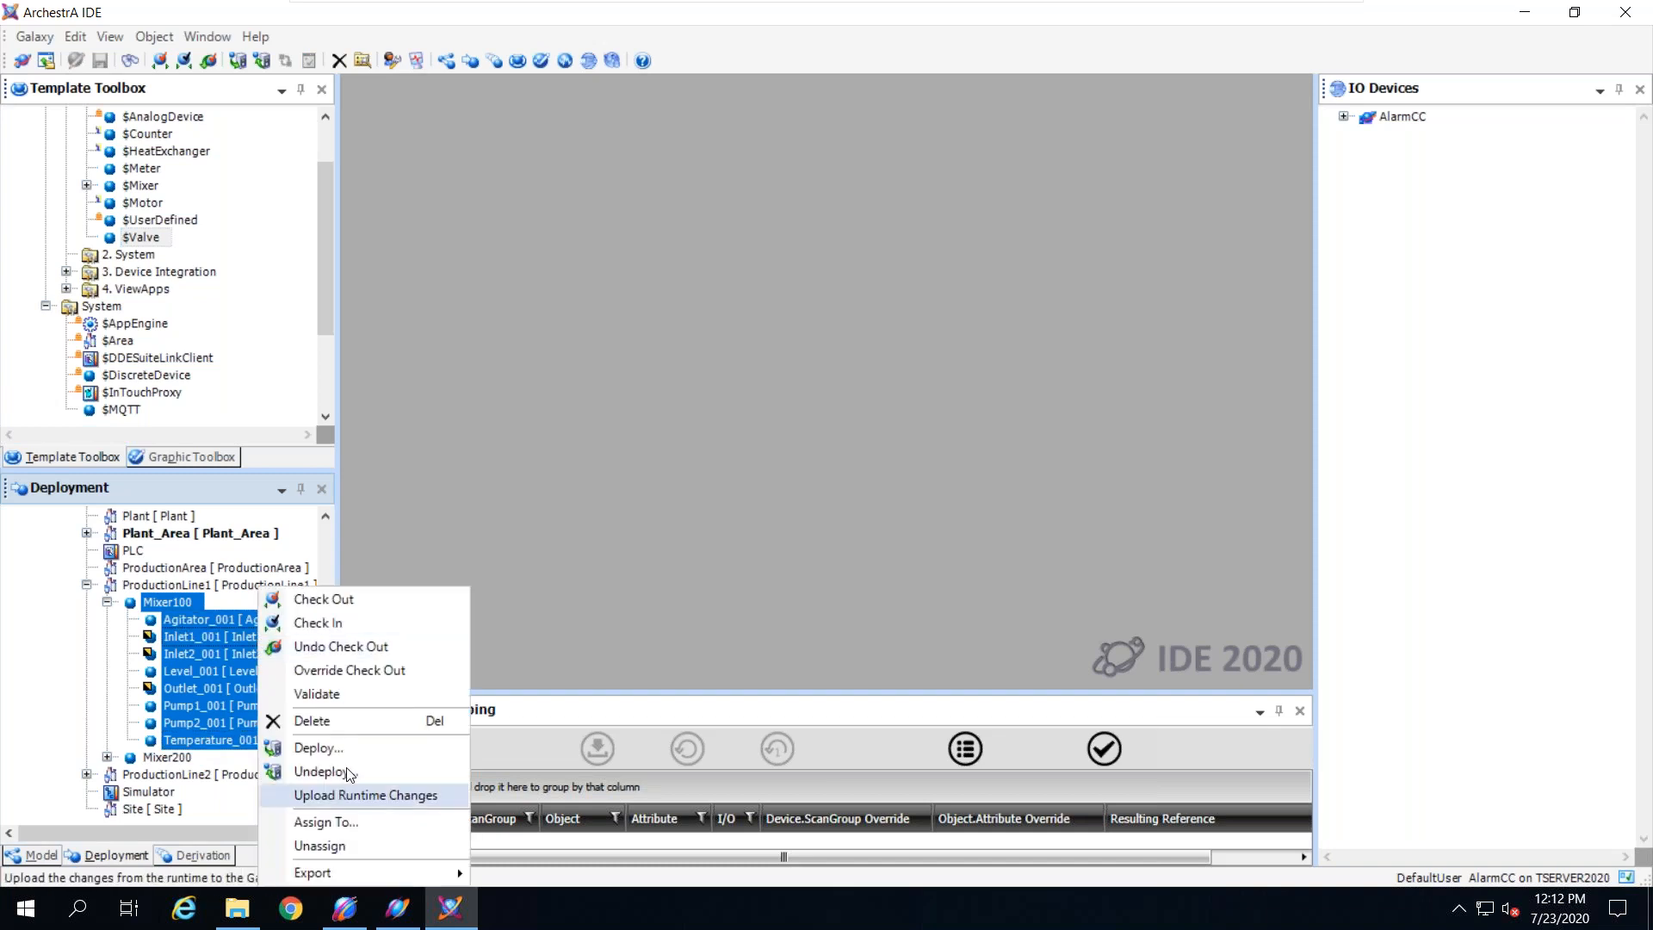
pyautogui.moveTo(325, 873)
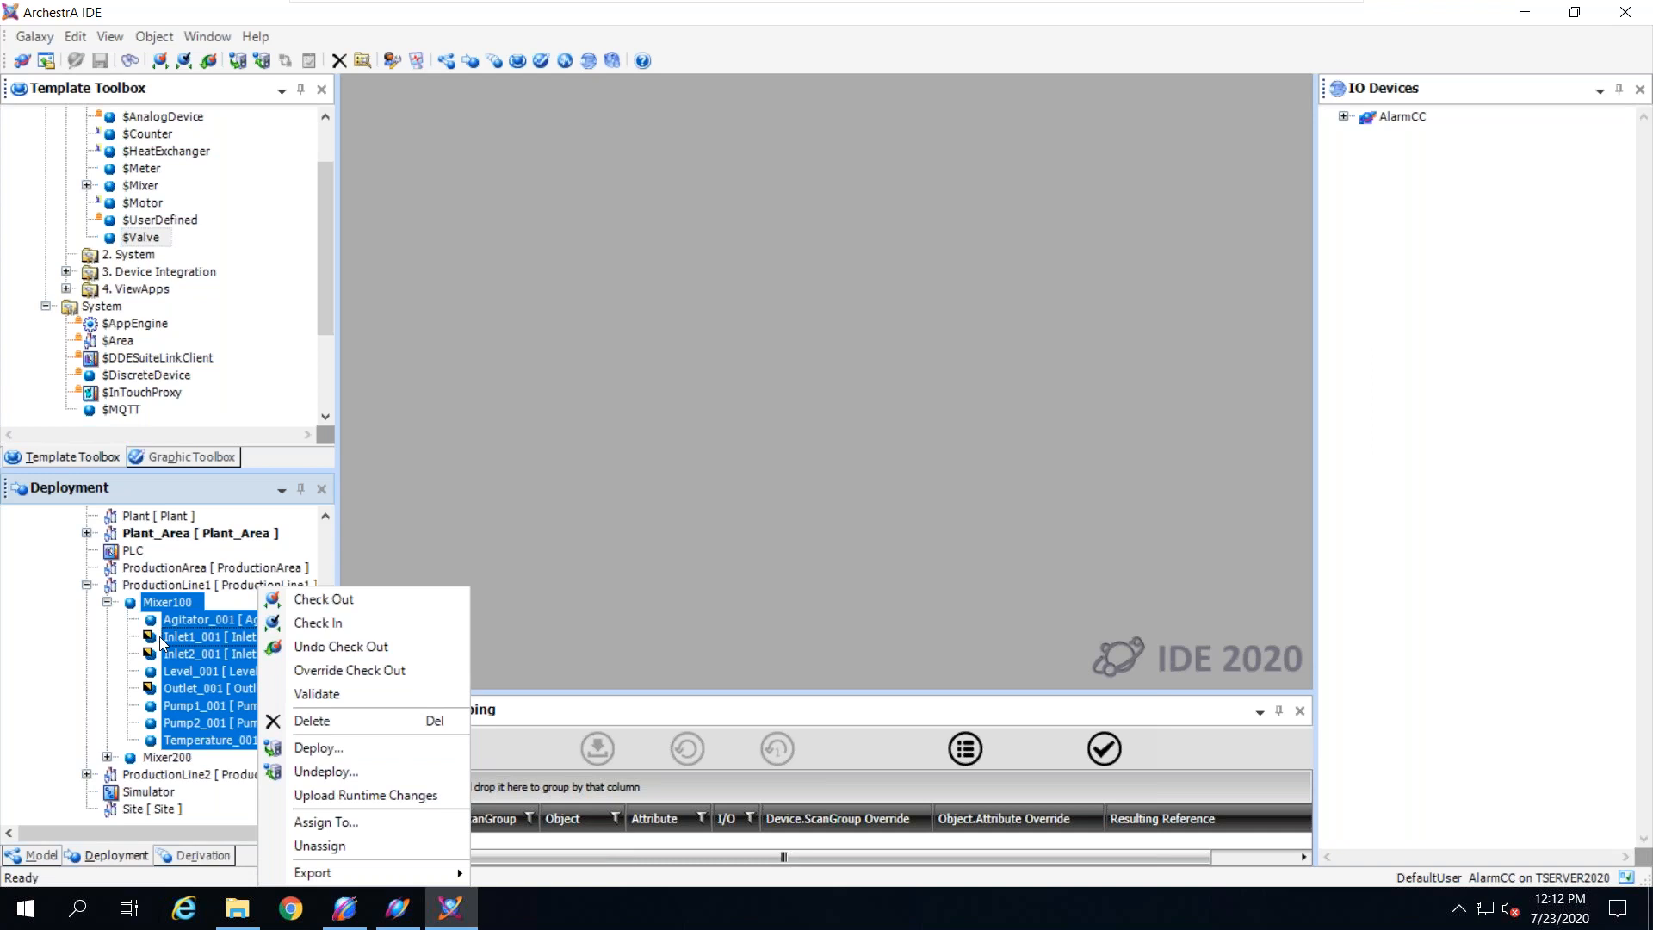
pyautogui.moveTo(435, 874)
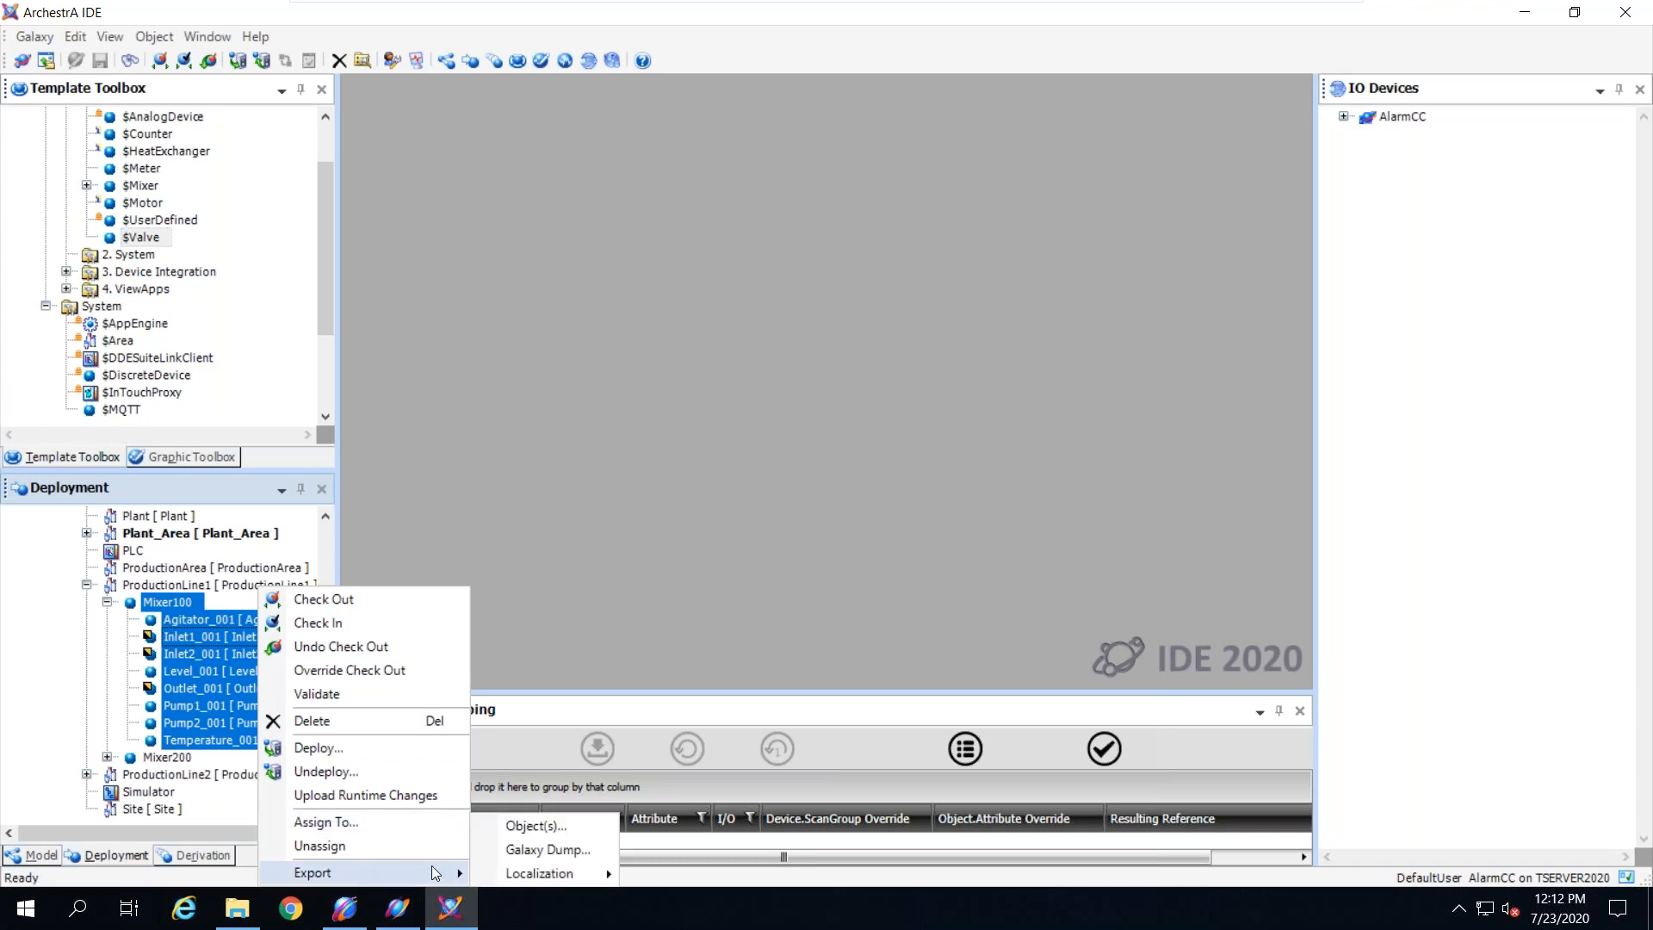
pyautogui.click(537, 855)
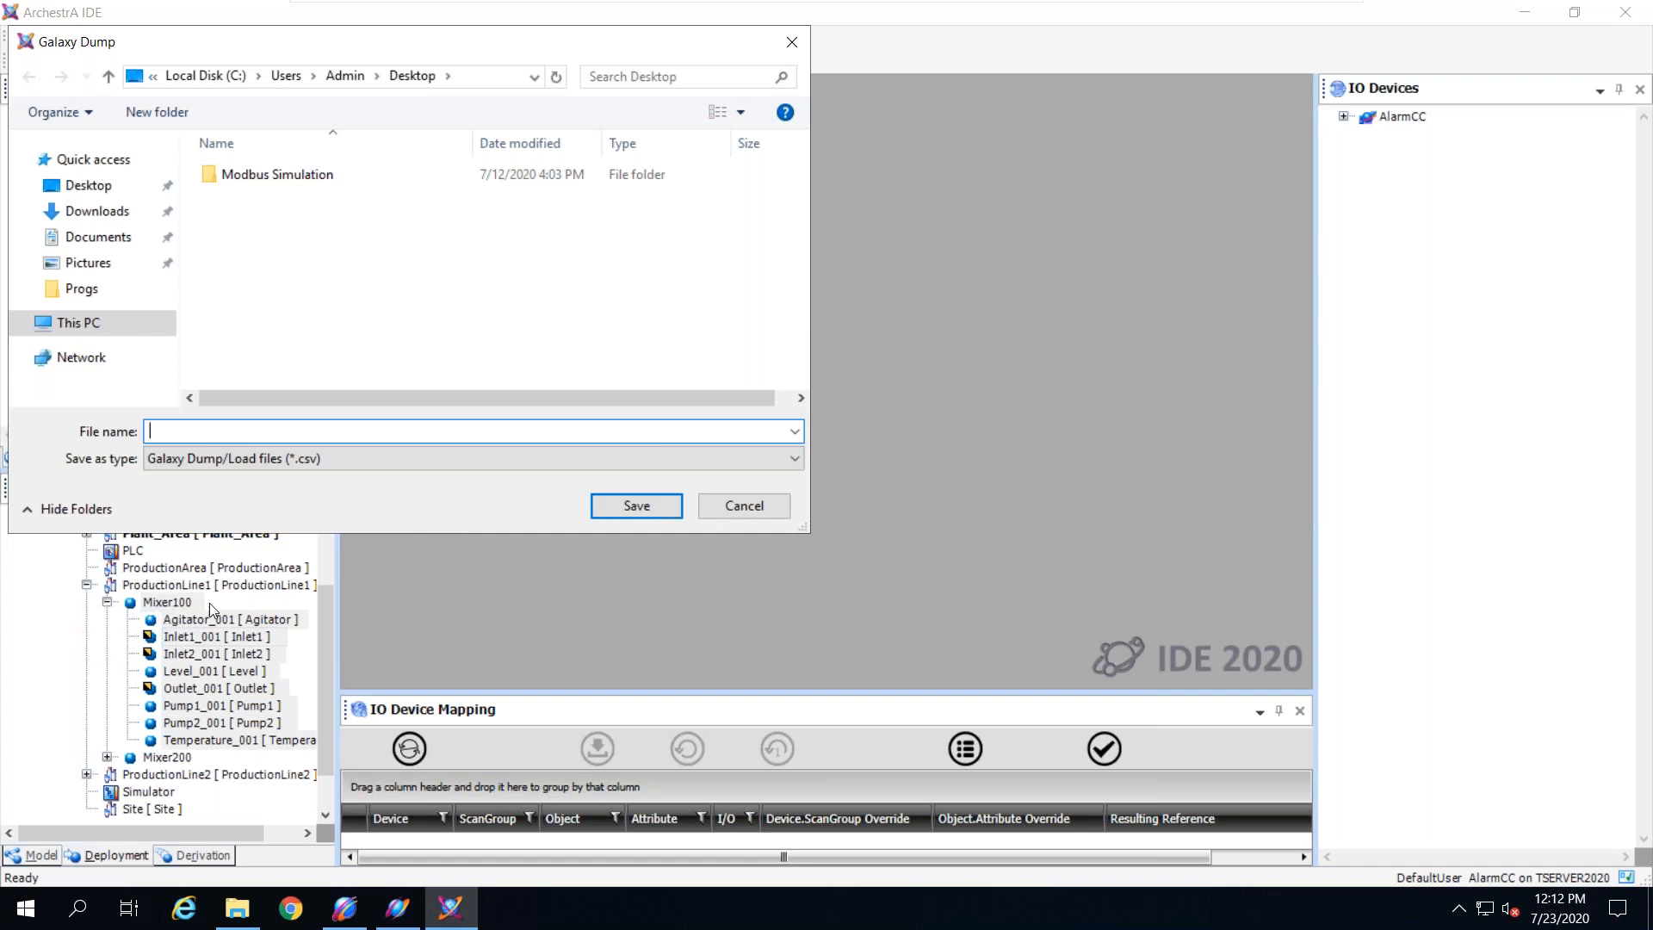
pyautogui.click(86, 185)
pyautogui.click(198, 430)
pyautogui.write('Mixer100')
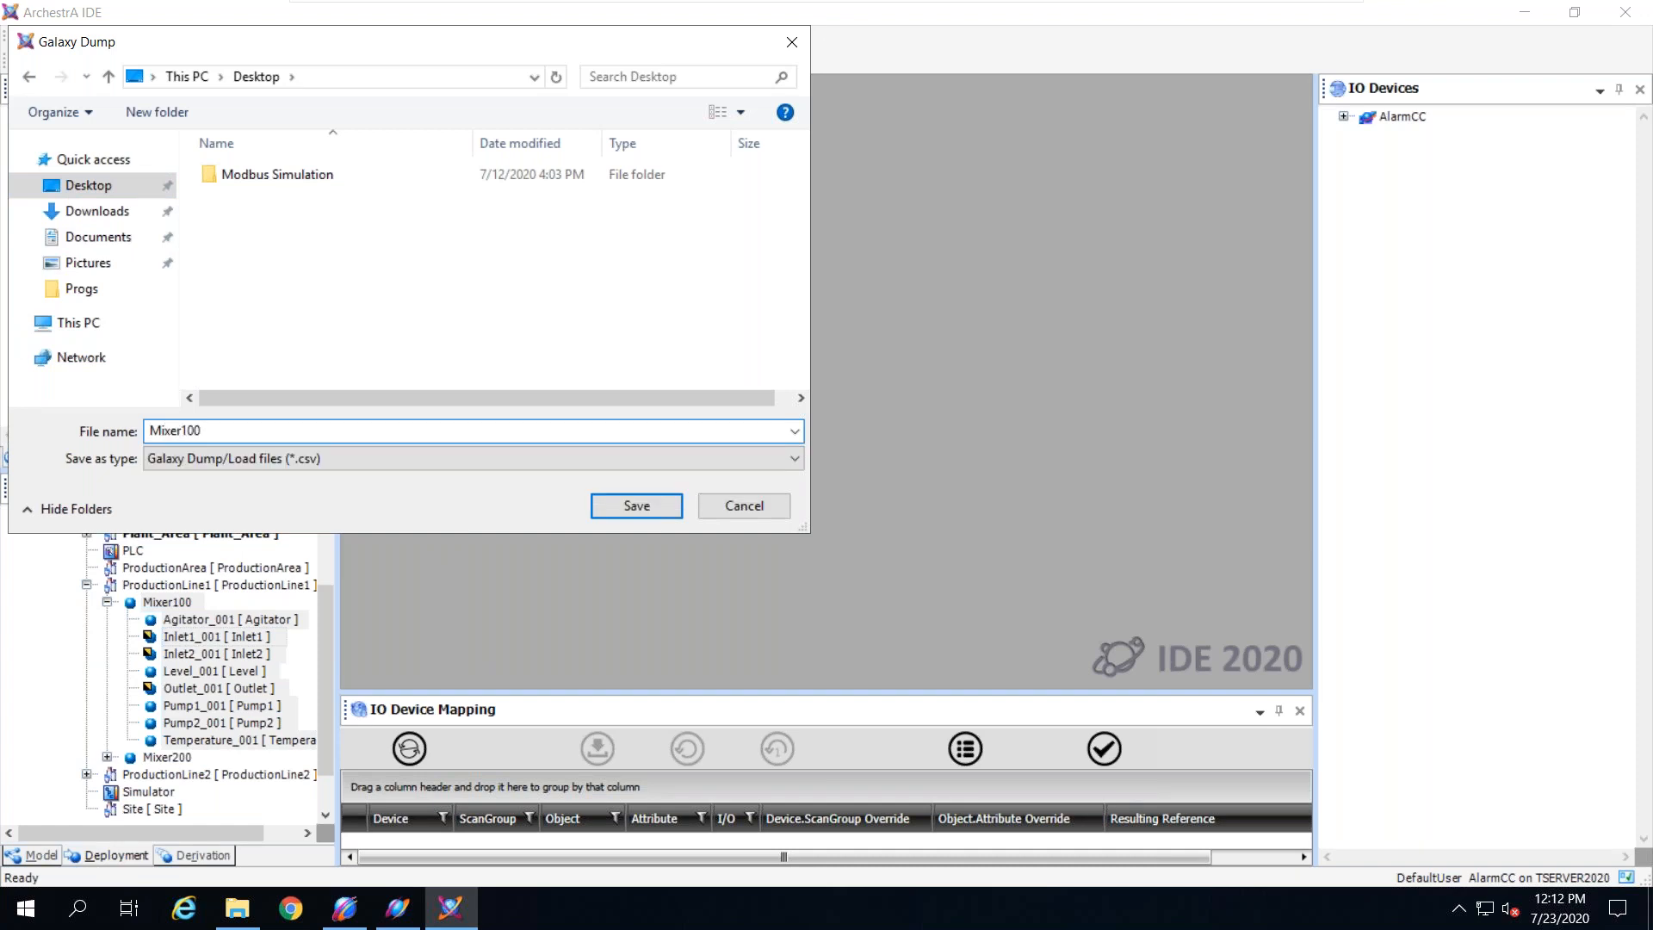
pyautogui.press('Return')
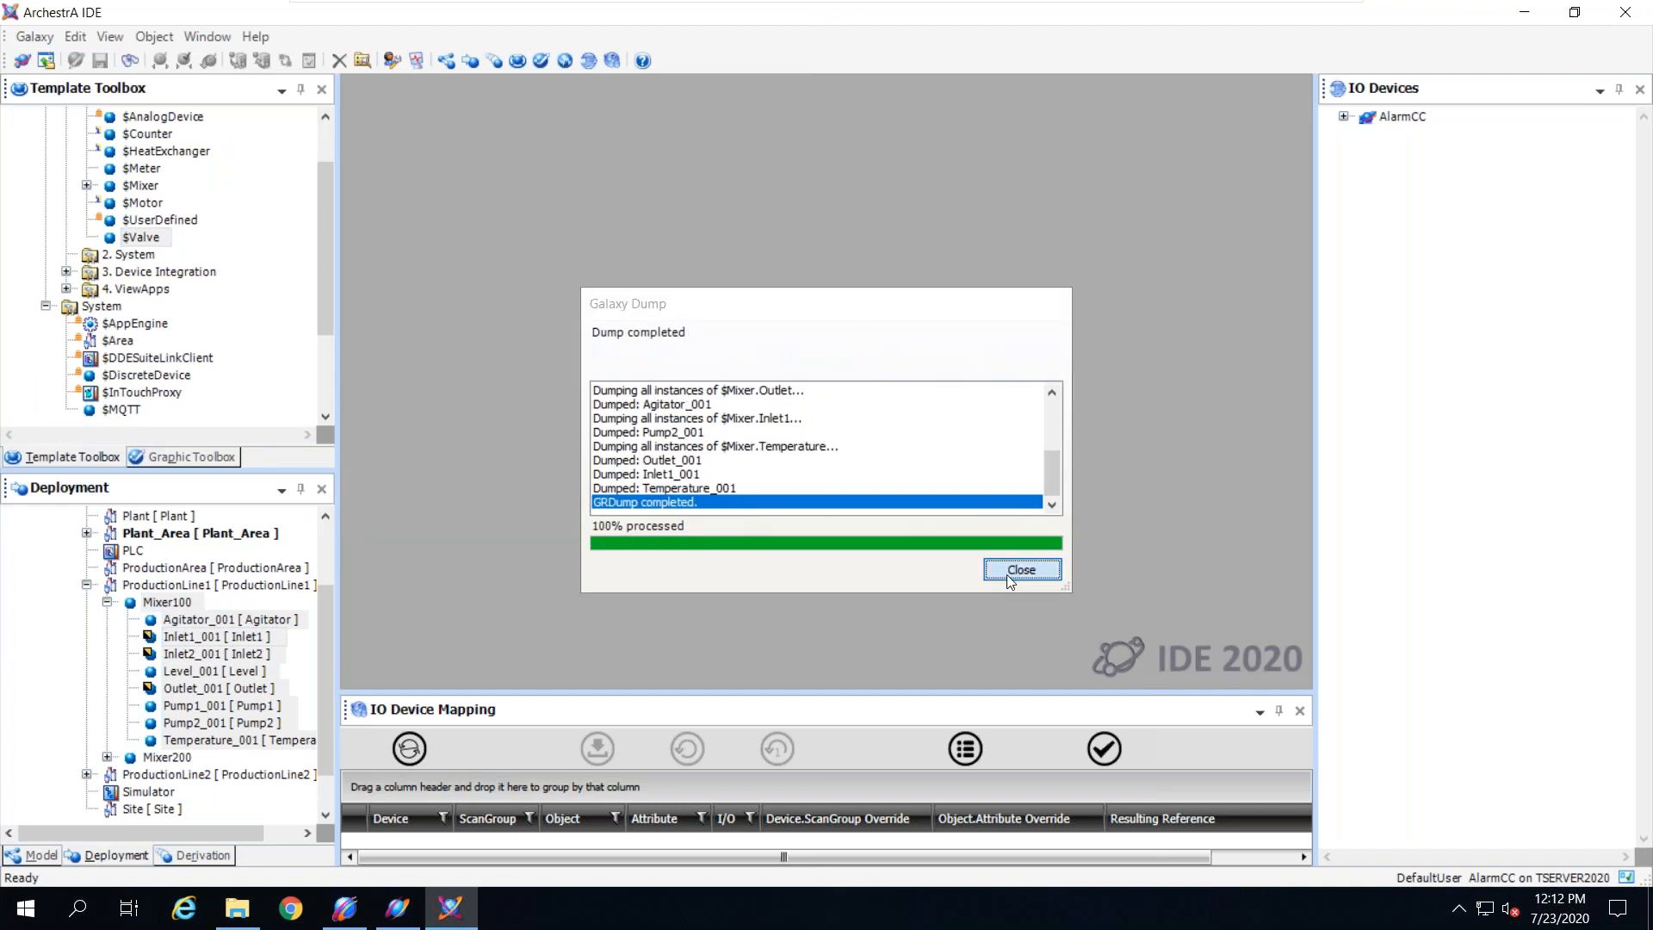
pyautogui.click(1006, 577)
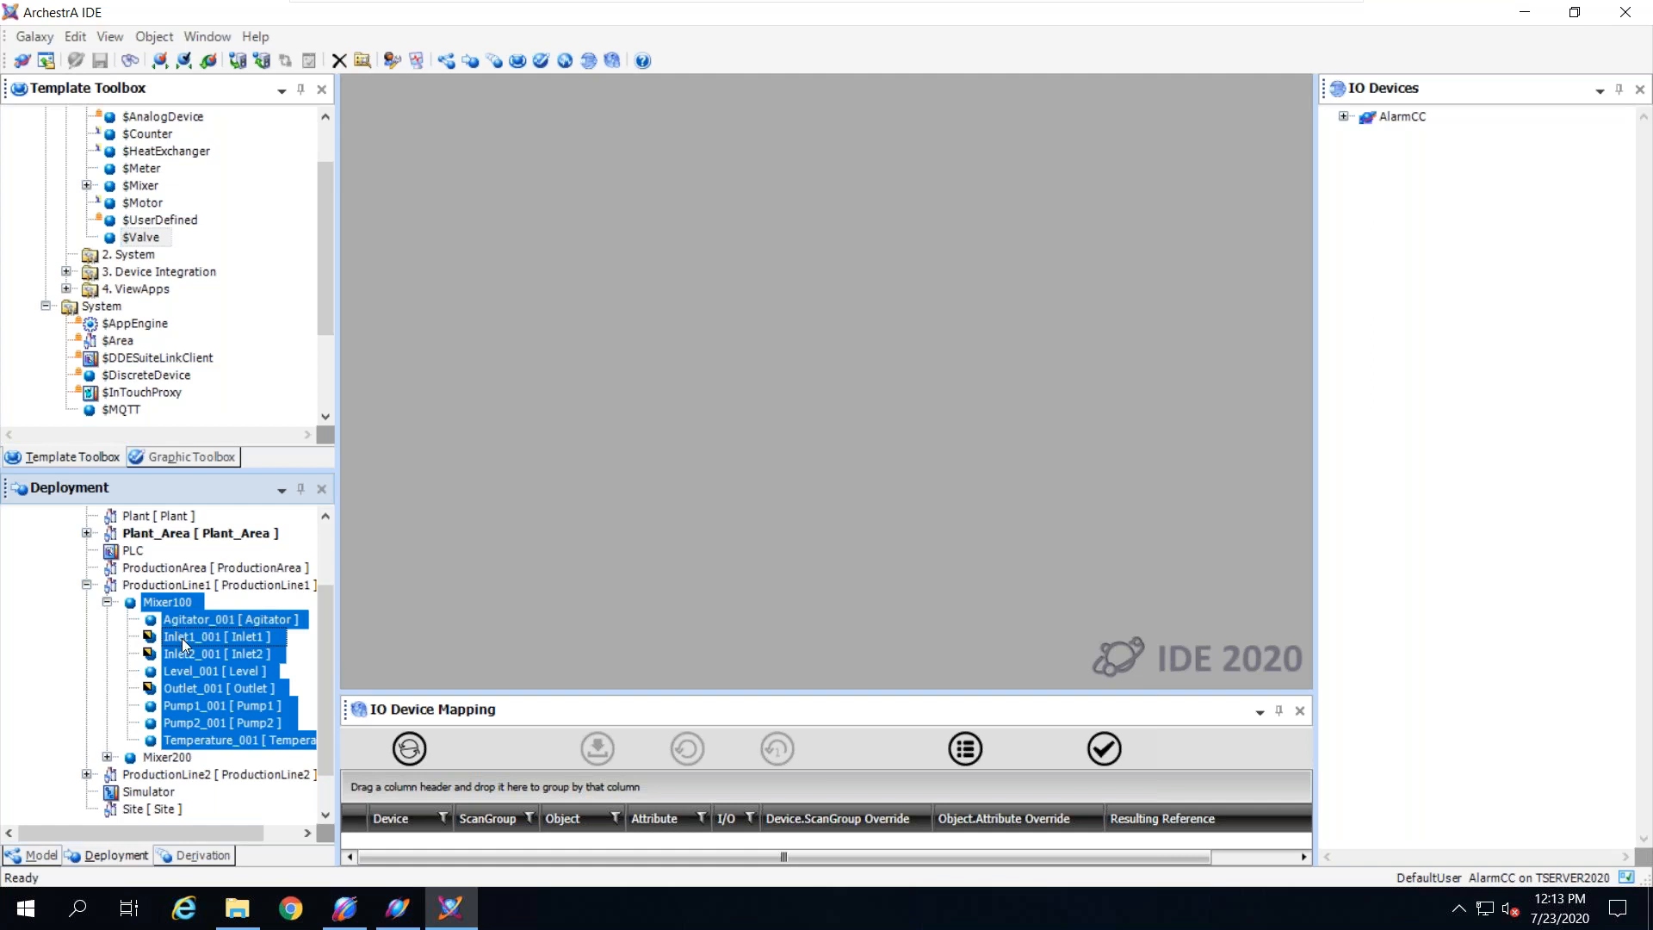
# Step: Switch to the Windows desktop and open the exported Mixer100 file in Excel
pyautogui.click(1522, 13)
pyautogui.click(39, 765)
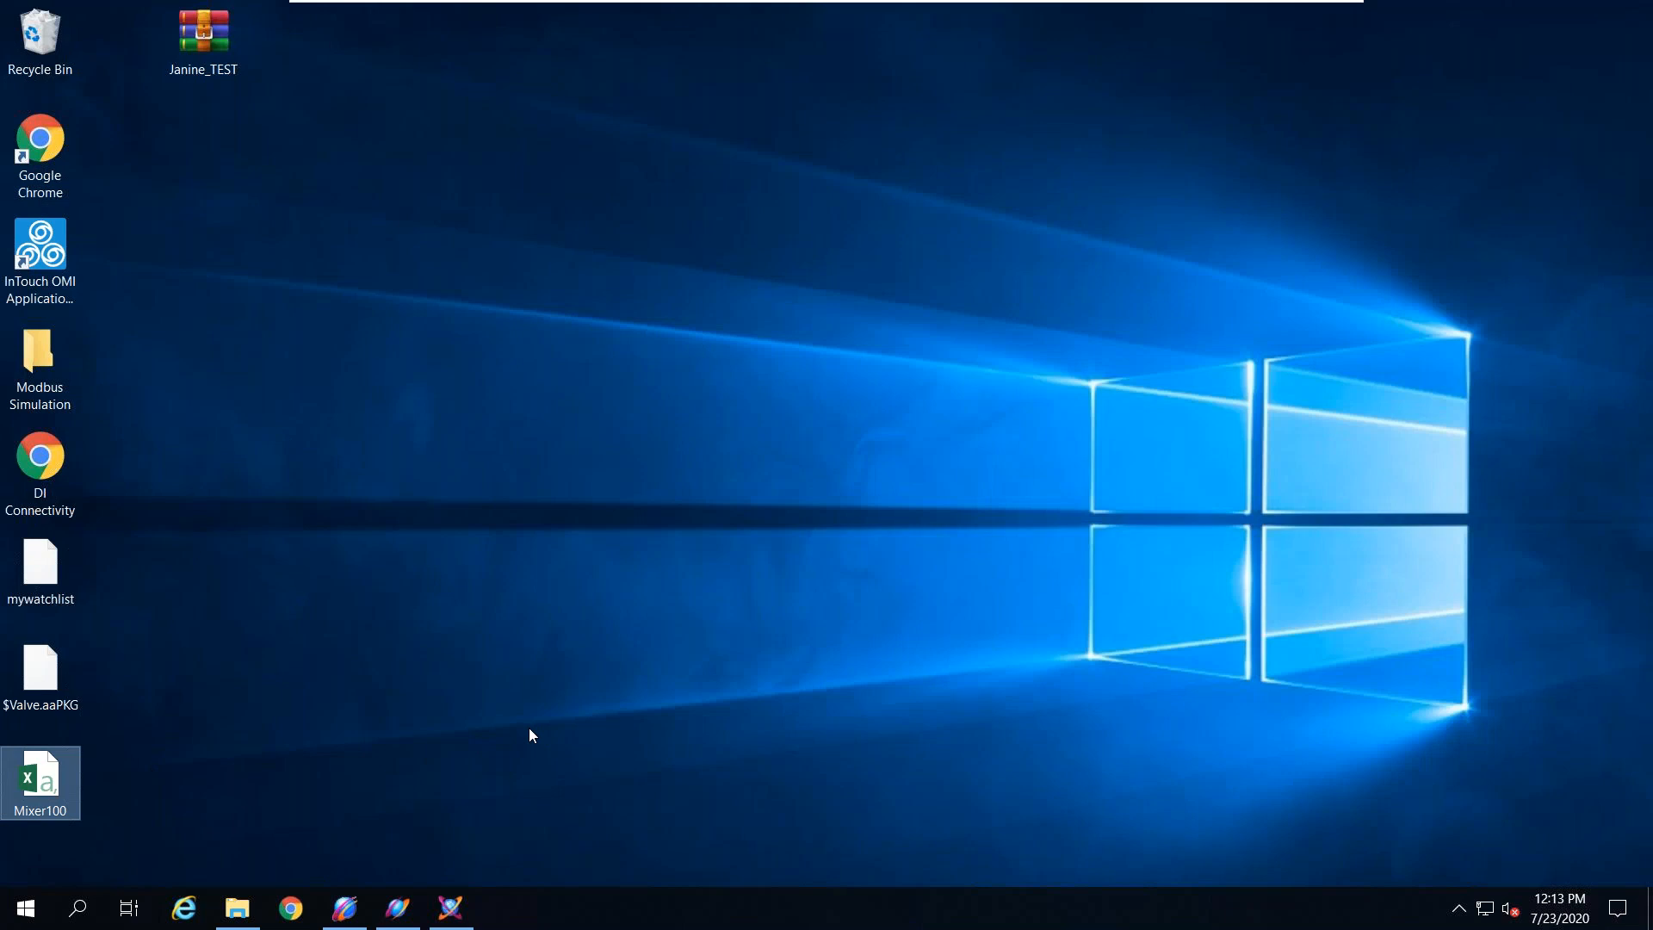
pyautogui.doubleClick(56, 778)
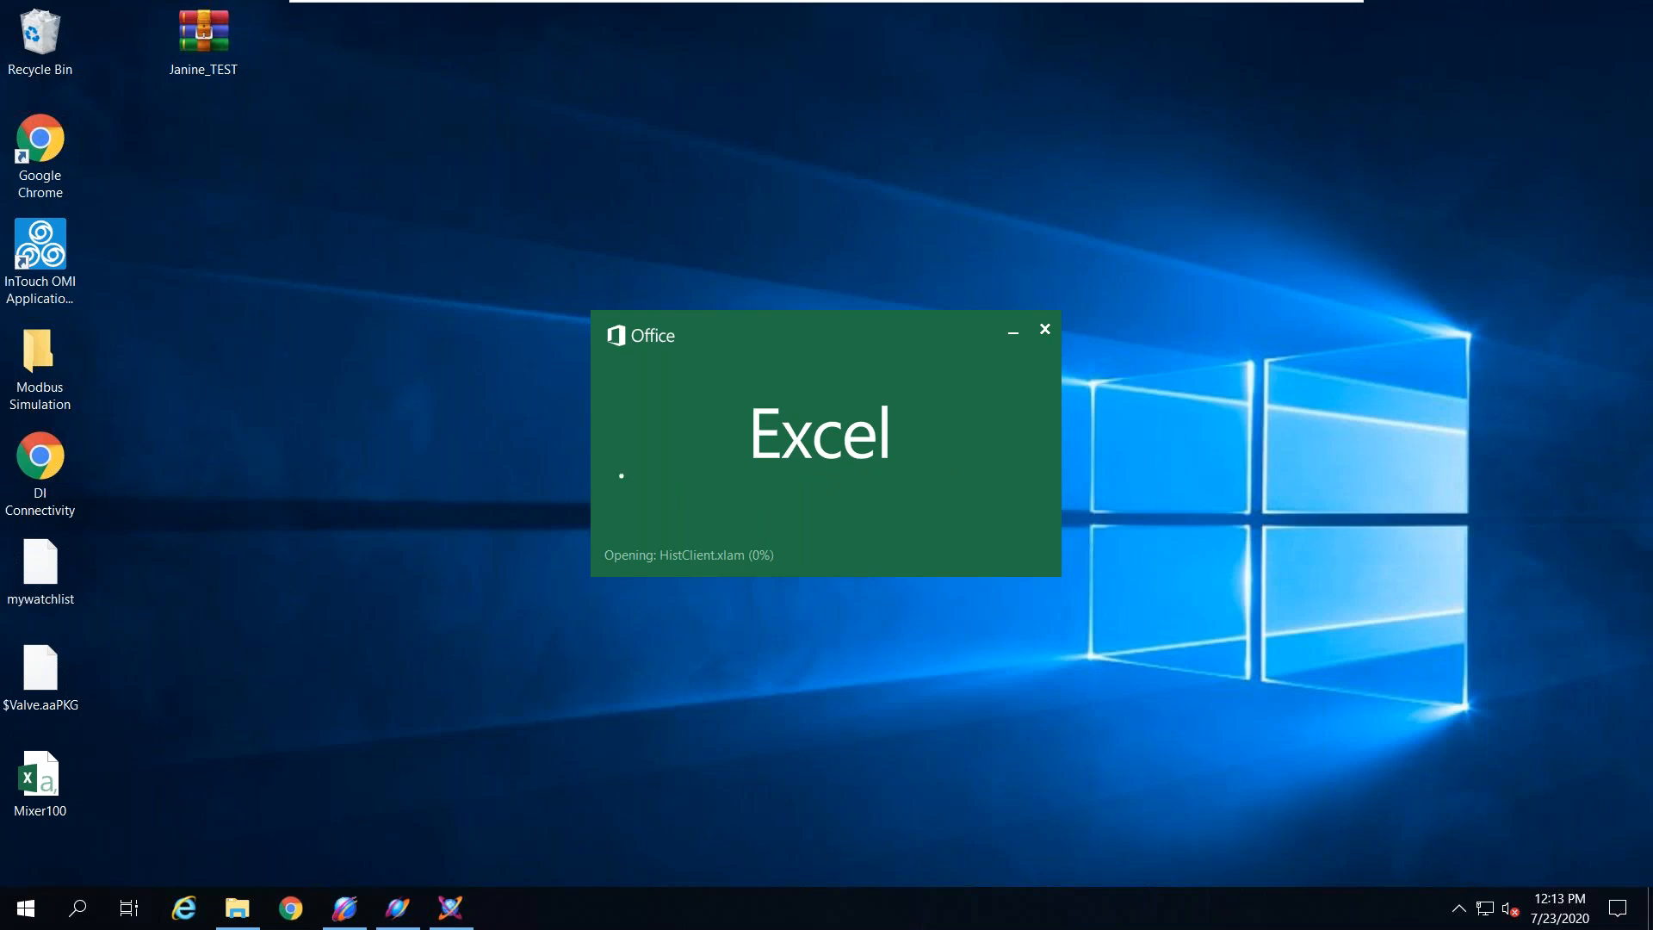
pyautogui.click(415, 911)
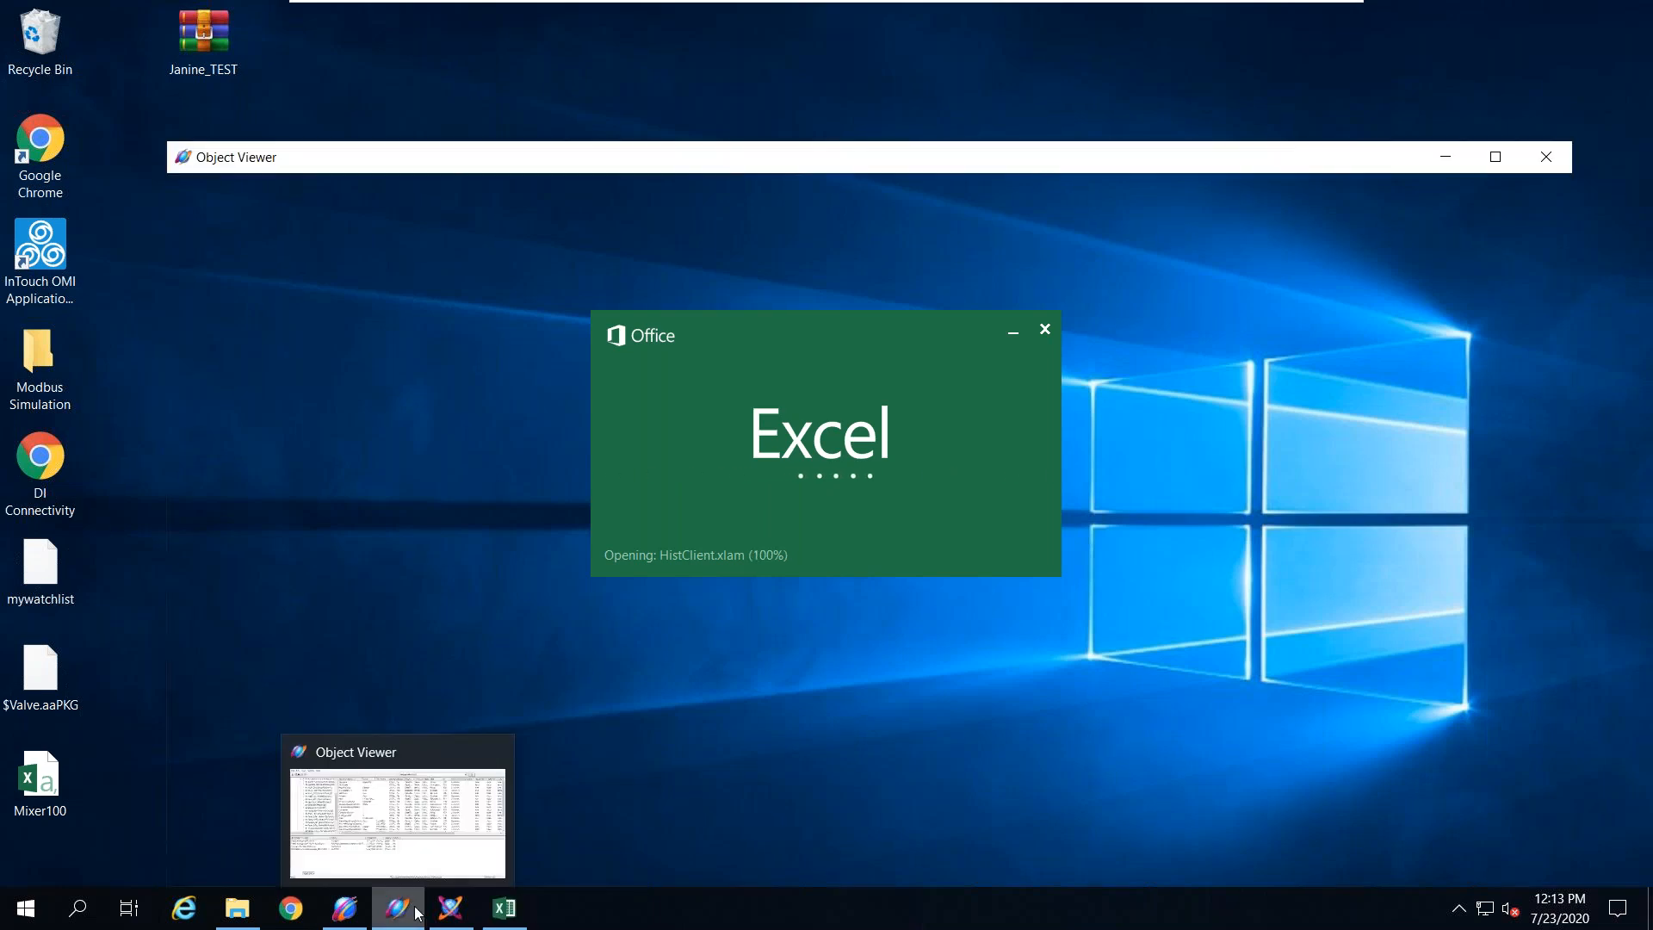
# Step: Dismiss the Microsoft Office Activation Wizard and switch from Excel back to the ArchestrA IDE
pyautogui.click(451, 907)
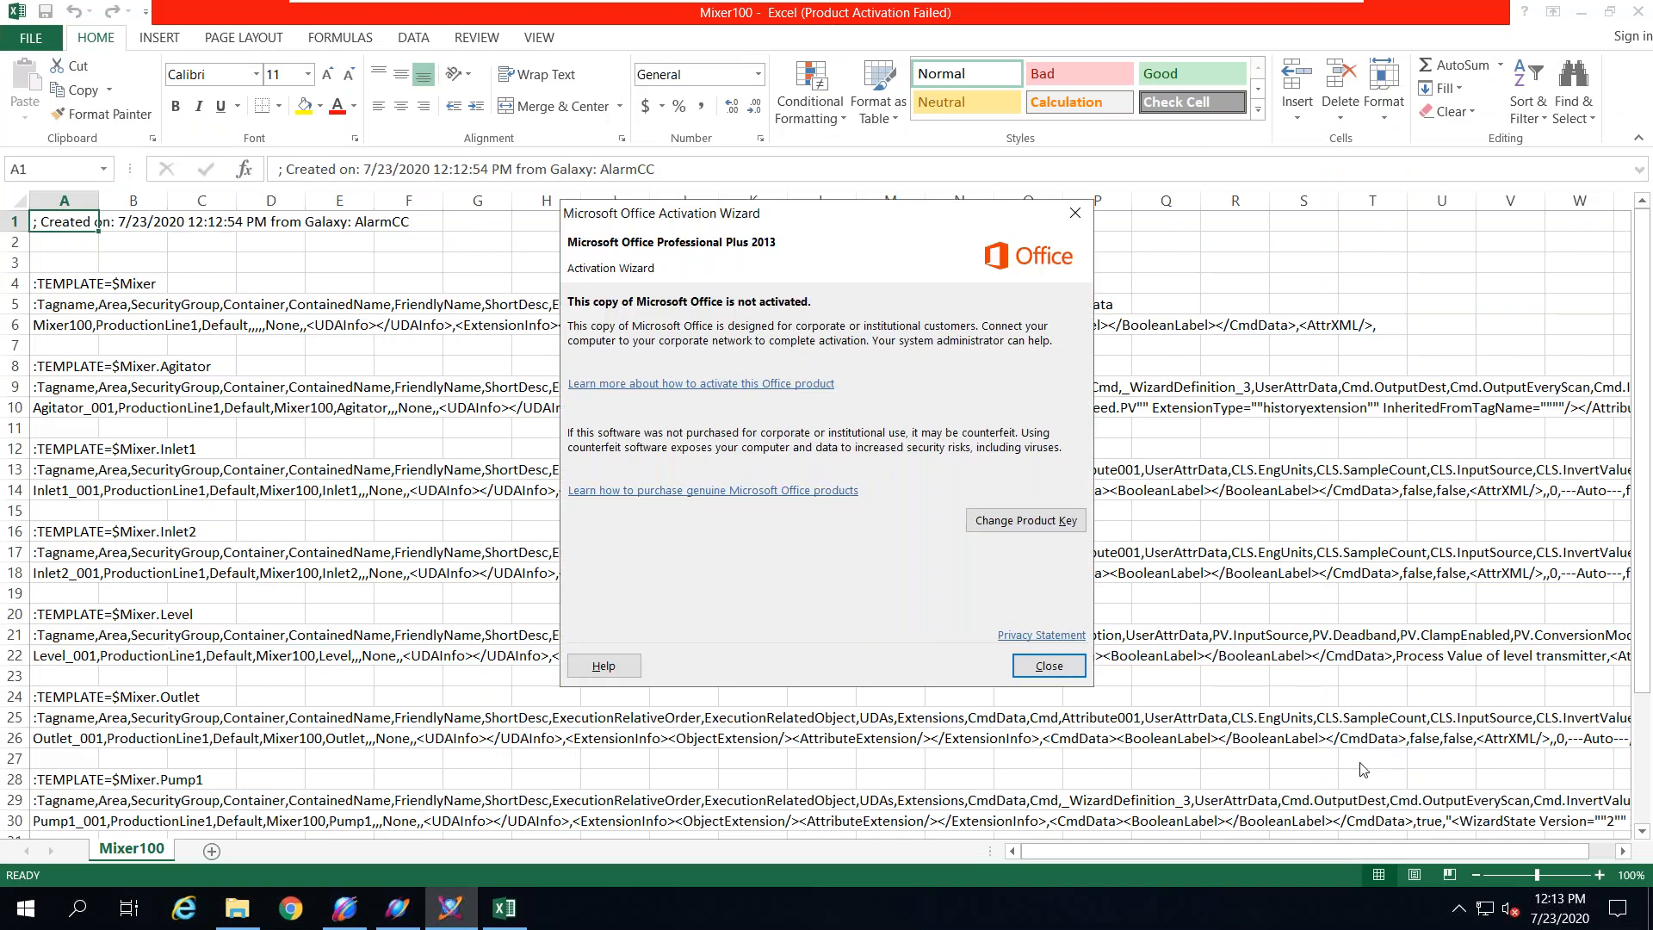
pyautogui.click(1049, 666)
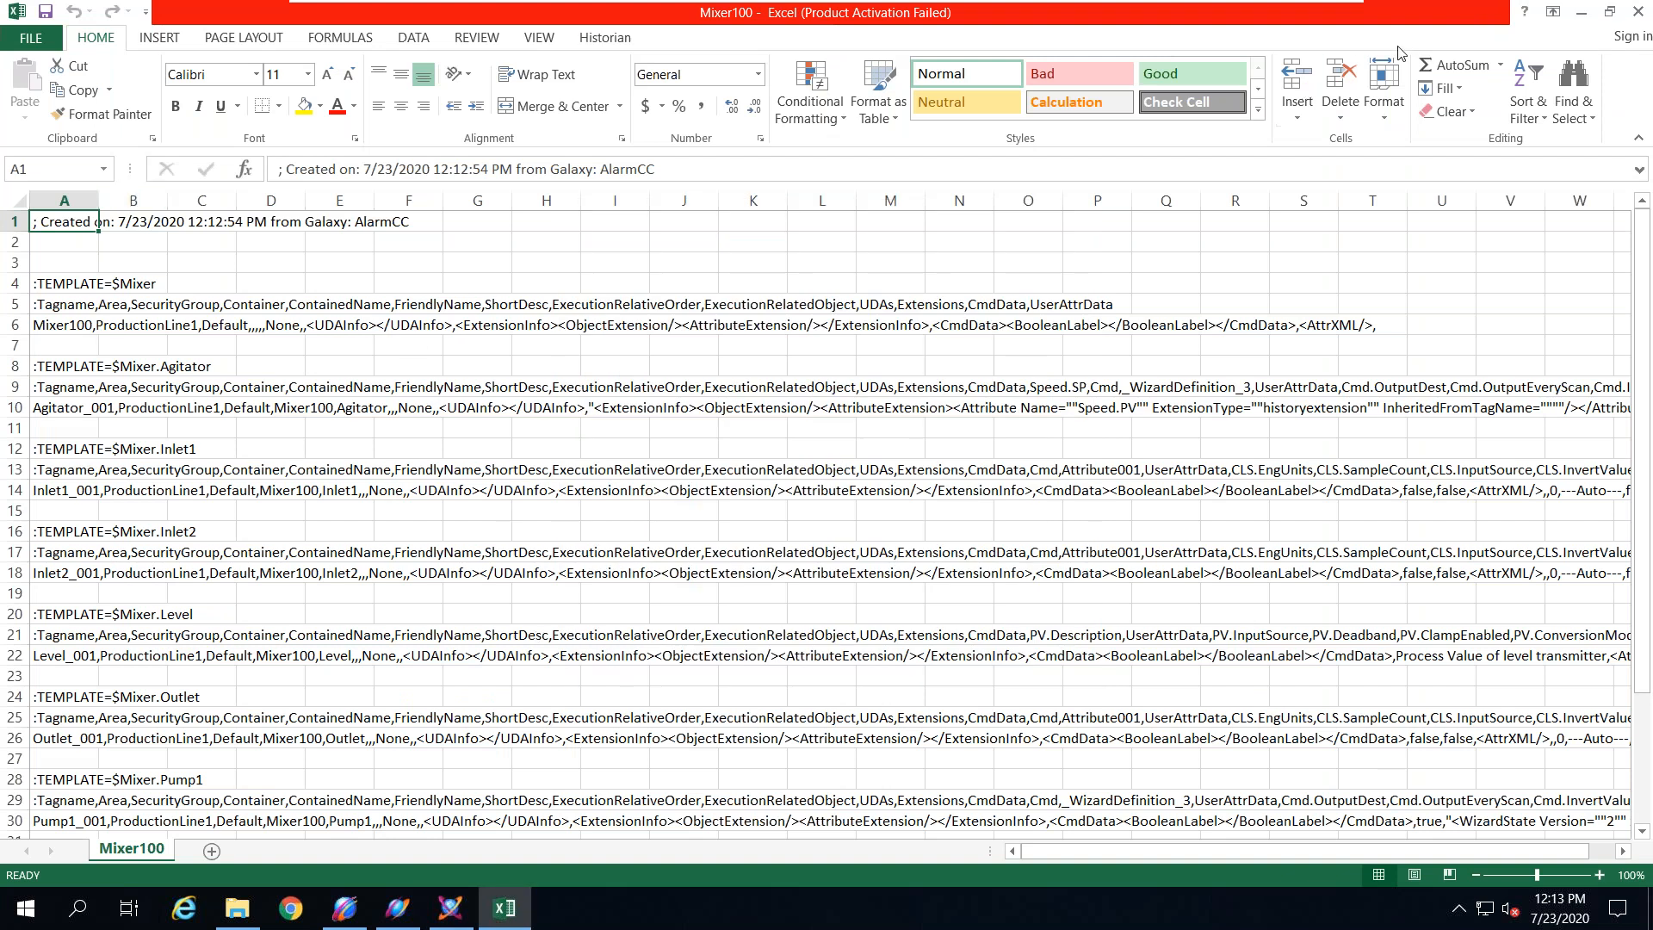
pyautogui.click(1581, 12)
# Step: Undeploy the Agitator_001 instance under Mixer100 in the Deployment view and close the undeploy log
pyautogui.click(182, 624)
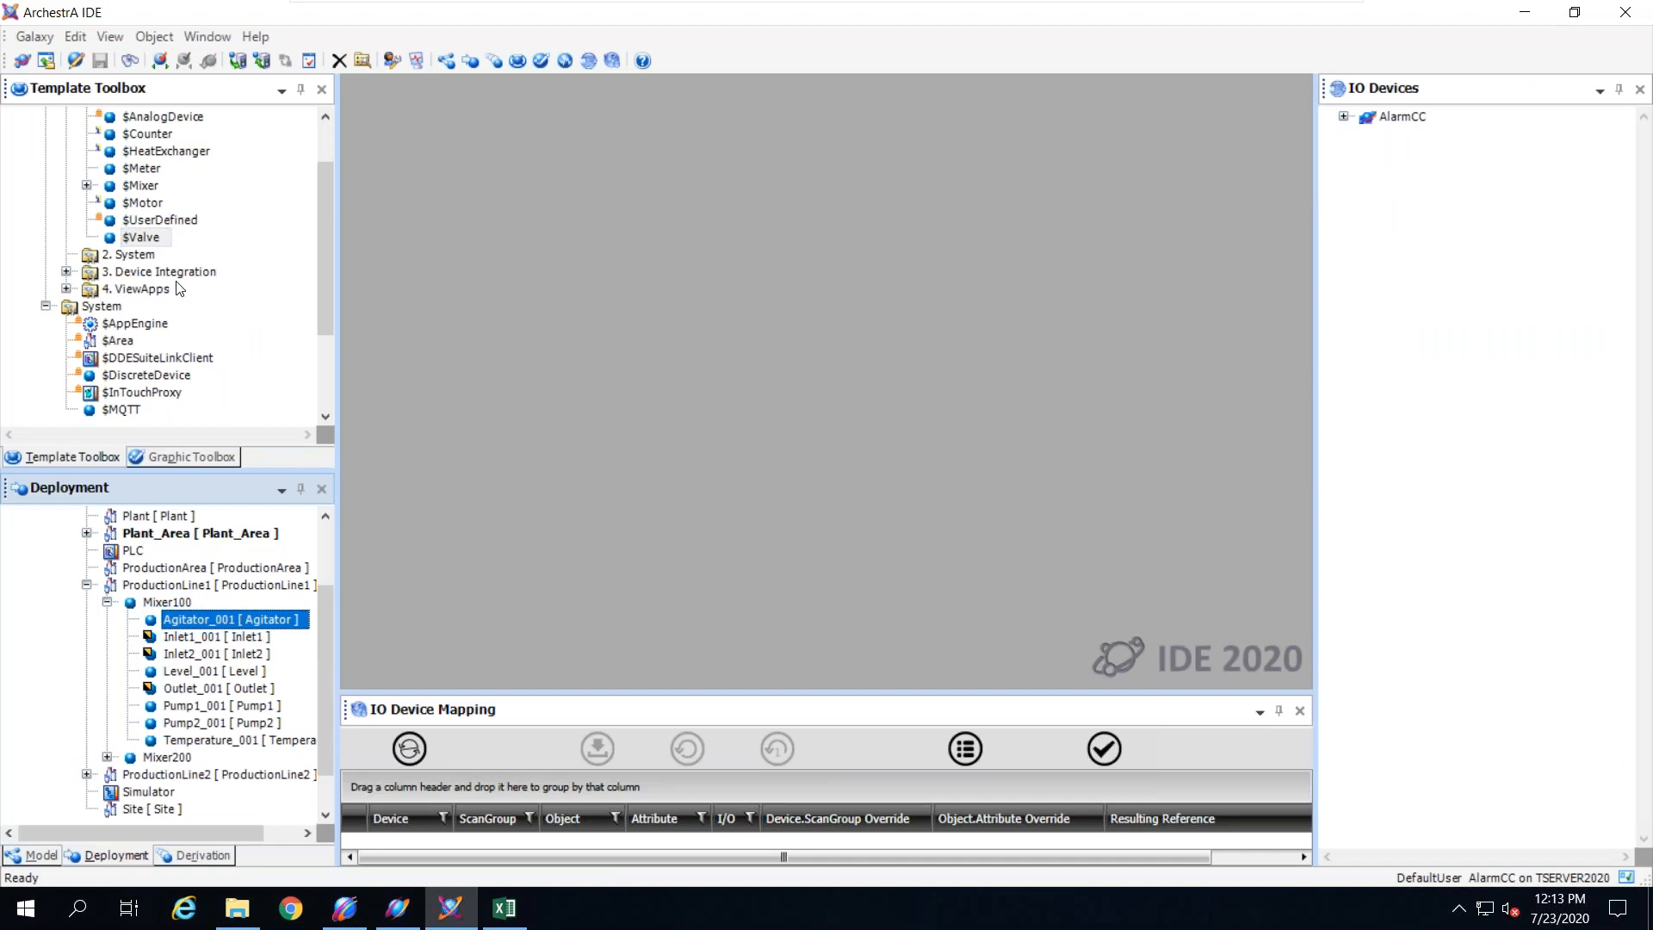
pyautogui.rightClick(210, 612)
pyautogui.click(274, 643)
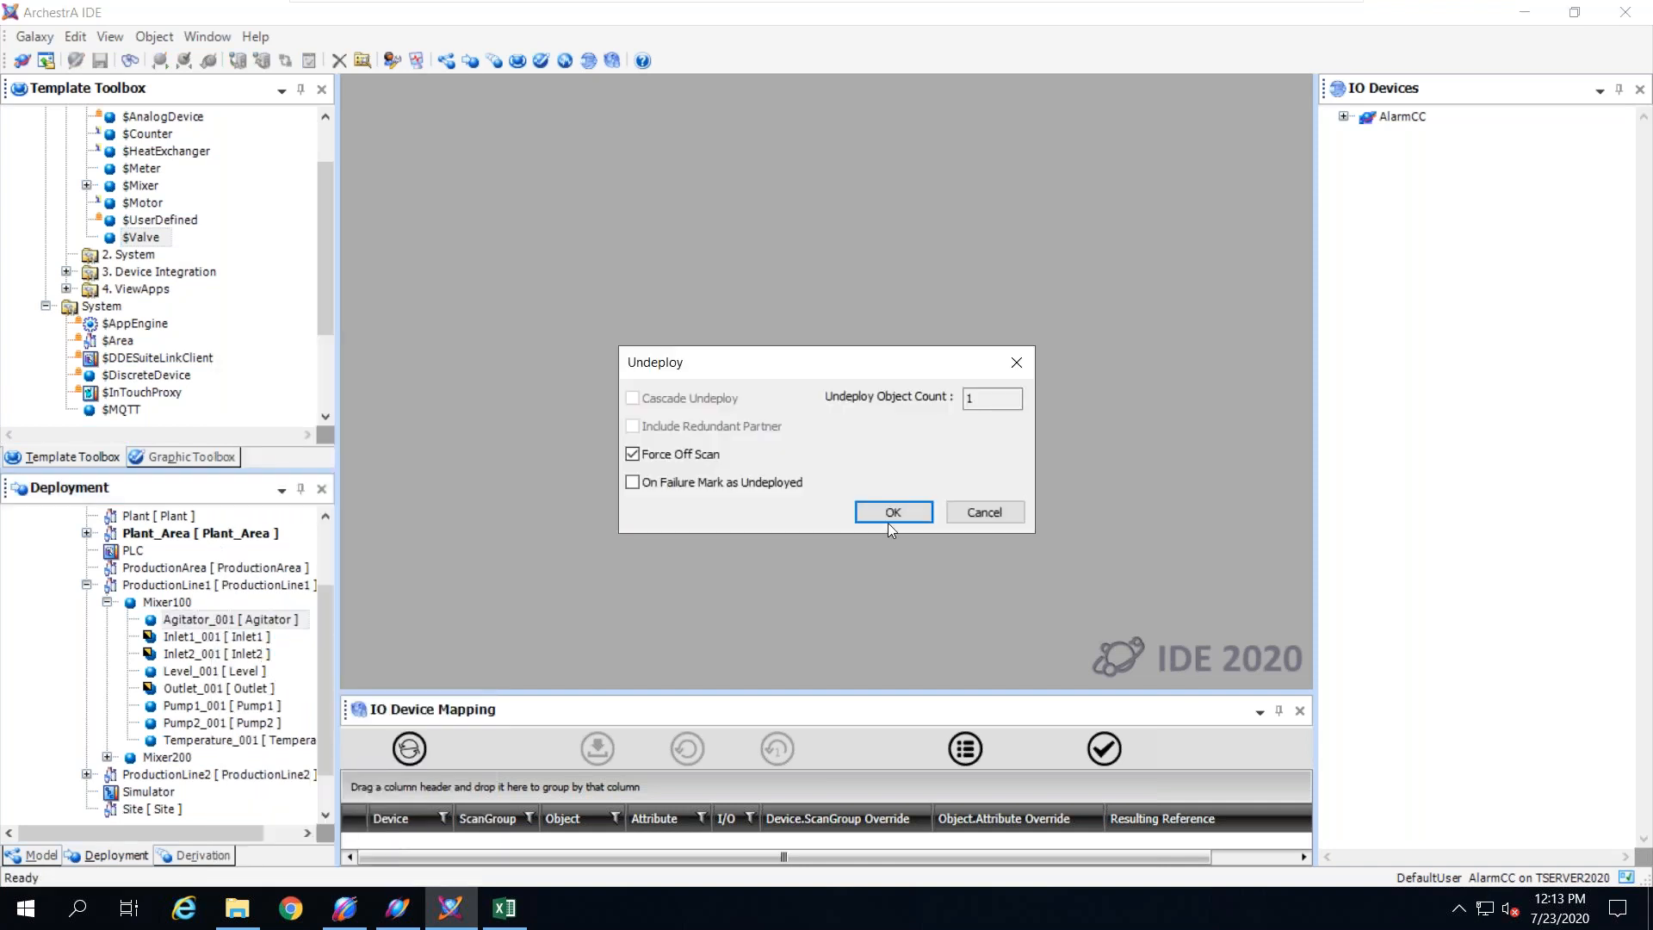
pyautogui.click(888, 520)
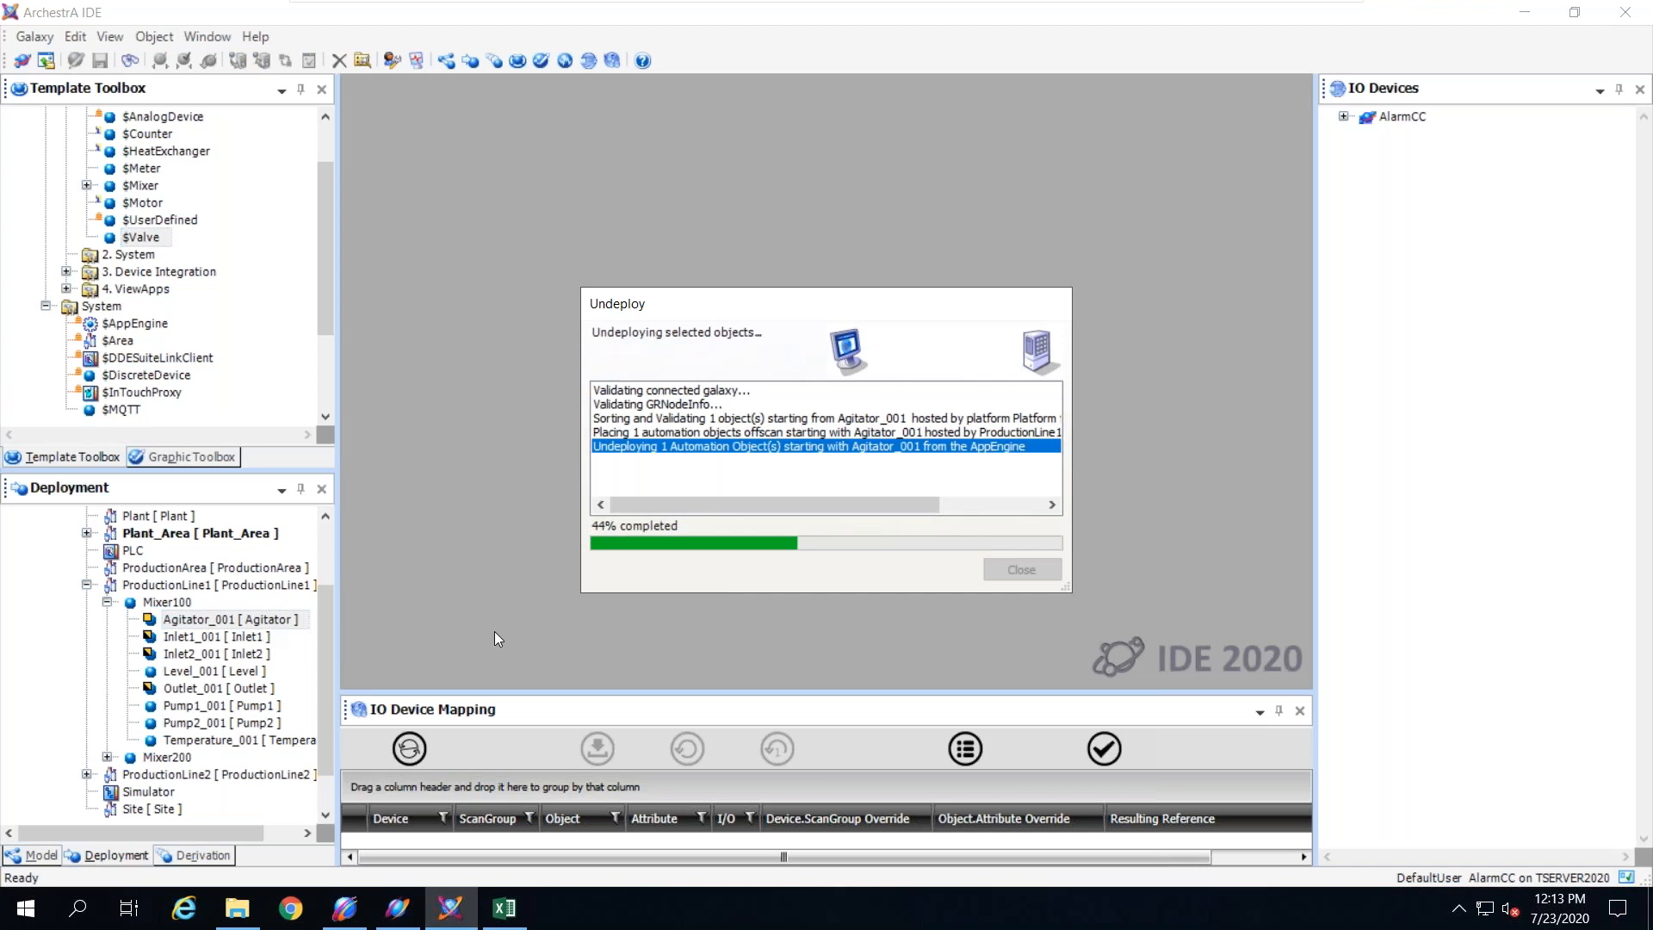
pyautogui.click(1022, 570)
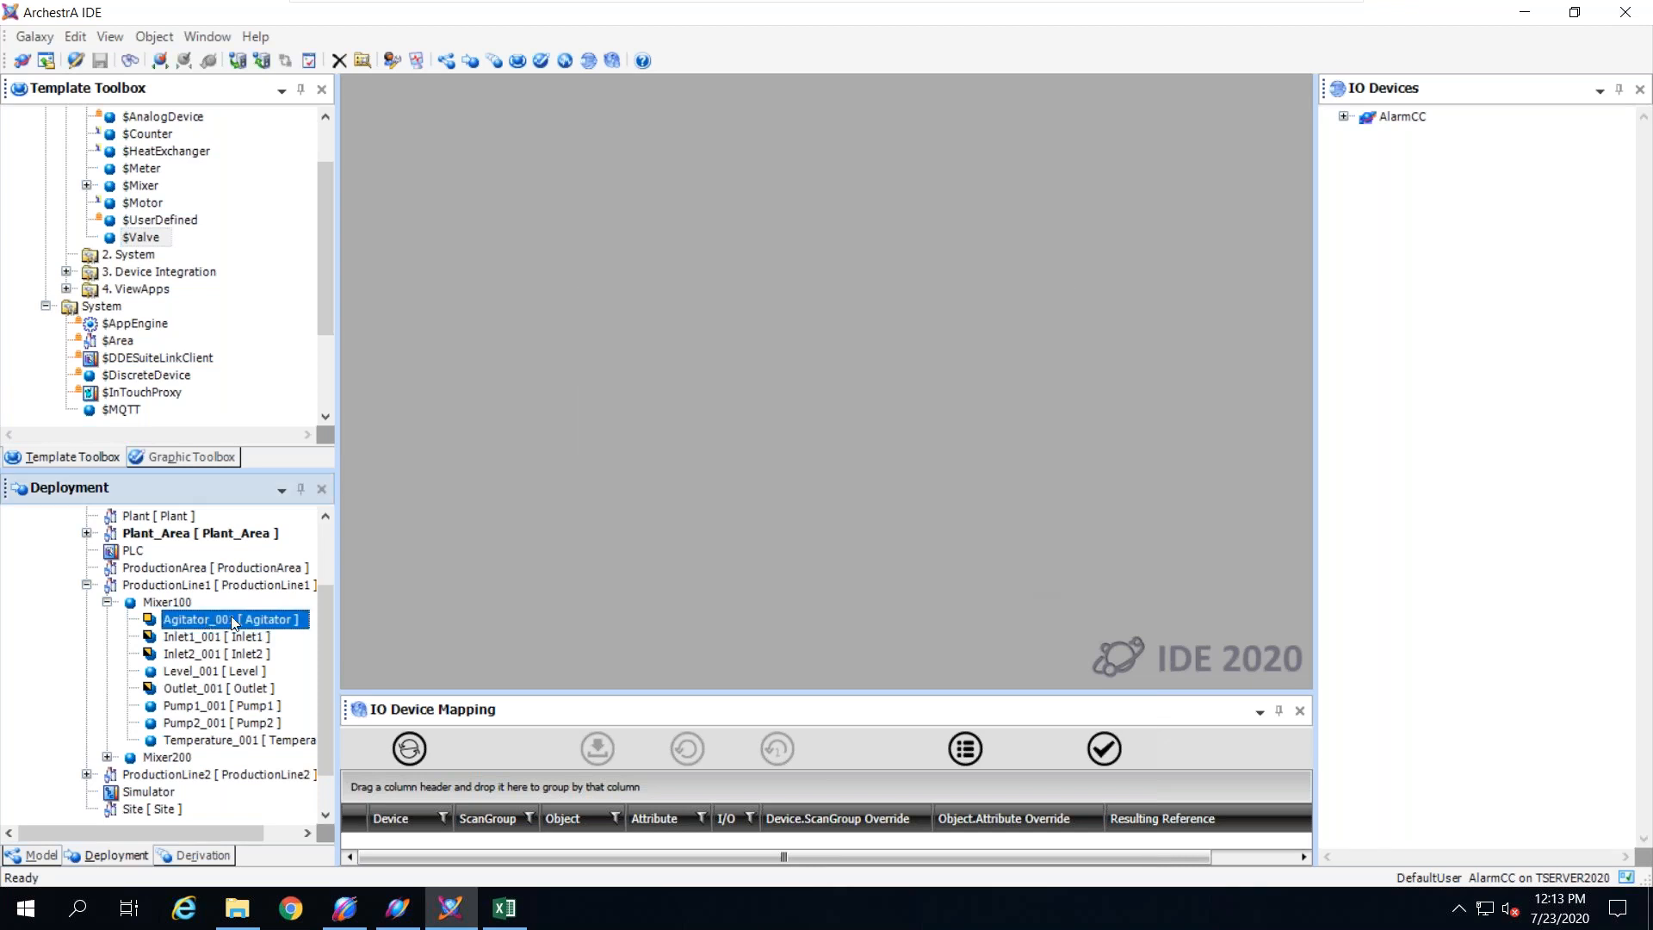
# Step: Export Agitator_001 as a Galaxy Dump named agitator on the Desktop and close the dump log
pyautogui.rightClick(207, 621)
pyautogui.moveTo(360, 771)
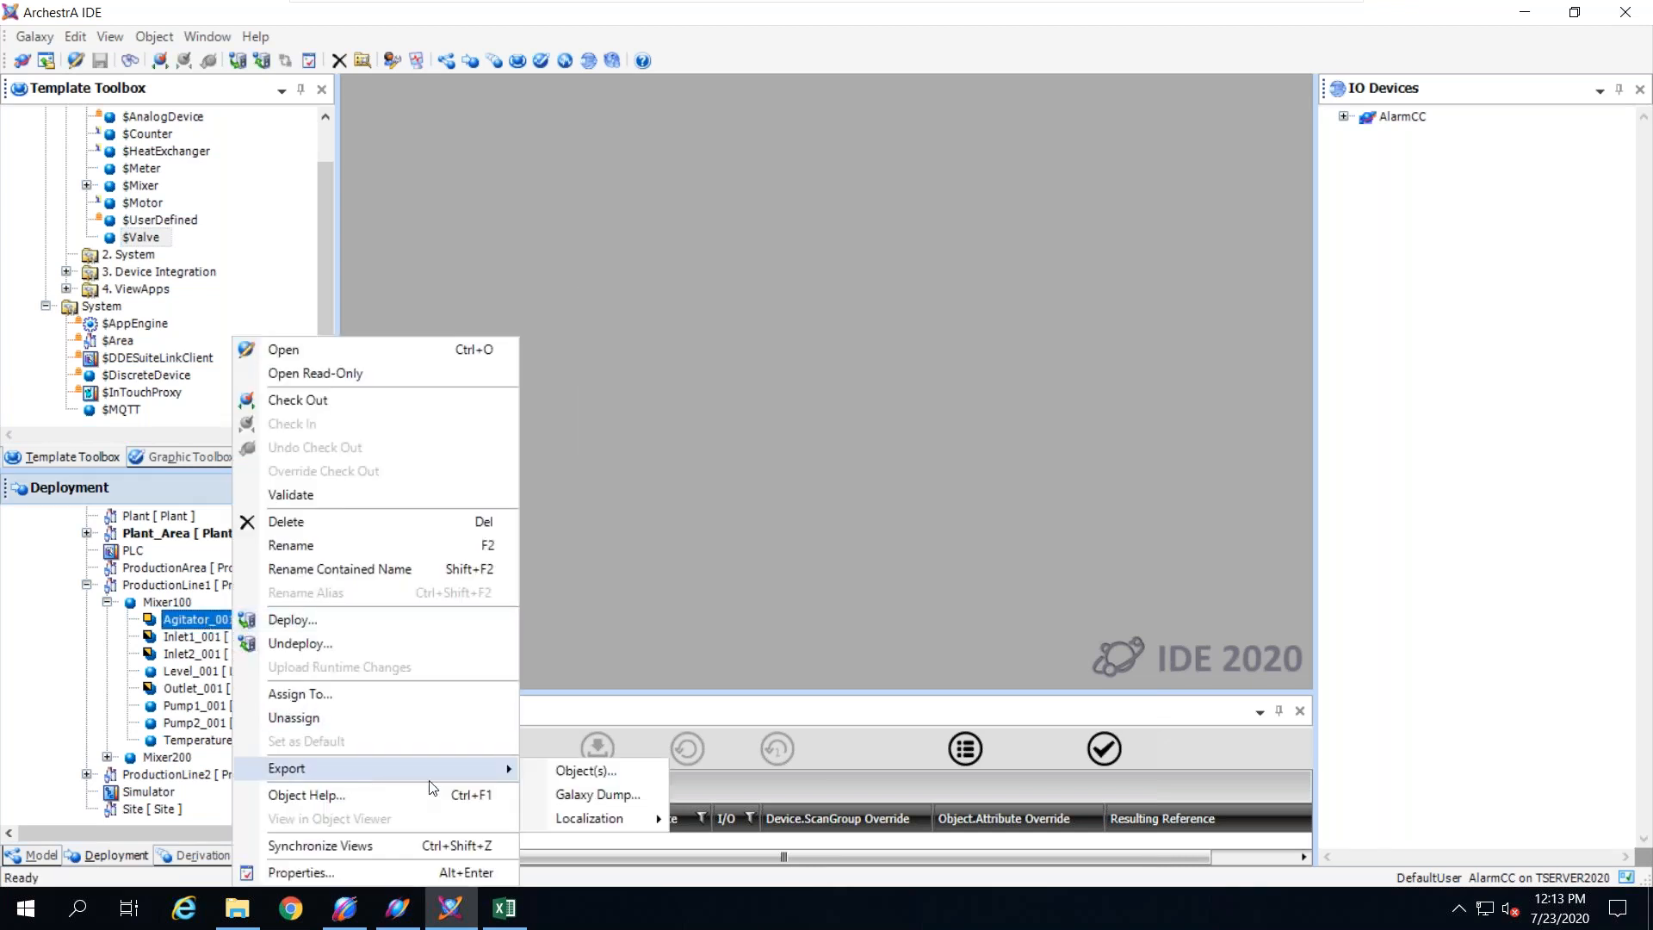
pyautogui.click(598, 796)
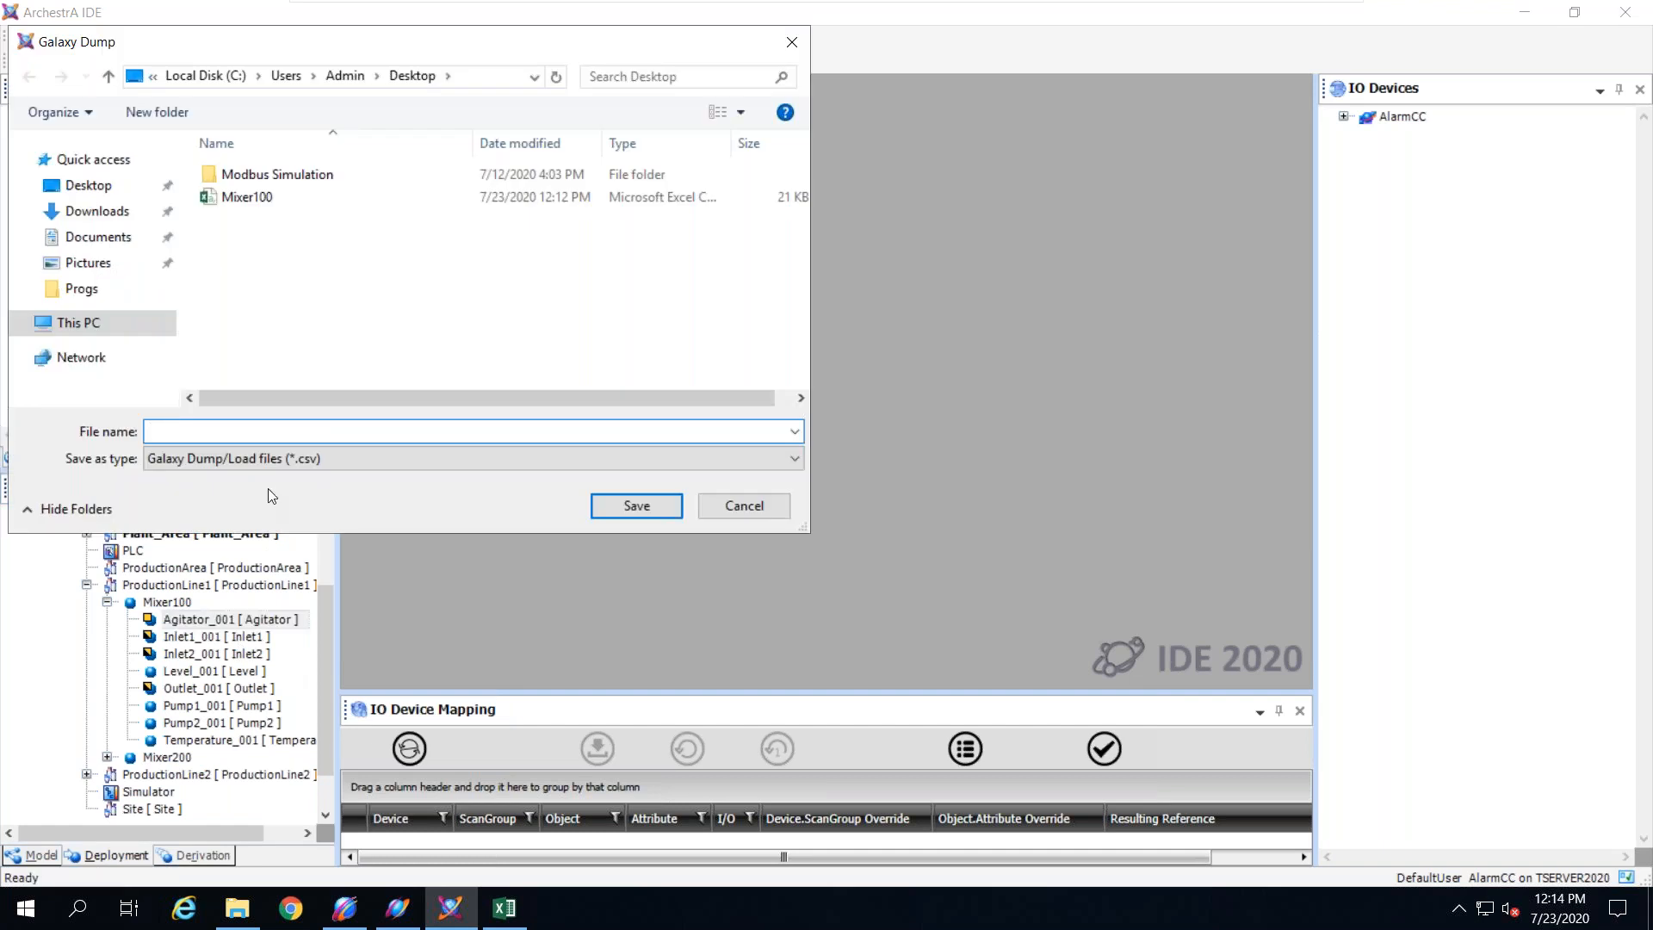
pyautogui.write('agitator')
pyautogui.press('Return')
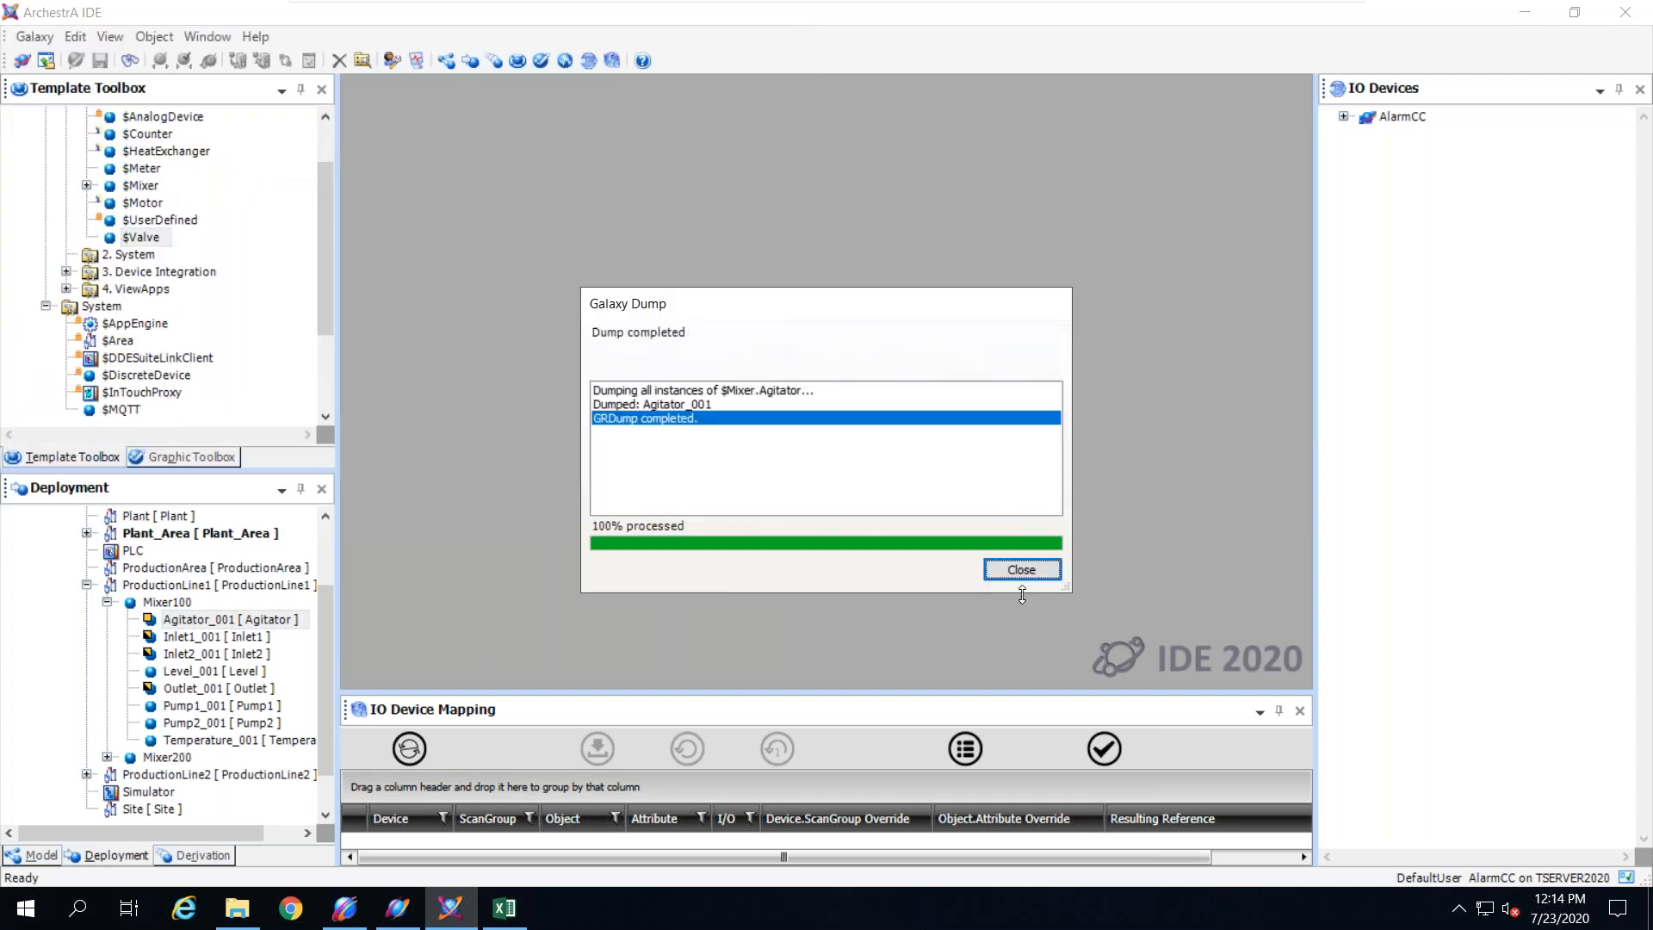
pyautogui.click(1022, 571)
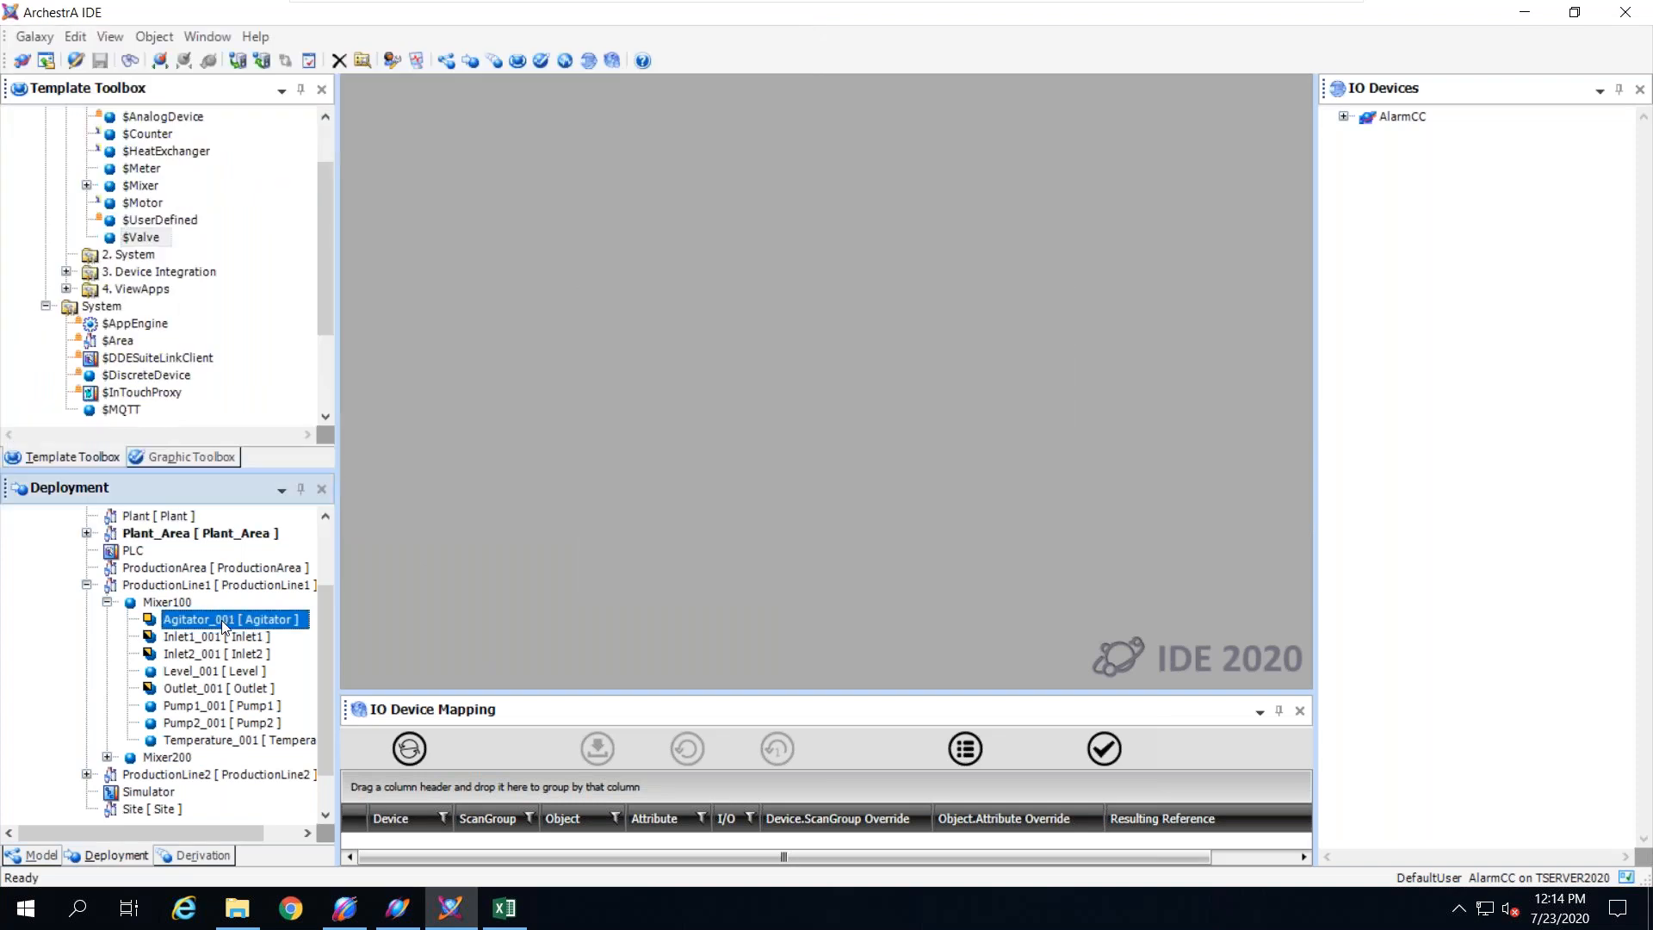
# Step: Rename the Agitator_001 instance to AG_002 and accept breaking its existing cross references
pyautogui.click(223, 620)
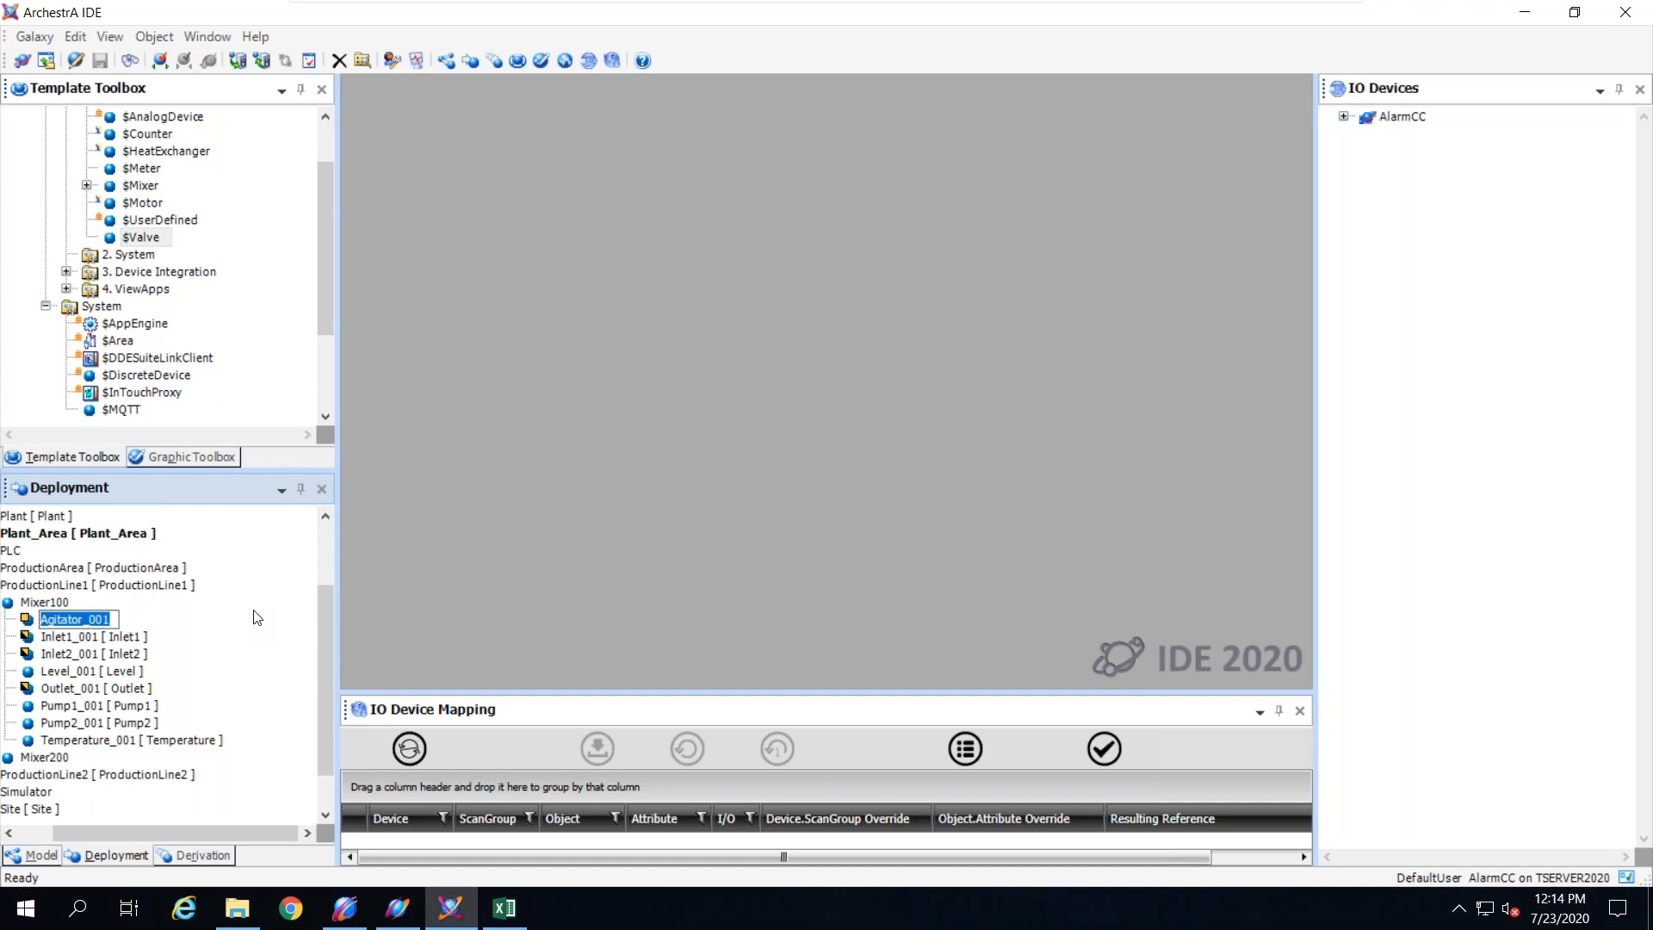
pyautogui.write('AG_001')
pyautogui.press('Return')
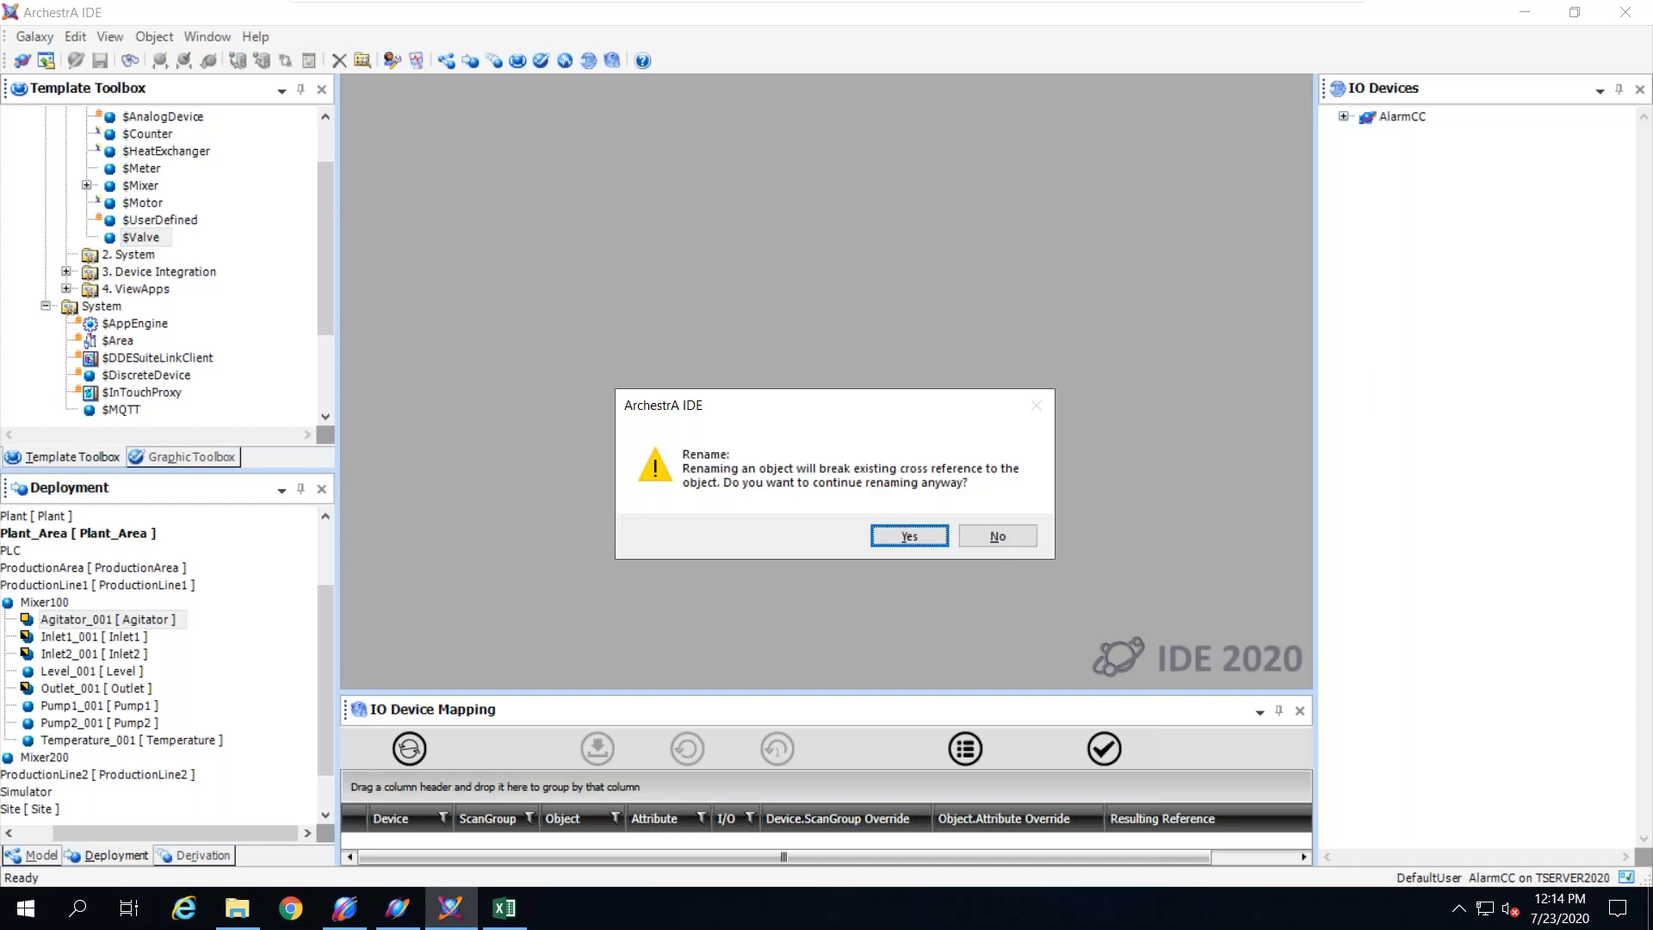
pyautogui.click(908, 535)
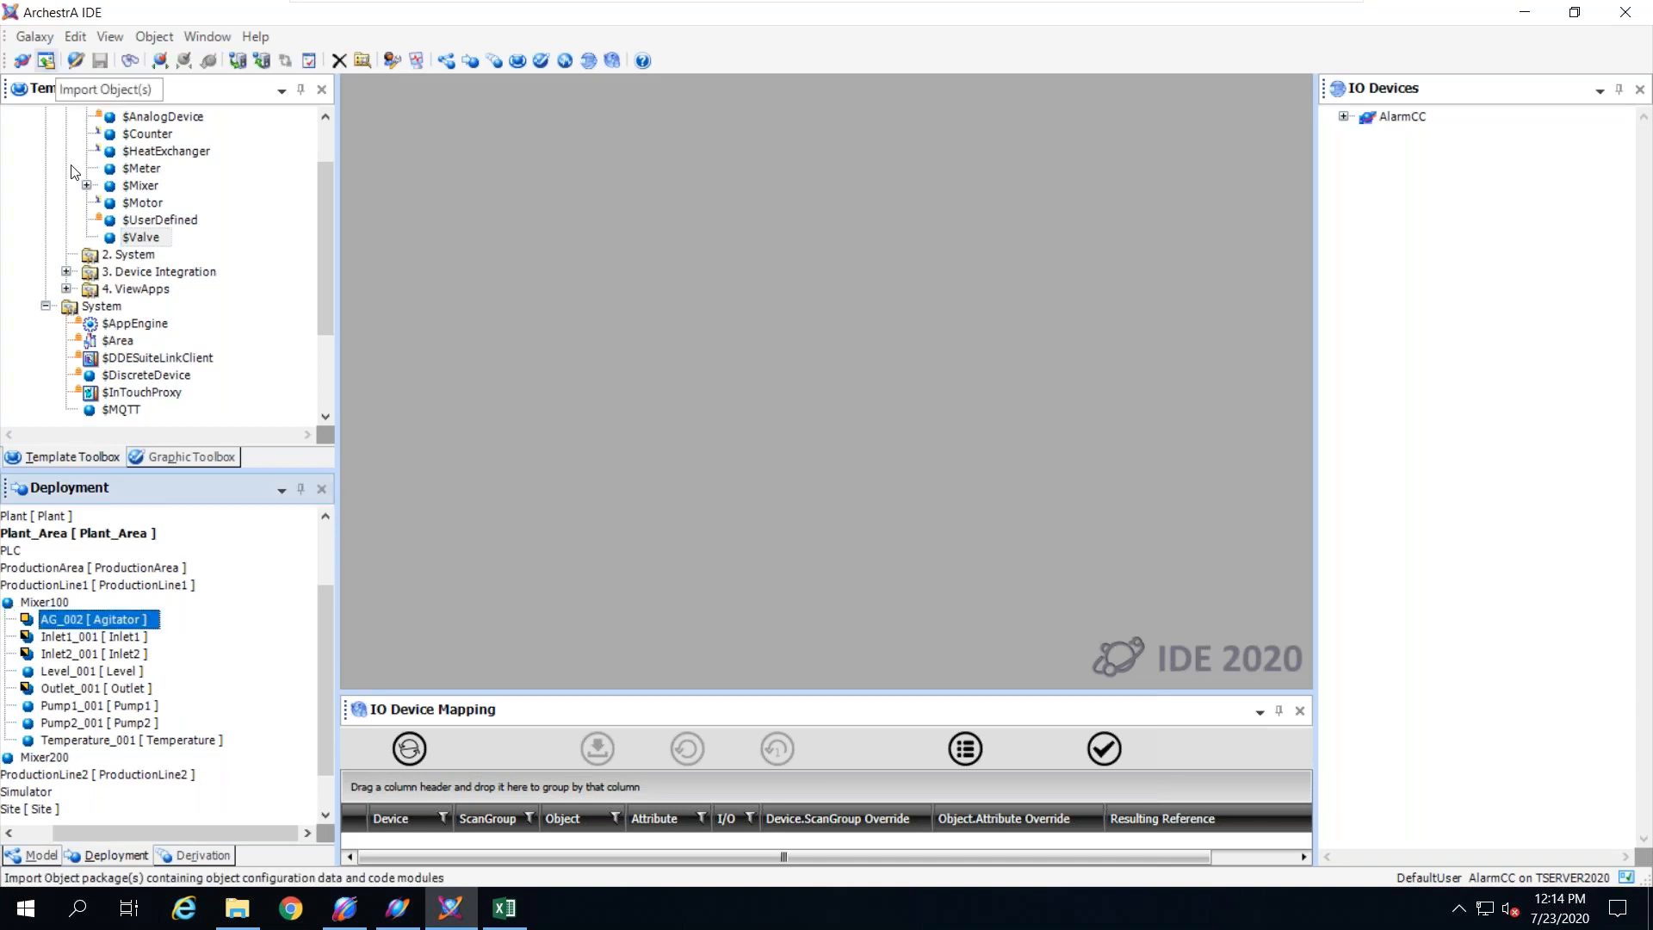
# Step: Start a Galaxy Load with the agitator dump file from the Desktop
pyautogui.moveTo(91, 834); pyautogui.dragTo(54, 831)
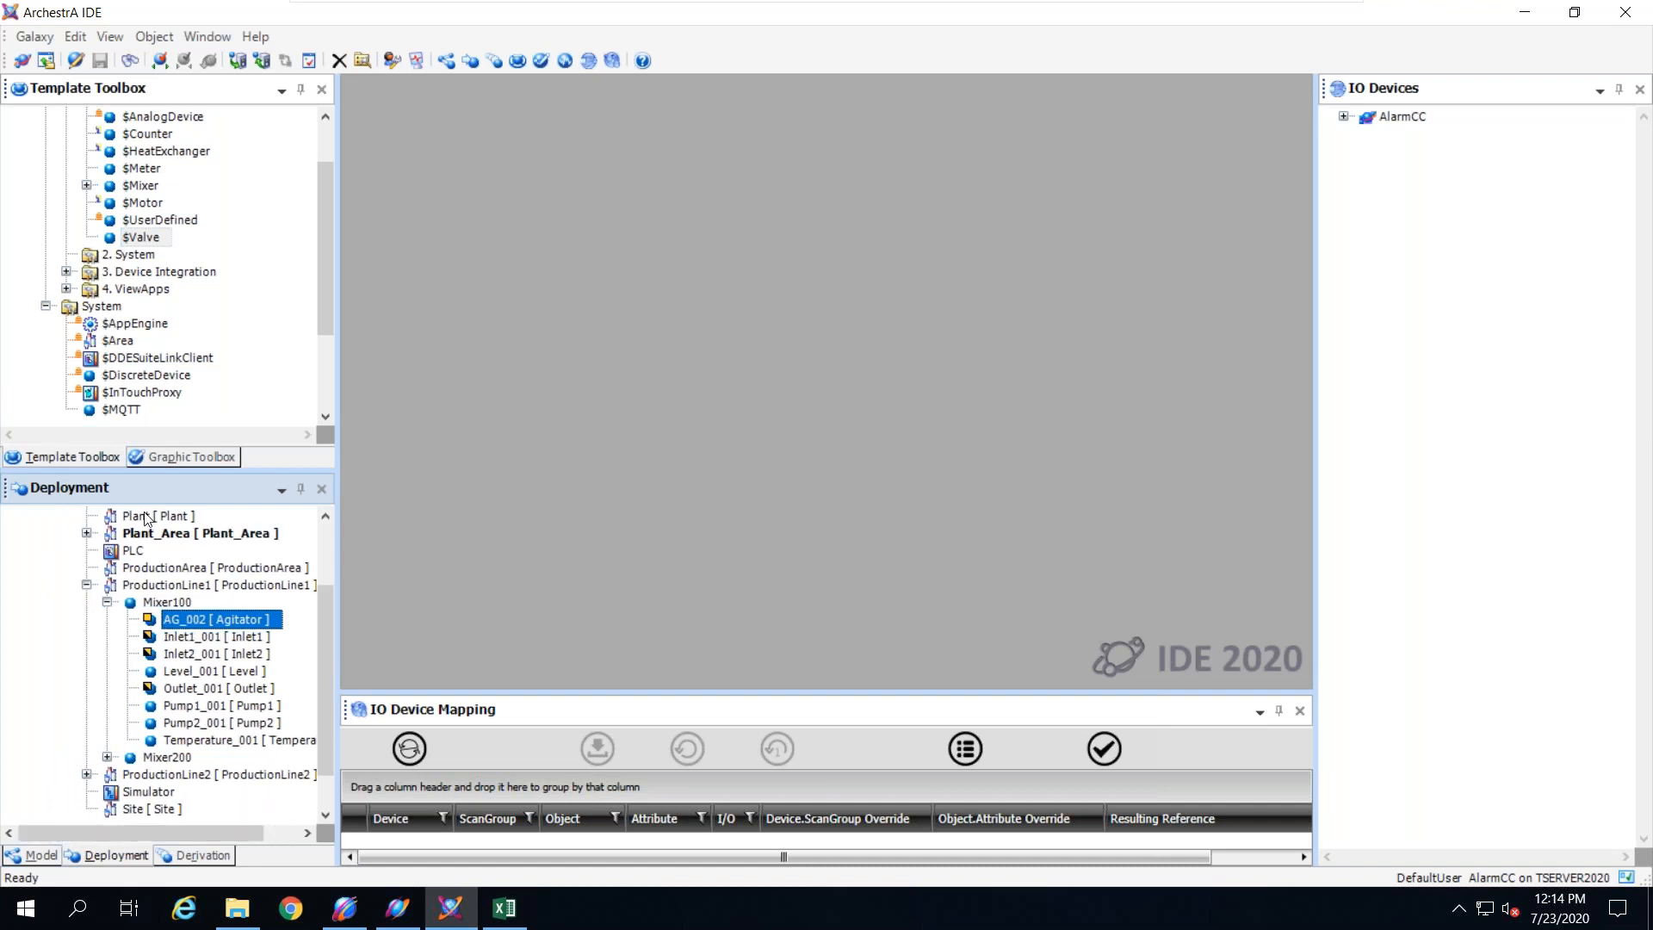
pyautogui.click(35, 36)
pyautogui.moveTo(101, 212)
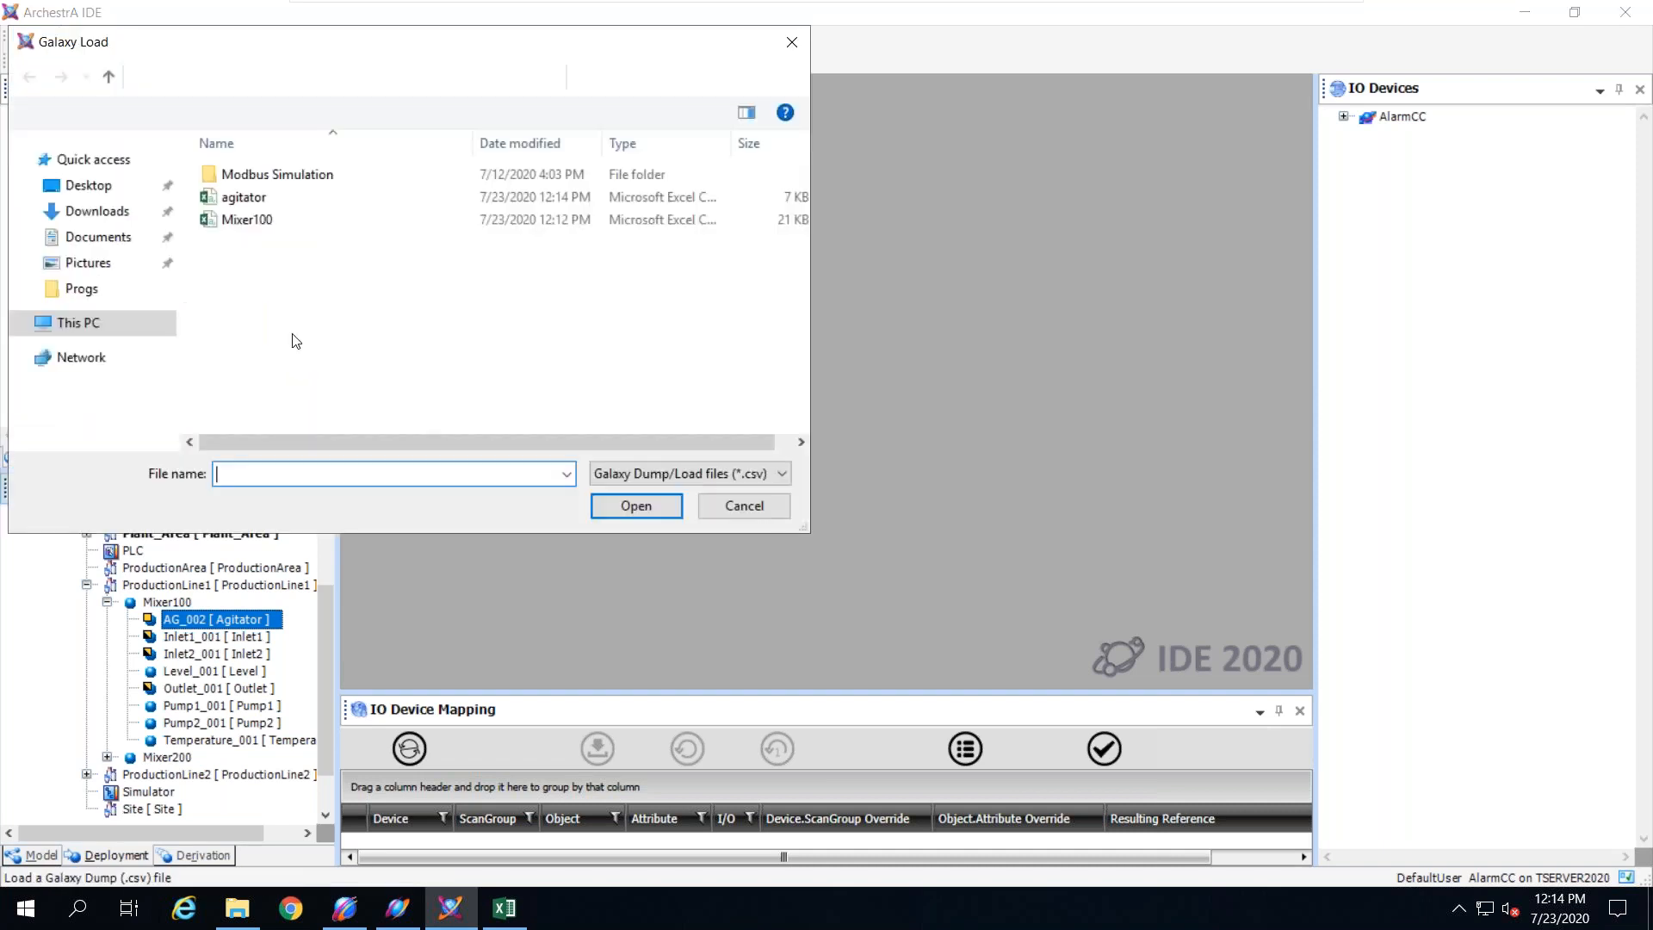
pyautogui.click(240, 203)
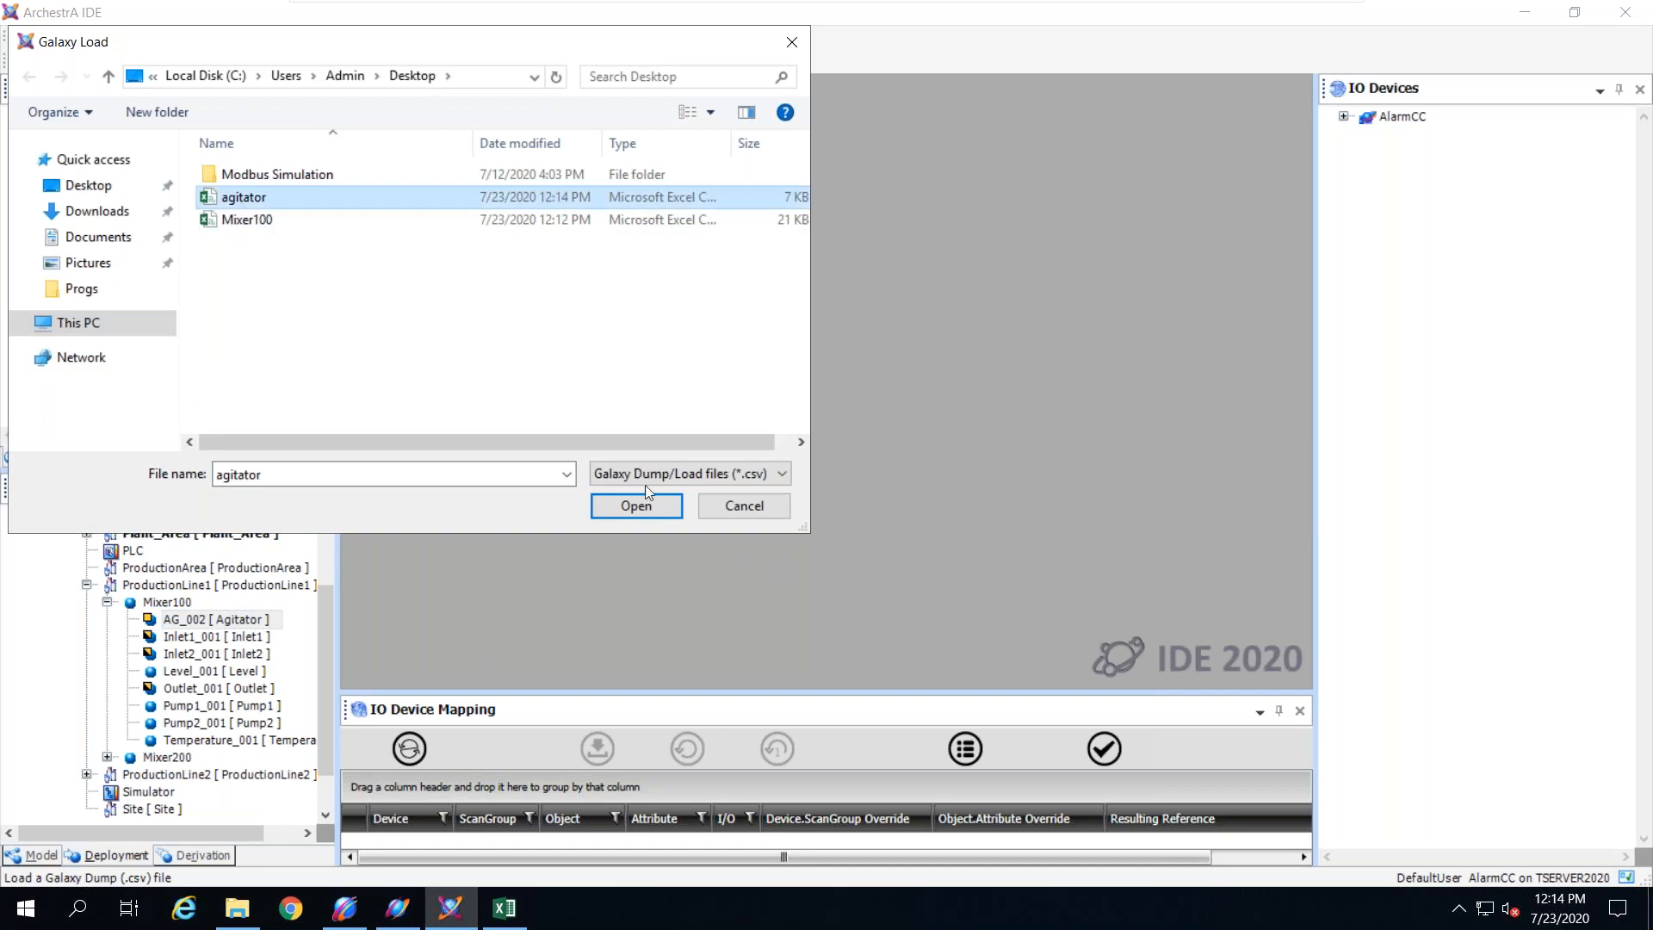
pyautogui.click(634, 510)
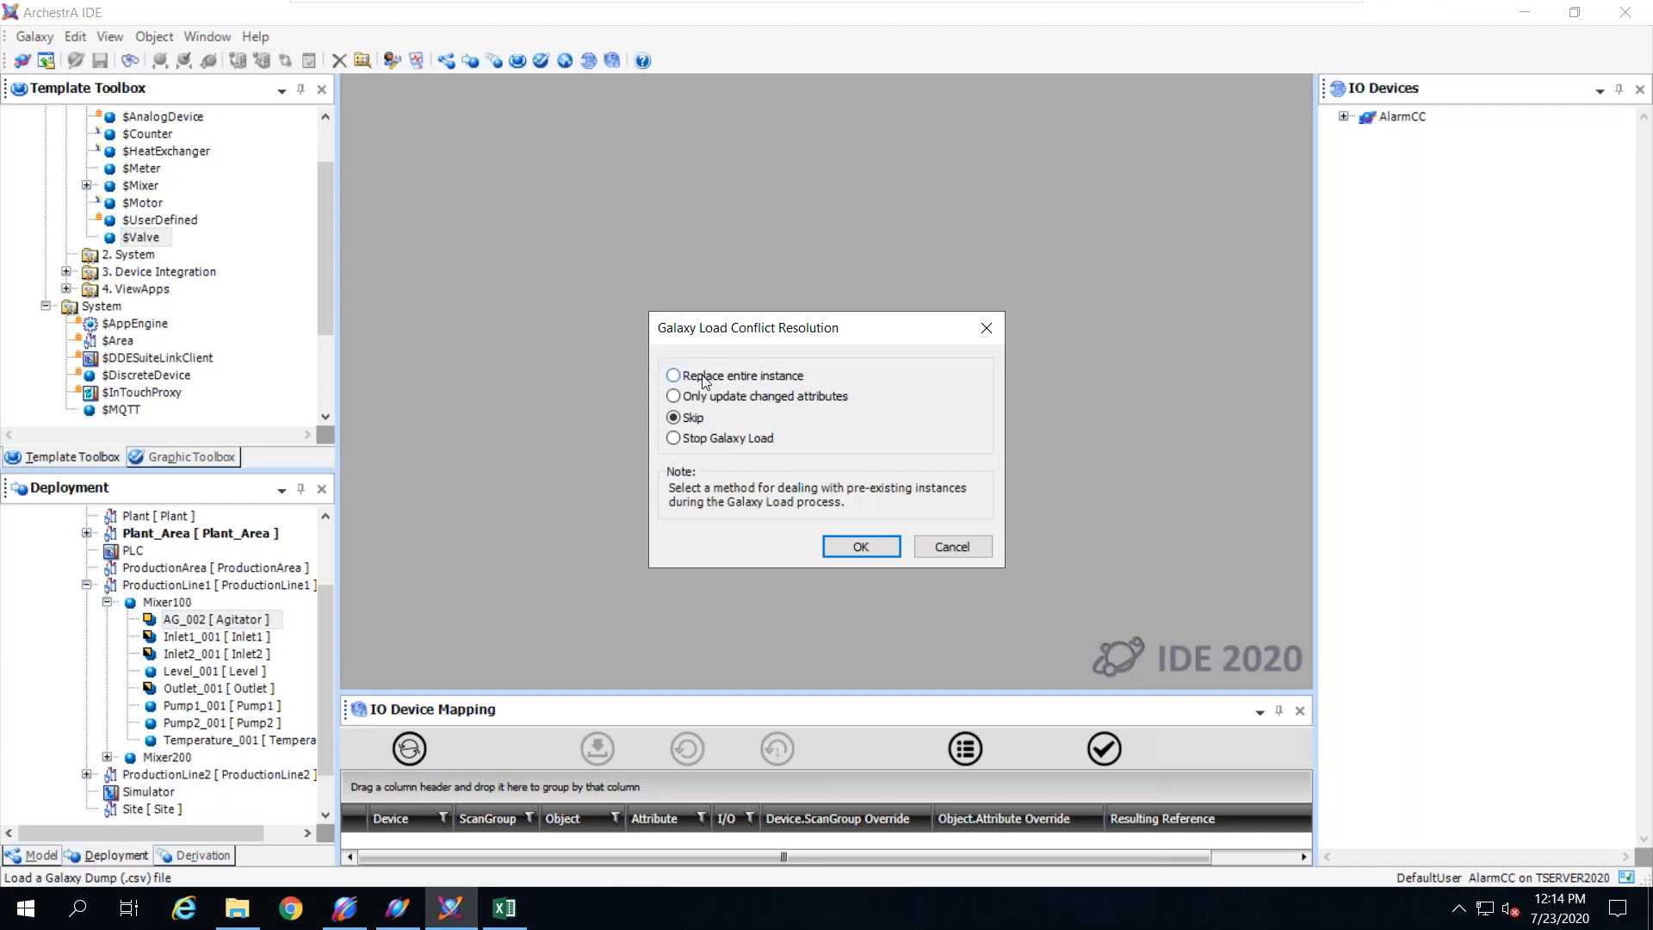
# Step: Compare the load conflict methods: replace entire instance, only update changed attributes, skip, and stop Galaxy Load
pyautogui.click(673, 375)
pyautogui.click(675, 398)
pyautogui.click(686, 417)
pyautogui.click(675, 437)
# Step: Switch to Excel, examine row 17 under the $Mixer.Inlet2 template in the Mixer100 dump, and return to the ArchestrA IDE
pyautogui.click(504, 908)
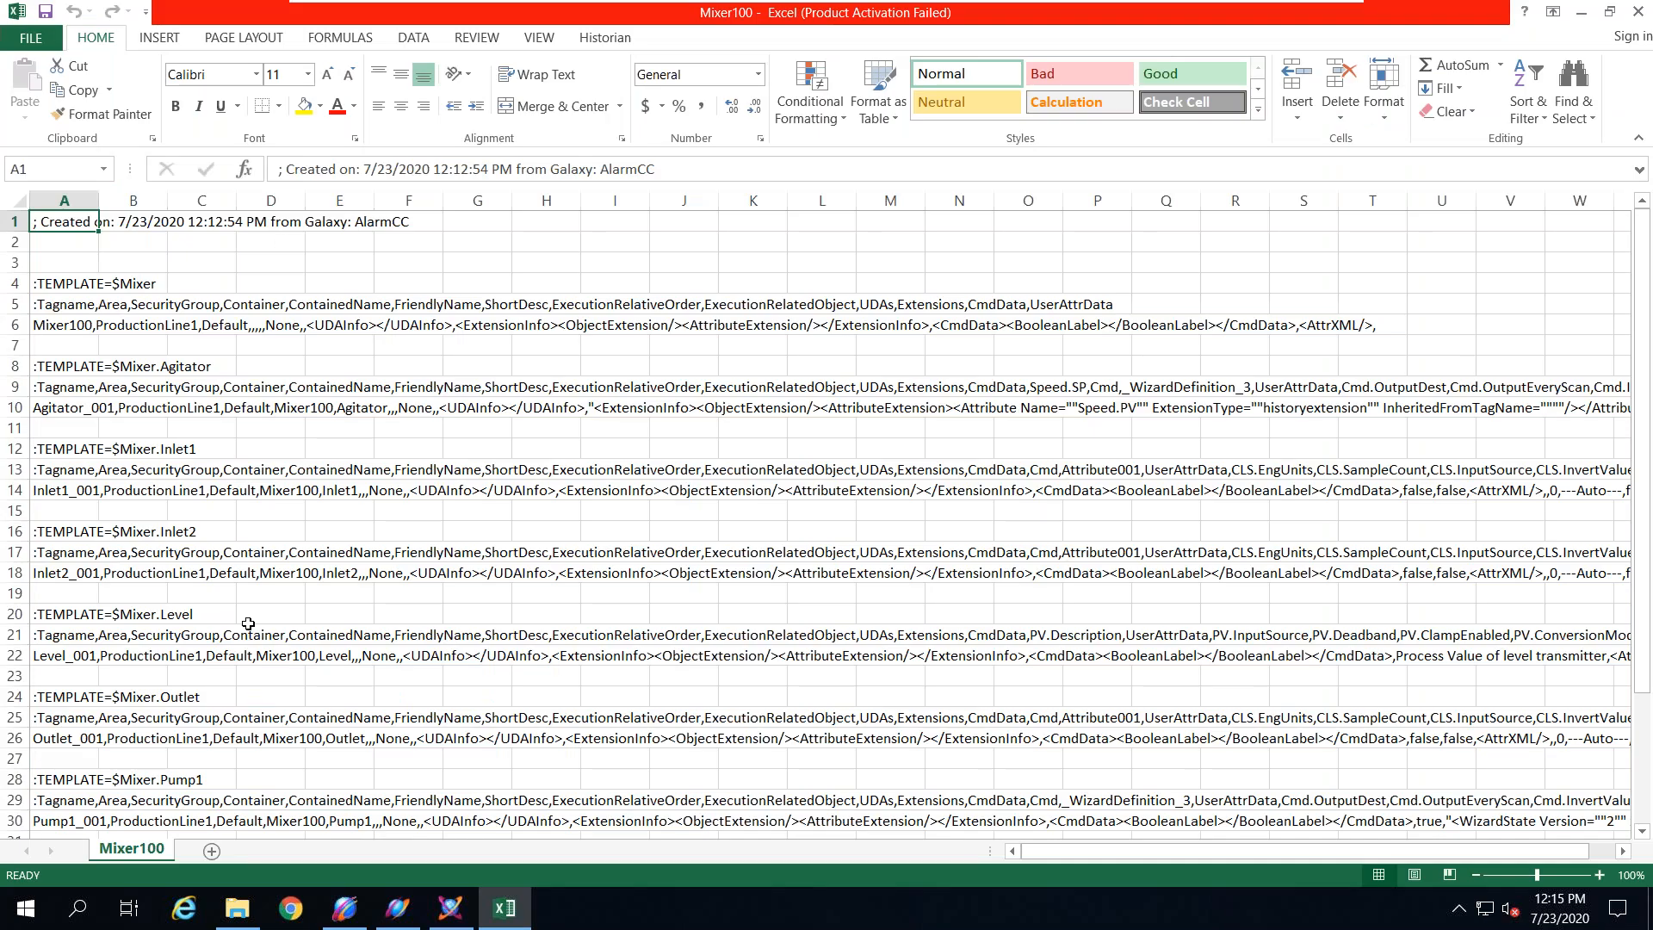
pyautogui.click(57, 556)
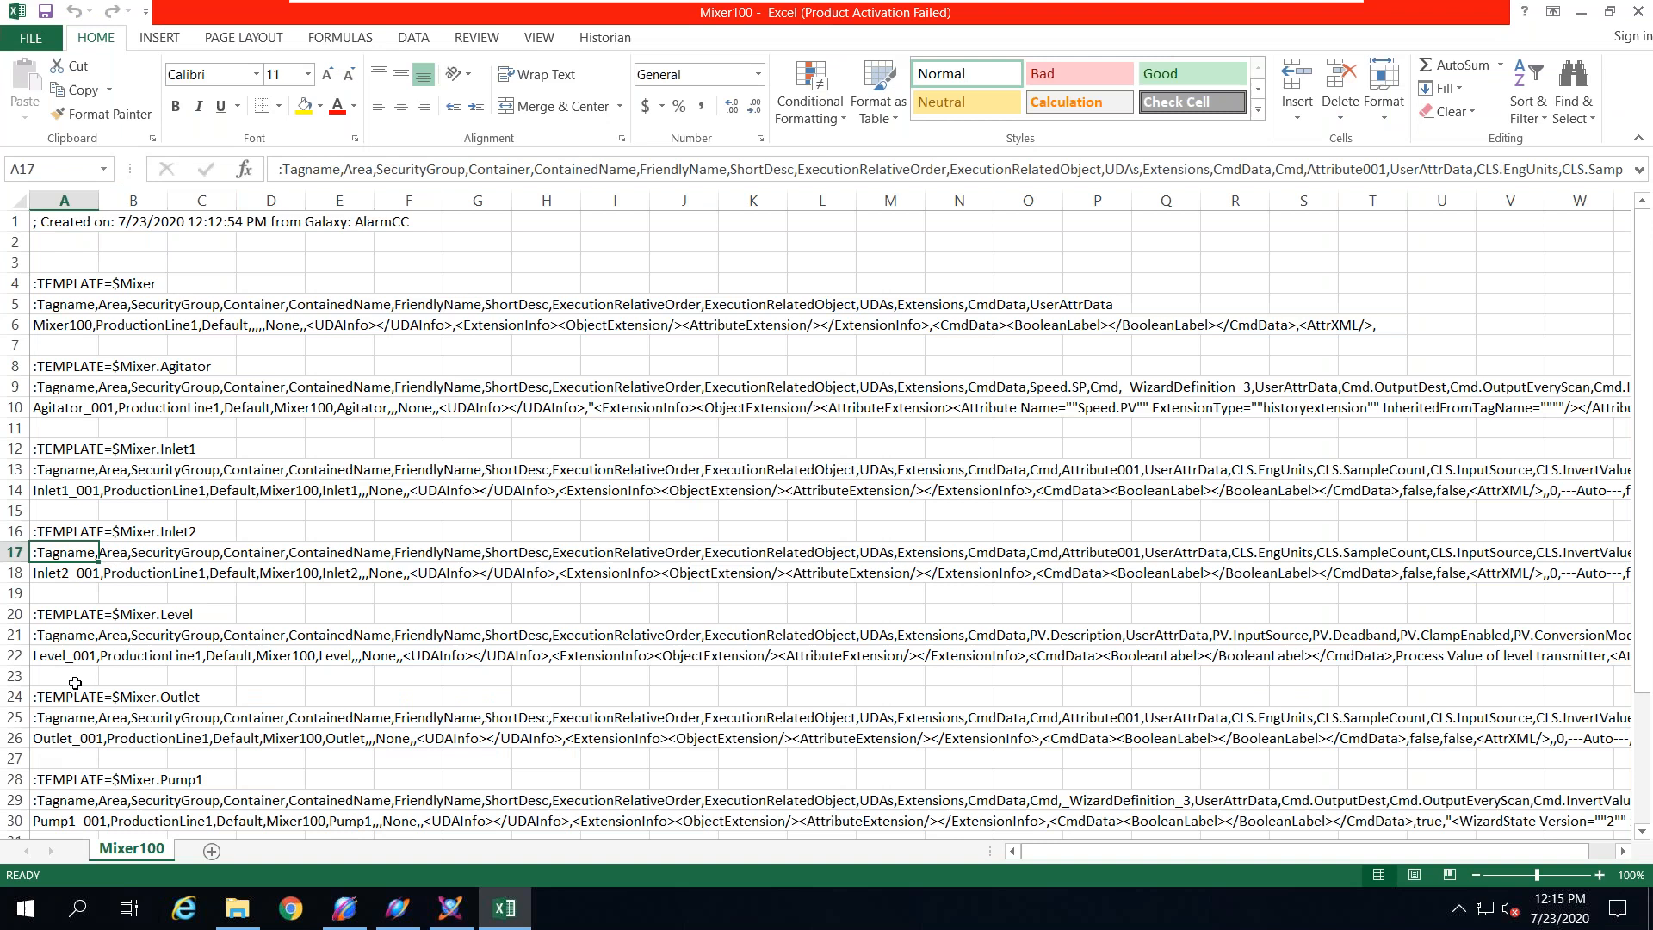
pyautogui.click(13, 552)
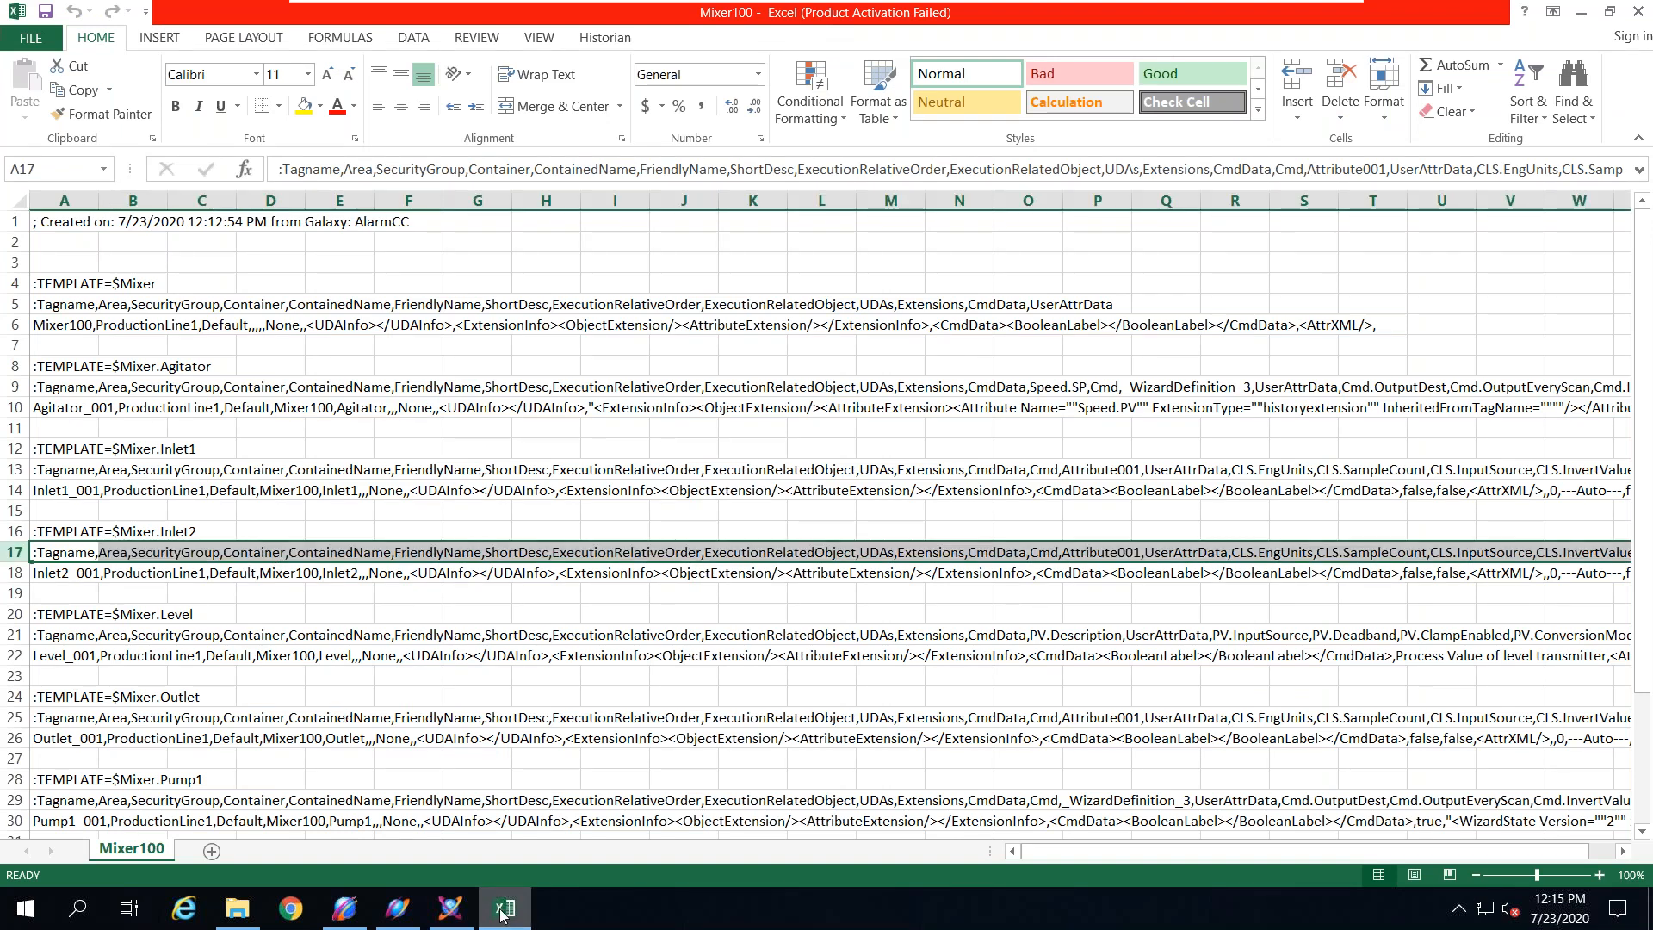
pyautogui.moveTo(502, 915)
pyautogui.click(517, 863)
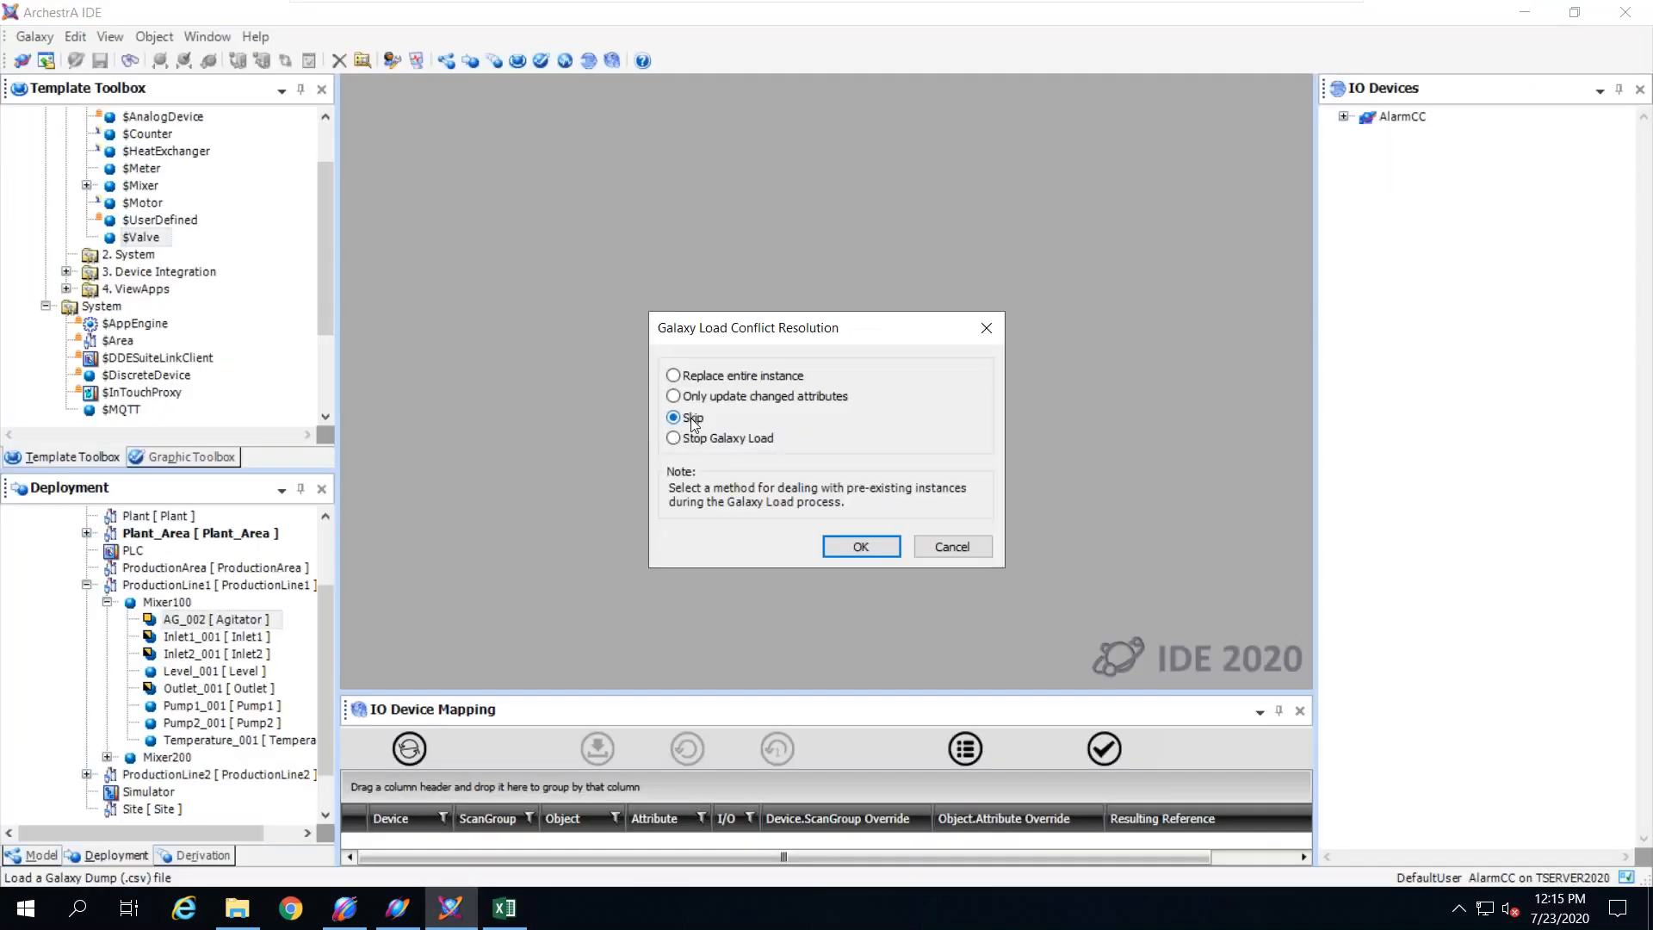
# Step: Confirm the conflict resolution choice to load the instance from agitator.csv, and close the load log
pyautogui.click(676, 439)
pyautogui.click(859, 549)
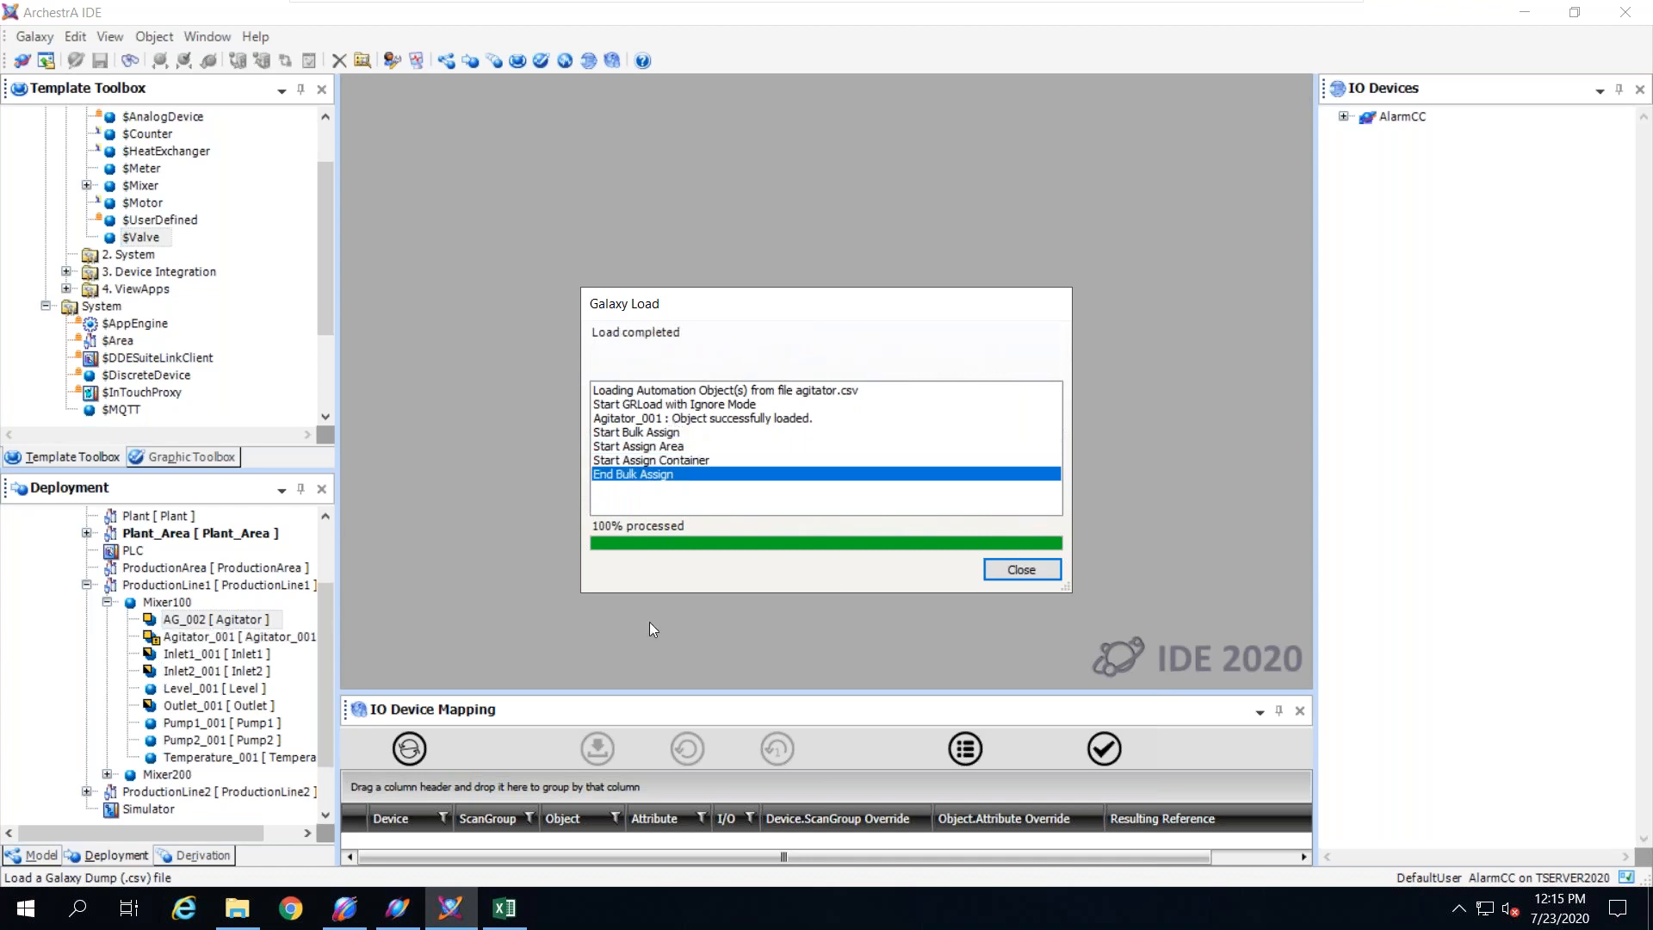
pyautogui.click(1015, 570)
# Step: Inspect the loaded Agitator_001 and the renamed AG_002 under Mixer100, opening AG_002's editor briefly and closing it
pyautogui.click(234, 637)
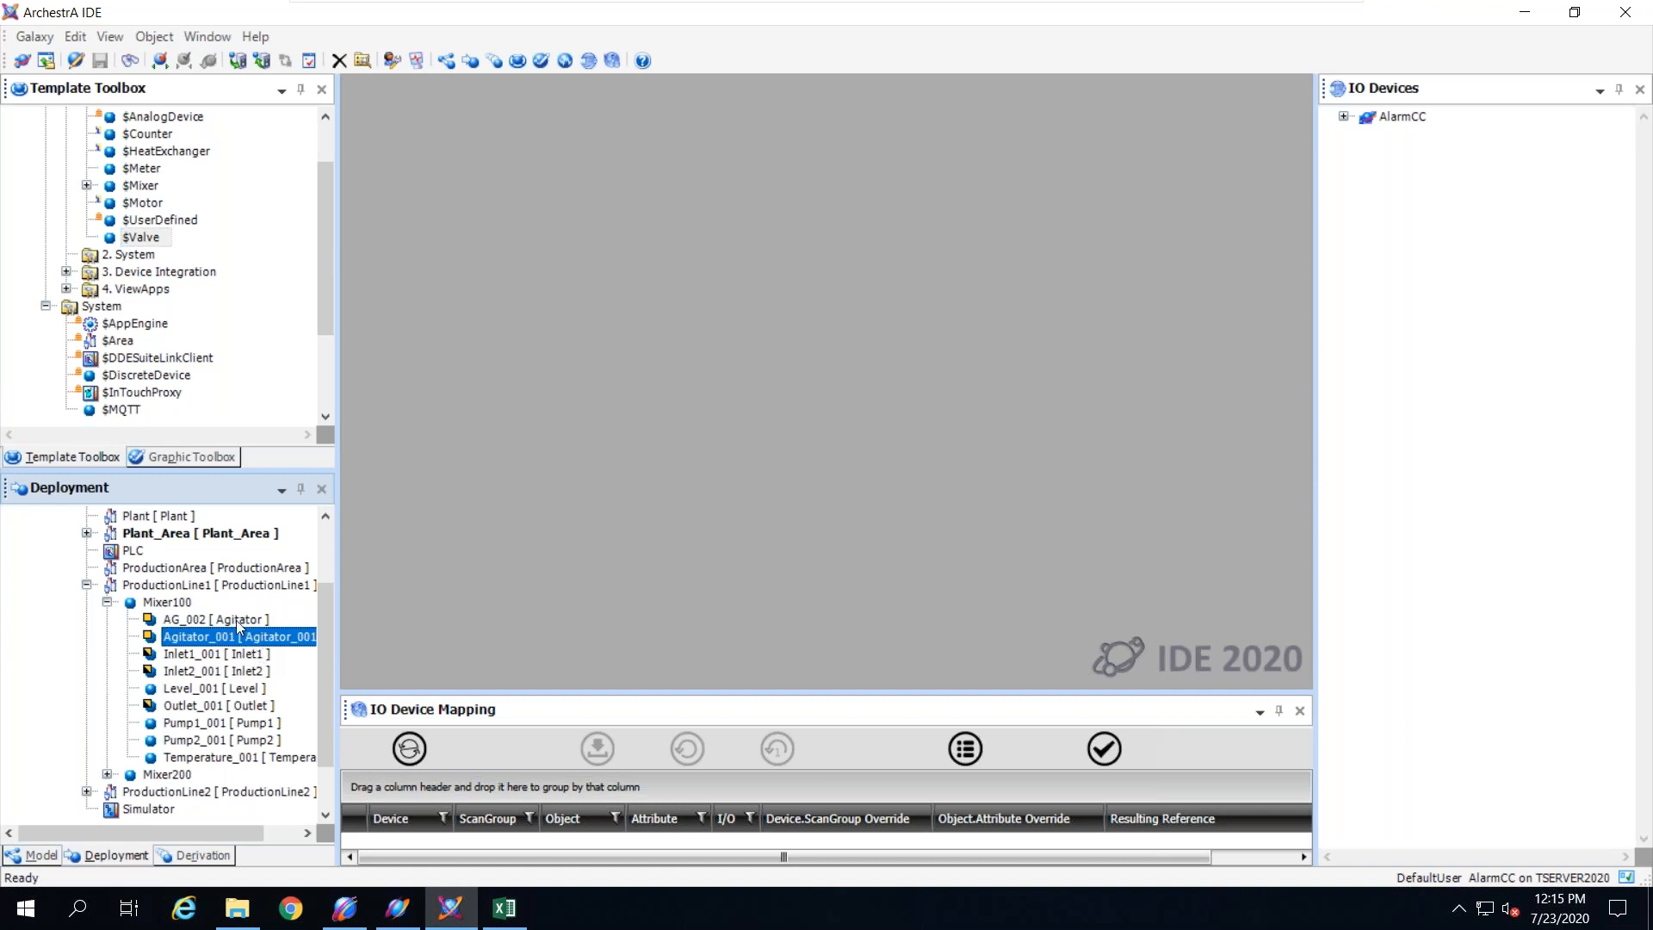
pyautogui.click(188, 622)
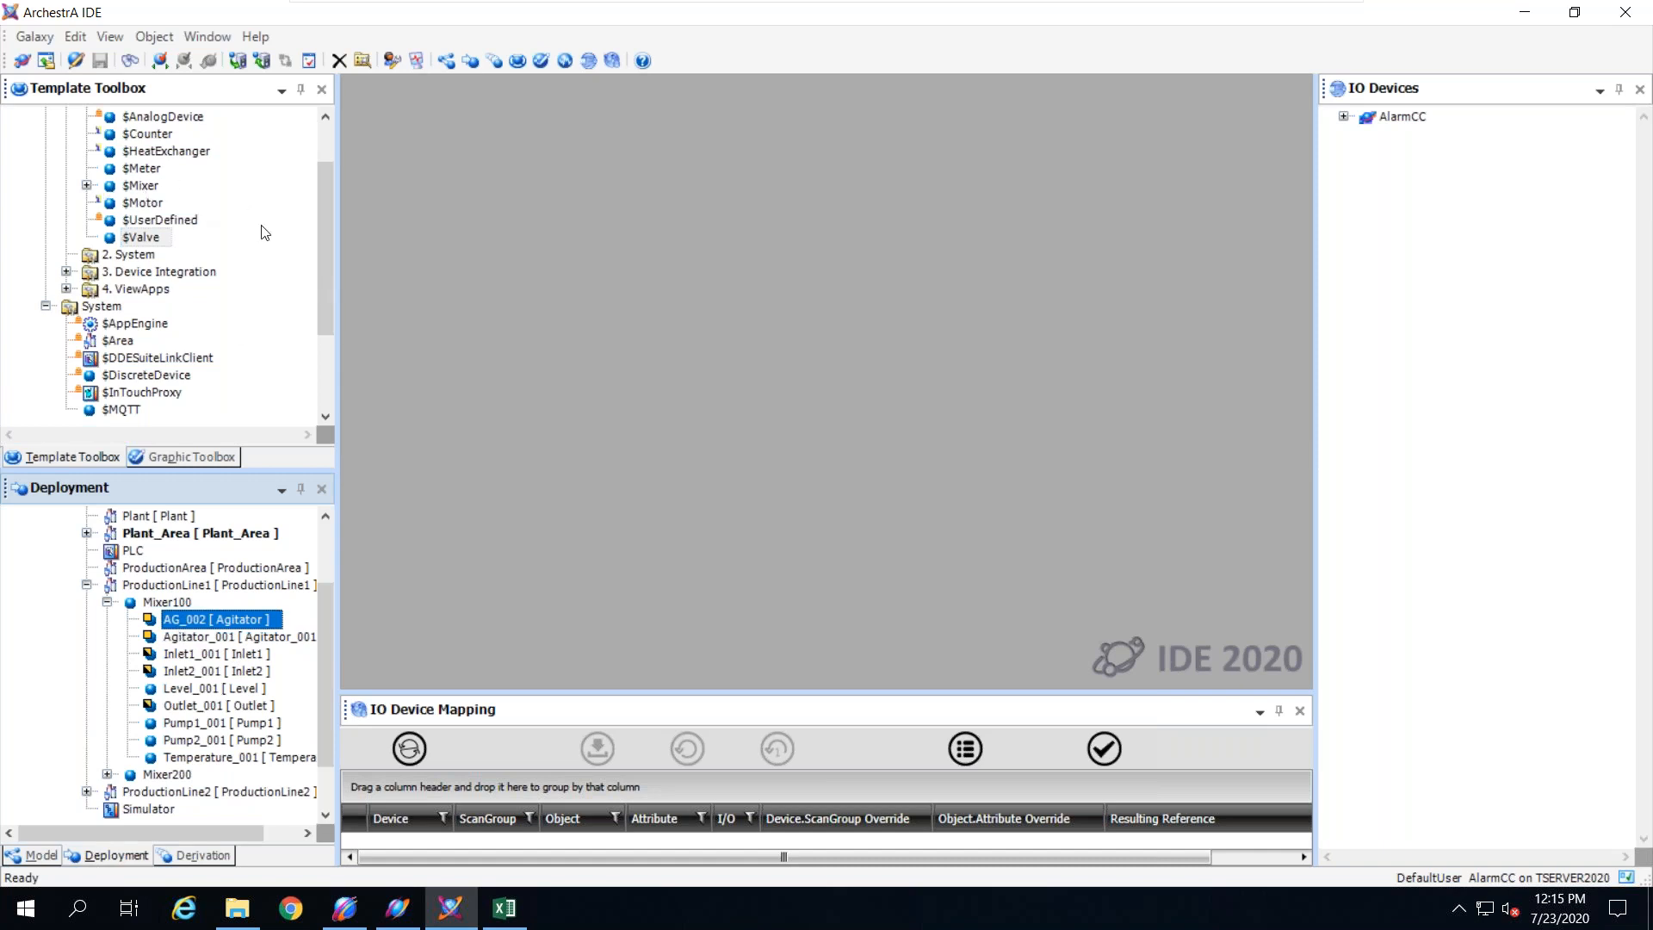
pyautogui.doubleClick(200, 620)
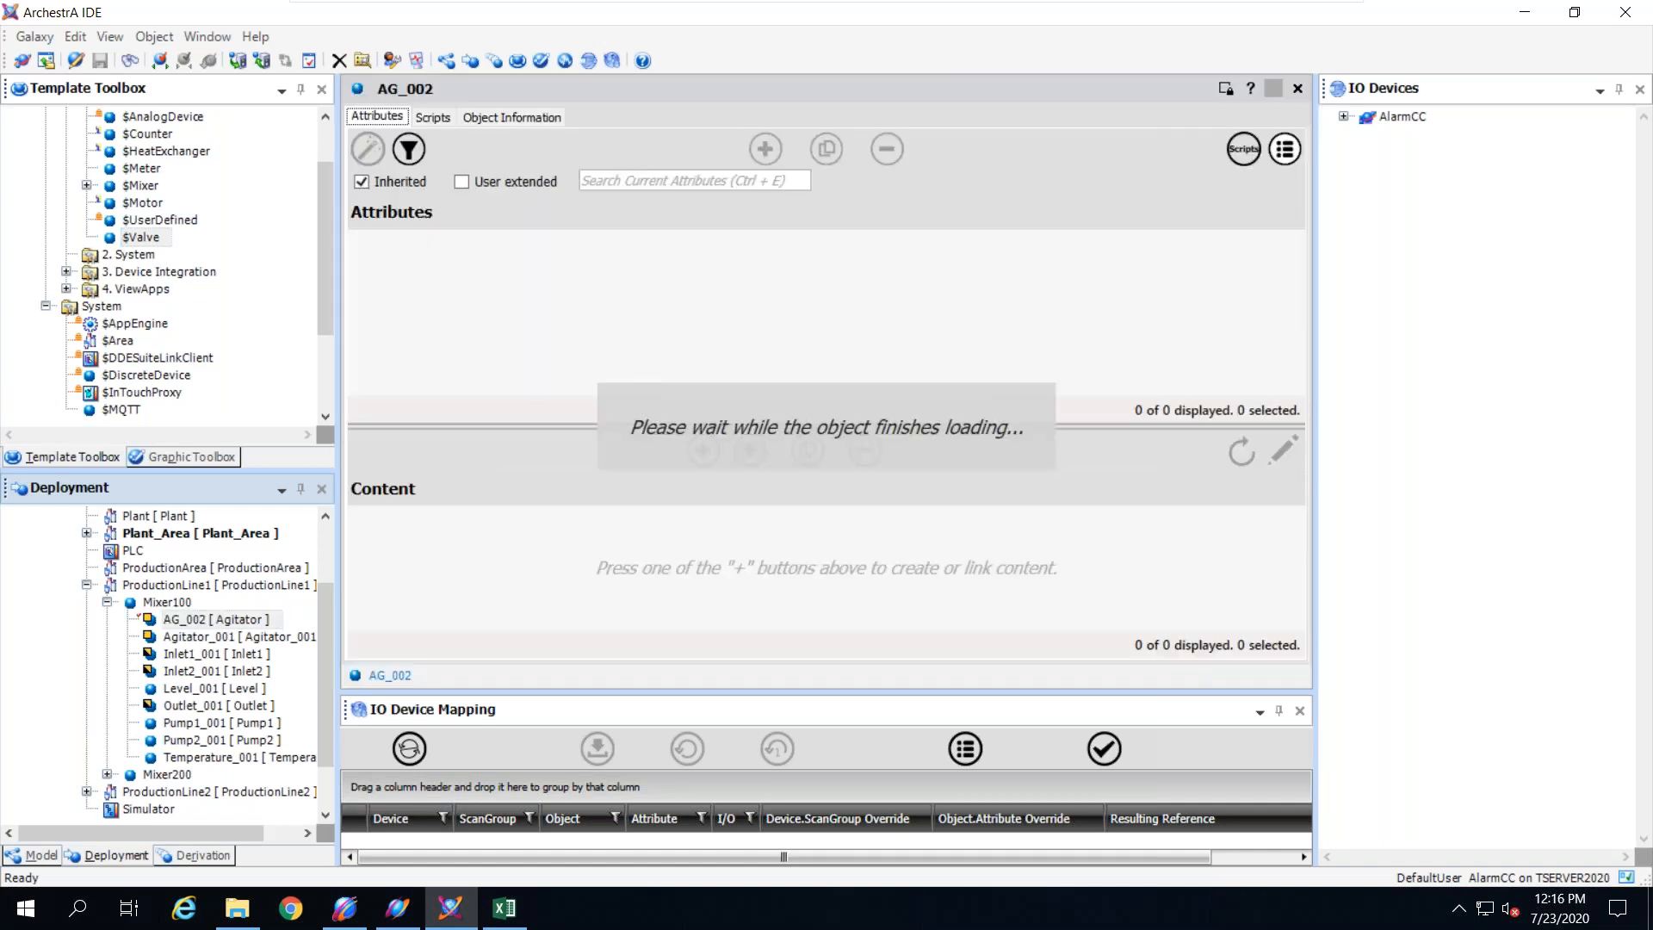
pyautogui.click(1297, 89)
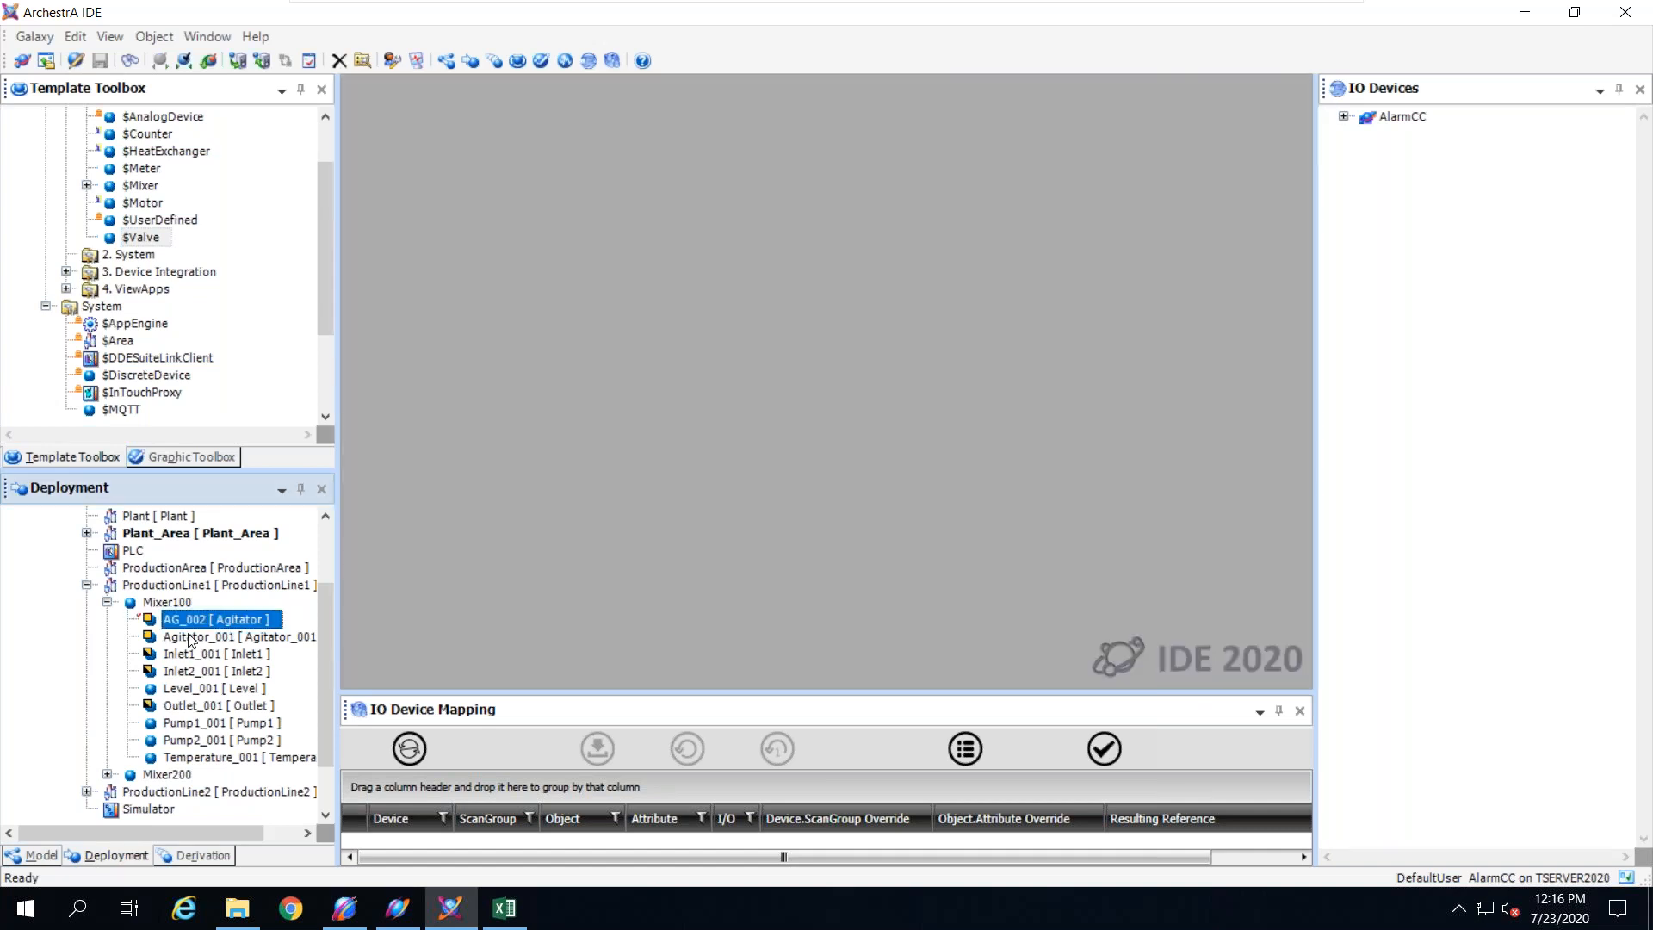
pyautogui.click(217, 638)
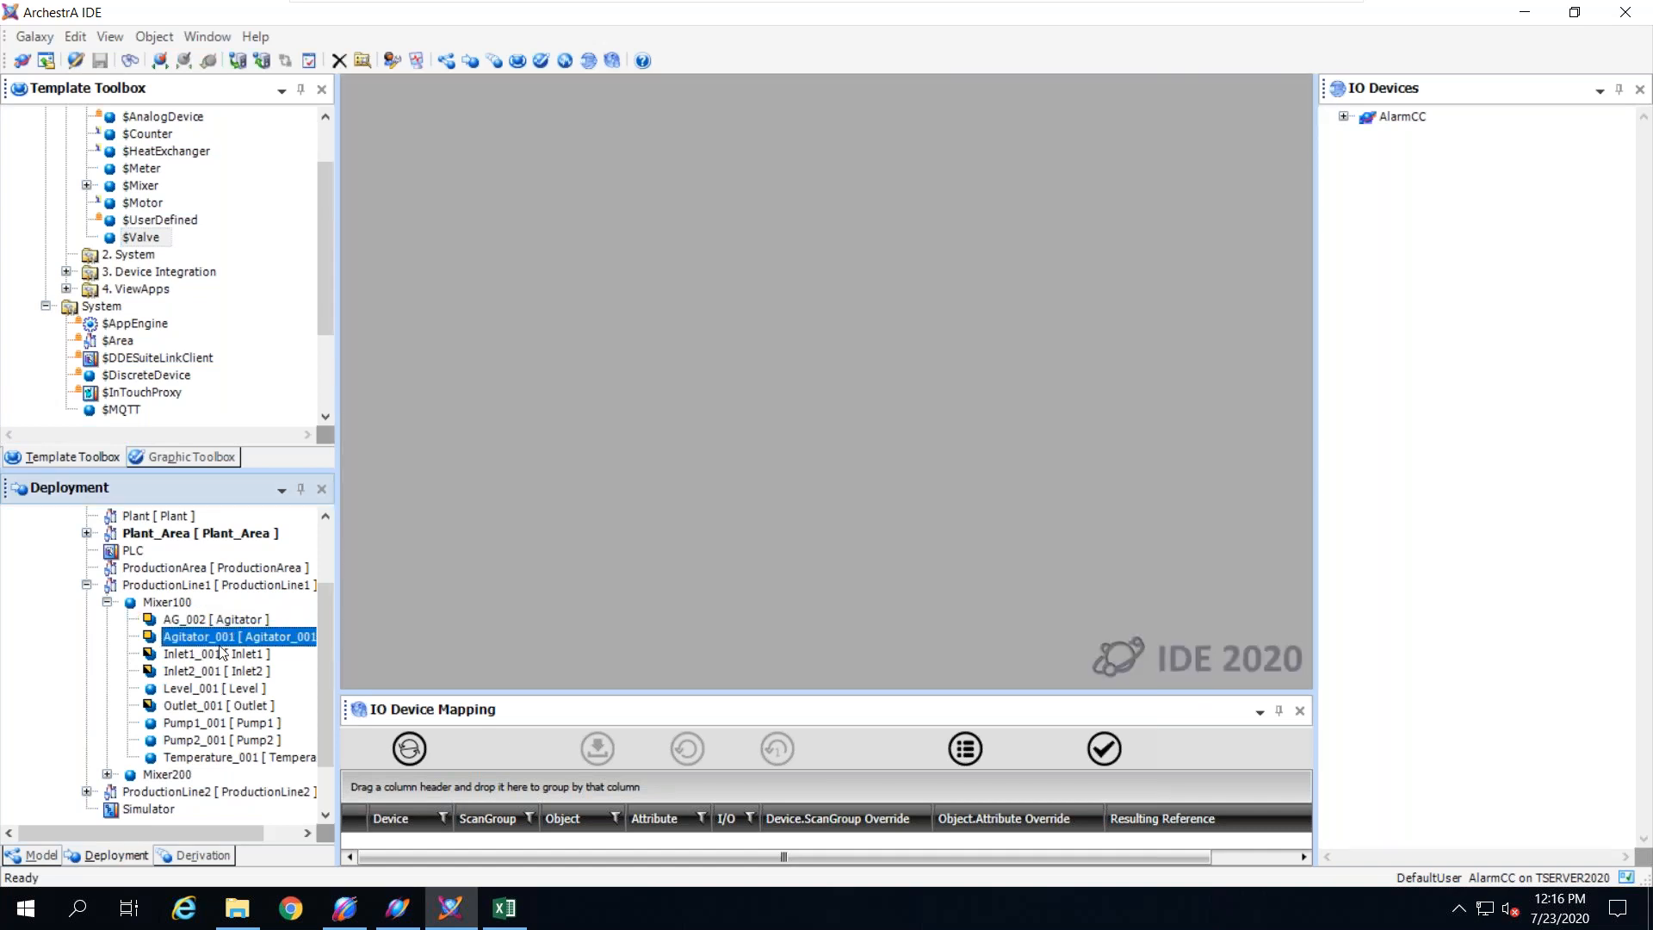
# Step: Switch to Excel and split column A of the Mixer100 sheet with Text to Columns, using comma as the only delimiter
pyautogui.click(509, 909)
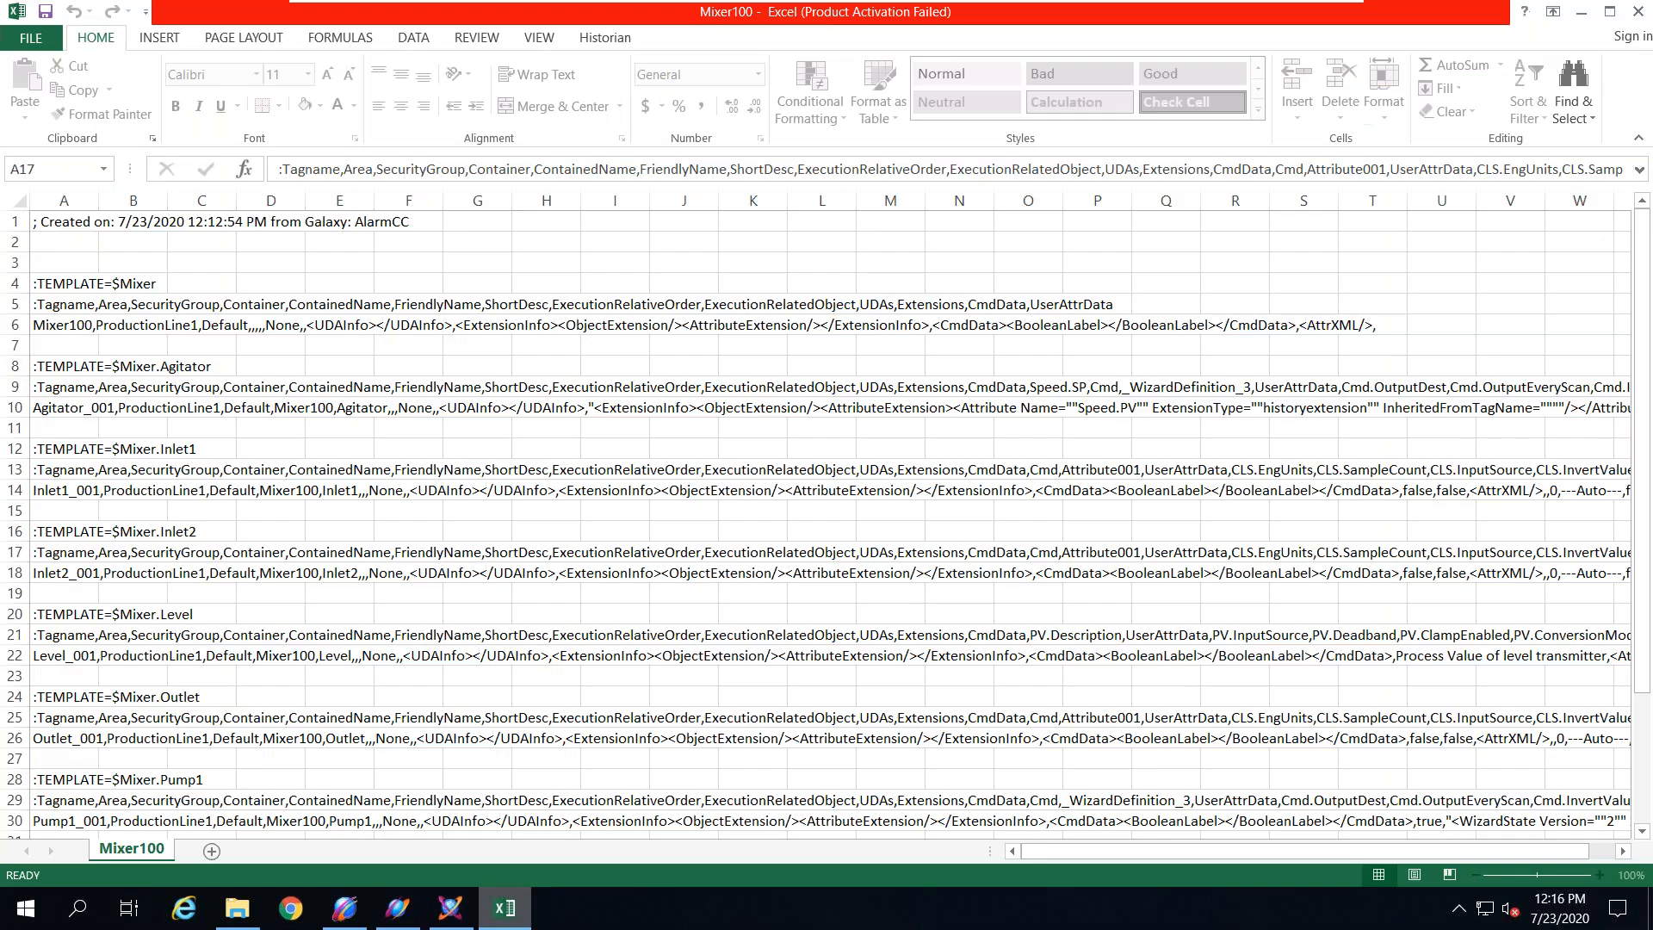
pyautogui.click(65, 201)
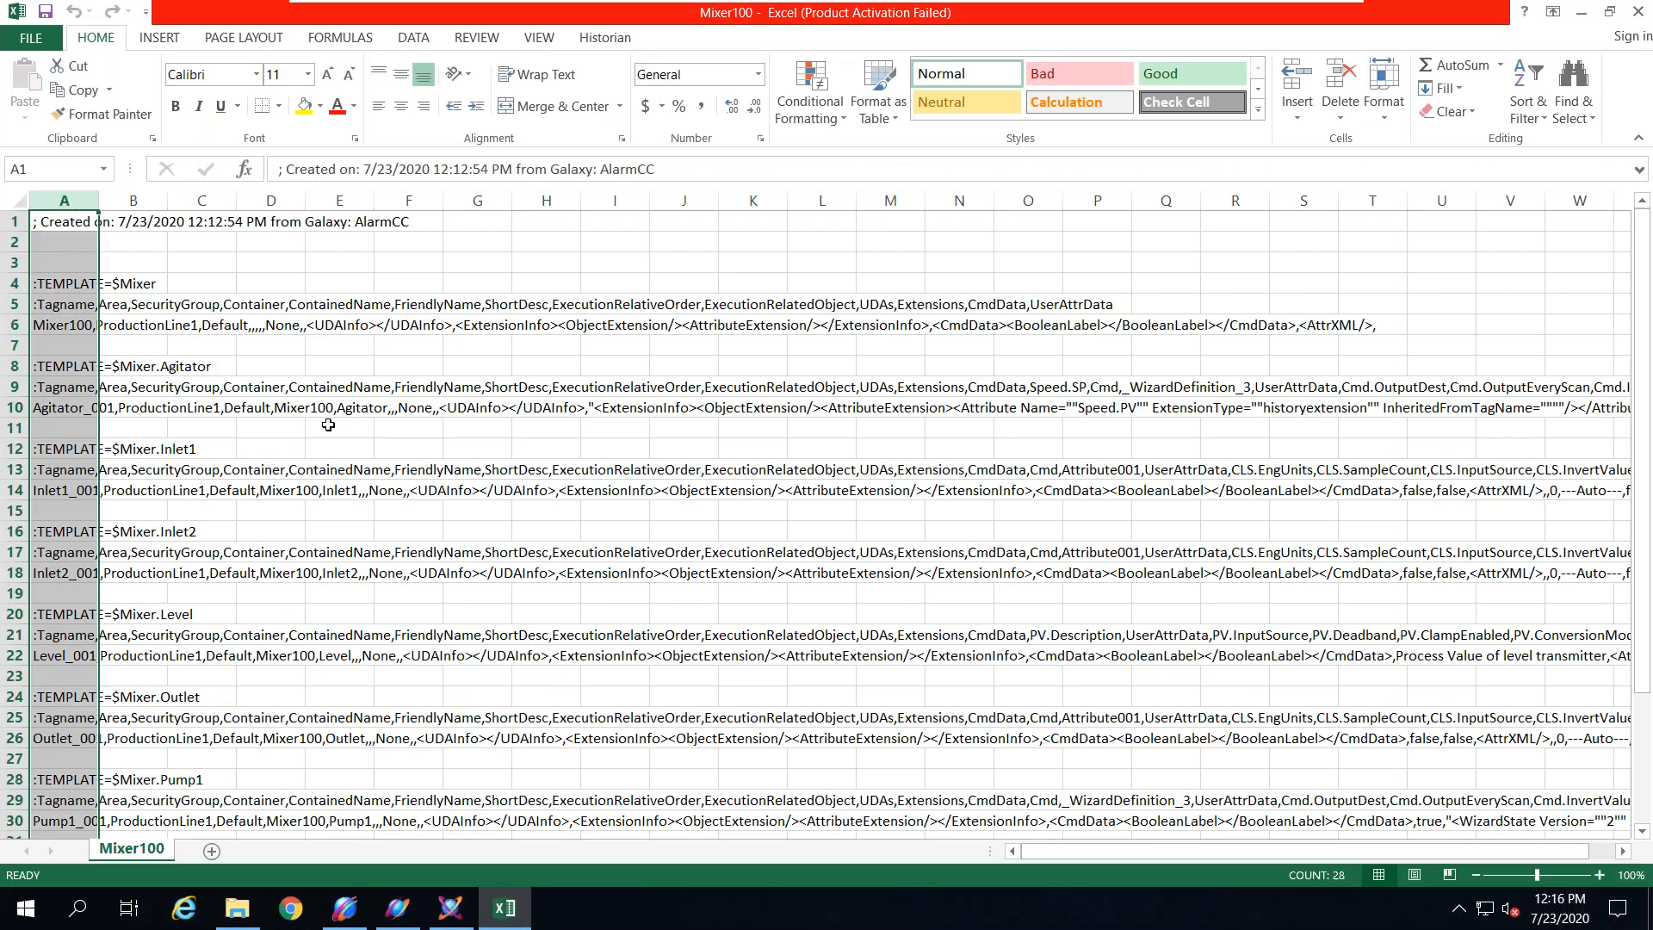
pyautogui.click(413, 39)
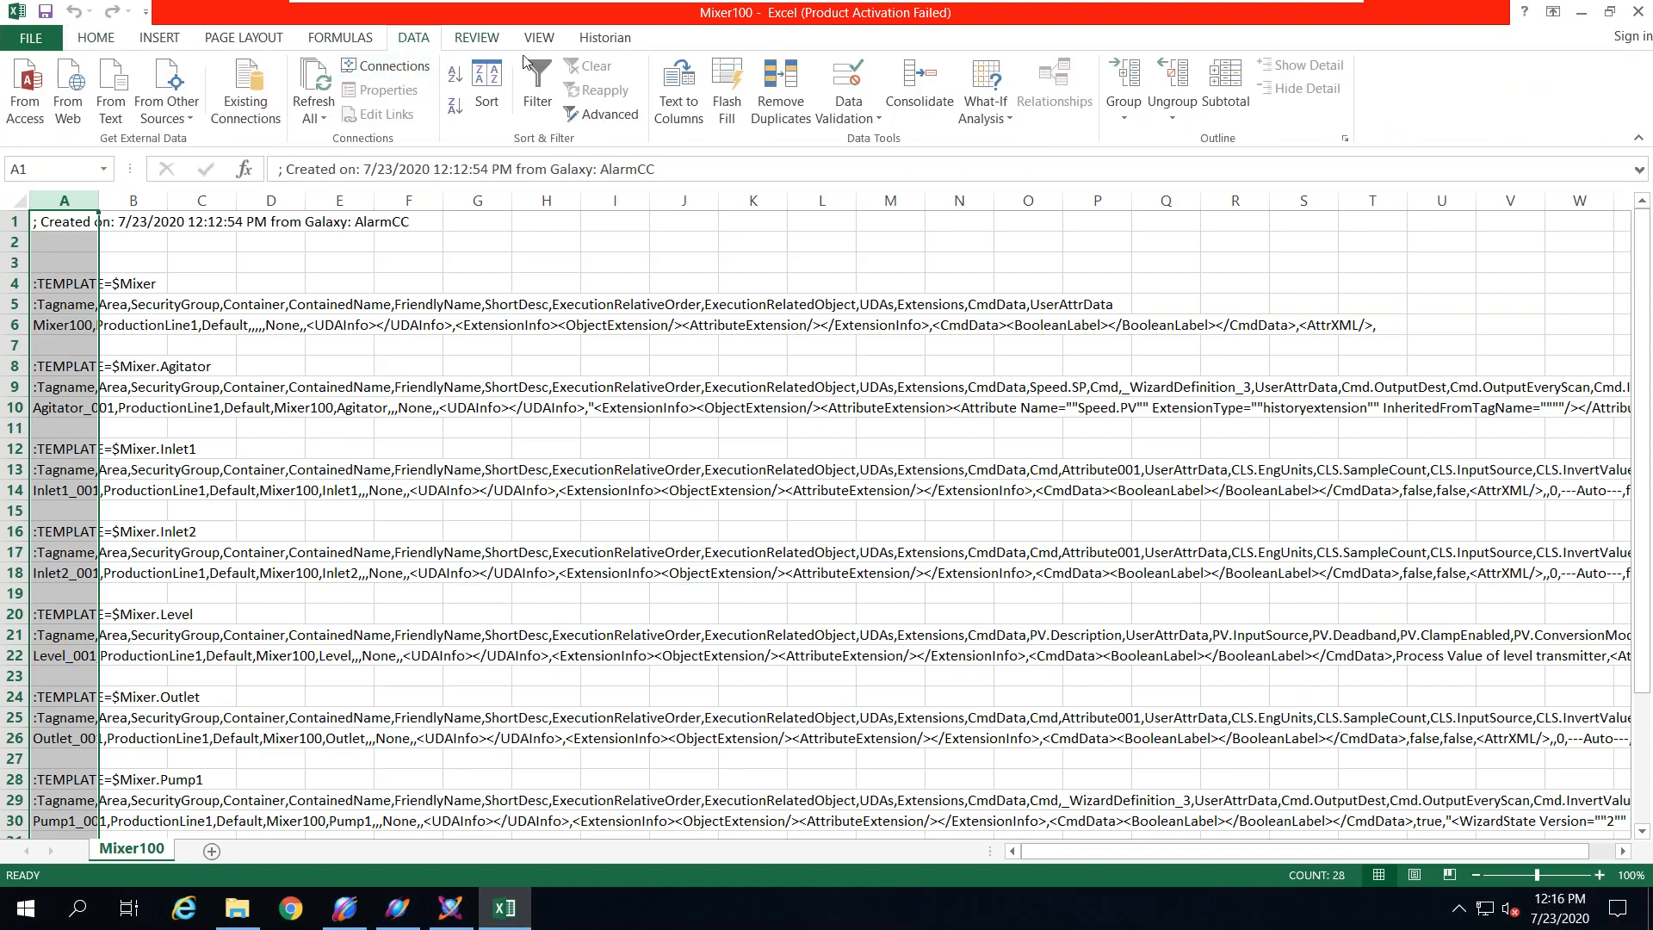
pyautogui.click(676, 86)
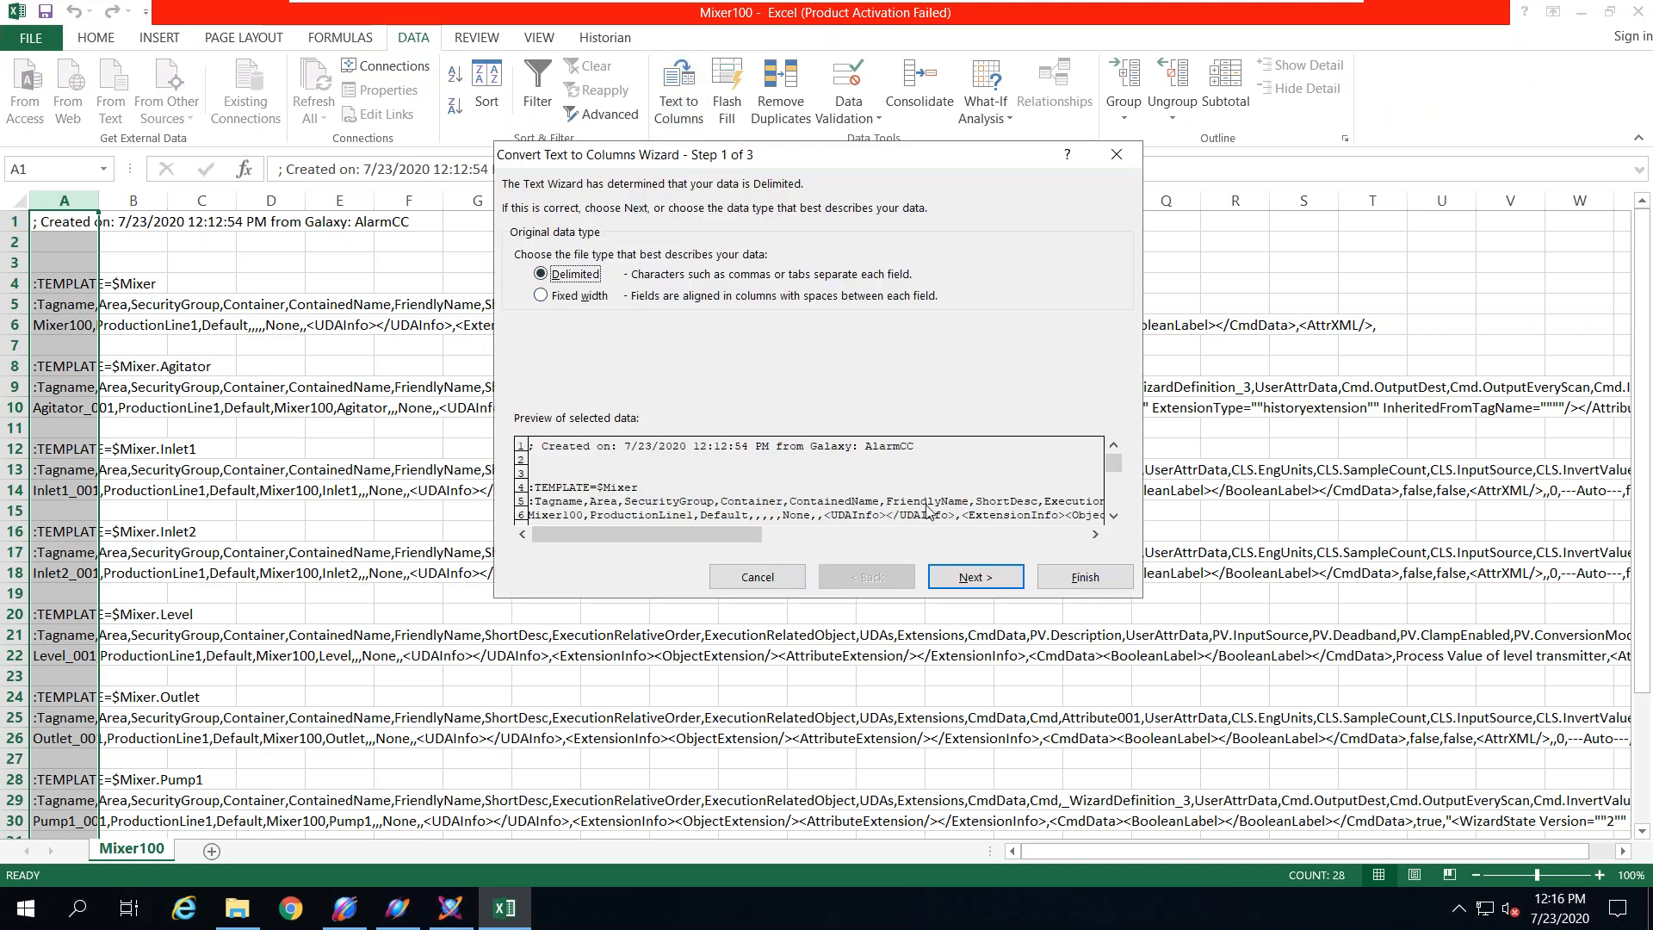
pyautogui.click(987, 586)
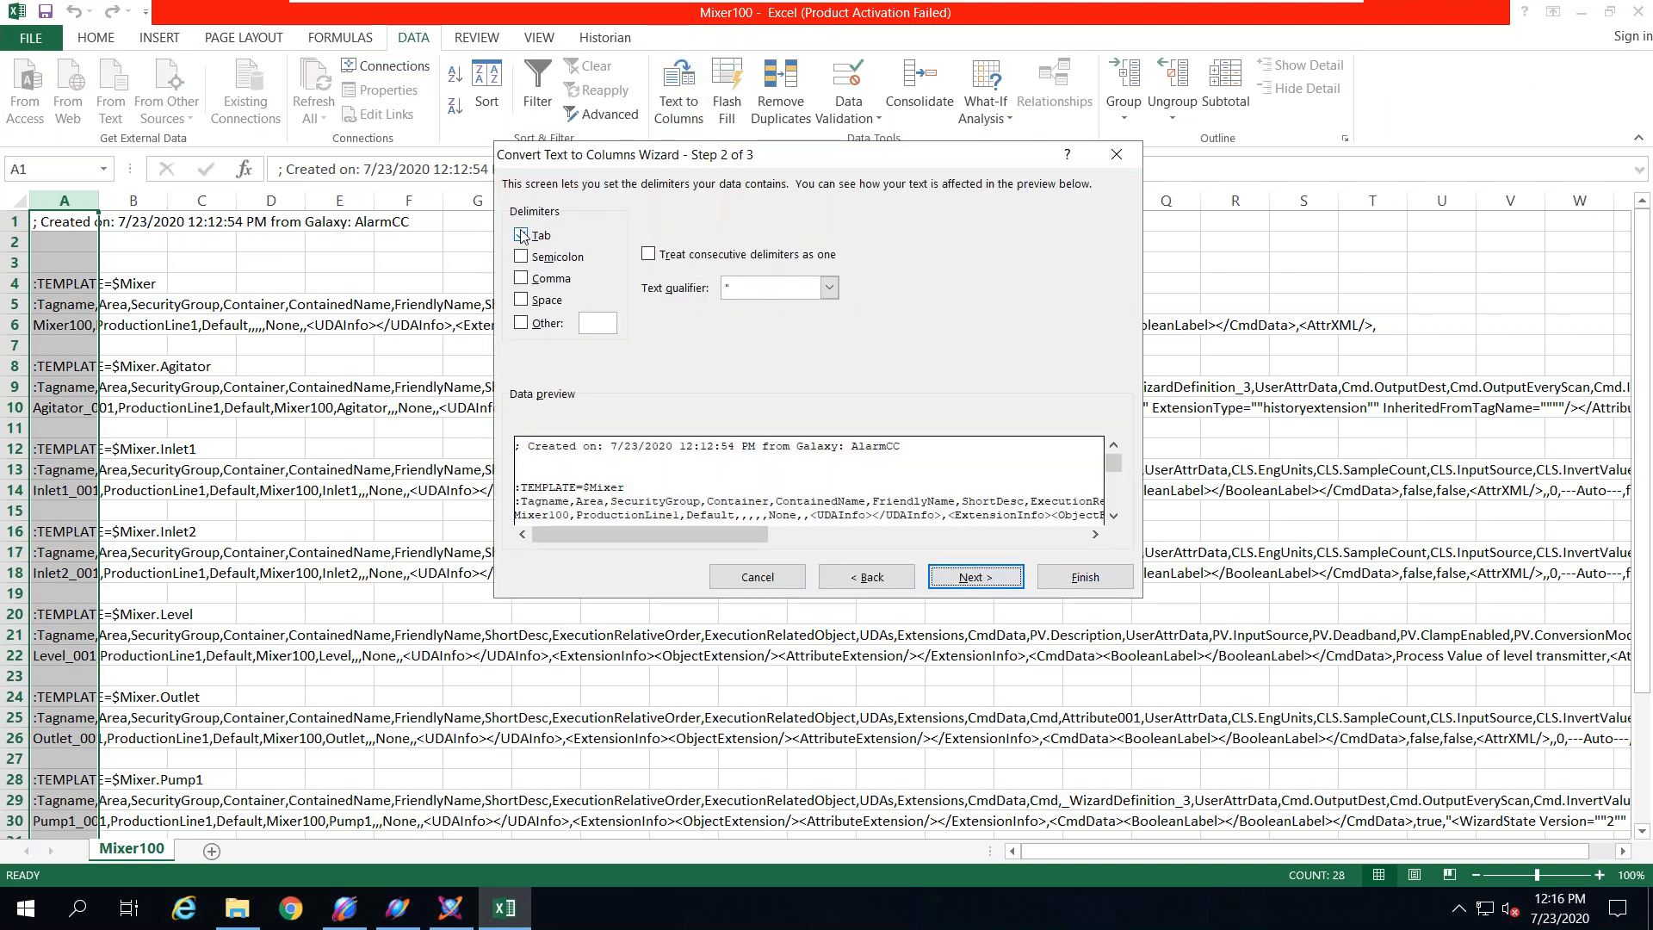
pyautogui.click(522, 278)
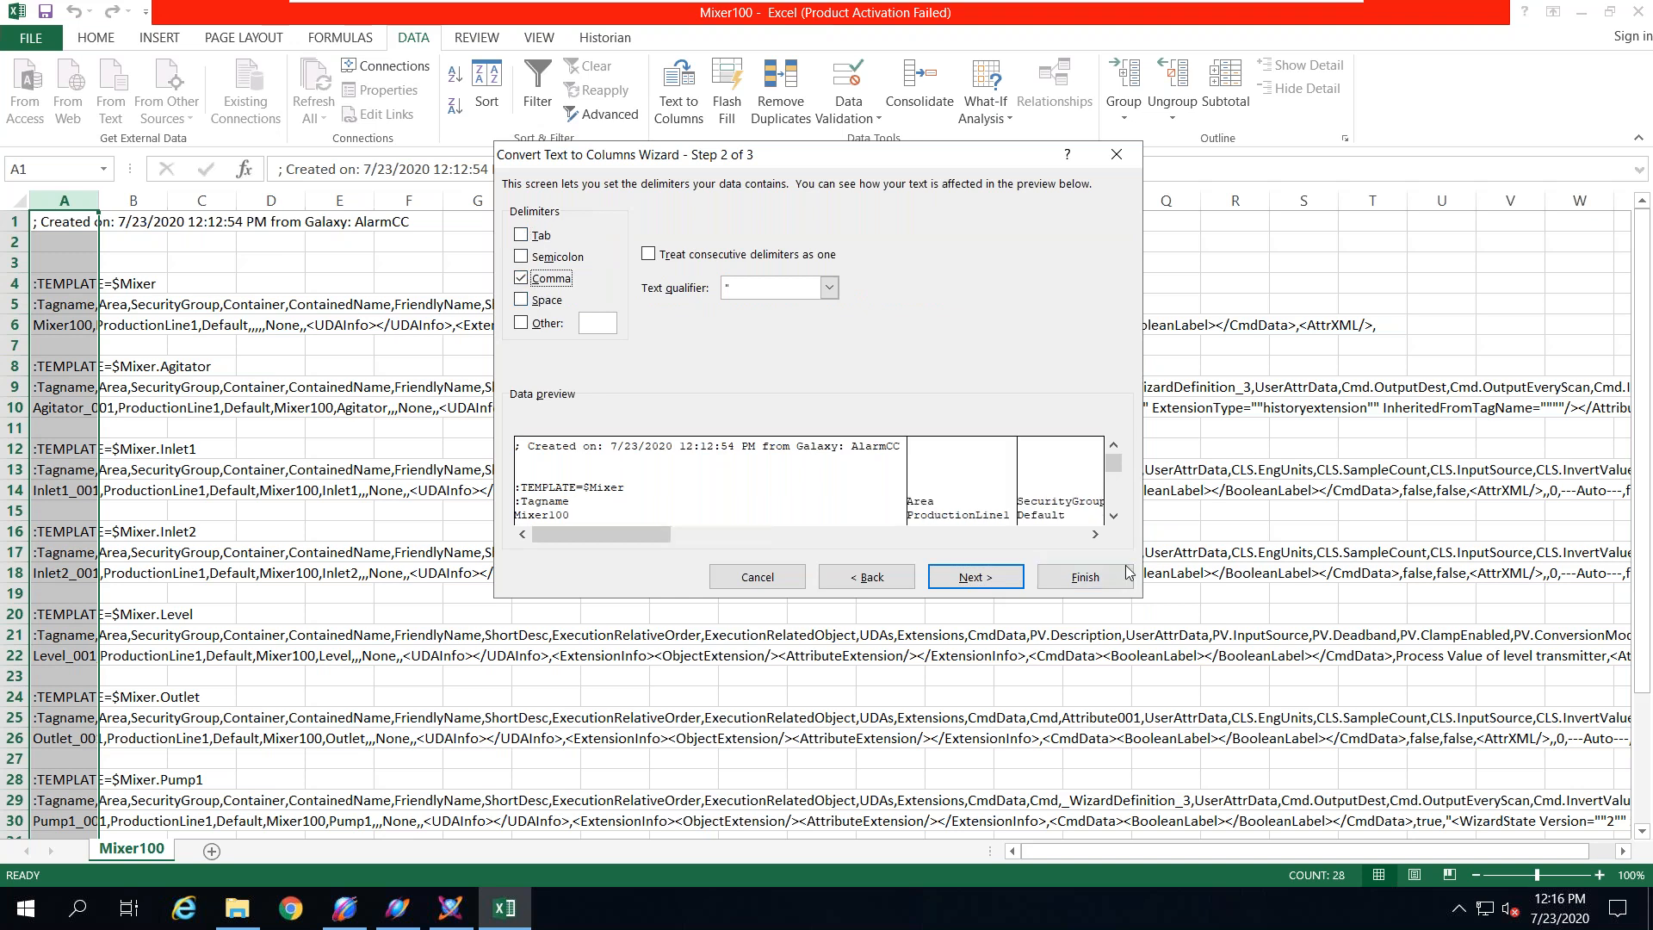
pyautogui.click(1085, 577)
# Step: Examine the split columns of the Mixer100 sheet, from the Tagname, Area and SecurityGroup fields to the Extensions field
pyautogui.click(354, 429)
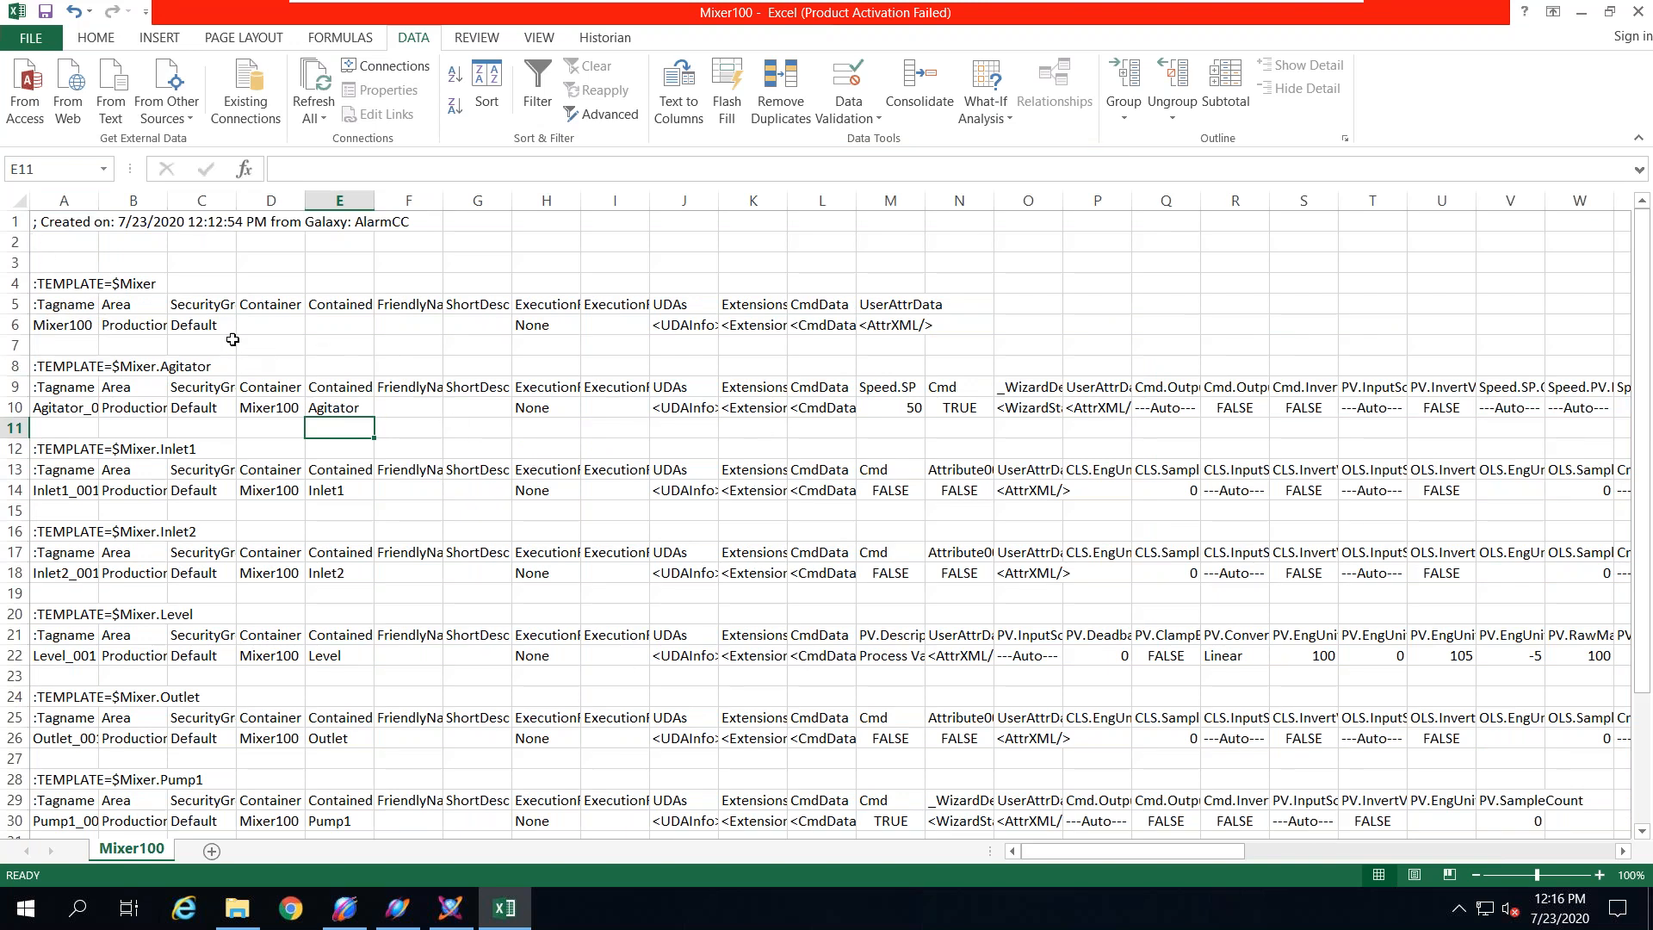
pyautogui.click(86, 327)
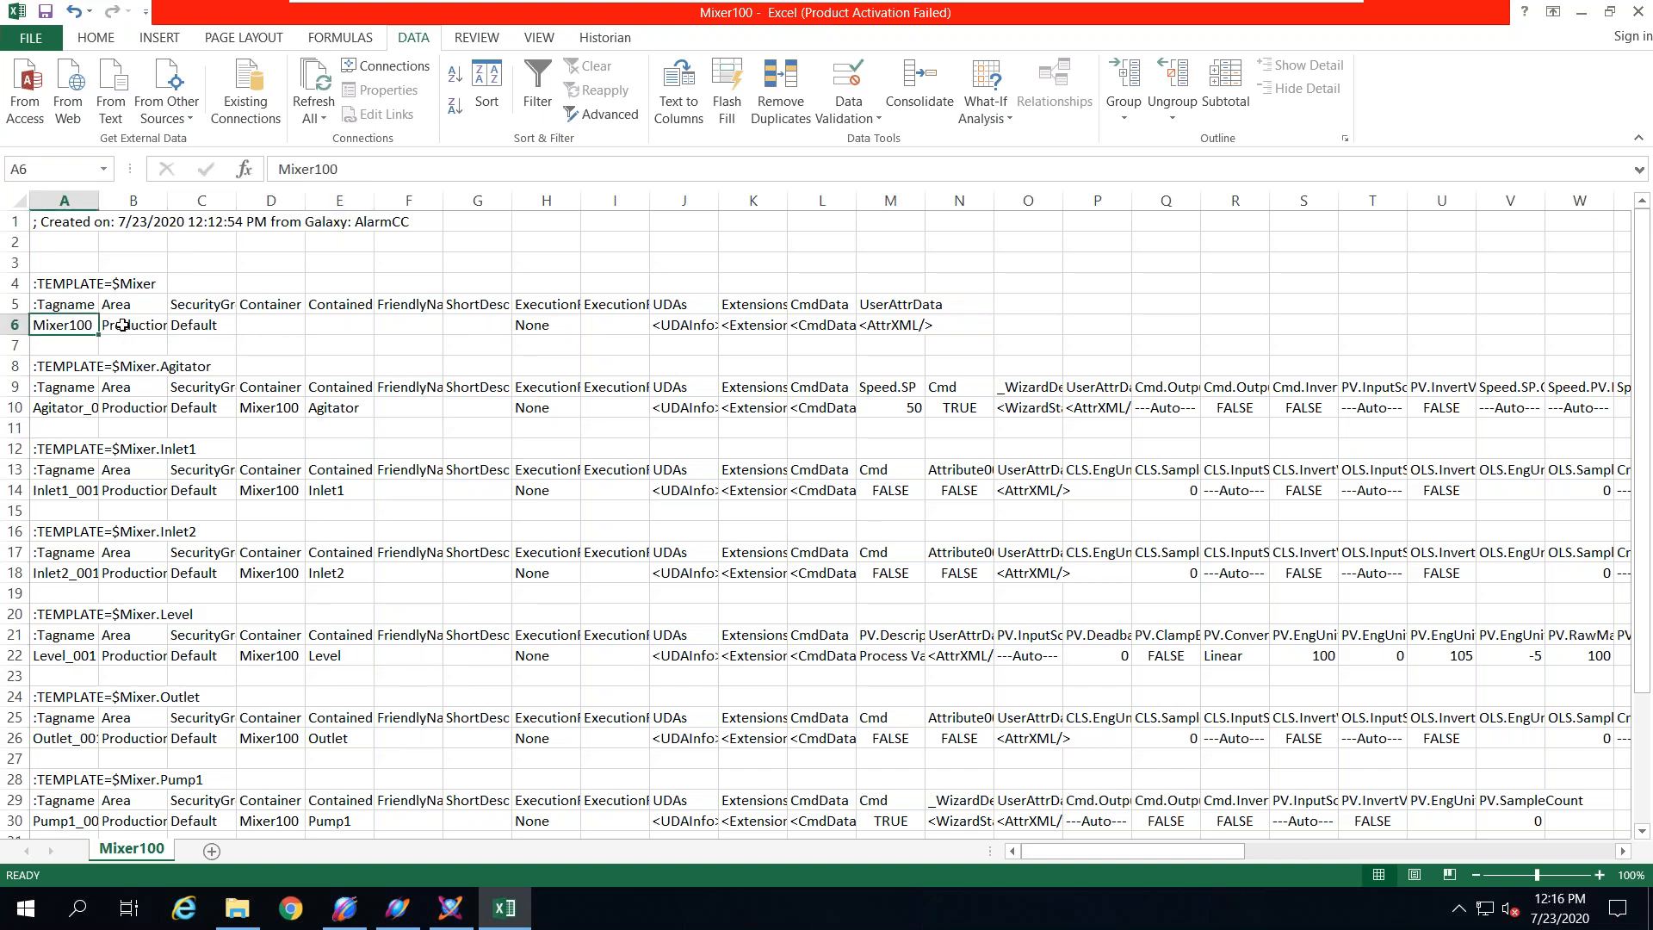
pyautogui.click(69, 306)
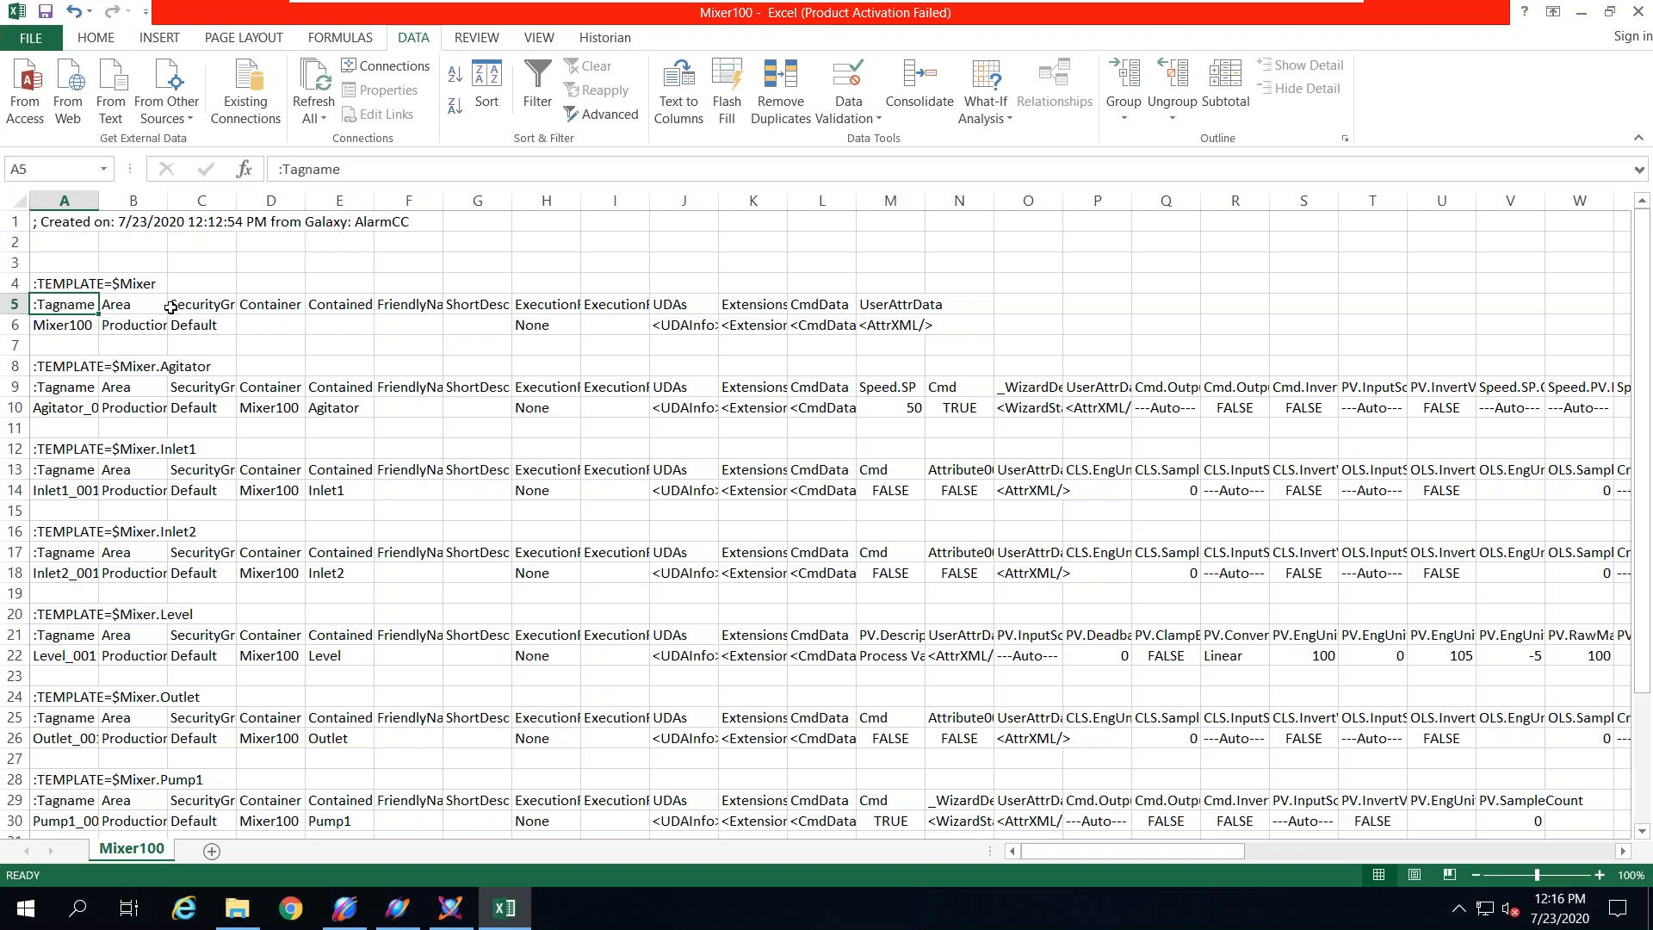
pyautogui.click(131, 312)
pyautogui.click(229, 320)
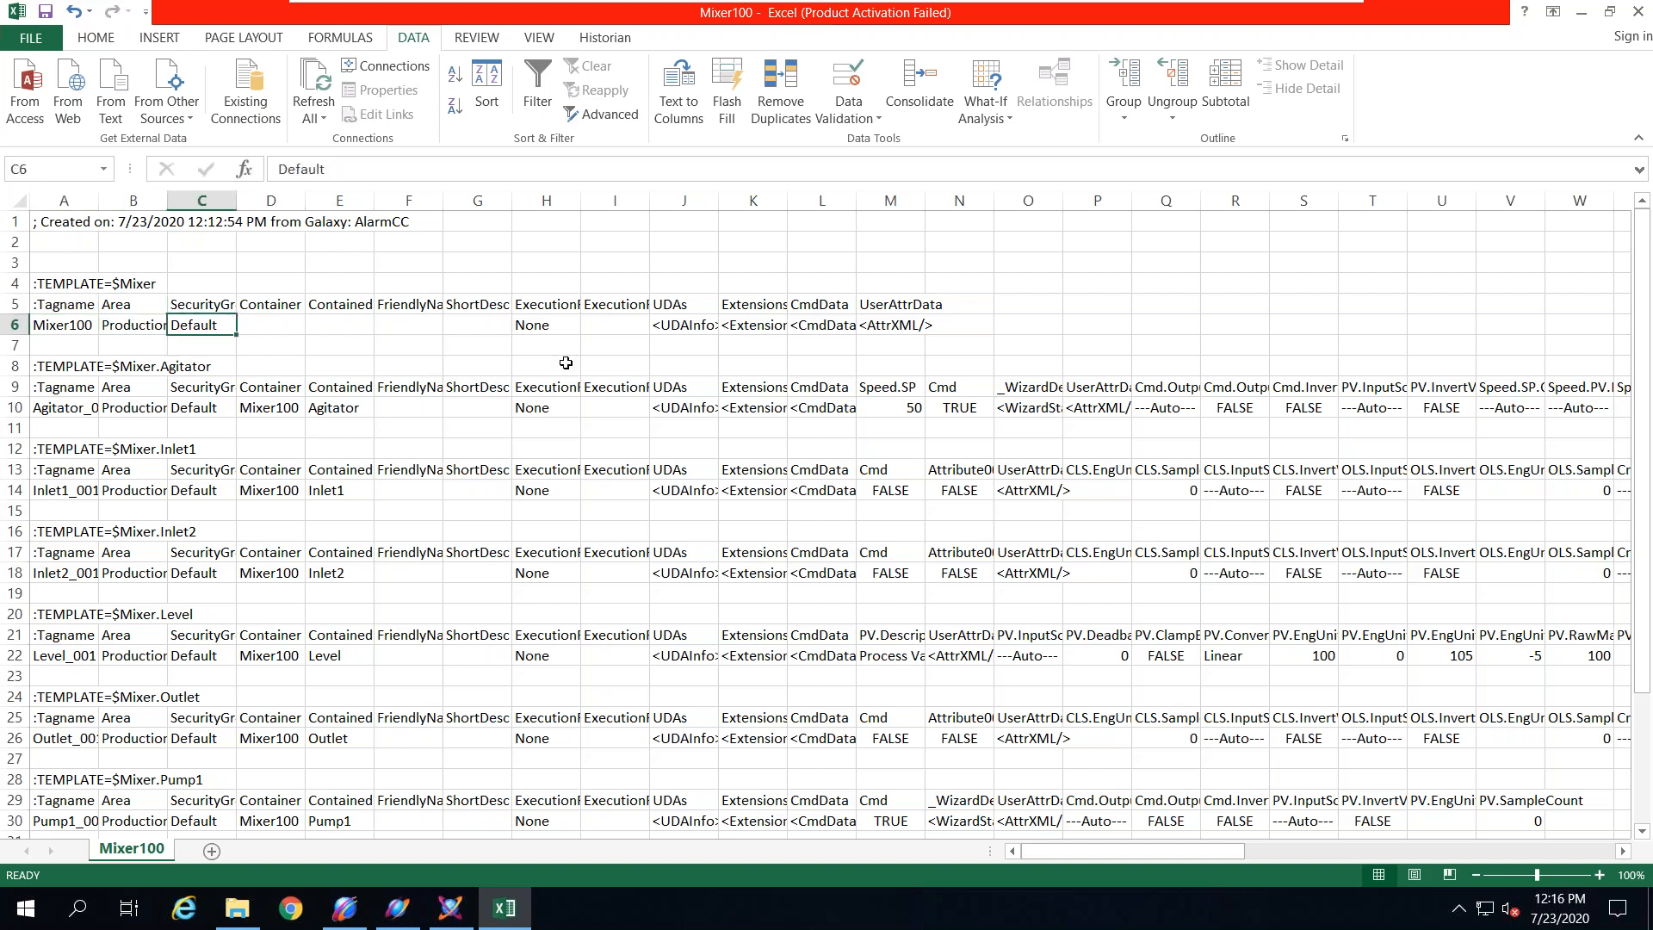
pyautogui.click(810, 403)
pyautogui.click(741, 554)
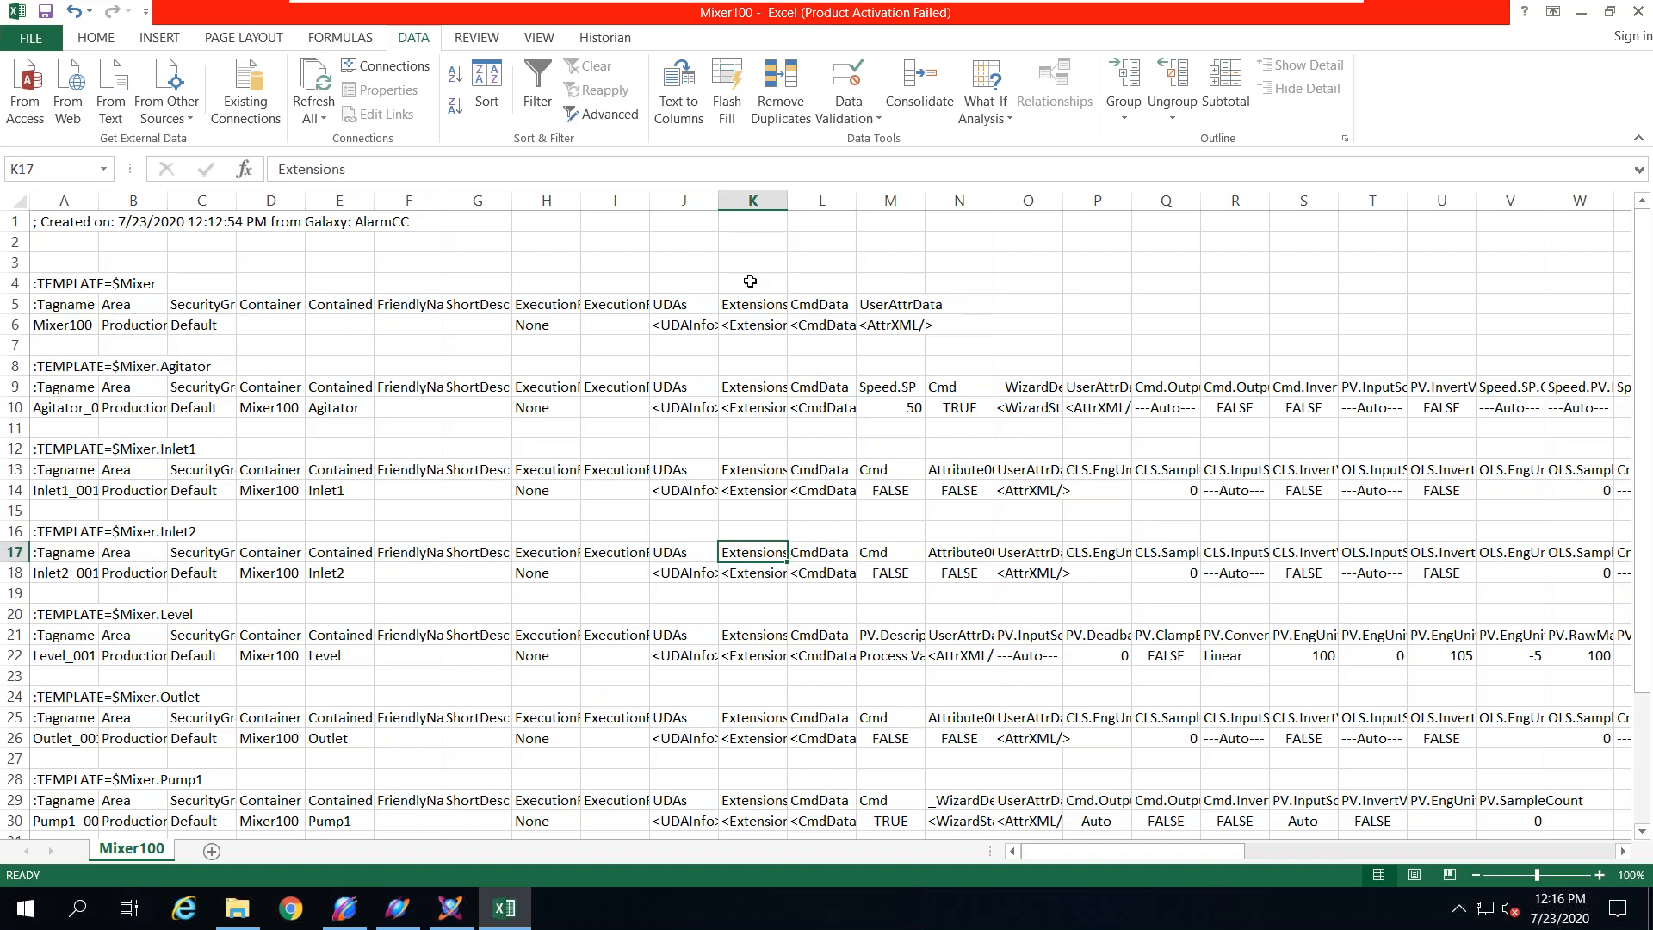
pyautogui.click(1079, 277)
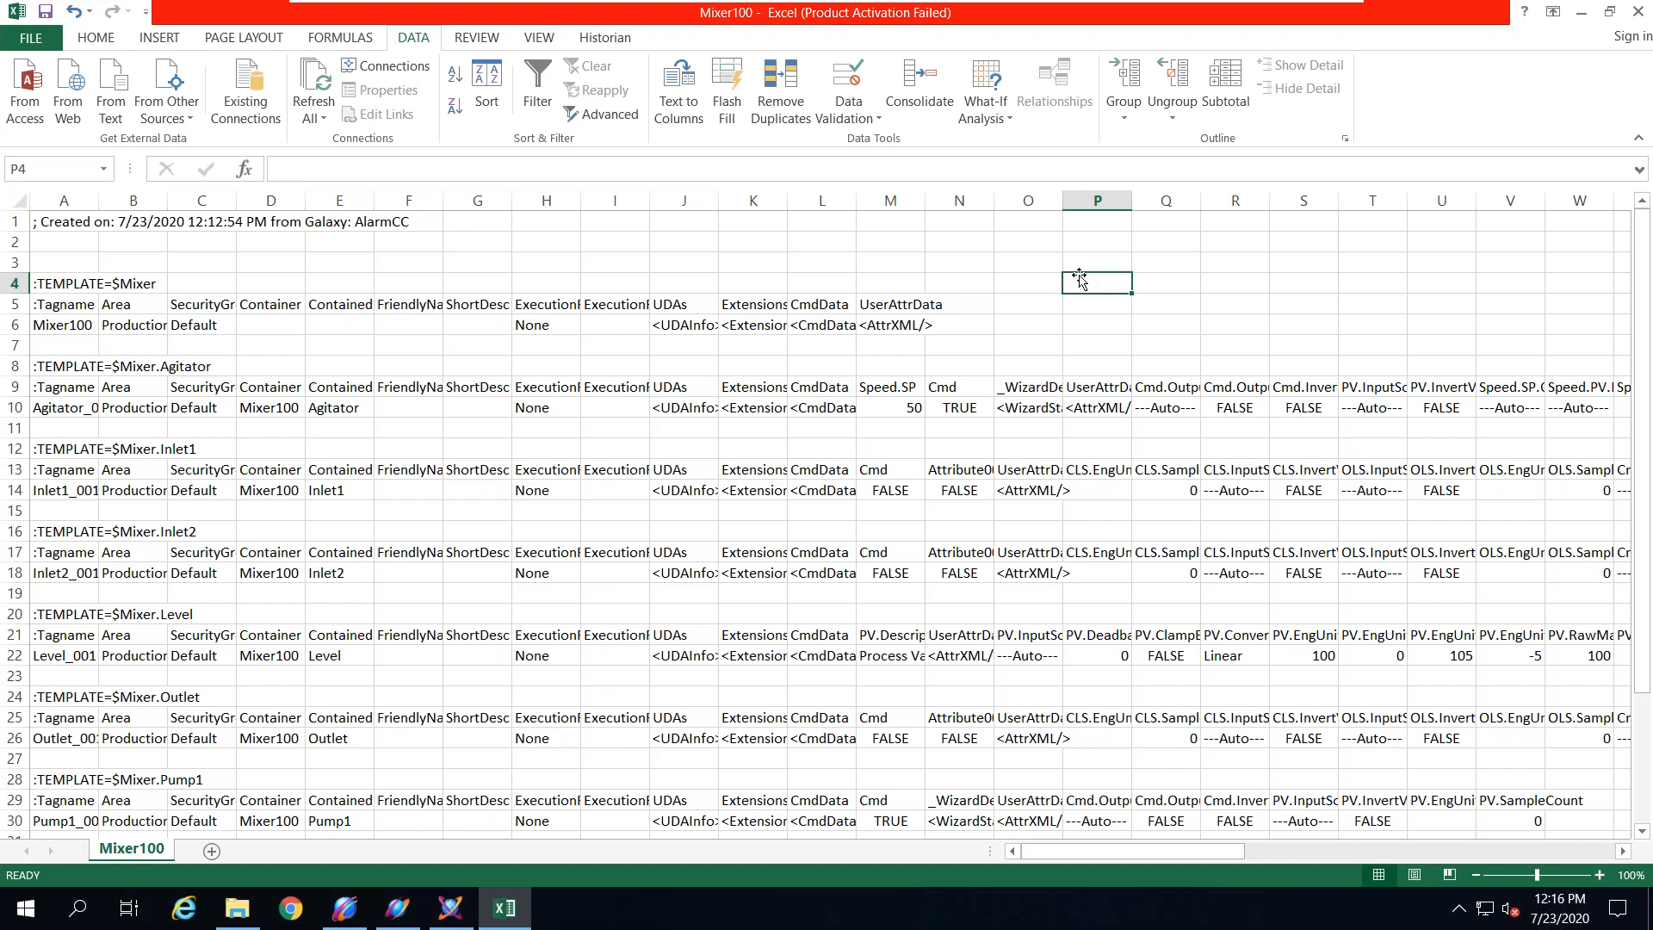
# Step: Replace every occurrence of Mixer100 with Mixer500 in the sheet
pyautogui.hotkey('ctrl', 'f')
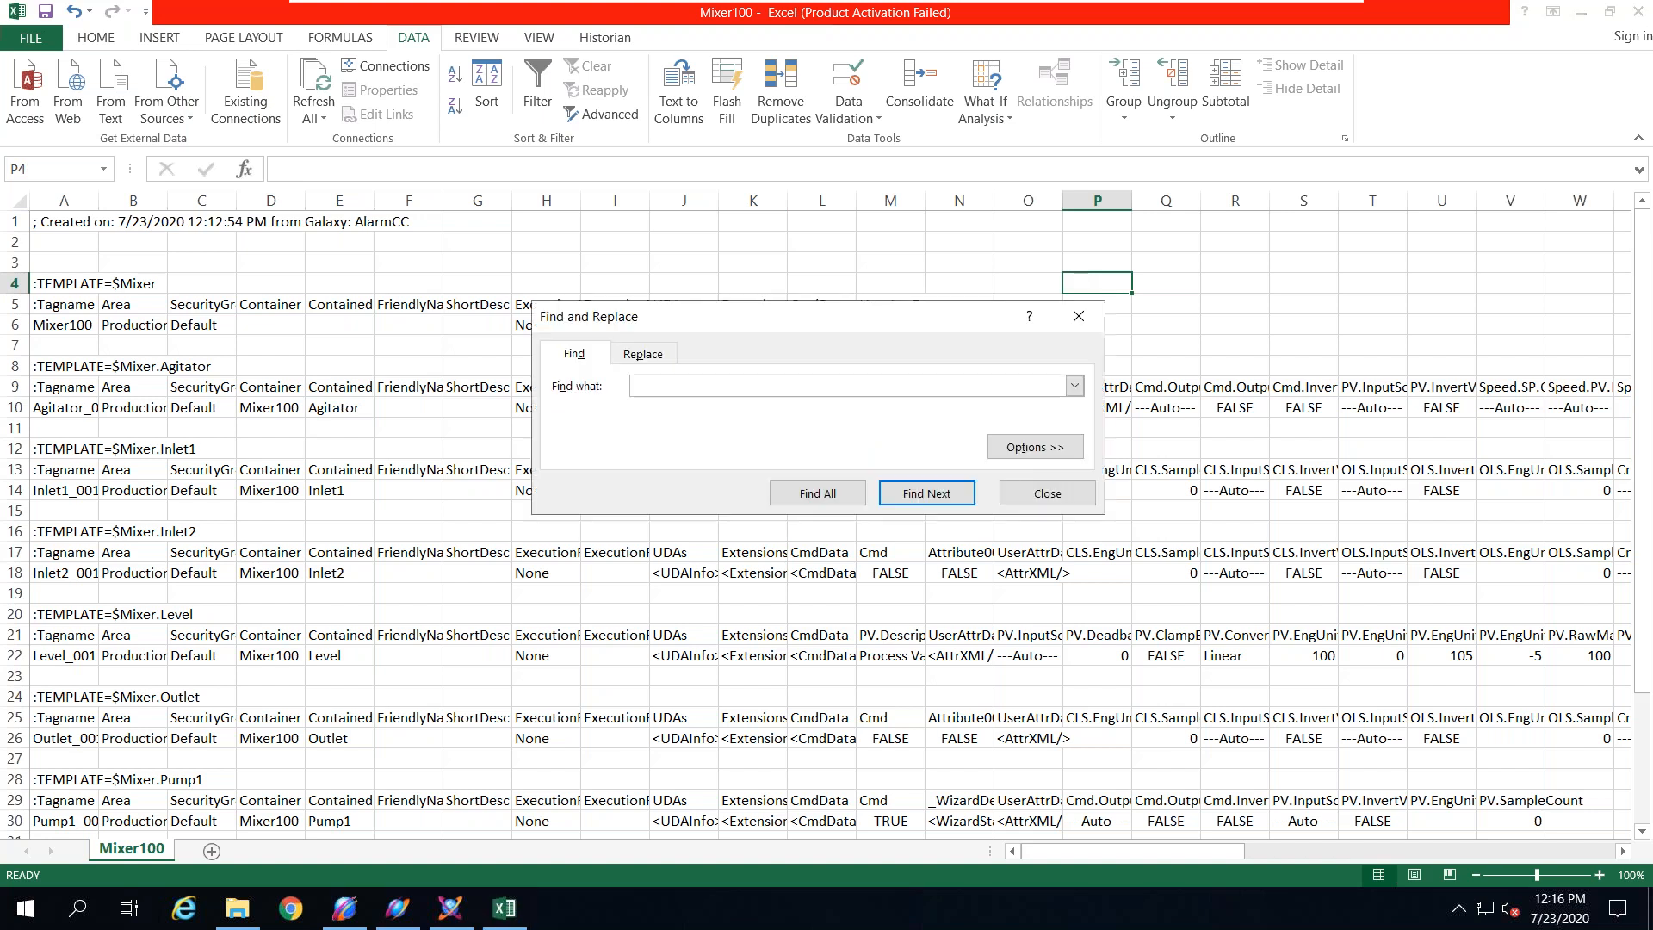
pyautogui.click(644, 354)
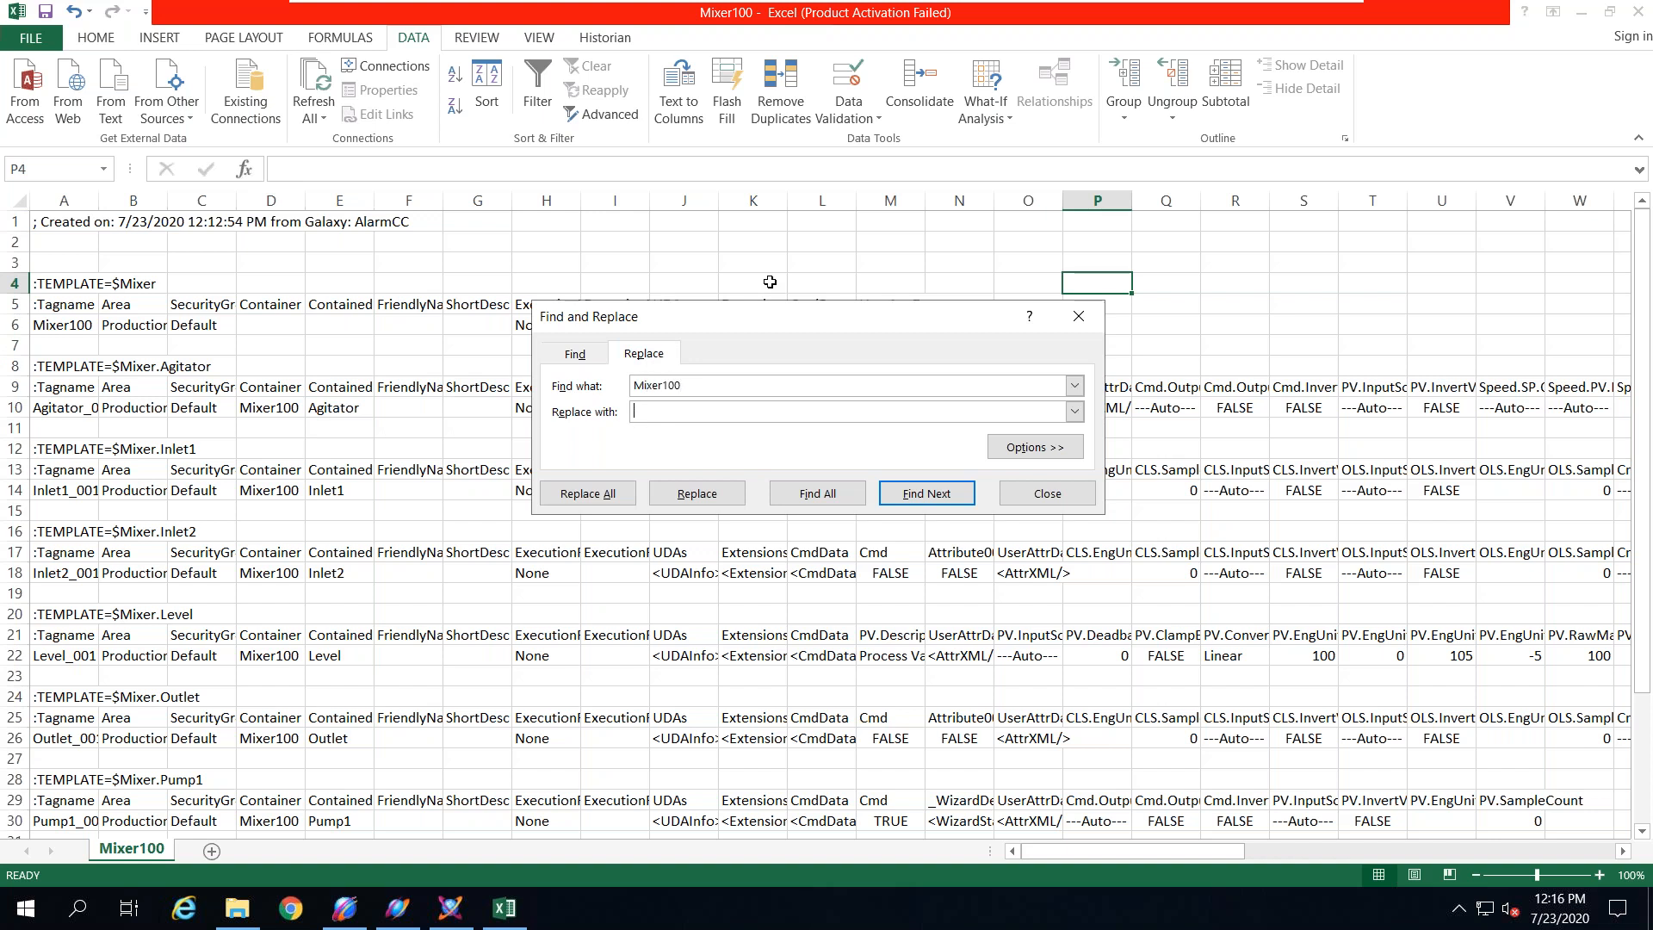
pyautogui.write('Mixer500')
pyautogui.click(708, 506)
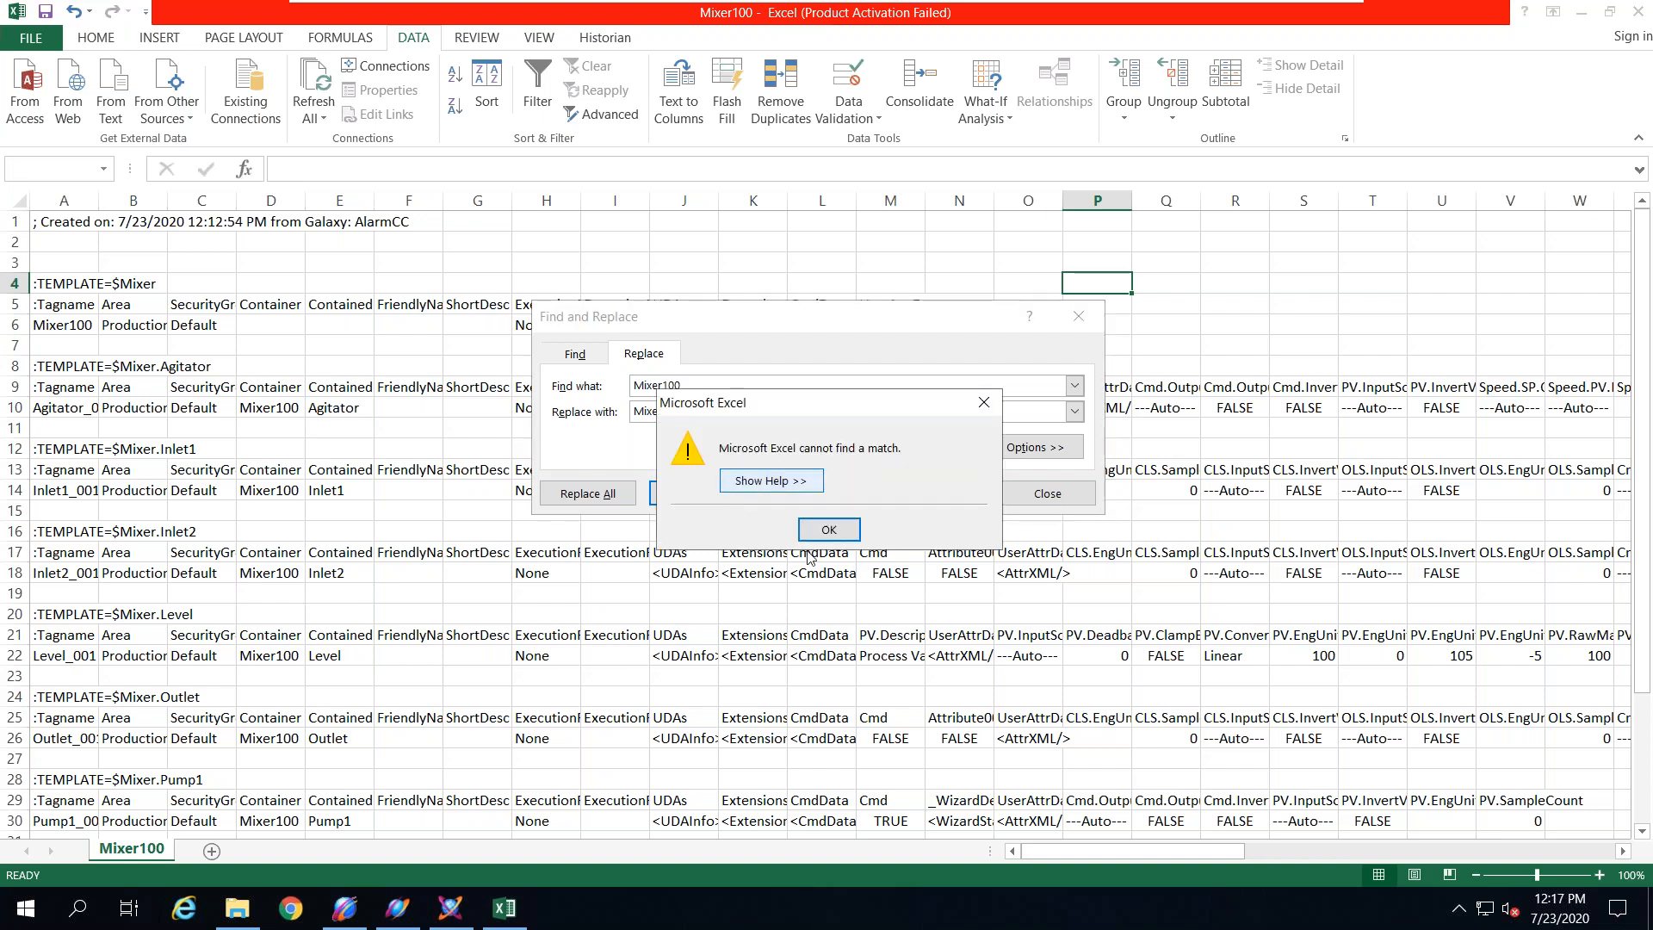
pyautogui.click(831, 530)
pyautogui.click(588, 494)
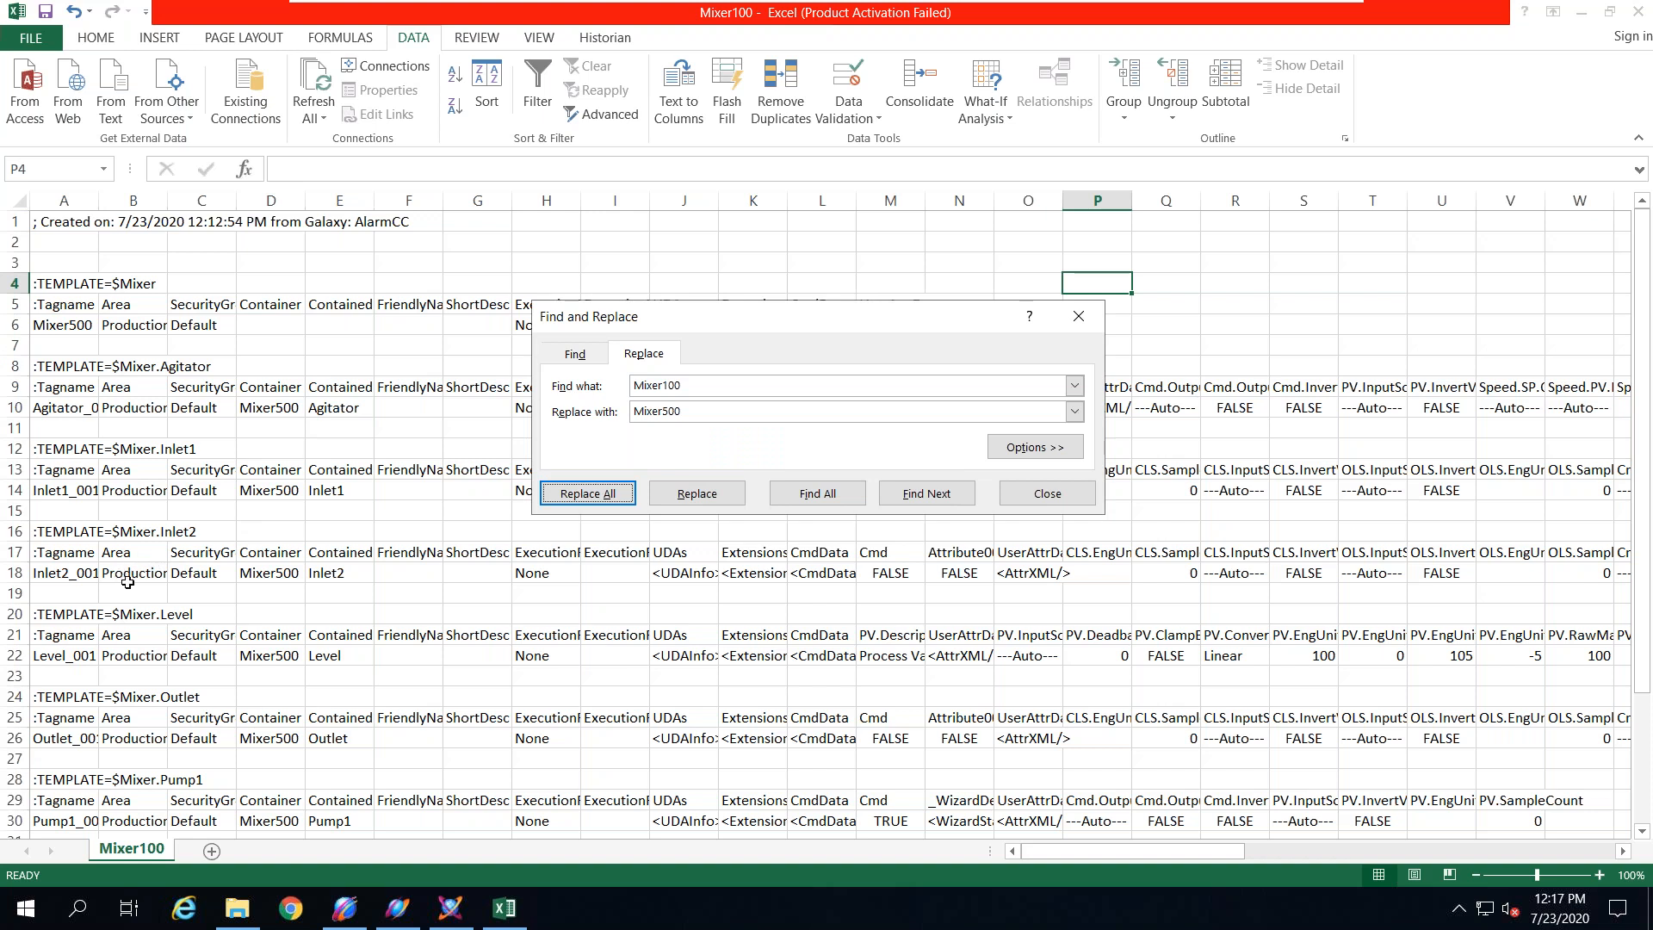
# Step: Replace every _001 suffix with _005 in the sheet, and close Find and Replace
pyautogui.click(1074, 386)
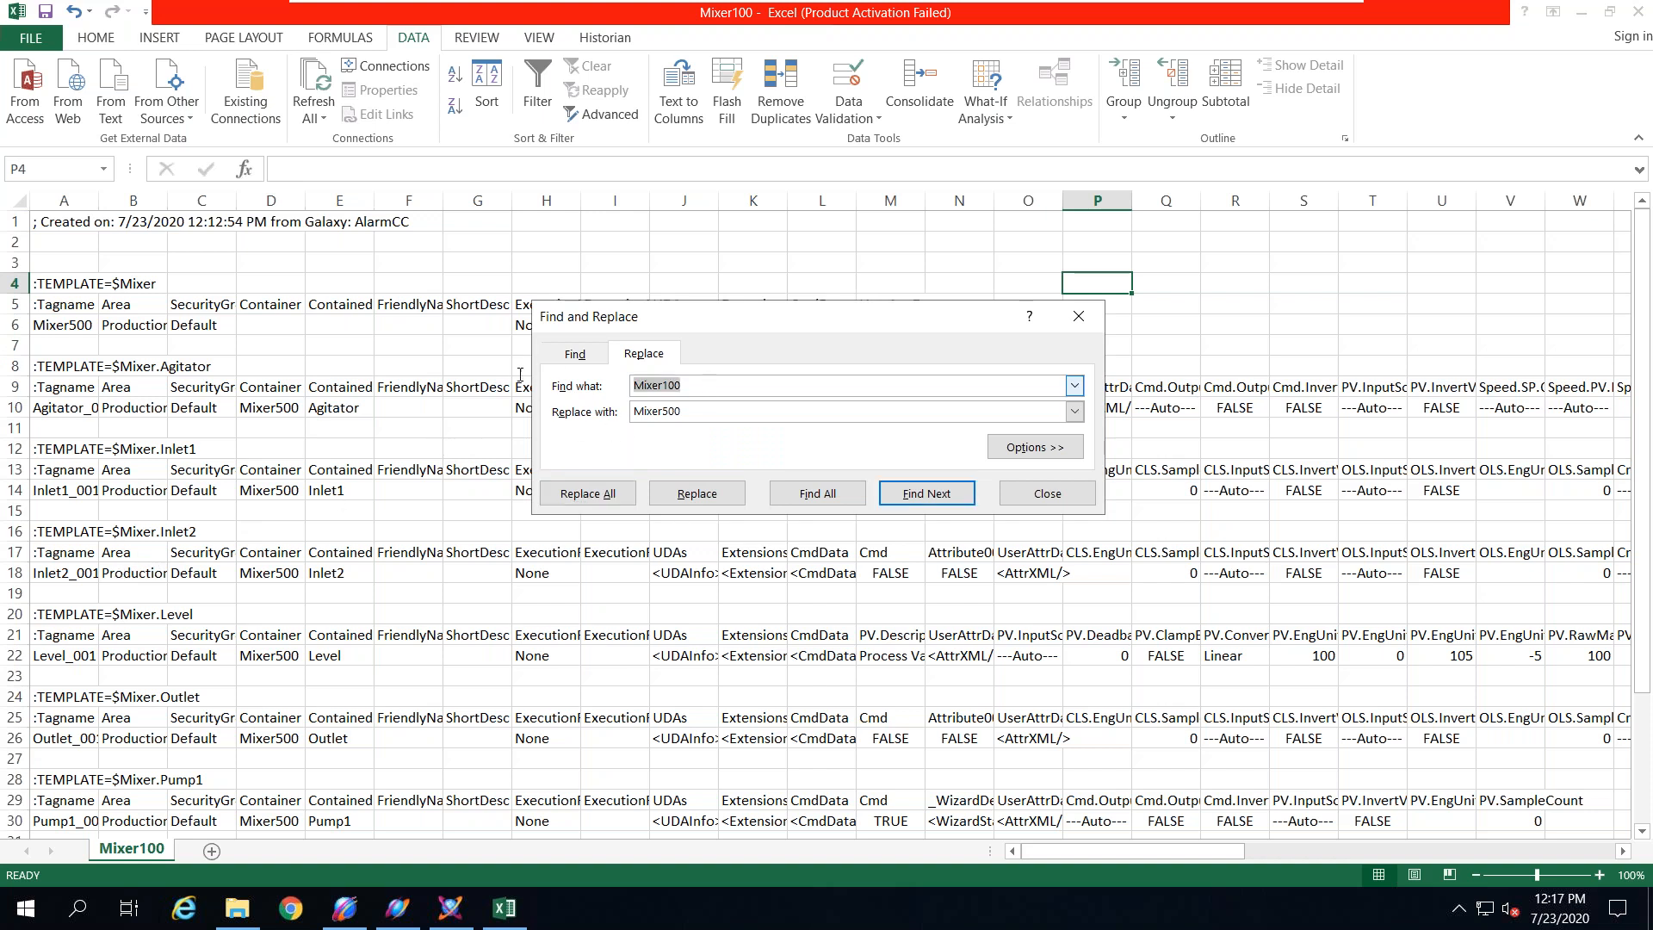
pyautogui.press('BackSpace')
pyautogui.write('_001')
pyautogui.press('Tab')
pyautogui.write('_')
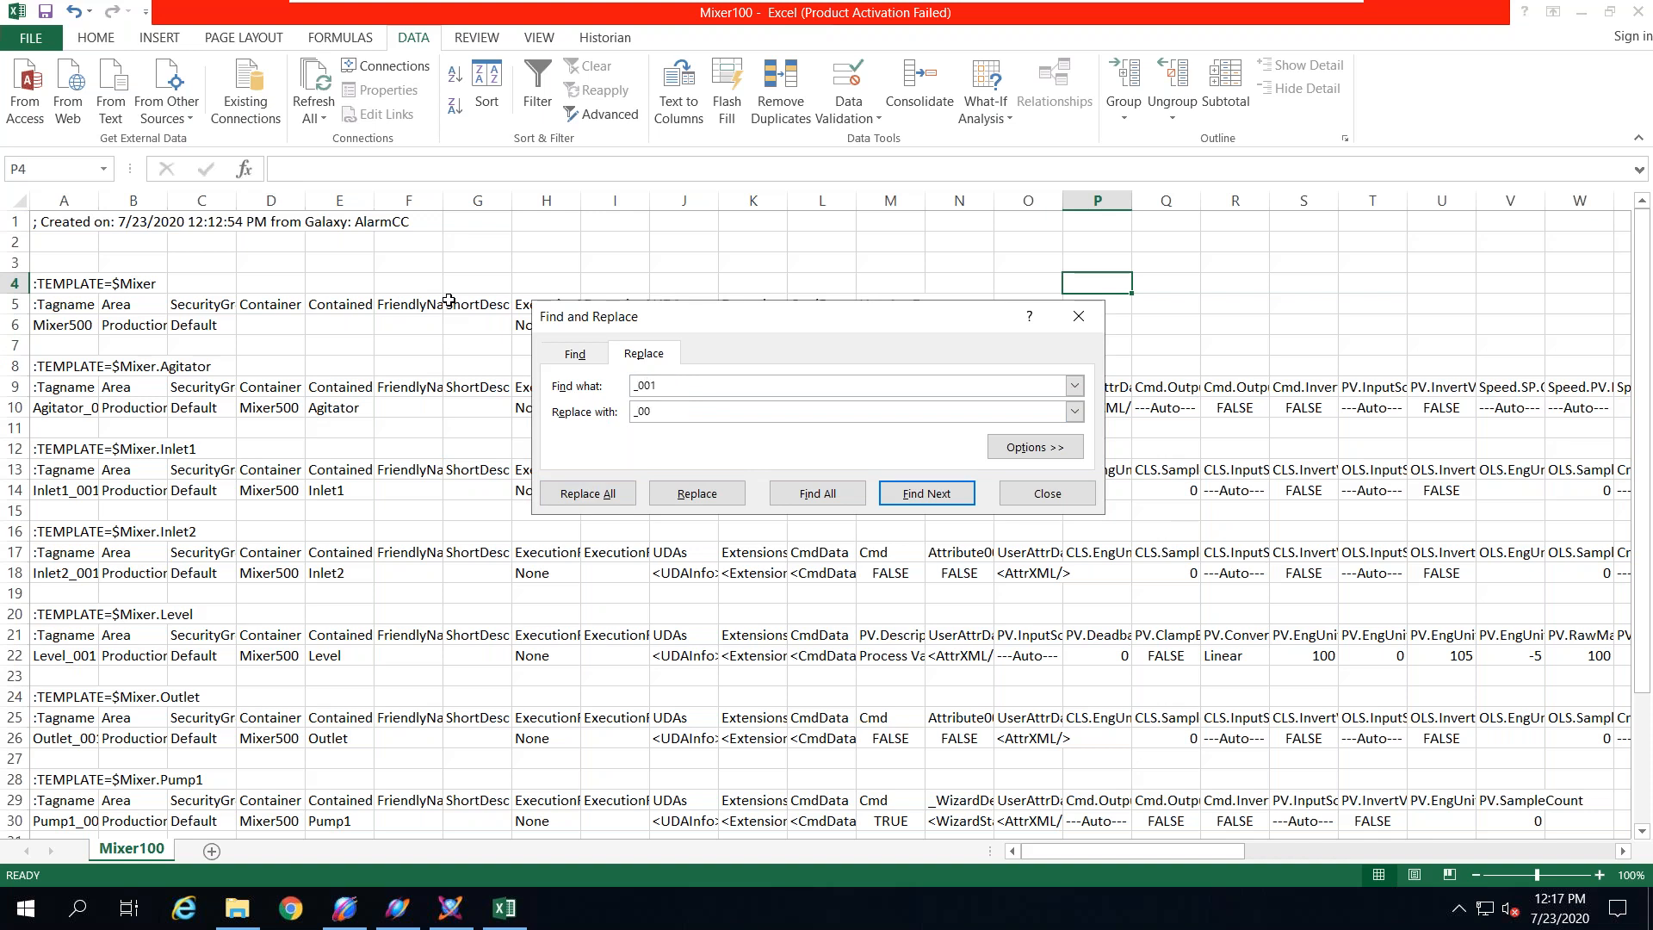
pyautogui.write('005')
pyautogui.click(586, 495)
pyautogui.click(833, 517)
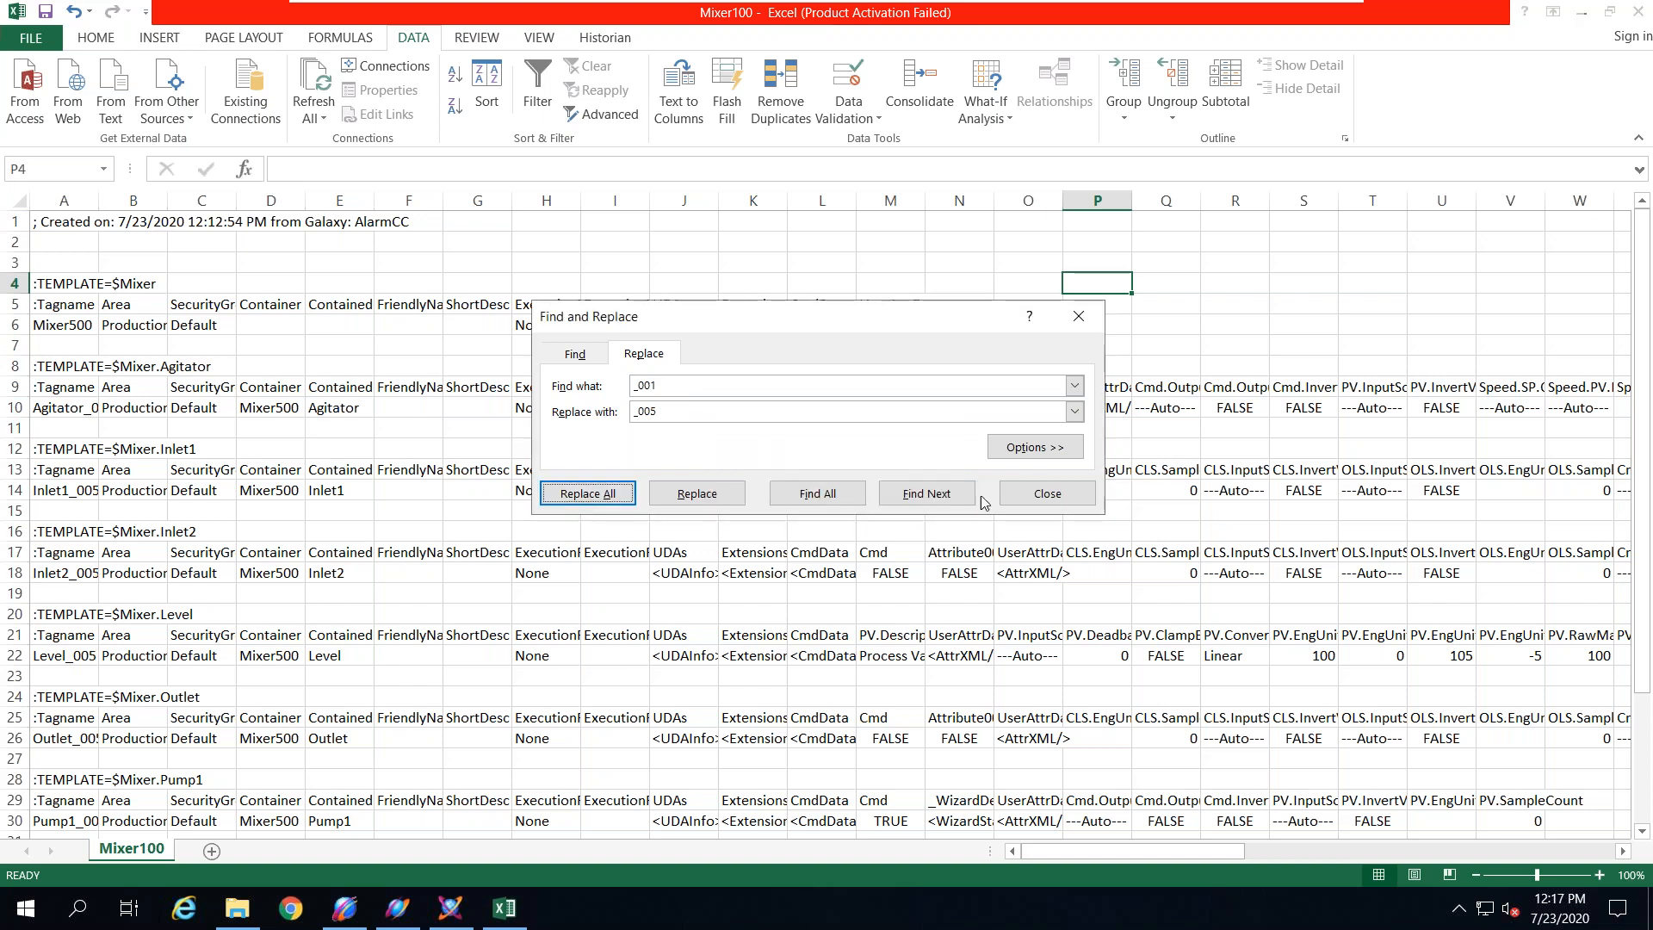
pyautogui.click(1047, 493)
# Step: Review the renamed instances in the sheet, checking the agitator's tagname and the $Mixer.Agitator and $Mixer template rows
pyautogui.scroll(-6, 248, 435)
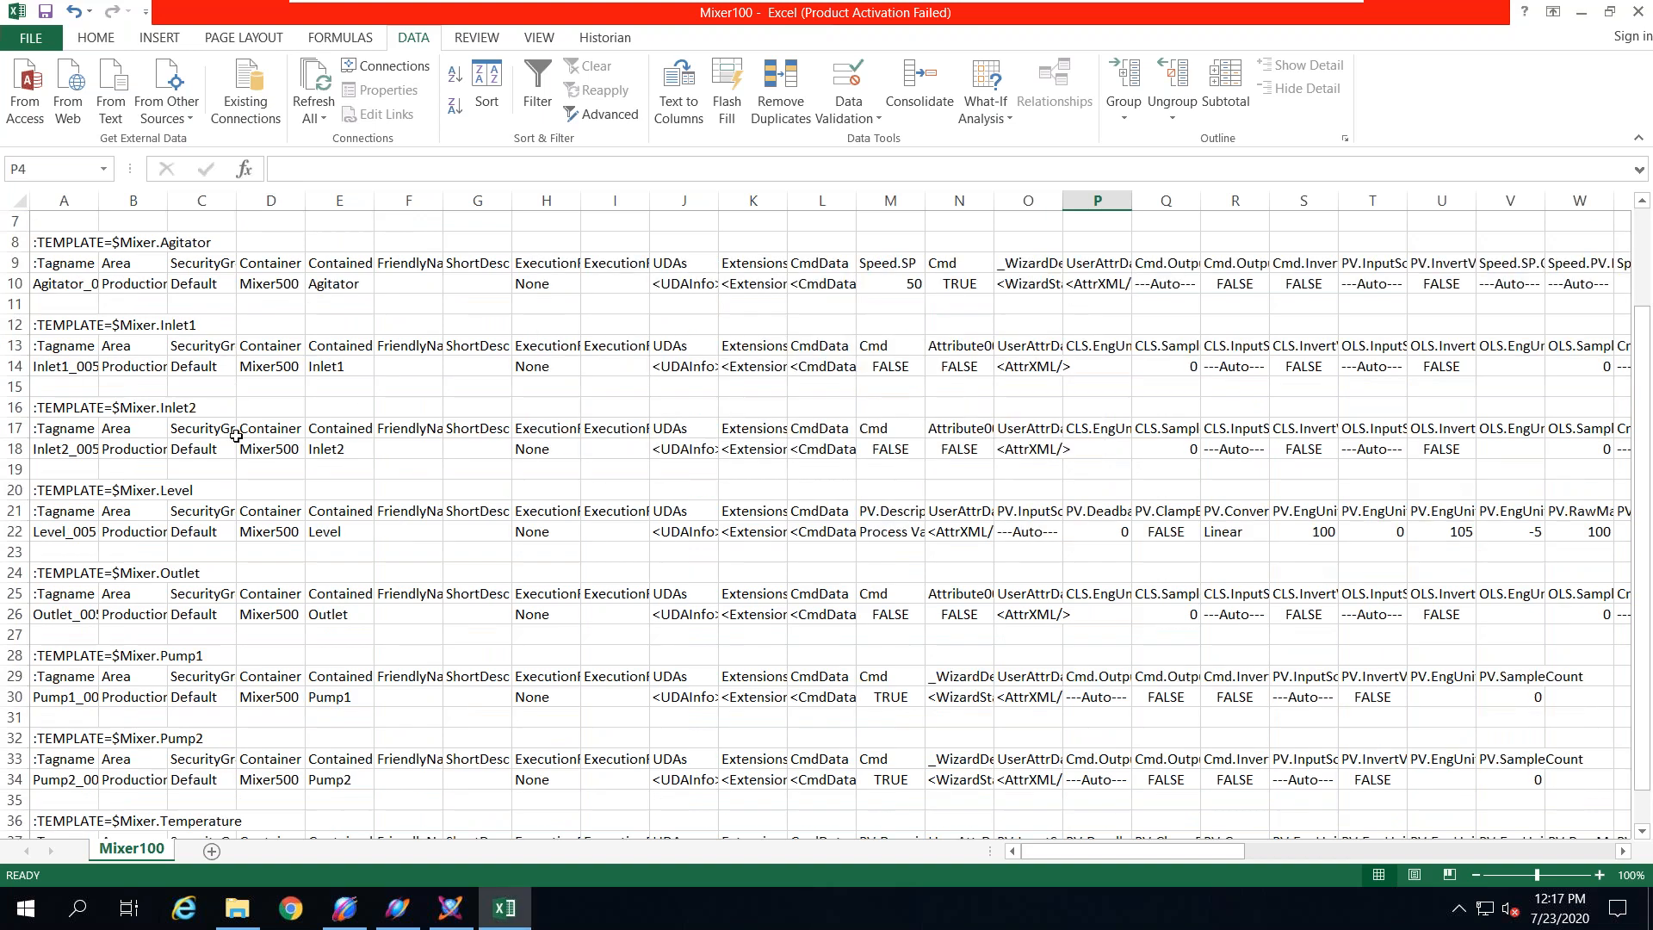
pyautogui.scroll(6, 248, 435)
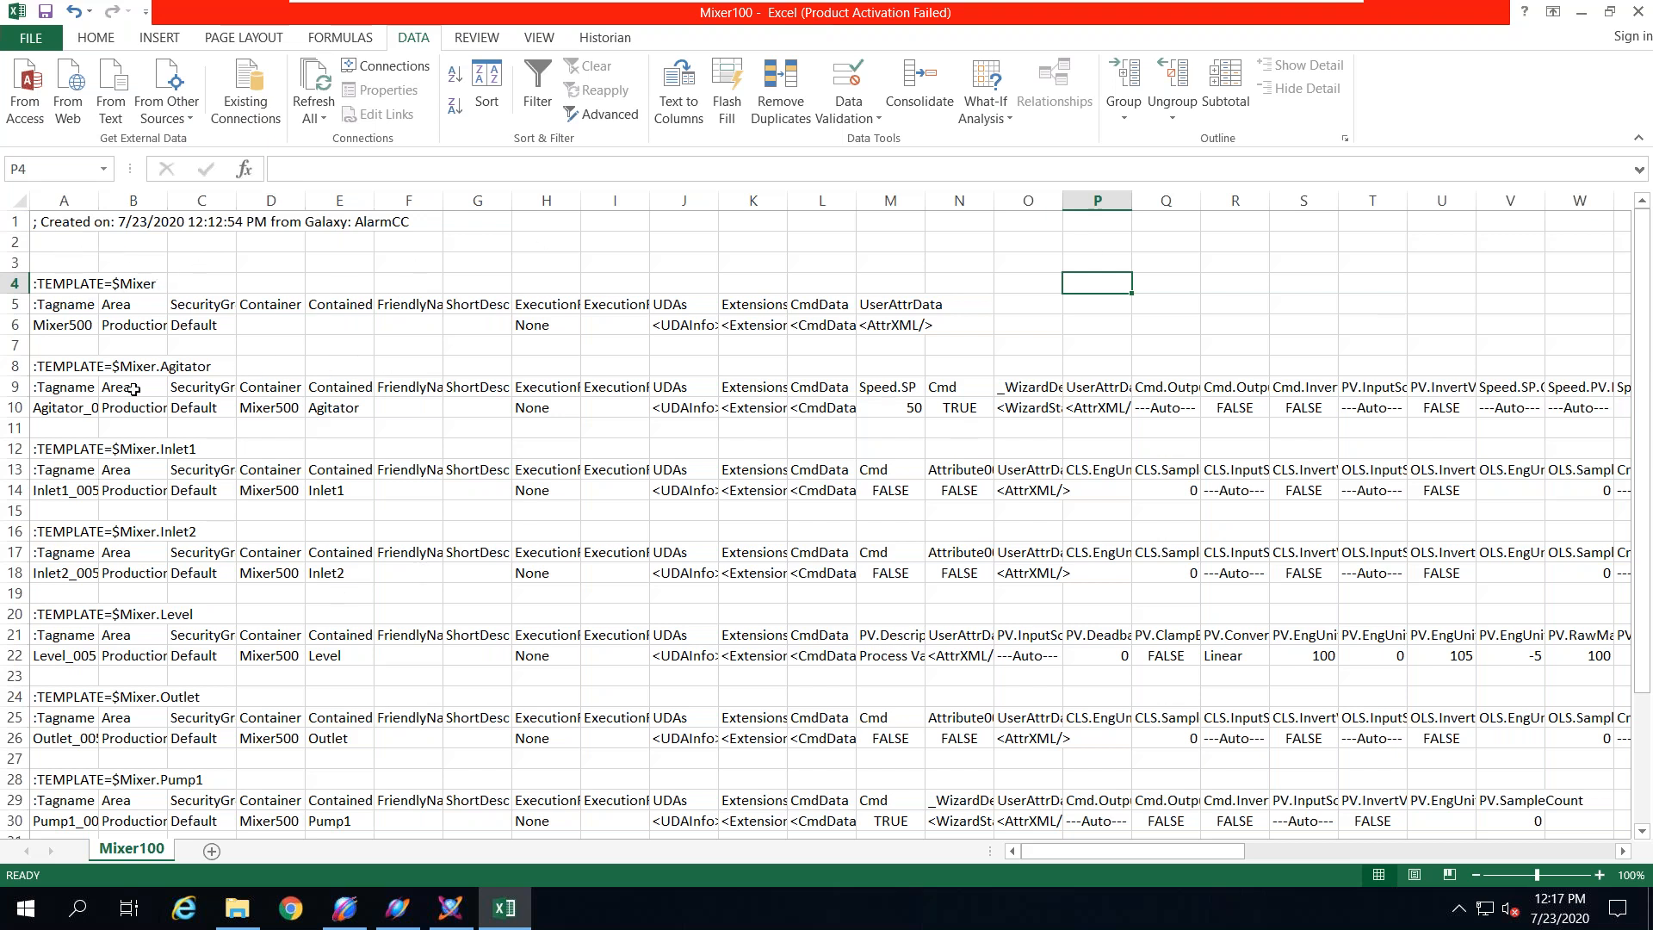
pyautogui.click(103, 386)
pyautogui.click(63, 412)
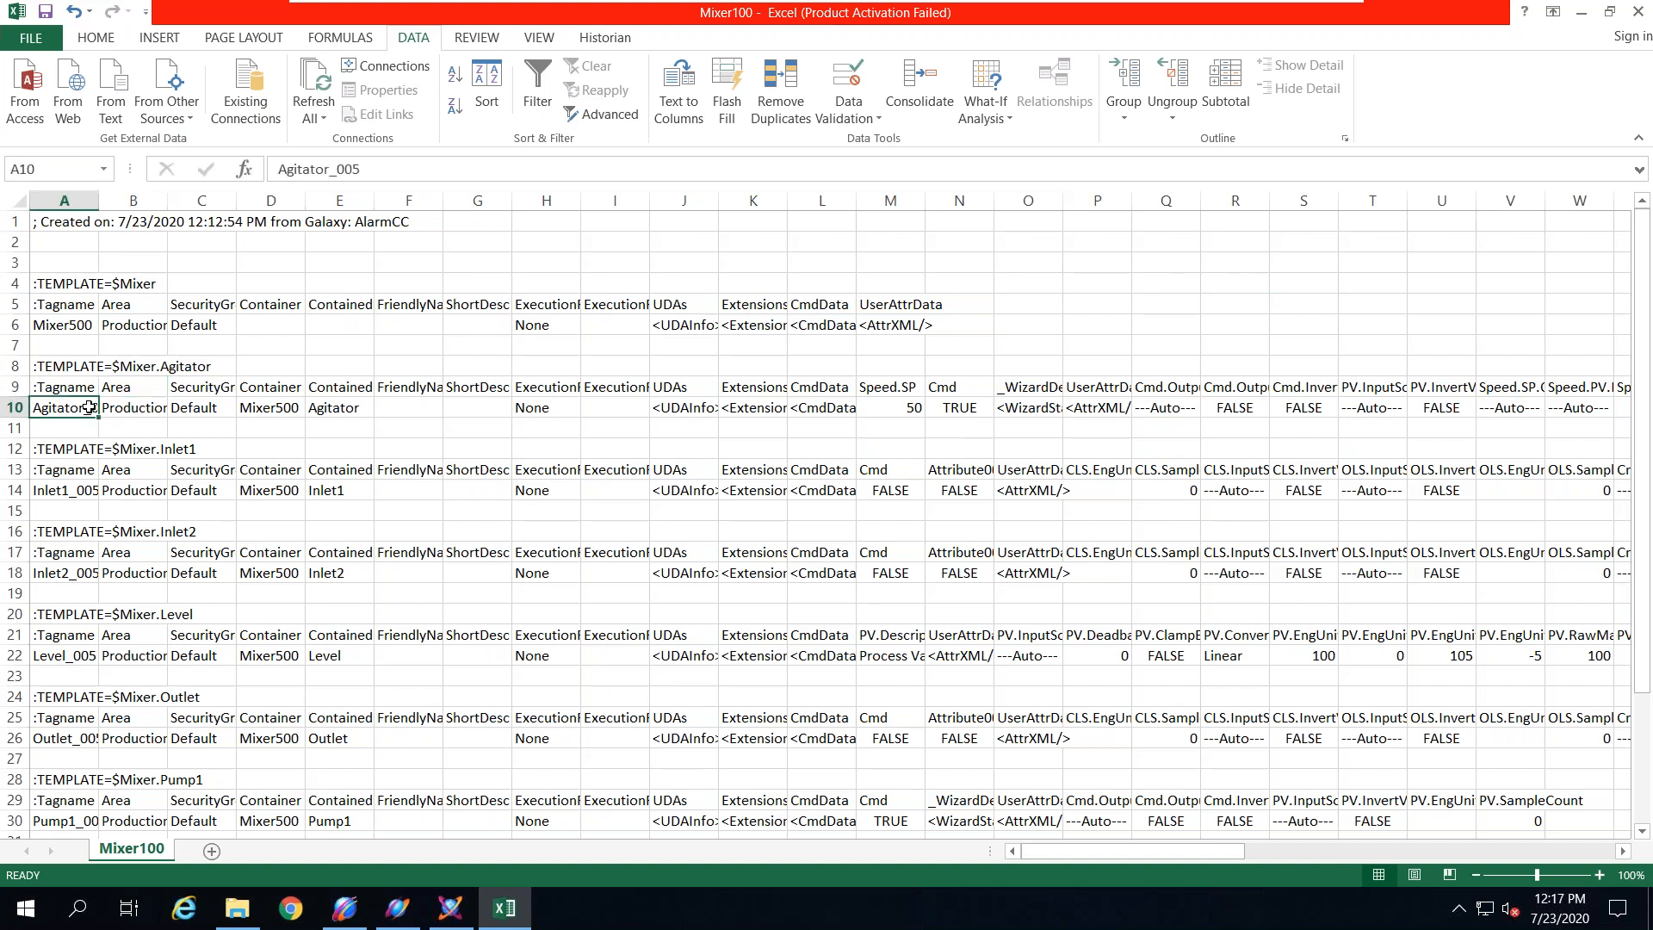
pyautogui.click(76, 368)
pyautogui.click(147, 367)
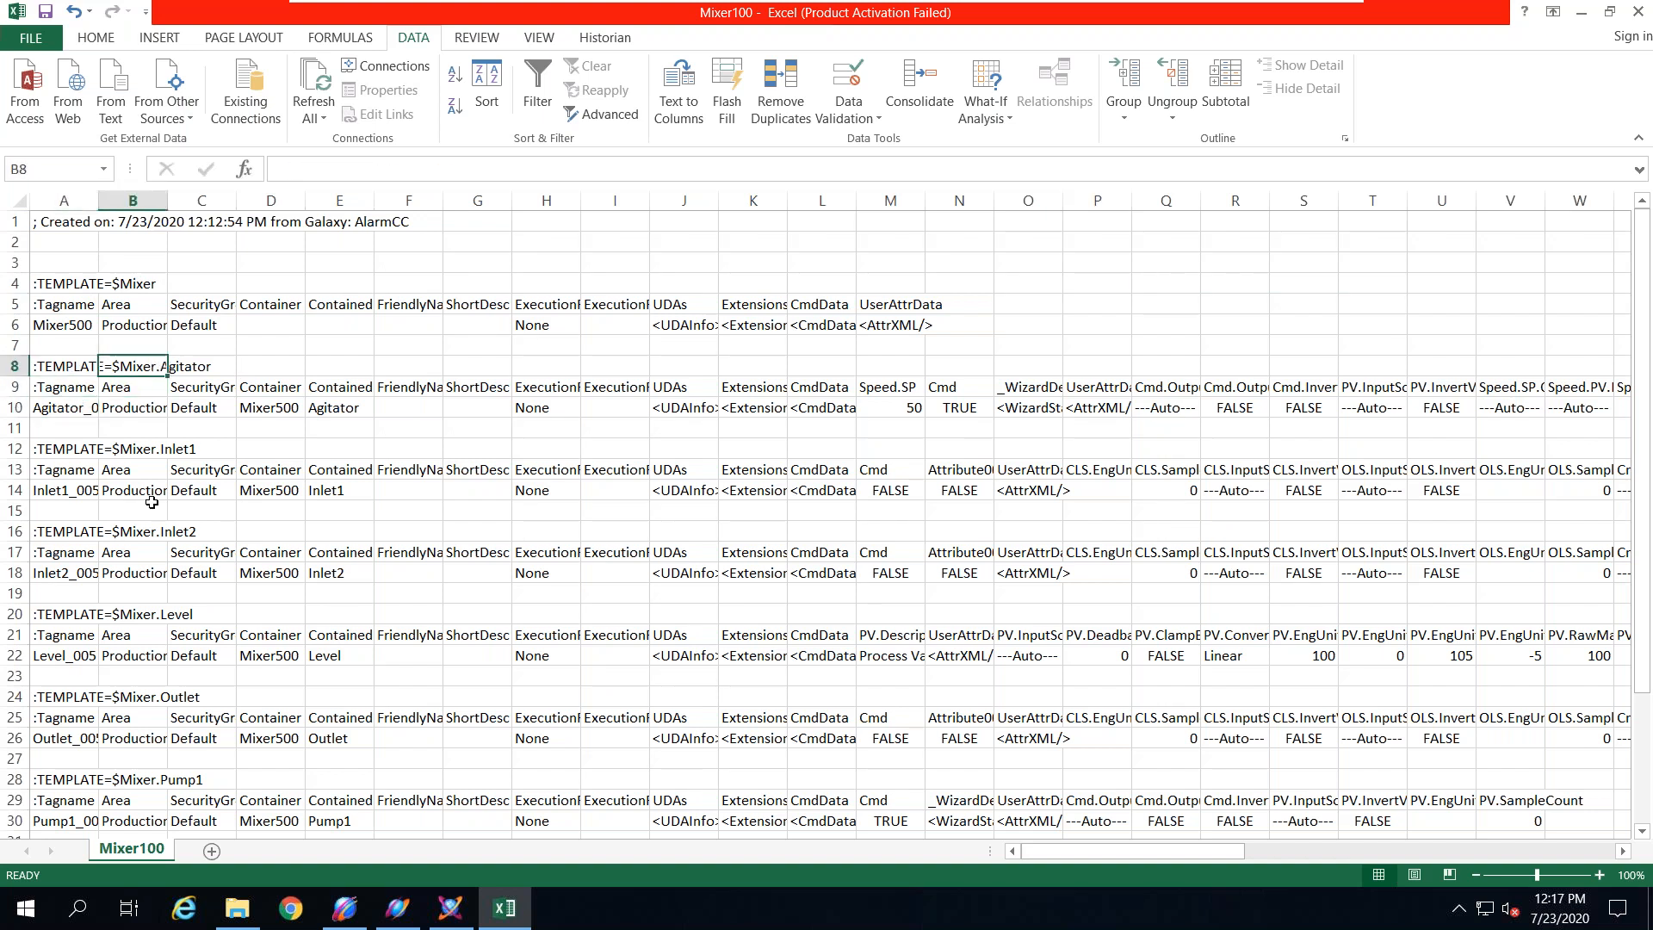
pyautogui.click(161, 285)
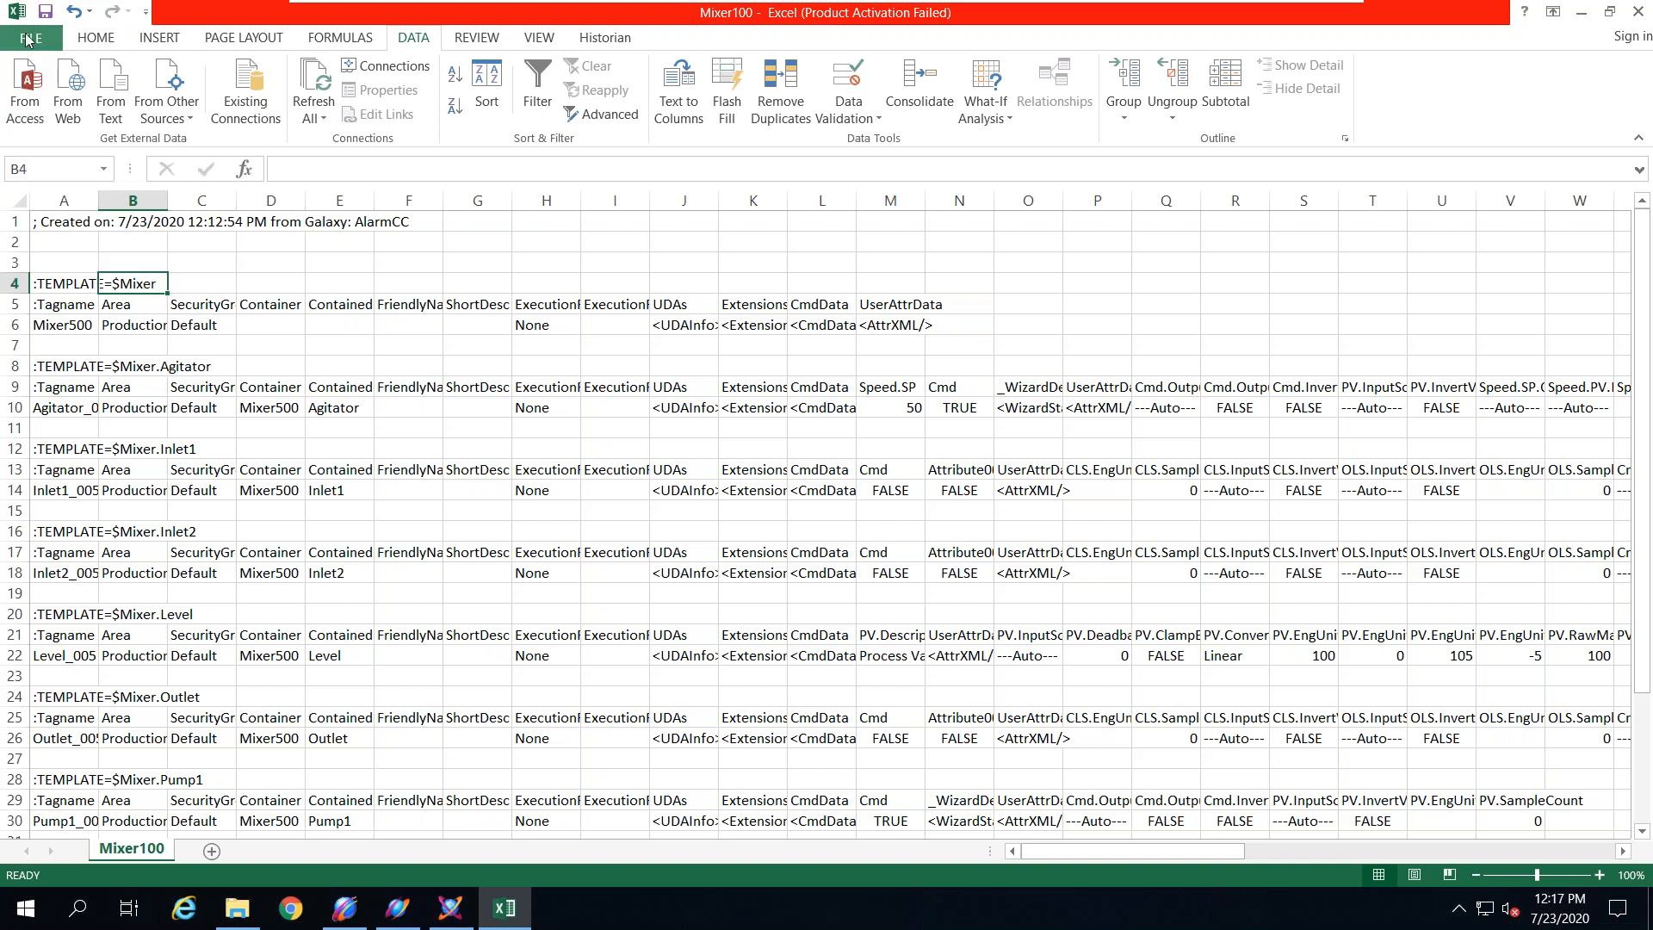
# Step: Save the sheet to the Desktop as Mixer500 in CSV (Comma delimited) format, and close Excel without saving again
pyautogui.click(29, 40)
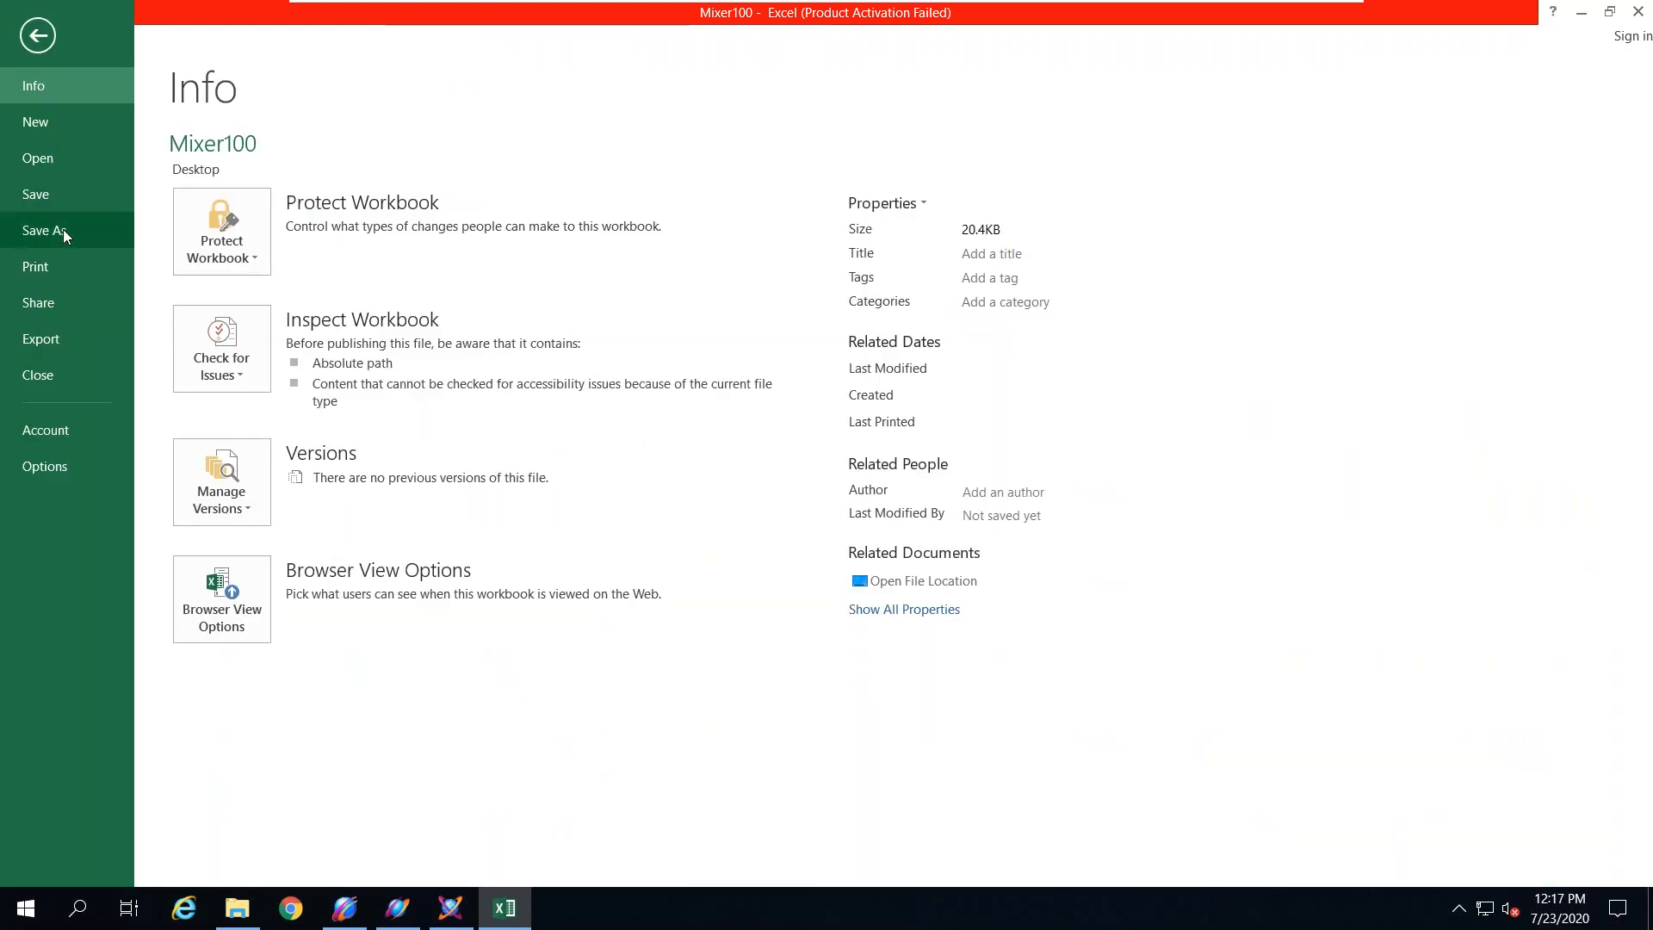
pyautogui.click(63, 230)
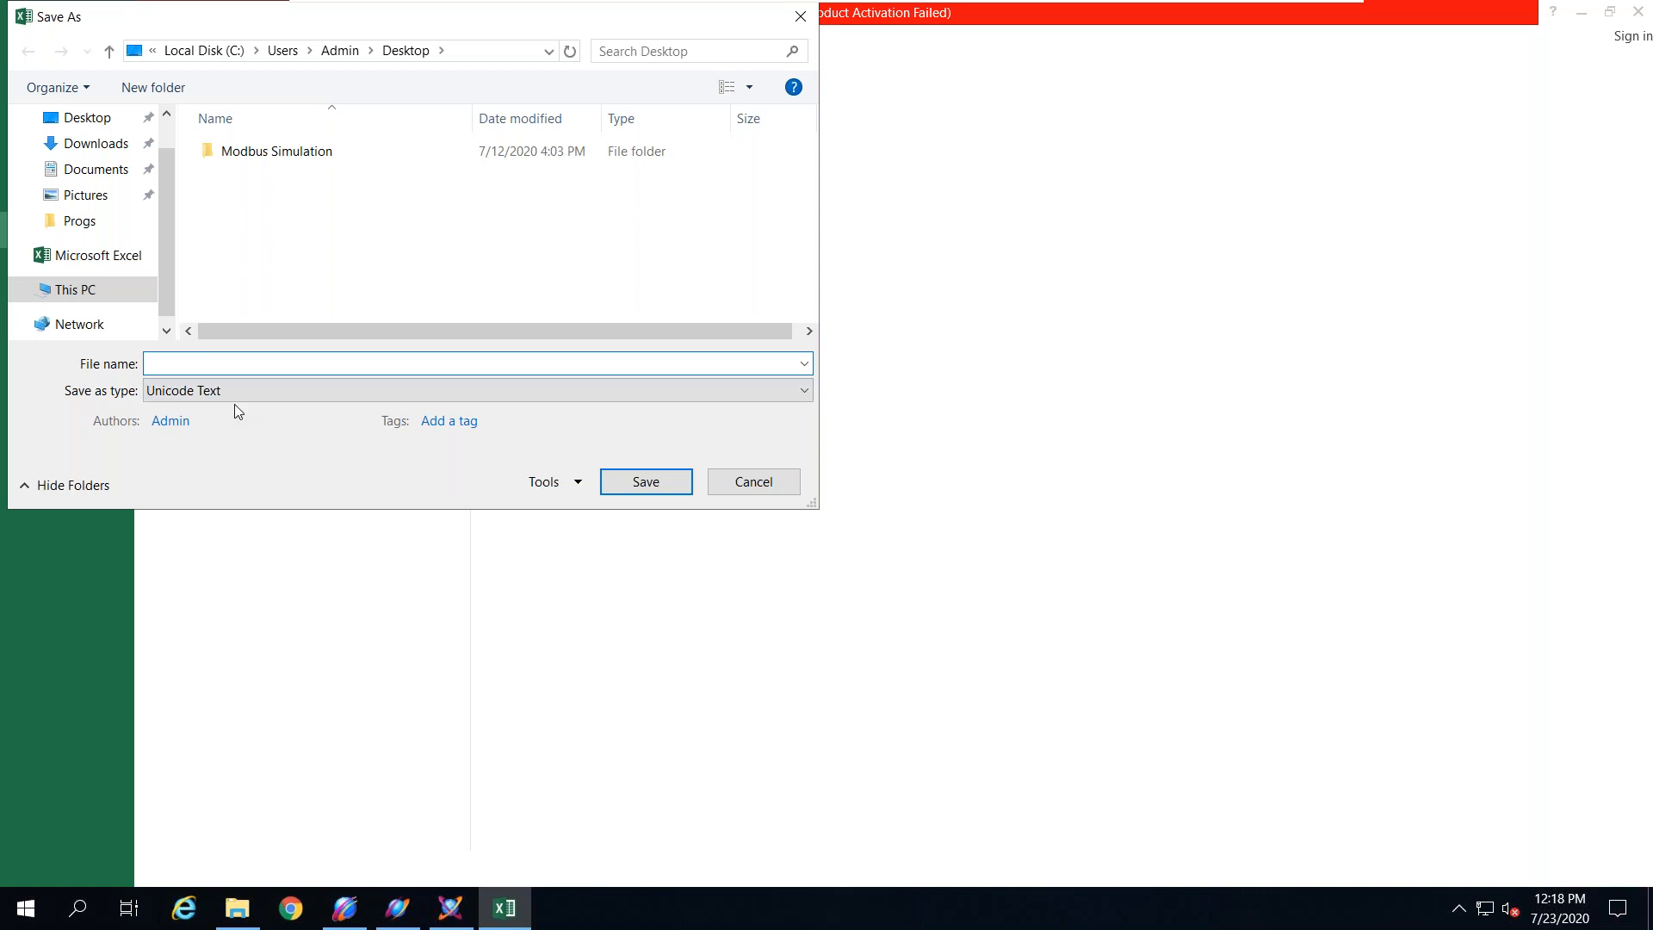
pyautogui.write('Mi')
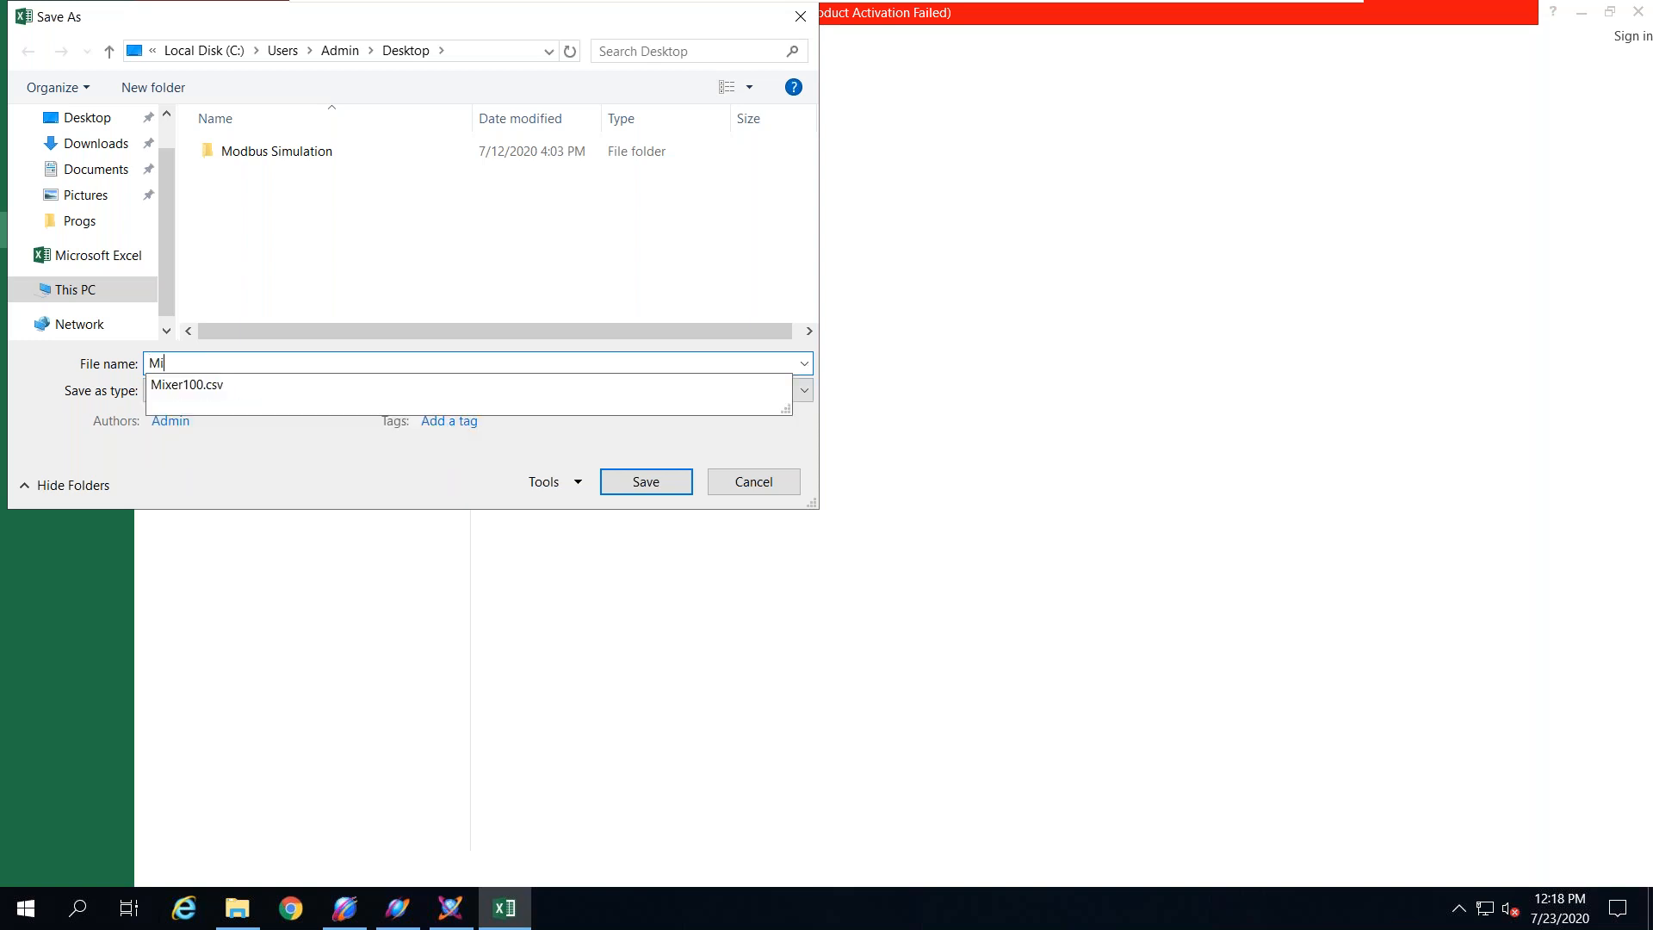
pyautogui.write('xer500')
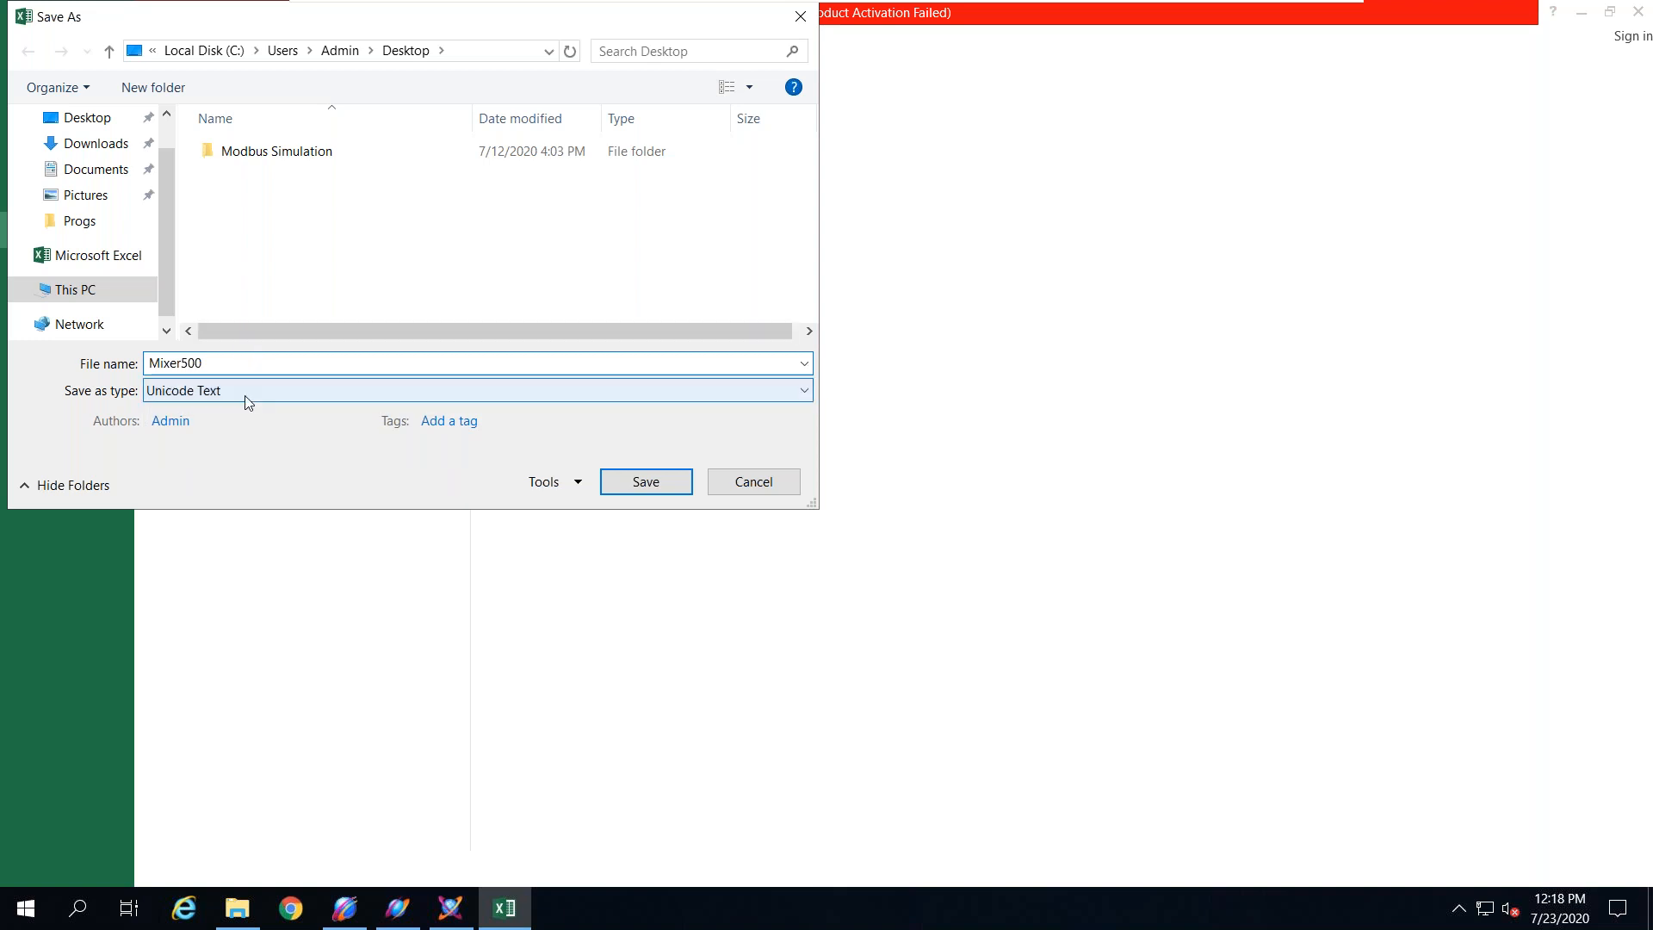
pyautogui.click(246, 397)
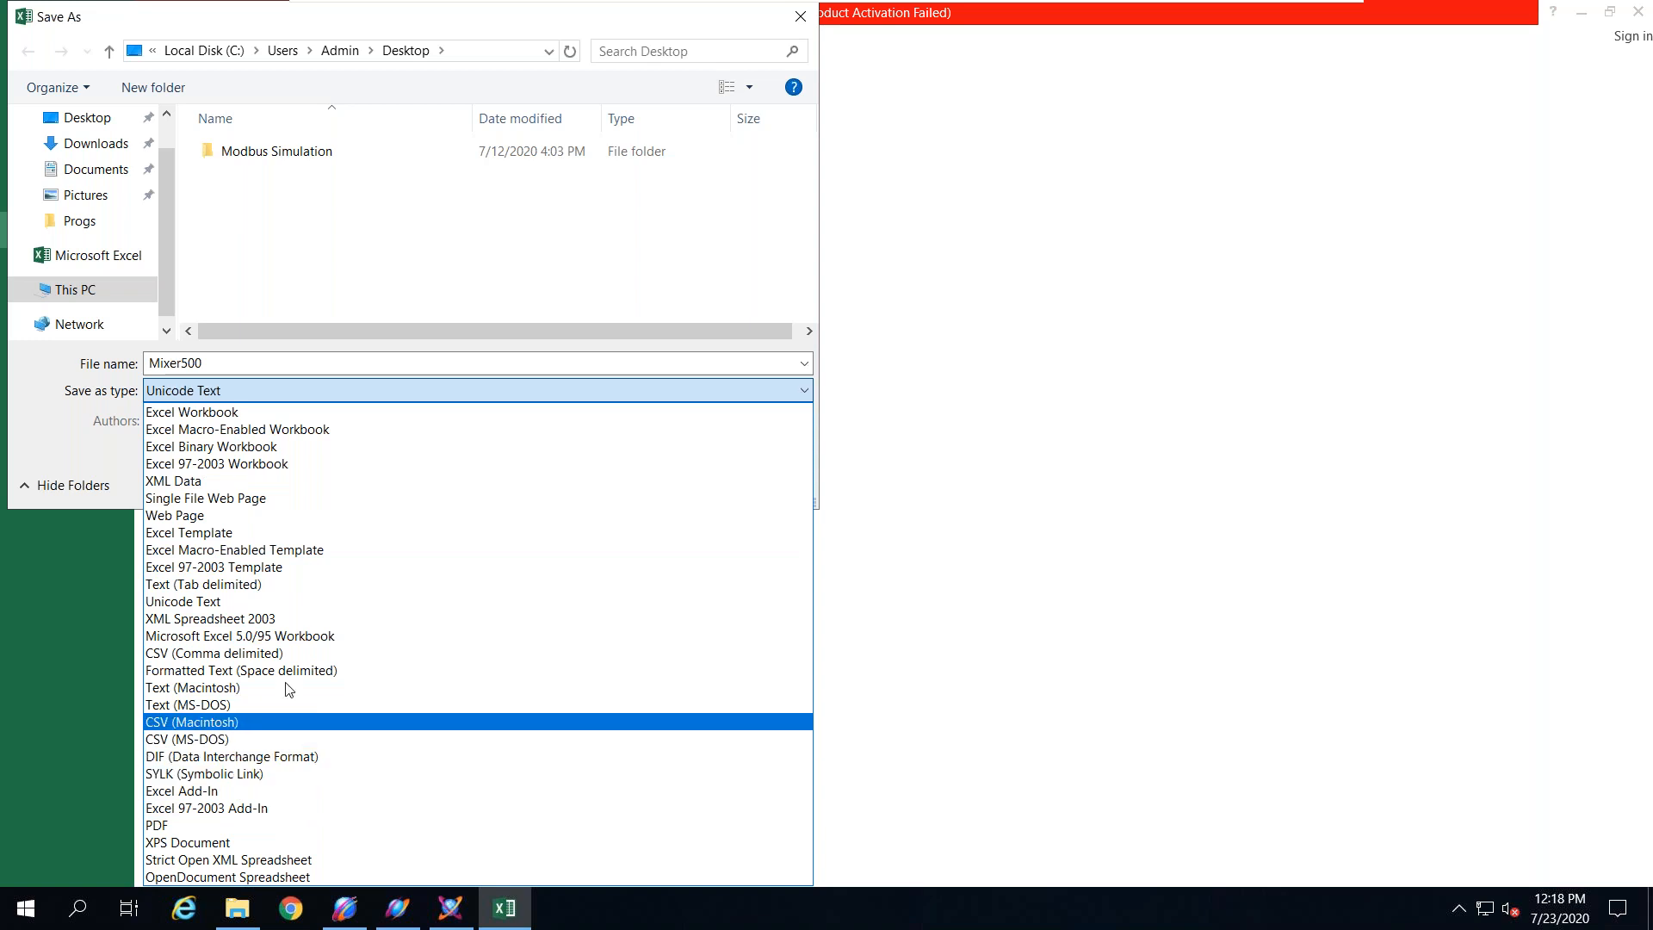
pyautogui.click(286, 652)
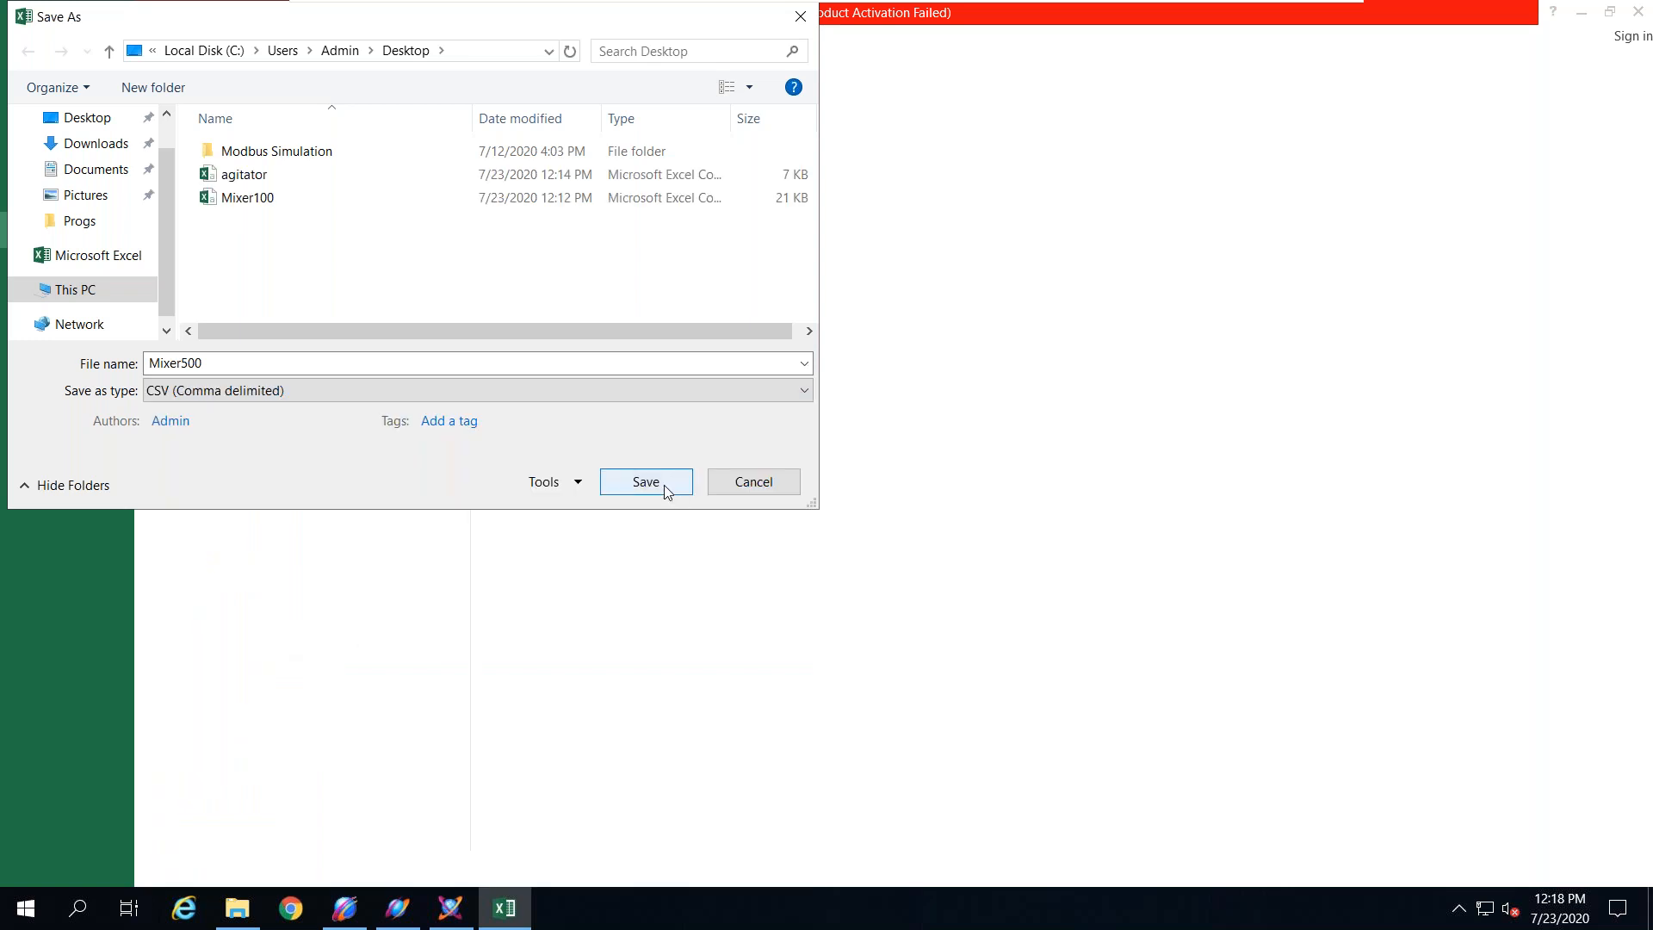
pyautogui.click(646, 482)
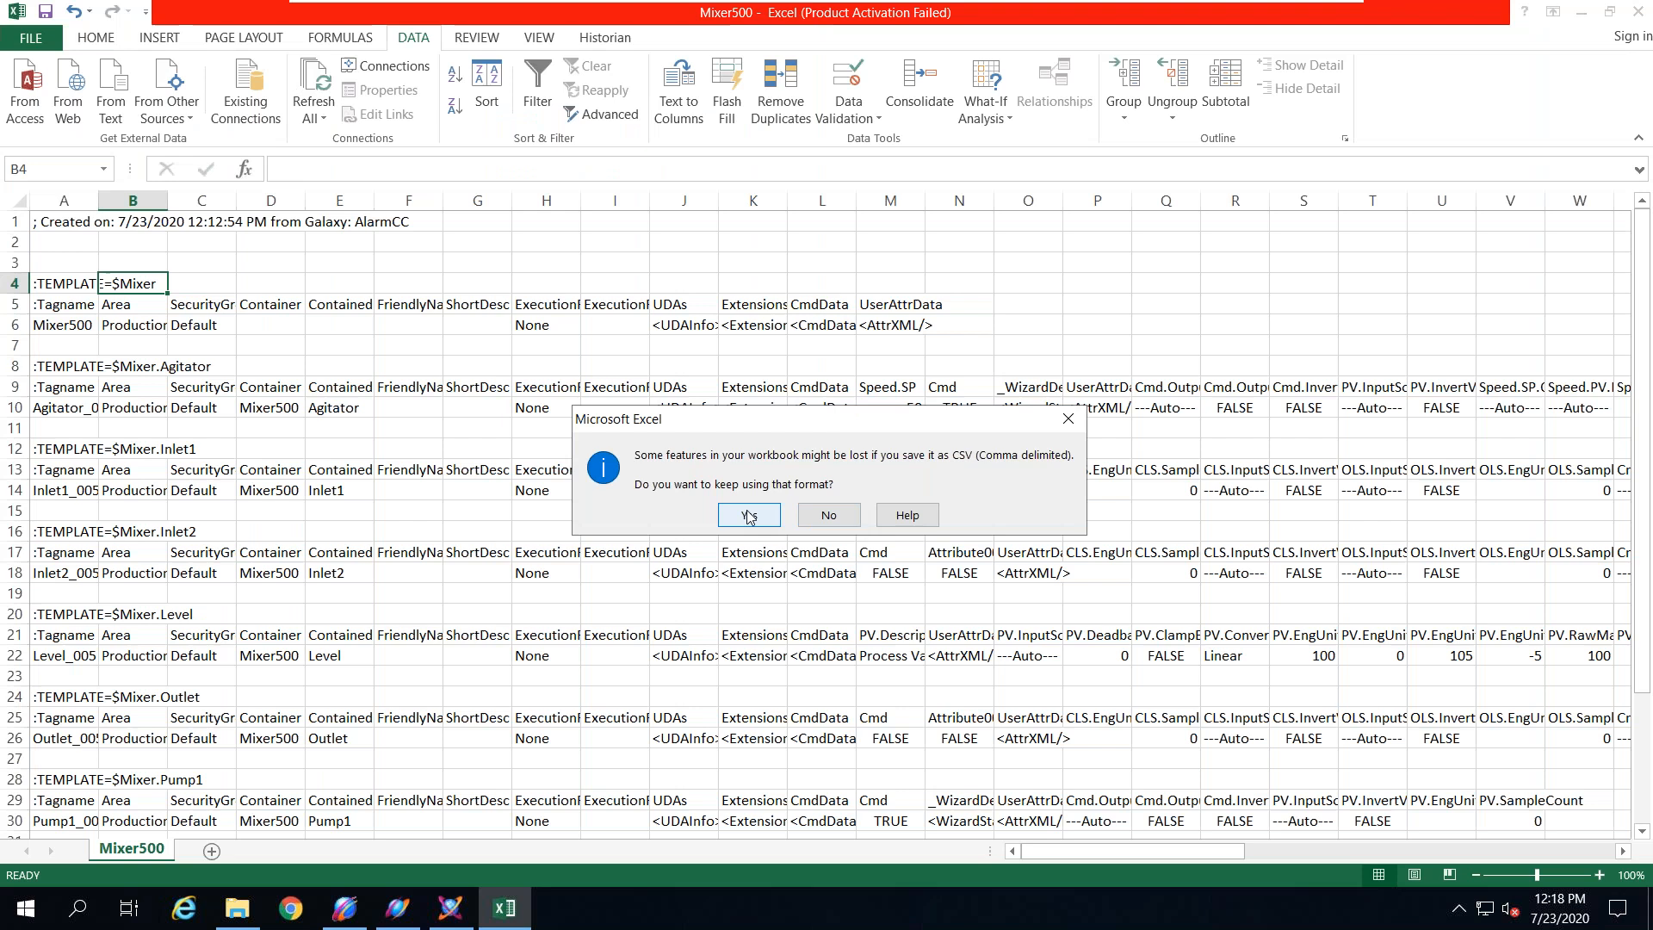
pyautogui.click(749, 514)
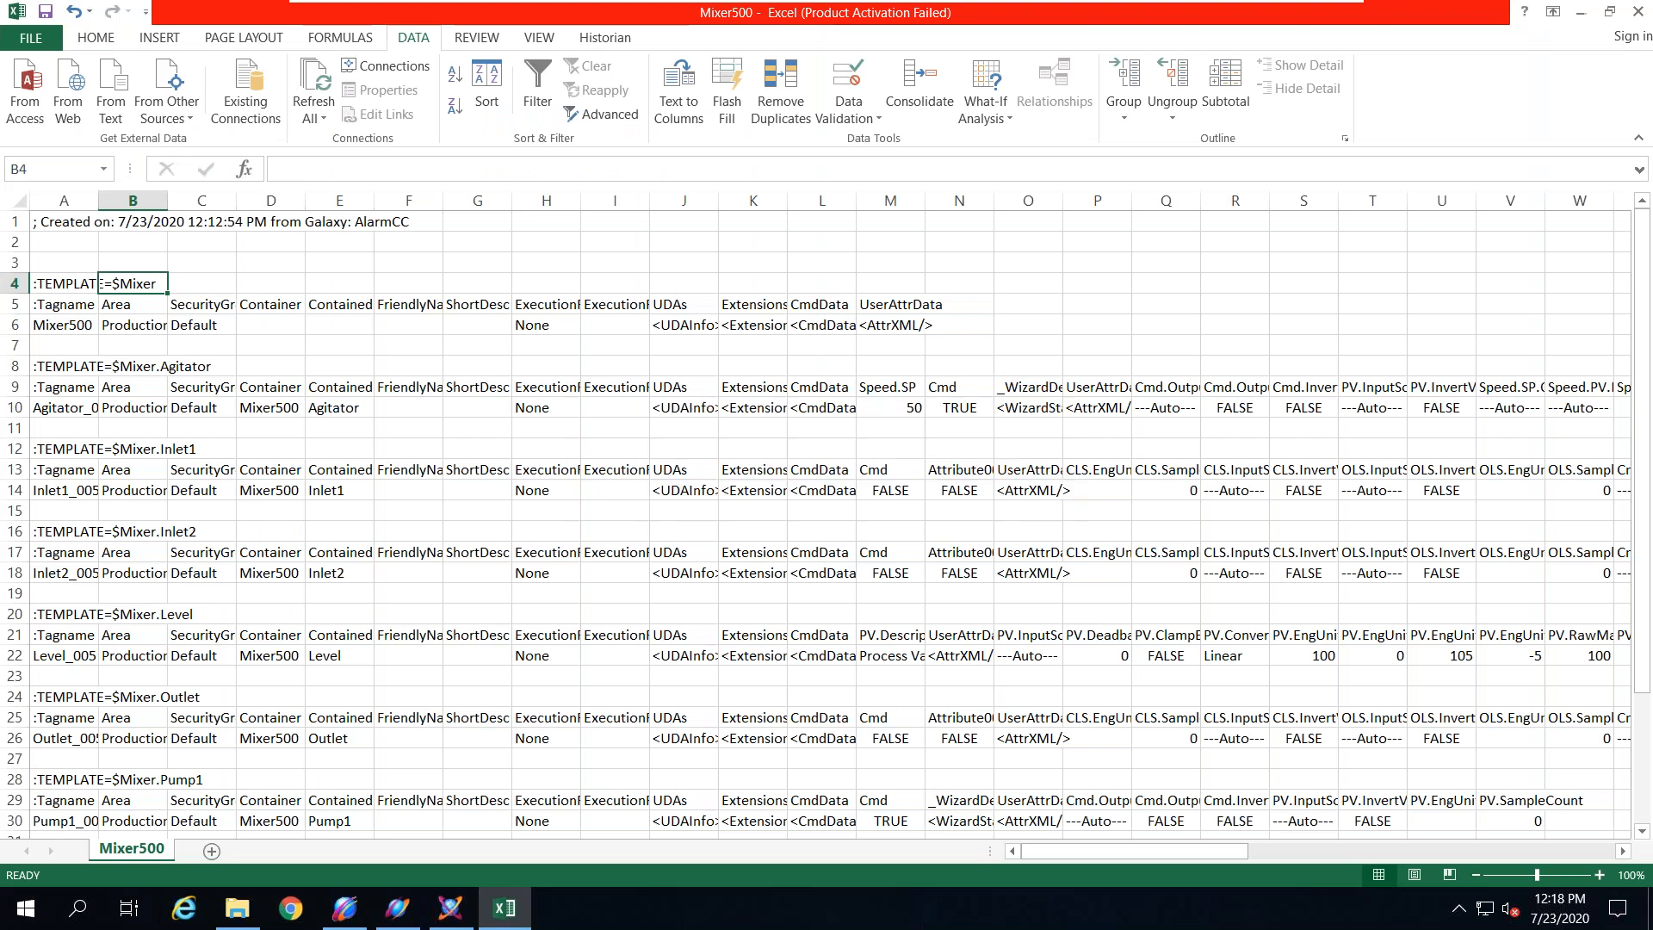
pyautogui.click(1638, 12)
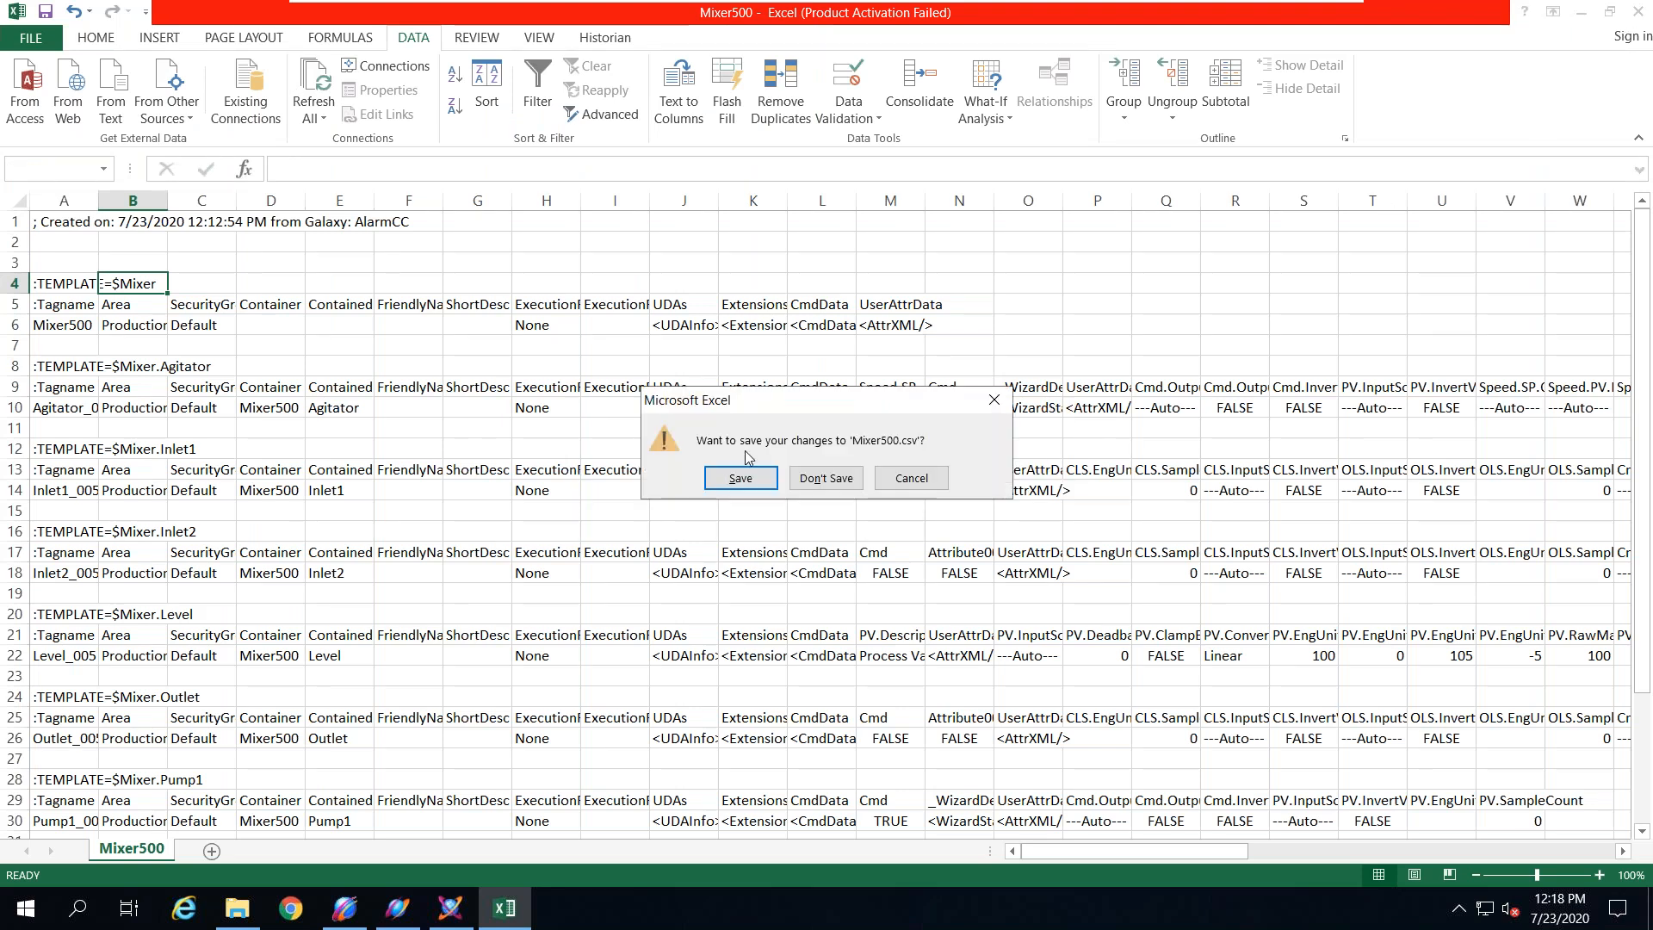
pyautogui.click(819, 482)
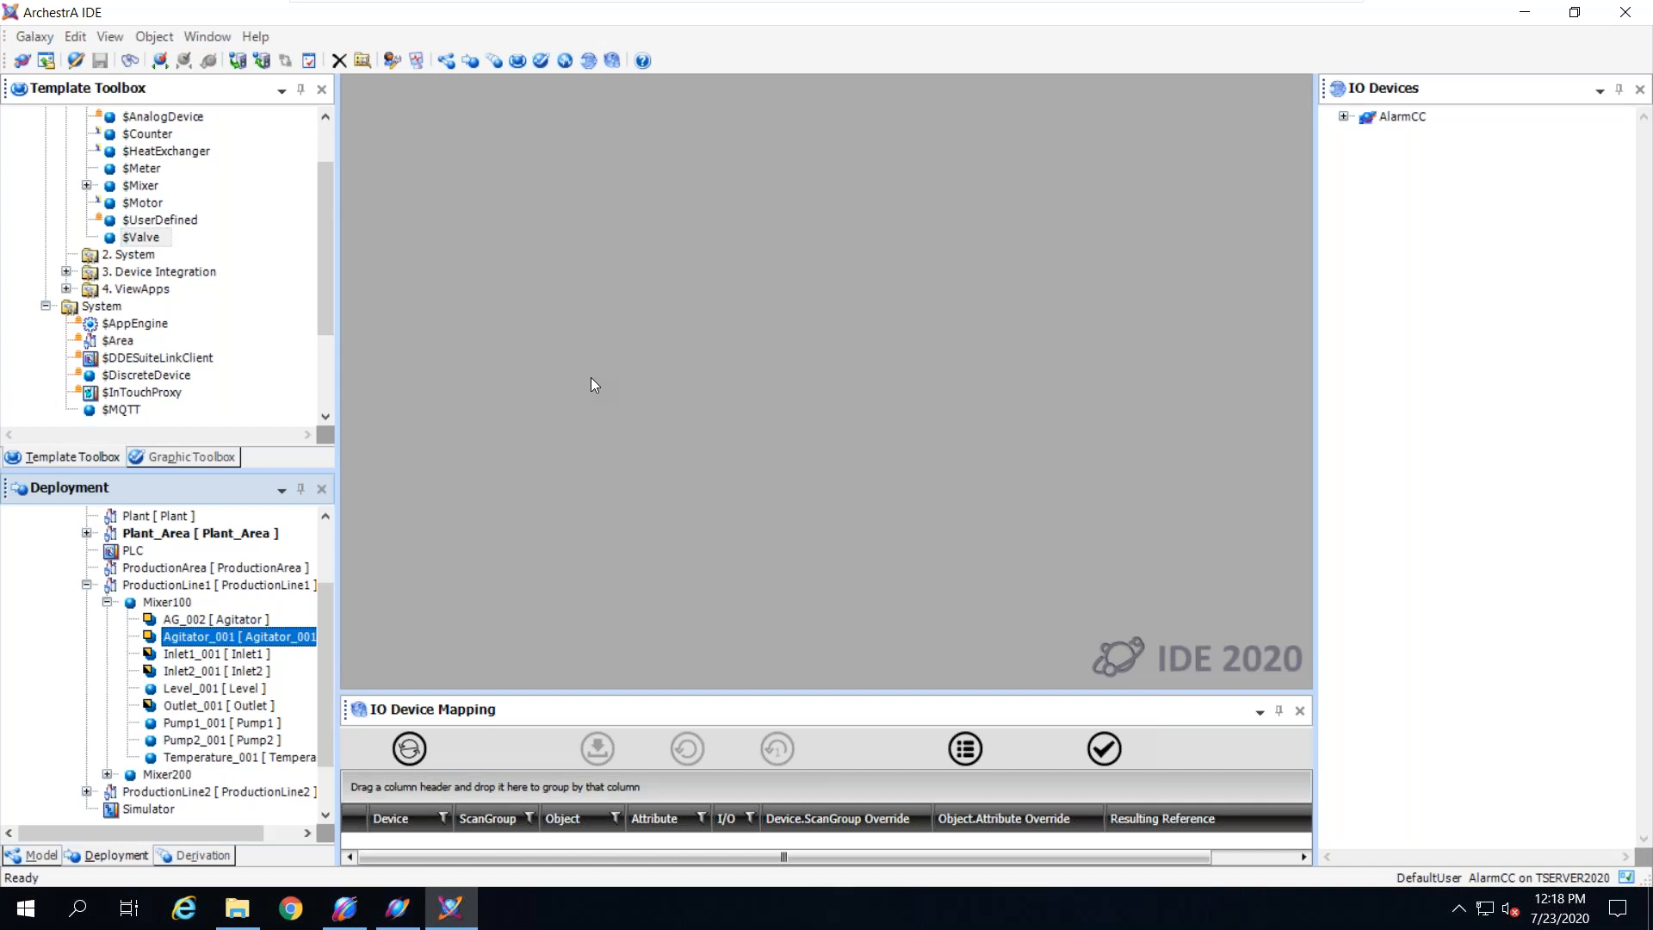
# Step: Select AG_002 under Mixer100 in the ArchestrA IDE, and view the options for creating new objects from the $Motor template
pyautogui.click(211, 620)
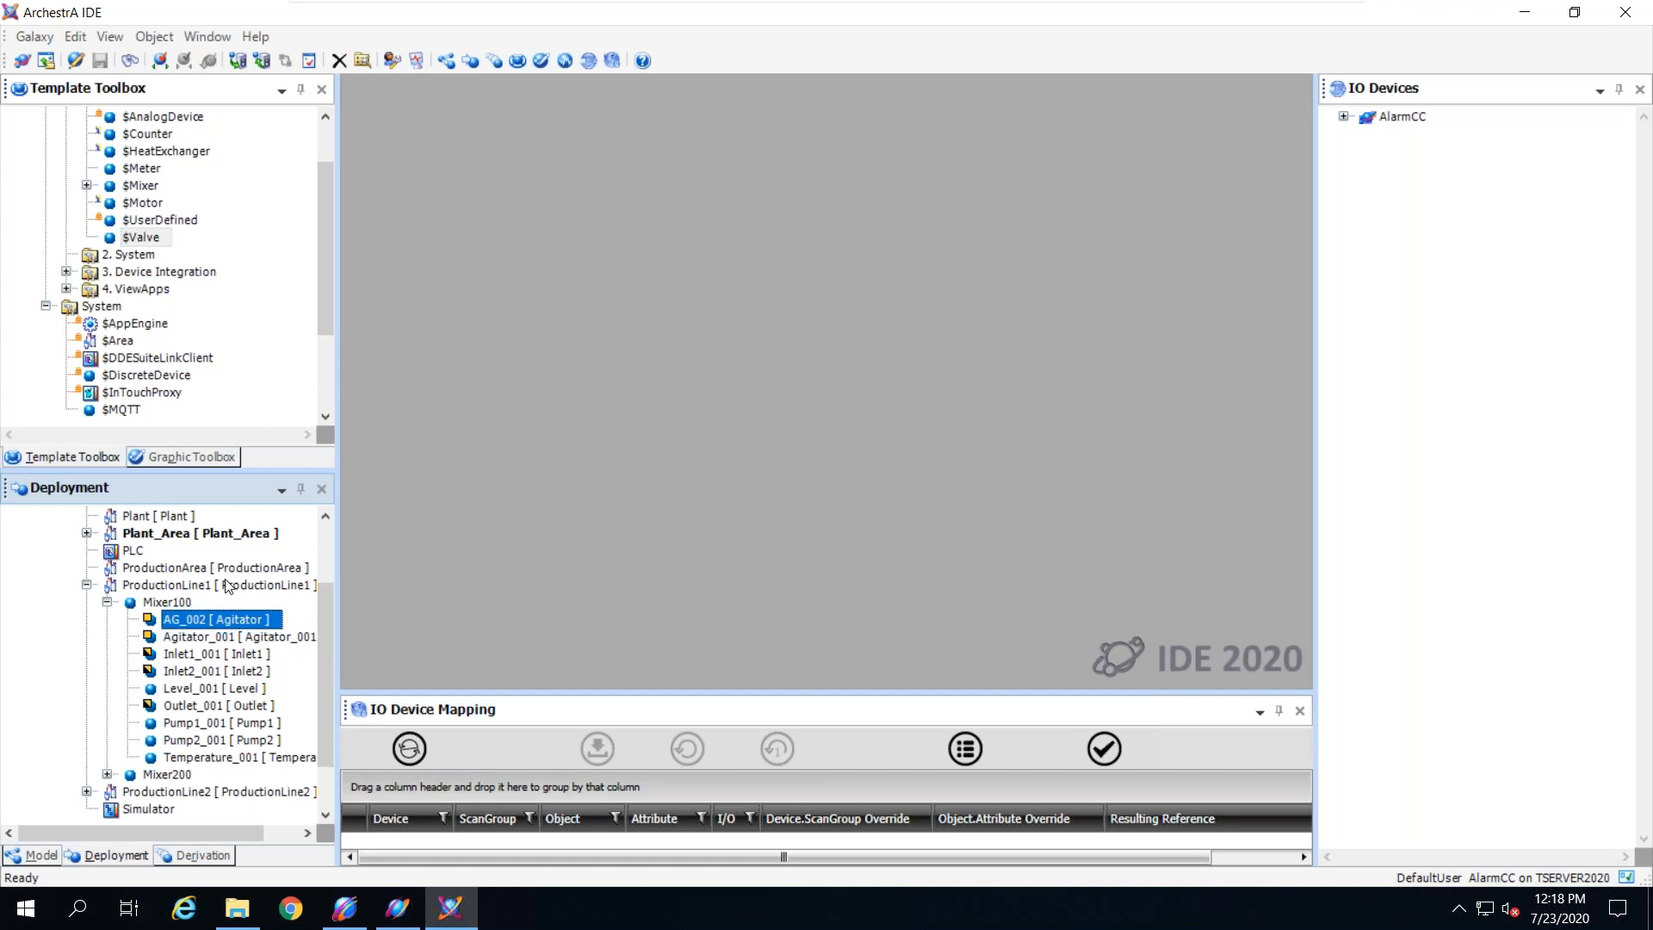
pyautogui.rightClick(130, 204)
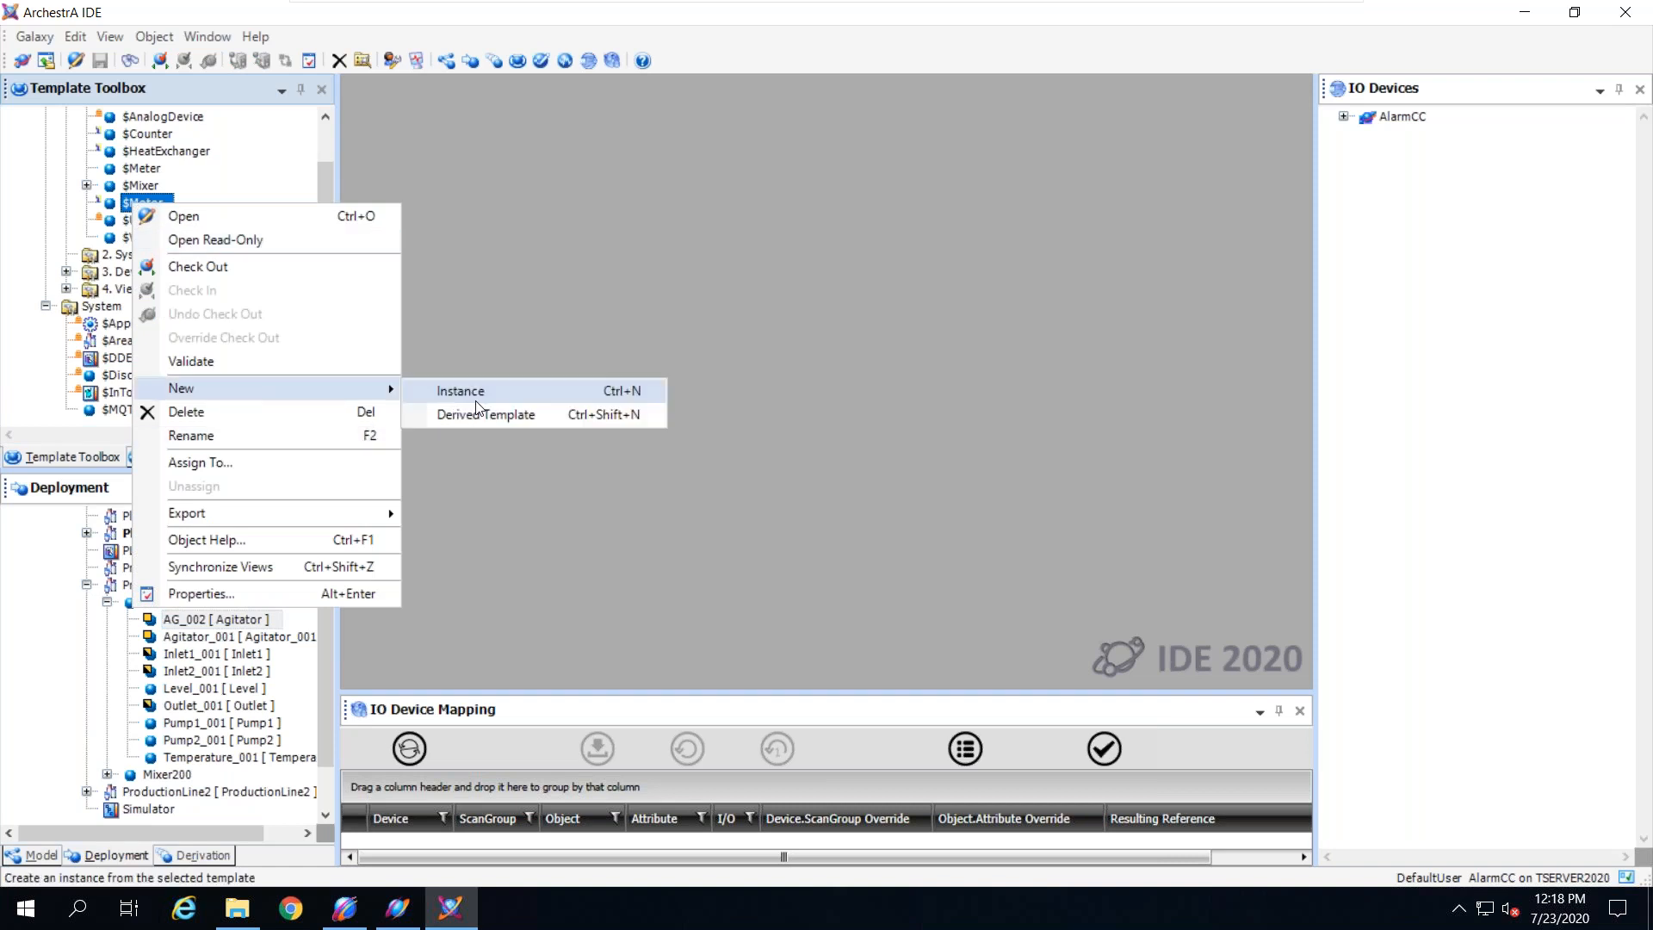
pyautogui.click(735, 285)
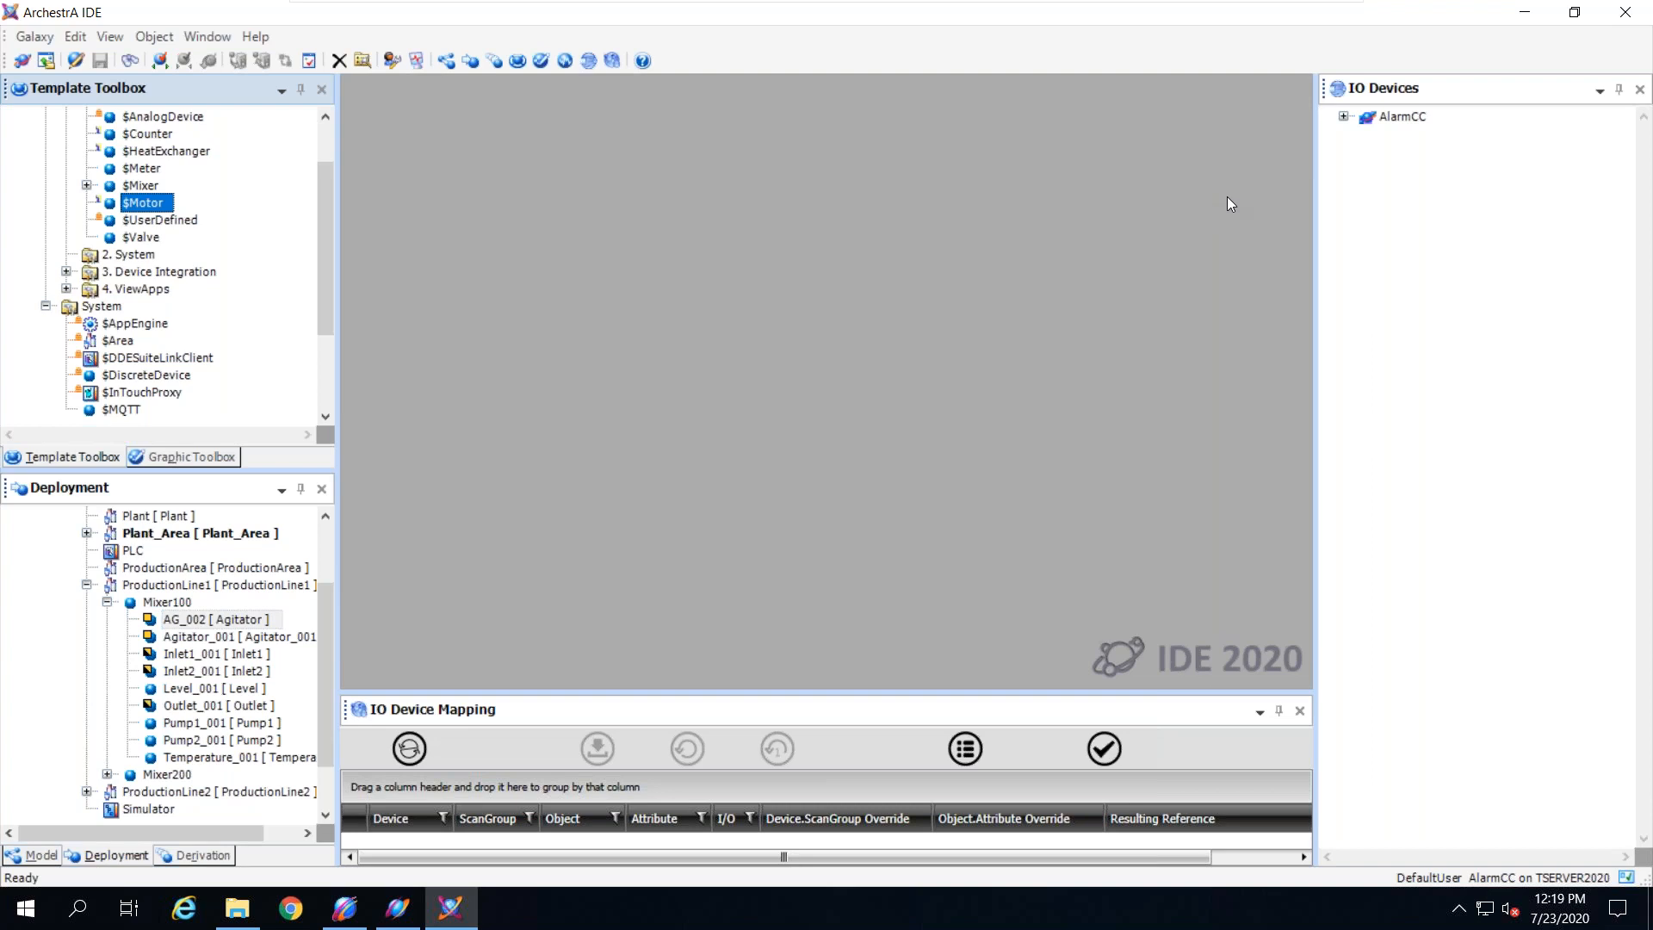
# Step: Switch to the ArchestrA System Management Console, and expand Galaxy Database Manager to list its galaxies
pyautogui.click(1525, 14)
pyautogui.click(1436, 163)
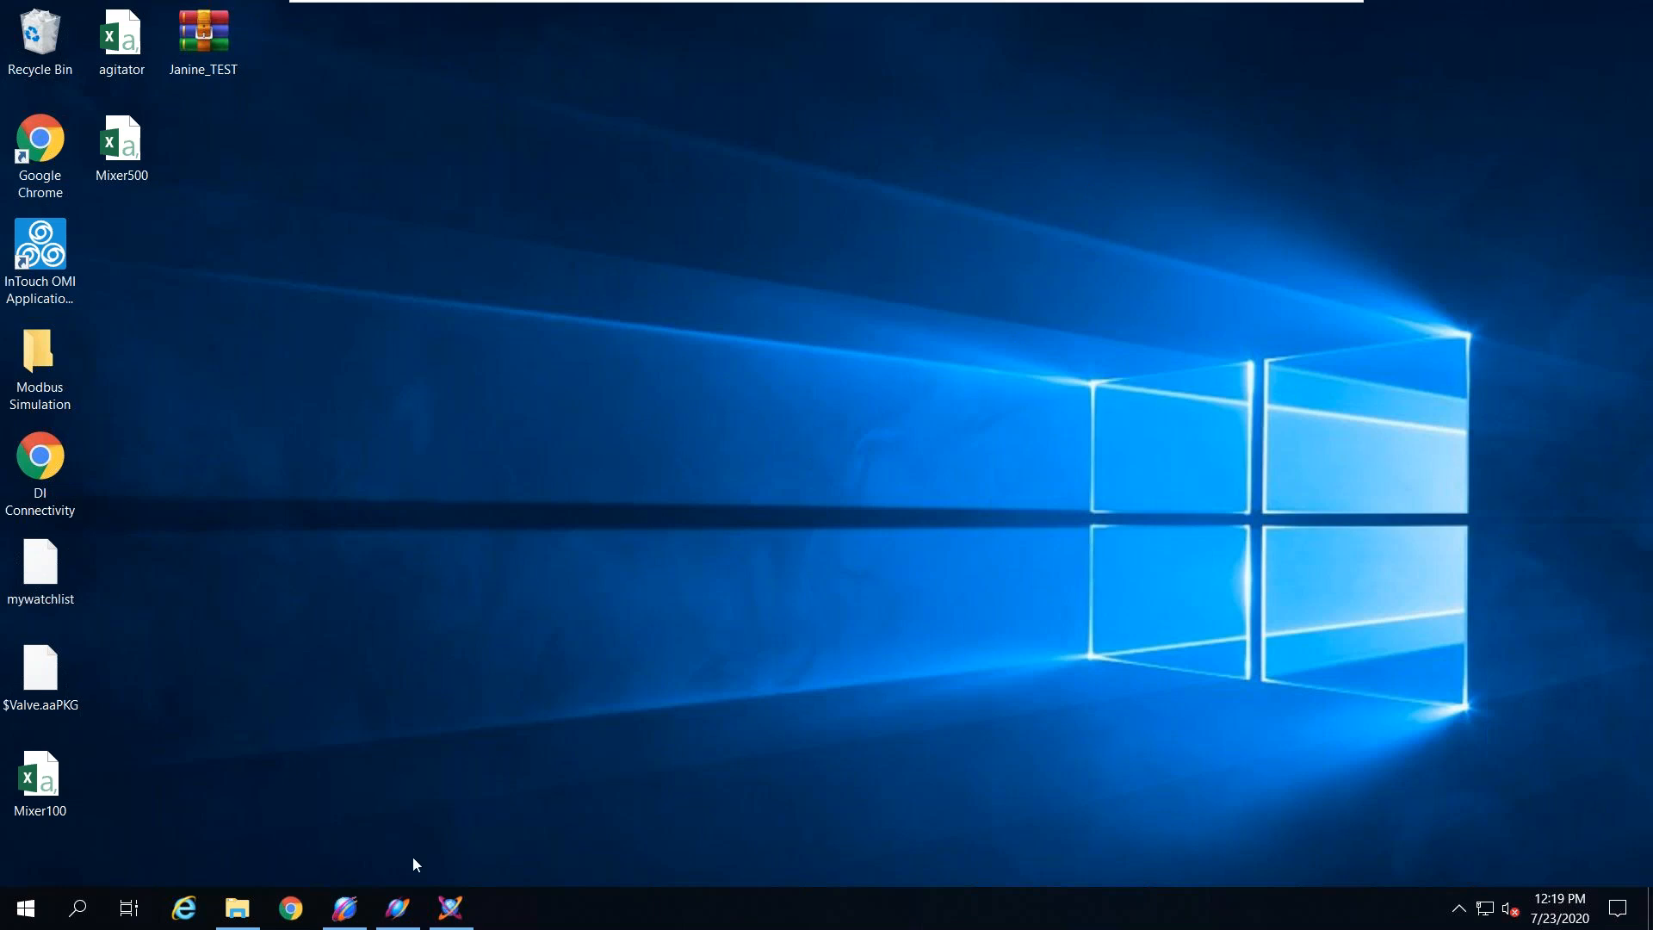
pyautogui.click(343, 905)
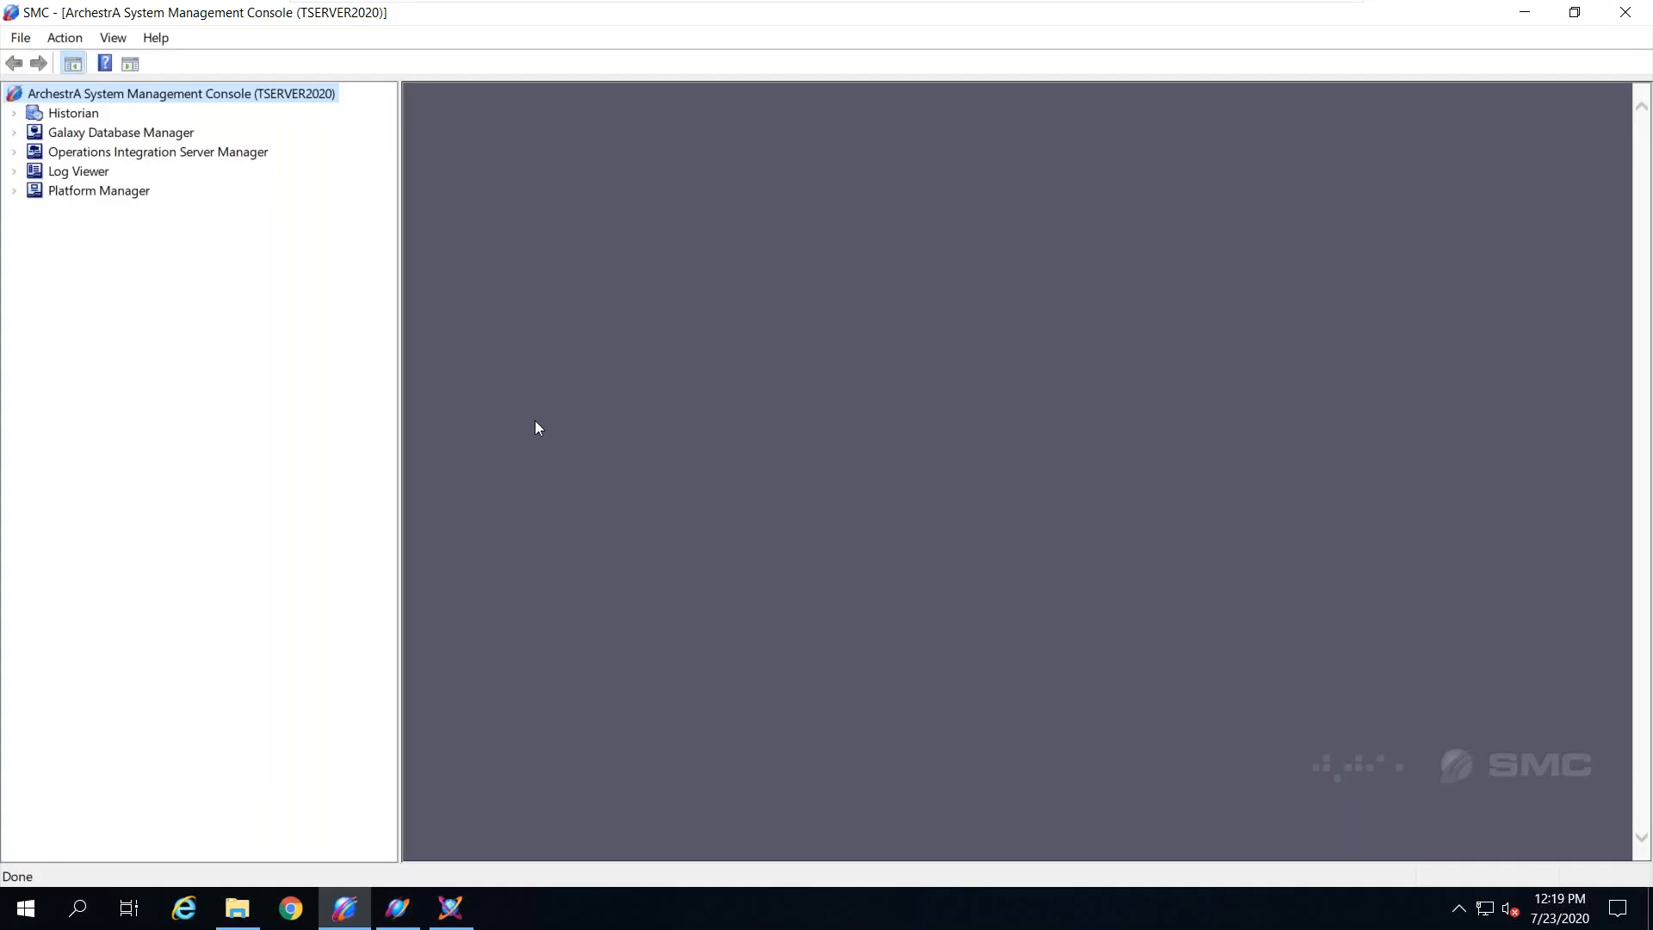
pyautogui.click(129, 134)
pyautogui.click(14, 135)
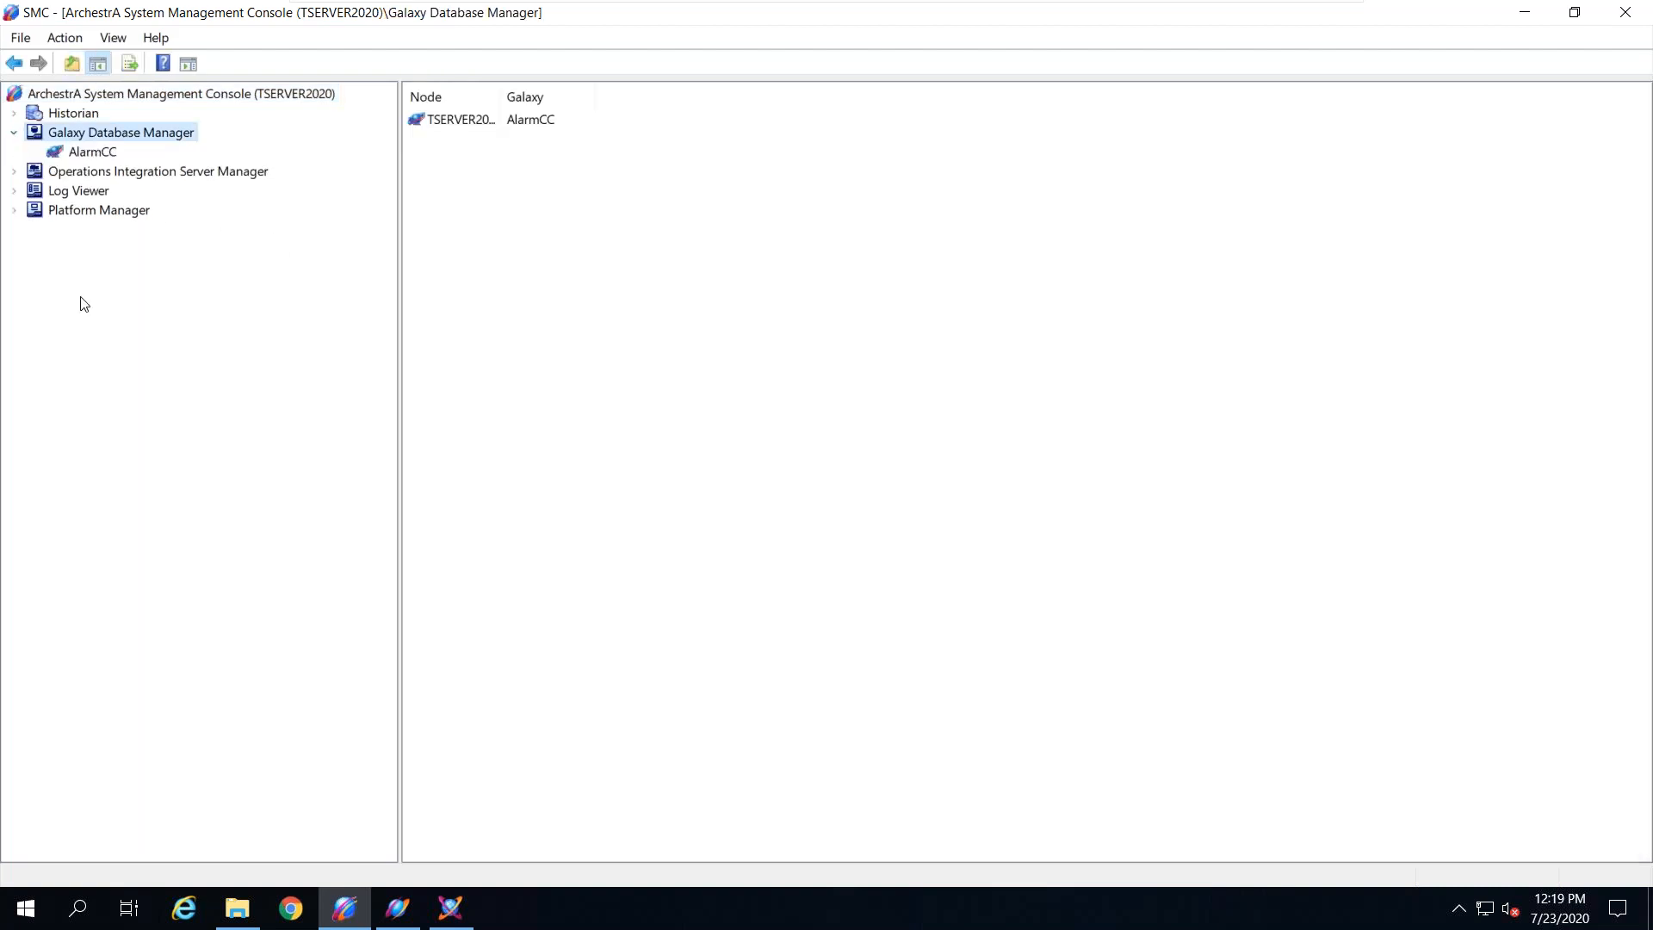
# Step: Start a backup of the AlarmCC galaxy, browse to the Desktop as its destination, and cancel before saving
pyautogui.rightClick(89, 152)
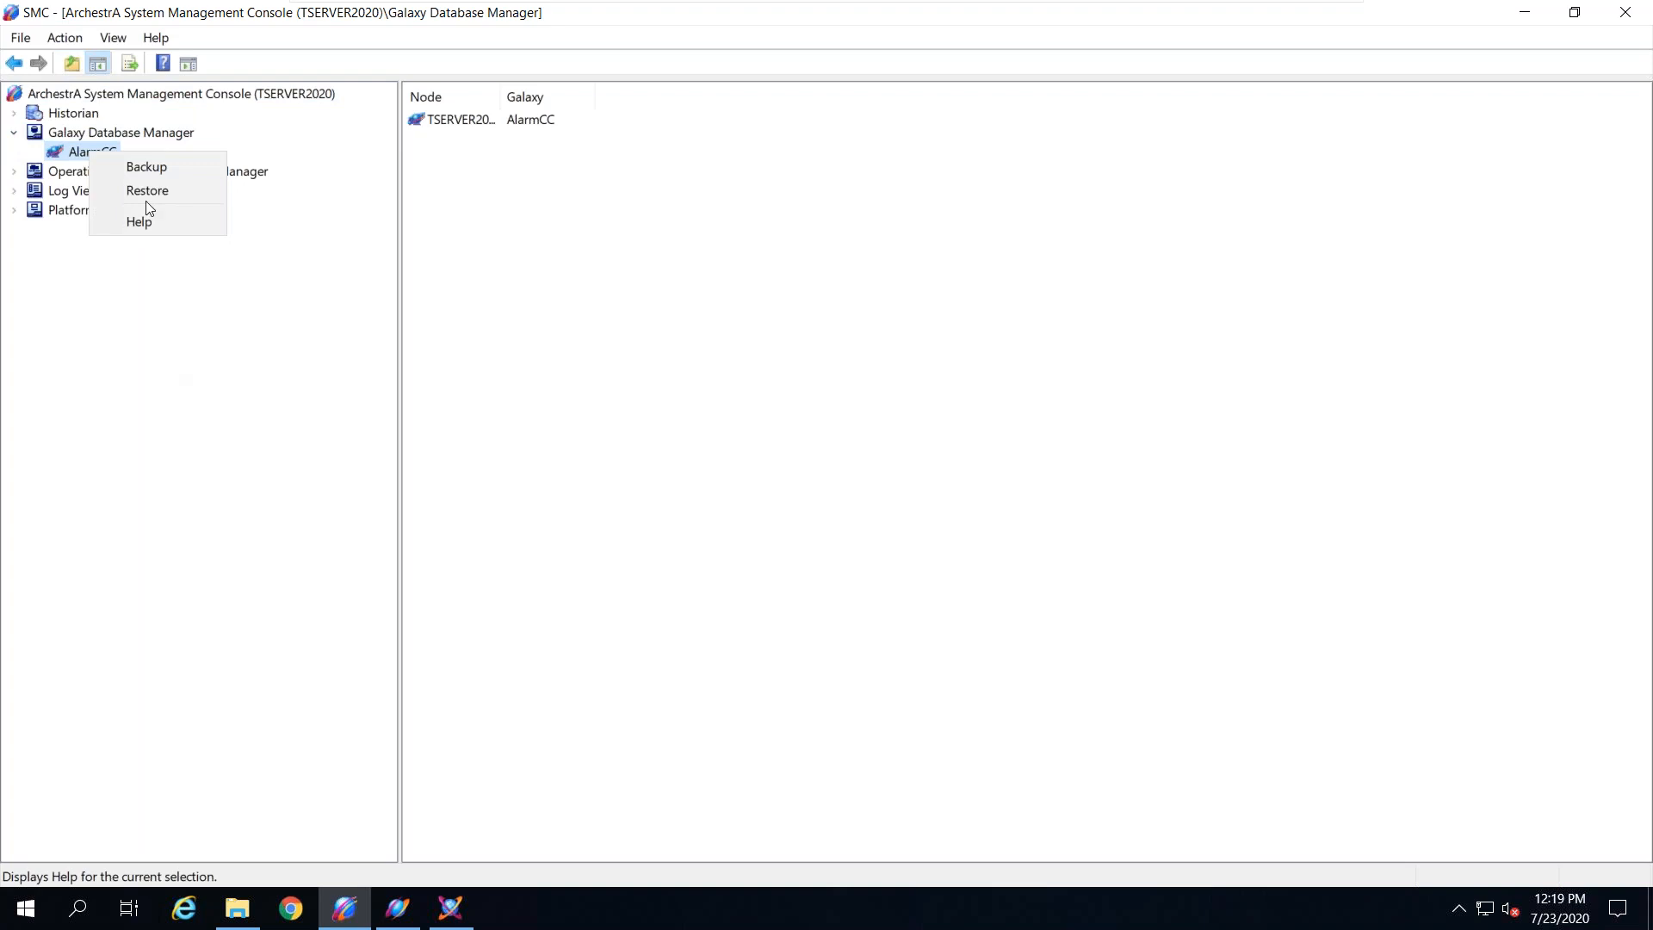
pyautogui.click(148, 167)
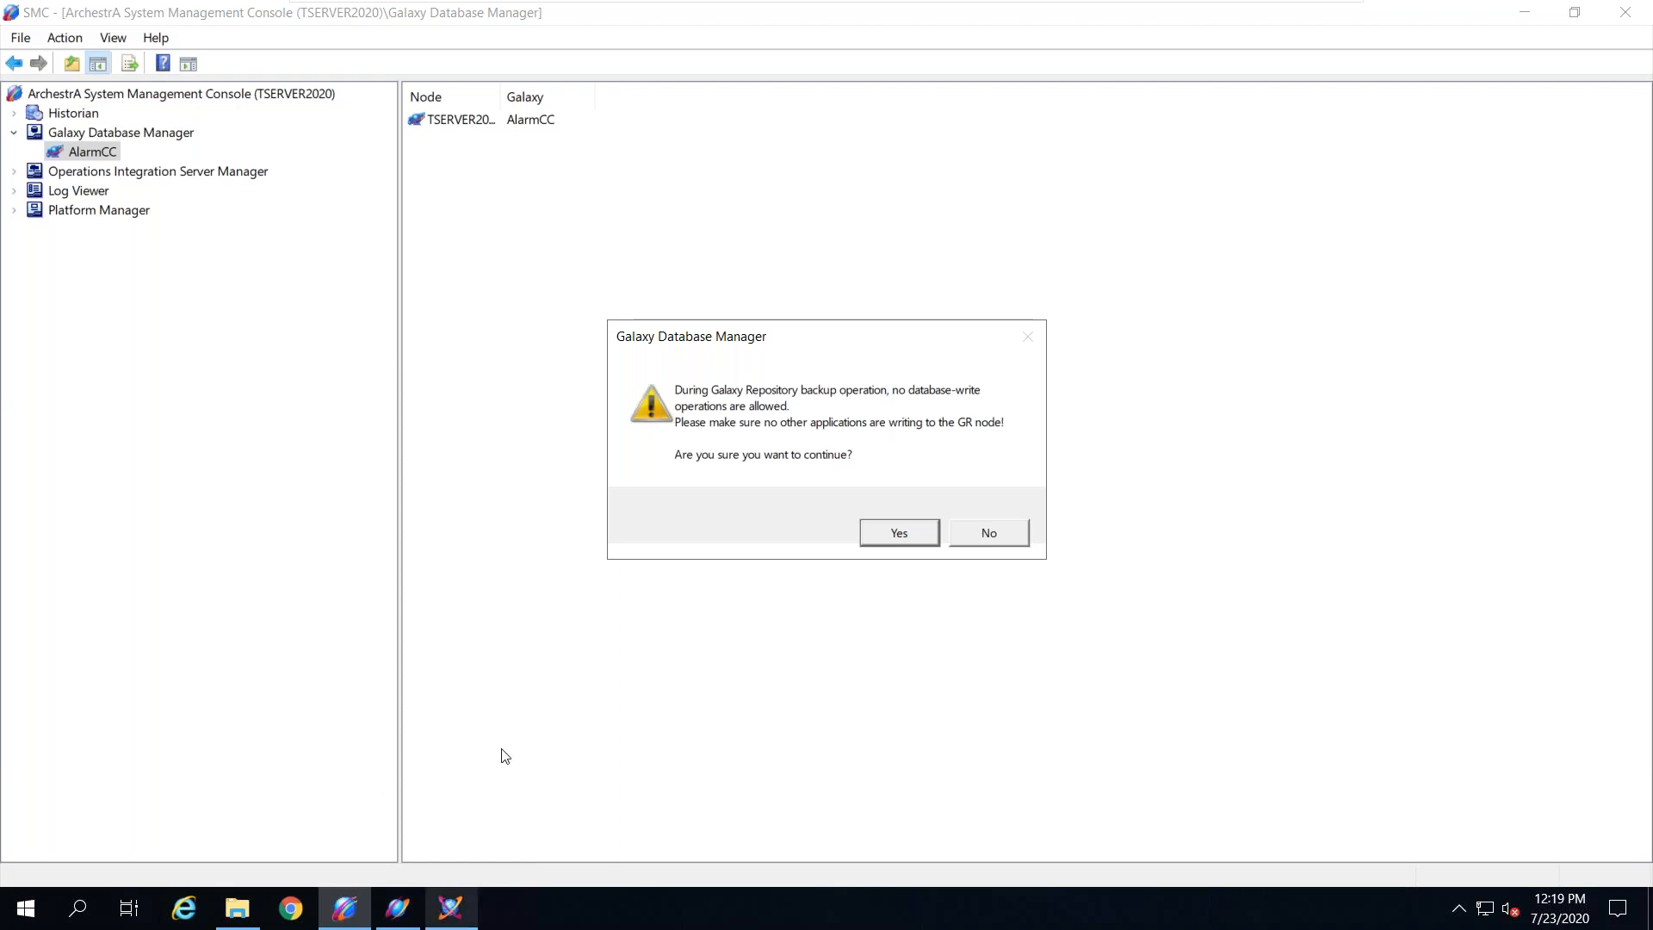
pyautogui.click(892, 530)
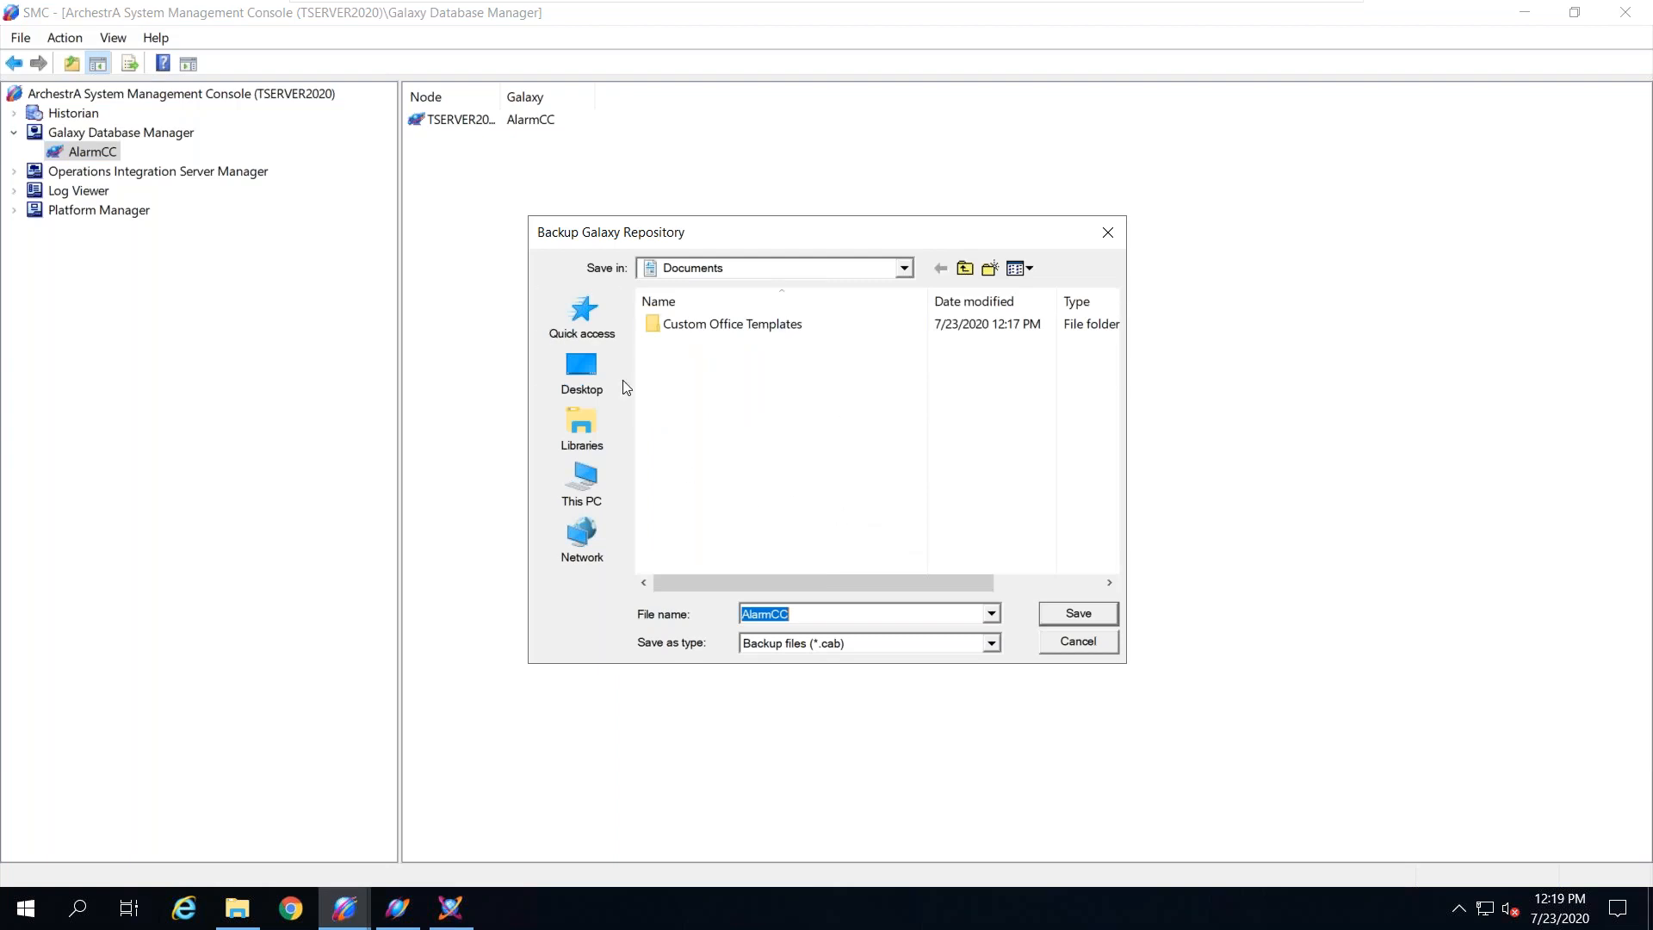
pyautogui.click(582, 372)
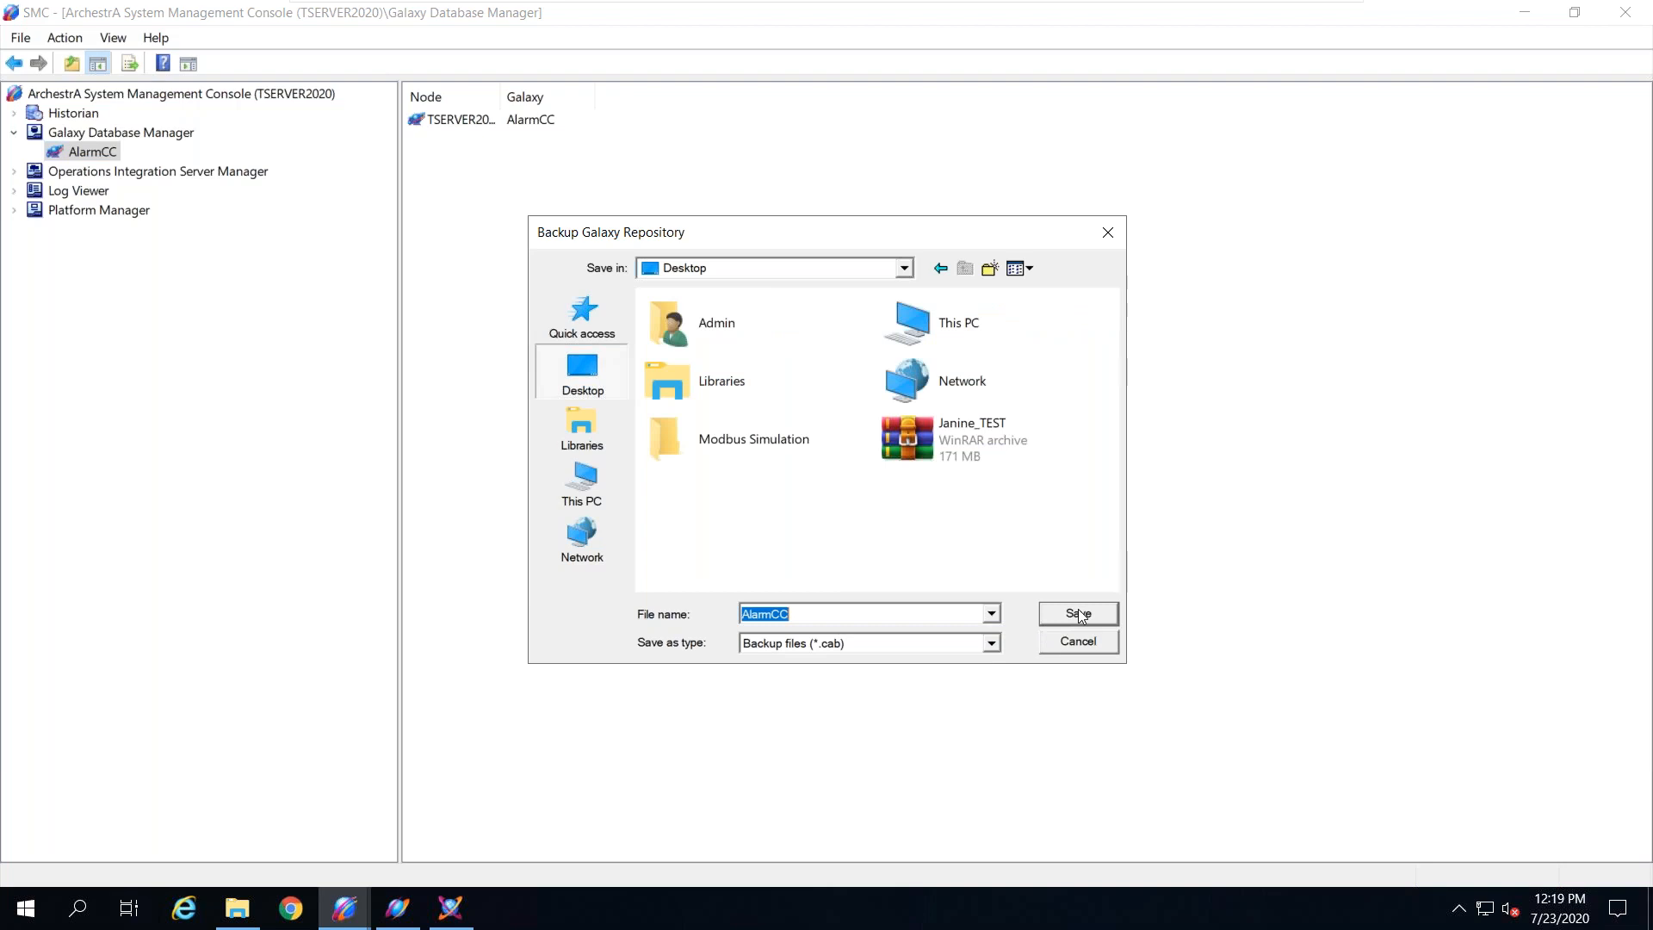
pyautogui.click(901, 432)
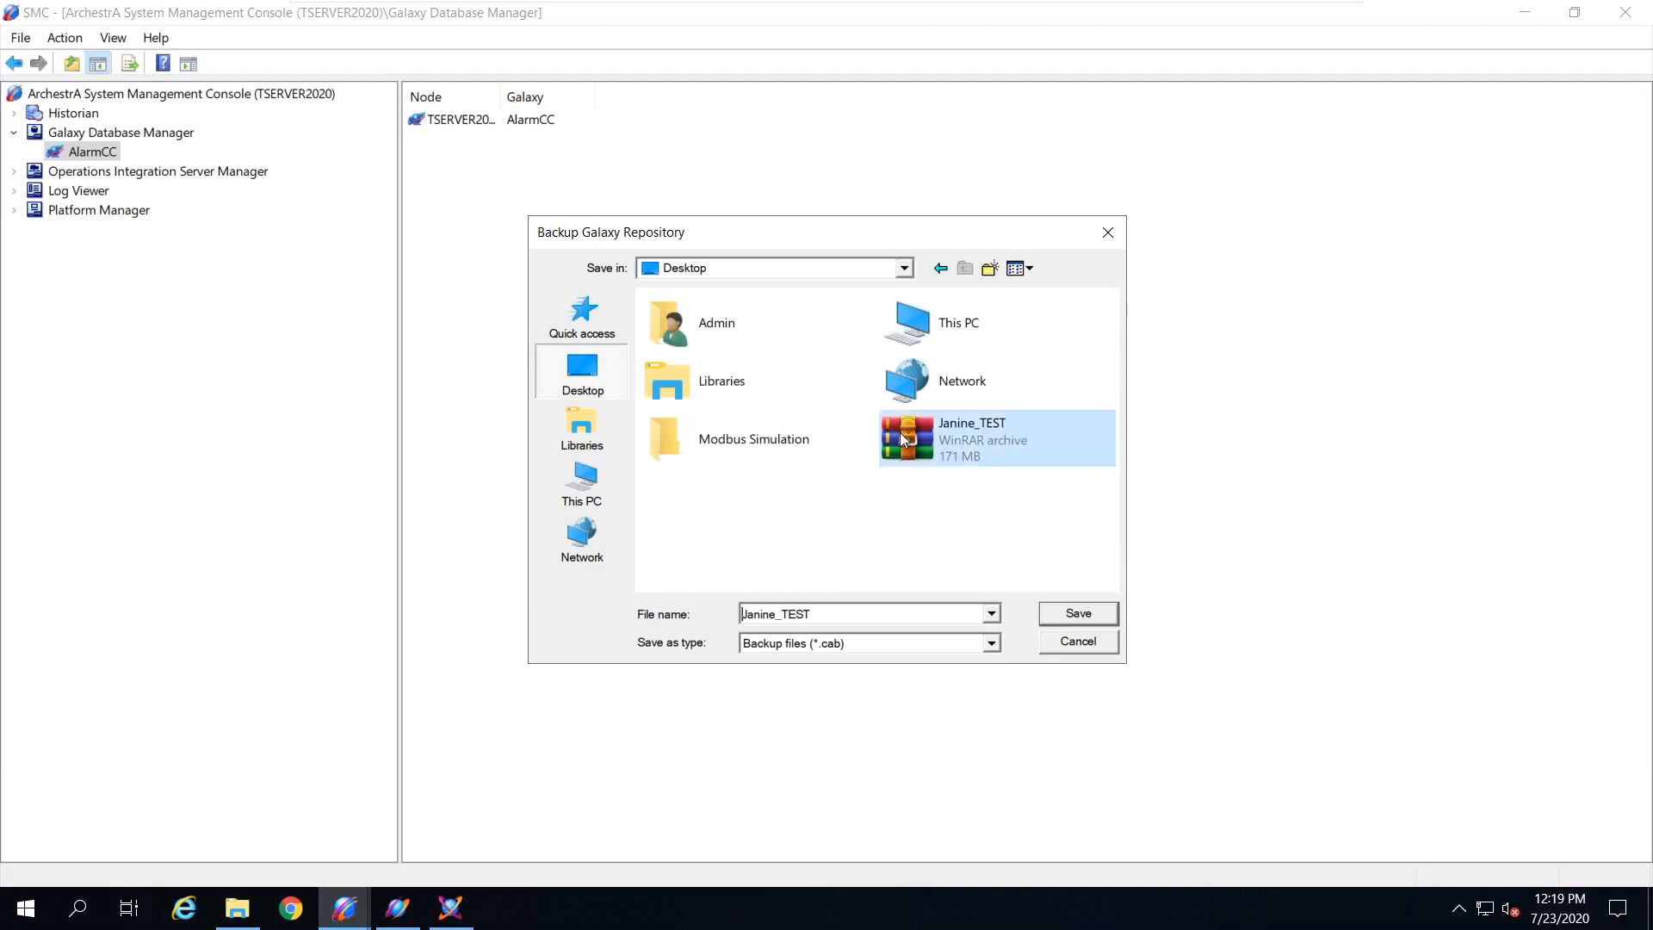
pyautogui.click(1092, 646)
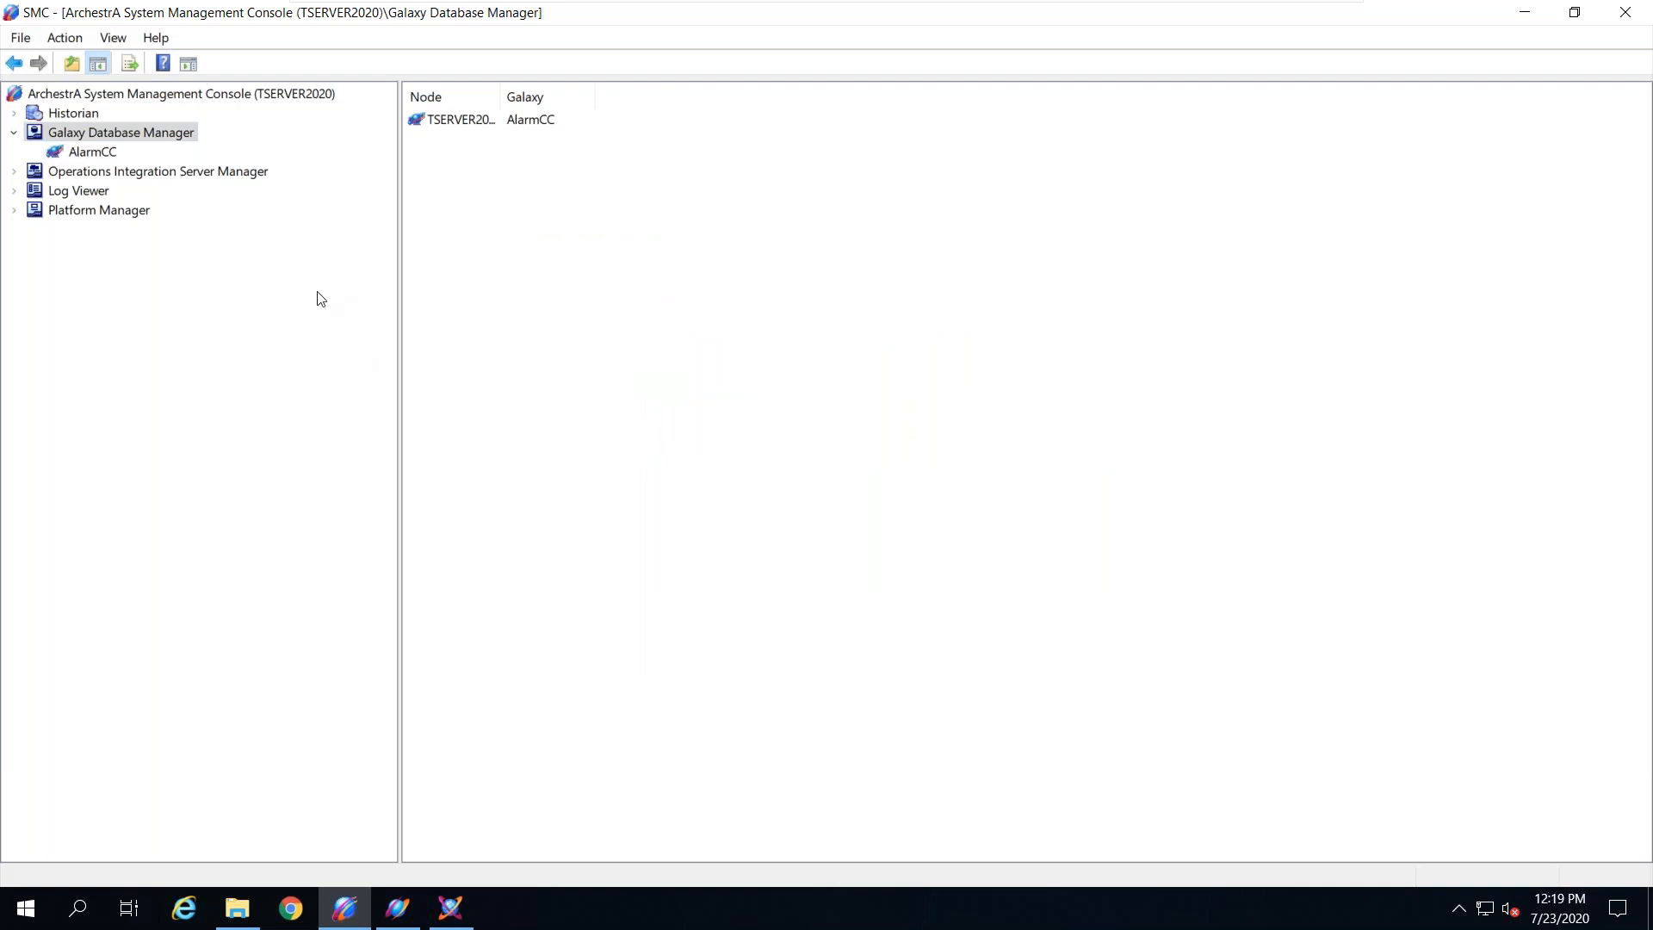
# Step: Minimize the console, and move the galaxy backup archive on the Desktop to an empty area away from the other icons
pyautogui.click(1526, 13)
pyautogui.moveTo(226, 41); pyautogui.dragTo(386, 256)
pyautogui.moveTo(544, 405); pyautogui.dragTo(301, 206)
pyautogui.moveTo(436, 398); pyautogui.dragTo(313, 268)
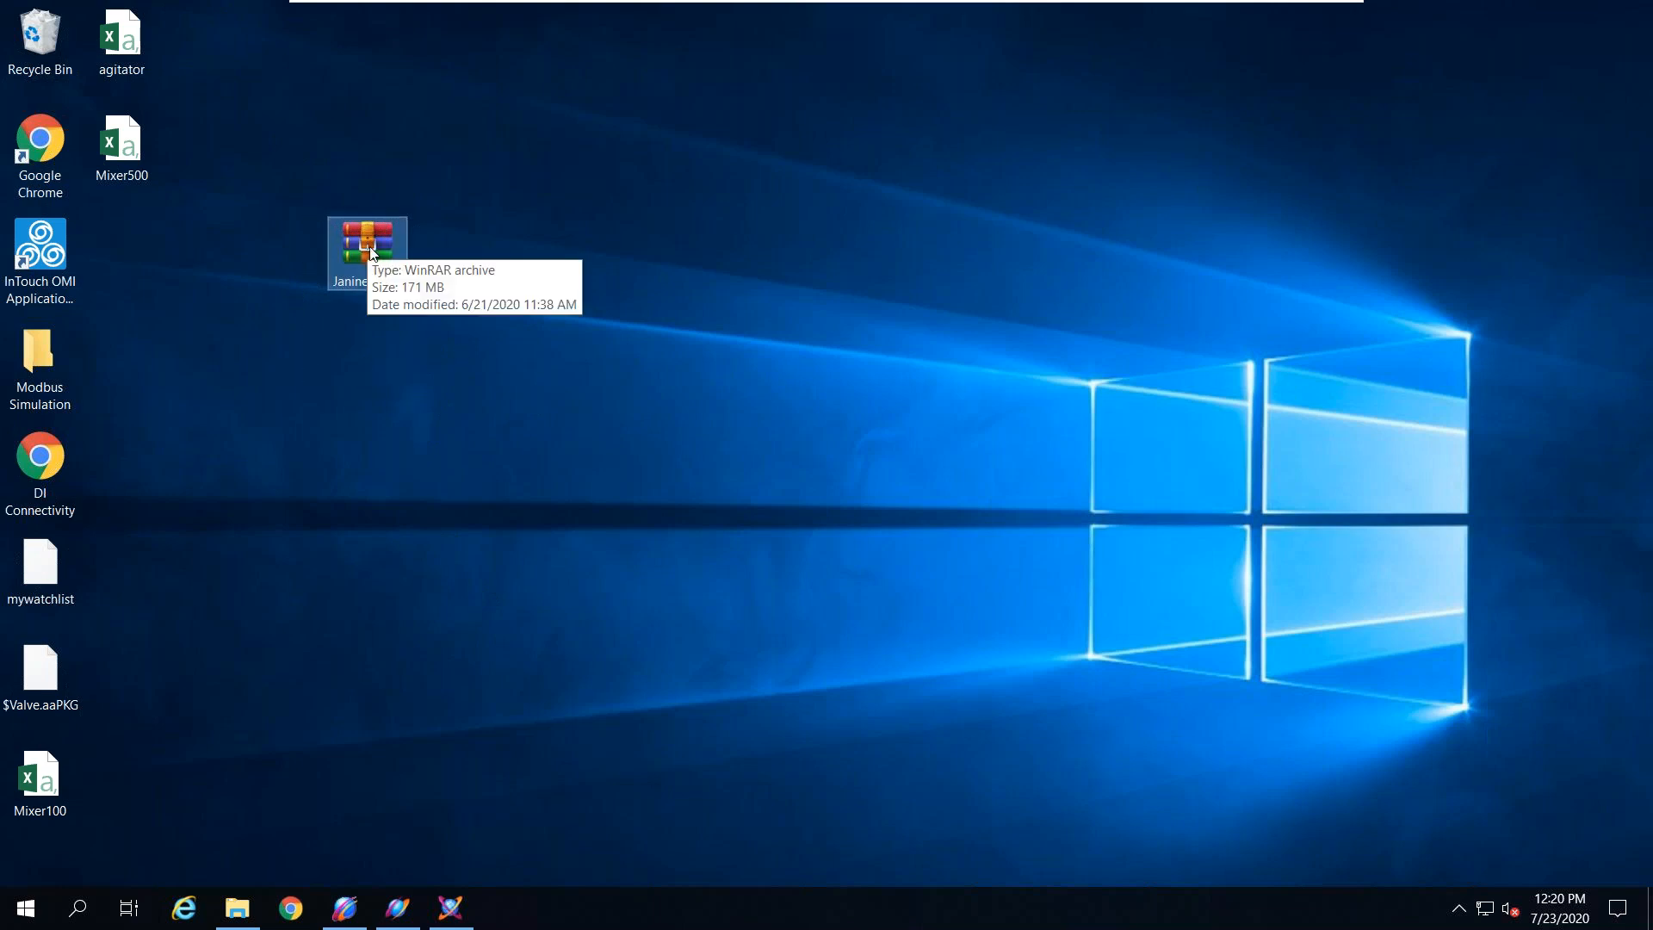
pyautogui.moveTo(357, 241); pyautogui.dragTo(620, 193)
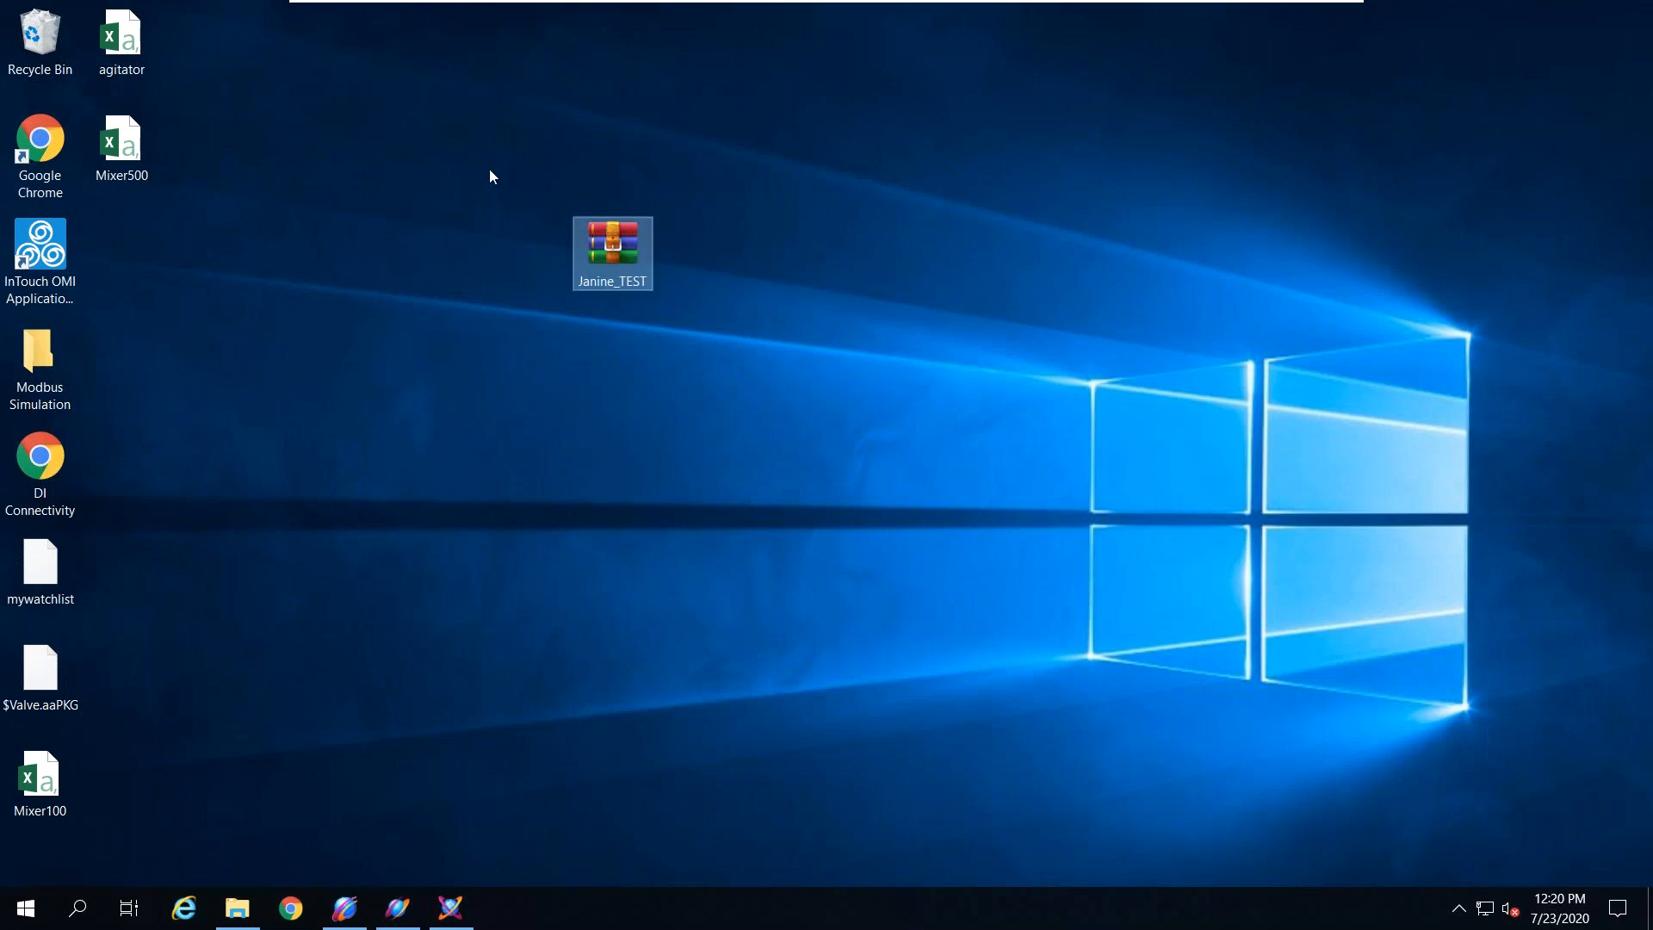
pyautogui.moveTo(500, 154); pyautogui.dragTo(746, 319)
pyautogui.click(617, 393)
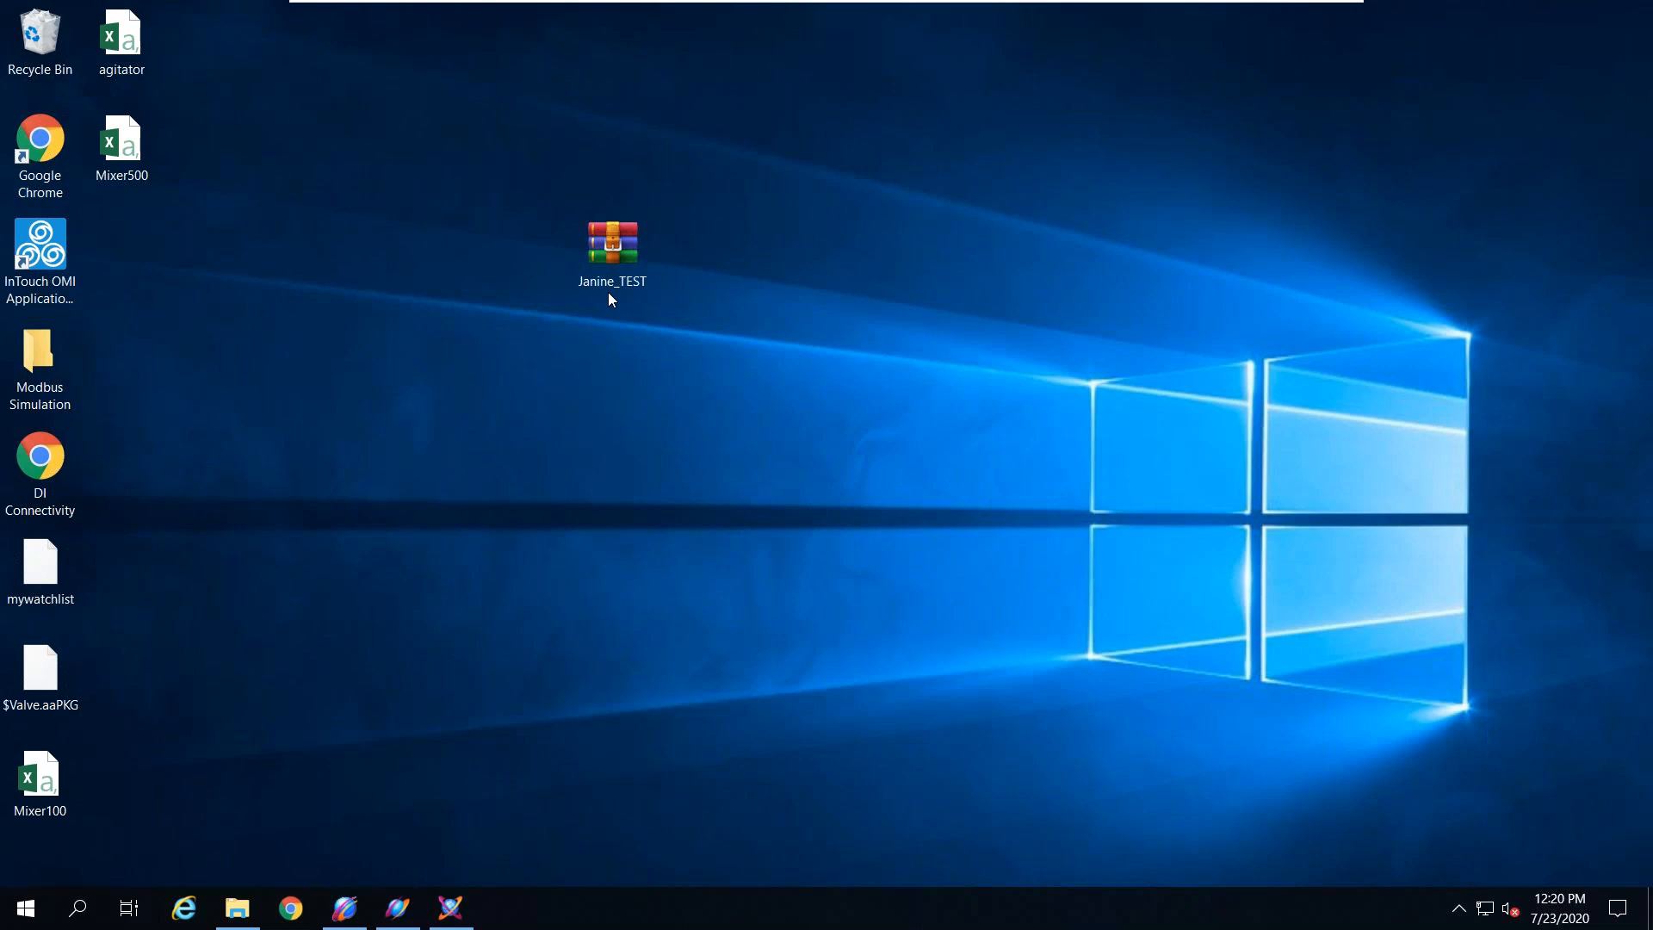
# Step: Try to restore the AlarmCC galaxy from the Desktop backup file ending in _TEST, and dismiss the resulting dialog
pyautogui.click(348, 924)
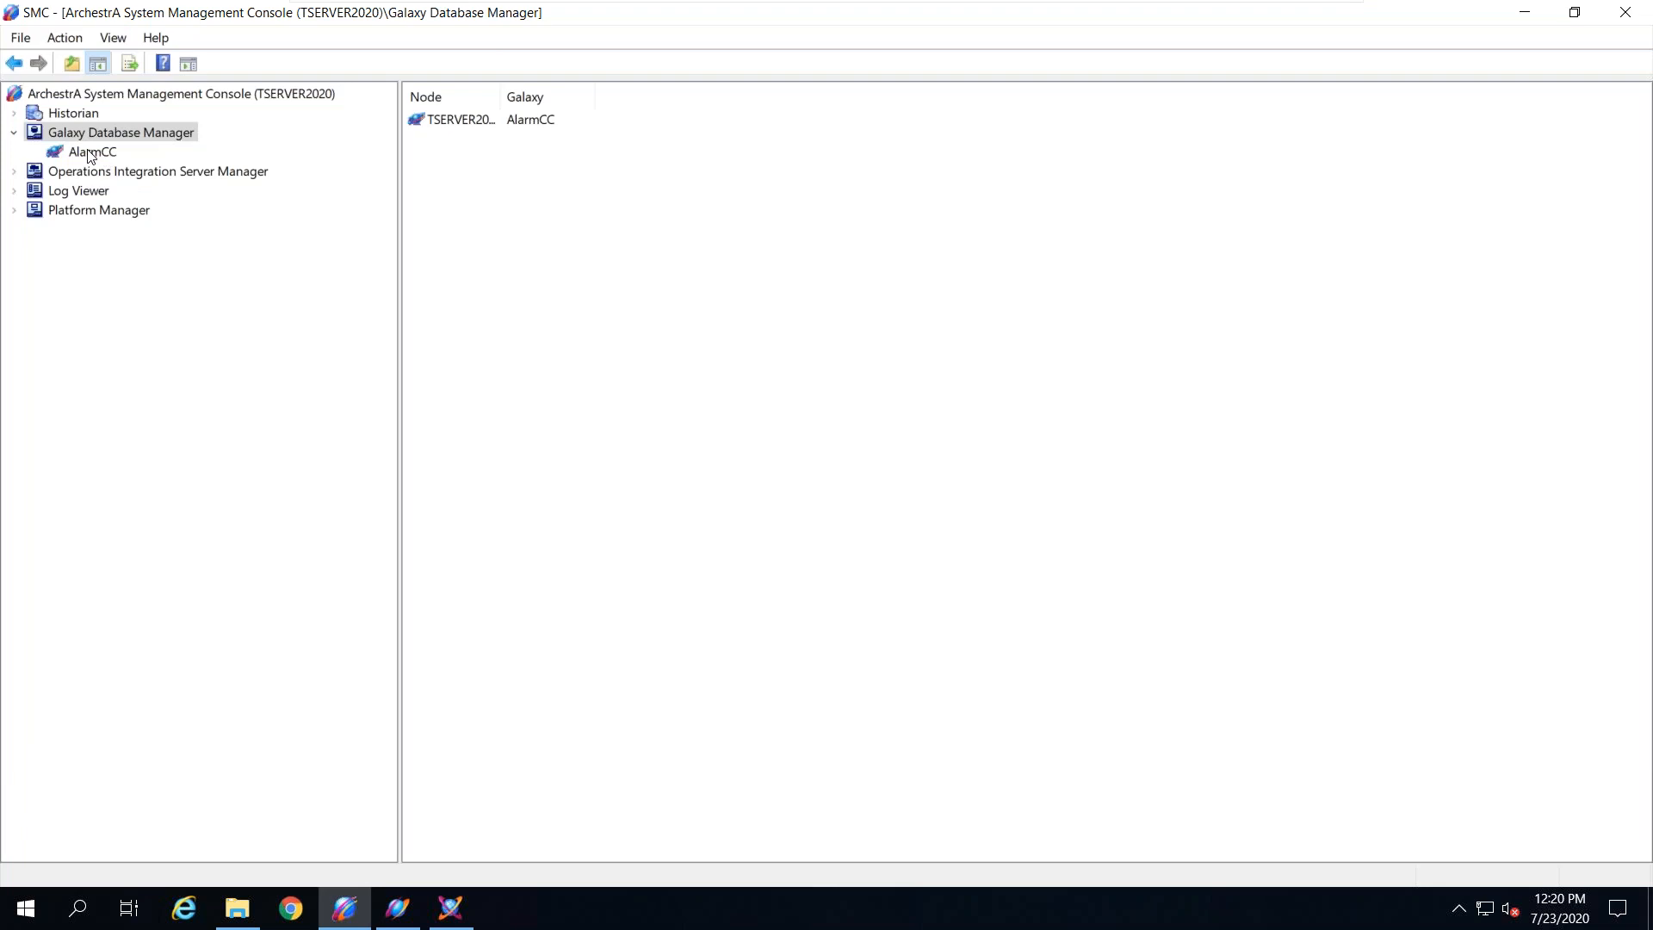
pyautogui.rightClick(90, 153)
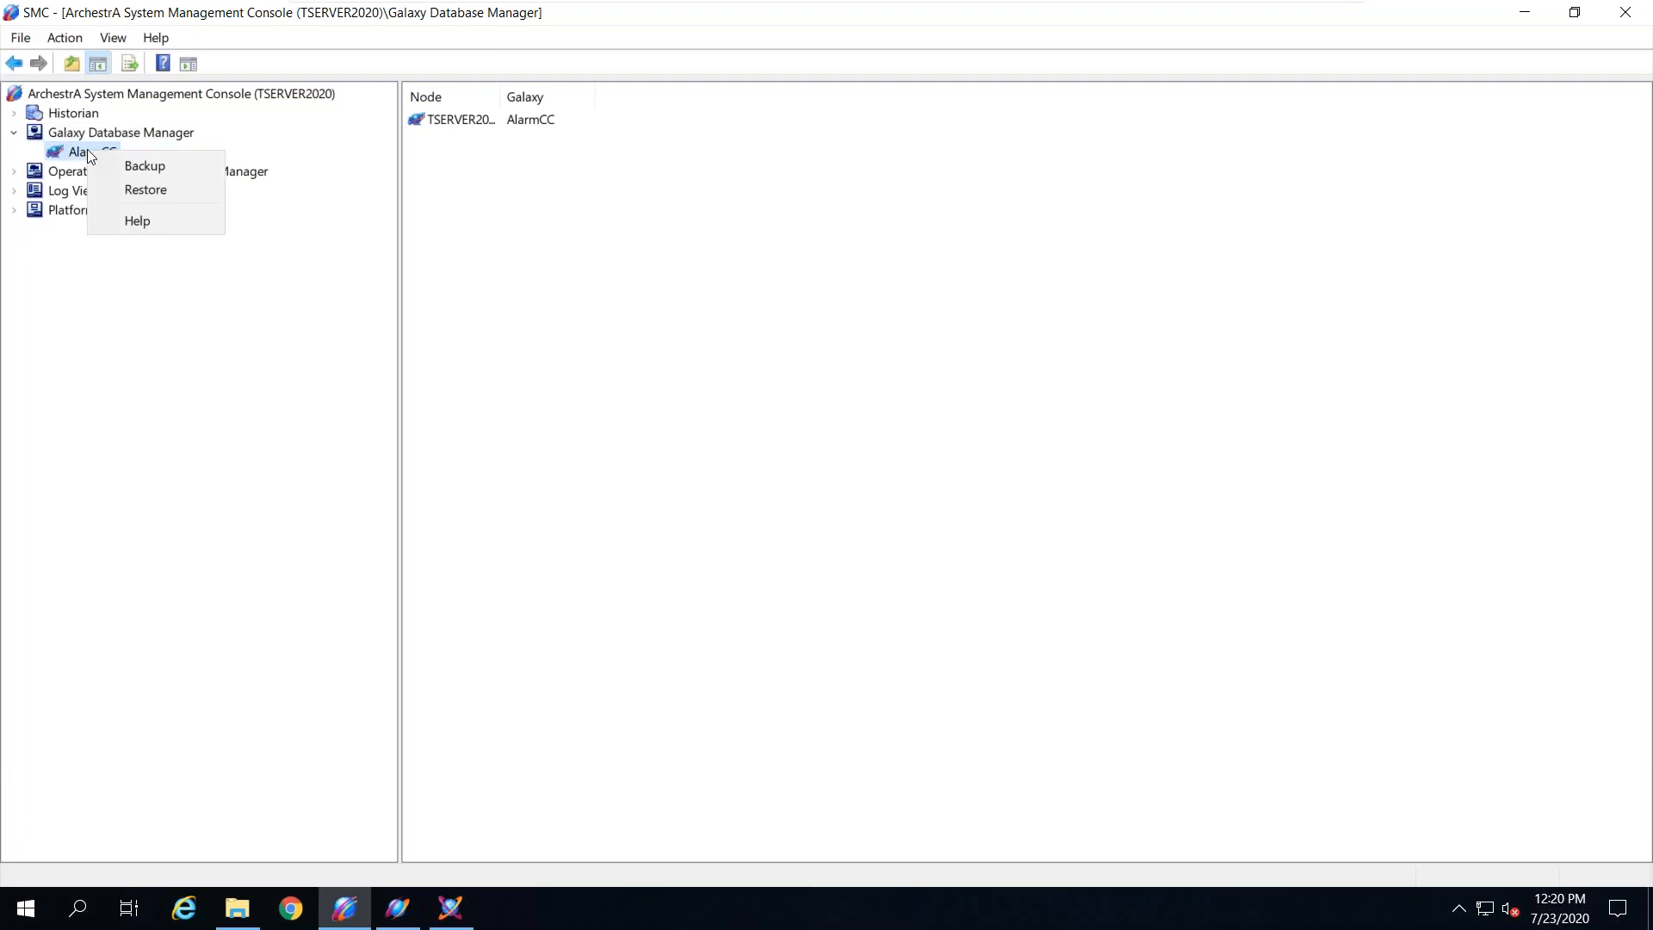
pyautogui.click(142, 189)
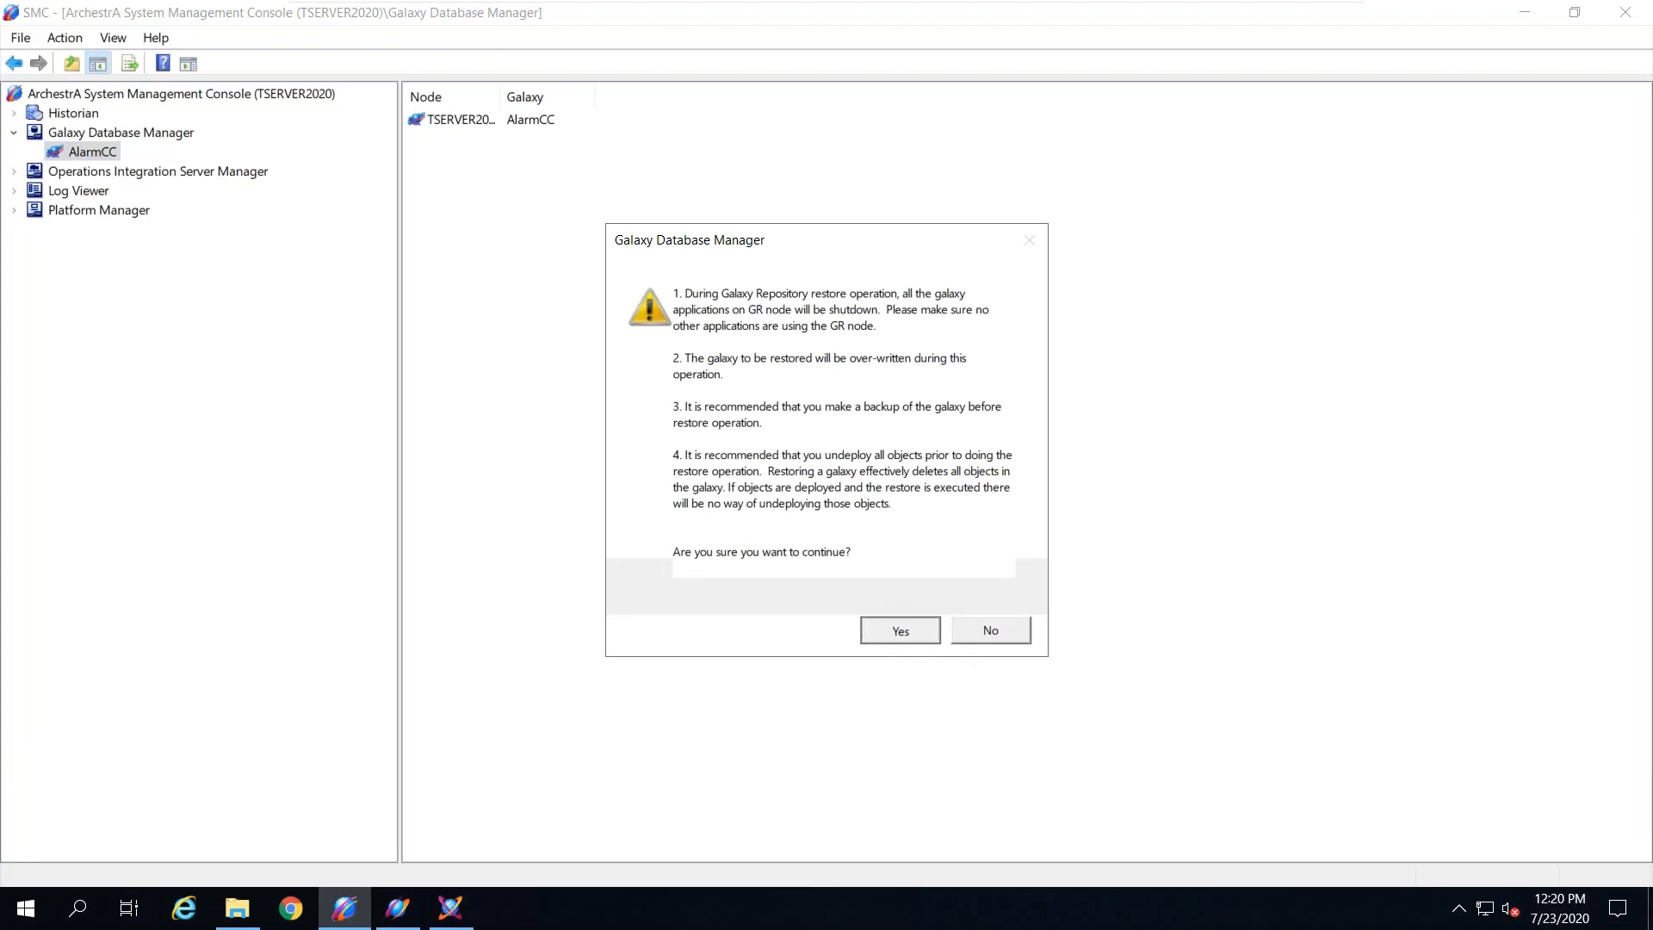
pyautogui.click(880, 630)
pyautogui.click(582, 370)
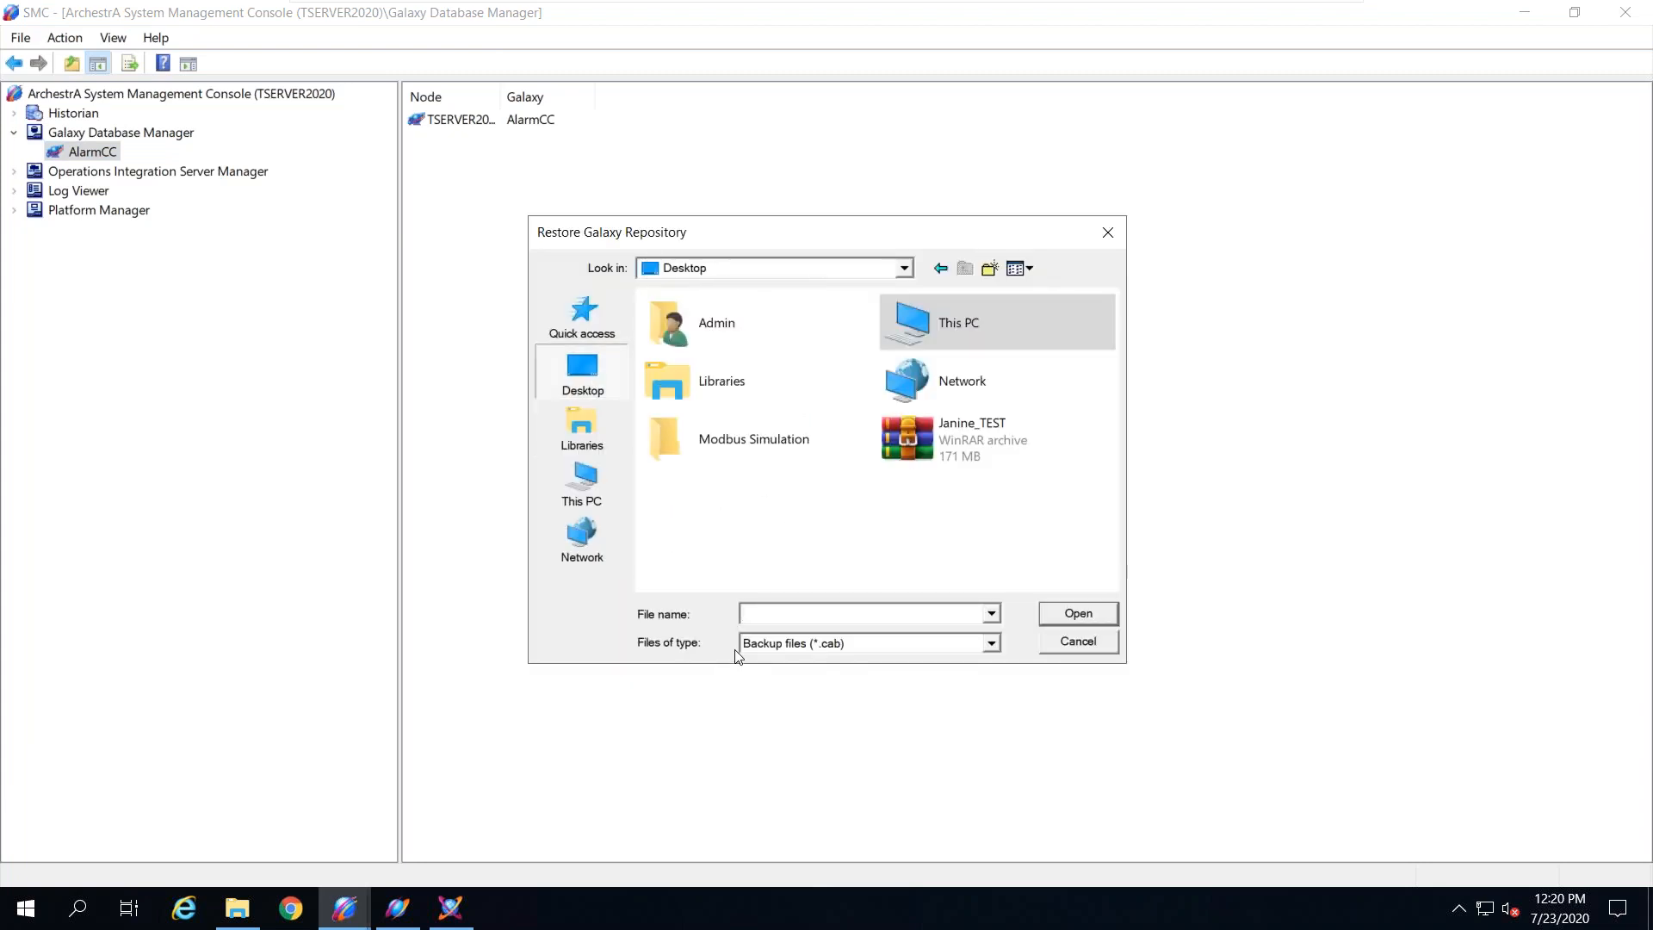
pyautogui.click(916, 439)
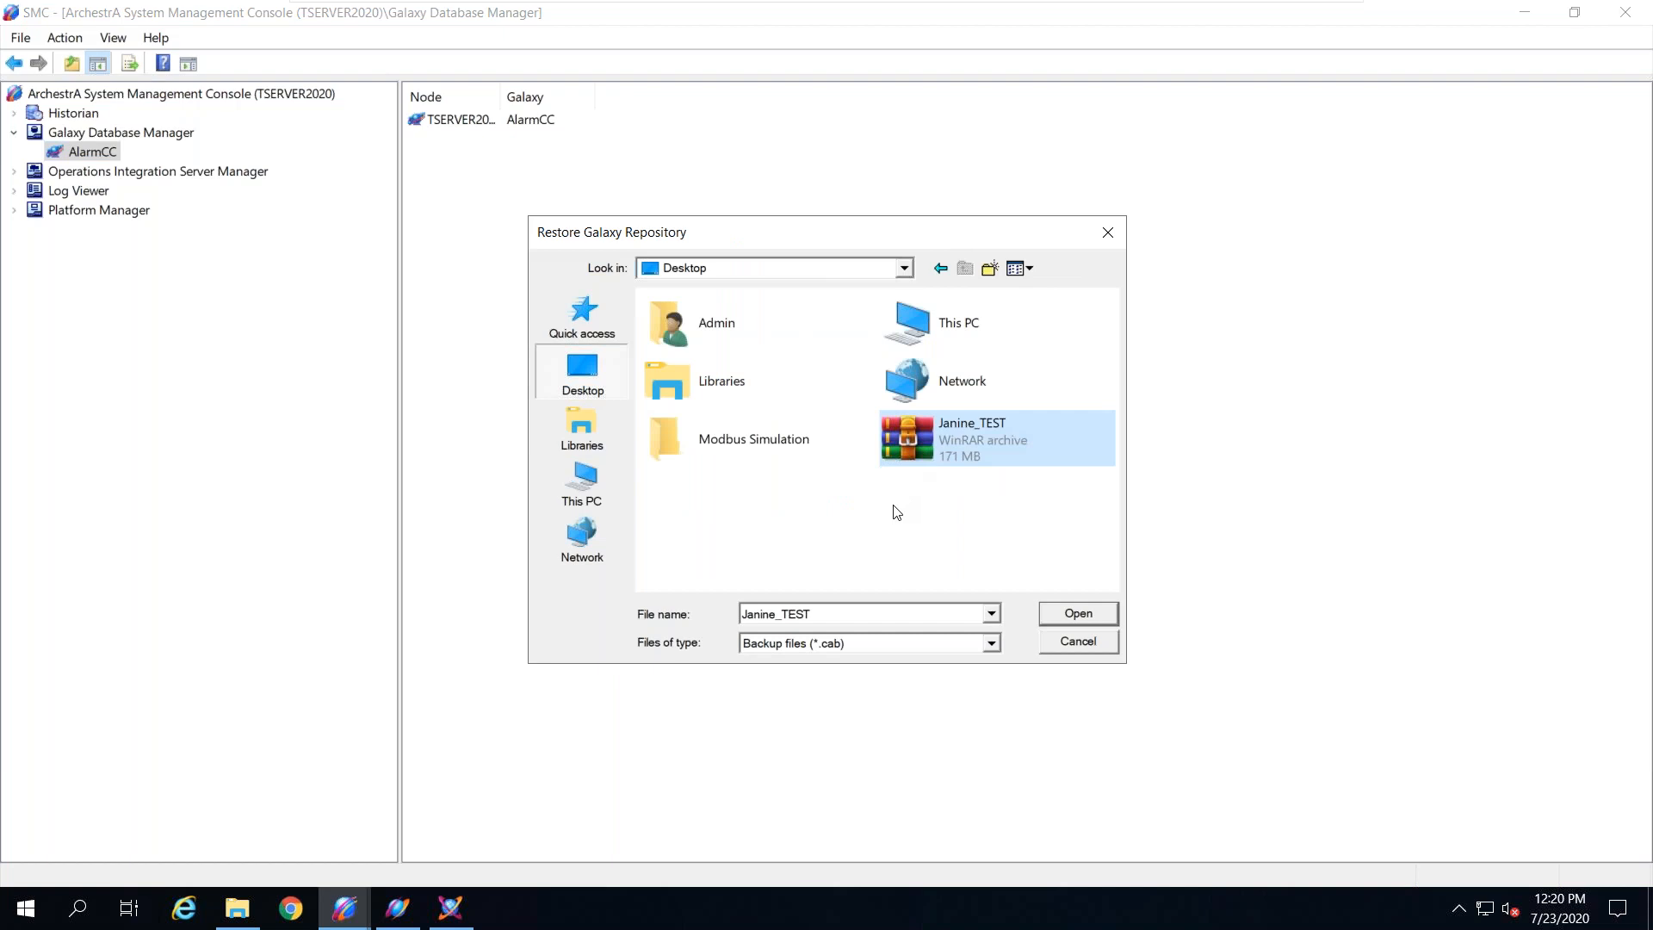
pyautogui.click(1093, 609)
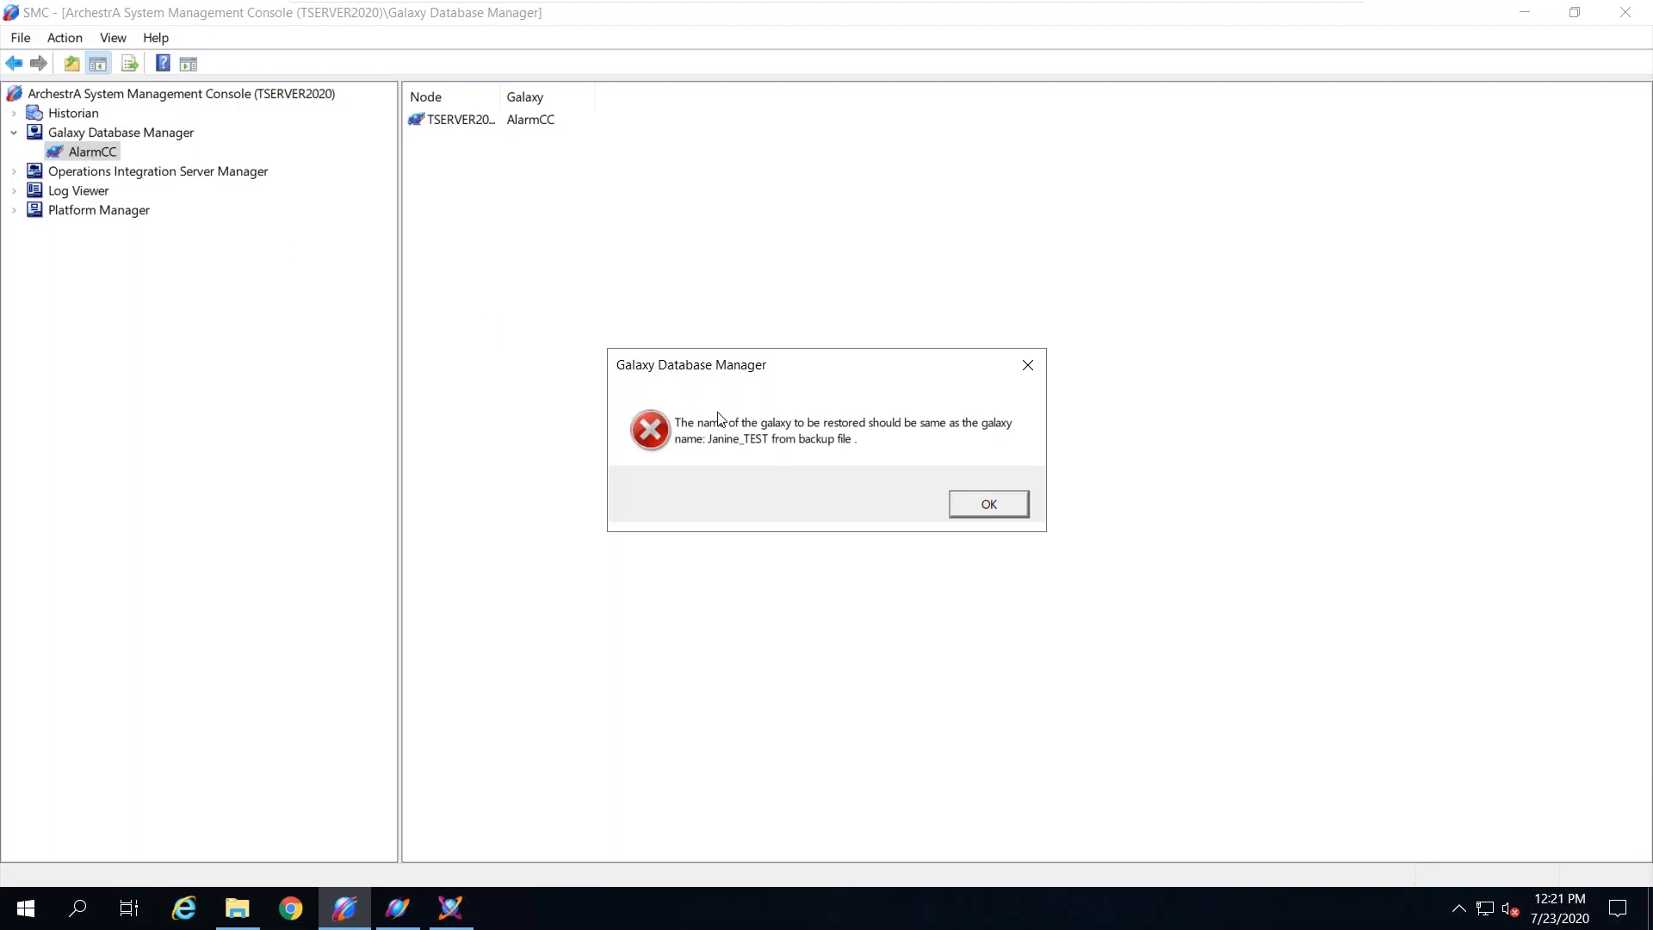
pyautogui.click(990, 506)
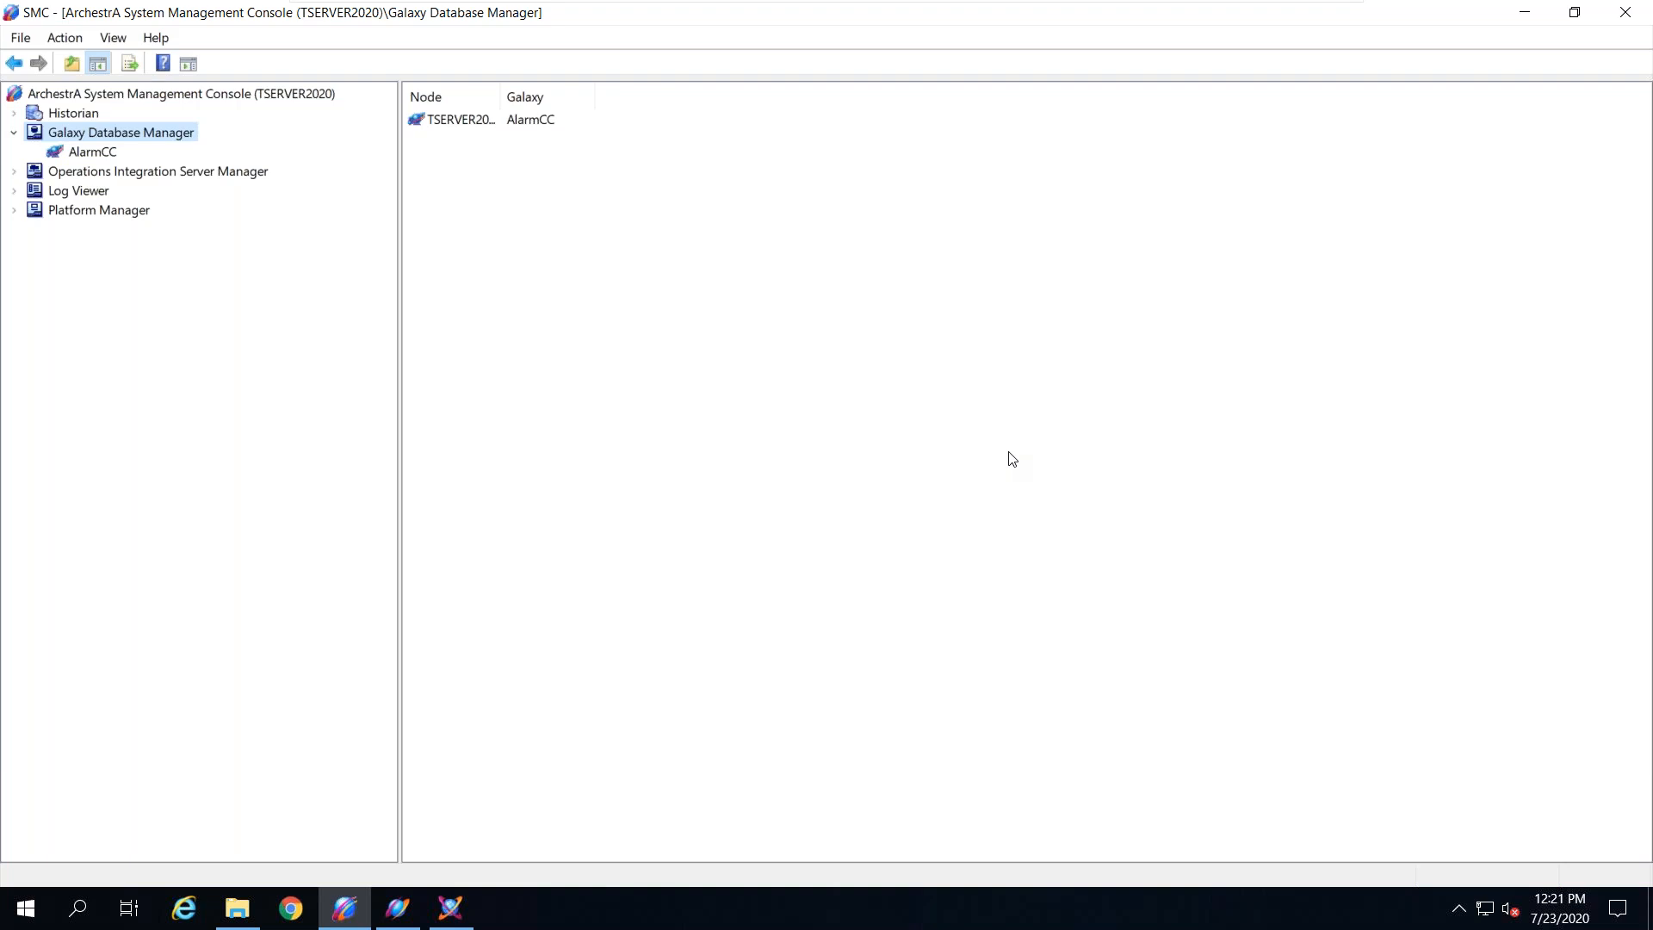
# Step: Minimize the console, and copy the galaxy backup archive on the Desktop
pyautogui.click(1527, 15)
pyautogui.click(637, 234)
pyautogui.rightClick(637, 234)
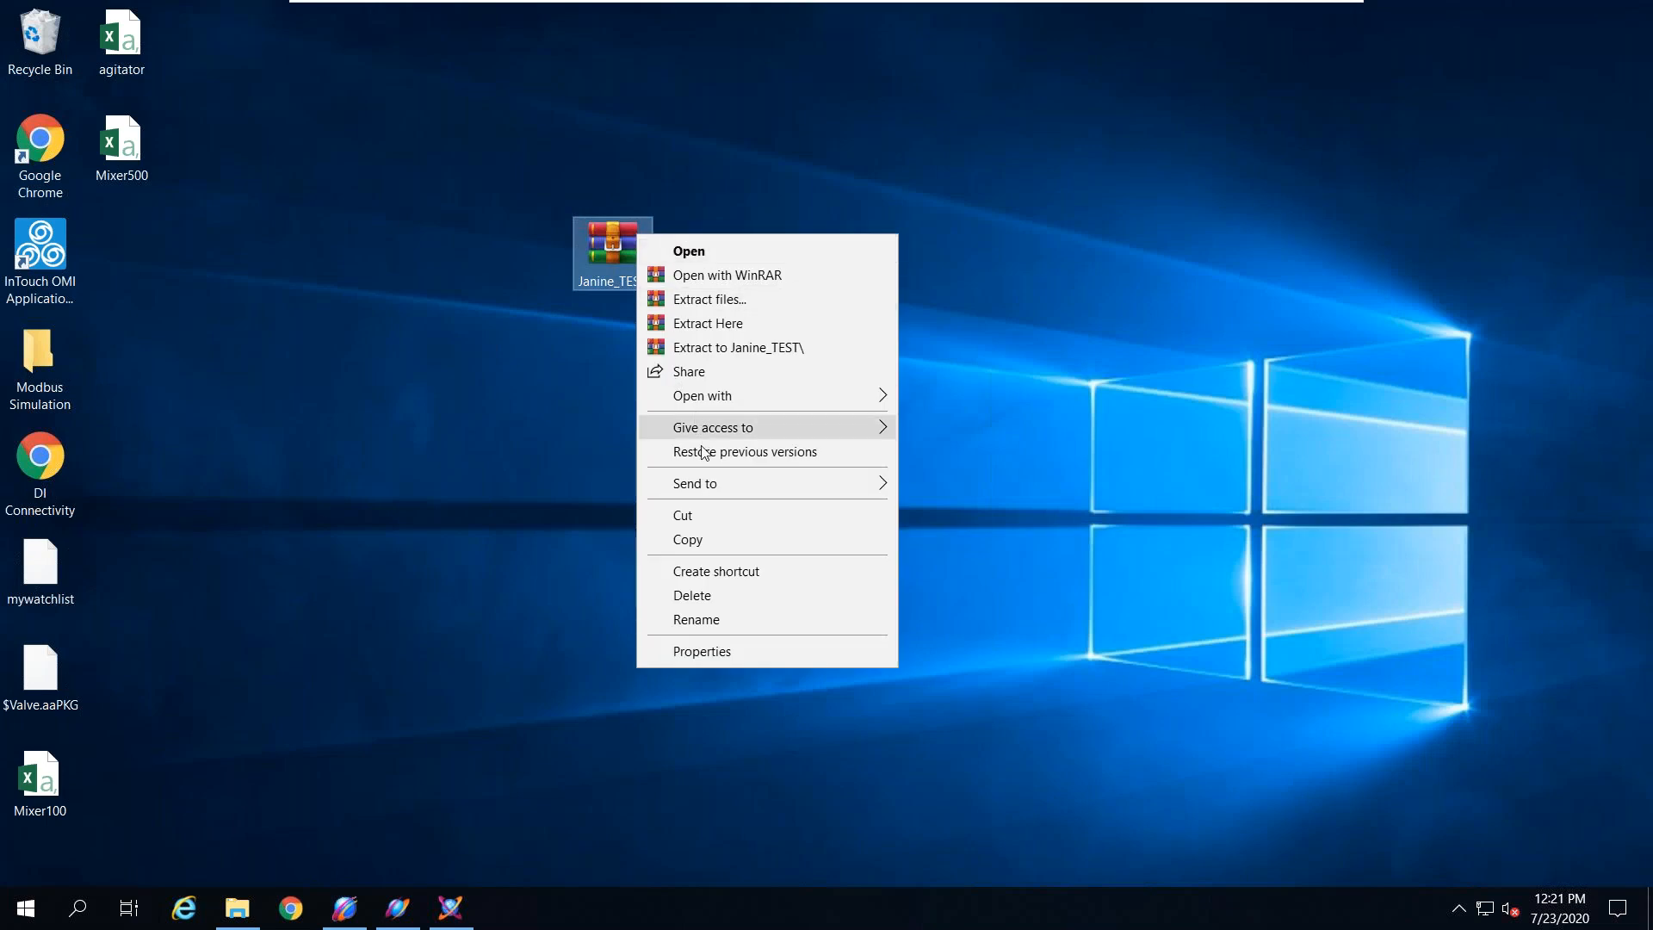
pyautogui.click(669, 543)
pyautogui.click(494, 545)
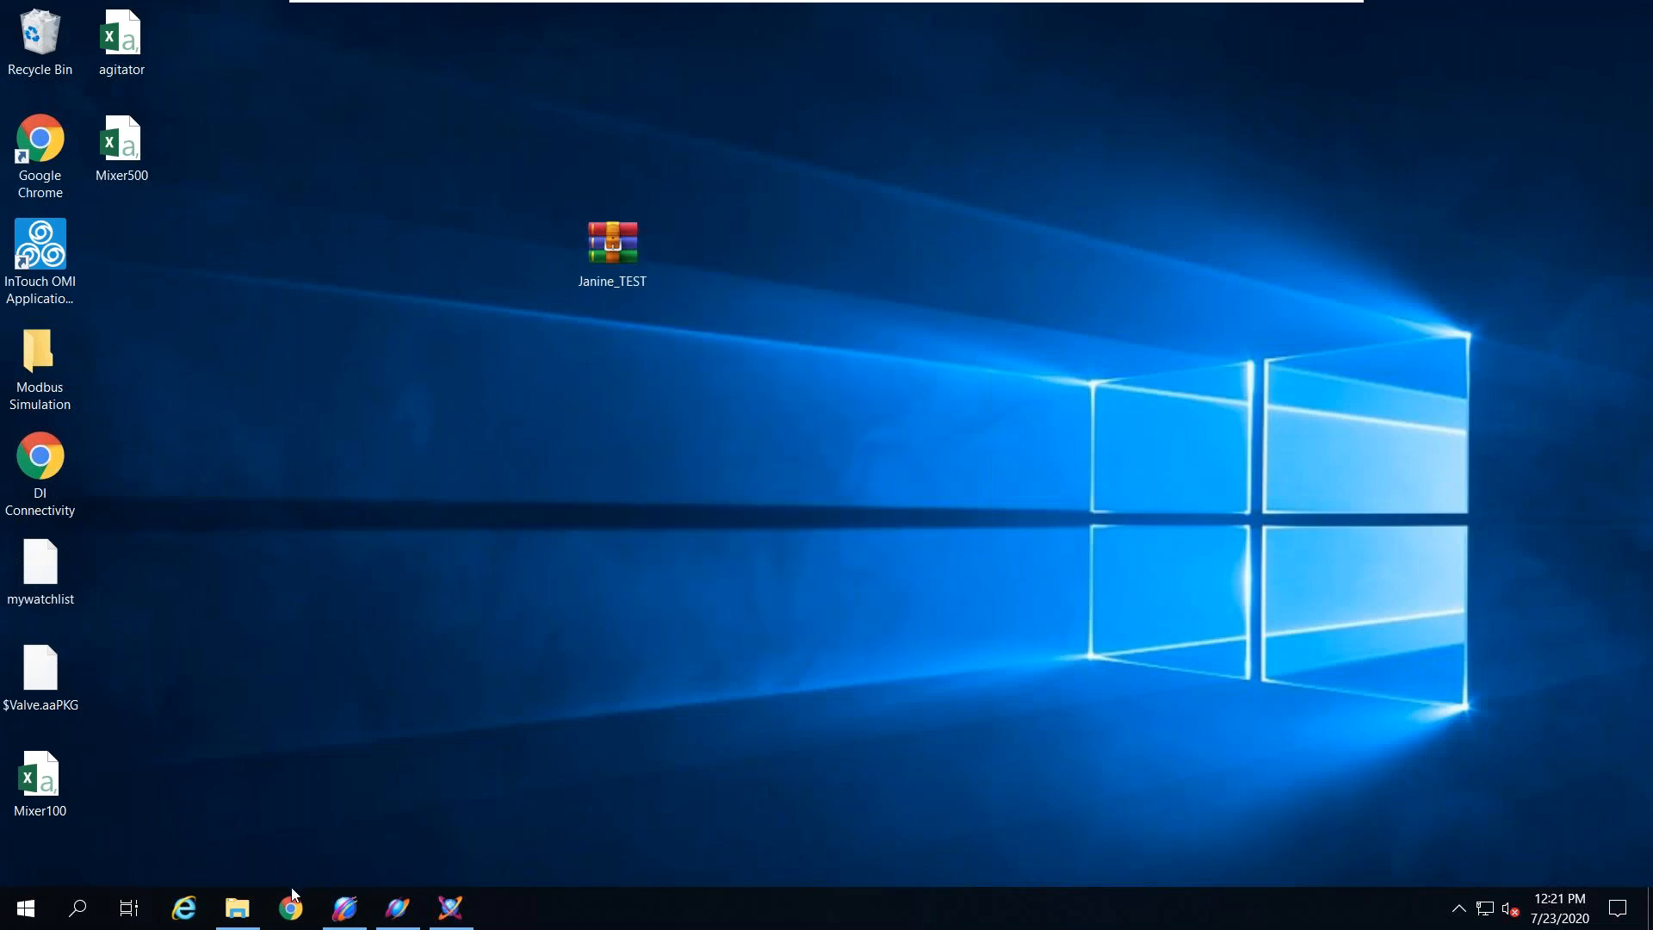
# Step: Switch to File Explorer, and open the Program Files (x86) folder on the C: drive
pyautogui.click(237, 911)
pyautogui.click(77, 144)
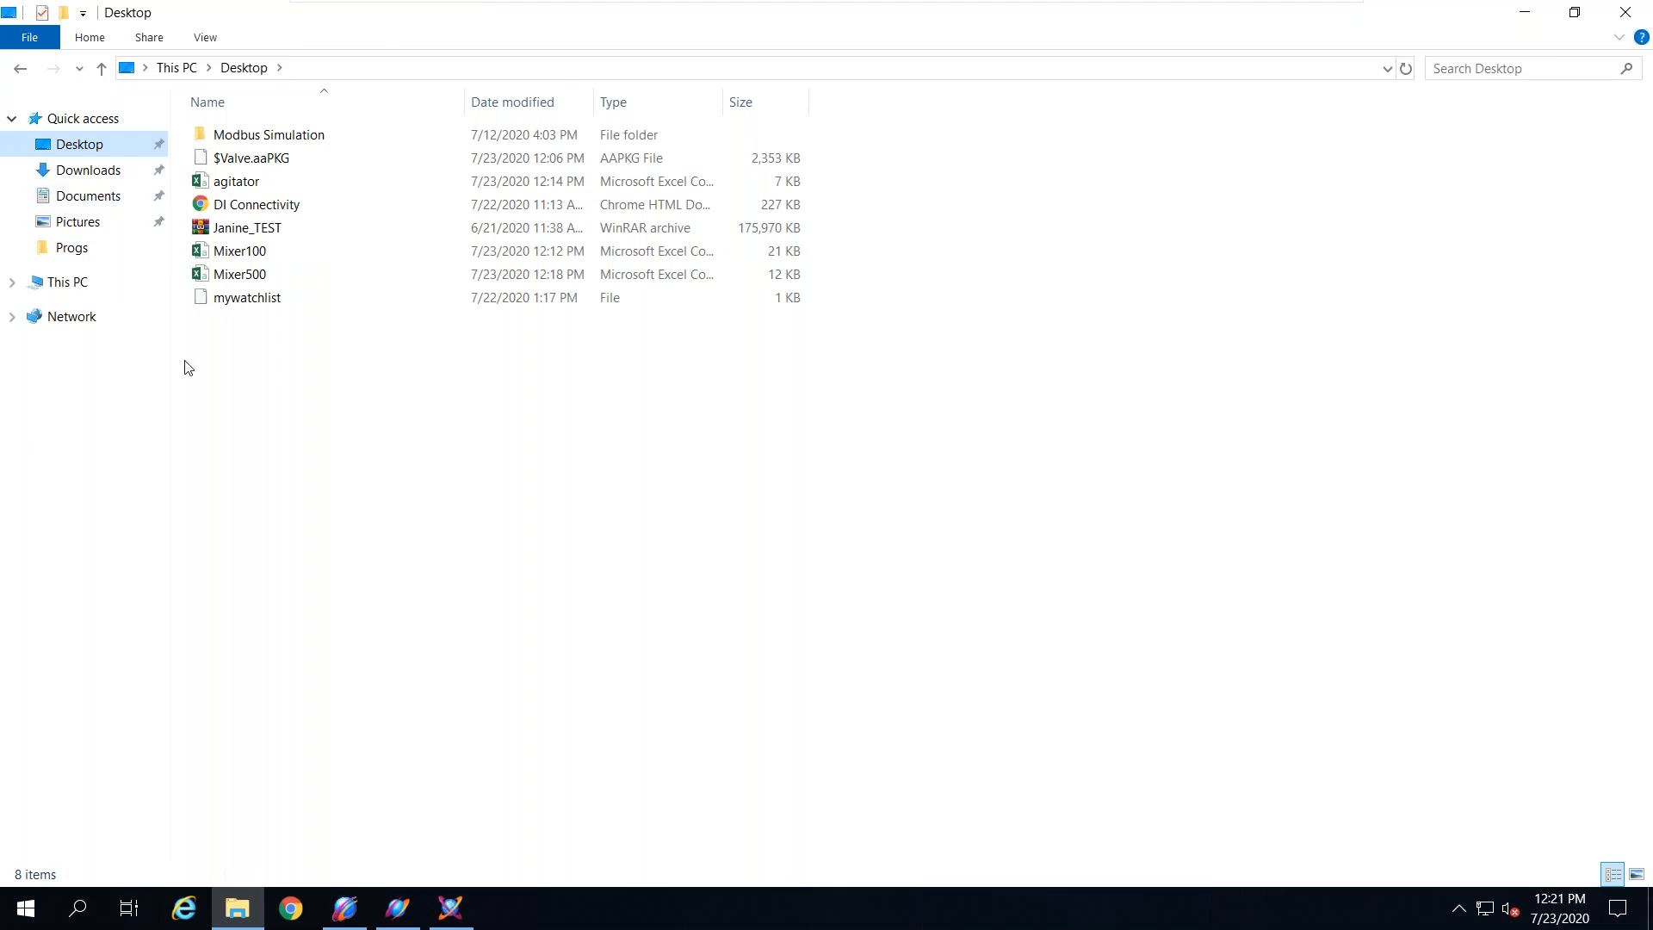
pyautogui.click(56, 282)
pyautogui.click(308, 295)
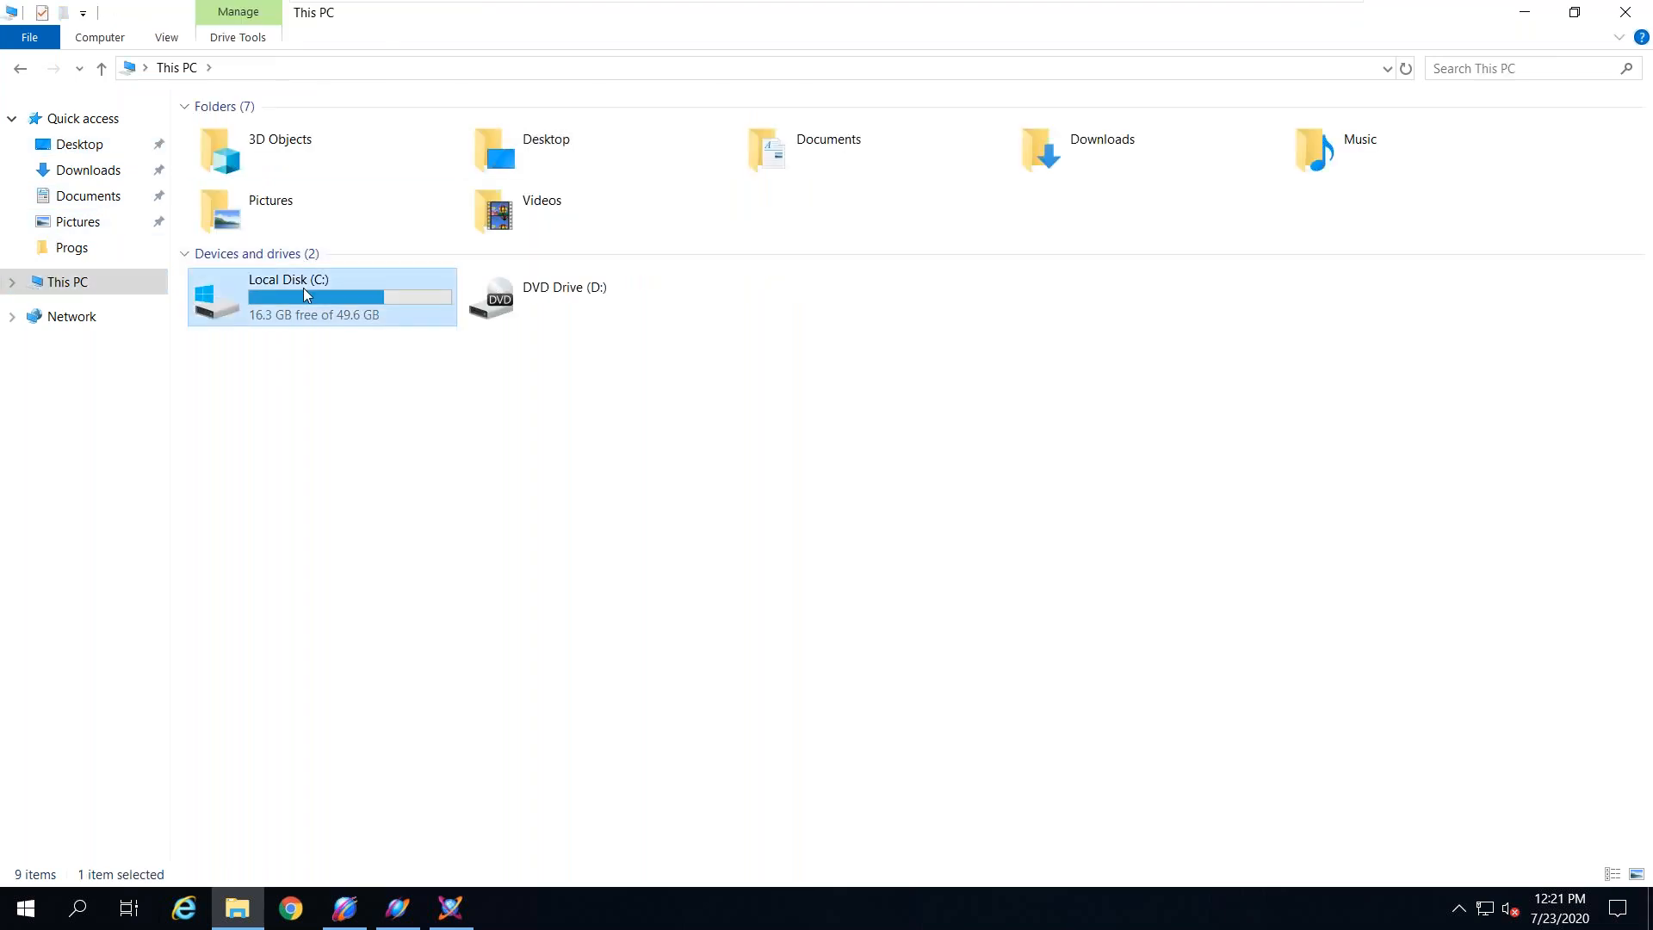
pyautogui.doubleClick(306, 294)
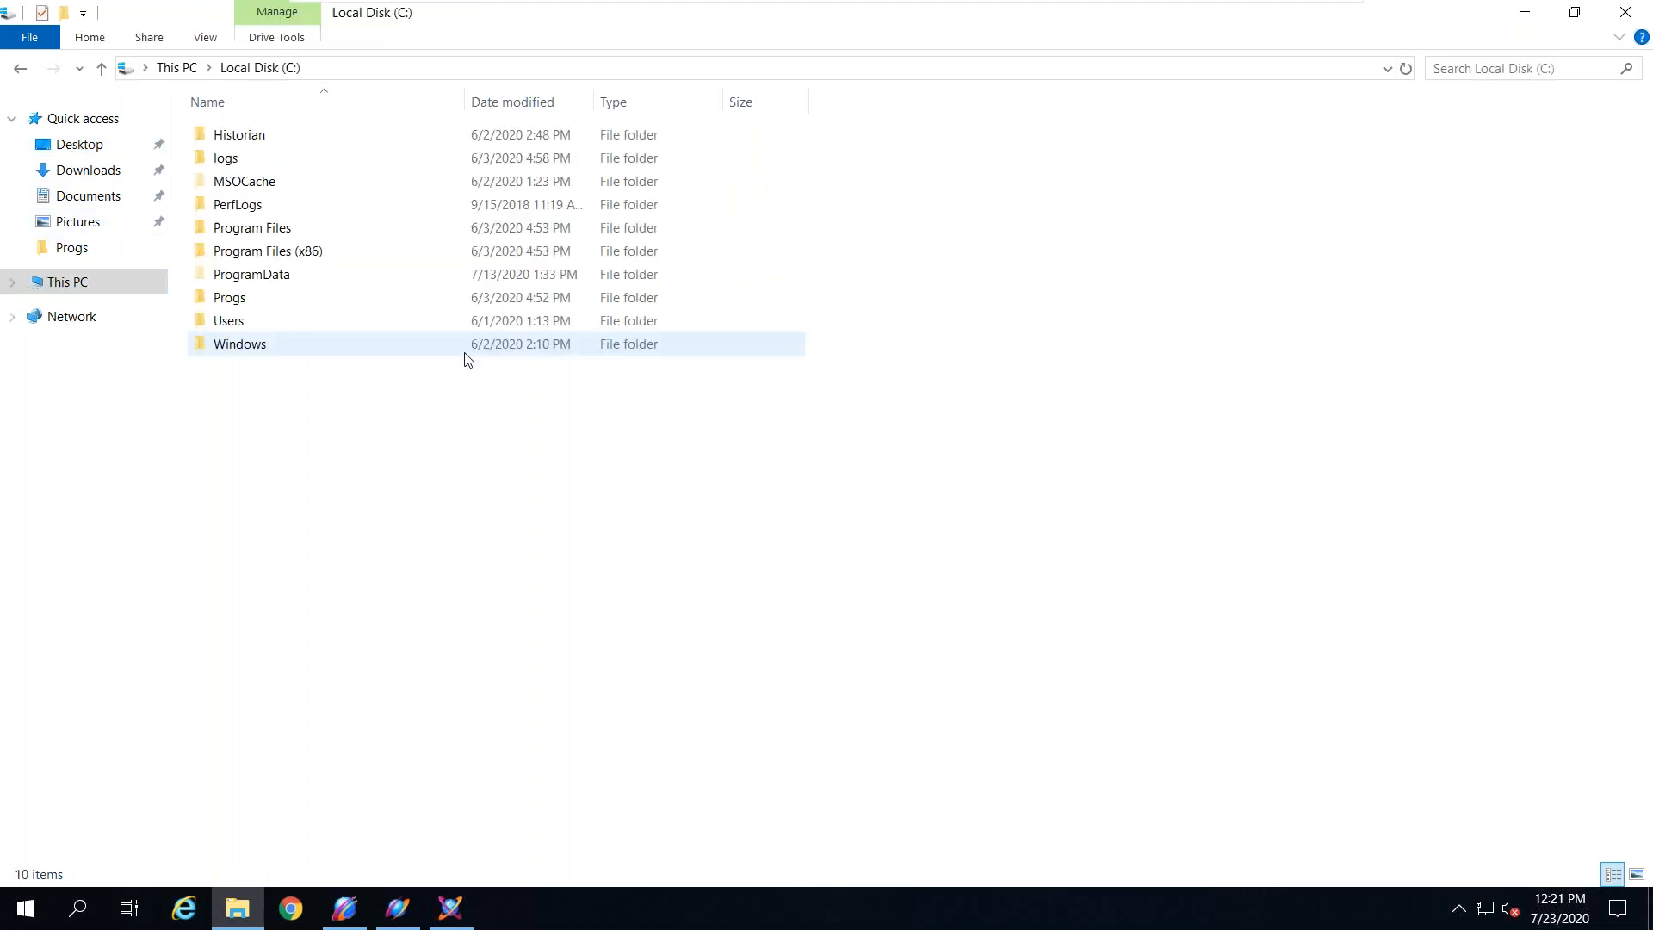
pyautogui.doubleClick(310, 254)
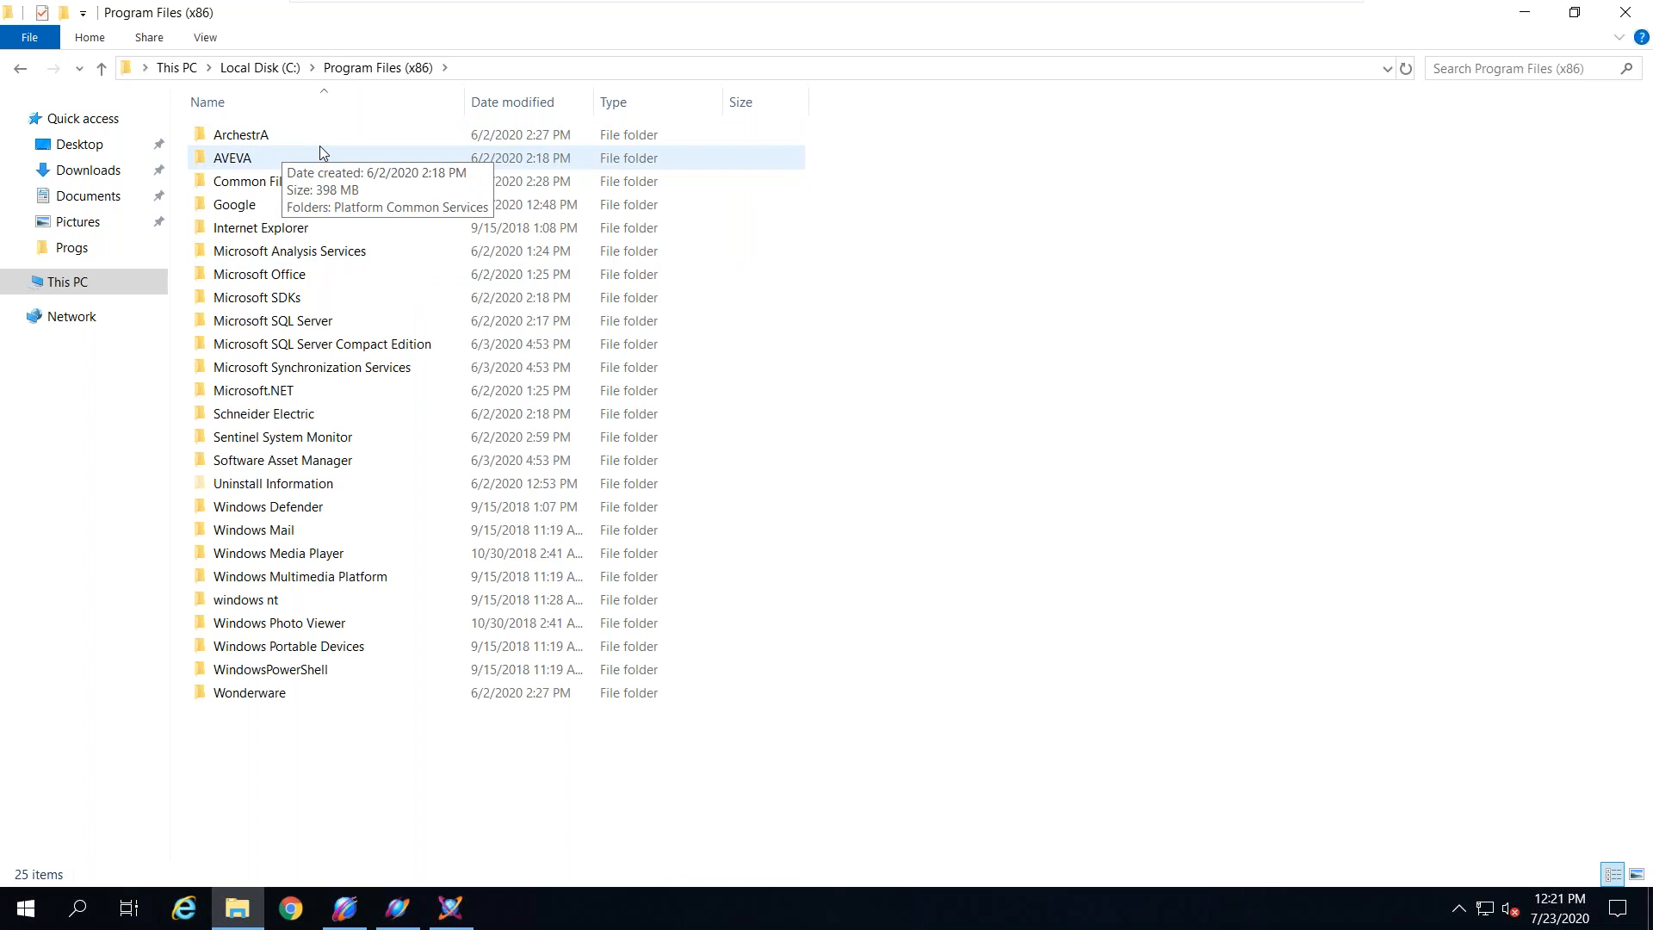
# Step: Open the ArchestrA\Framework\Bin\BackupGalaxies folder, and check for the galaxy backup archive ending in _TEST
pyautogui.click(252, 140)
pyautogui.doubleClick(252, 140)
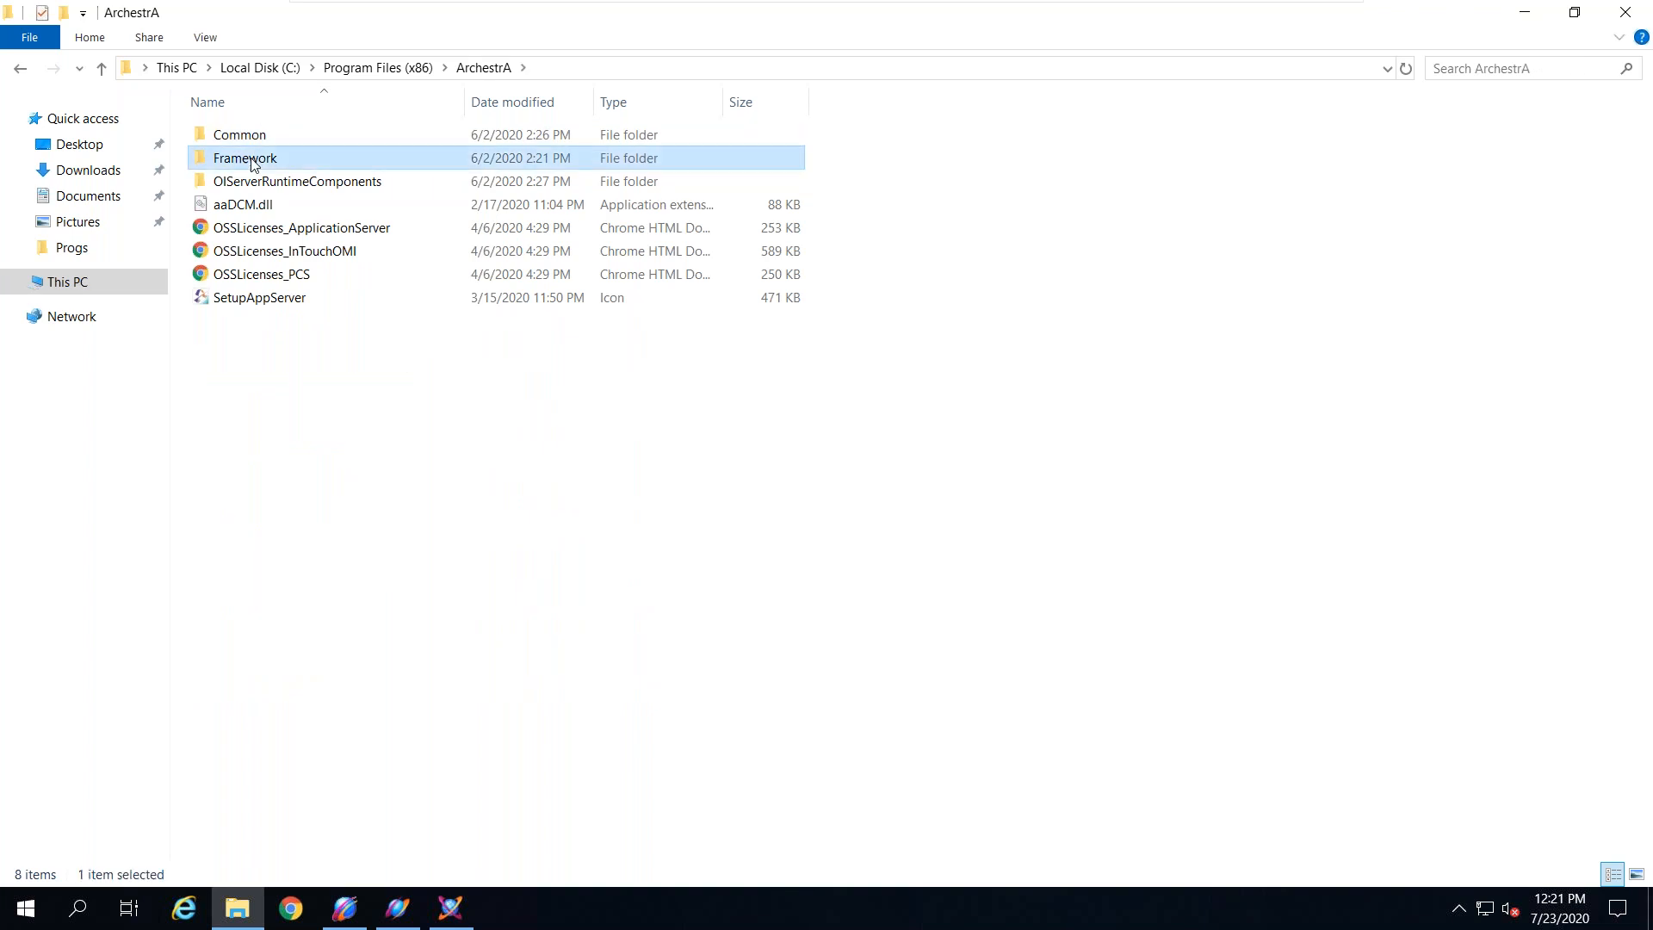
pyautogui.doubleClick(254, 161)
pyautogui.doubleClick(253, 160)
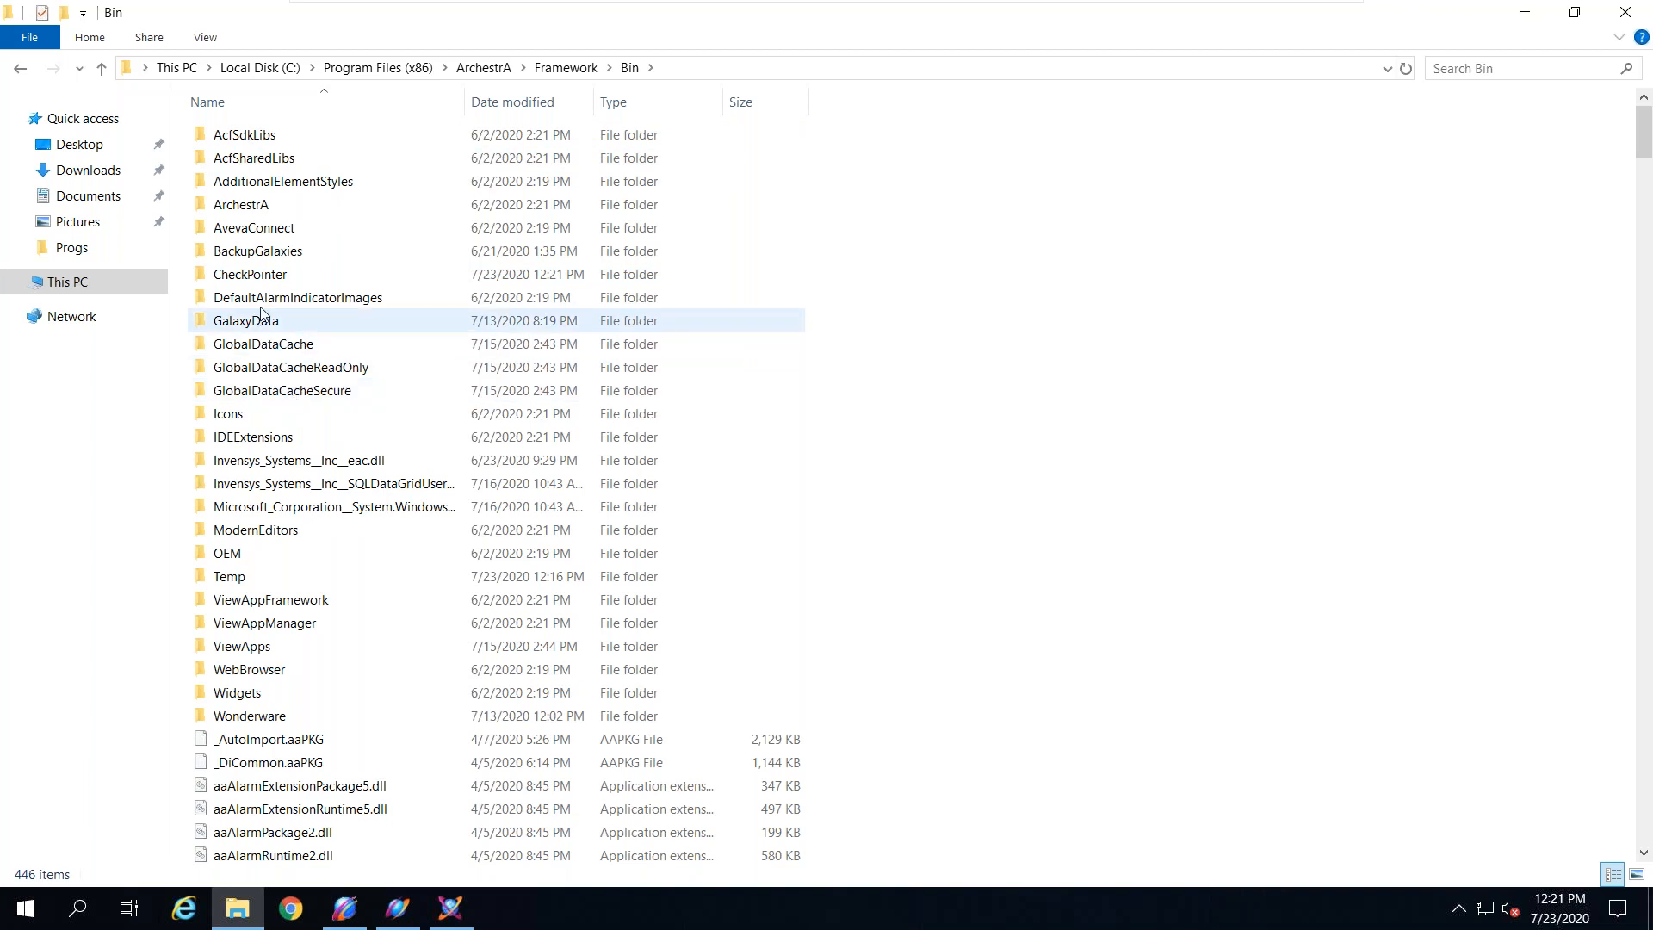
pyautogui.doubleClick(260, 255)
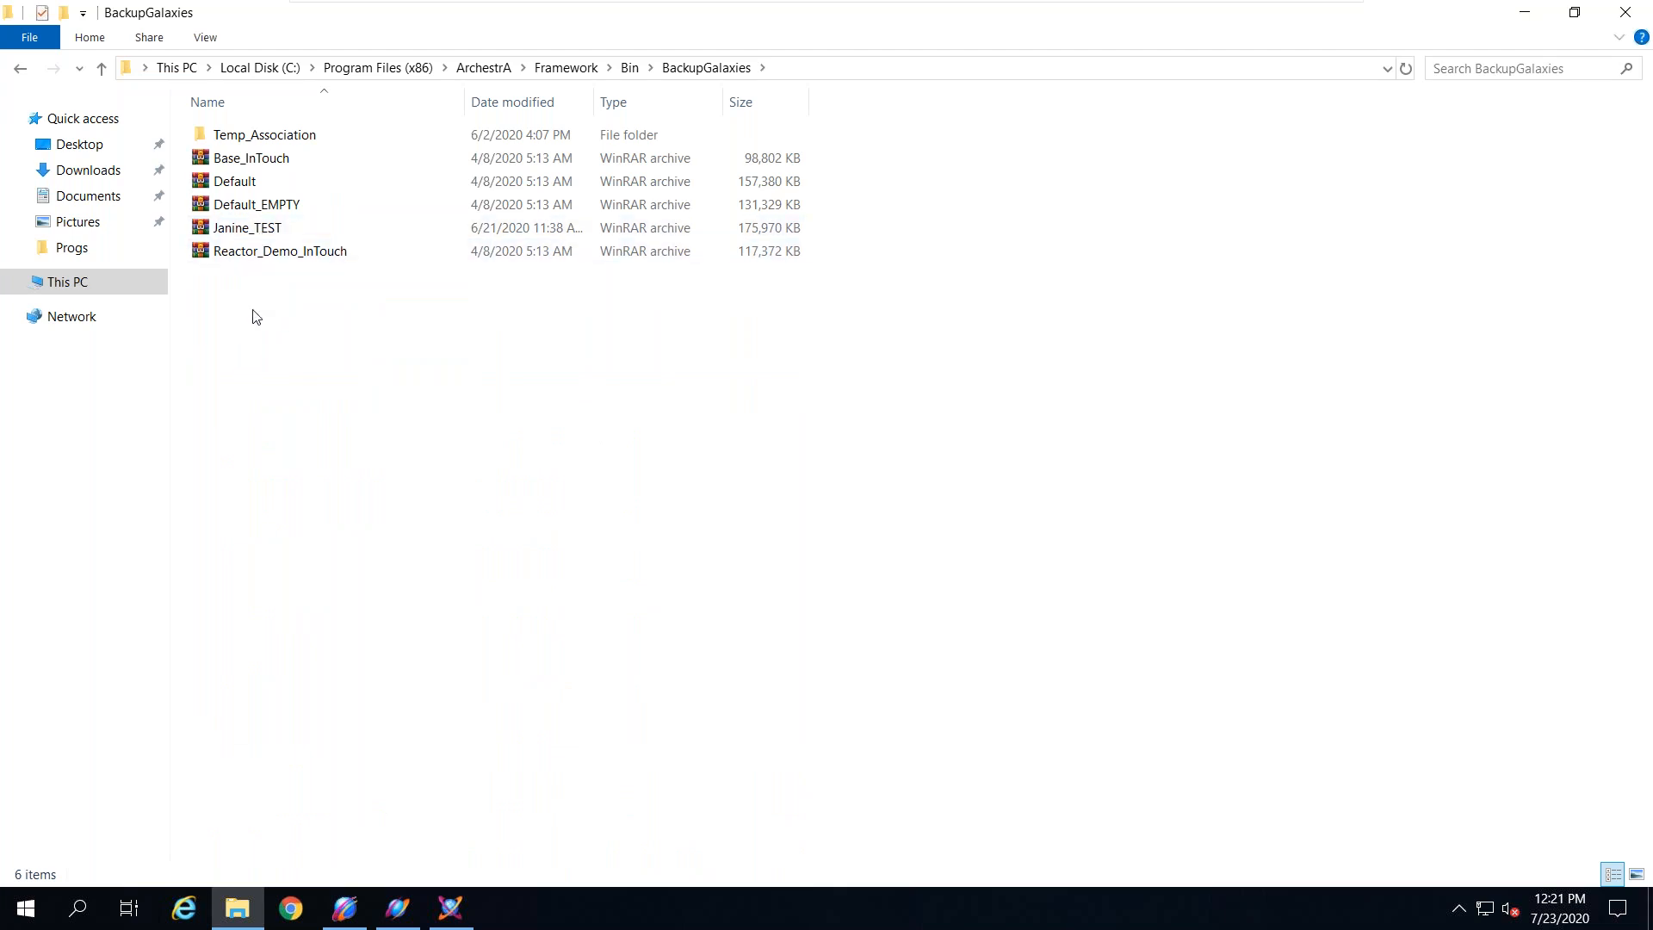
pyautogui.click(219, 229)
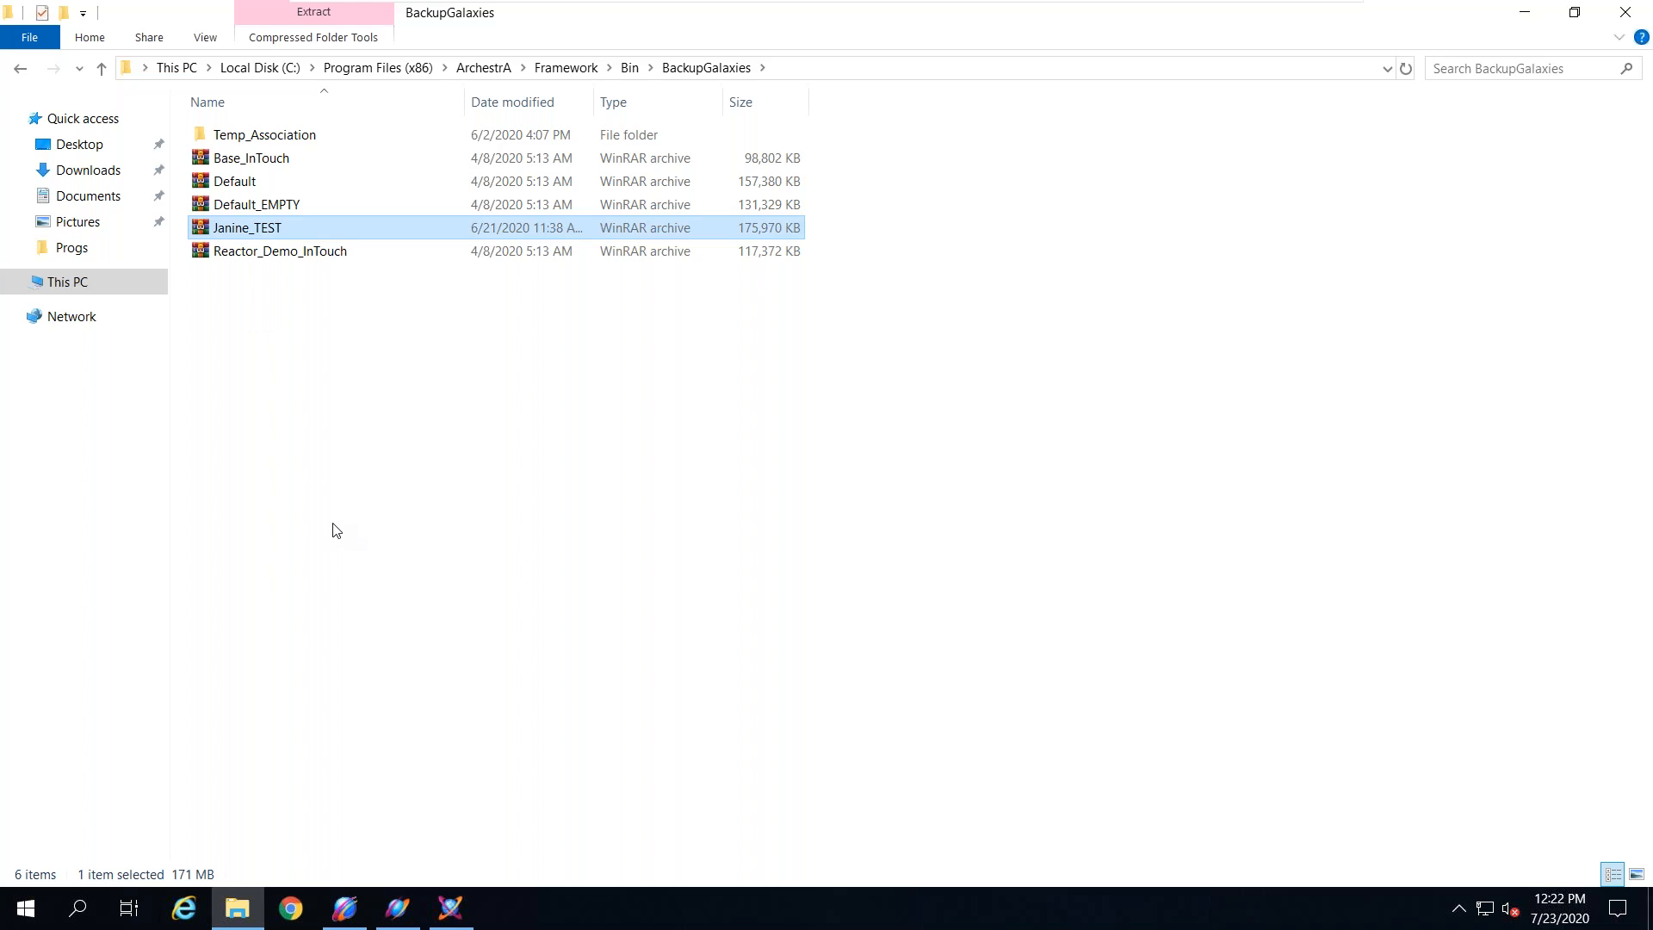
pyautogui.click(276, 336)
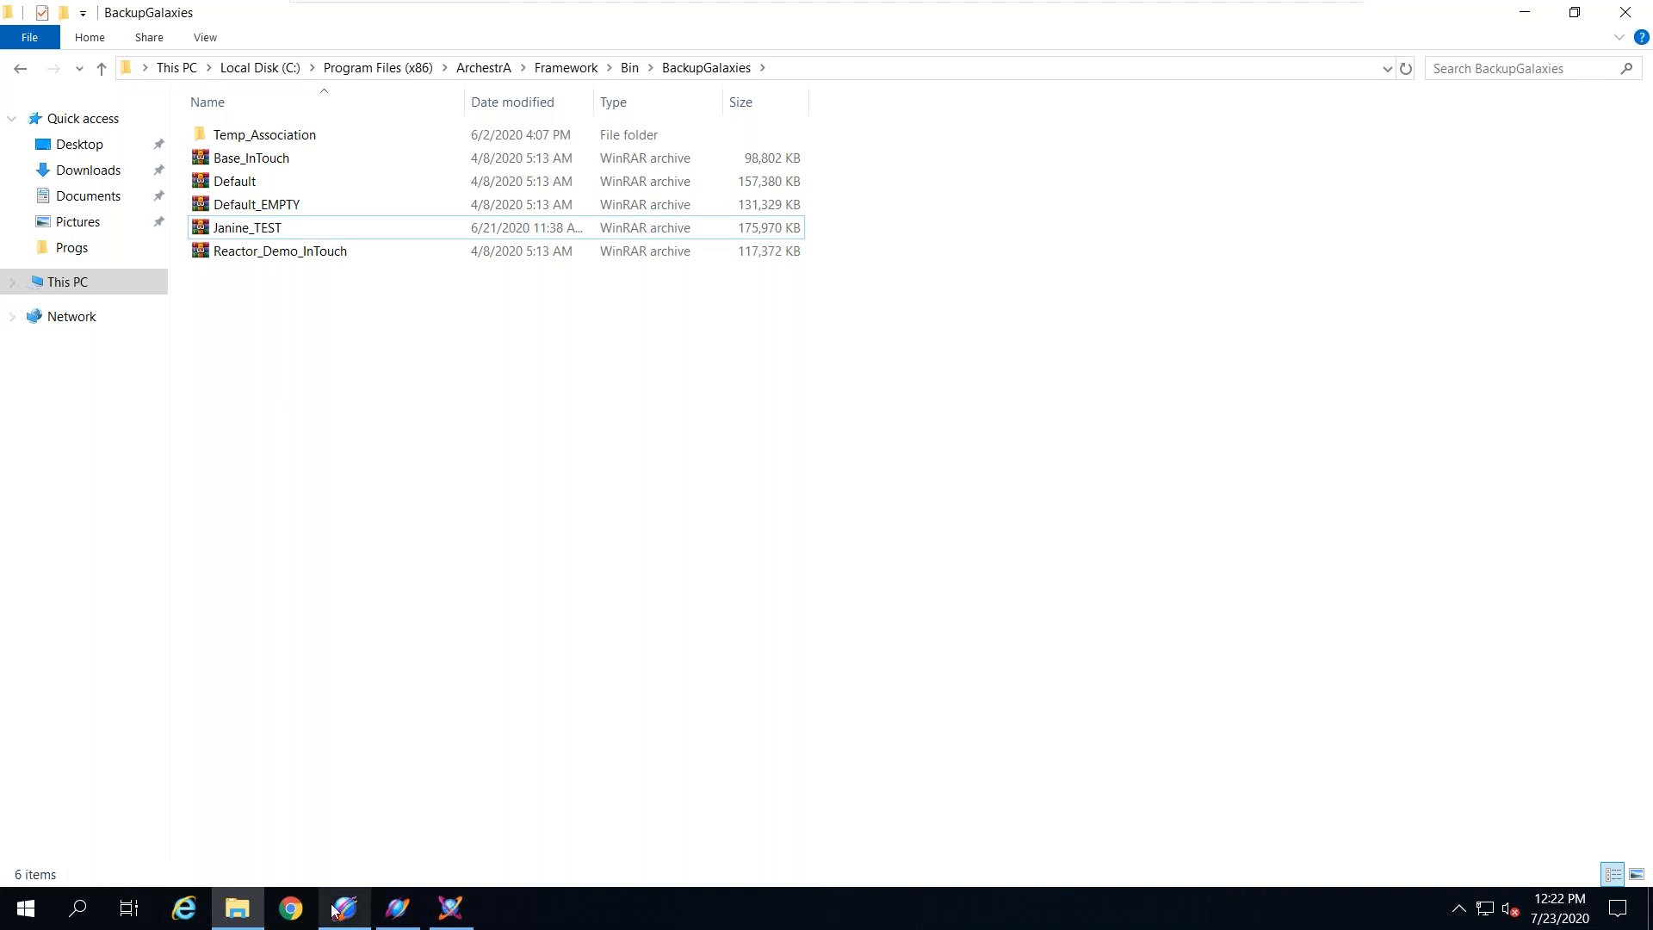
# Step: Switch to the ArchestrA IDE, and use Change Galaxy to return to the Connect To Galaxy dialog
pyautogui.click(470, 911)
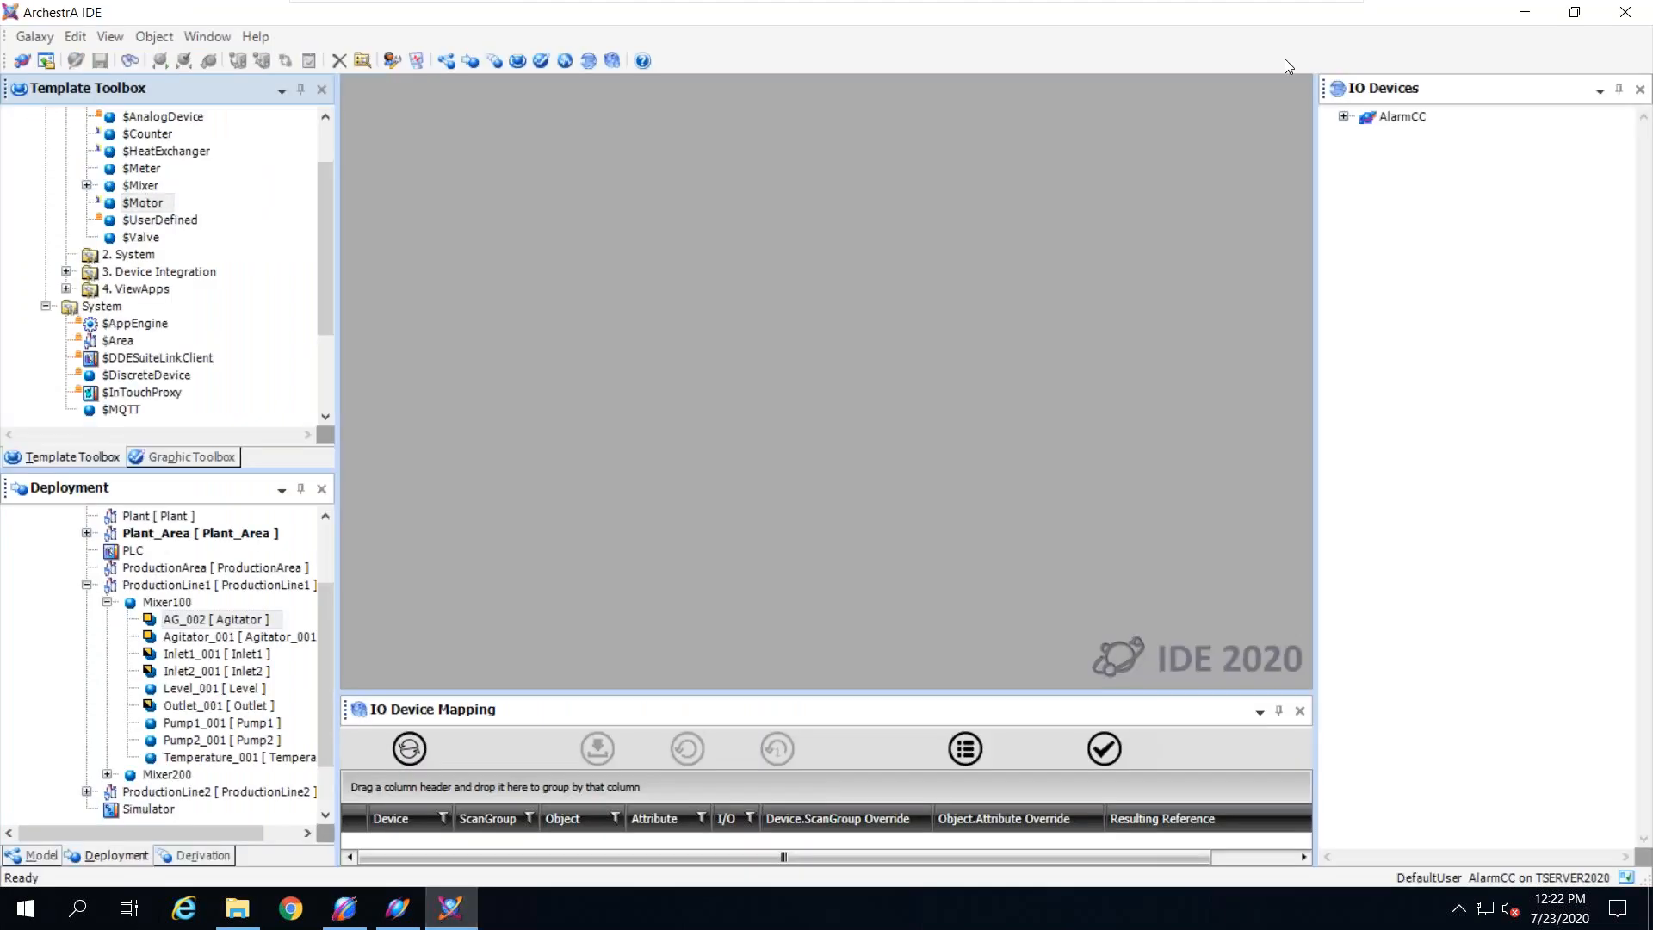
pyautogui.click(21, 40)
pyautogui.moveTo(75, 261)
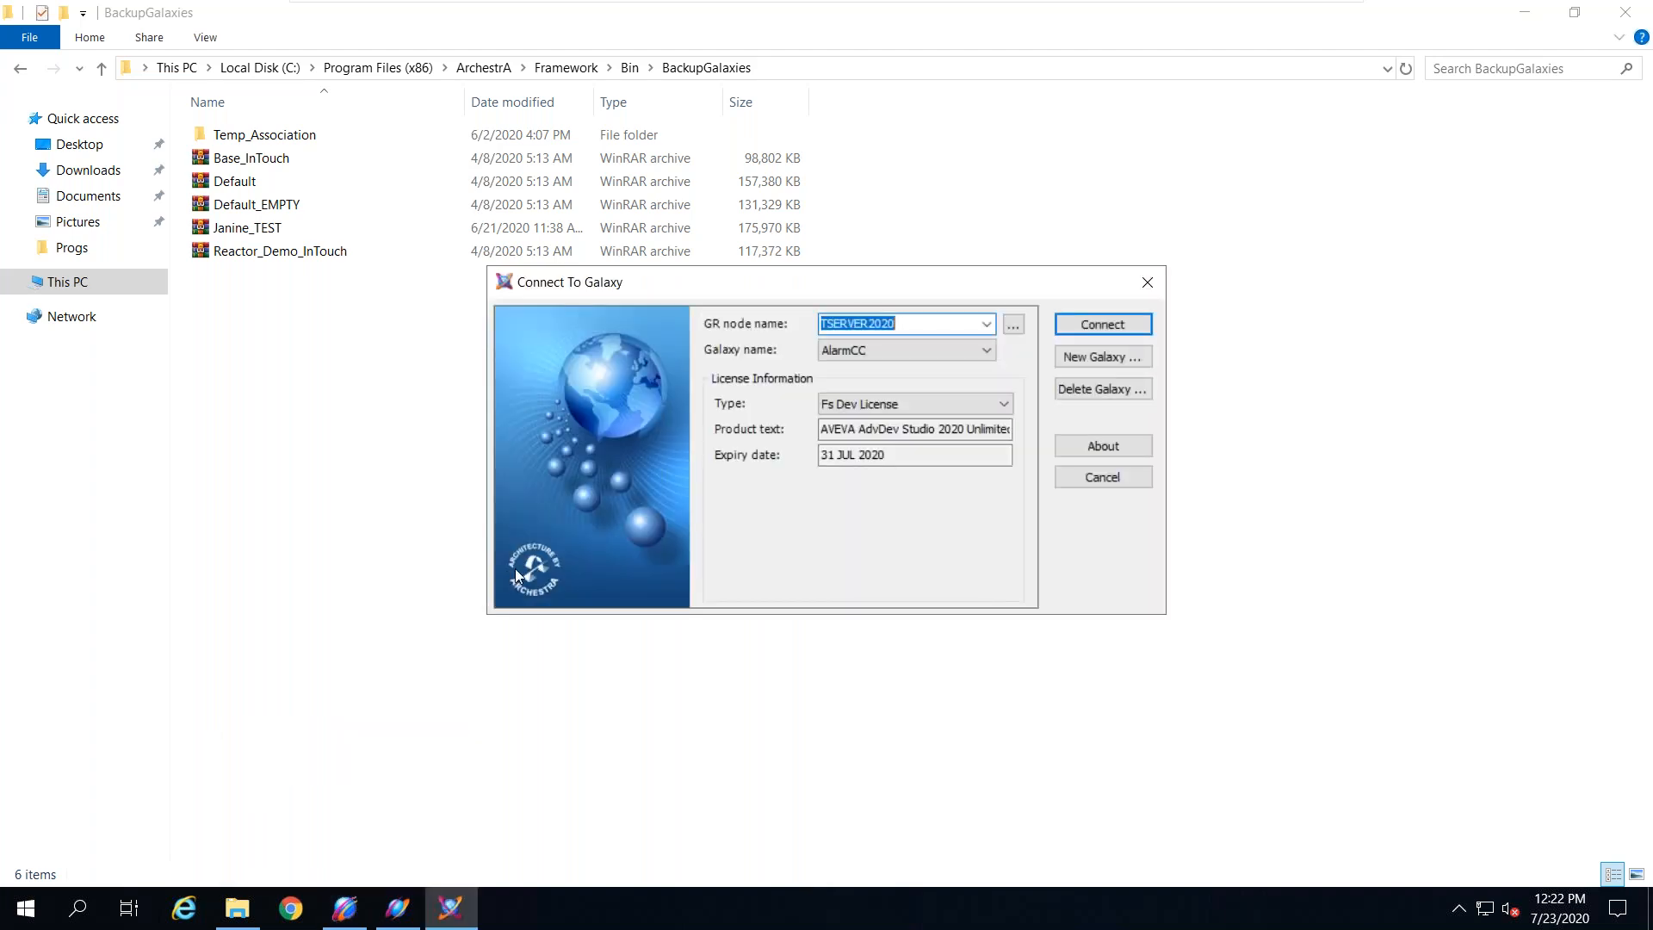
# Step: Fill in a new galaxy named testing123 based on the backup .cab ending in _TEST, and cancel without creating it
pyautogui.click(1092, 356)
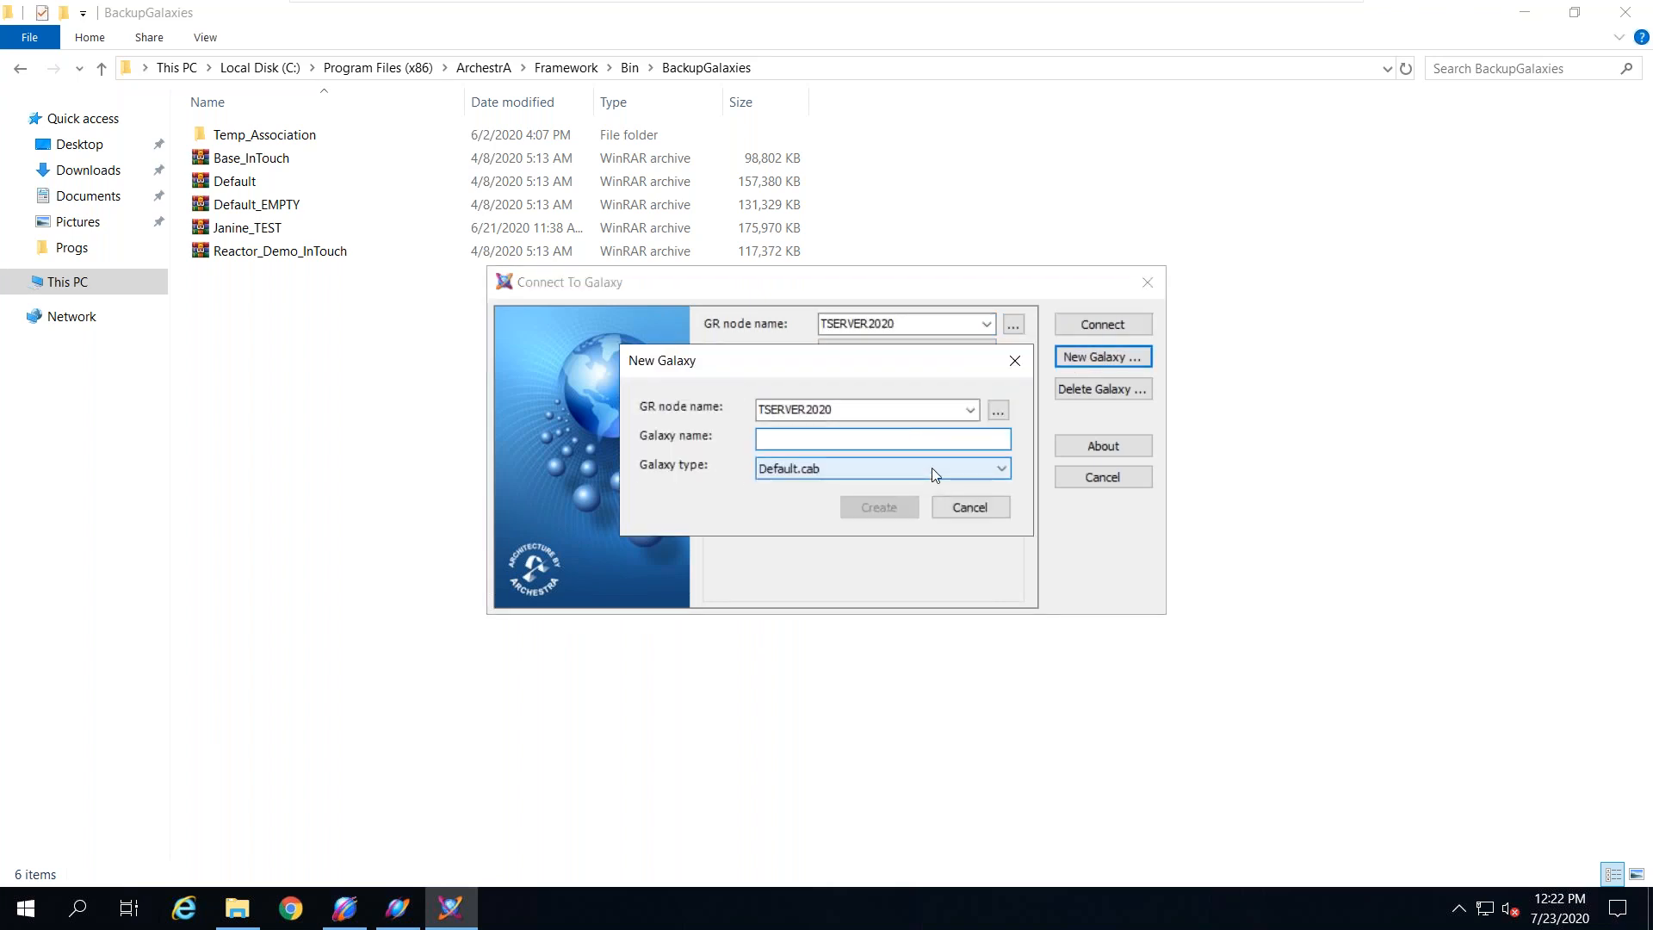
pyautogui.click(931, 468)
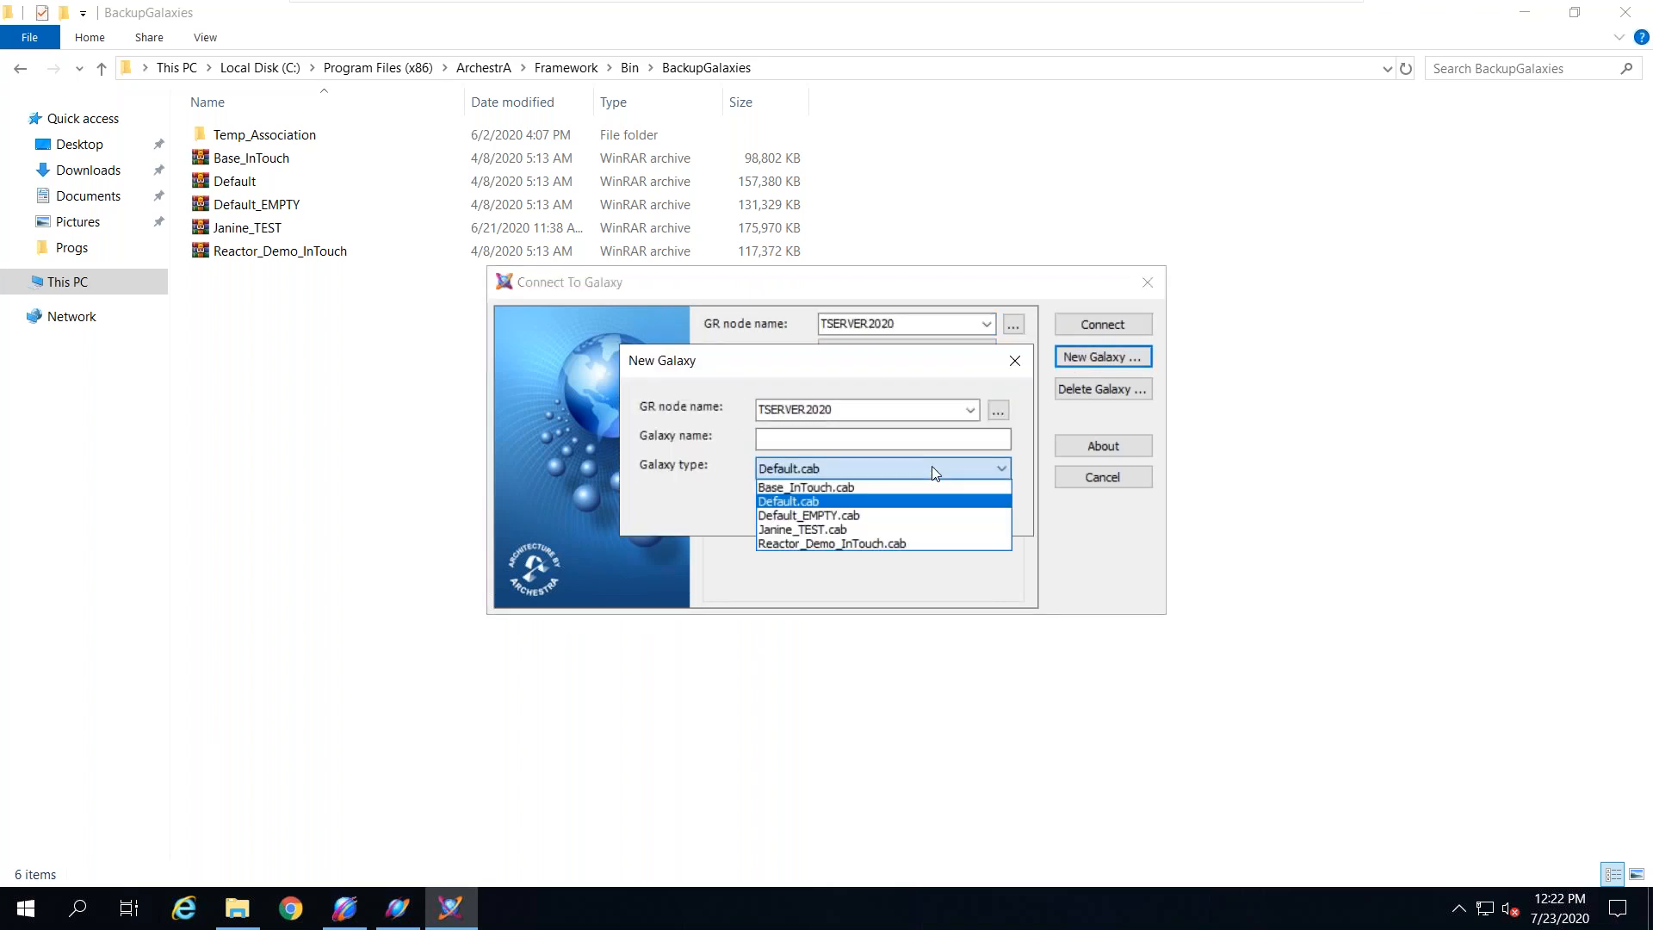
pyautogui.click(808, 528)
pyautogui.click(878, 438)
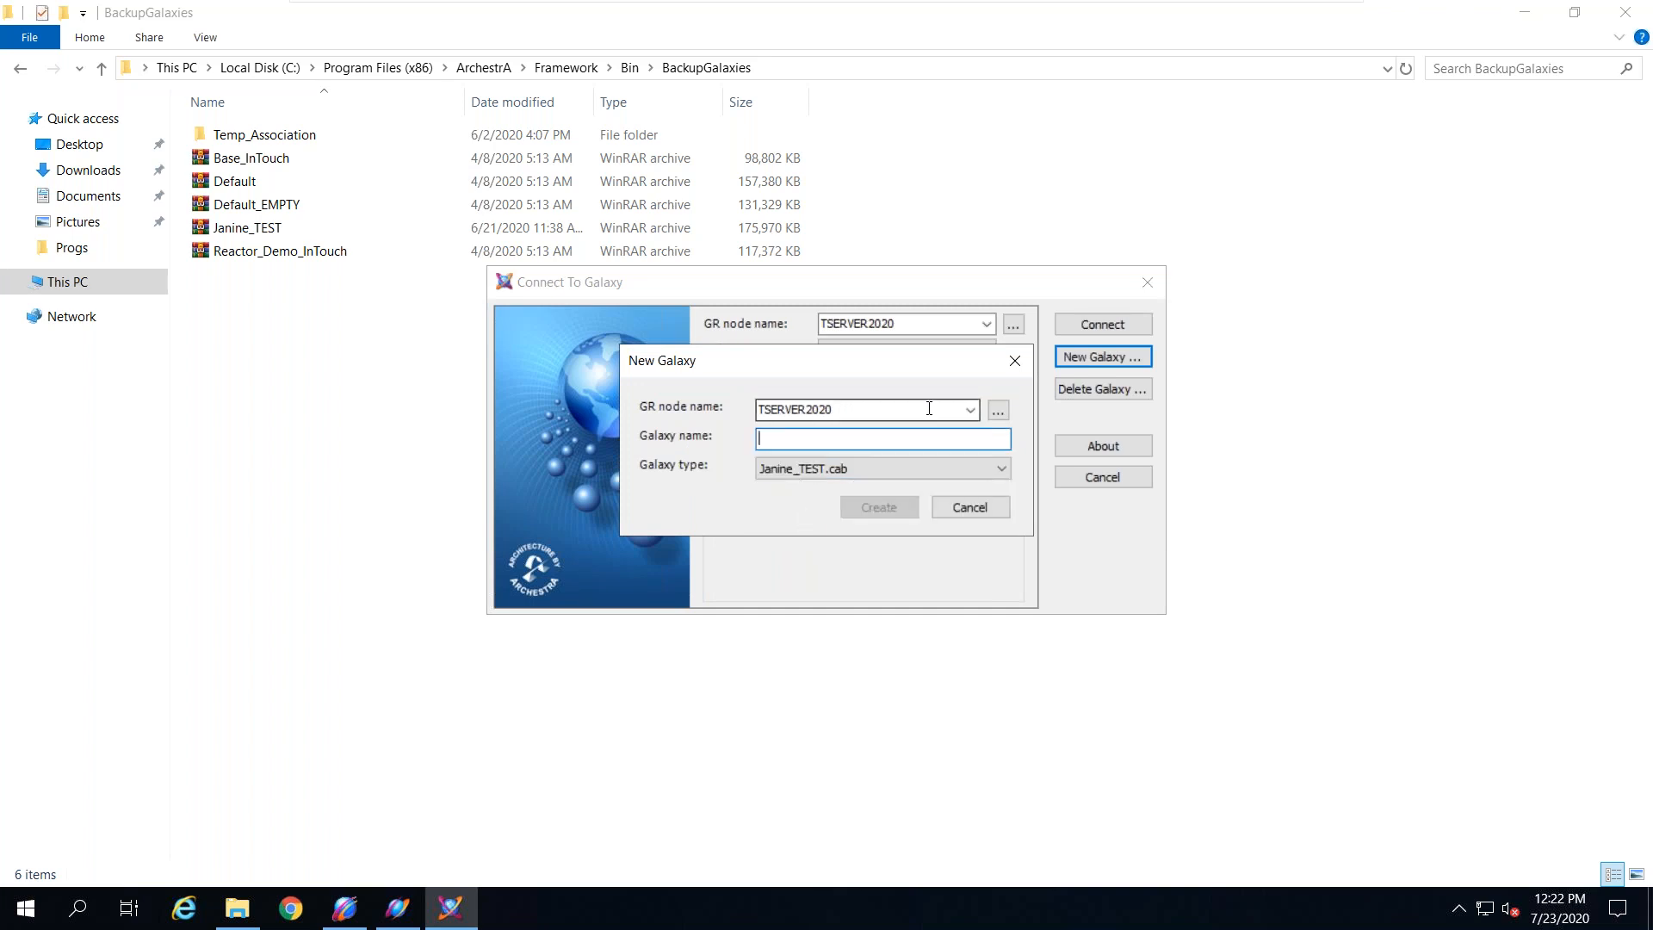
pyautogui.write('t')
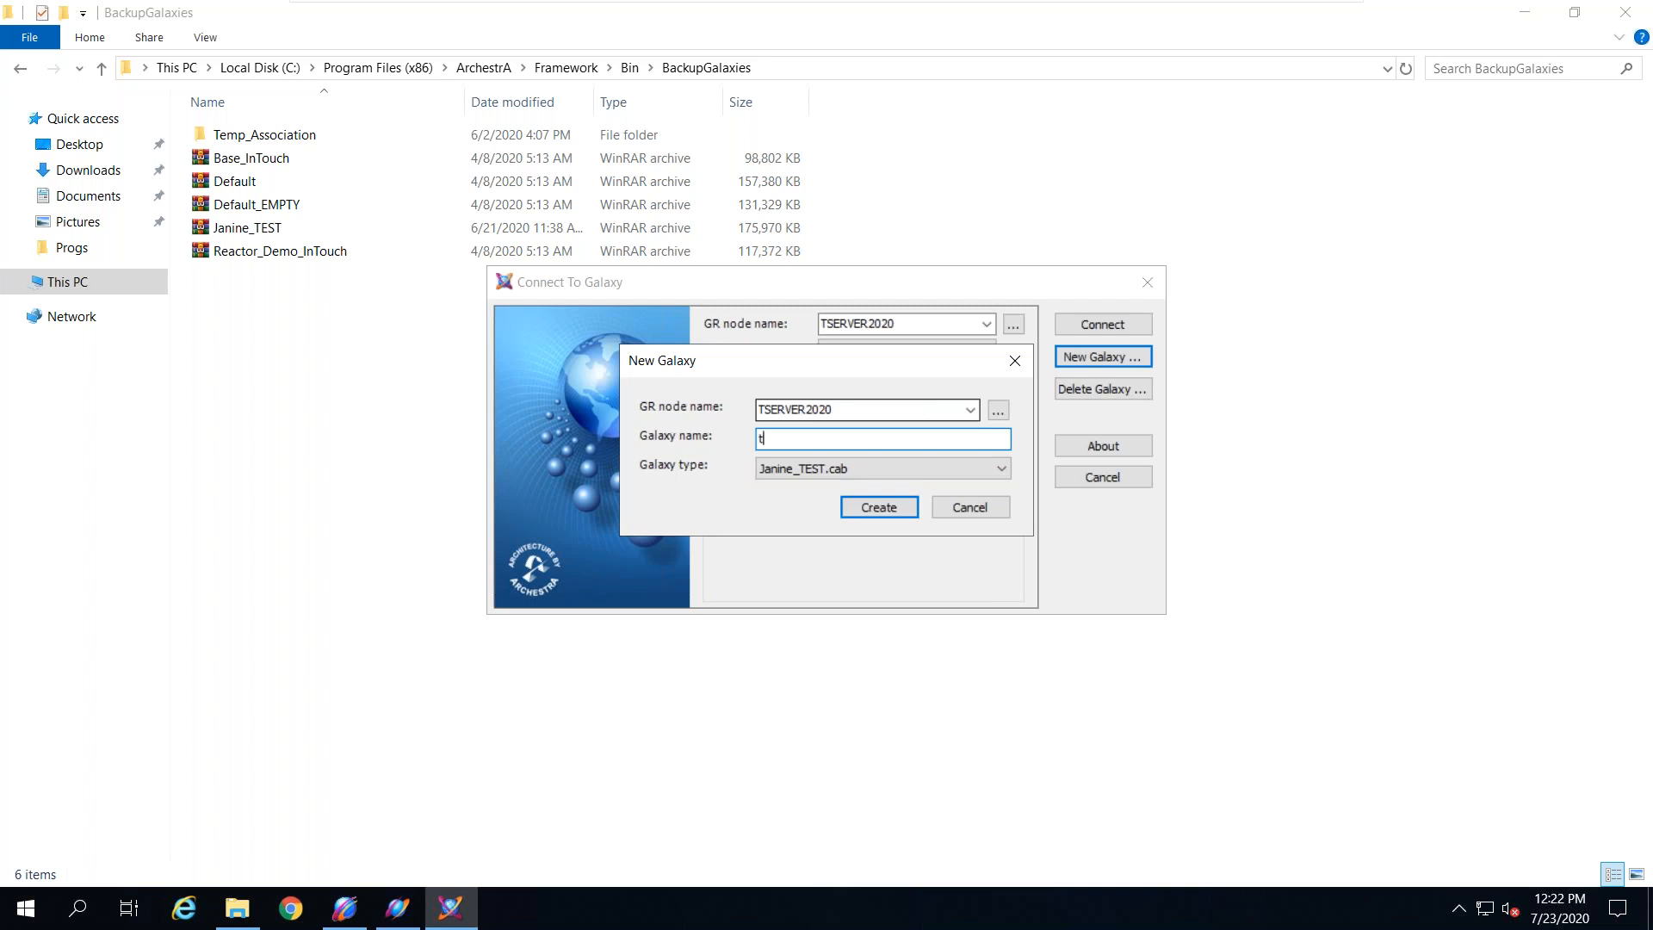
pyautogui.write('esting123')
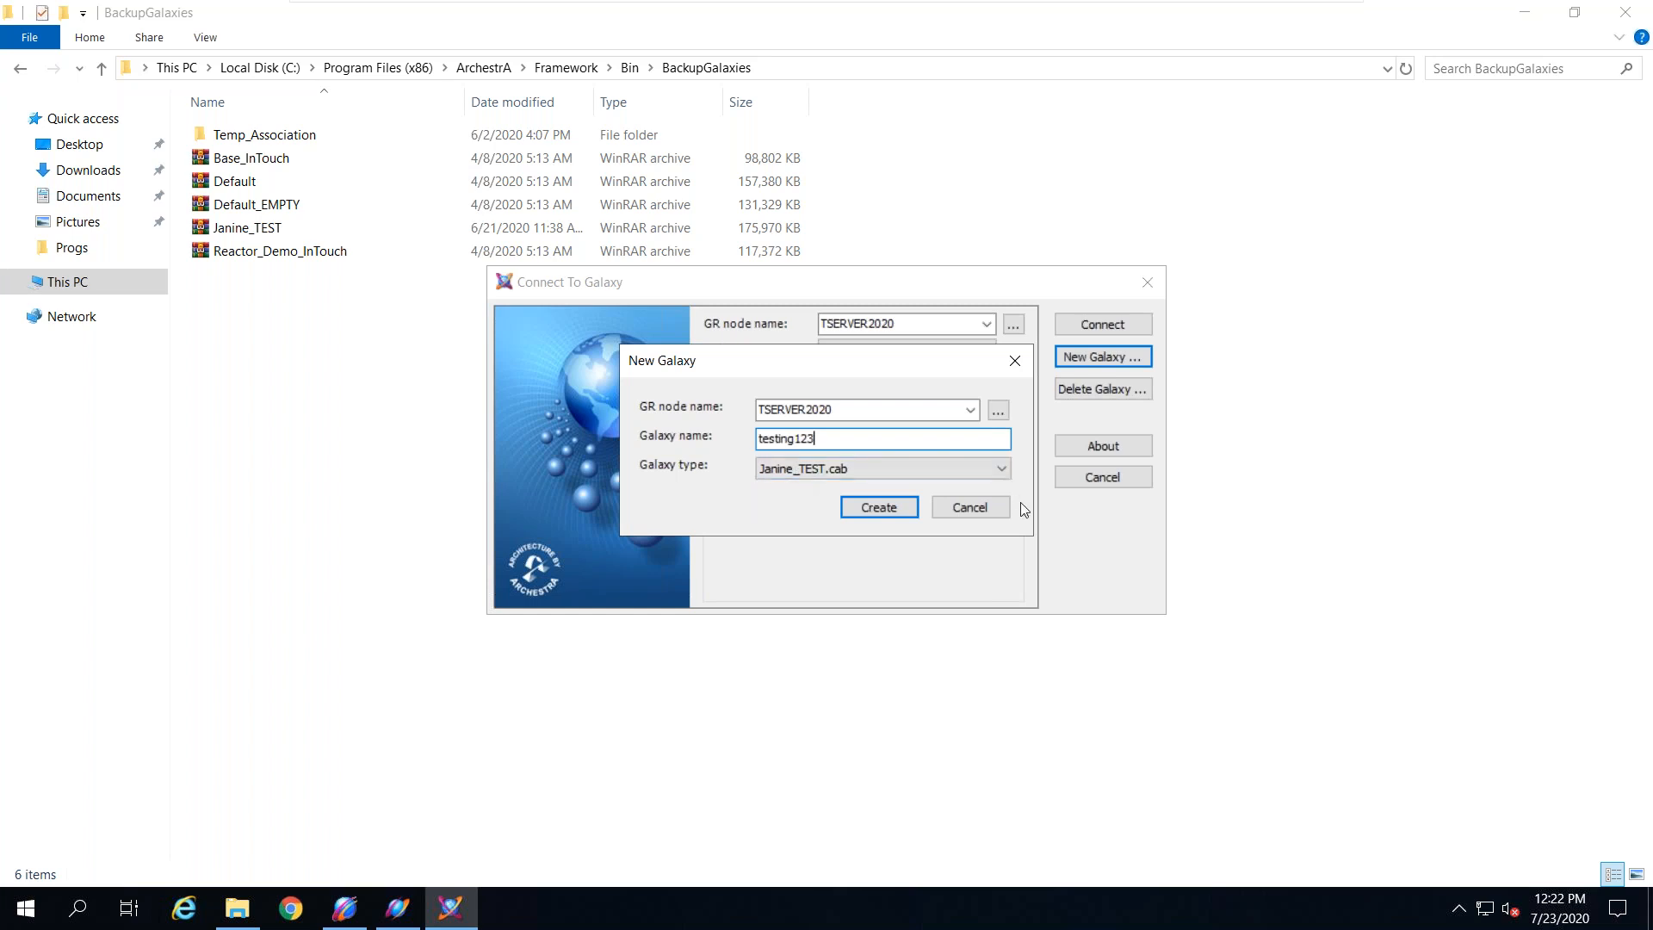
pyautogui.click(974, 508)
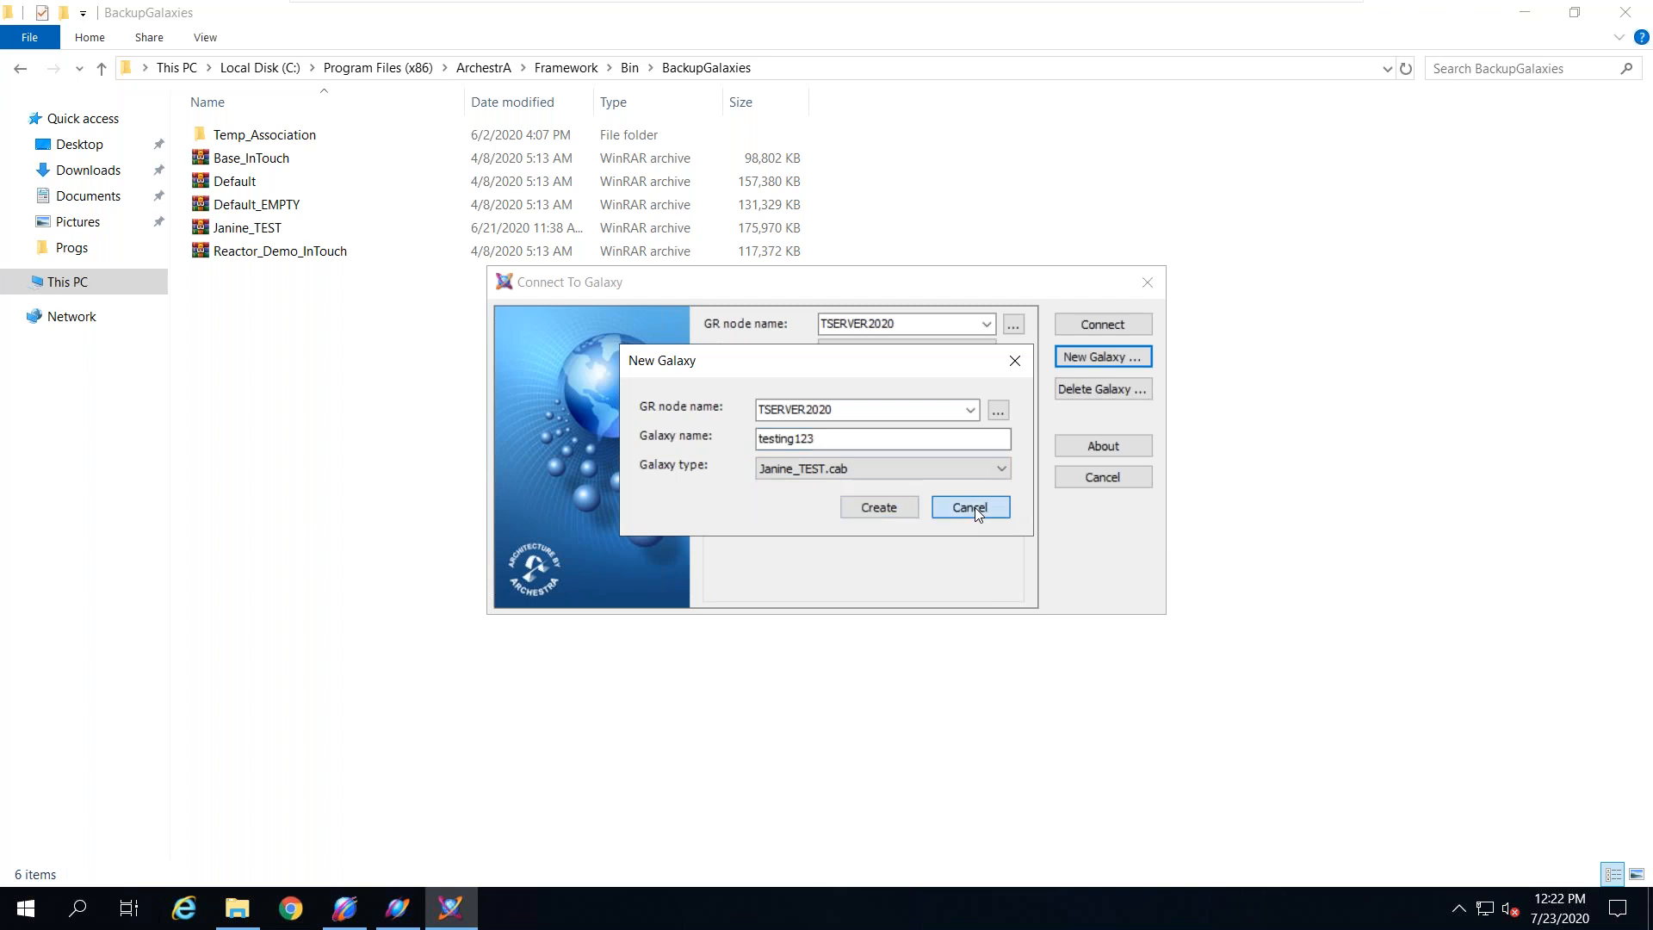
pyautogui.click(1150, 280)
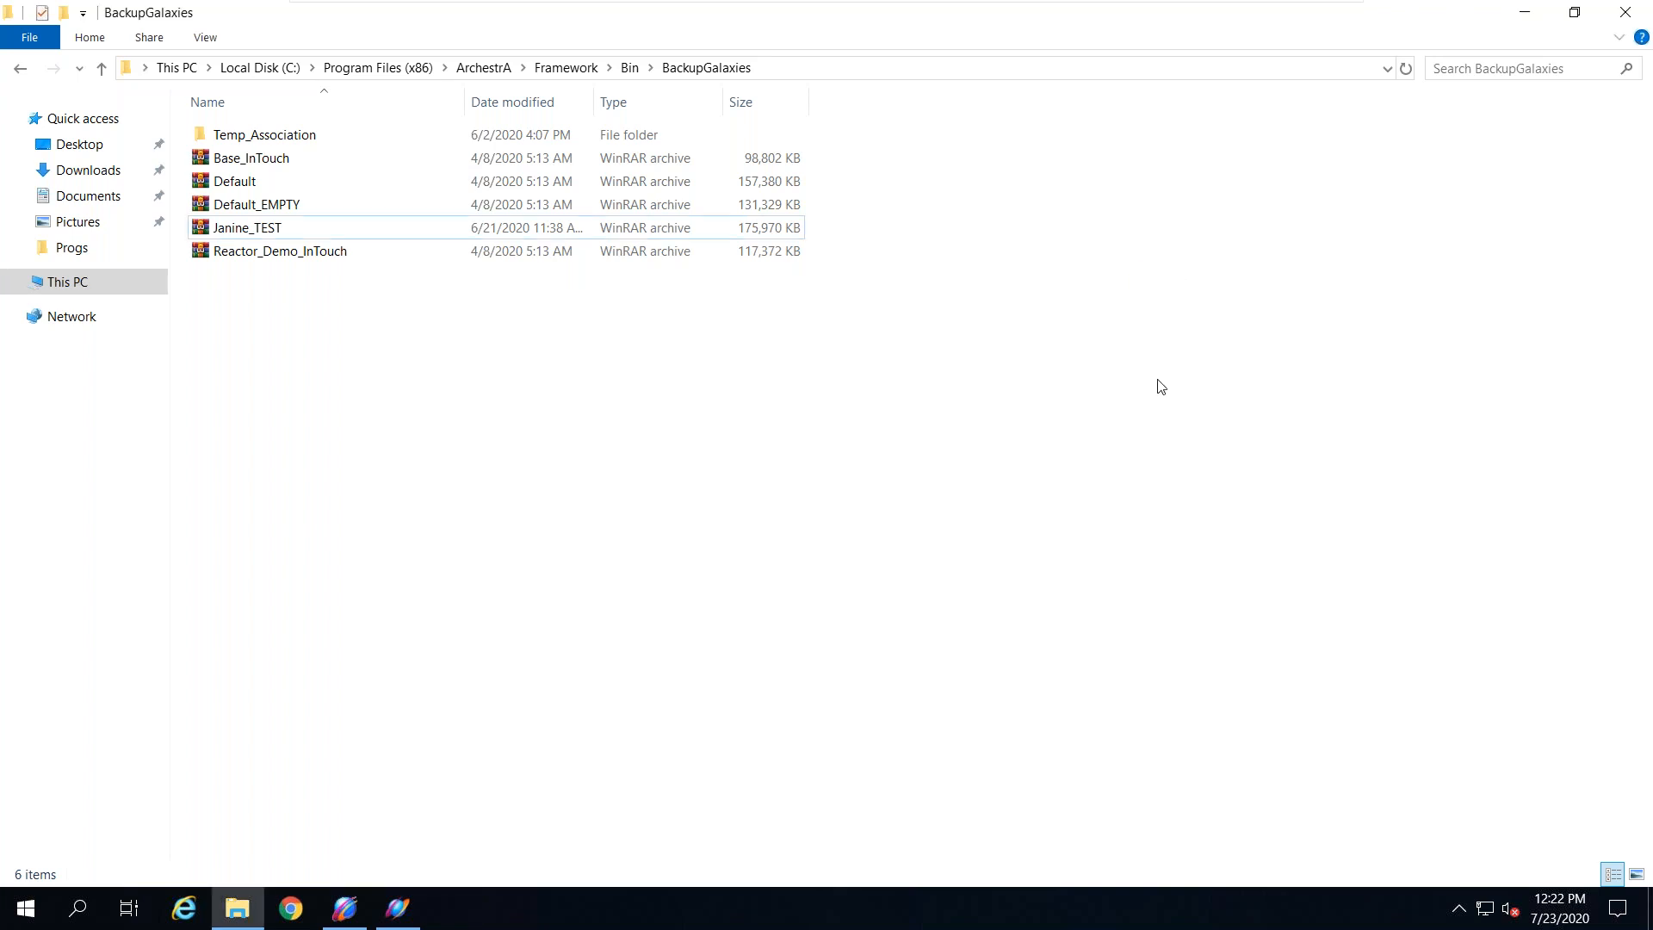
# Step: Switch to the System Management Console, and expand Operations Integration Server Manager through AlarmCC and Platform(TSERVER2020) to the Modbus - MBTCP server
pyautogui.click(345, 908)
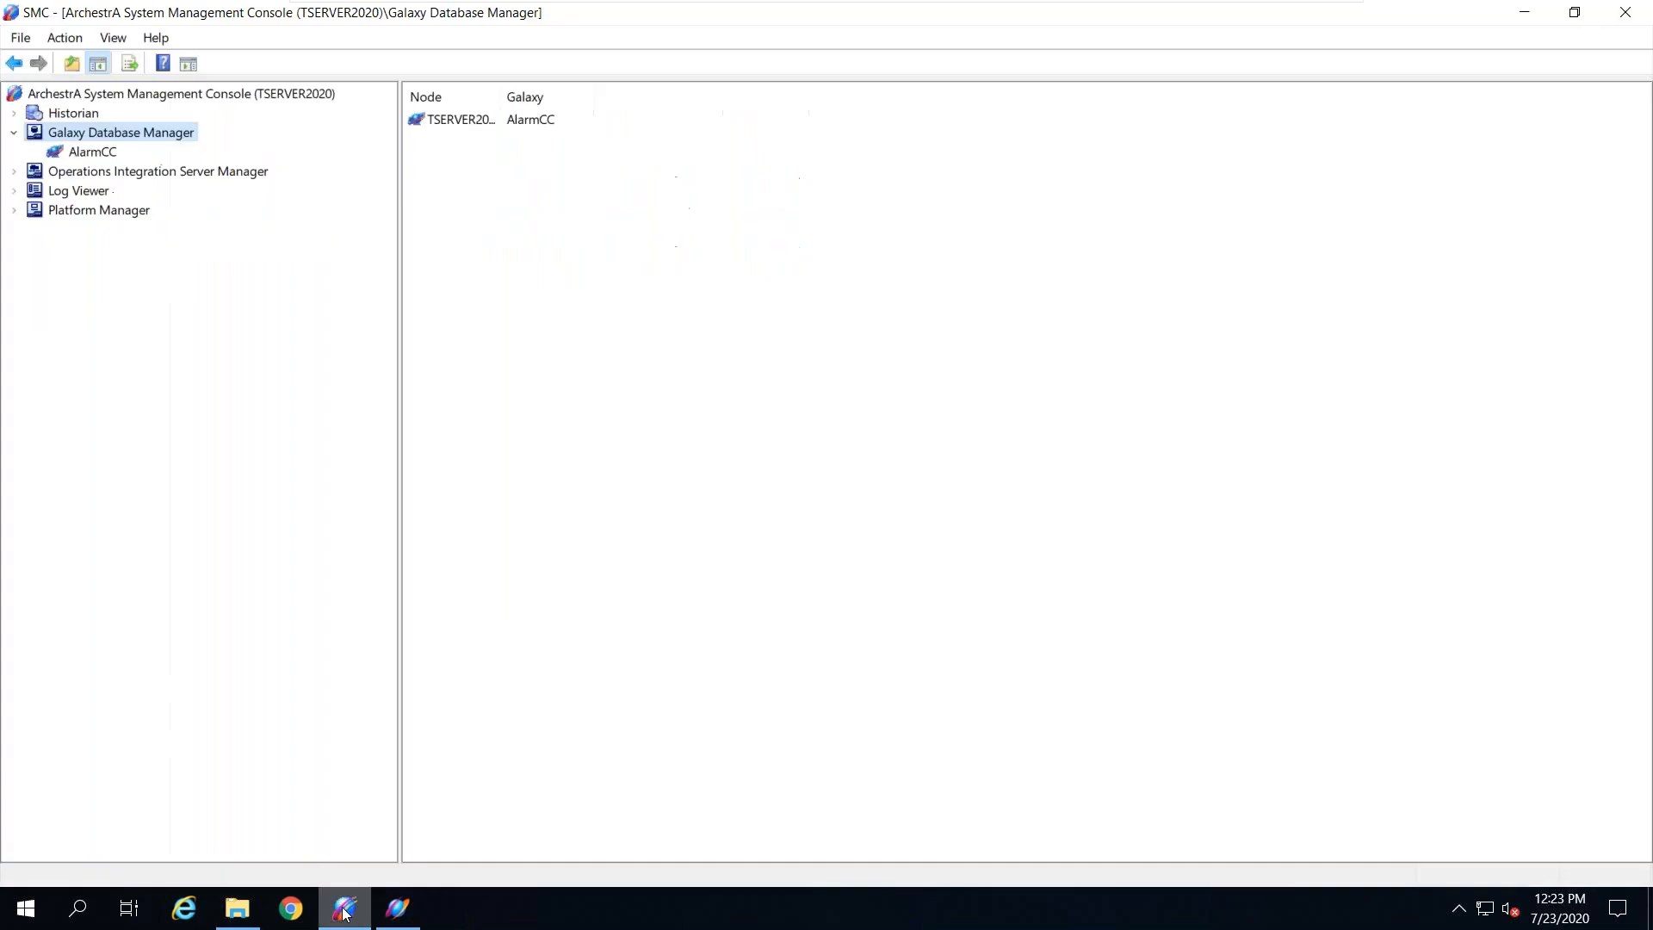
pyautogui.click(82, 181)
pyautogui.click(14, 172)
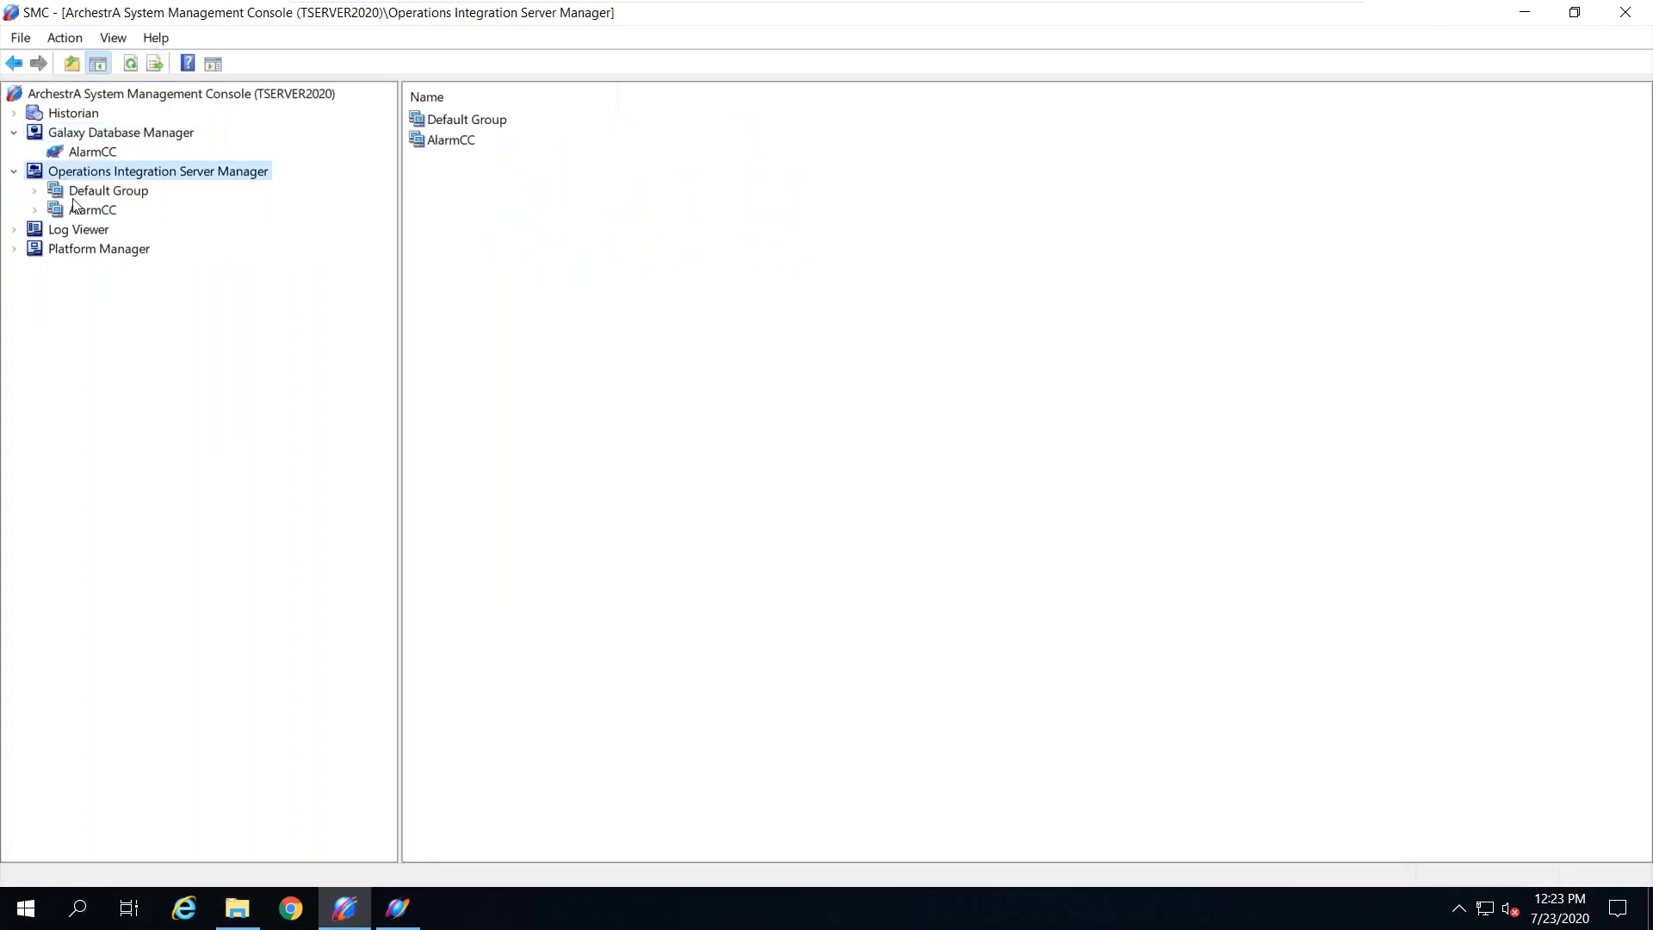
pyautogui.click(35, 210)
pyautogui.doubleClick(71, 224)
pyautogui.doubleClick(95, 243)
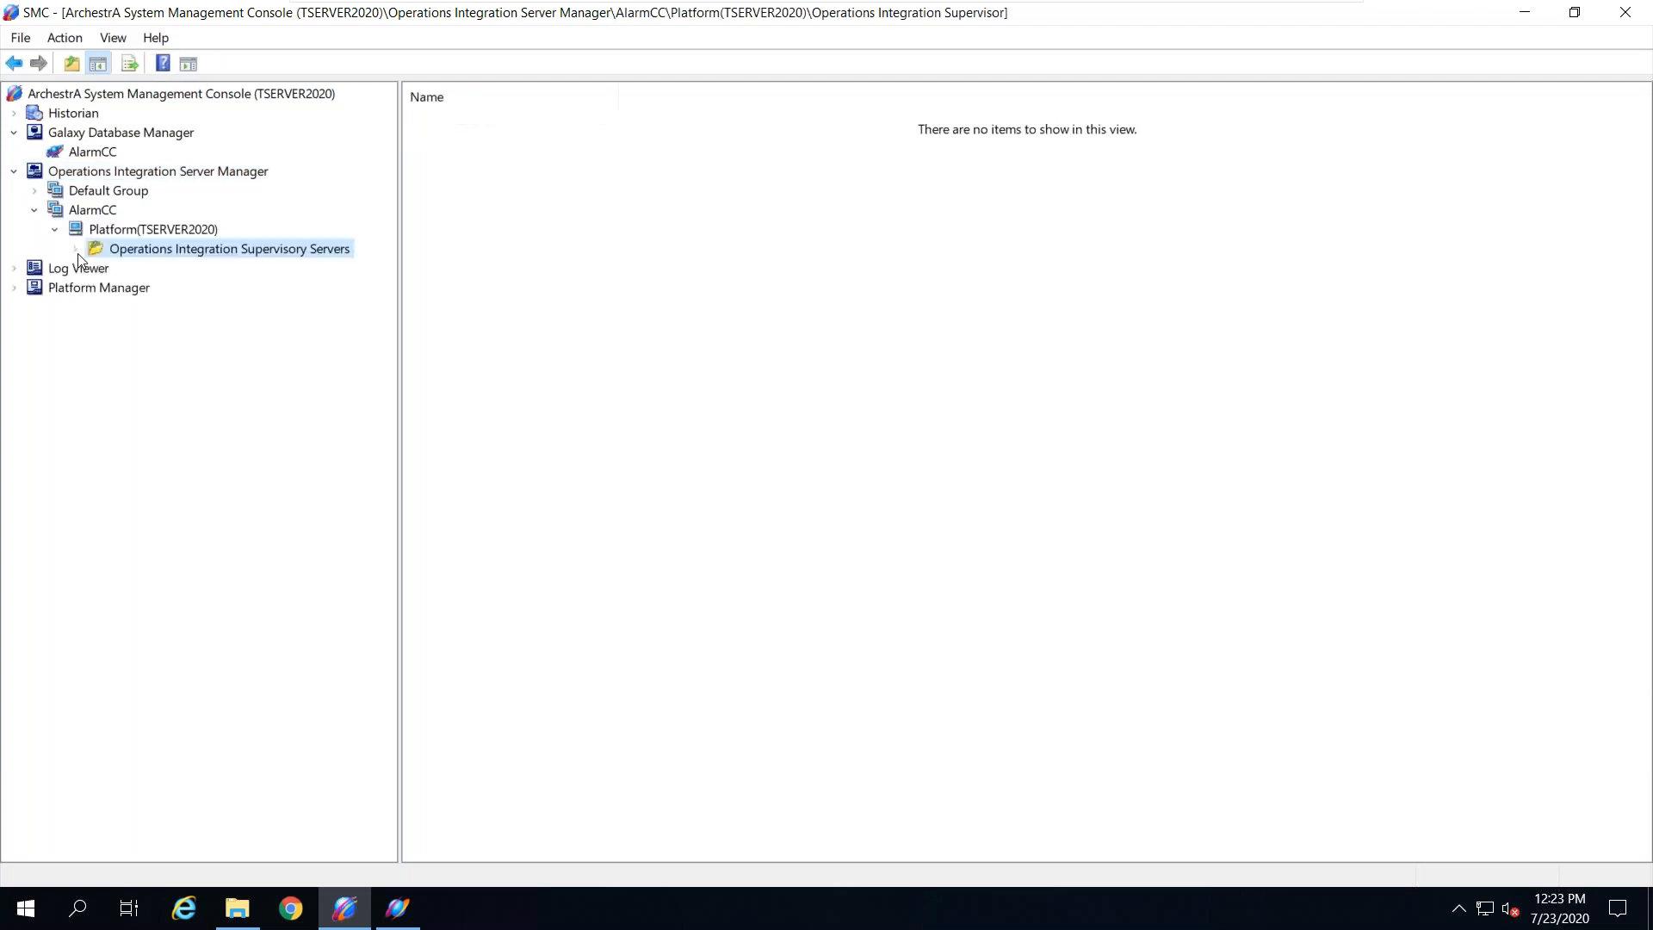
pyautogui.click(132, 273)
pyautogui.doubleClick(132, 270)
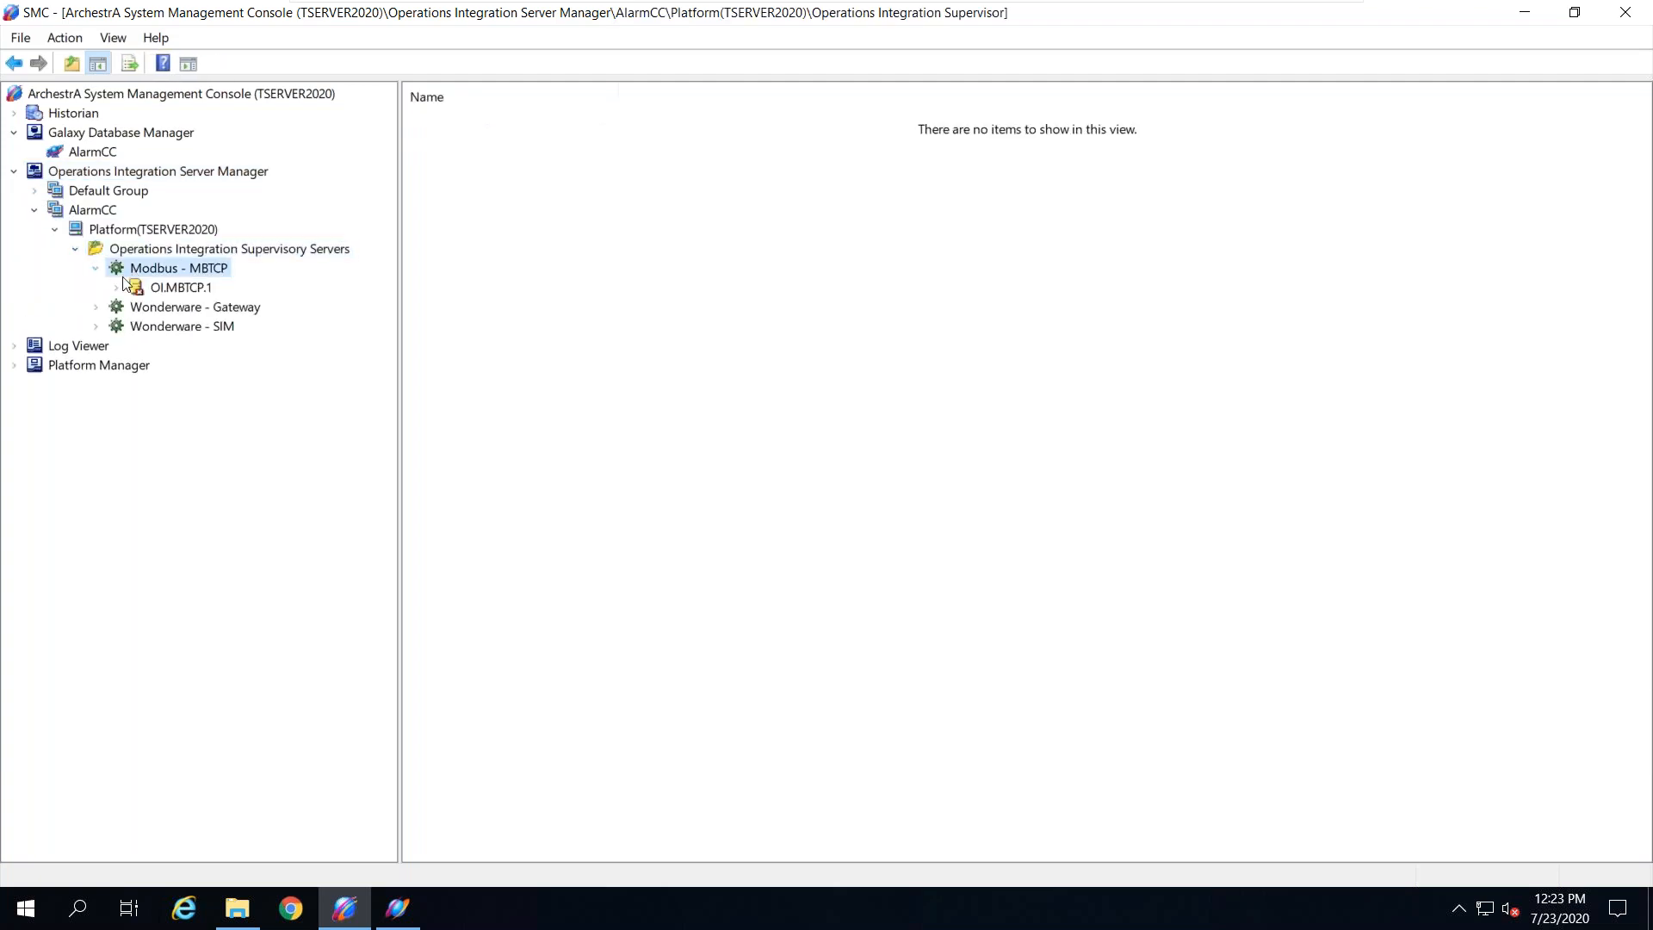
# Step: Open PLC1 under Port1 in the OI.MBTCP.1 configuration, and view its device groups and device items
pyautogui.click(134, 290)
pyautogui.click(116, 291)
pyautogui.click(114, 288)
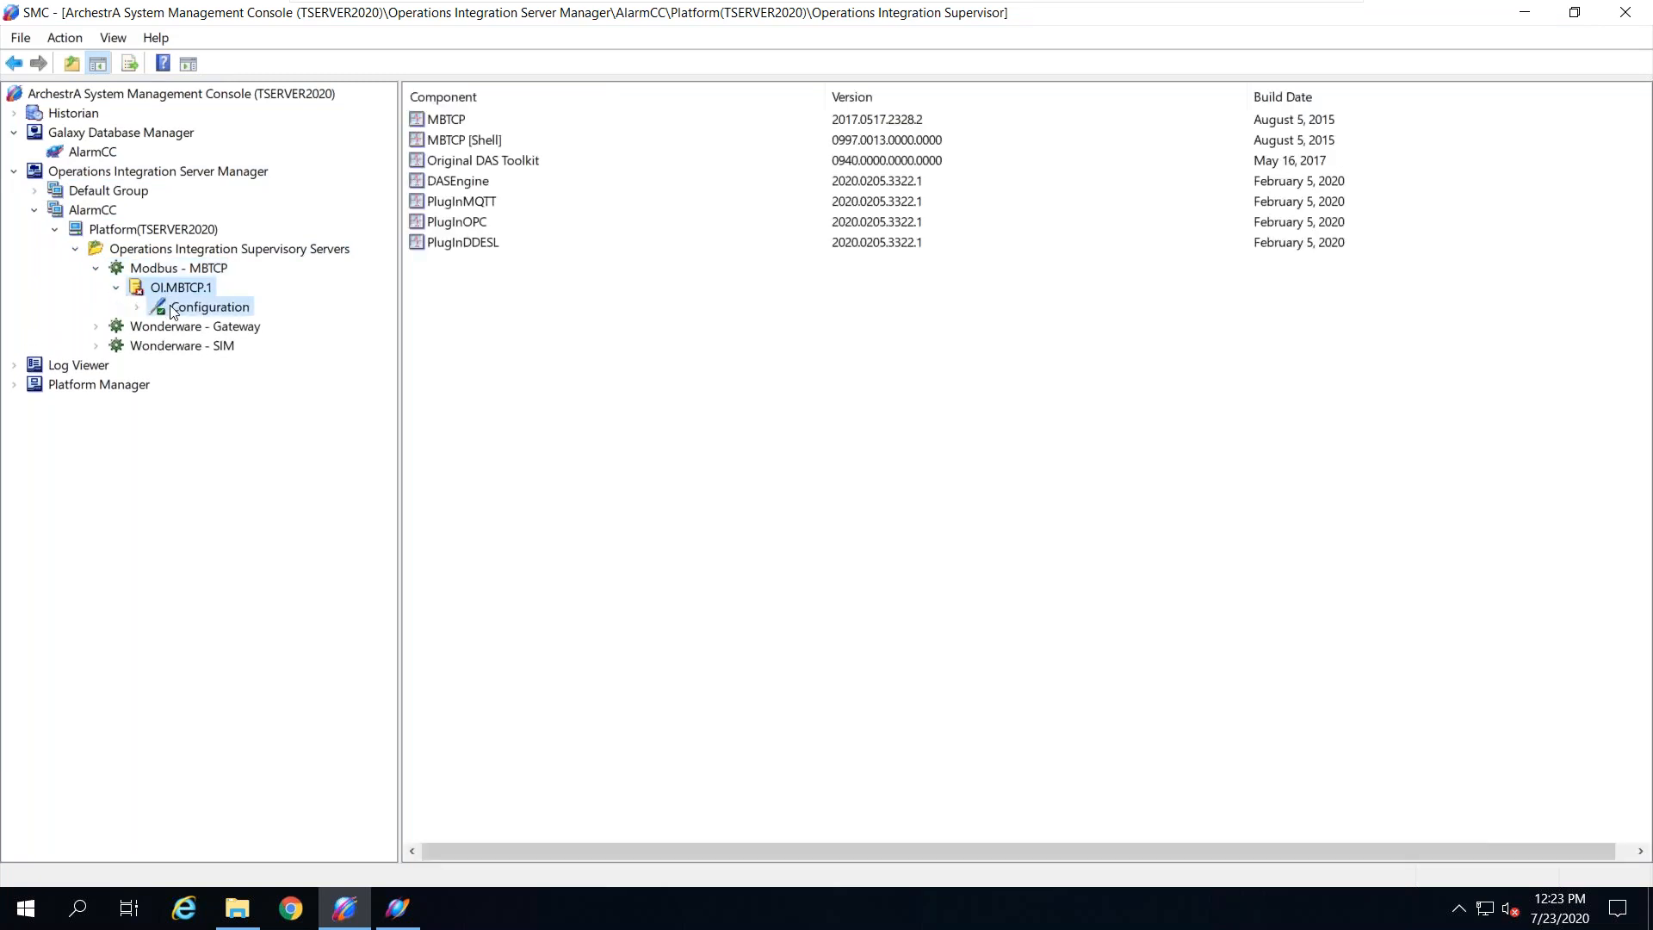
pyautogui.doubleClick(169, 306)
pyautogui.click(209, 325)
pyautogui.doubleClick(207, 325)
pyautogui.click(224, 345)
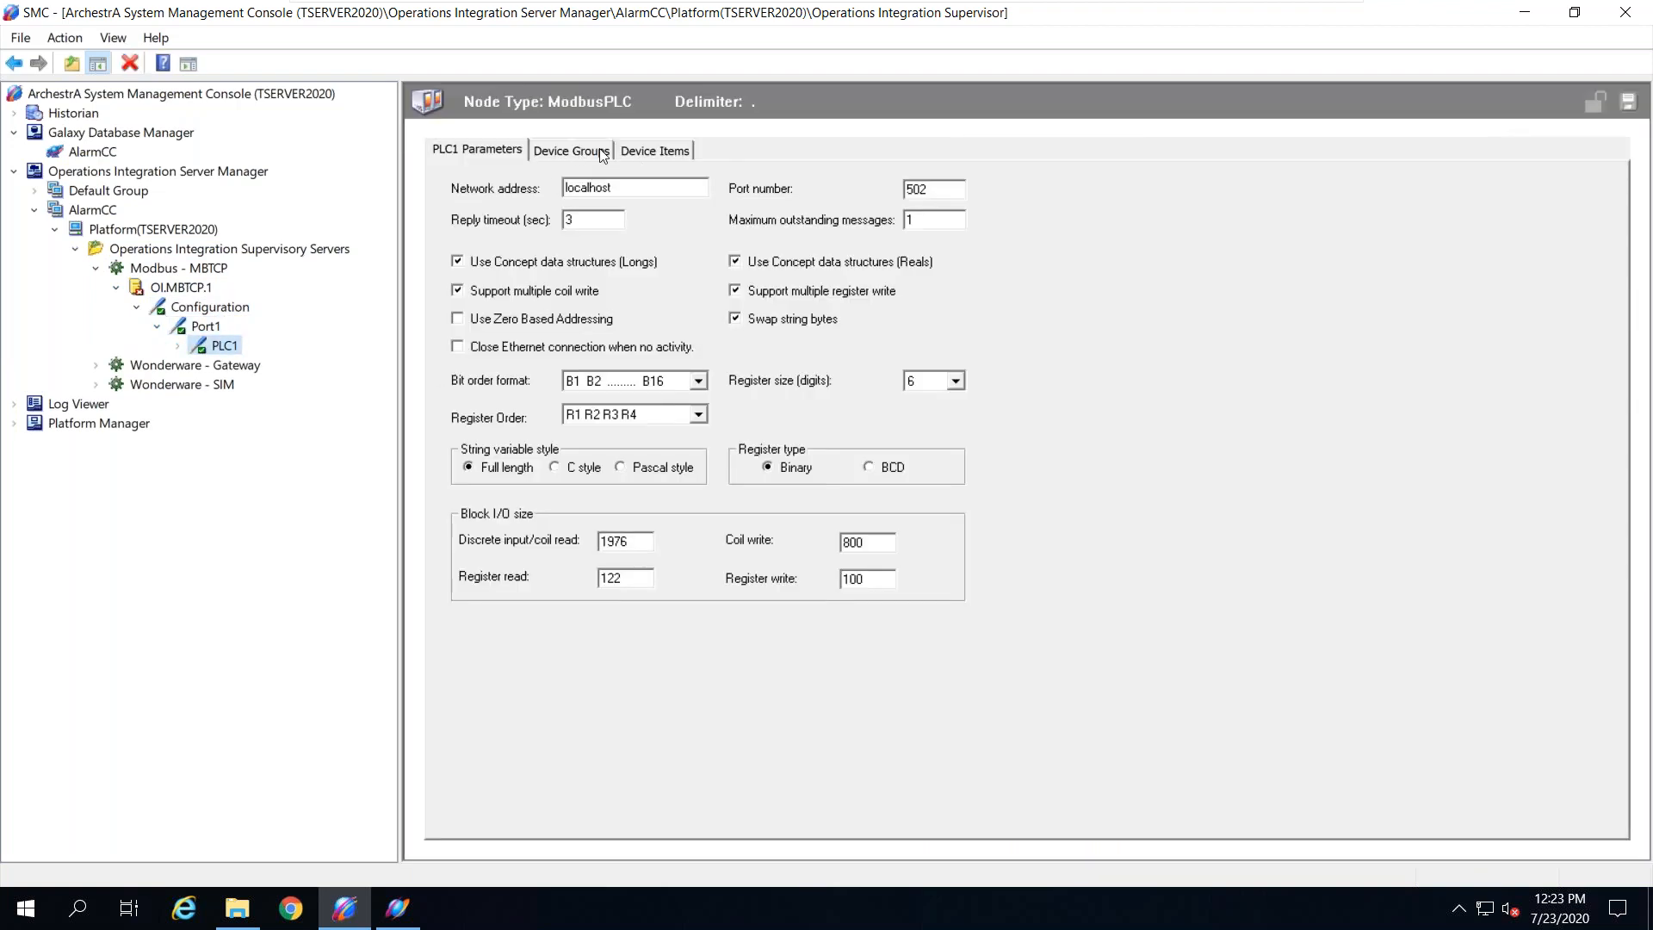
pyautogui.click(571, 151)
pyautogui.click(688, 154)
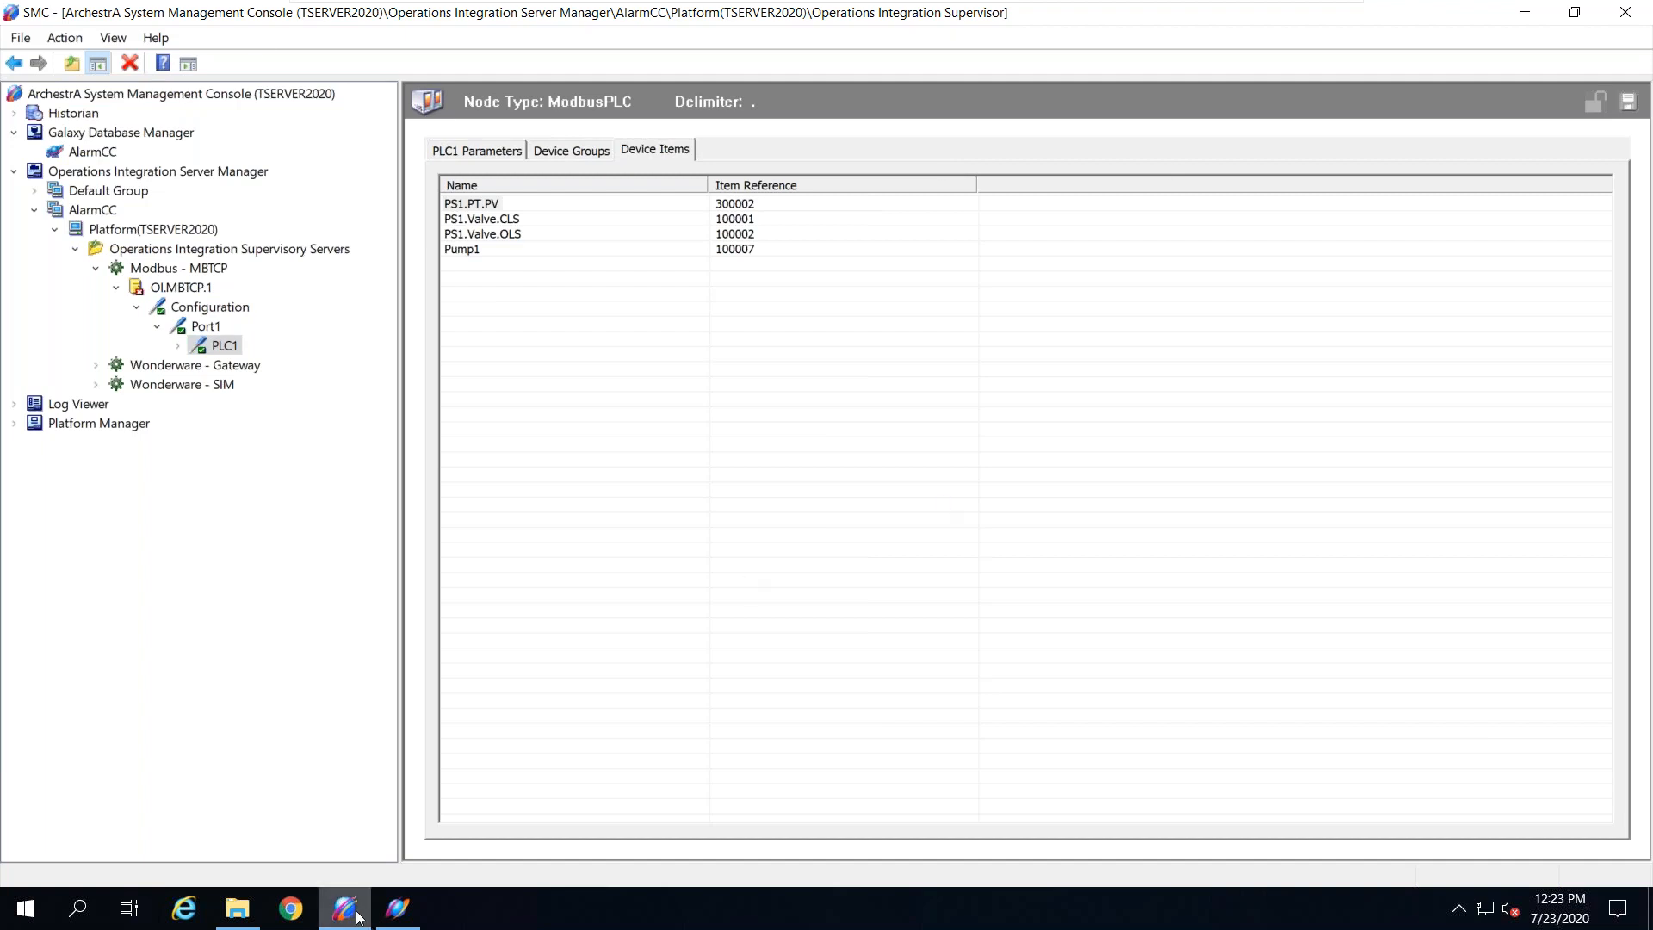
# Step: Switch to File Explorer, and open the ProgramData folder on the C: drive
pyautogui.click(241, 920)
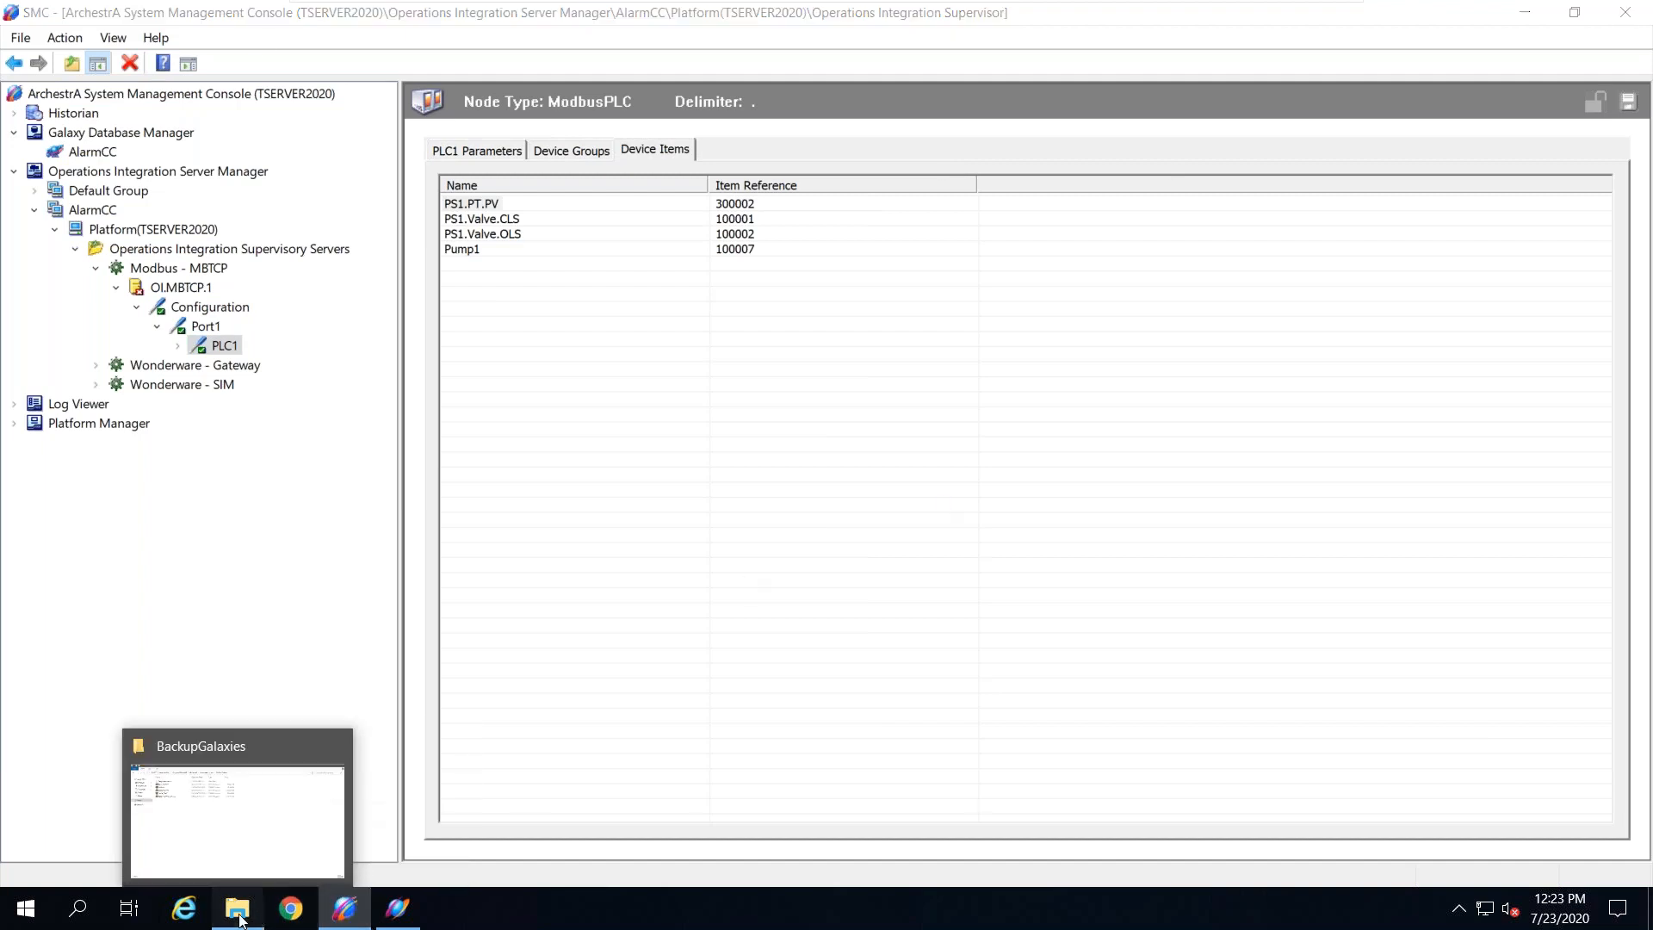
pyautogui.click(79, 146)
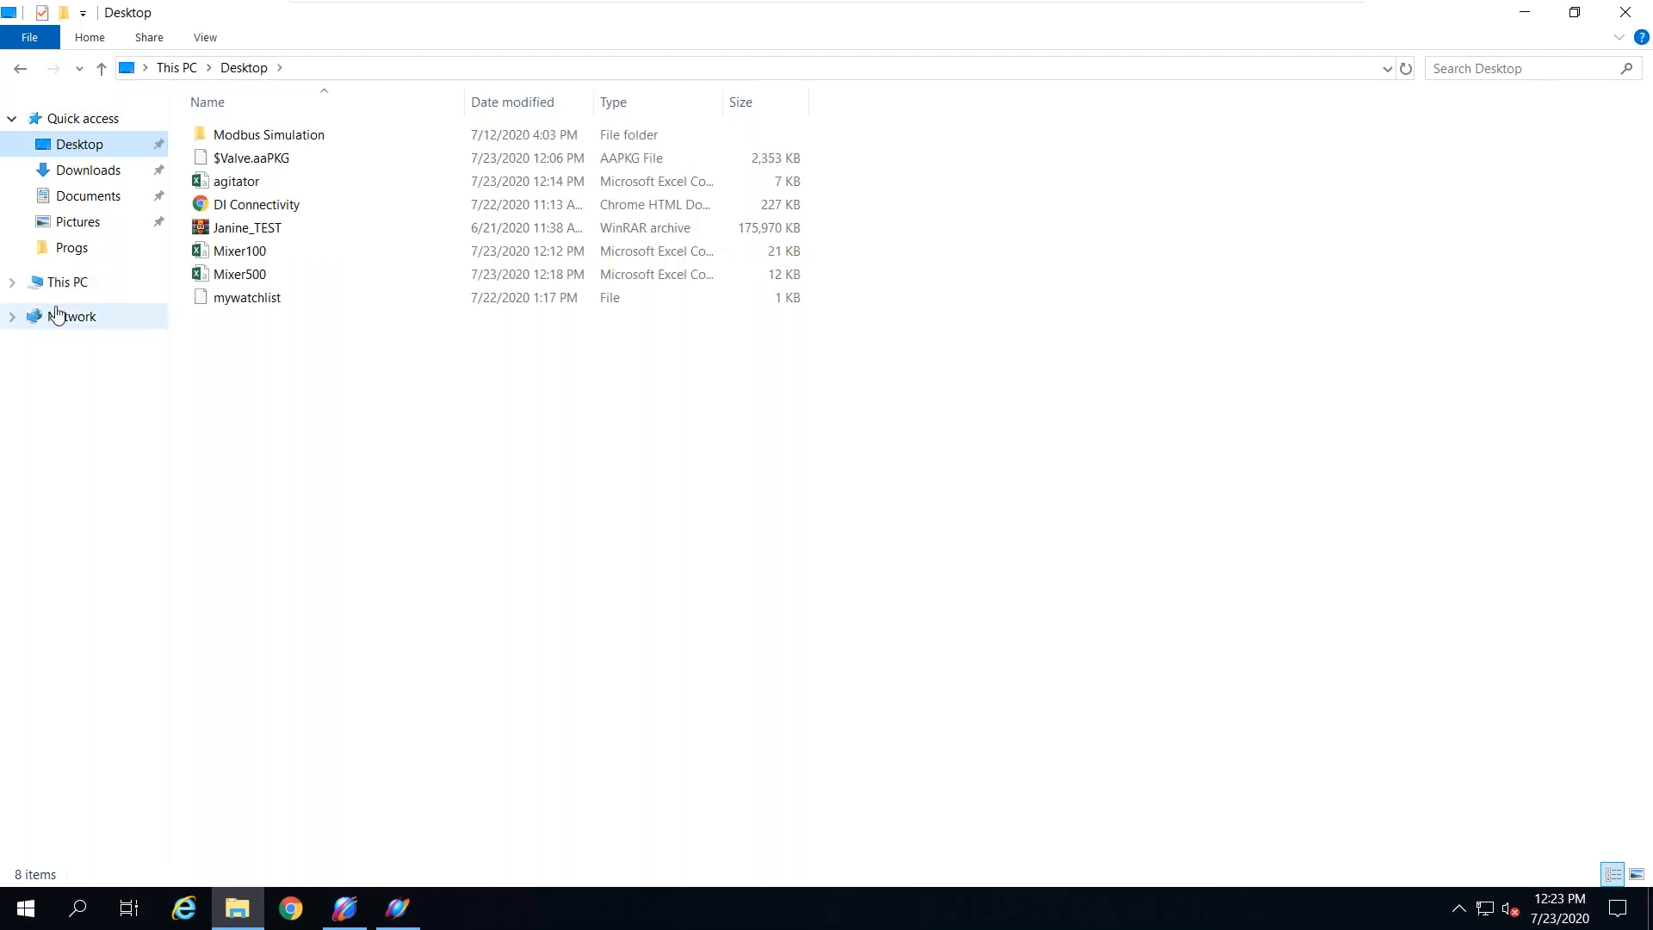
pyautogui.click(60, 282)
pyautogui.doubleClick(361, 297)
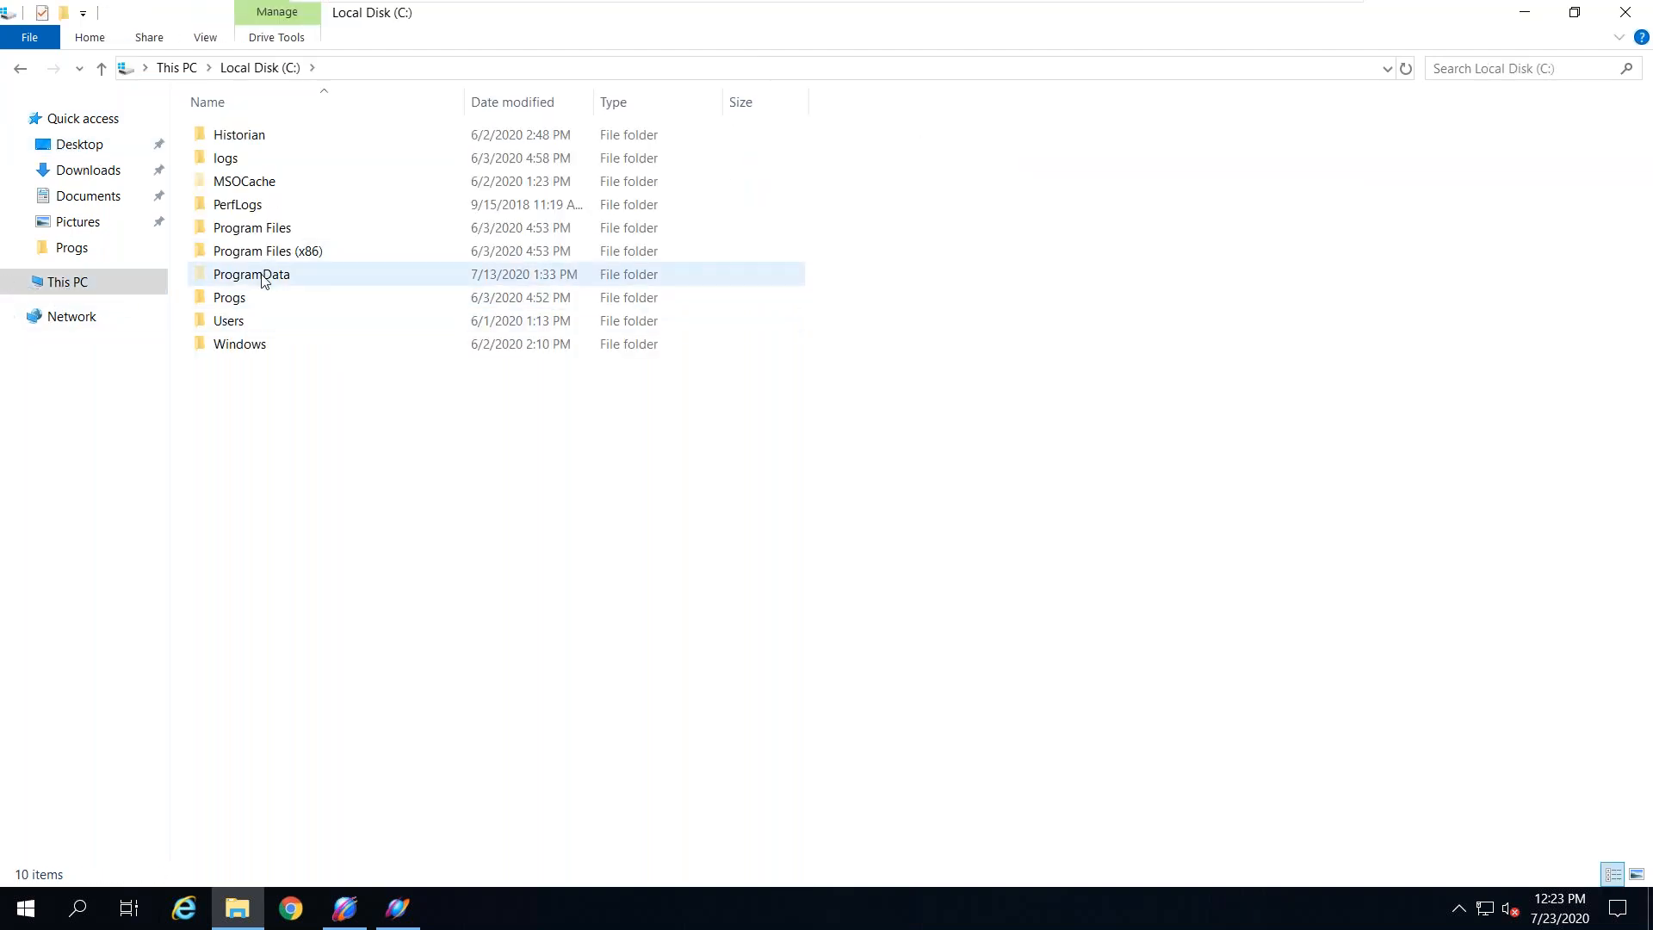
pyautogui.doubleClick(260, 276)
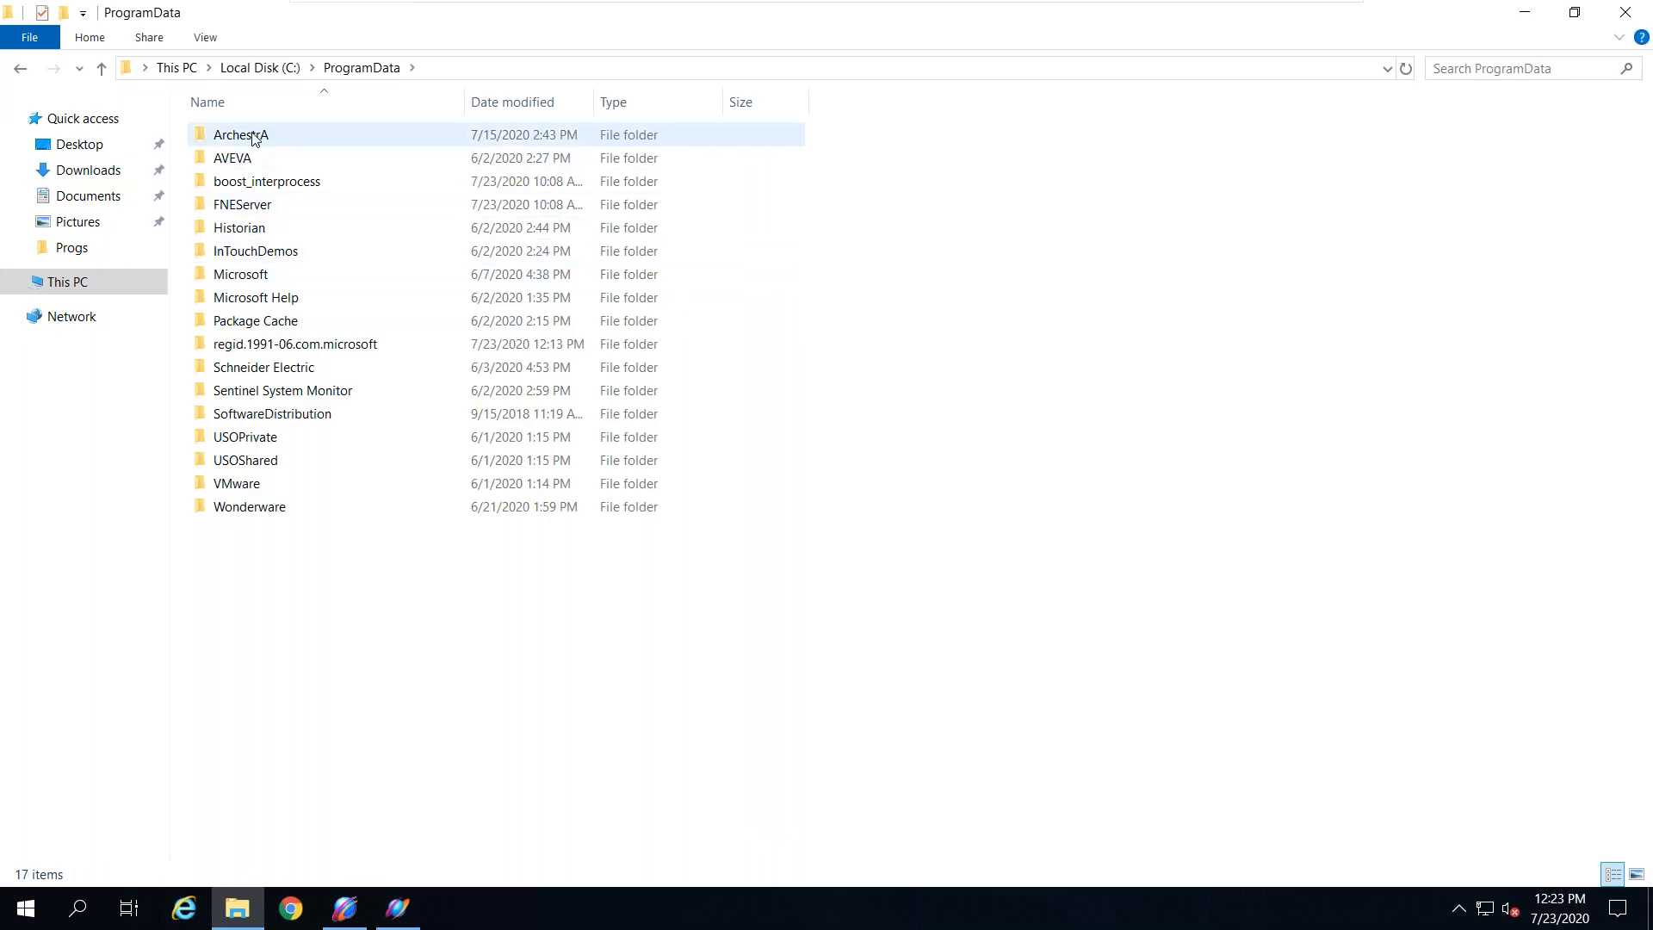
# Step: Open the Wonderware\OI-Server\$Operations Integration Supervisory Servers$\OI.MBTCP folder inside ProgramData
pyautogui.doubleClick(254, 138)
pyautogui.click(102, 67)
pyautogui.doubleClick(251, 507)
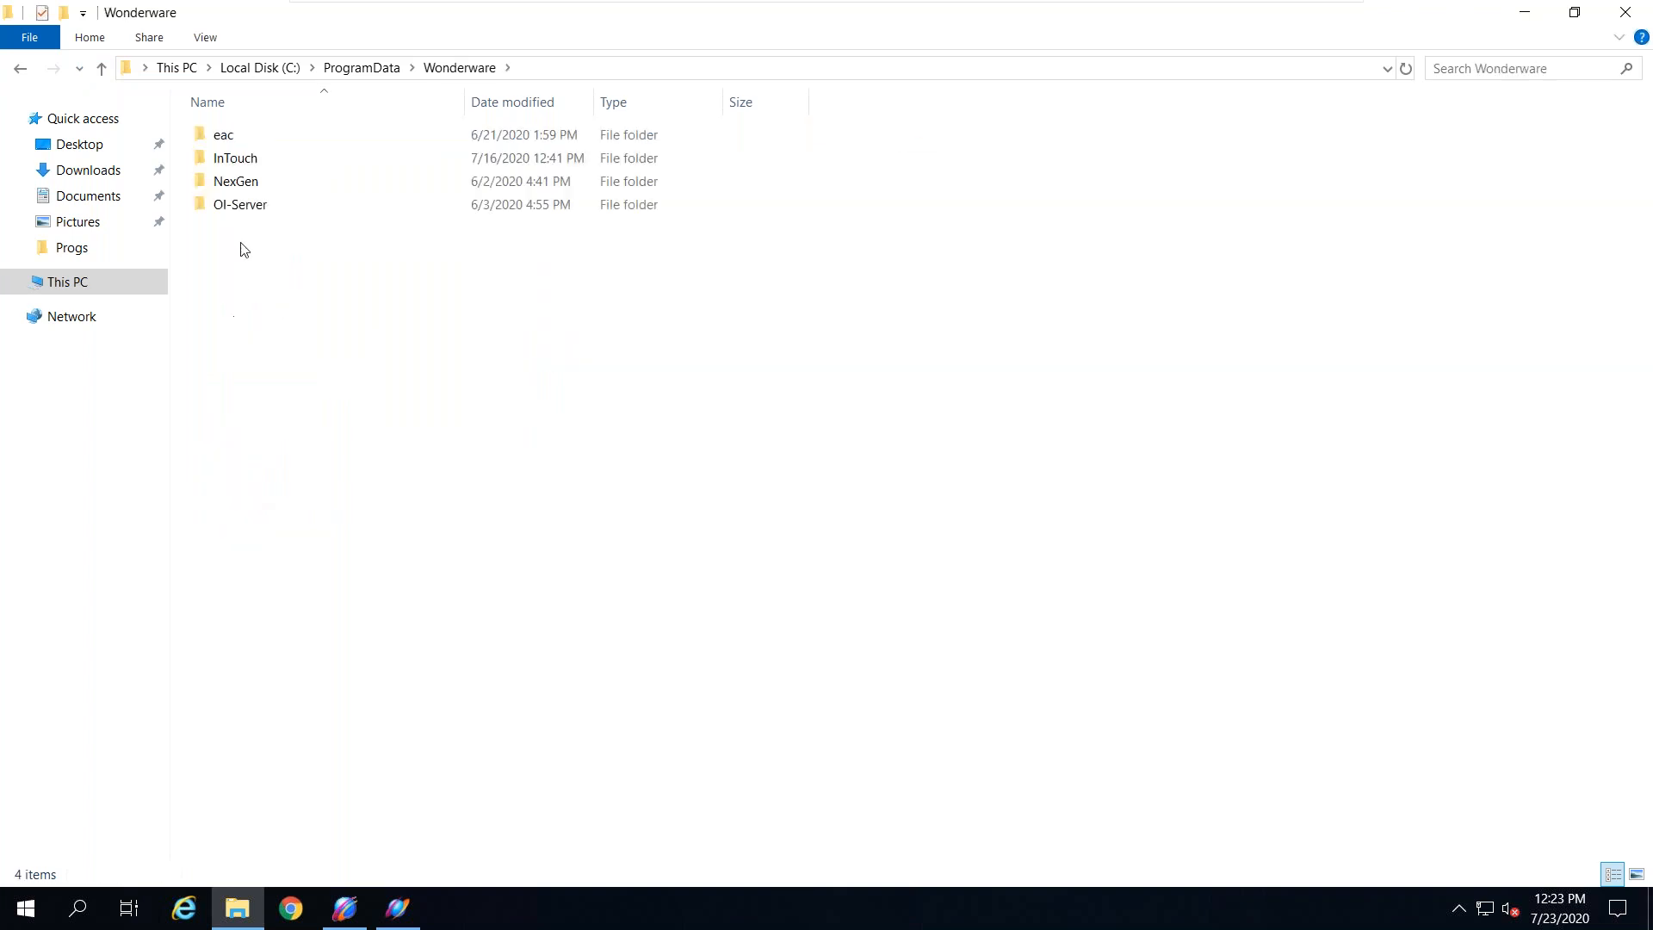
pyautogui.doubleClick(238, 208)
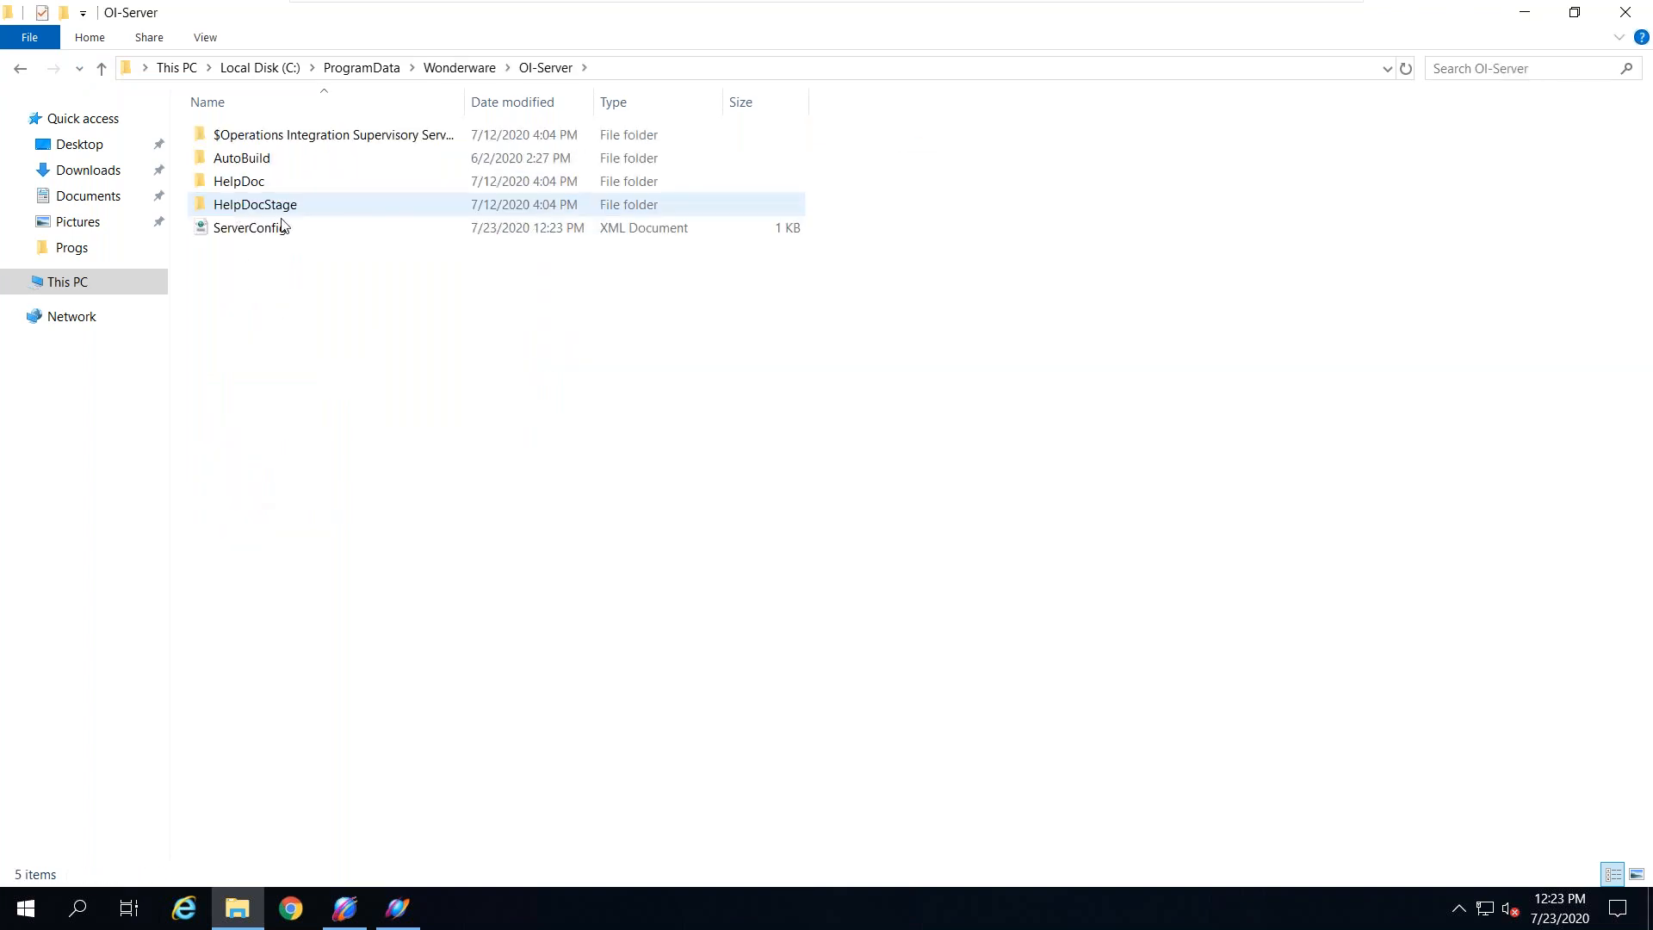
pyautogui.doubleClick(280, 138)
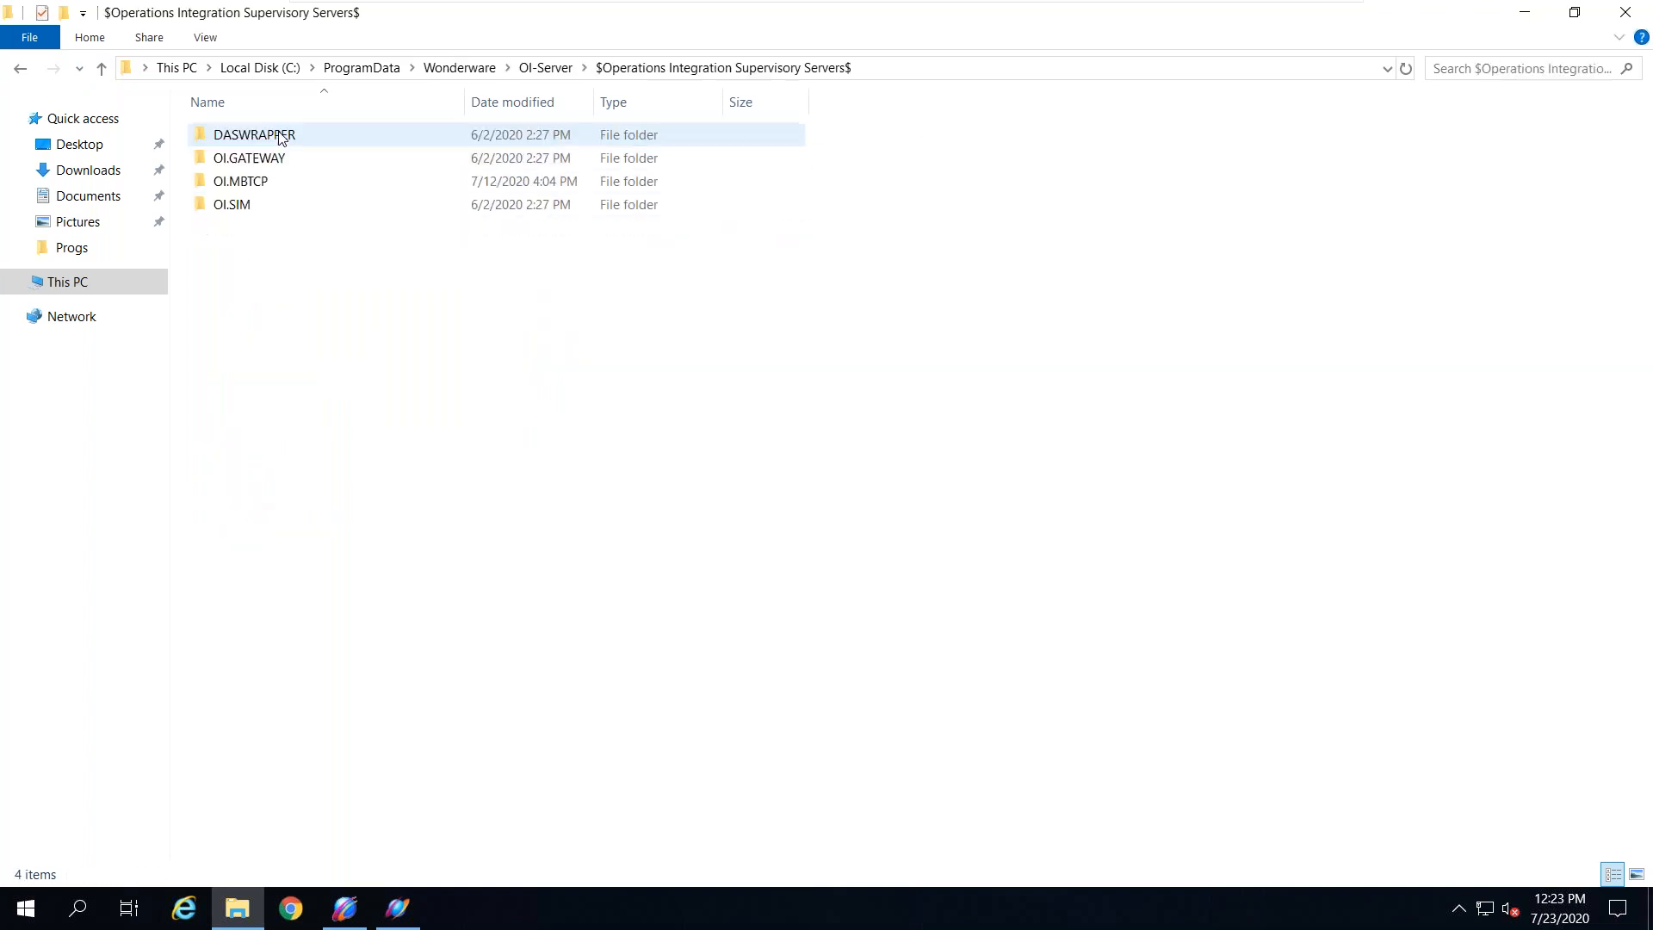
pyautogui.doubleClick(235, 183)
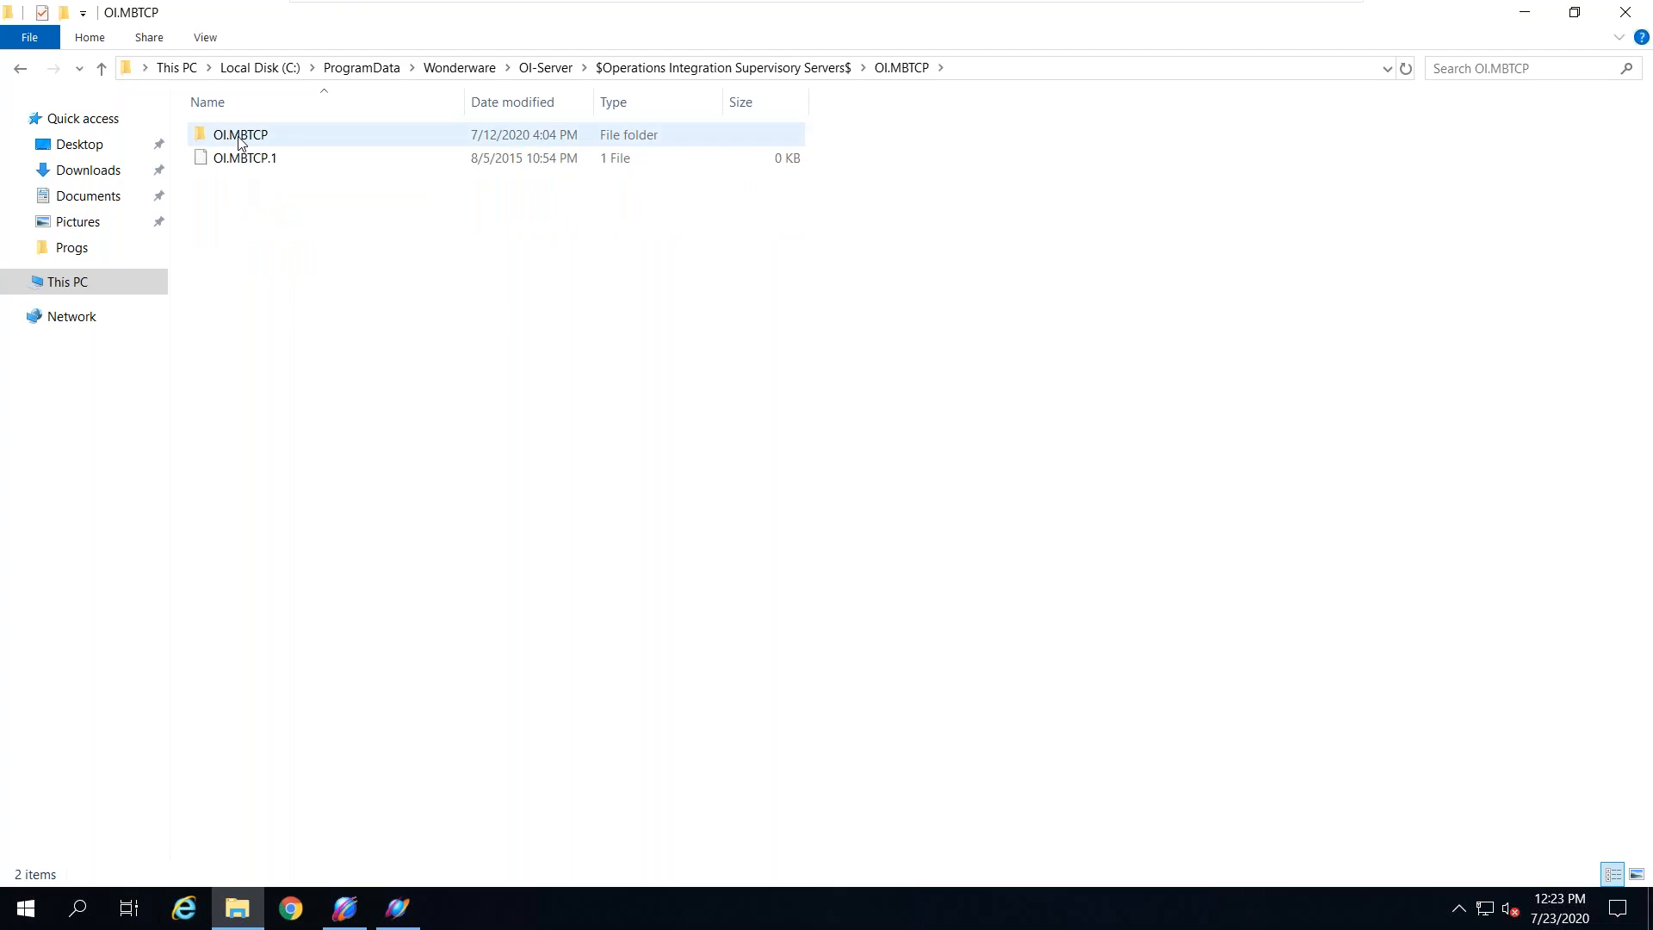
# Step: Copy the MBTCP.AAcfg file from the inner OI.MBTCP folder
pyautogui.click(242, 140)
pyautogui.doubleClick(241, 138)
pyautogui.click(262, 136)
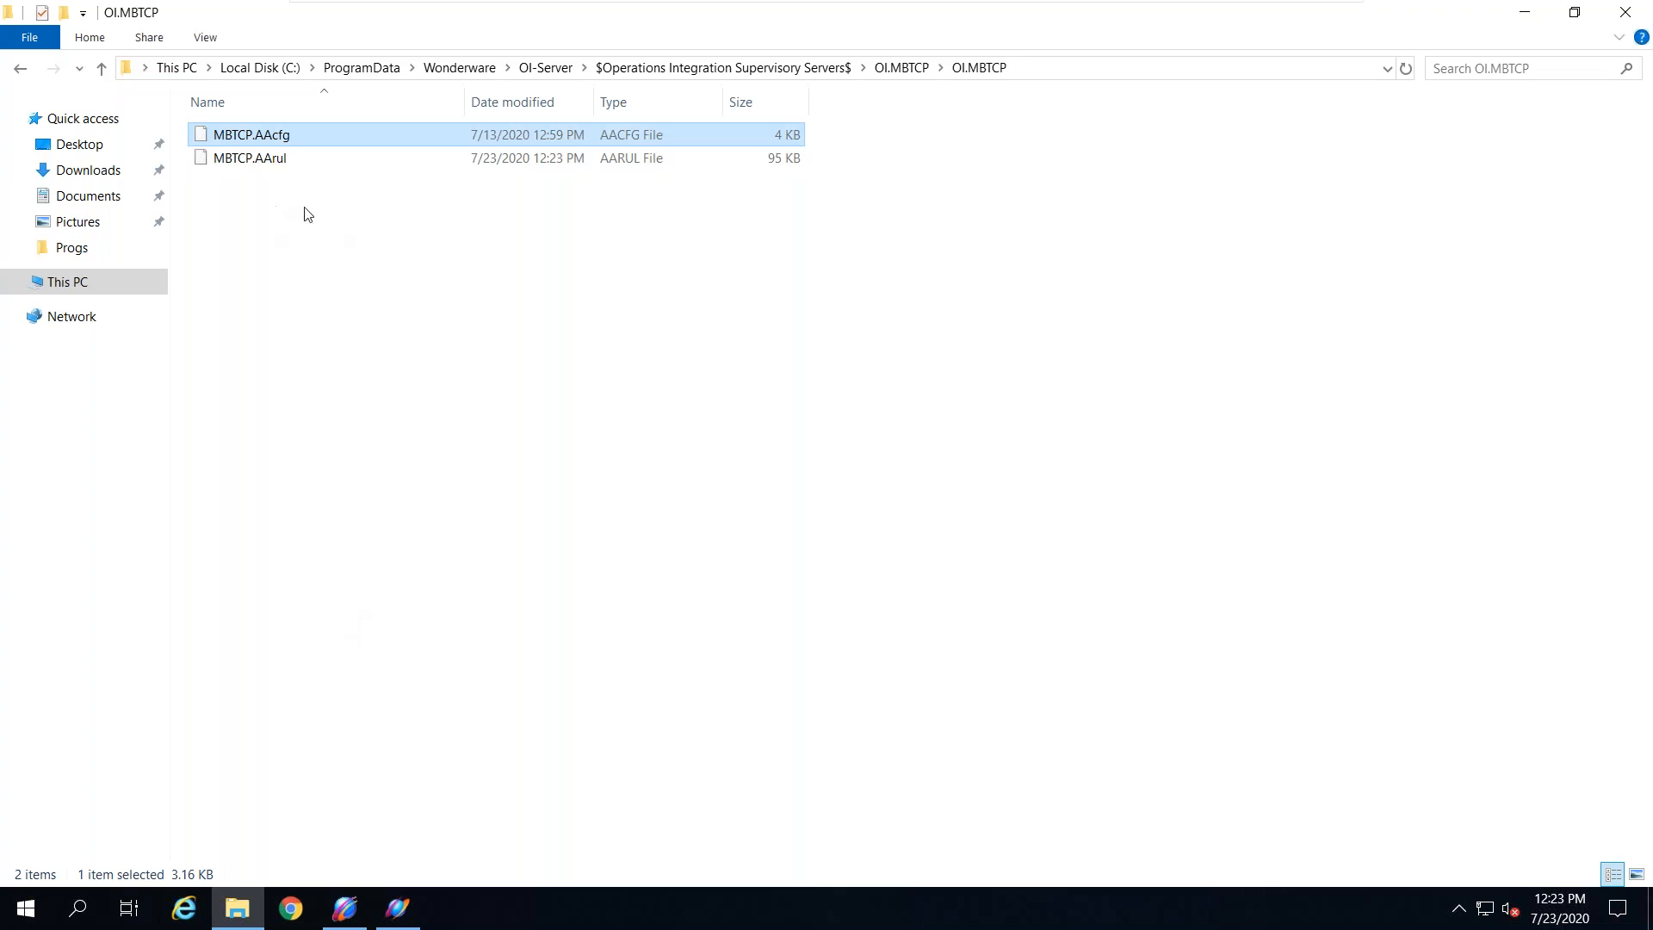
pyautogui.rightClick(244, 131)
pyautogui.click(352, 380)
# Step: Minimize the open windows, and paste MBTCP.AAcfg onto the Desktop
pyautogui.click(1518, 12)
pyautogui.rightClick(1202, 287)
pyautogui.click(1523, 10)
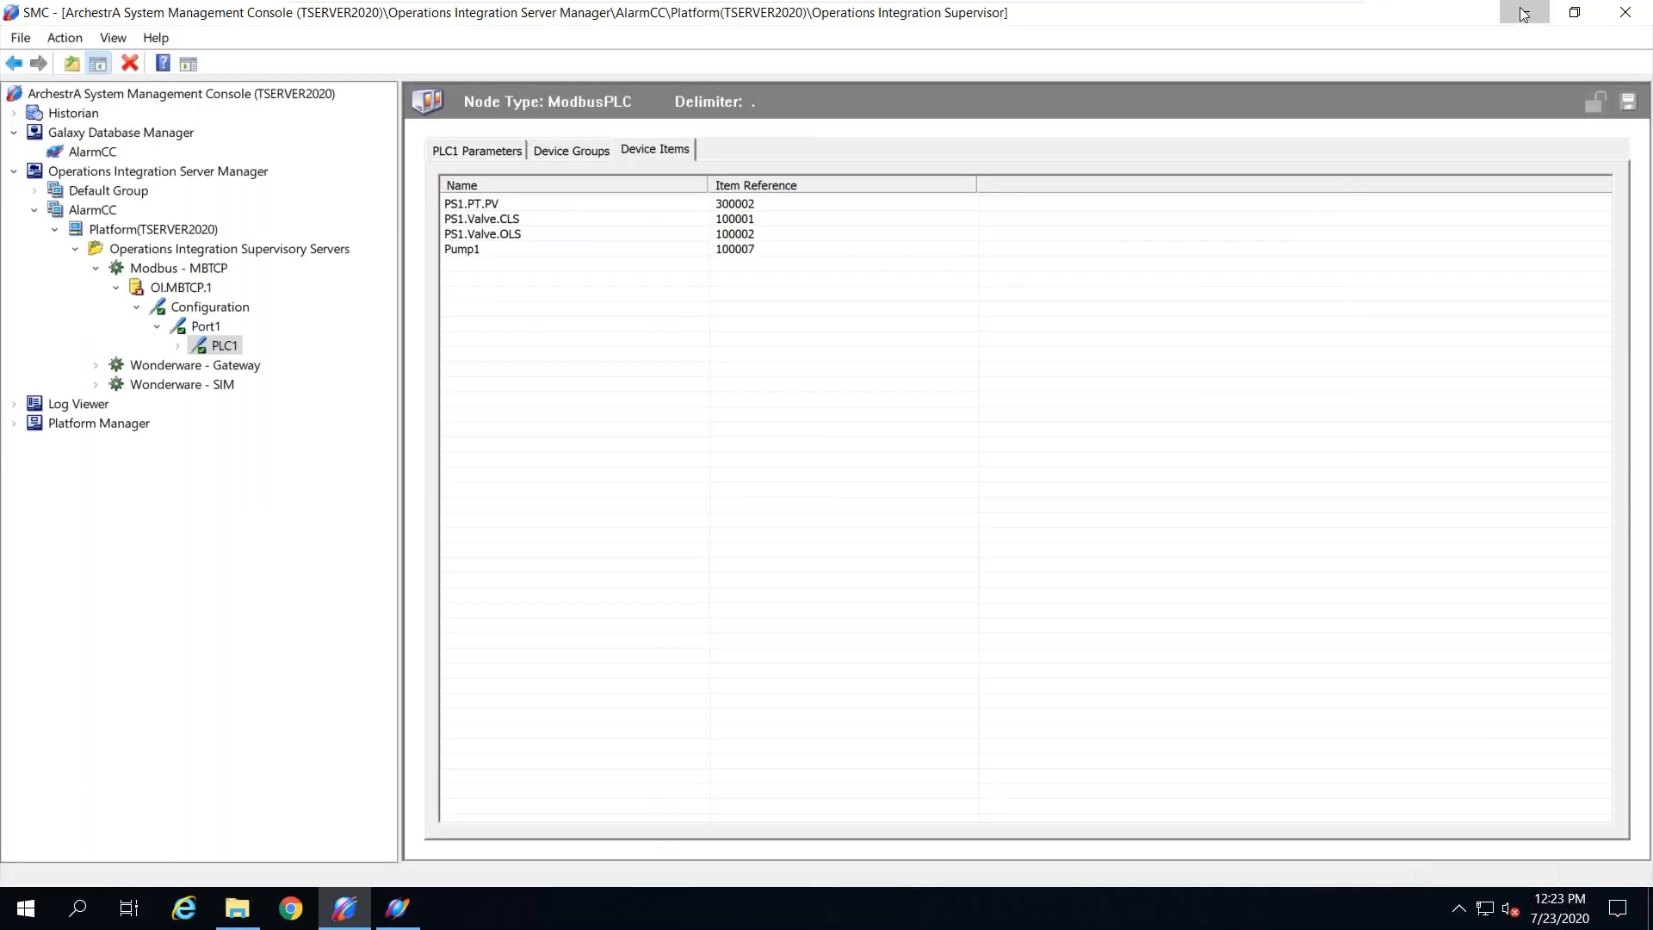
pyautogui.click(1522, 10)
pyautogui.rightClick(946, 299)
pyautogui.click(999, 391)
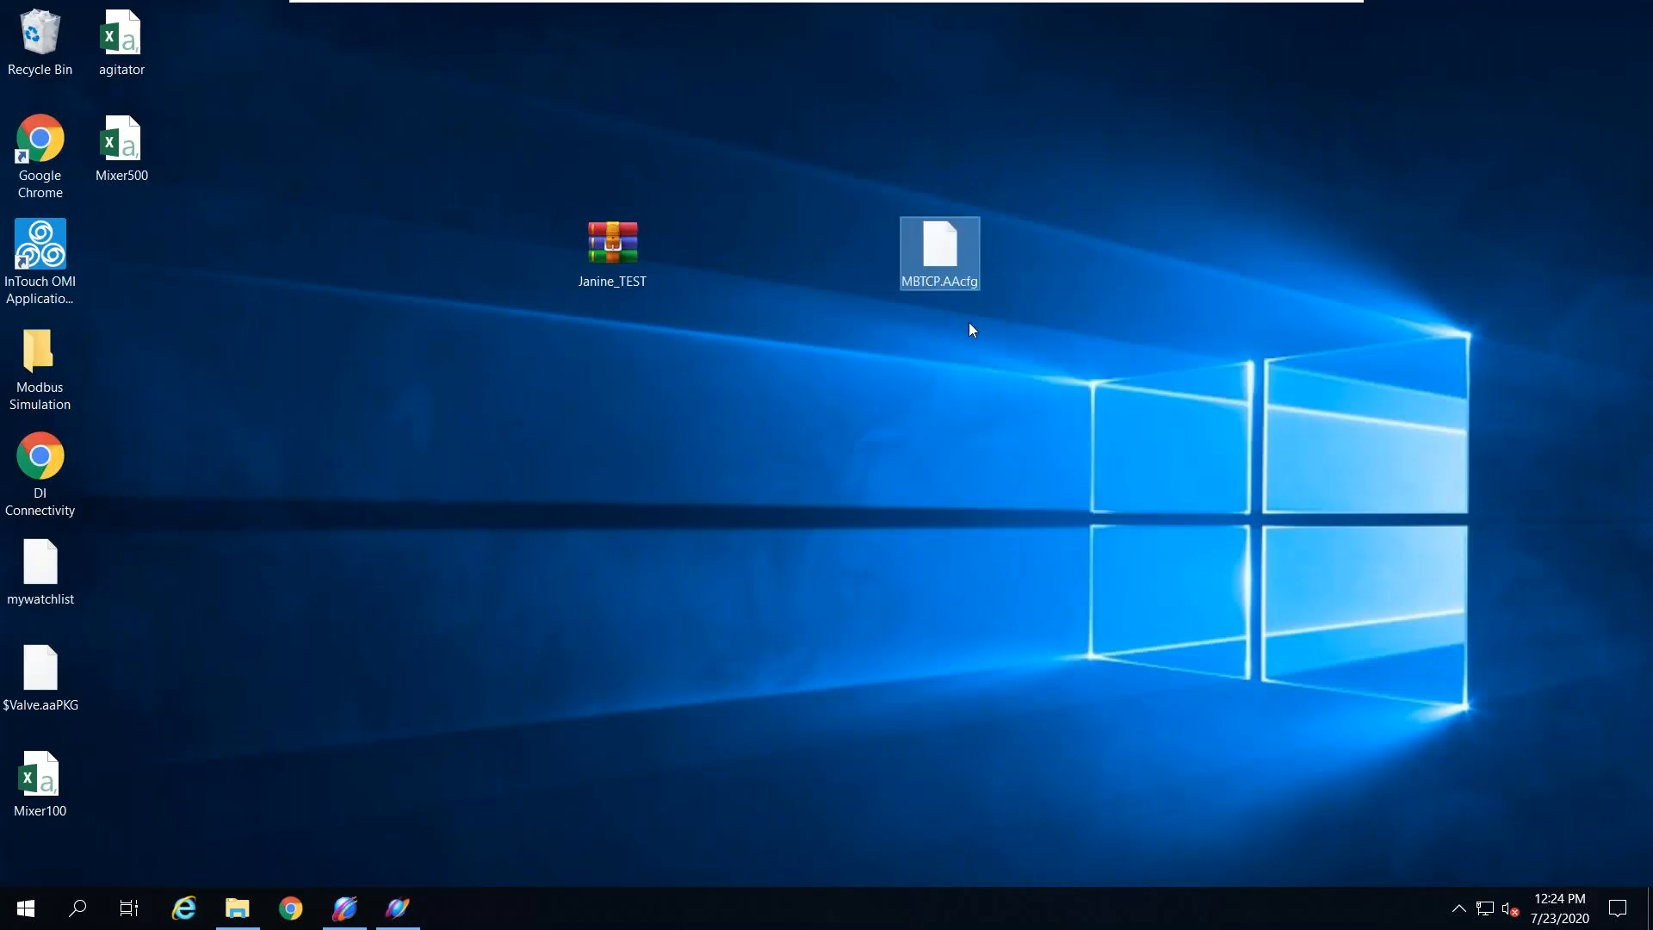
# Step: Move the galaxy backup archive and MBTCP.AAcfg higher on the Desktop, and select the DI Connectivity file
pyautogui.moveTo(475, 160); pyautogui.dragTo(1214, 405)
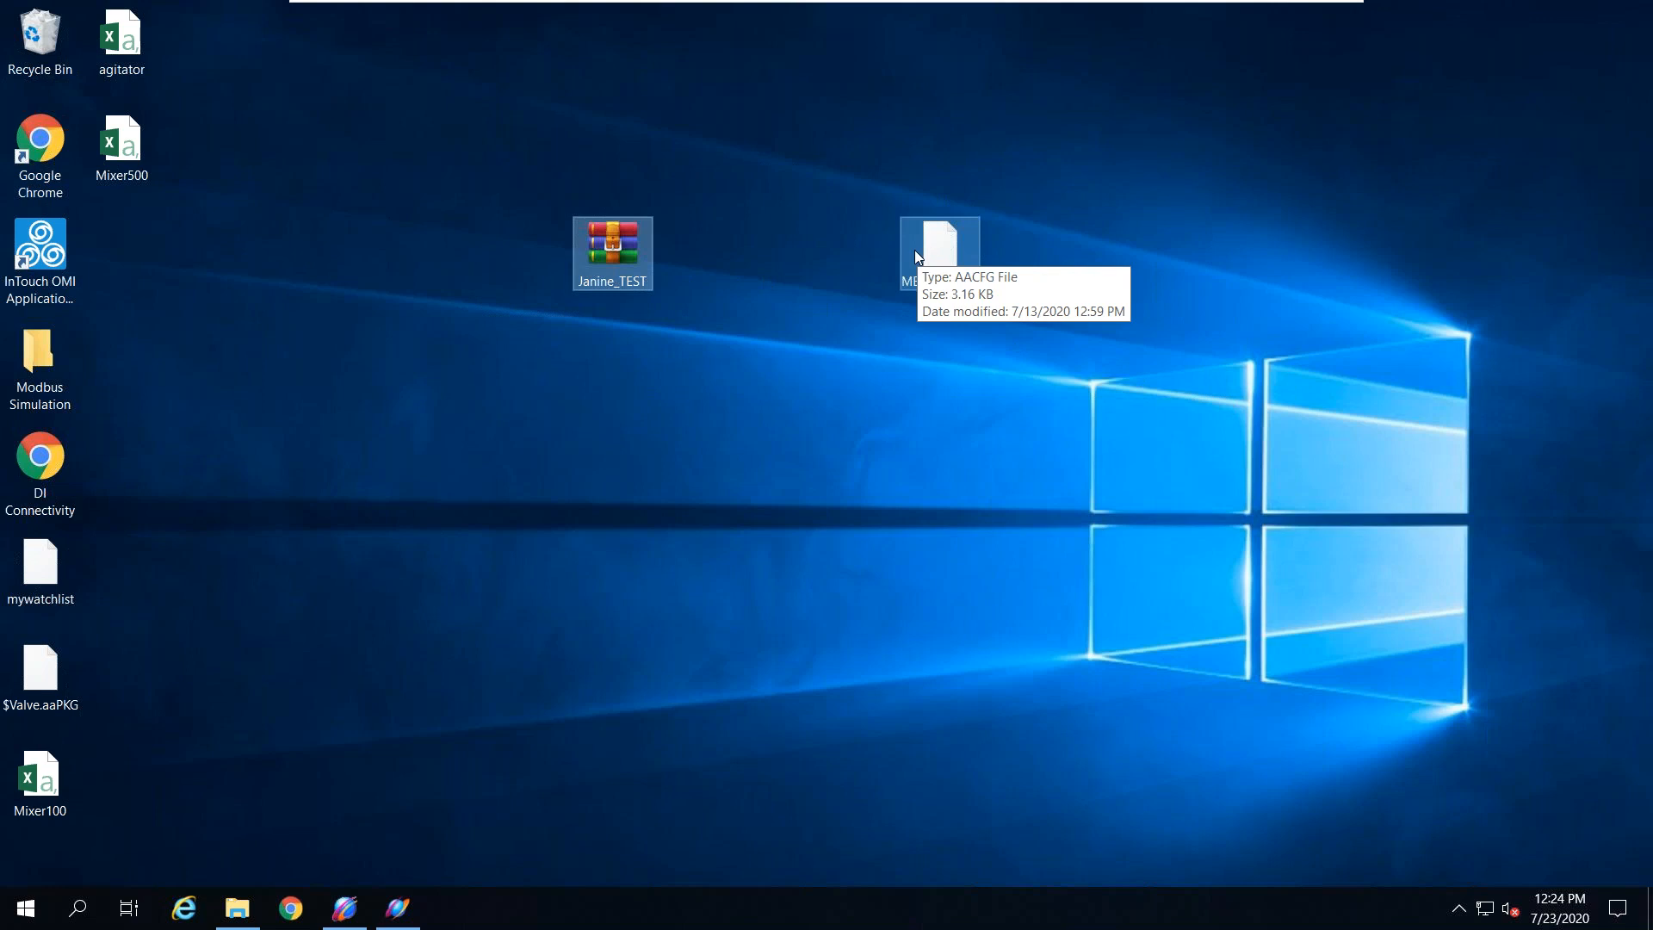
pyautogui.click(805, 176)
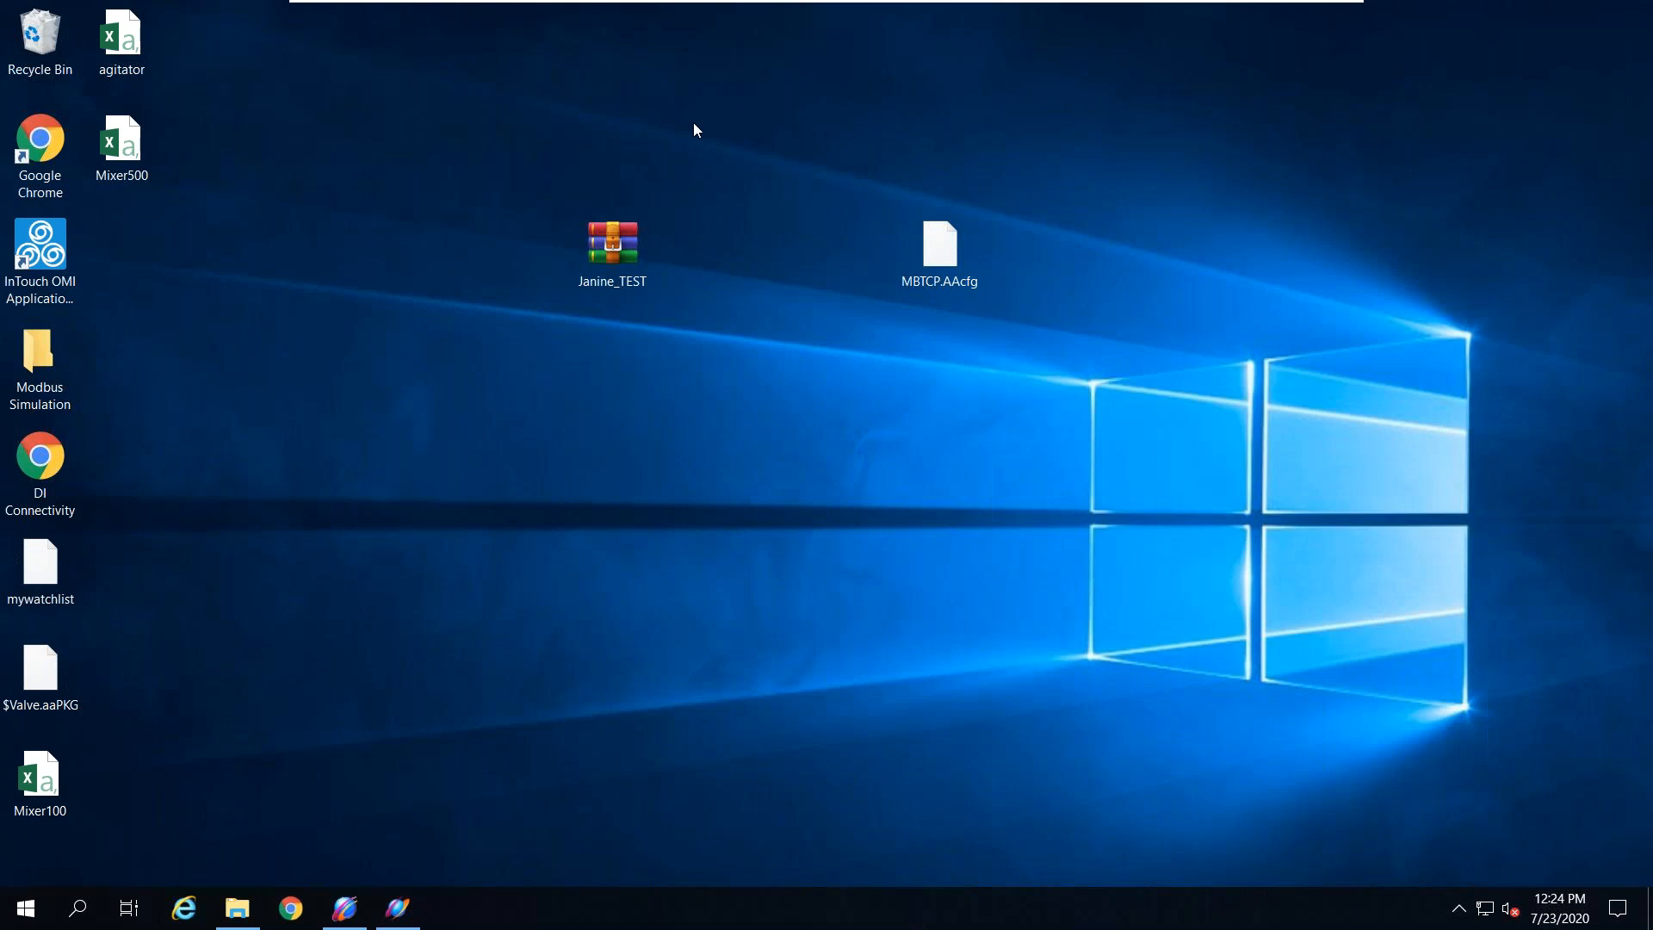
pyautogui.moveTo(488, 142); pyautogui.dragTo(684, 162)
pyautogui.moveTo(938, 272); pyautogui.dragTo(980, 137)
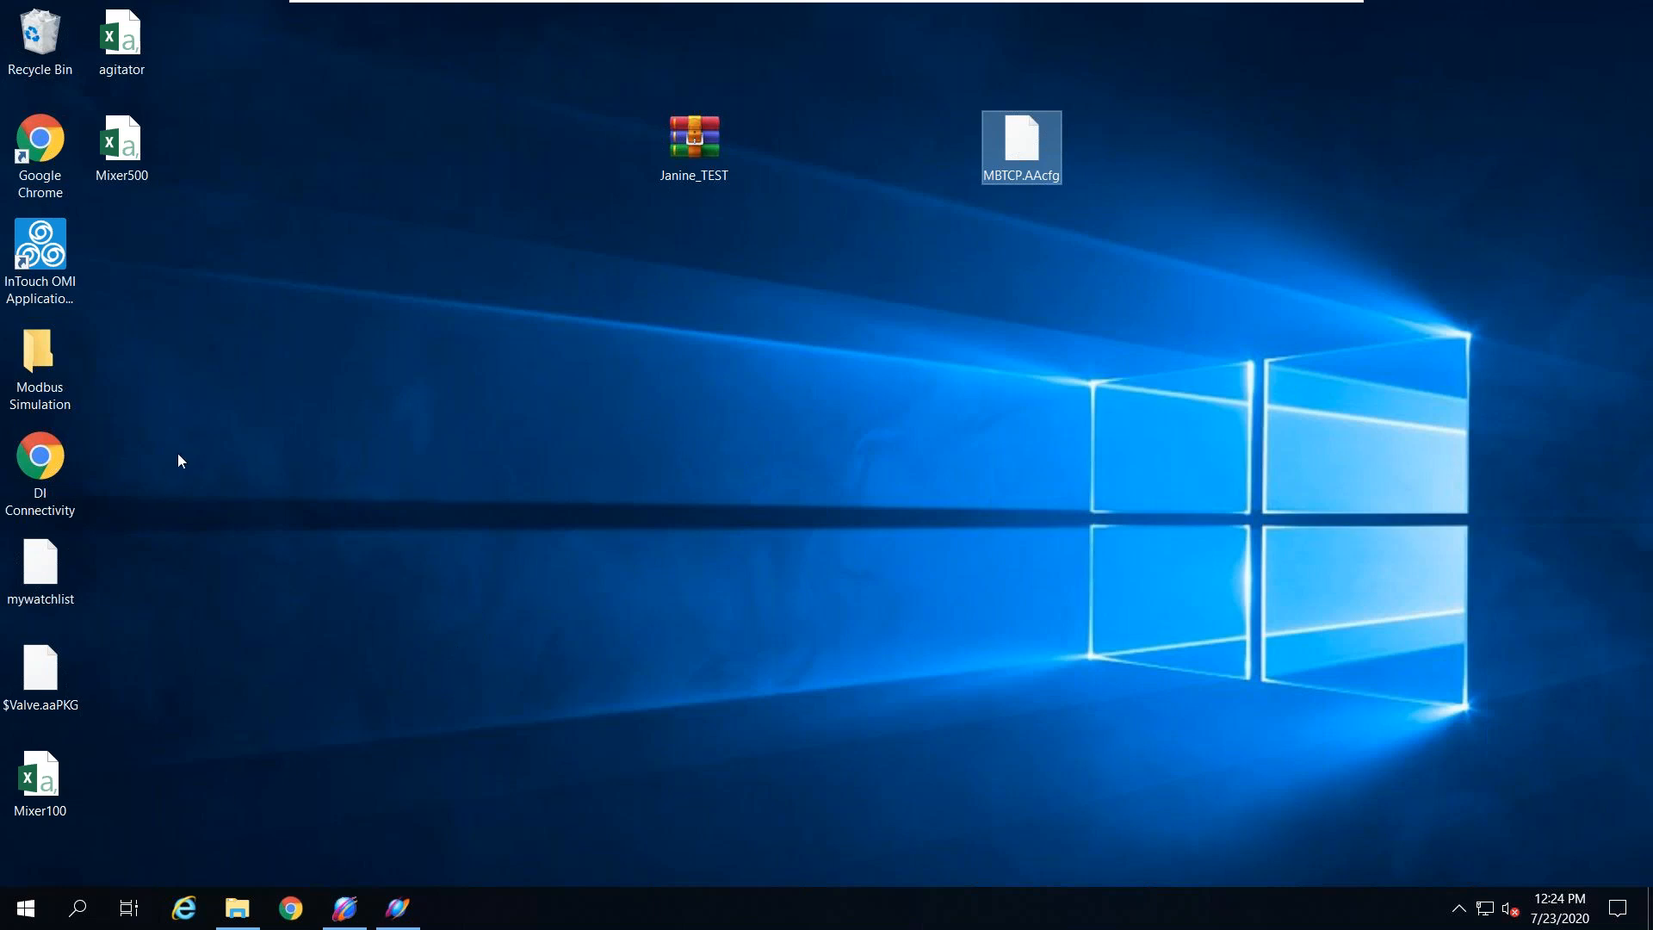
pyautogui.click(53, 458)
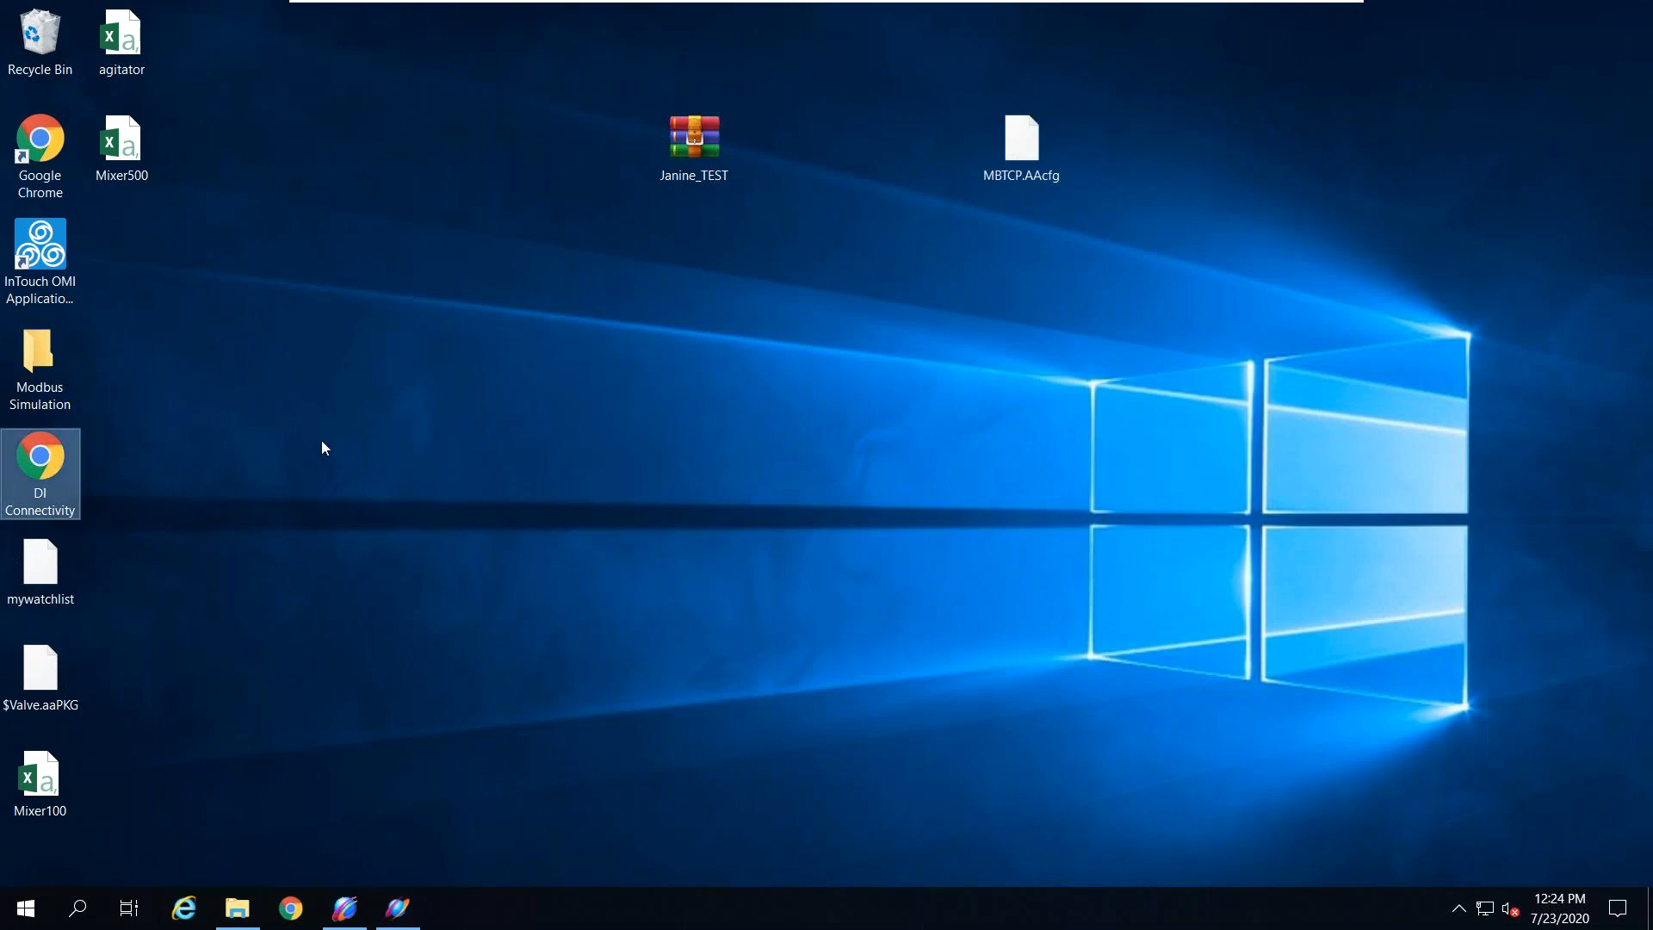
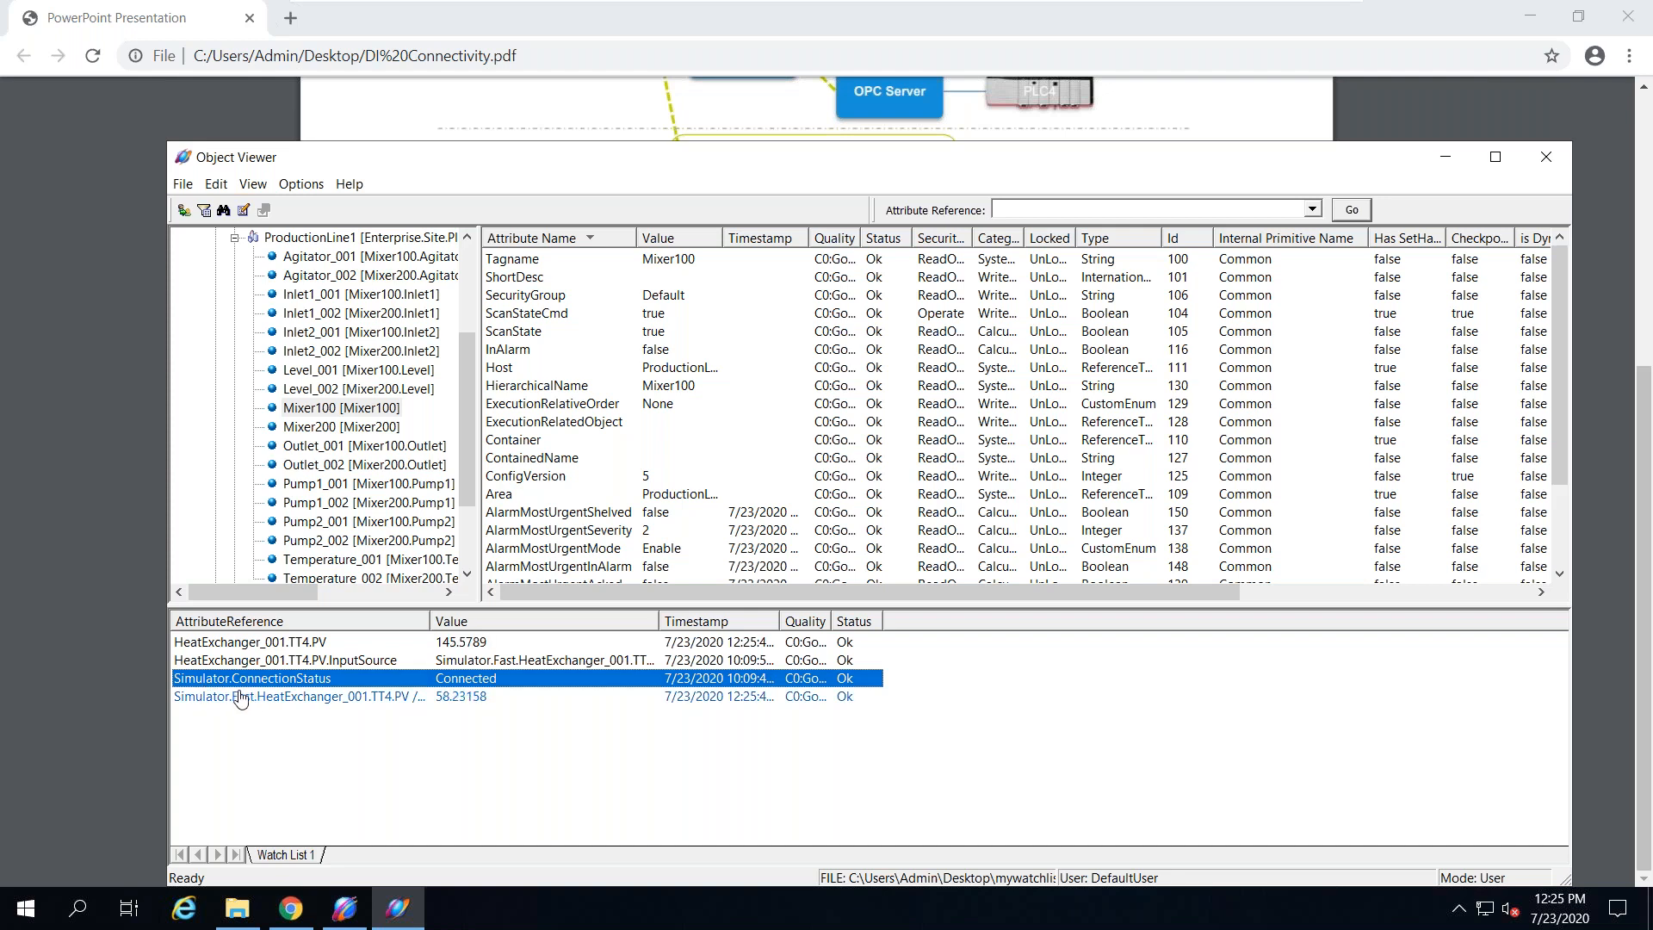
# Step: Browse the AppEngine objects in Object Viewer, examining the Simulator object's attributes and the HeatExchanger_001.TT4.PV and Simulator references in the watch list
pyautogui.click(337, 699)
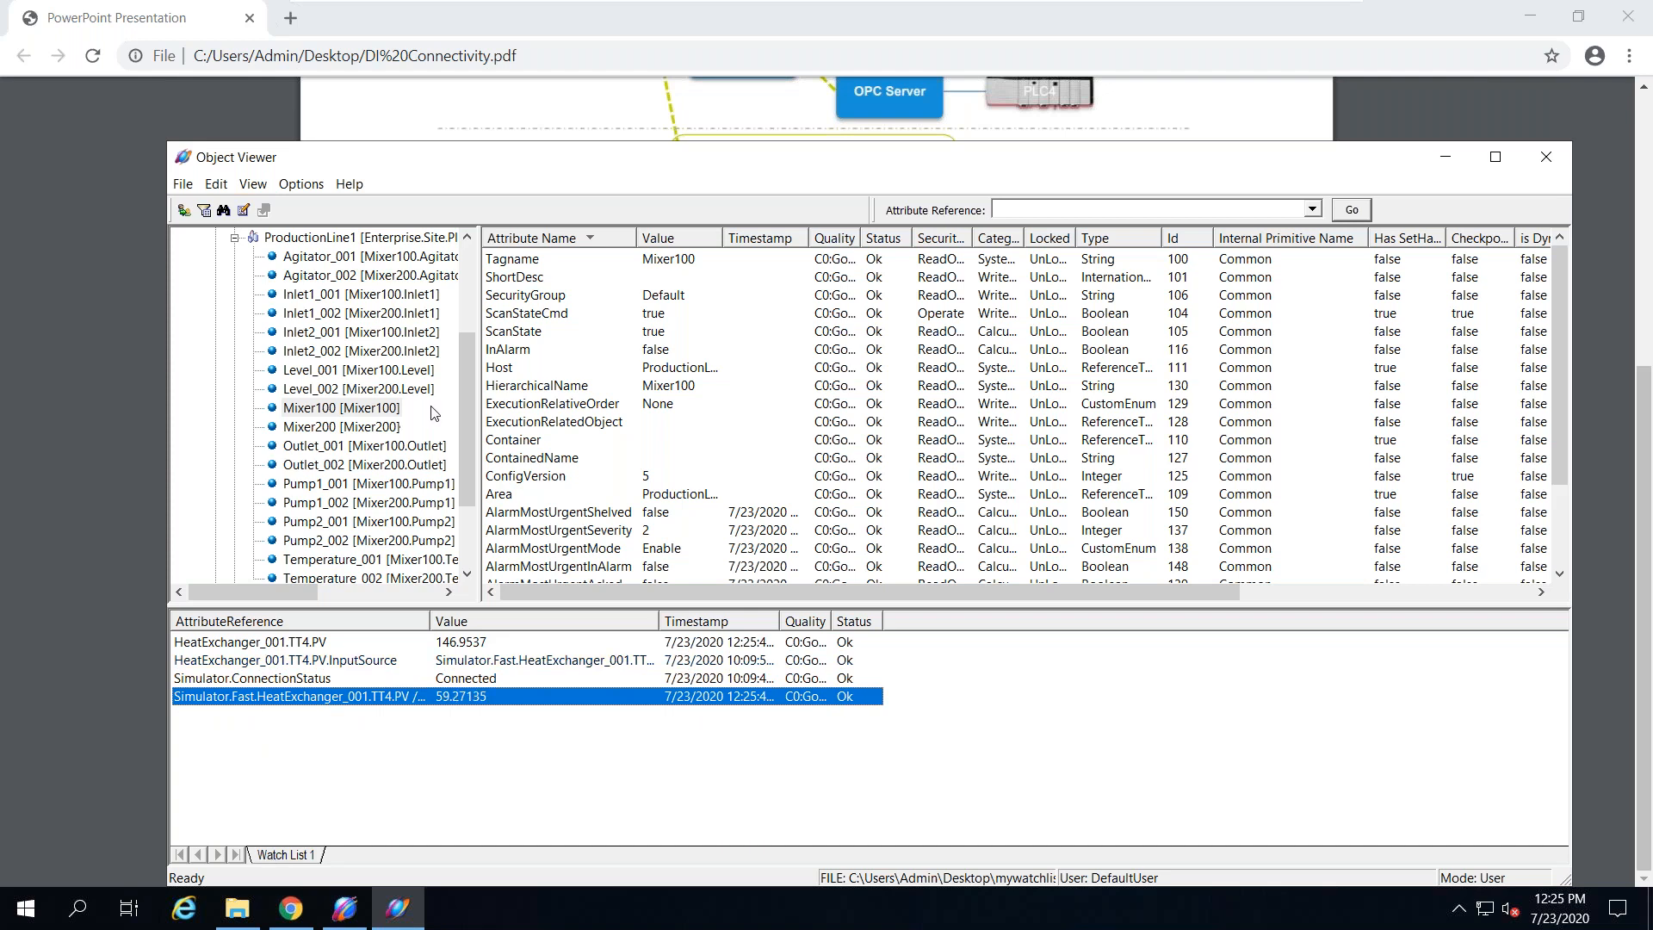
pyautogui.moveTo(470, 396); pyautogui.dragTo(470, 308)
pyautogui.click(290, 370)
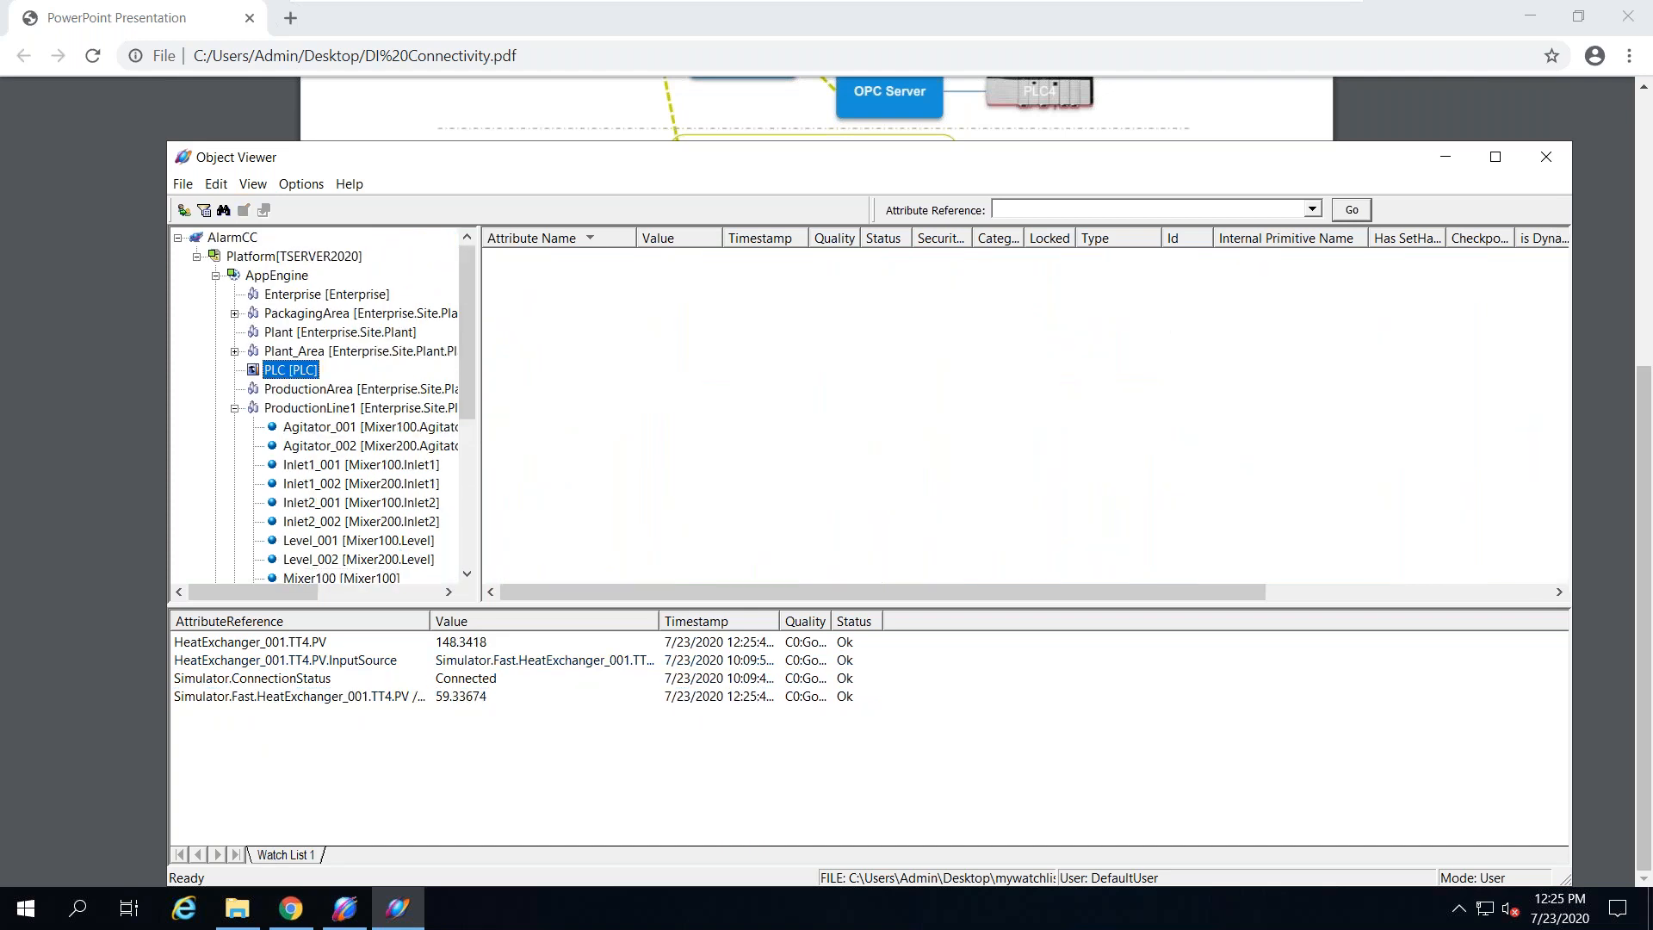
pyautogui.click(235, 409)
pyautogui.click(267, 430)
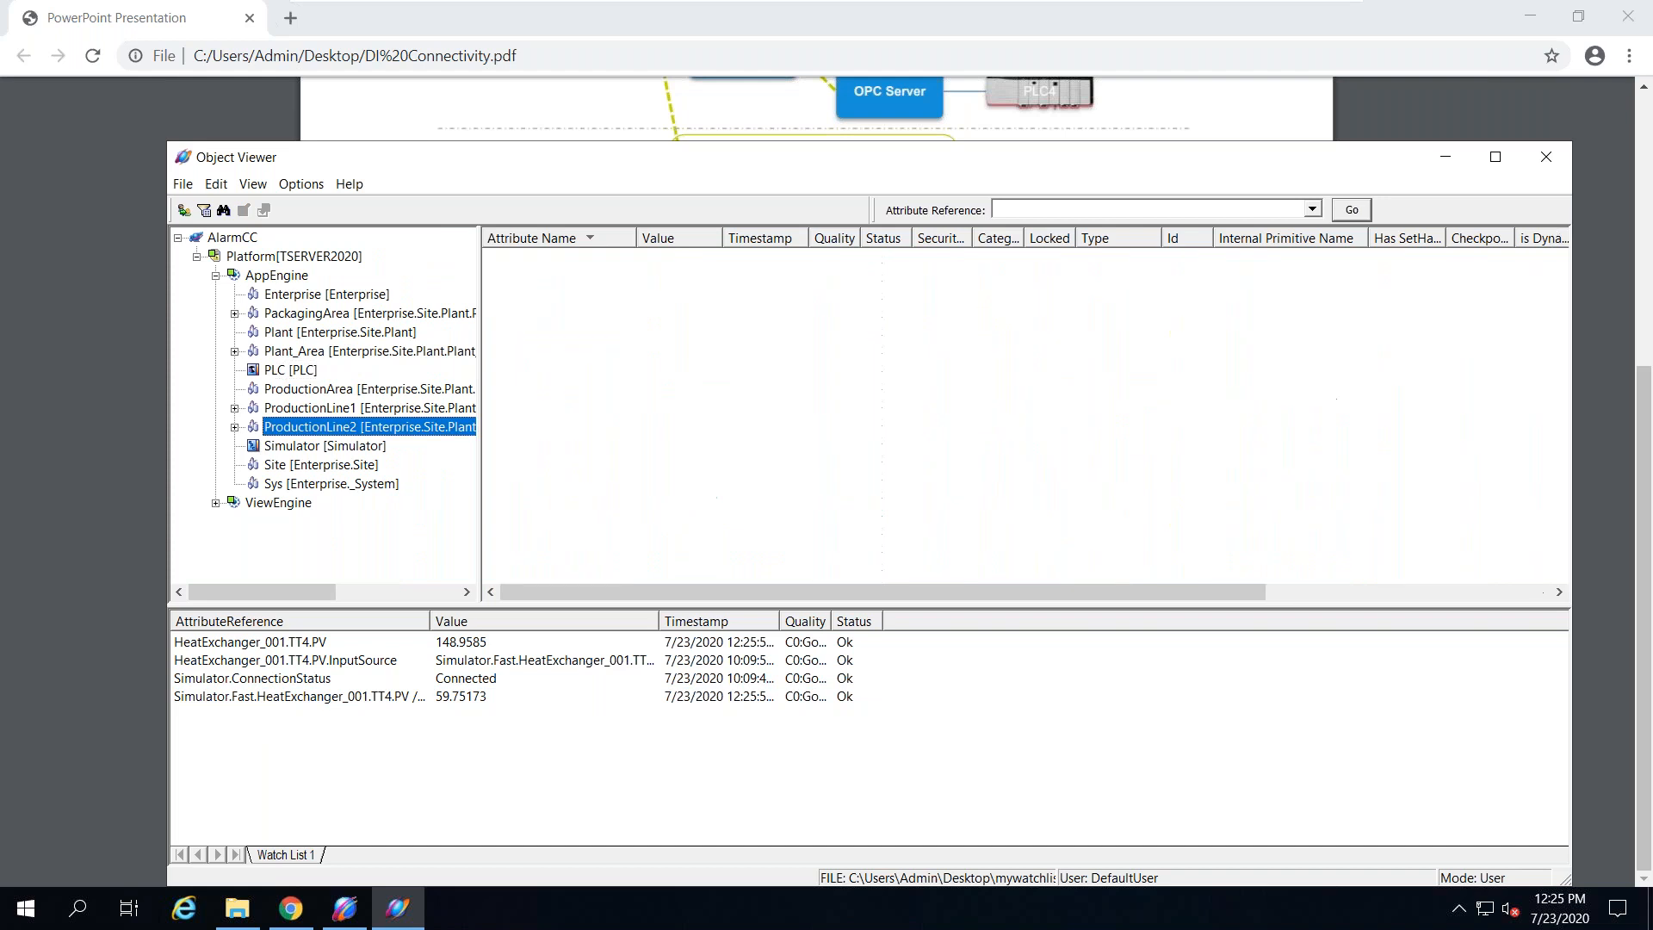
pyautogui.click(289, 446)
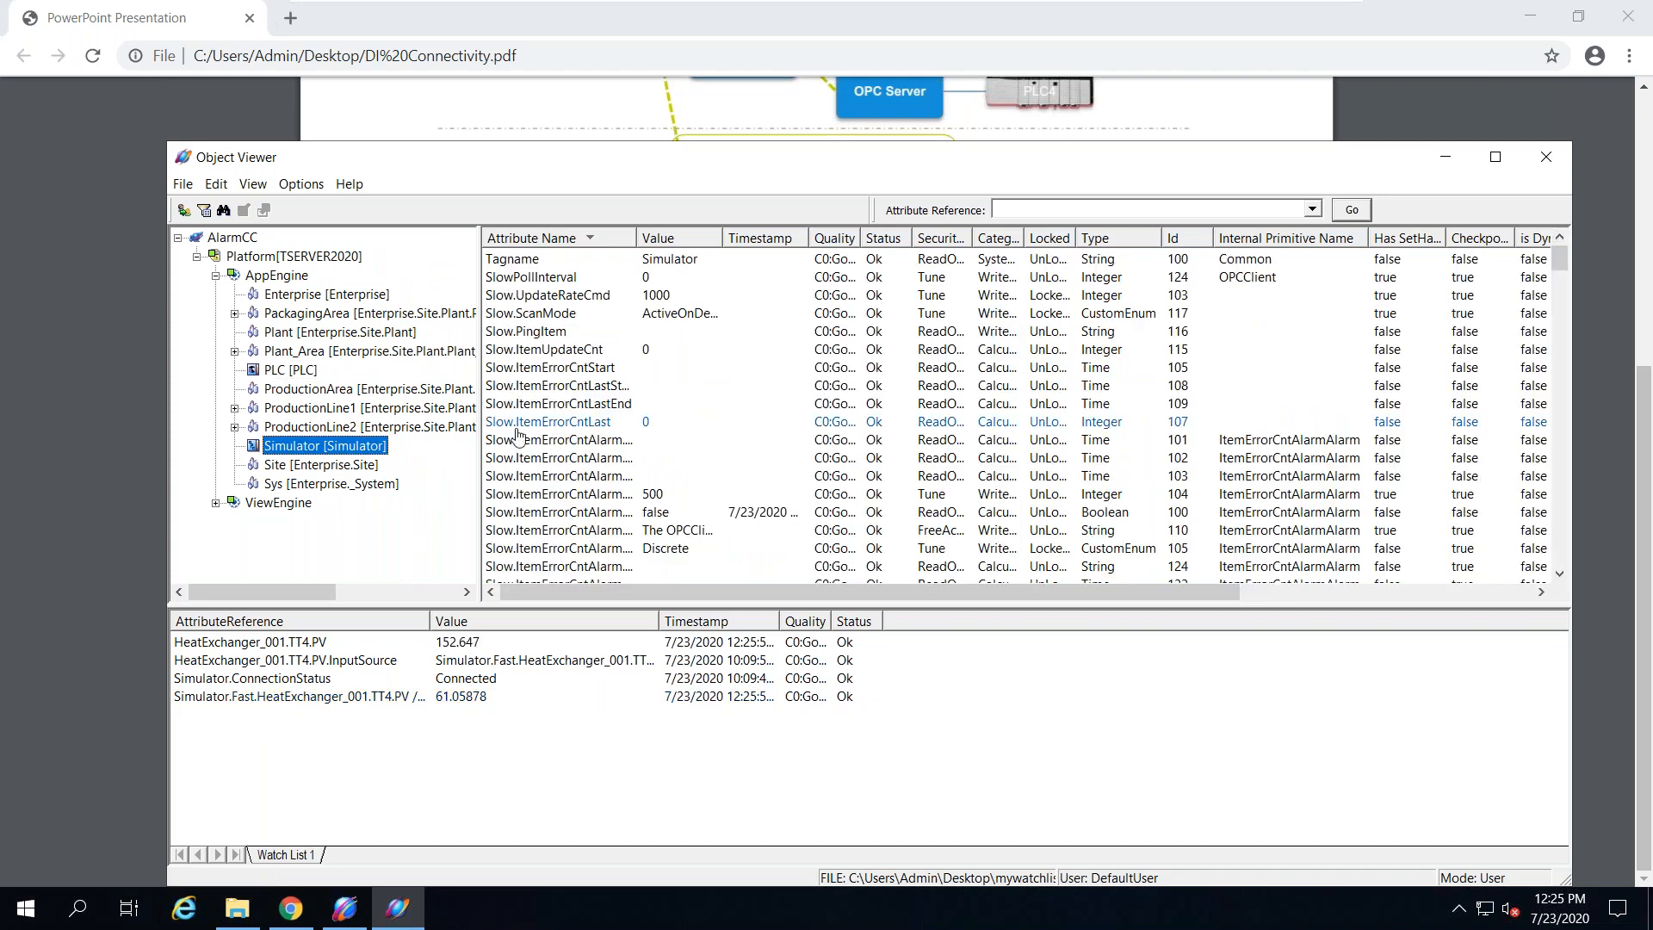
pyautogui.click(510, 423)
pyautogui.click(269, 647)
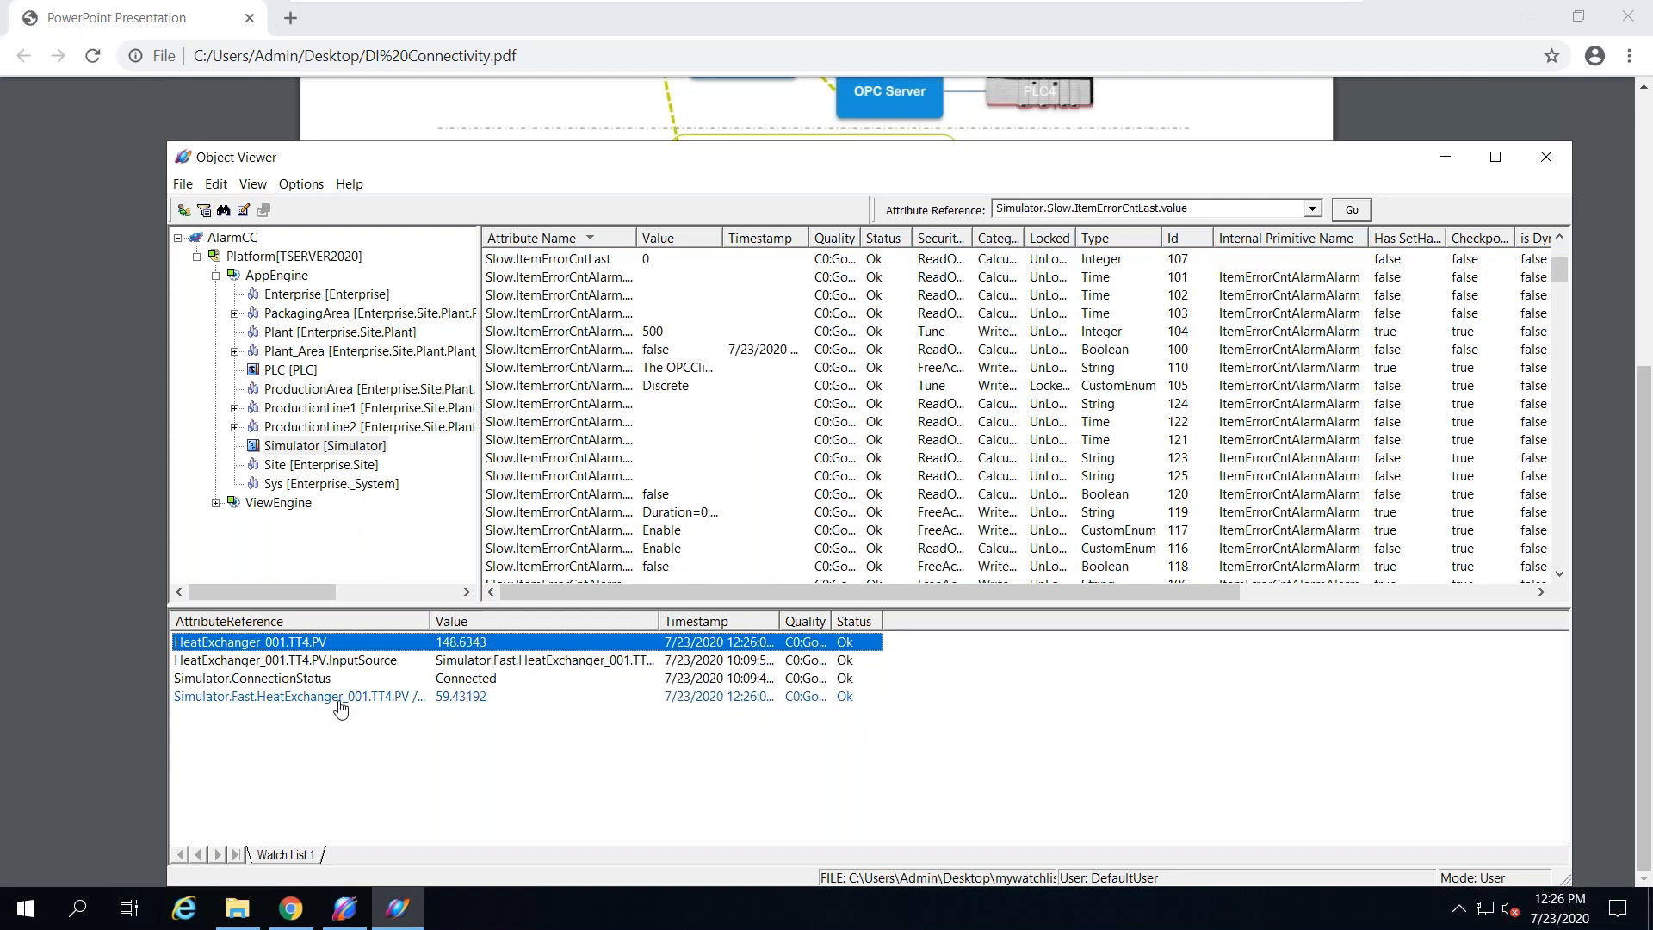
# Step: Select the HeatExchanger_001.TT4.PV.InputSource reference in the watch list and widen the Value column to fit its full text
pyautogui.click(315, 661)
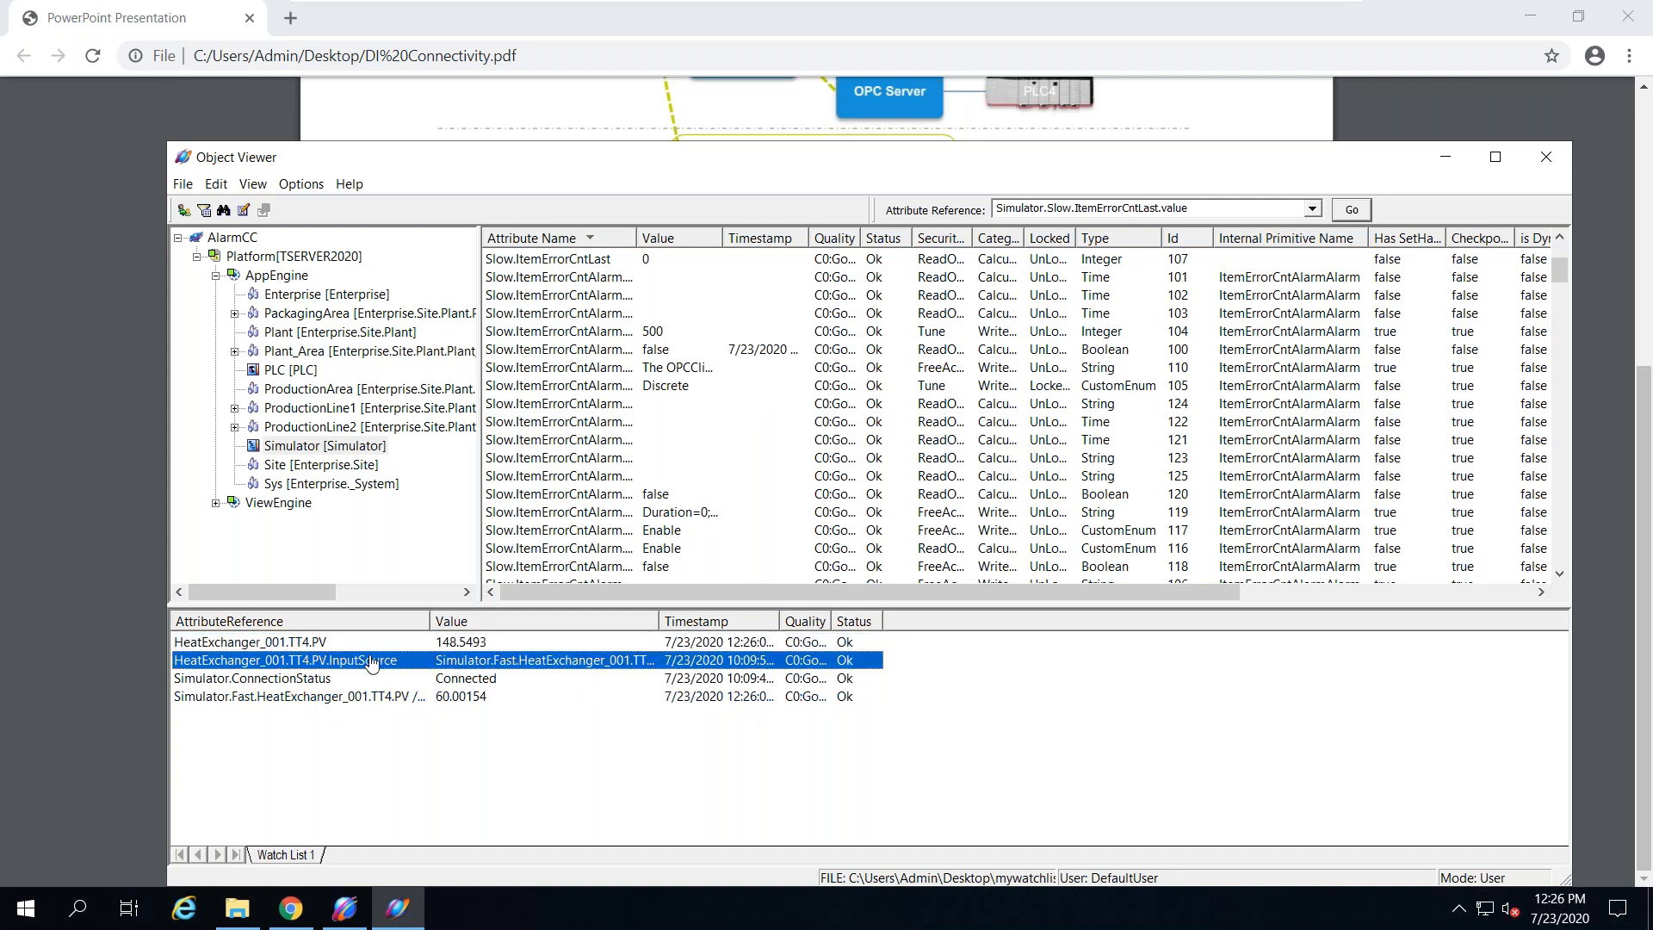
pyautogui.doubleClick(660, 614)
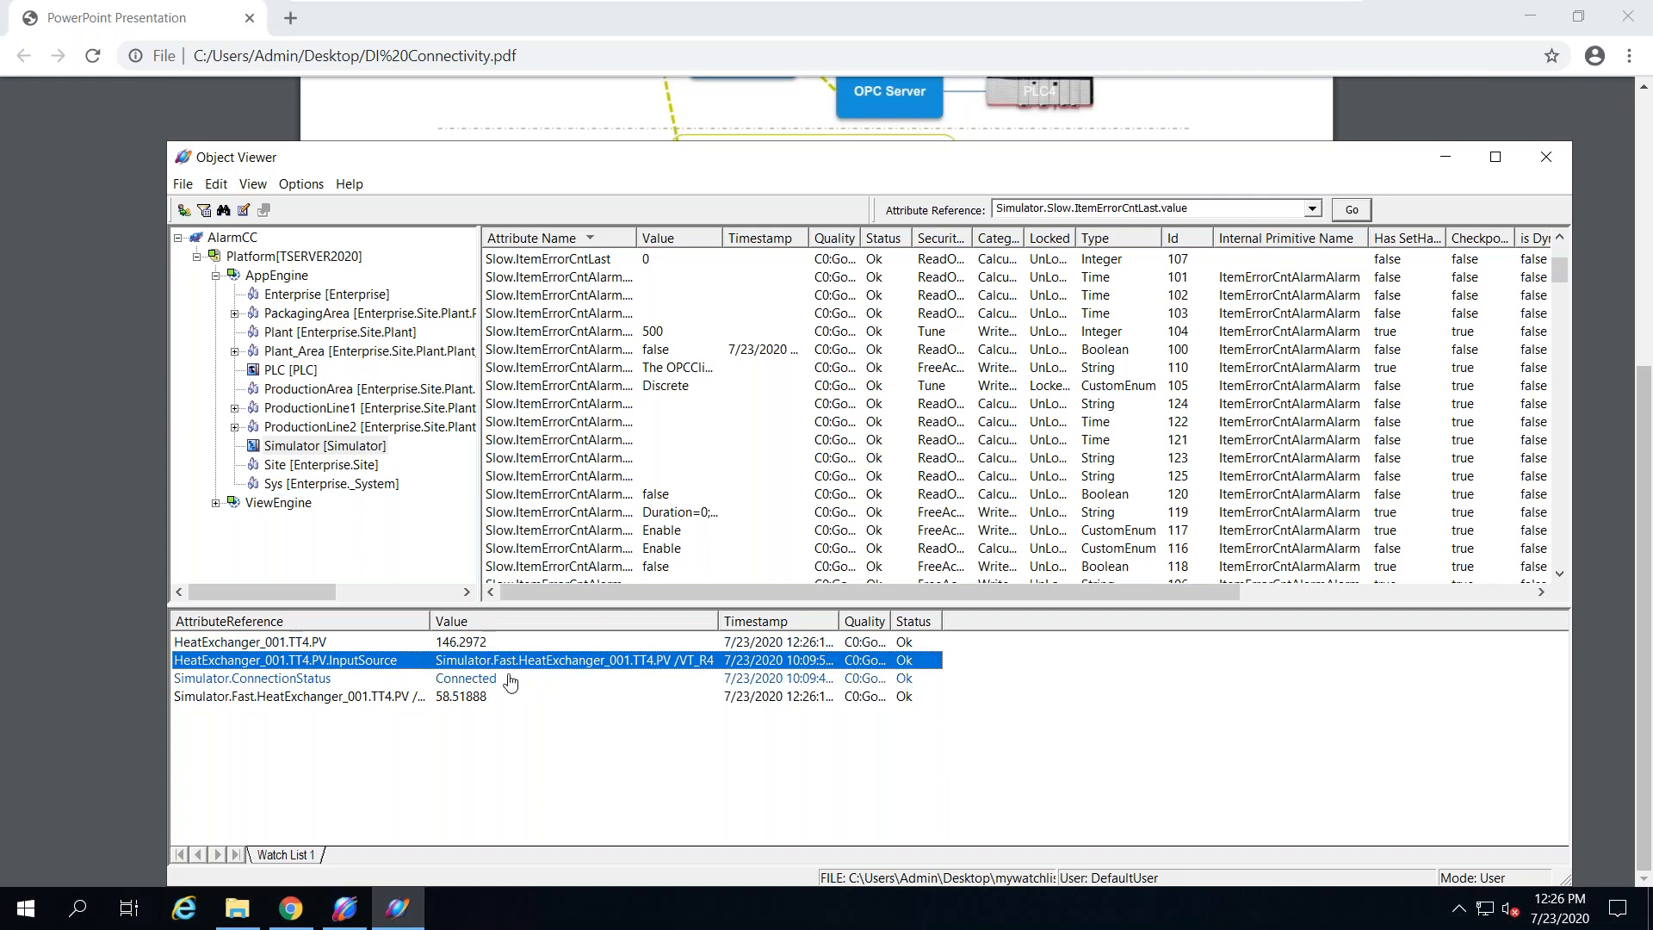
# Step: Switch to the System Management Console and review the device groups of Modbus PLC1 and of the OI.SIM.1 PLC, including the Fast group
pyautogui.click(340, 912)
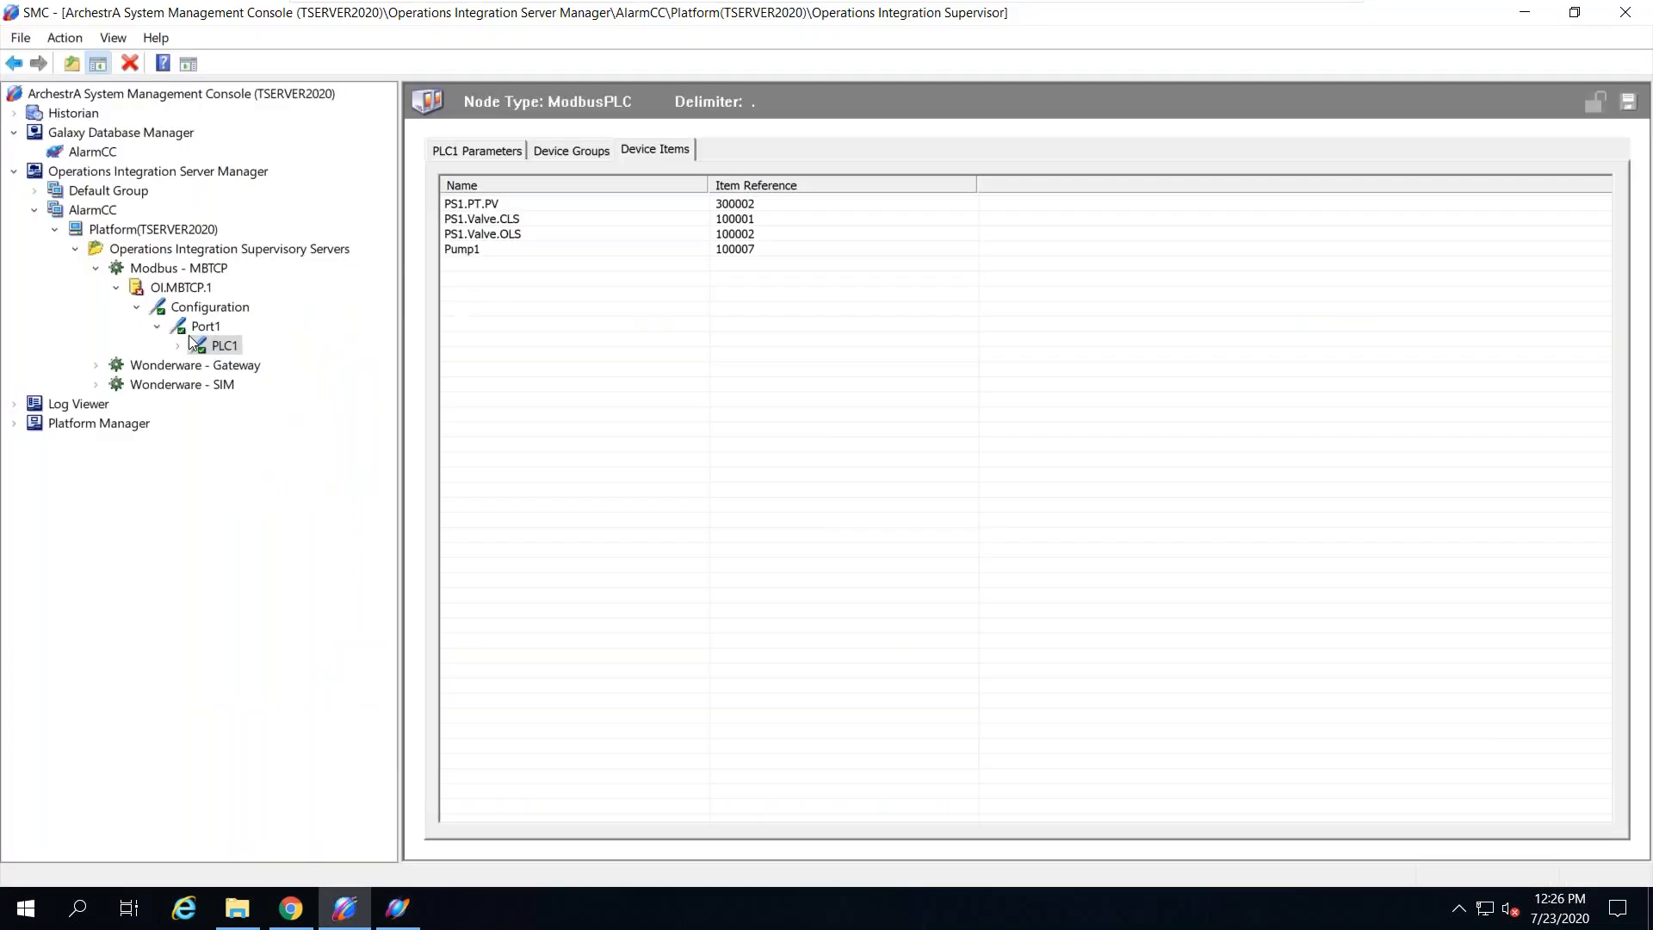
pyautogui.click(538, 159)
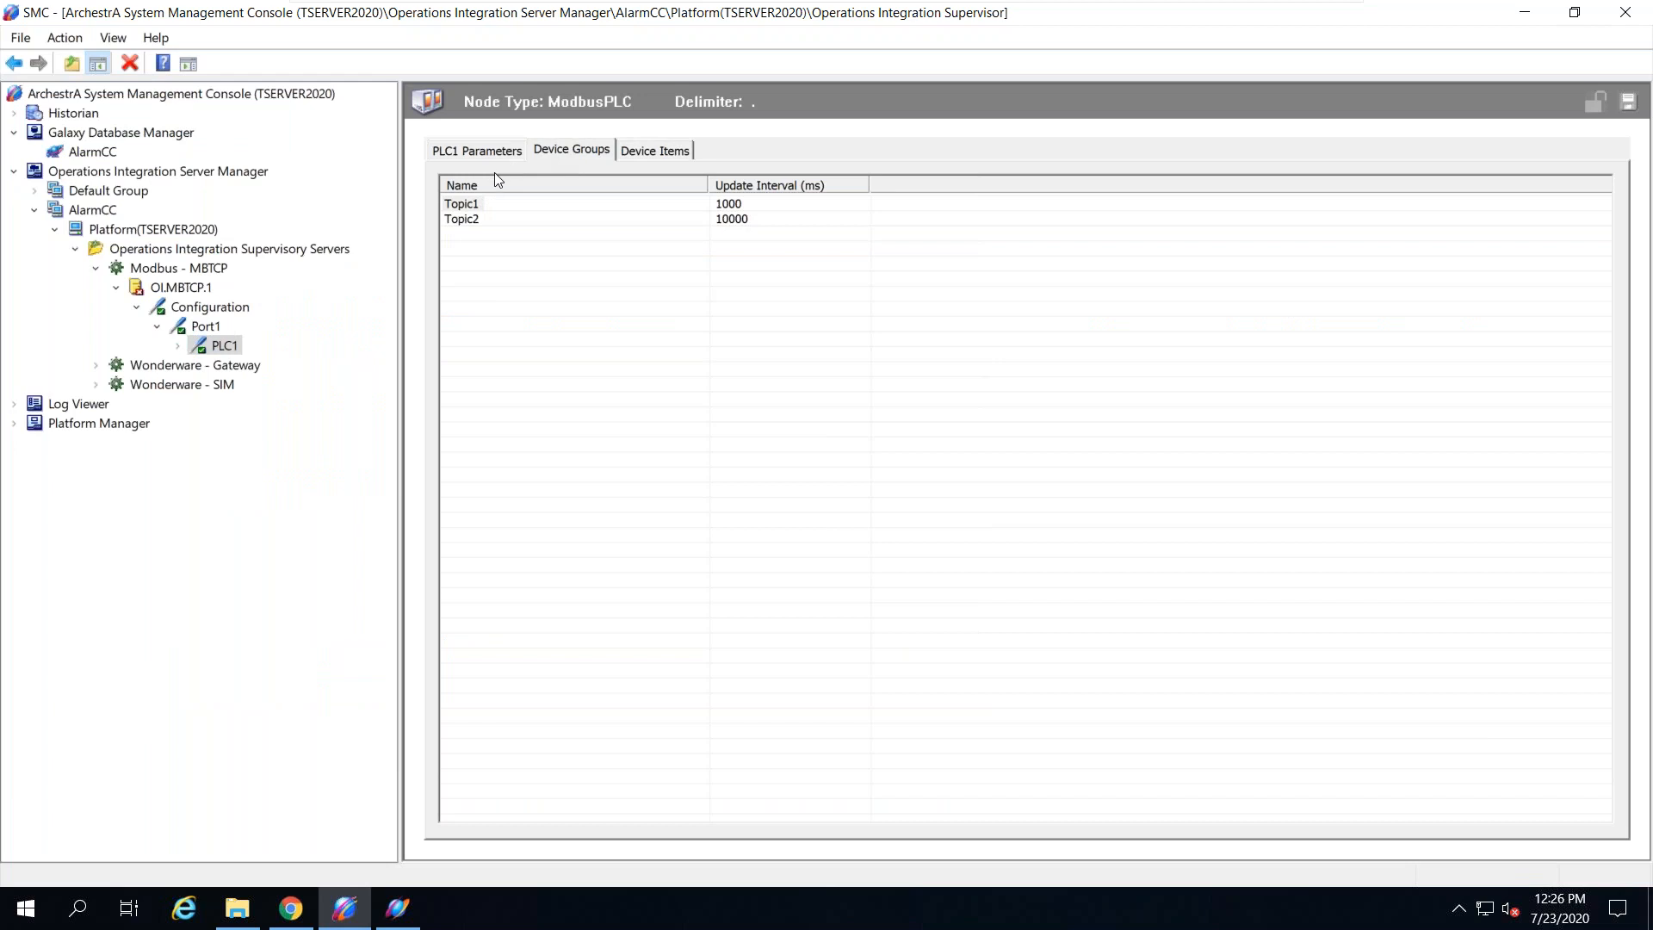
pyautogui.click(96, 385)
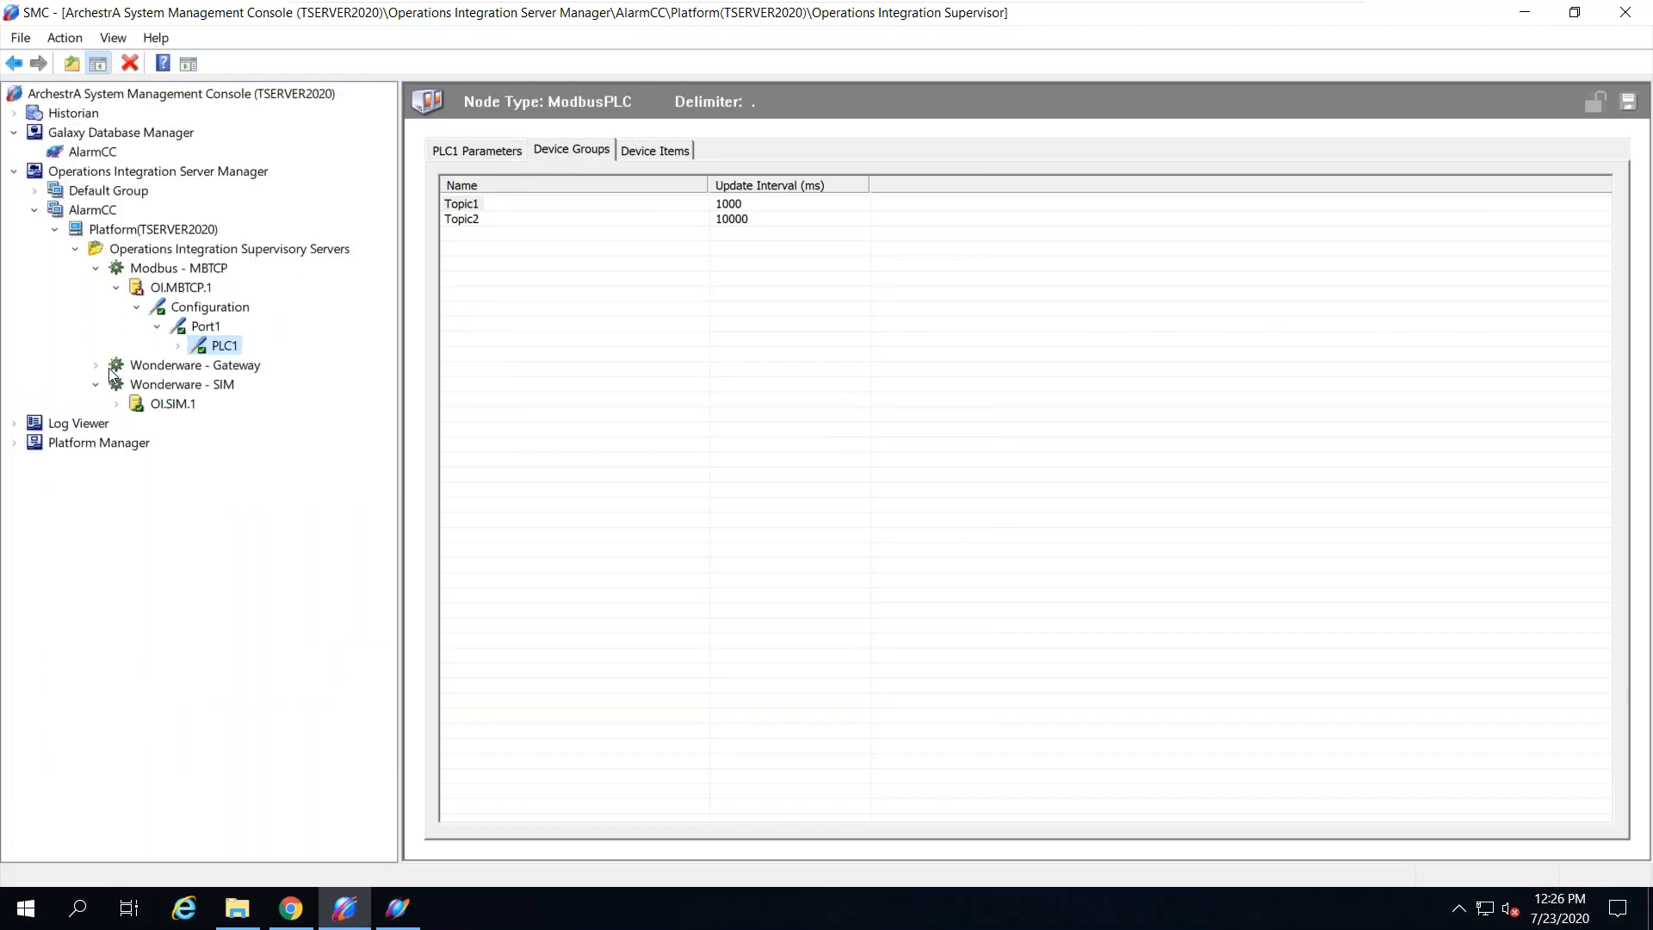
pyautogui.doubleClick(170, 404)
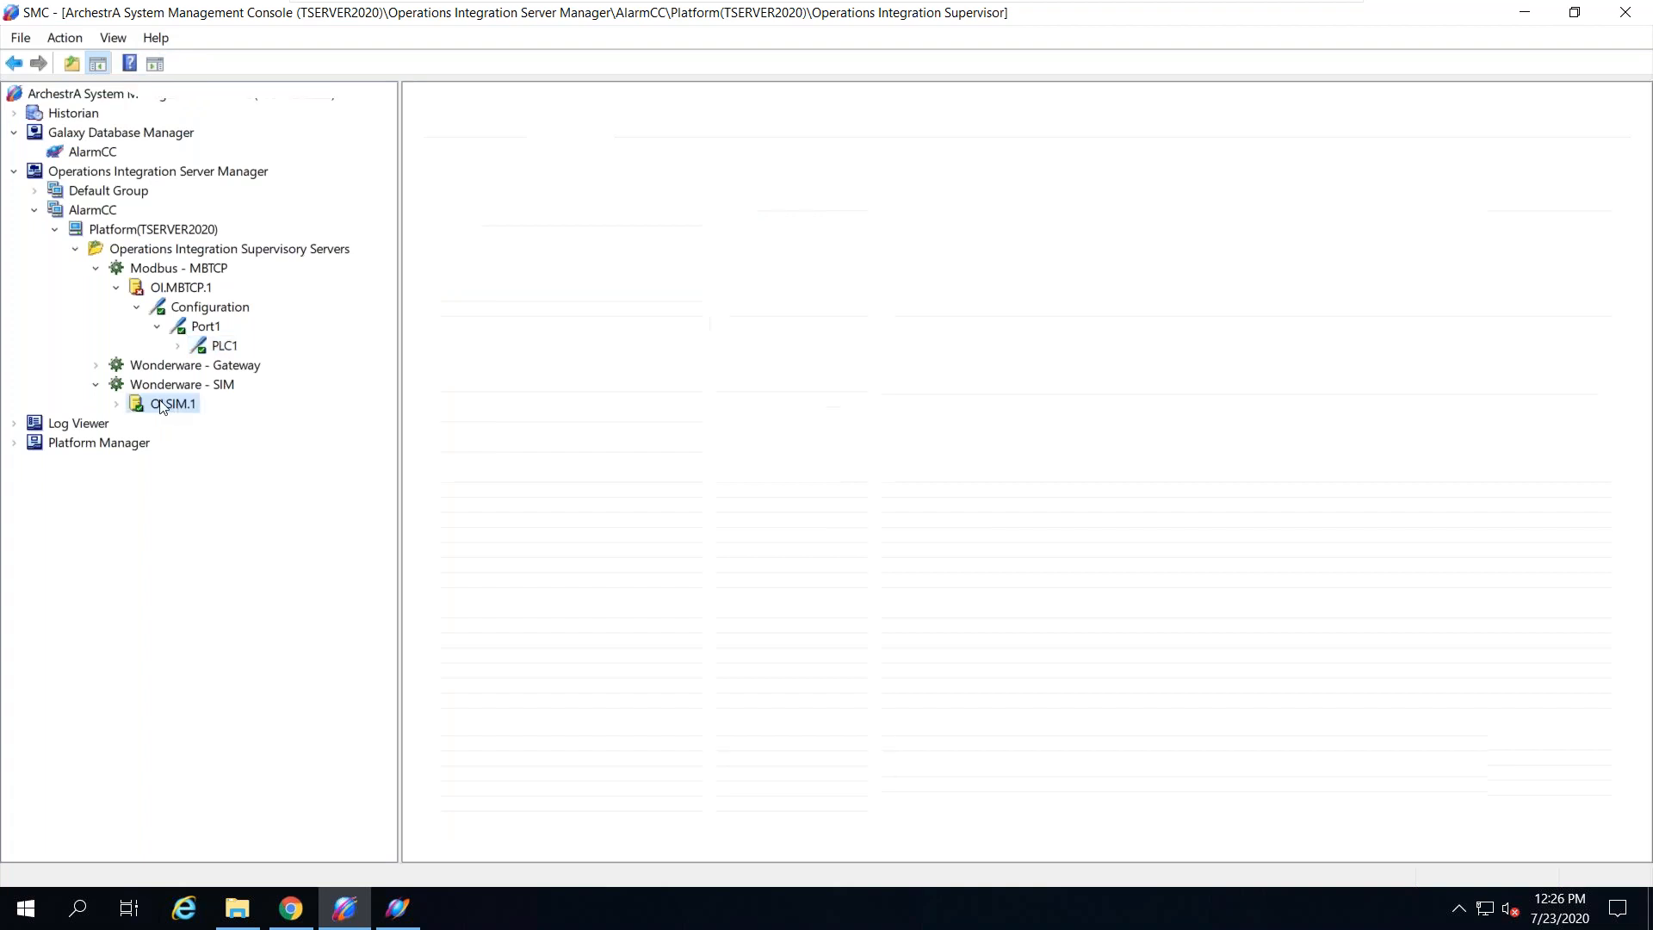
pyautogui.click(137, 424)
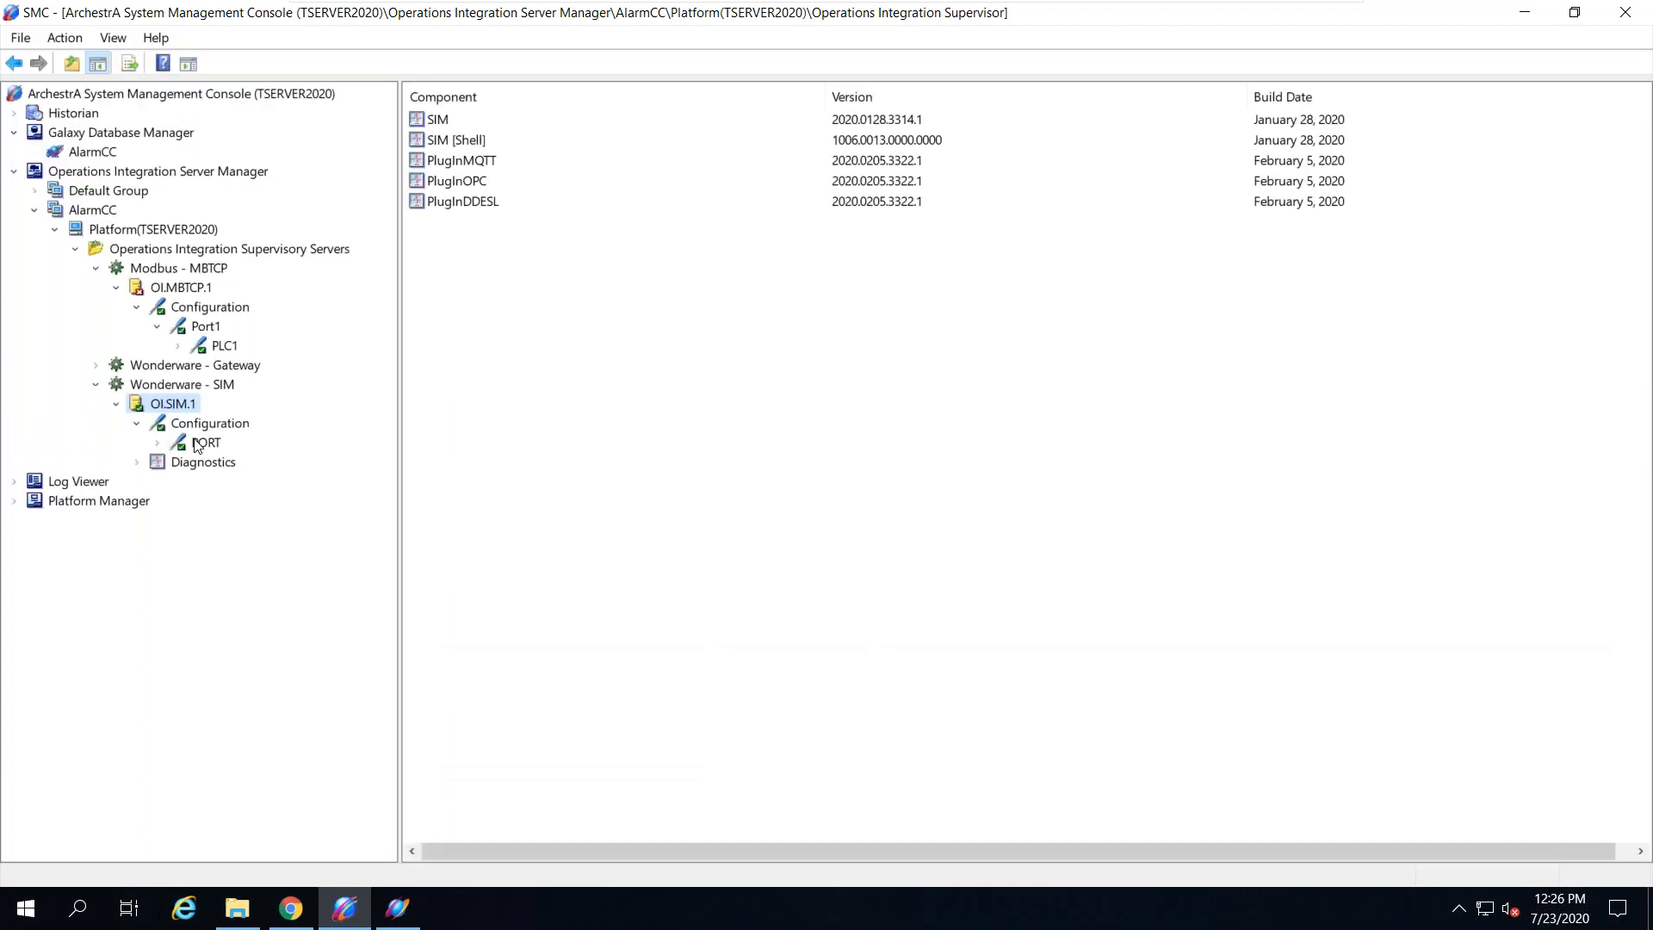
pyautogui.doubleClick(195, 444)
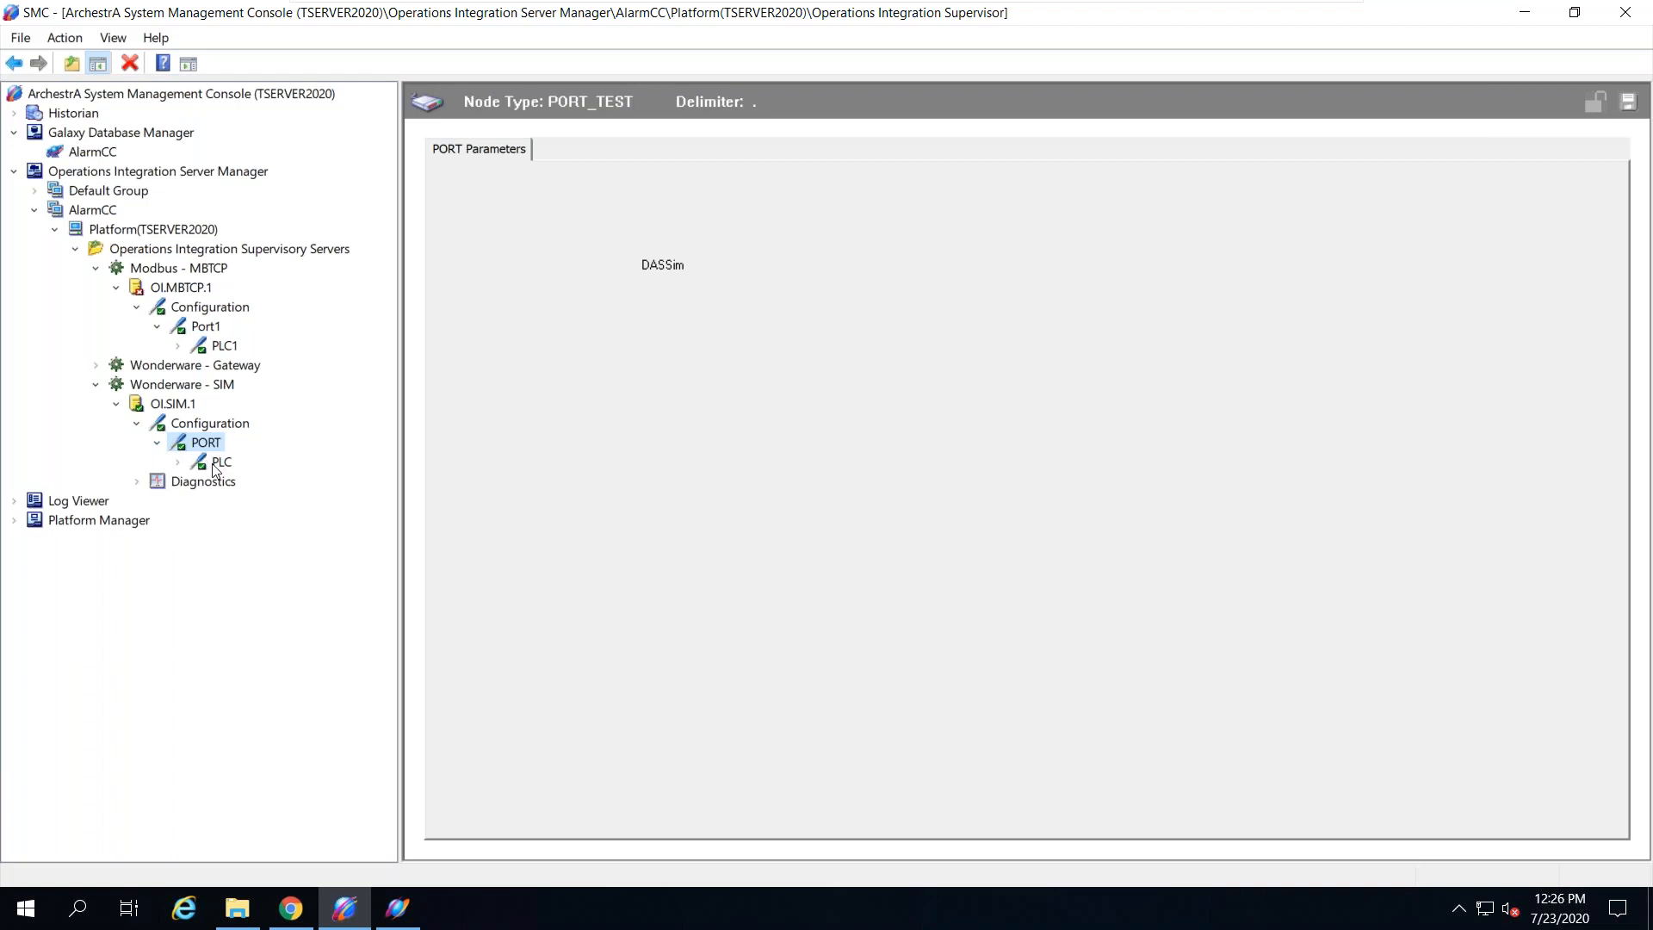
pyautogui.click(215, 462)
pyautogui.click(557, 151)
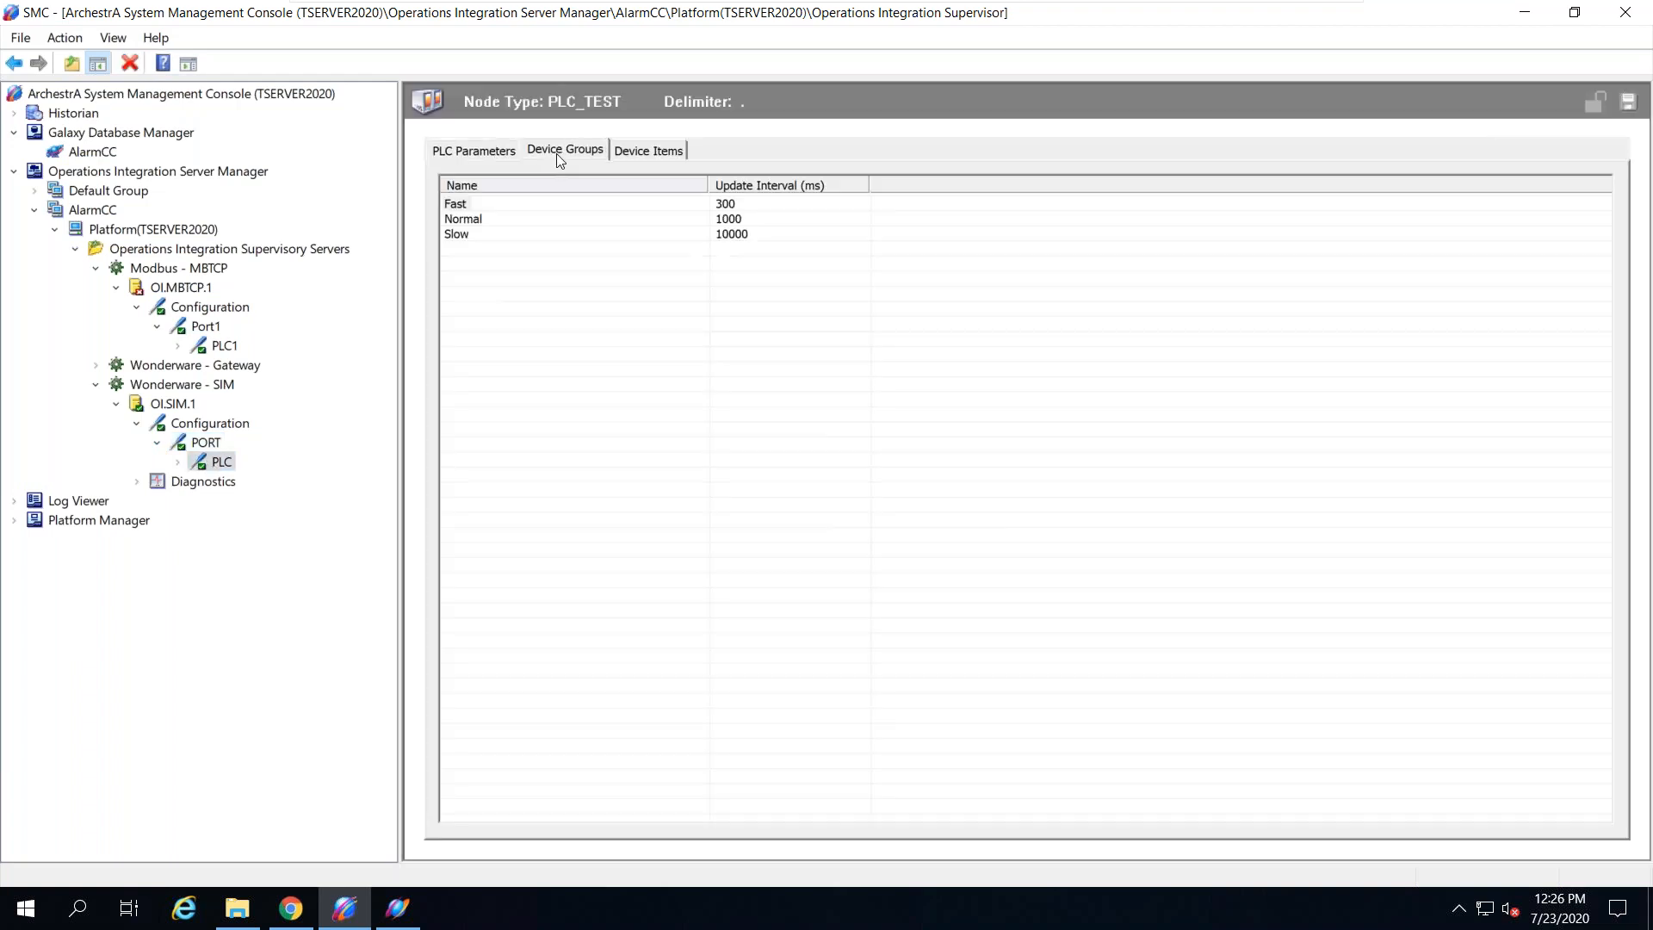
pyautogui.click(456, 204)
# Step: Switch to Object Viewer and examine HeatExchanger_001.TT4.PV, its input source, the Simulator connection status and the Simulator.Fast reference in the watch list
pyautogui.click(407, 909)
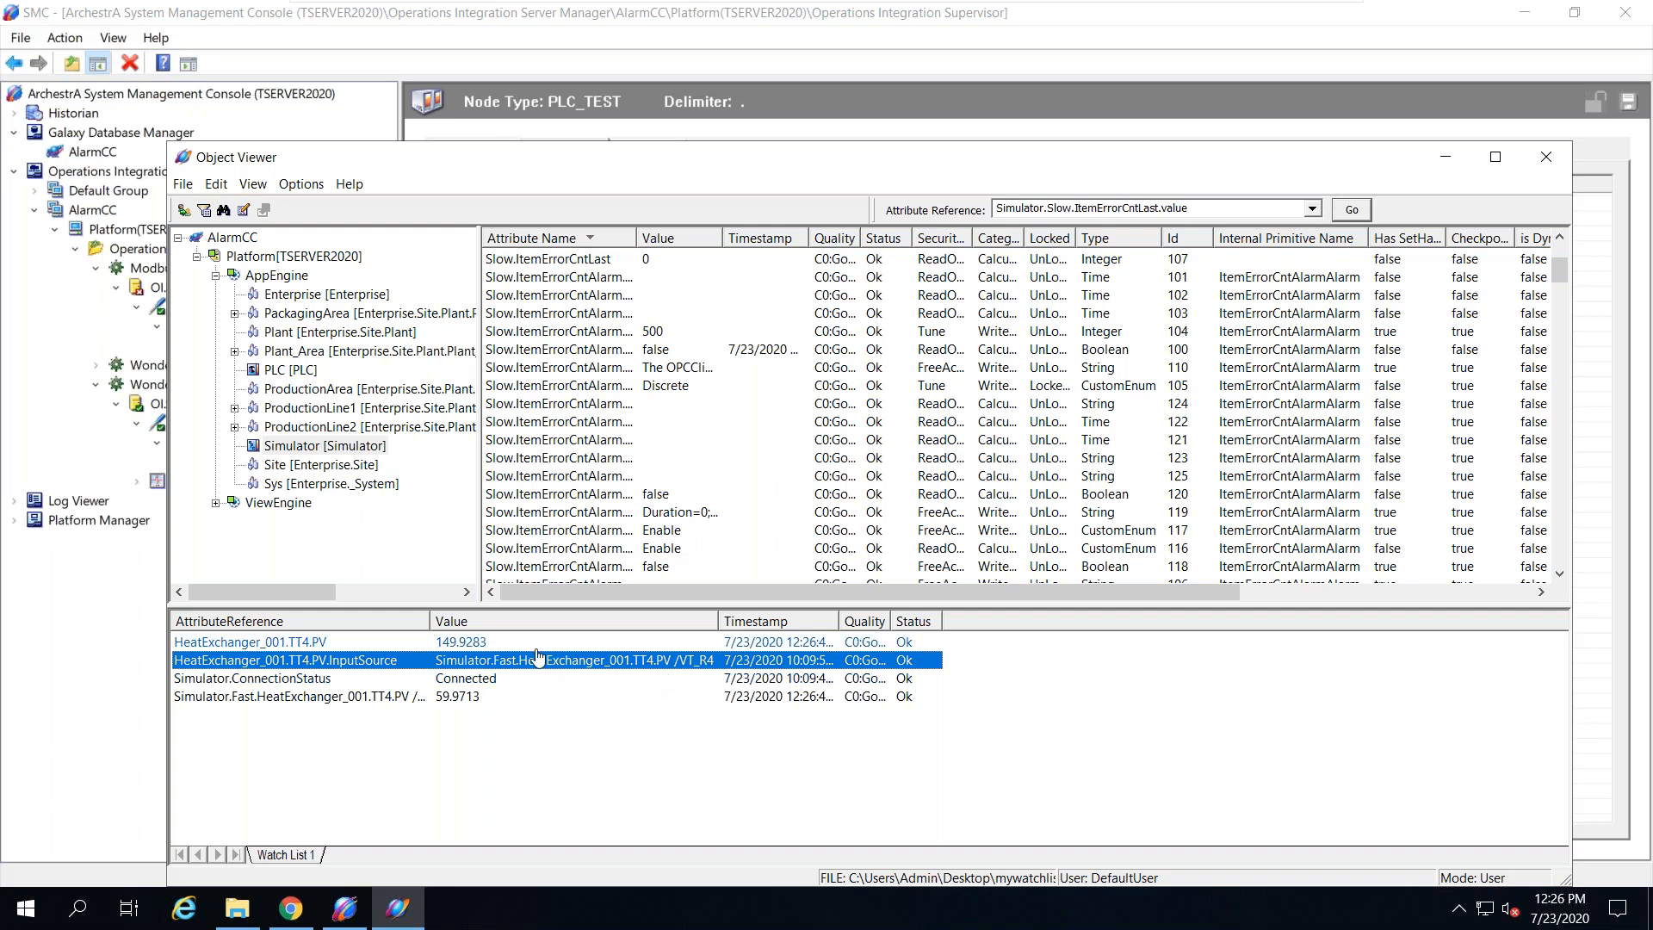
pyautogui.click(469, 645)
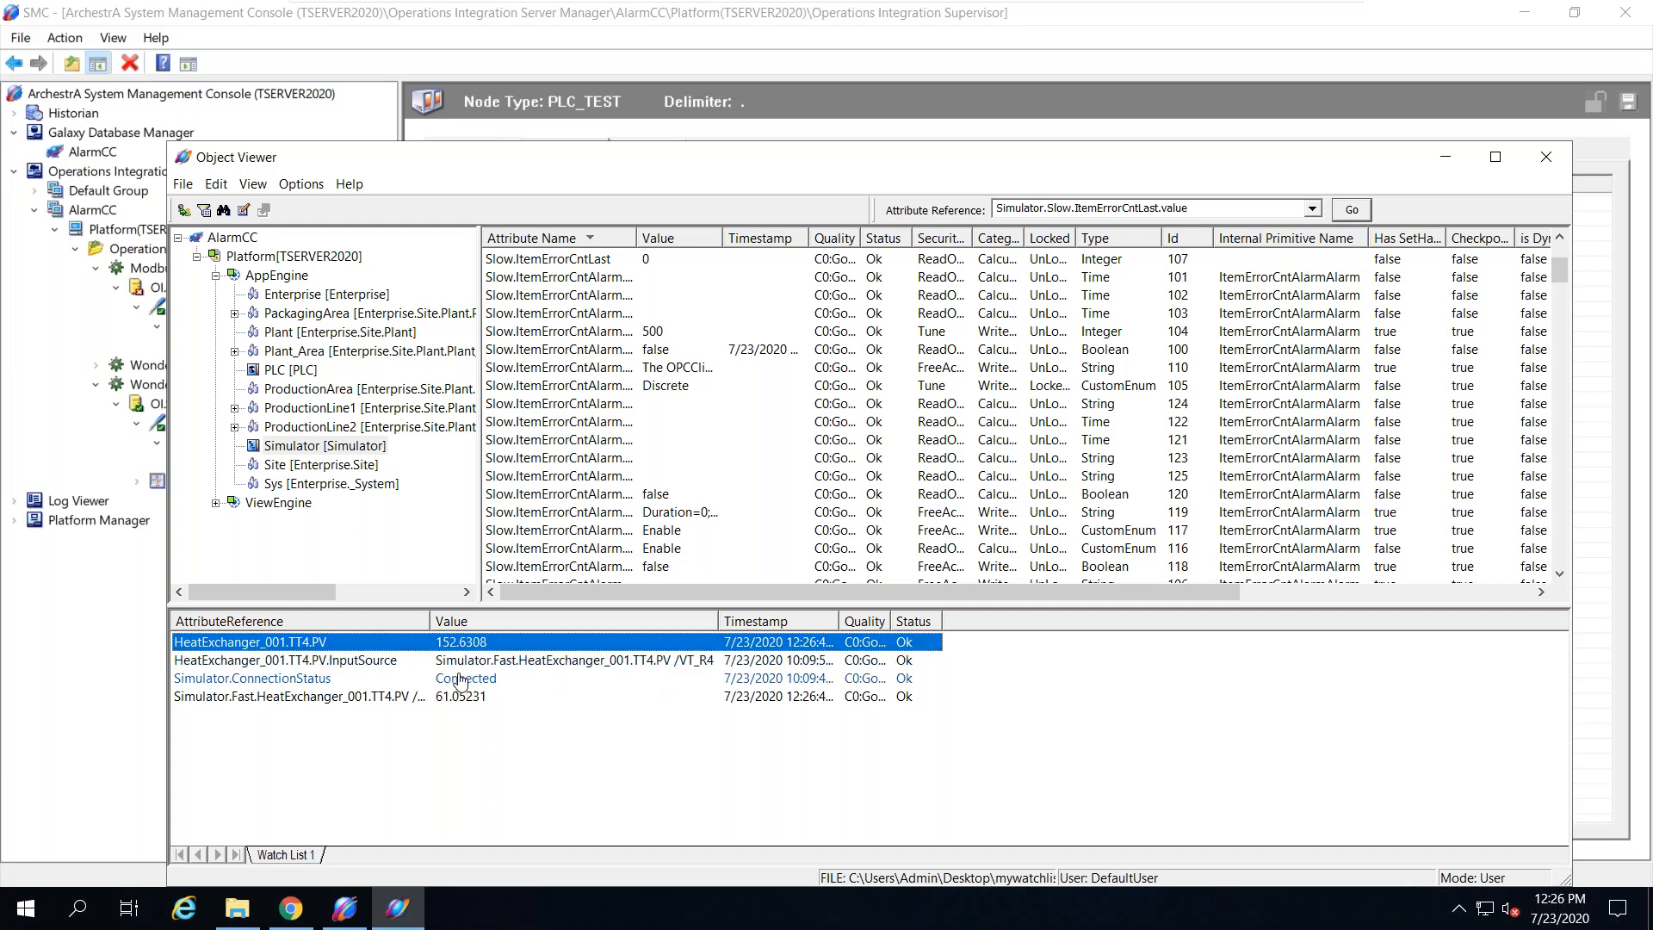
pyautogui.click(317, 679)
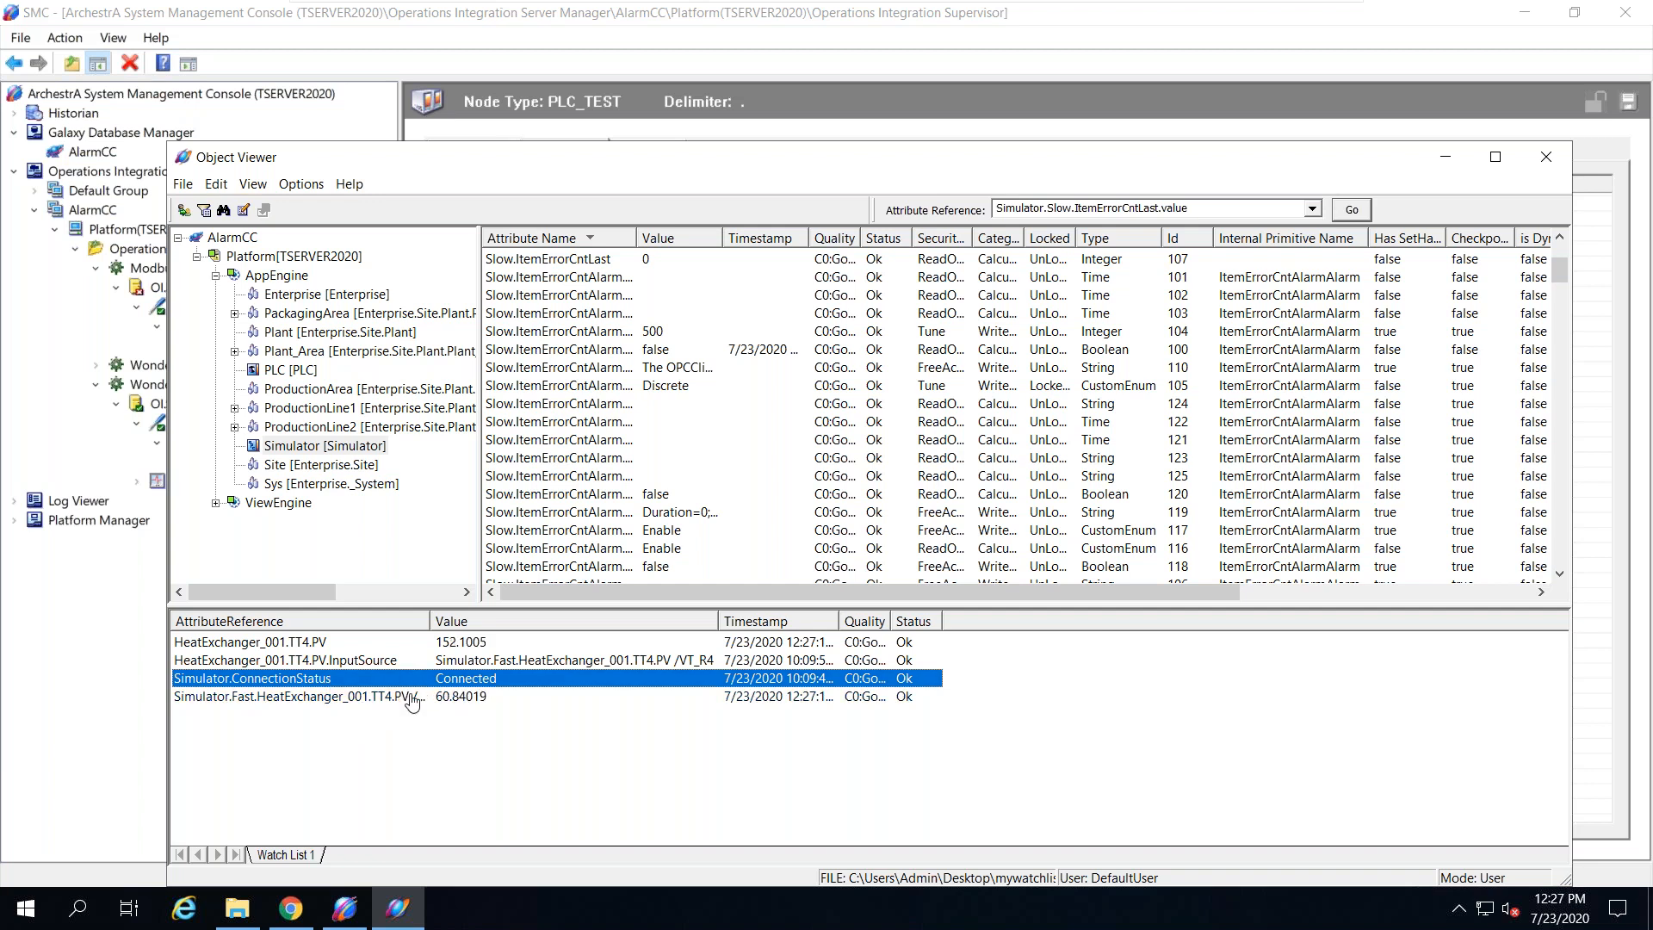
pyautogui.click(487, 648)
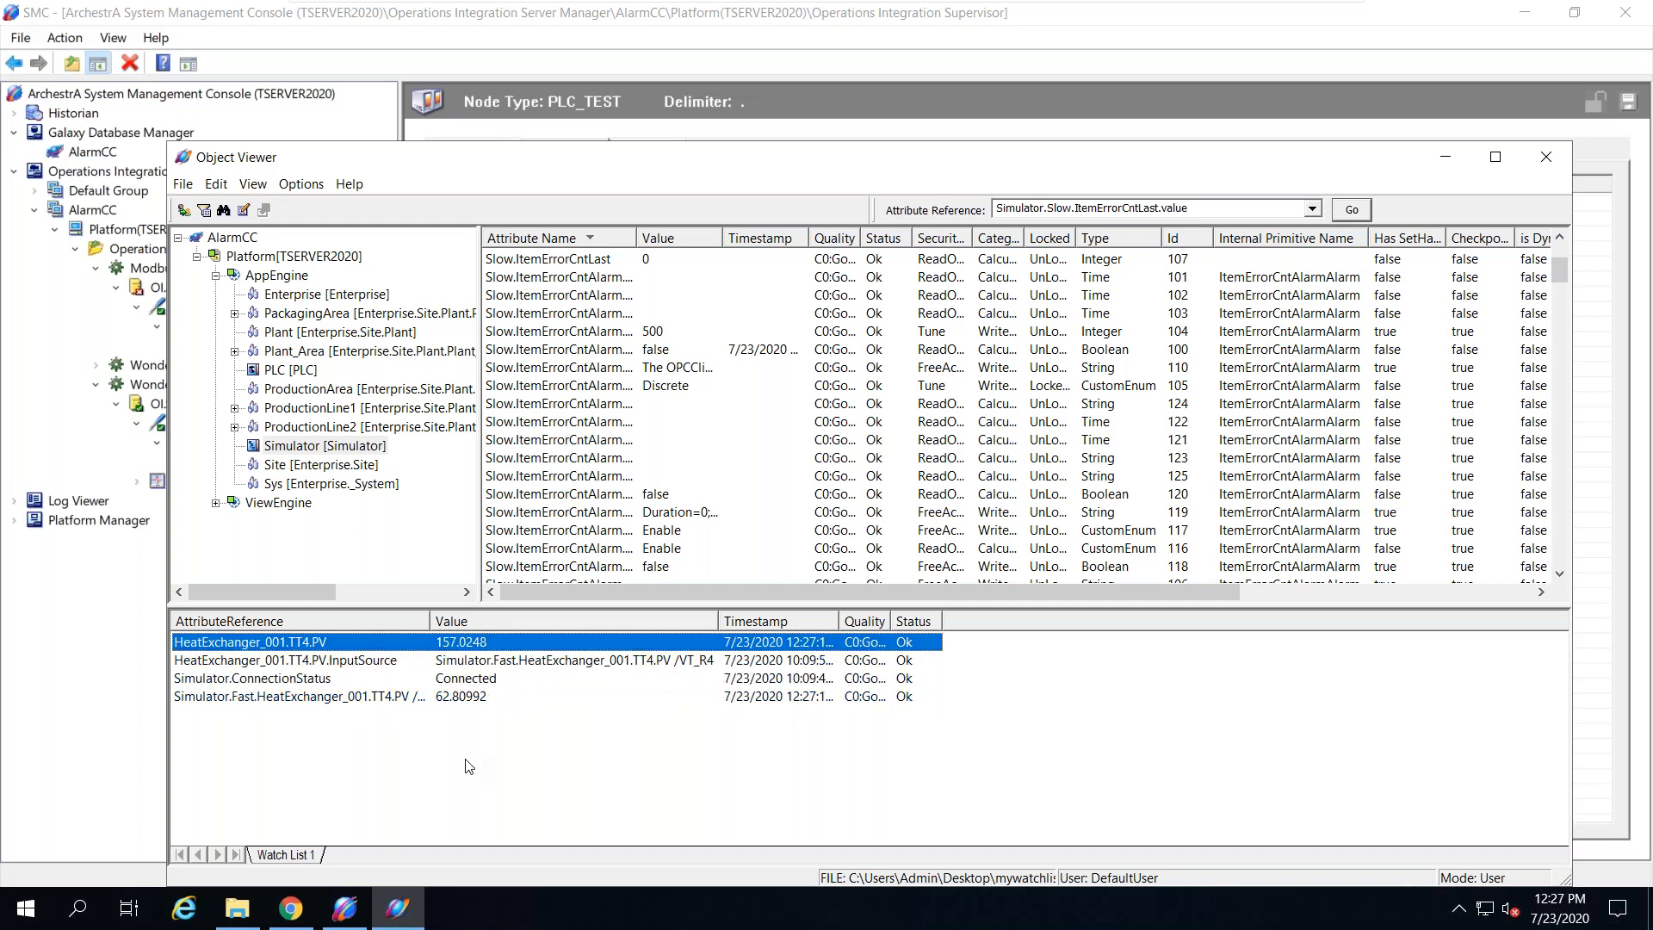
pyautogui.click(449, 698)
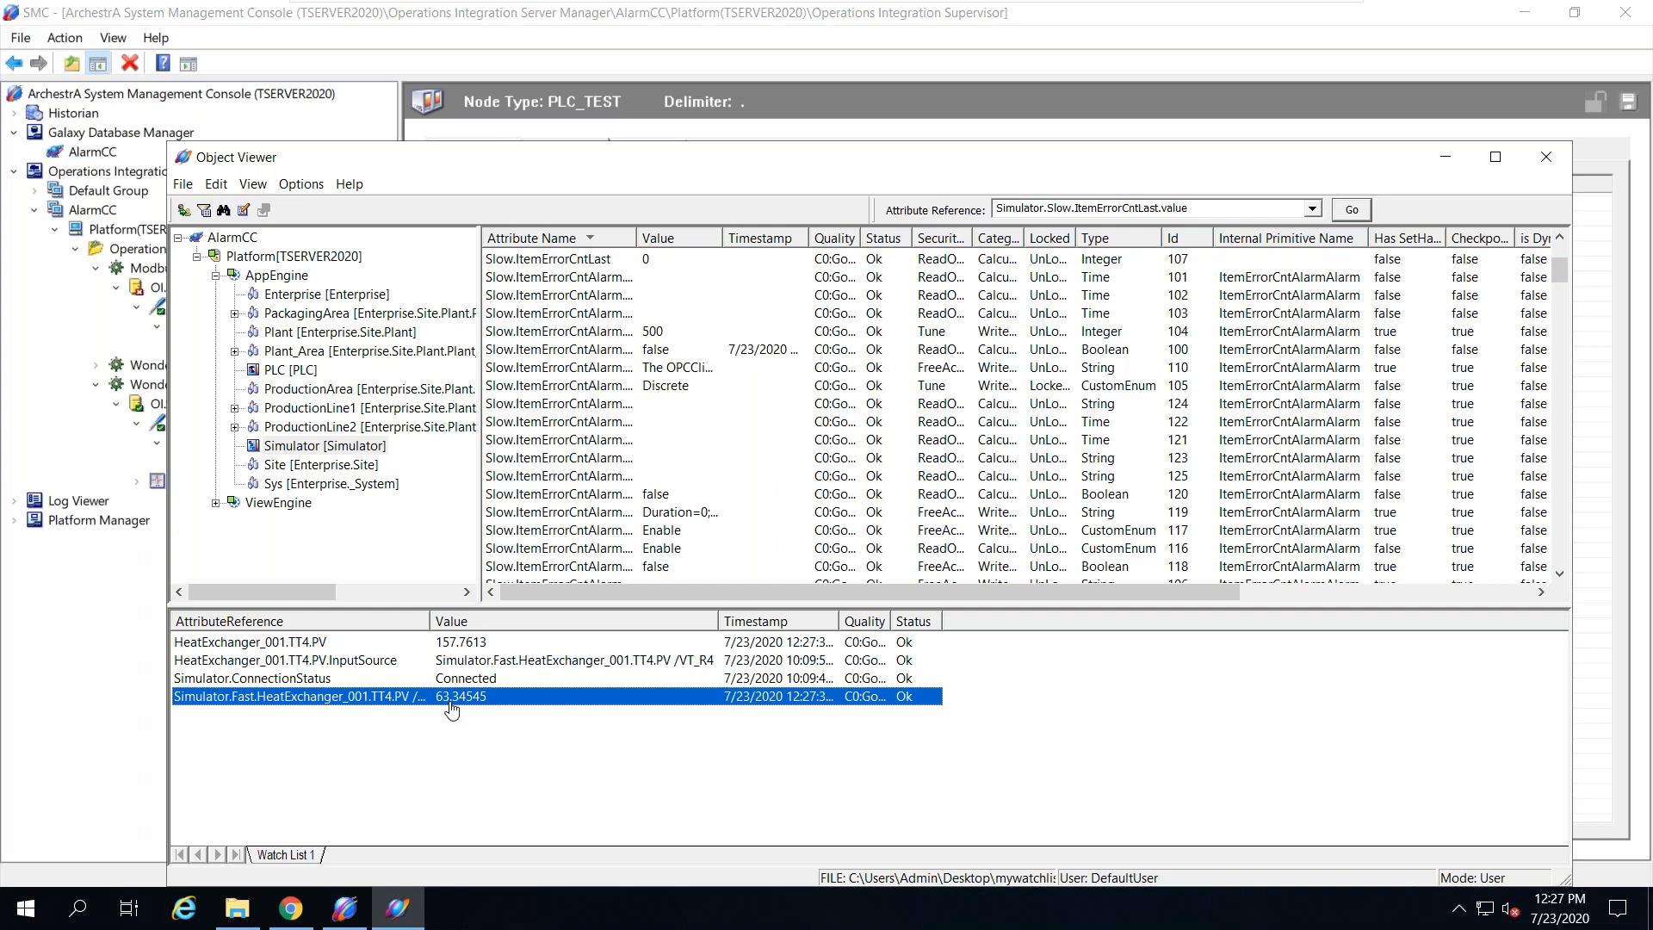
pyautogui.click(448, 644)
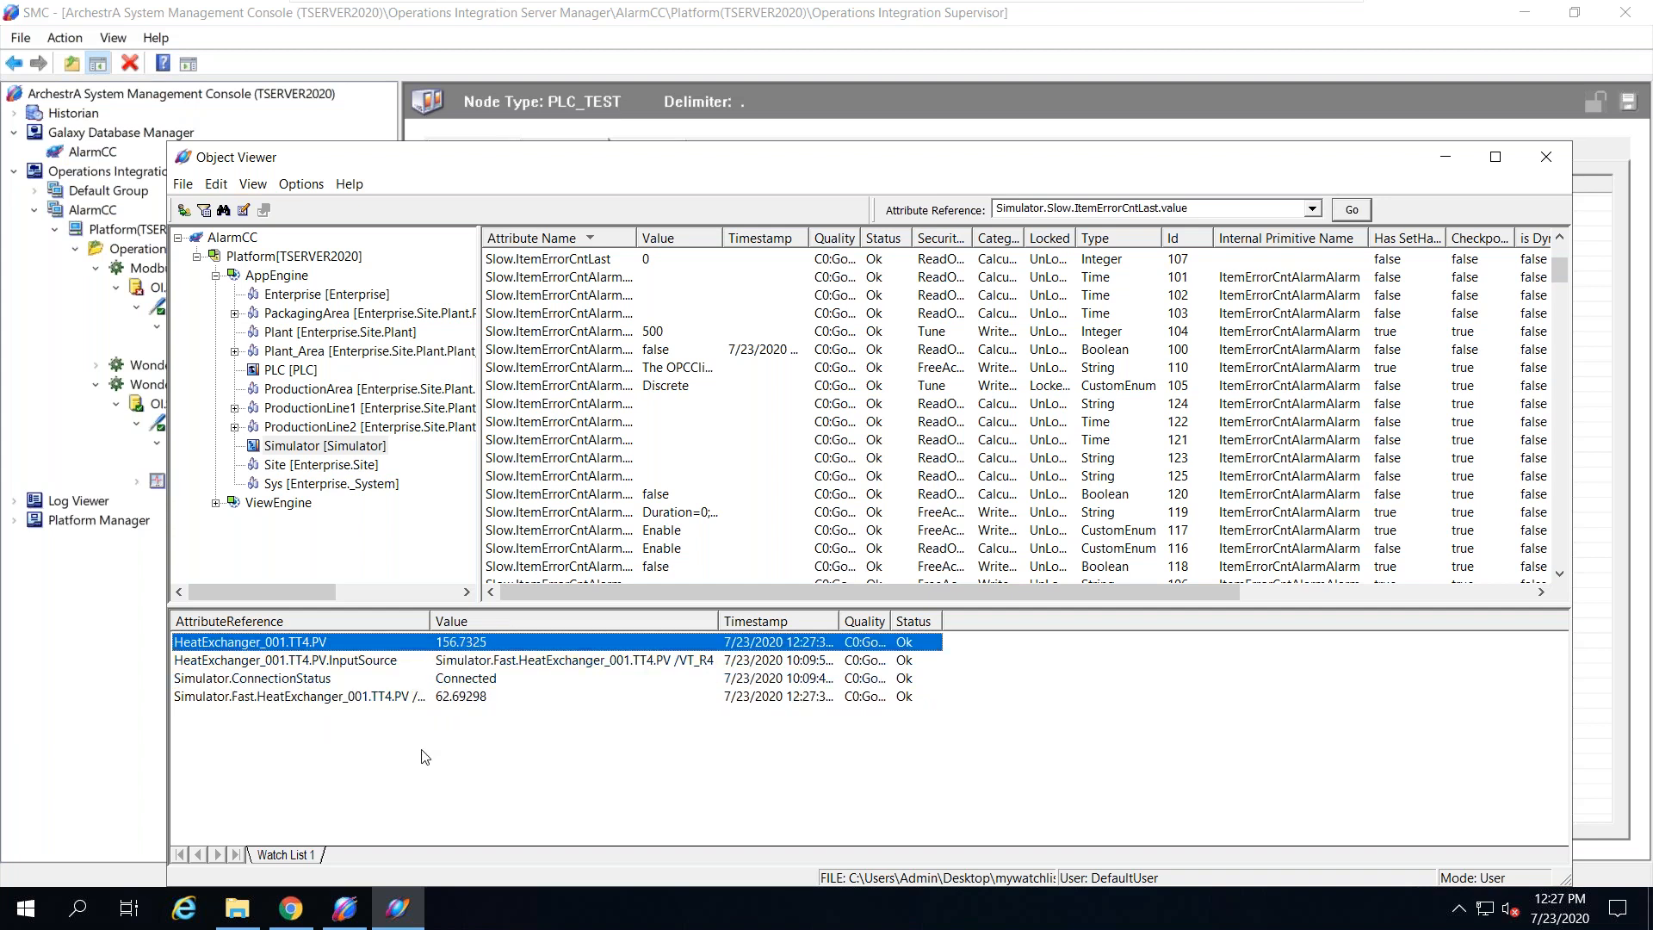
pyautogui.click(332, 680)
pyautogui.click(334, 665)
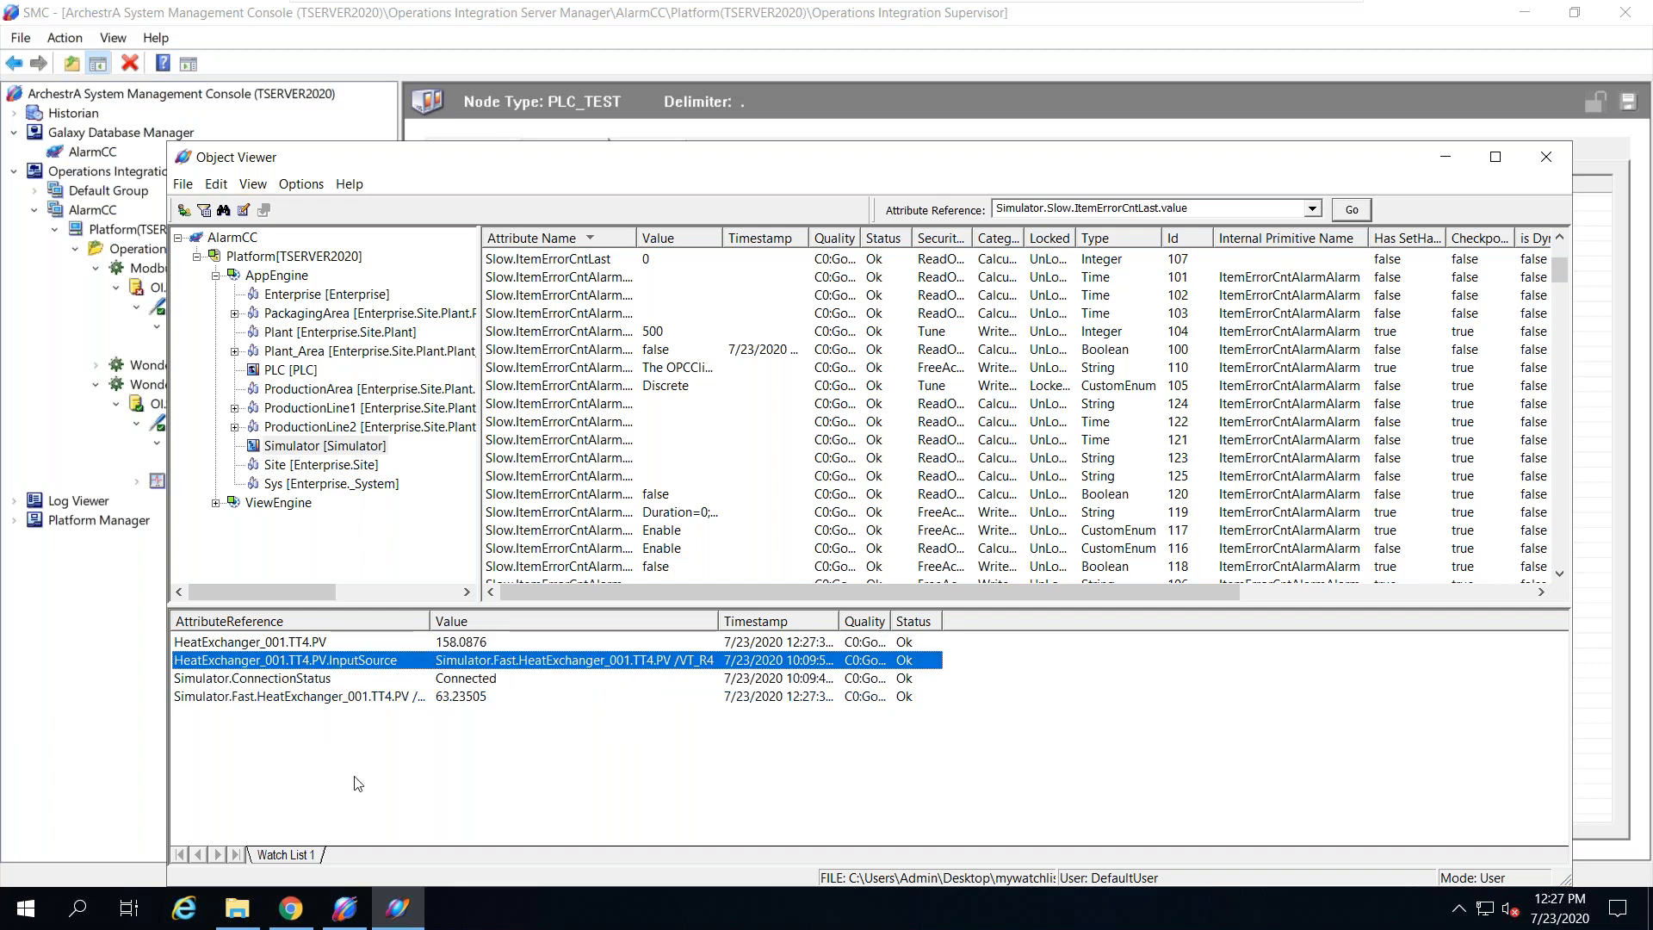
# Step: Compare the live value of HeatExchanger_001.TT4.PV with its Simulator.Fast source reference, checking Simulator.ConnectionStatus as well
pyautogui.click(288, 644)
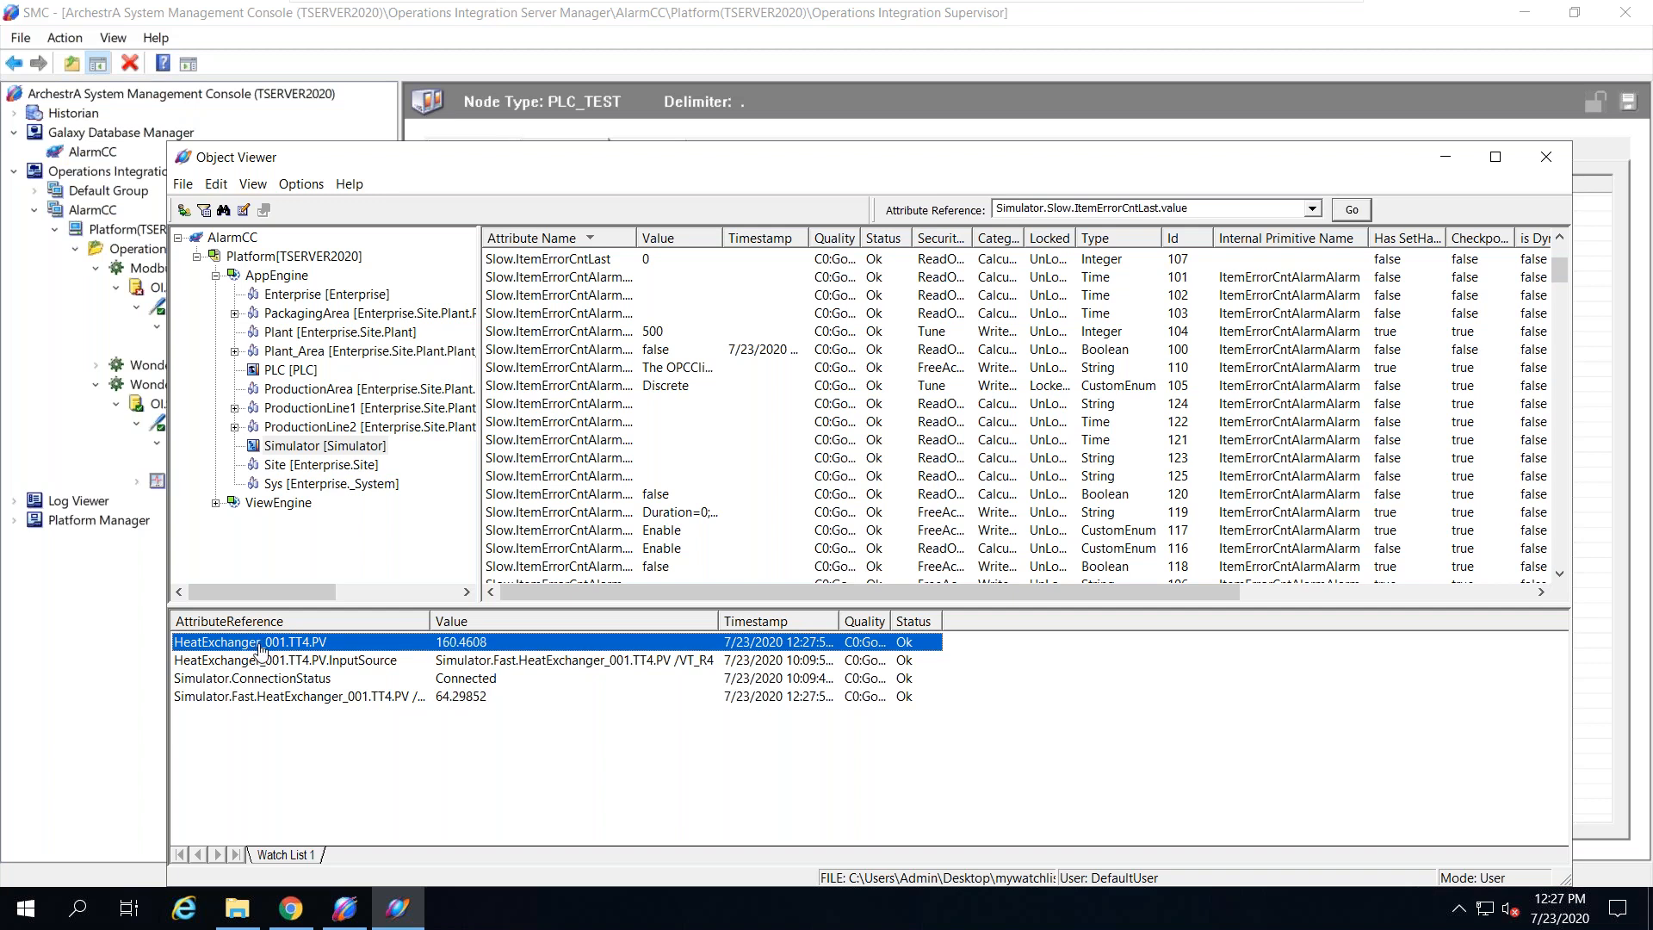
pyautogui.click(256, 680)
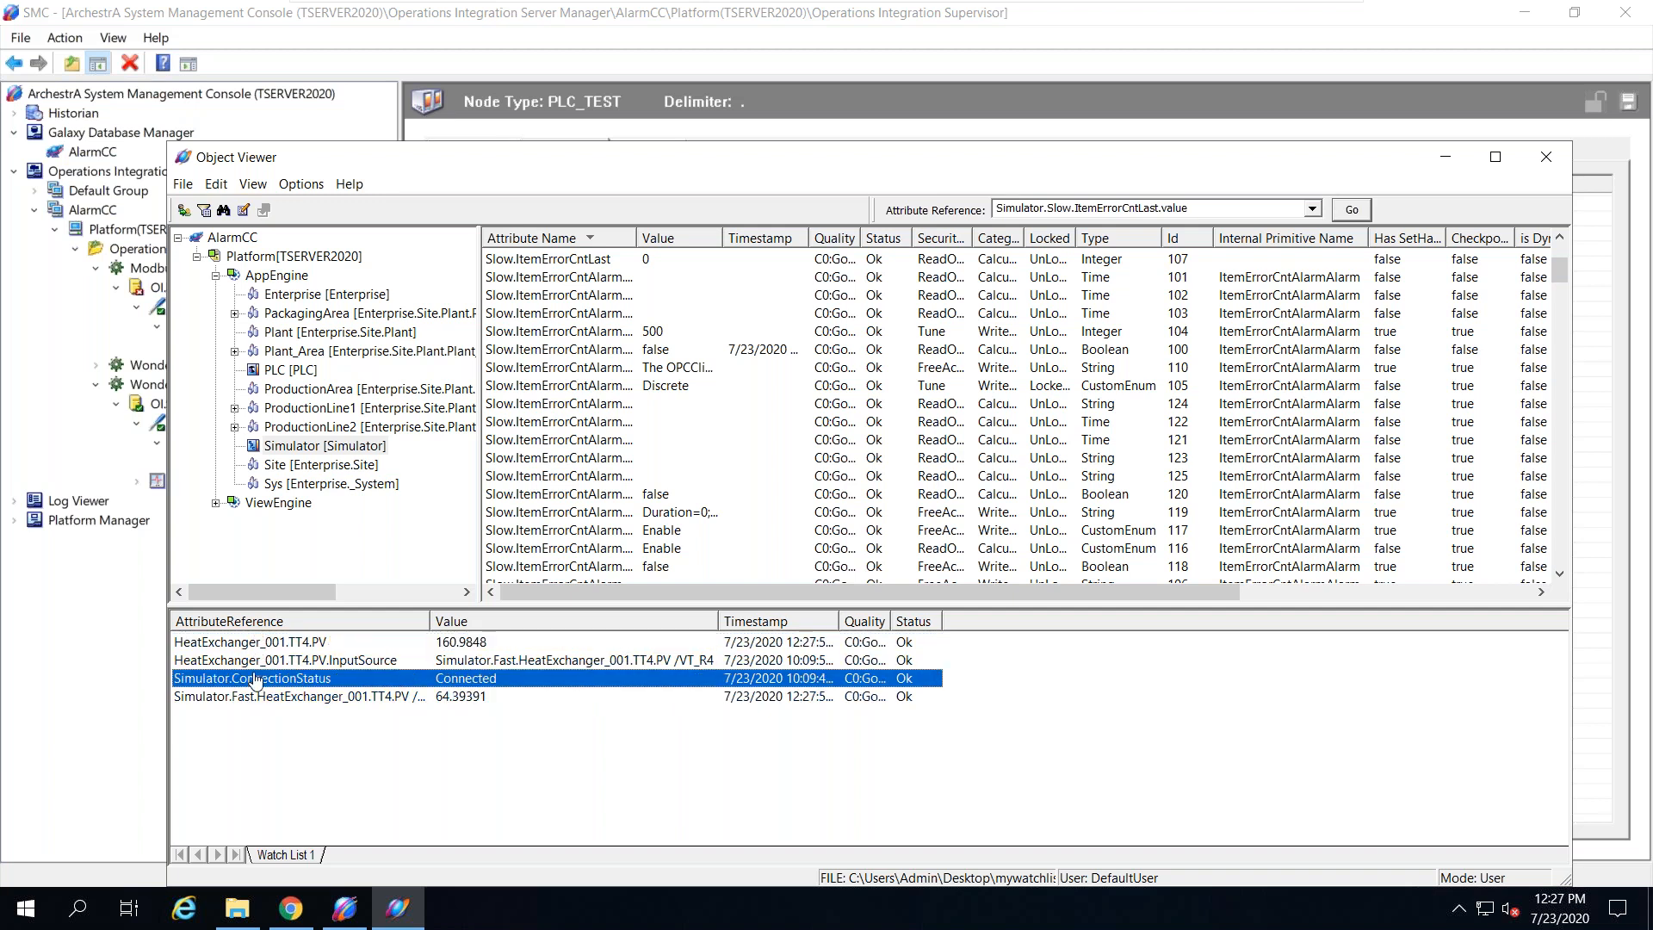
pyautogui.click(256, 697)
pyautogui.click(254, 642)
pyautogui.click(260, 697)
pyautogui.click(255, 643)
pyautogui.click(255, 697)
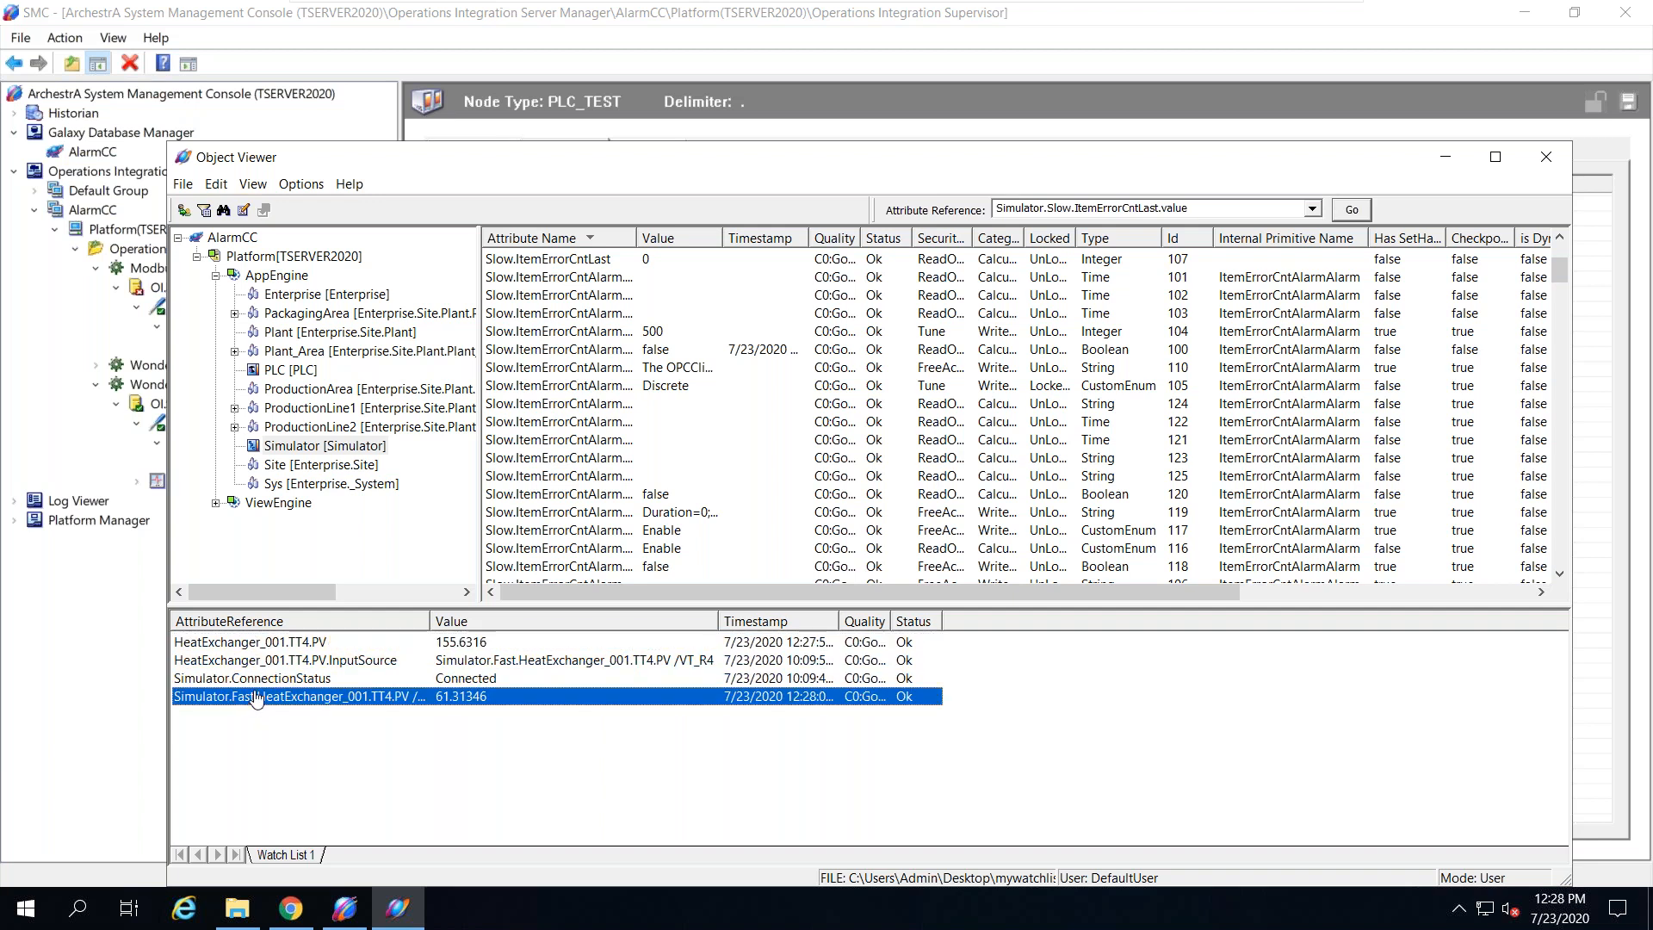
pyautogui.click(255, 644)
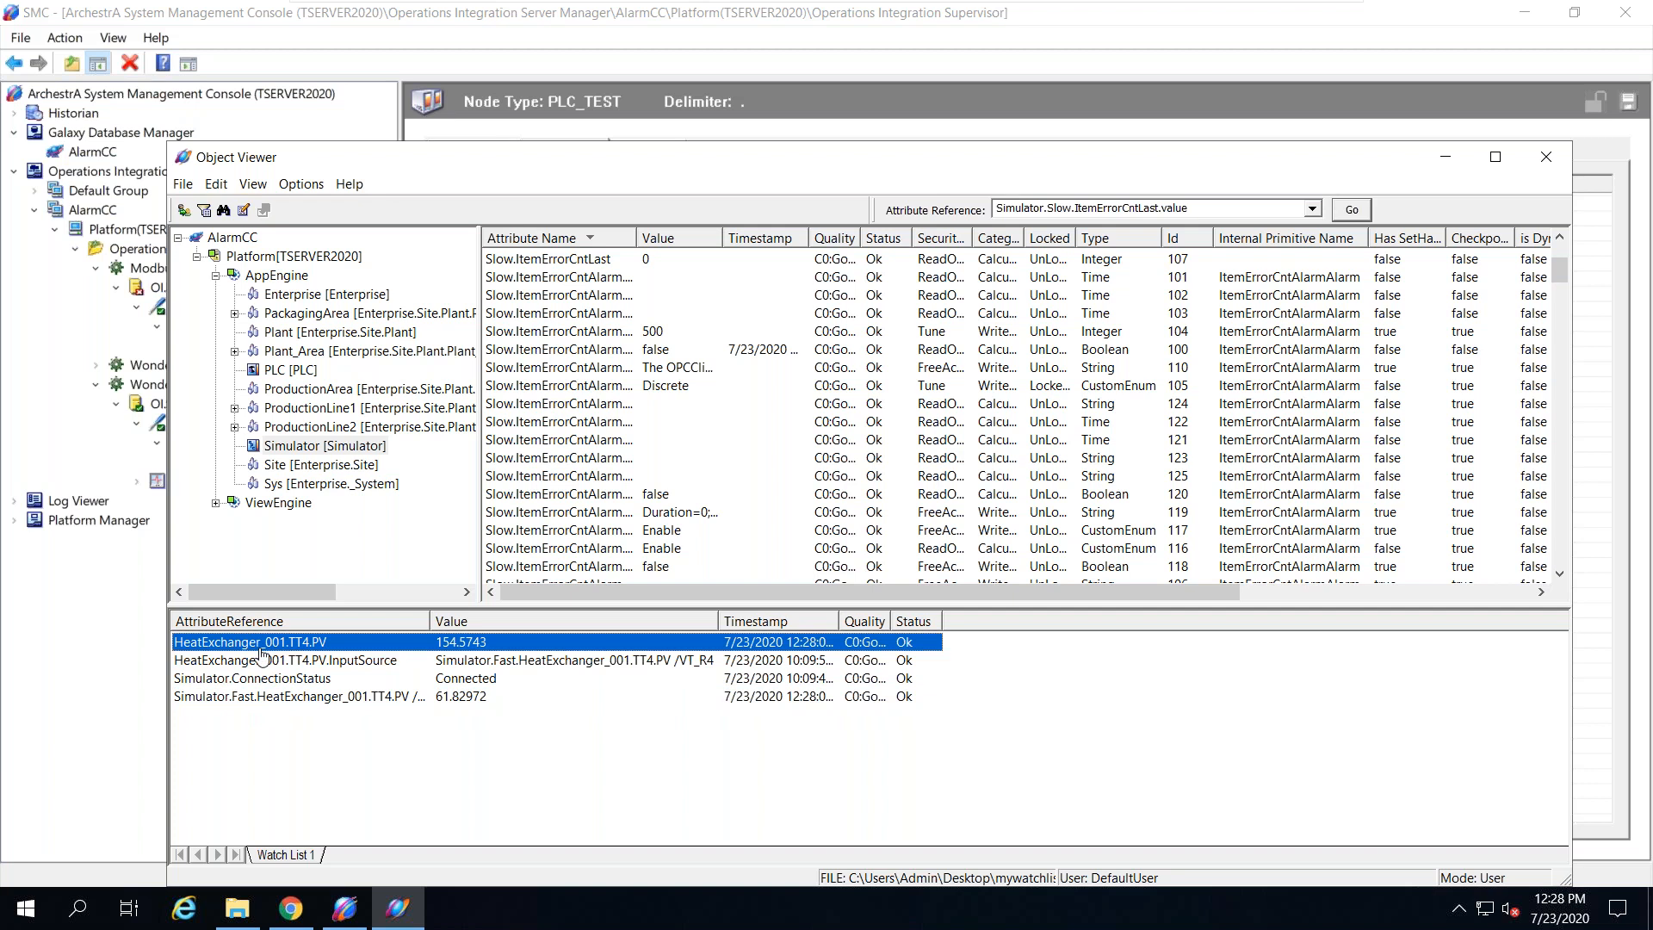
# Step: Switch to the System Management Console and inspect HeatExchanger_001.TT1.PV in the <Default> device group under OI.SIM.1 diagnostics
pyautogui.click(344, 908)
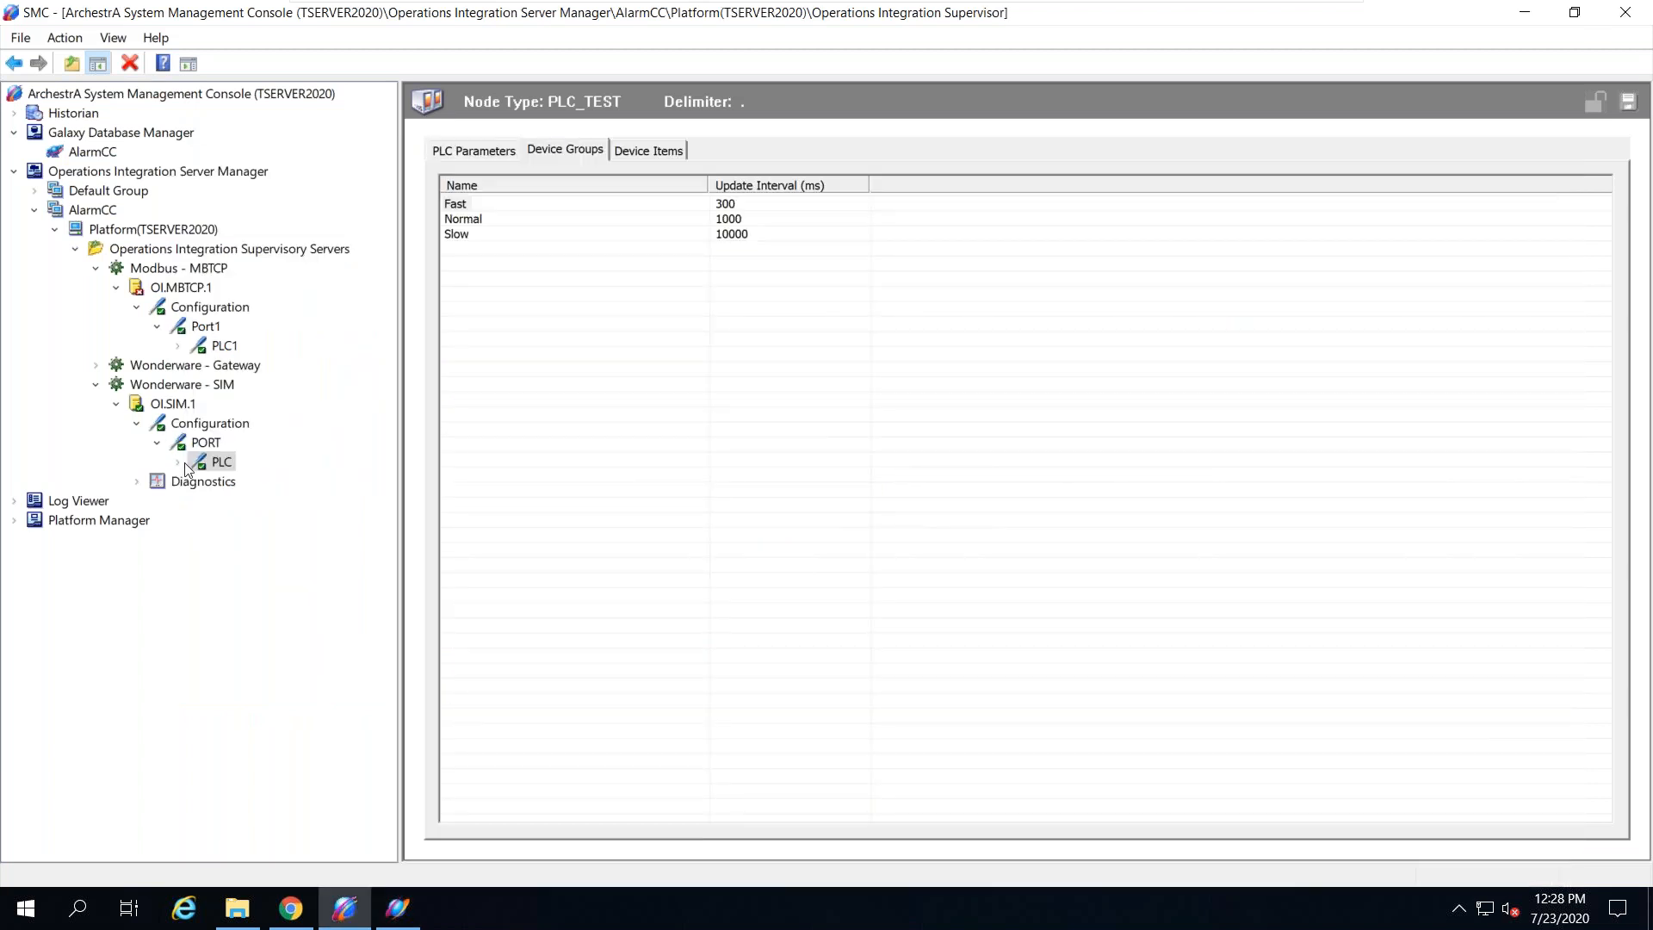
pyautogui.doubleClick(191, 482)
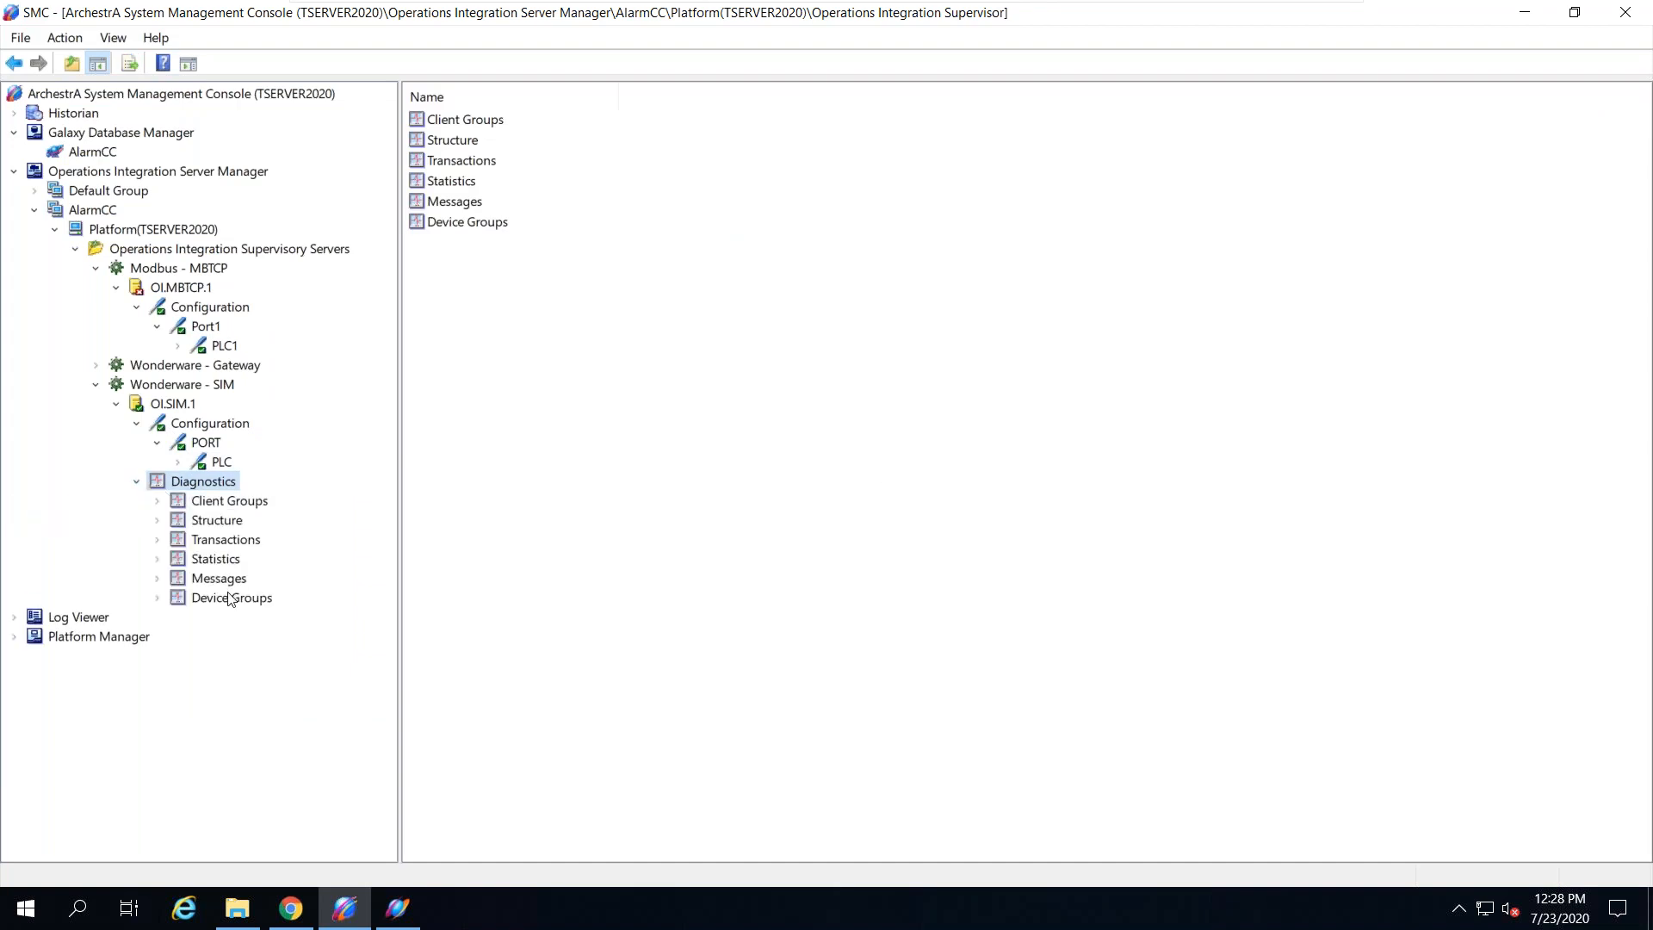
pyautogui.click(225, 600)
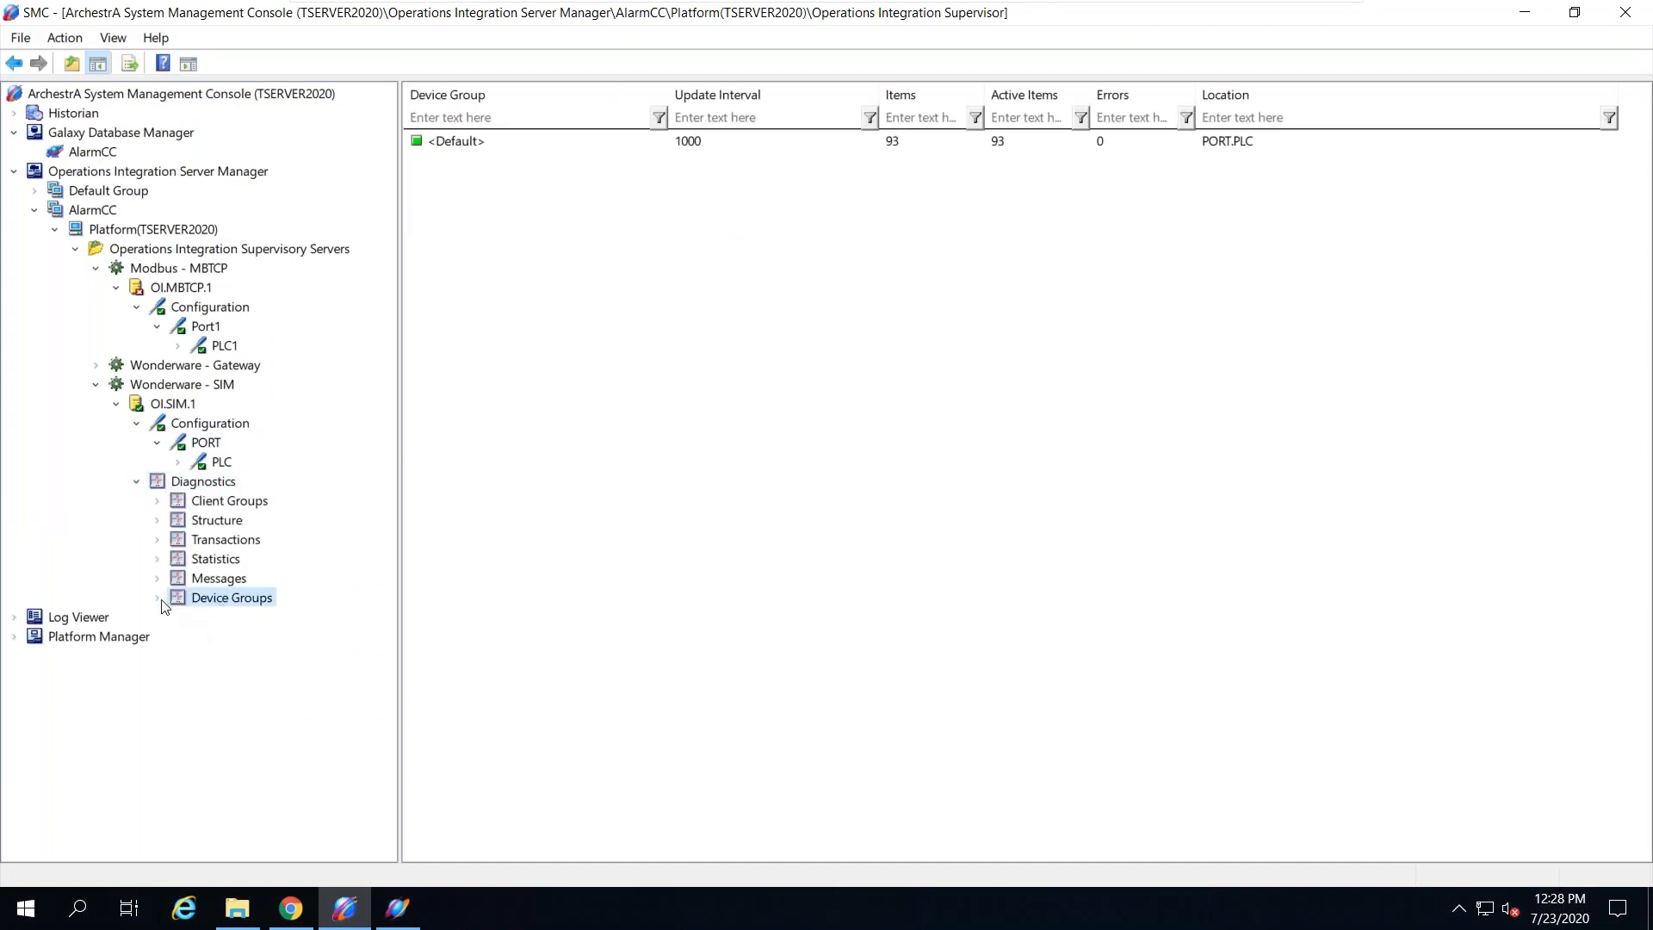
pyautogui.click(445, 143)
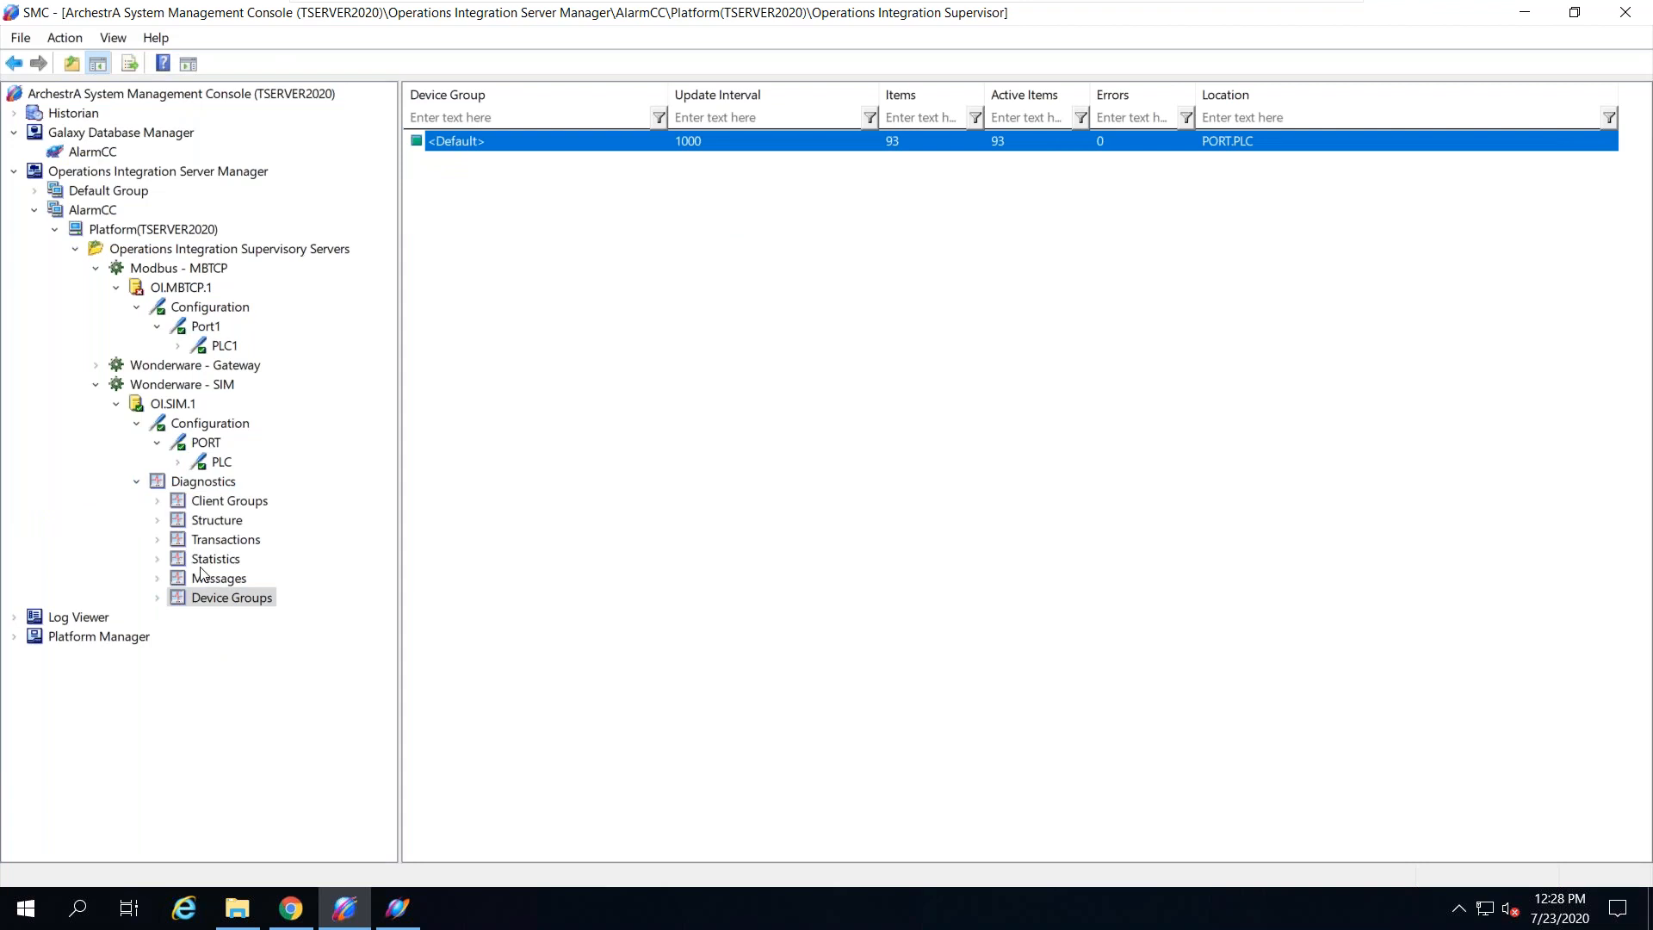
pyautogui.click(157, 599)
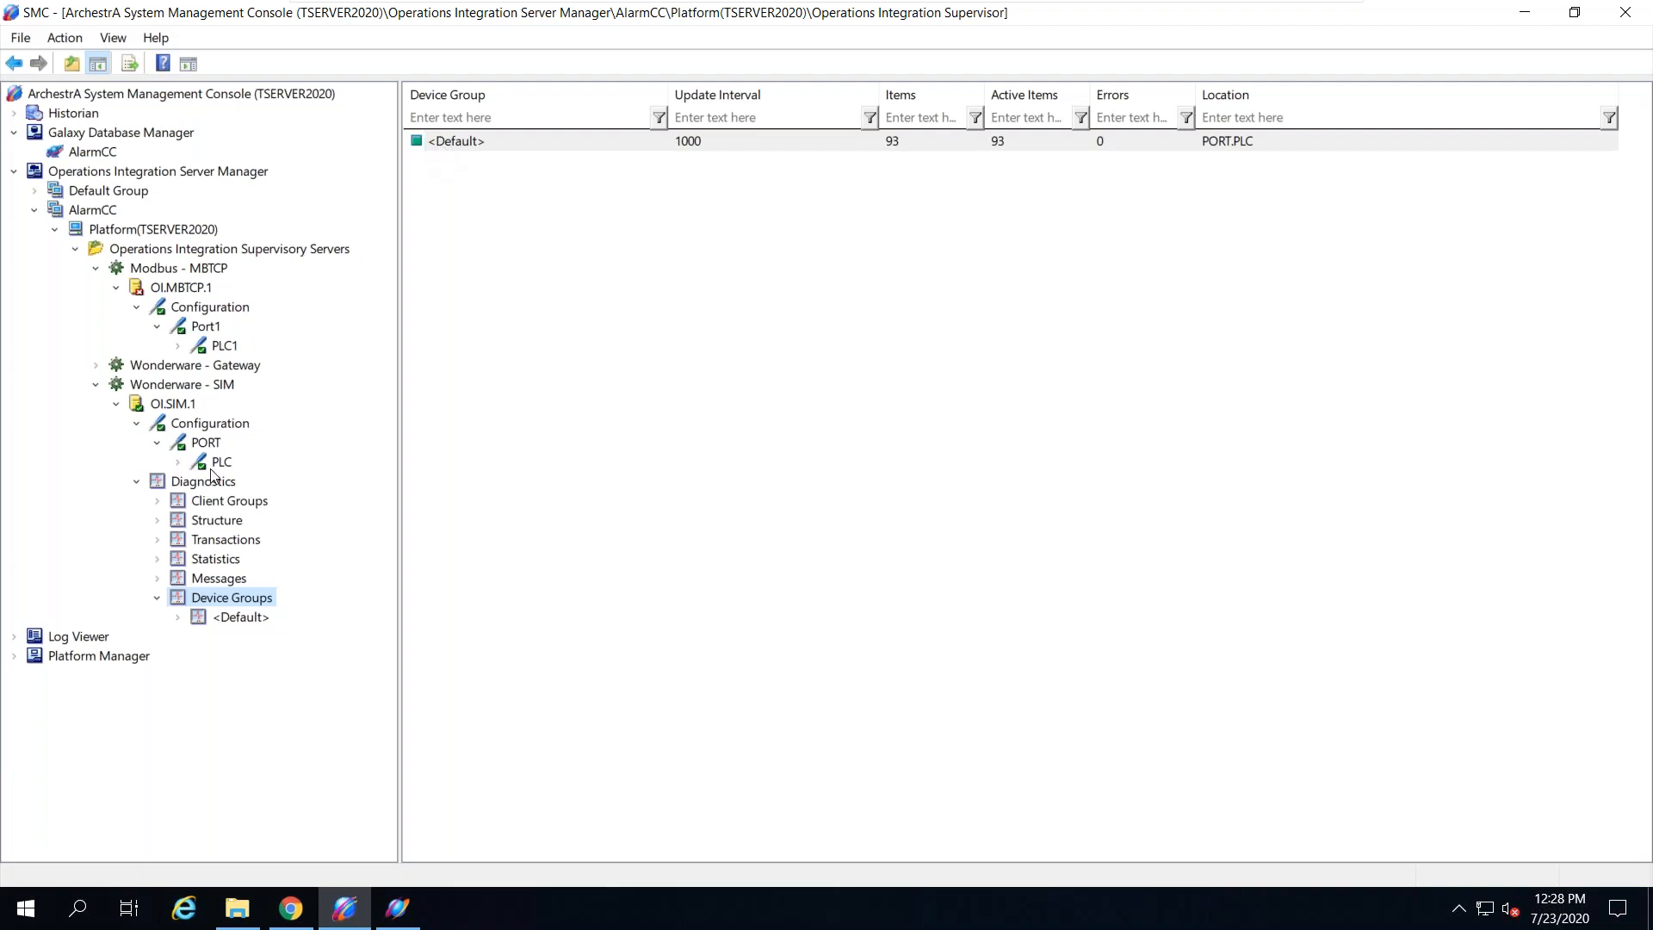
pyautogui.click(225, 618)
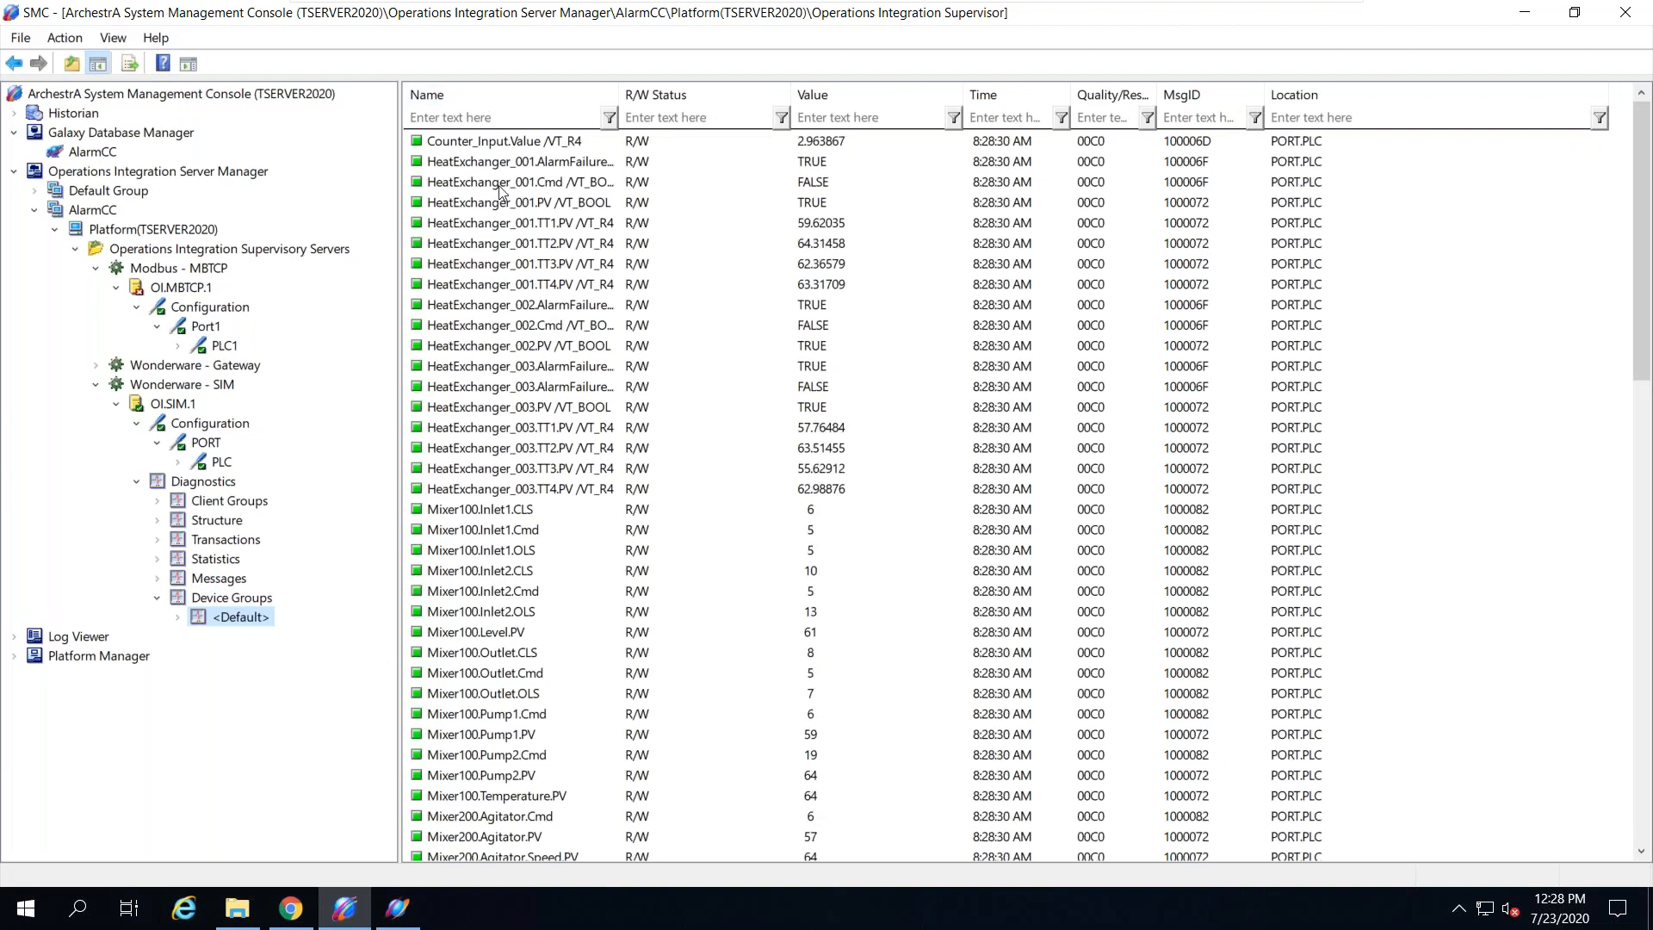
pyautogui.click(488, 226)
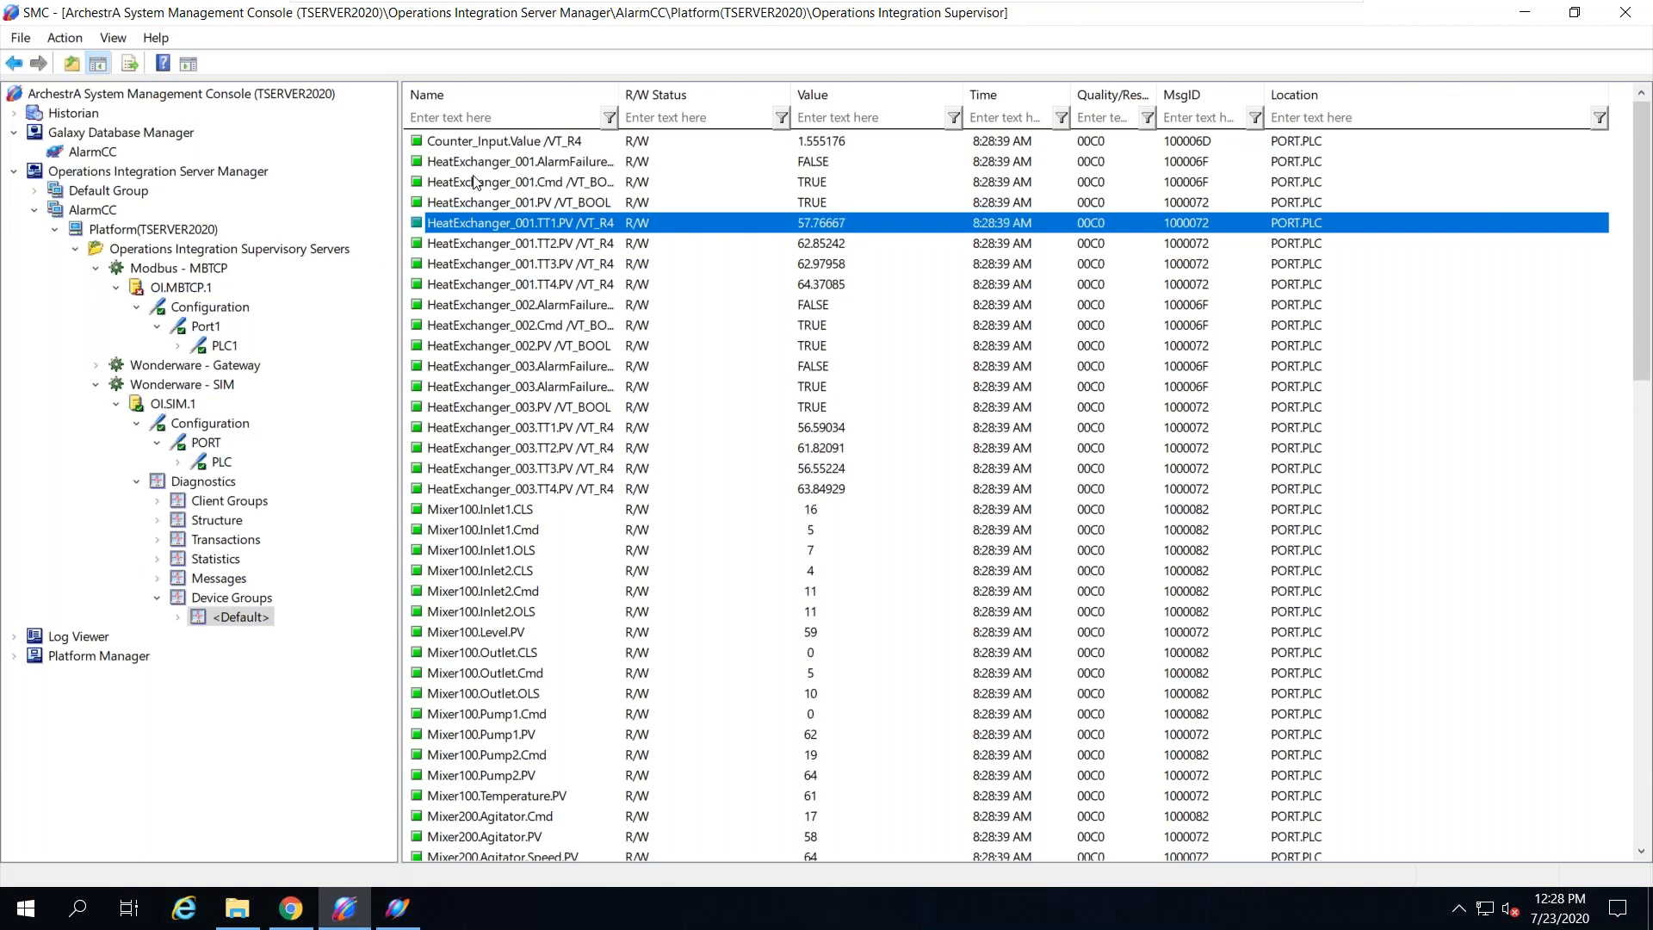
pyautogui.click(429, 229)
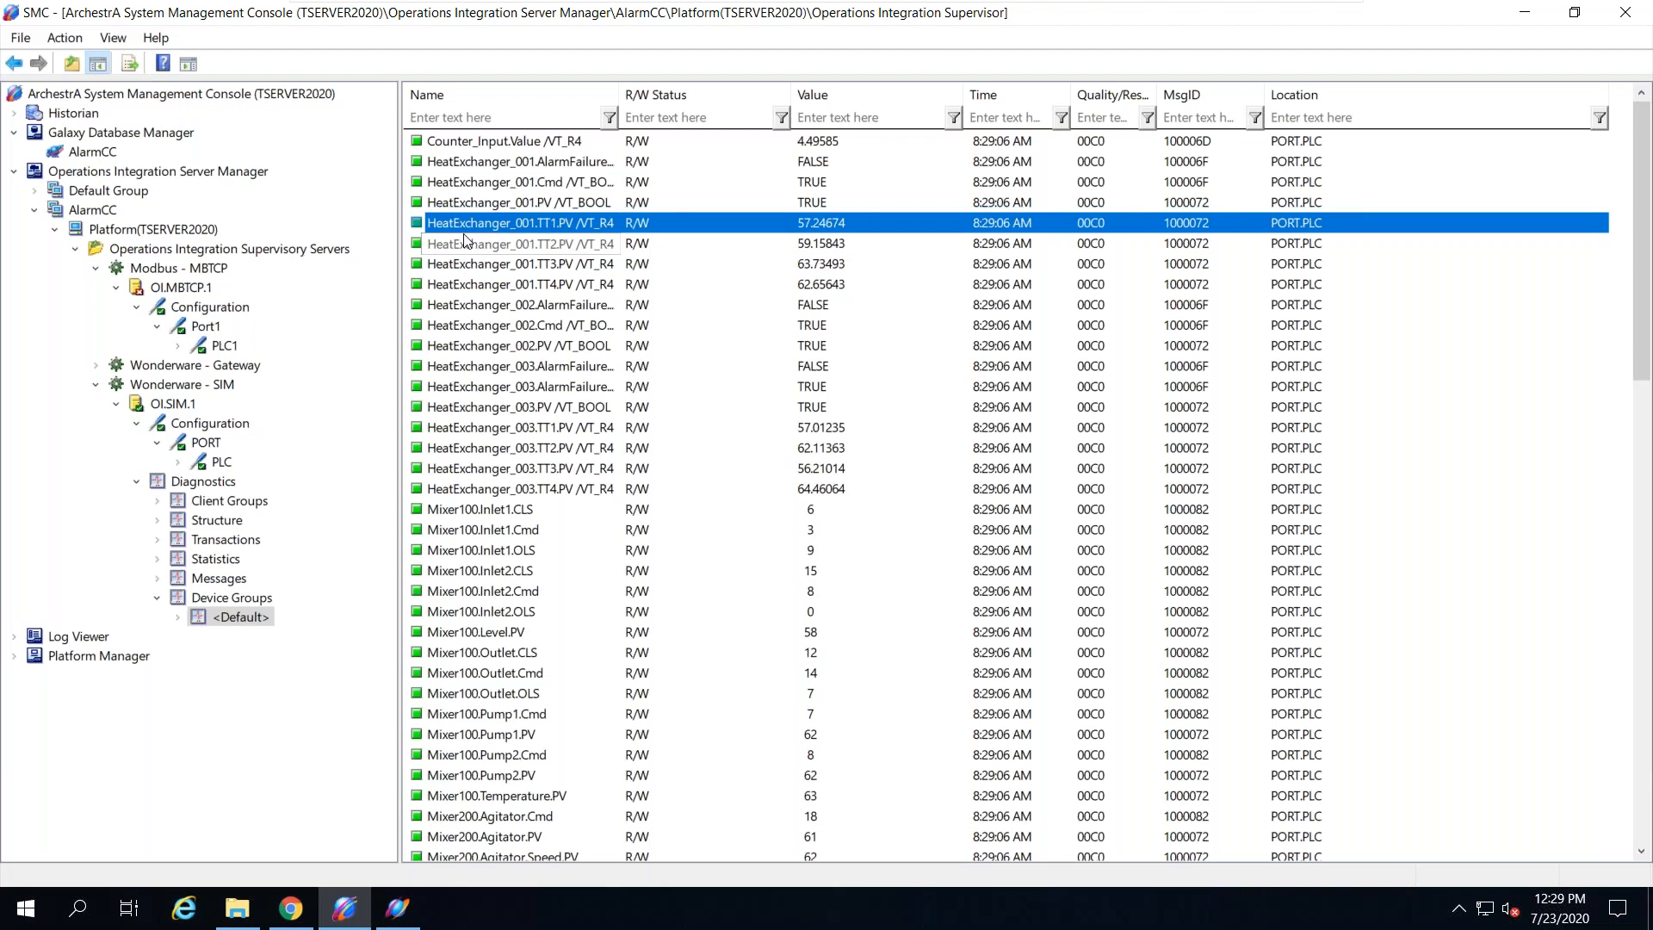
# Step: Review the OI.SIM.1 server's component versions, global configuration parameters and the signal parameters of the PLC under PORT
pyautogui.click(173, 404)
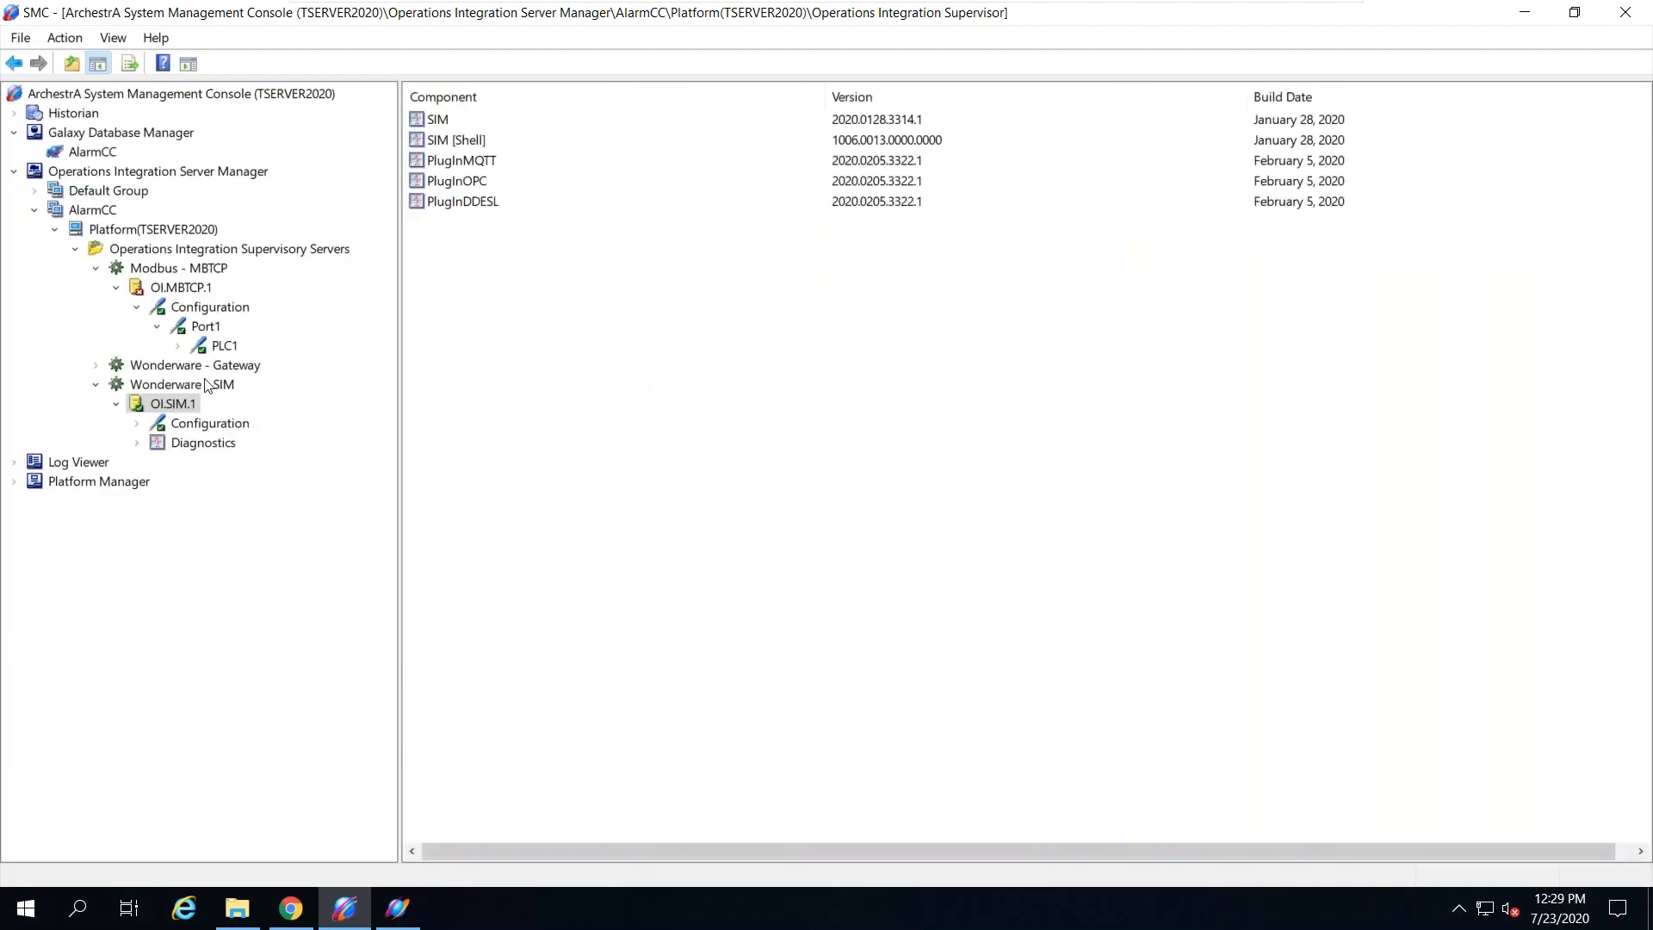
pyautogui.click(169, 425)
pyautogui.click(203, 442)
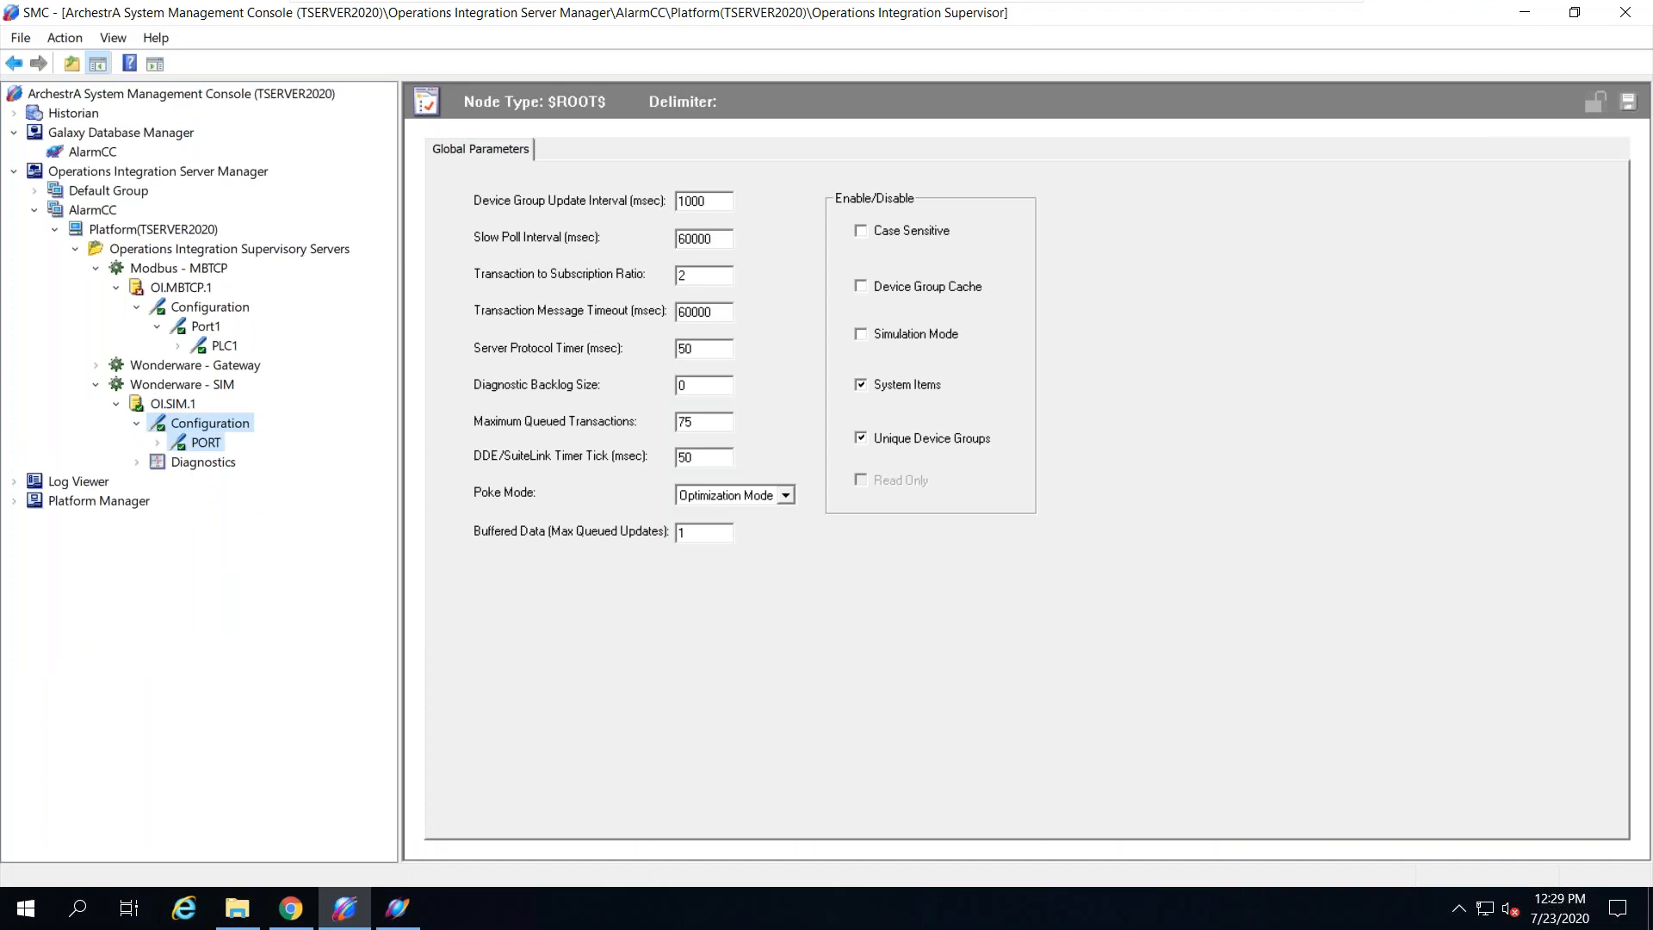
pyautogui.click(157, 442)
pyautogui.click(217, 462)
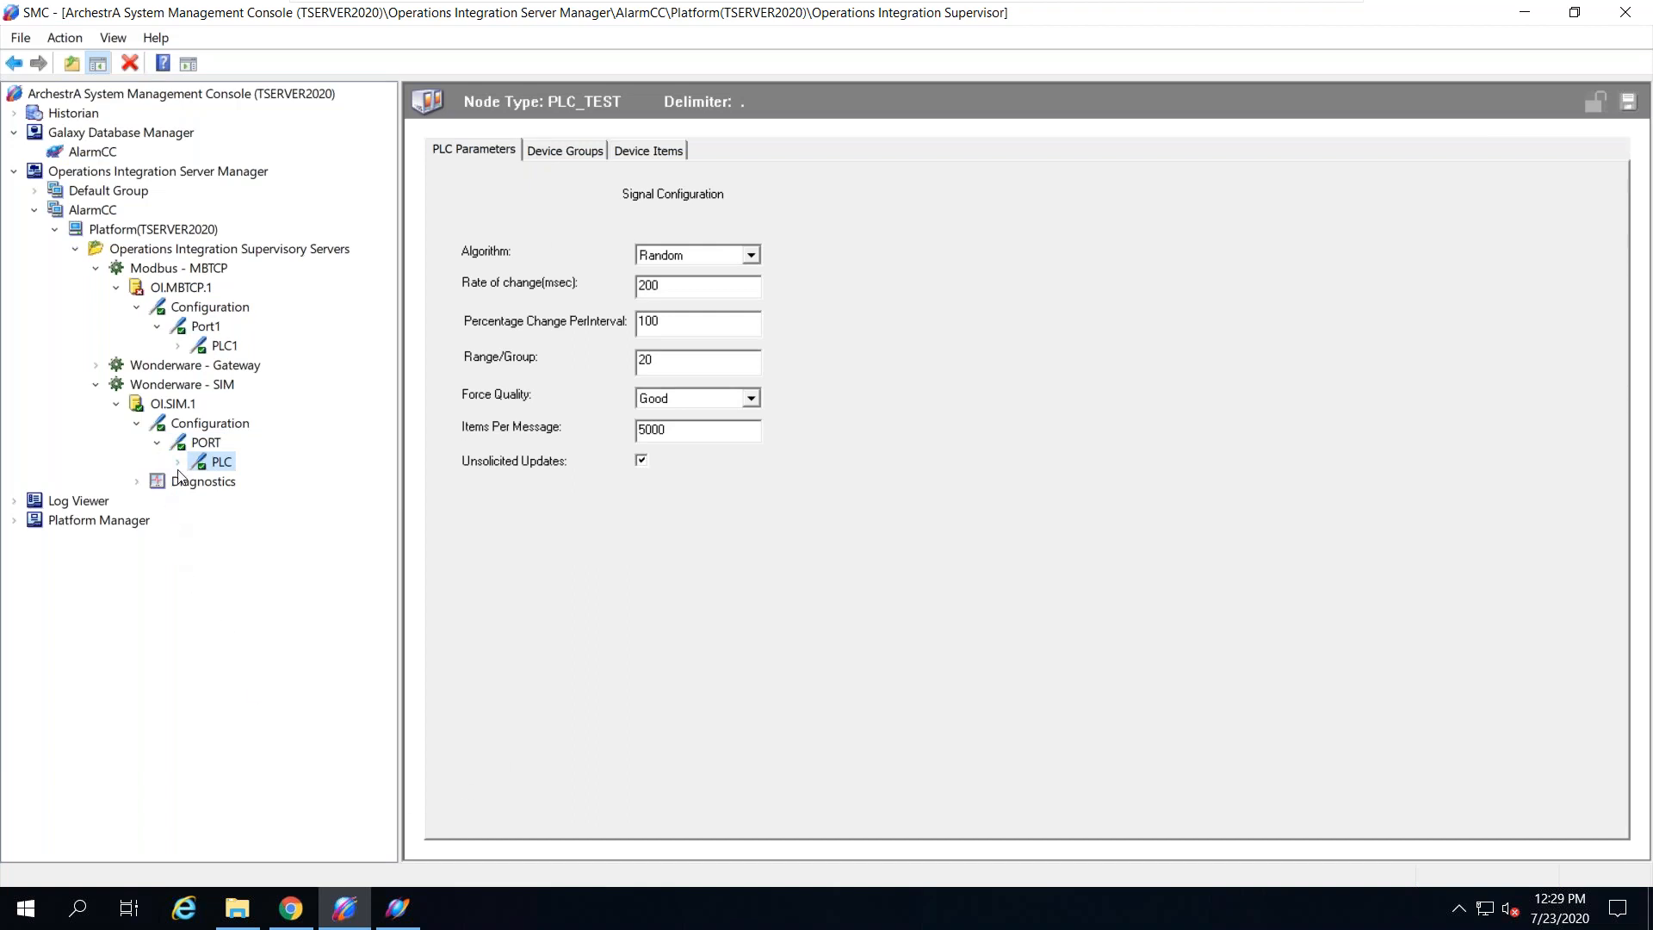
# Step: Reopen the <Default> device group in the OI.SIM.1 diagnostics and examine the HeatExchanger_001.TT1.PV item
pyautogui.click(138, 482)
pyautogui.click(216, 599)
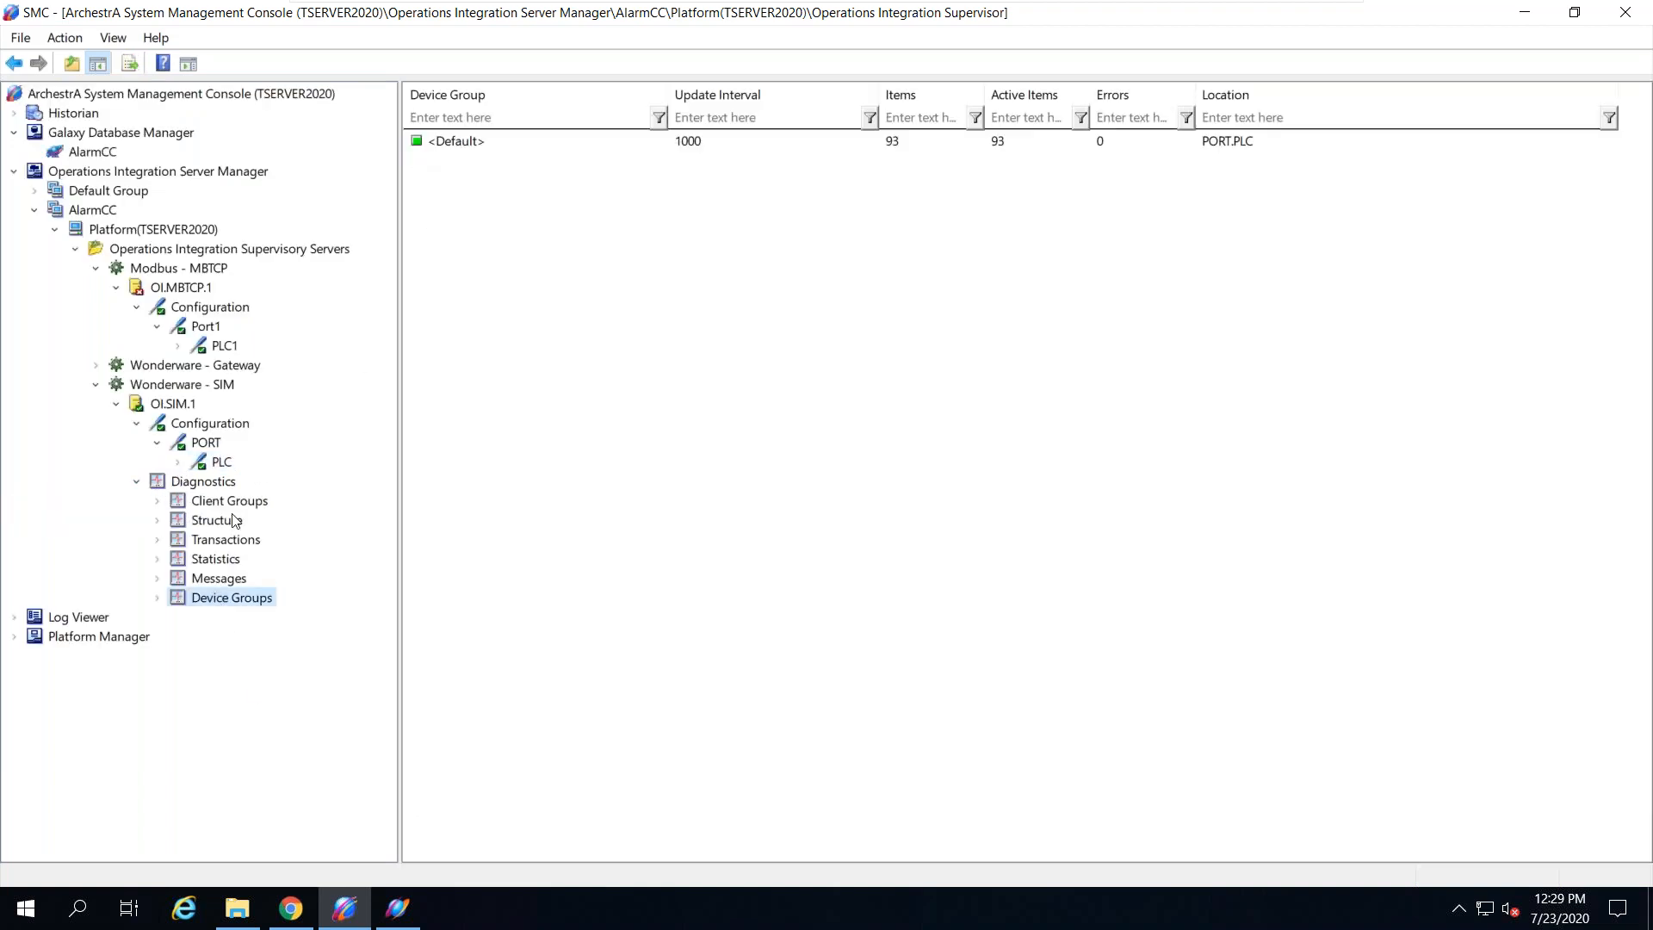
pyautogui.click(158, 598)
pyautogui.click(216, 621)
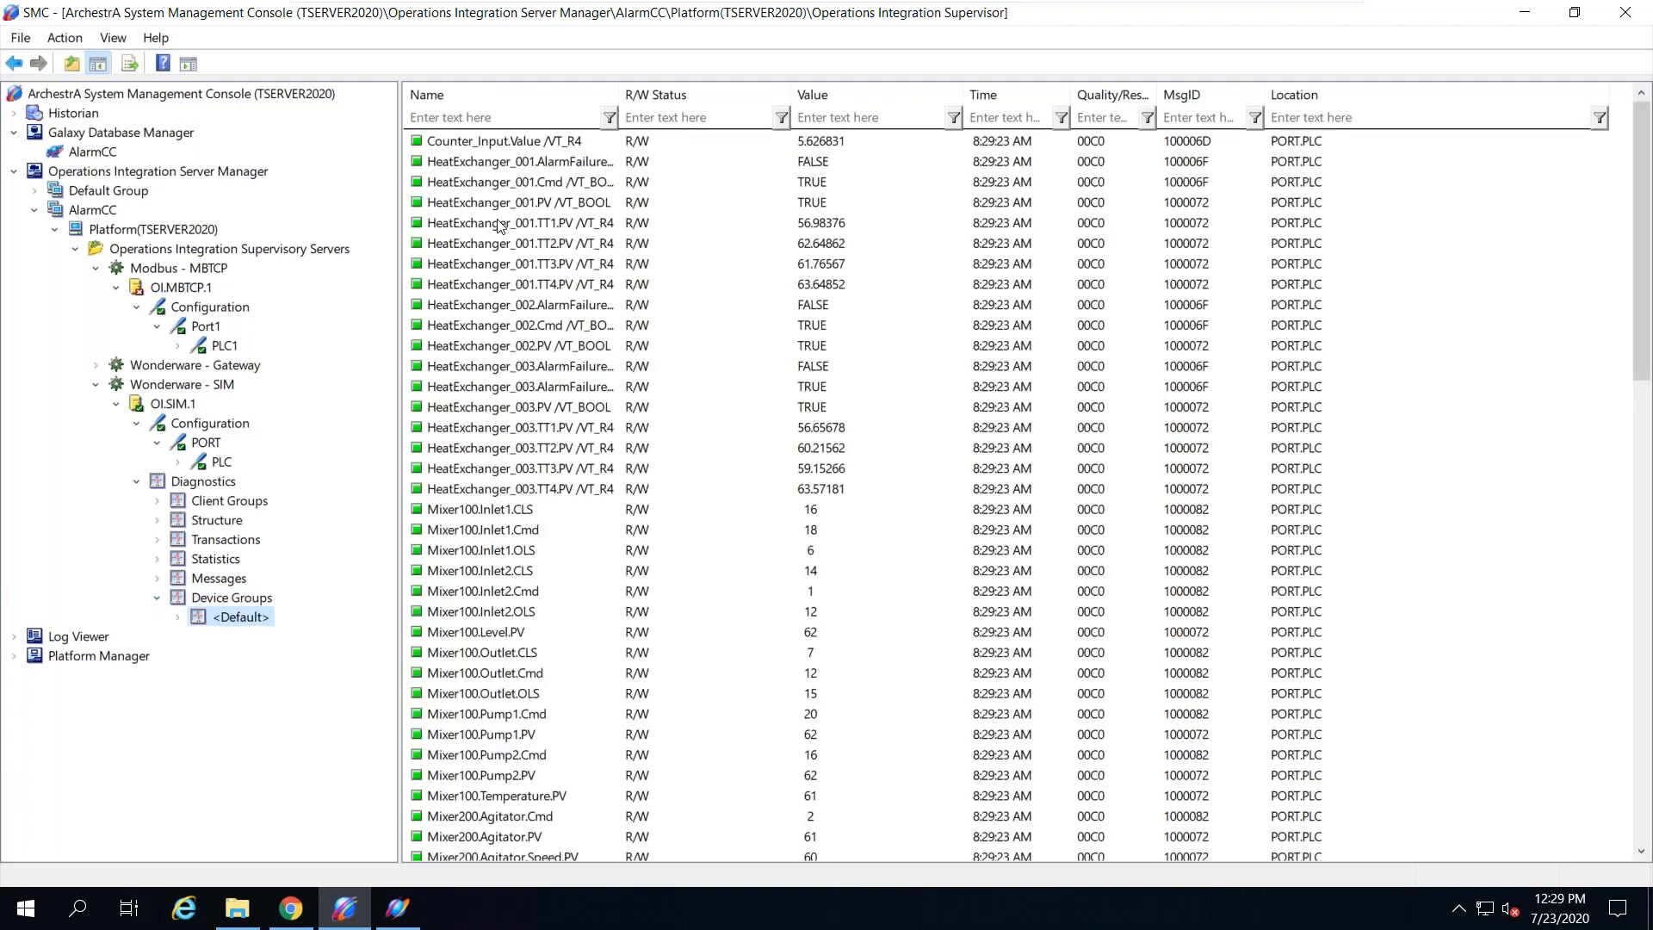
pyautogui.click(503, 223)
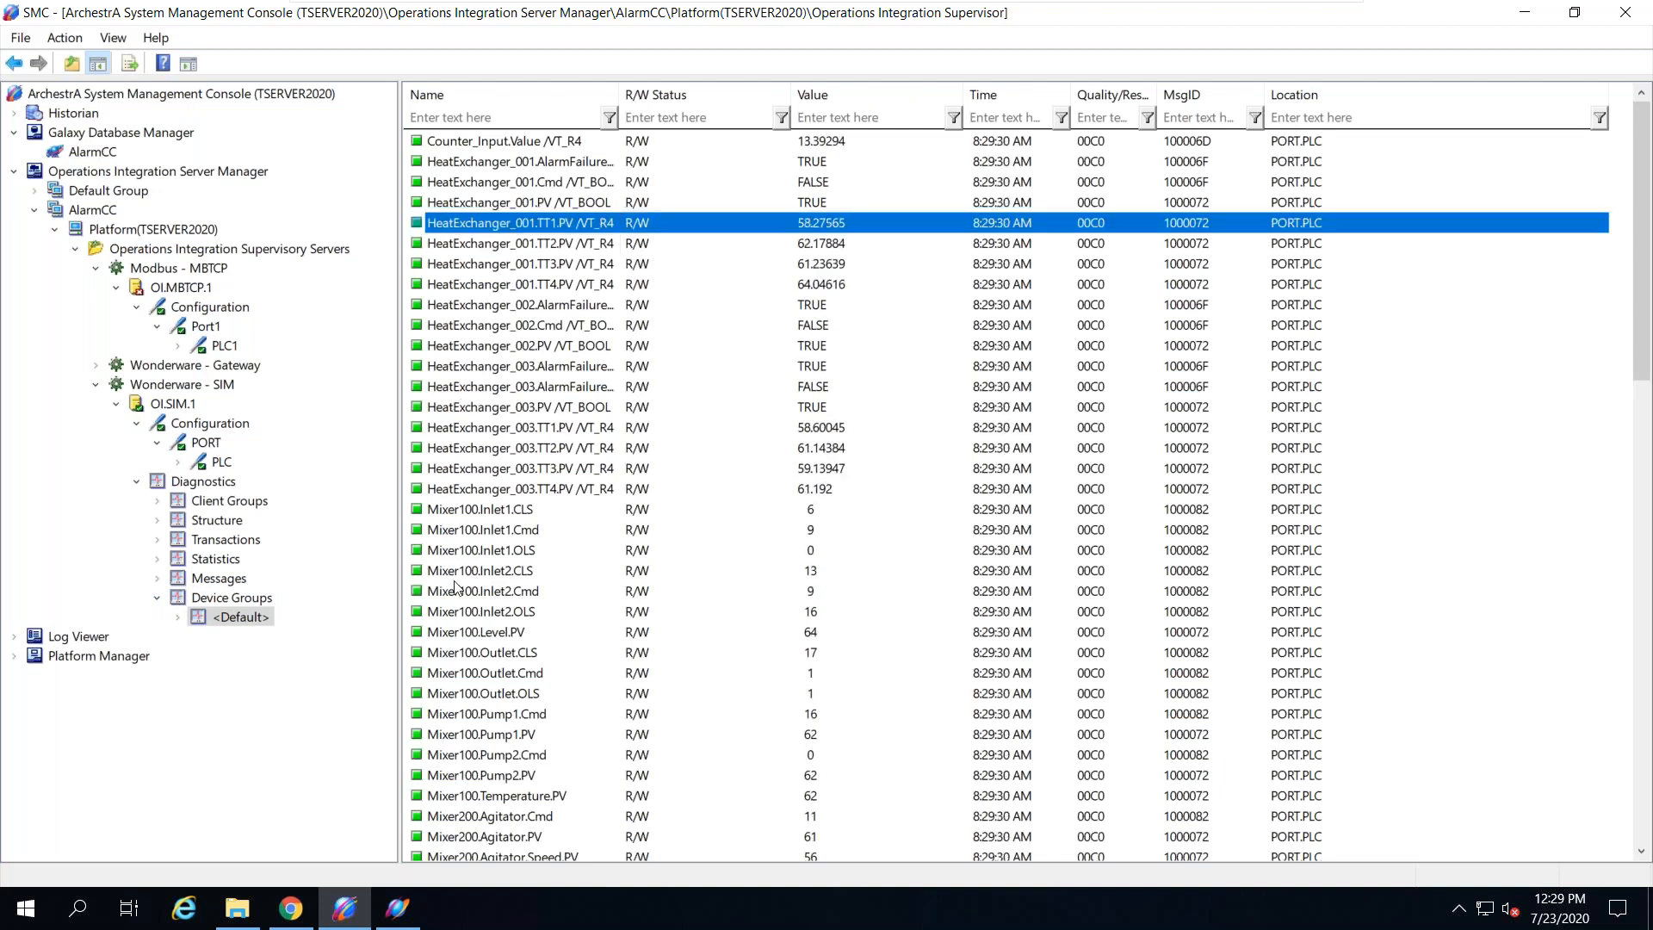
# Step: Launch another System Platform Management Console from the AVEVA program group
pyautogui.click(26, 910)
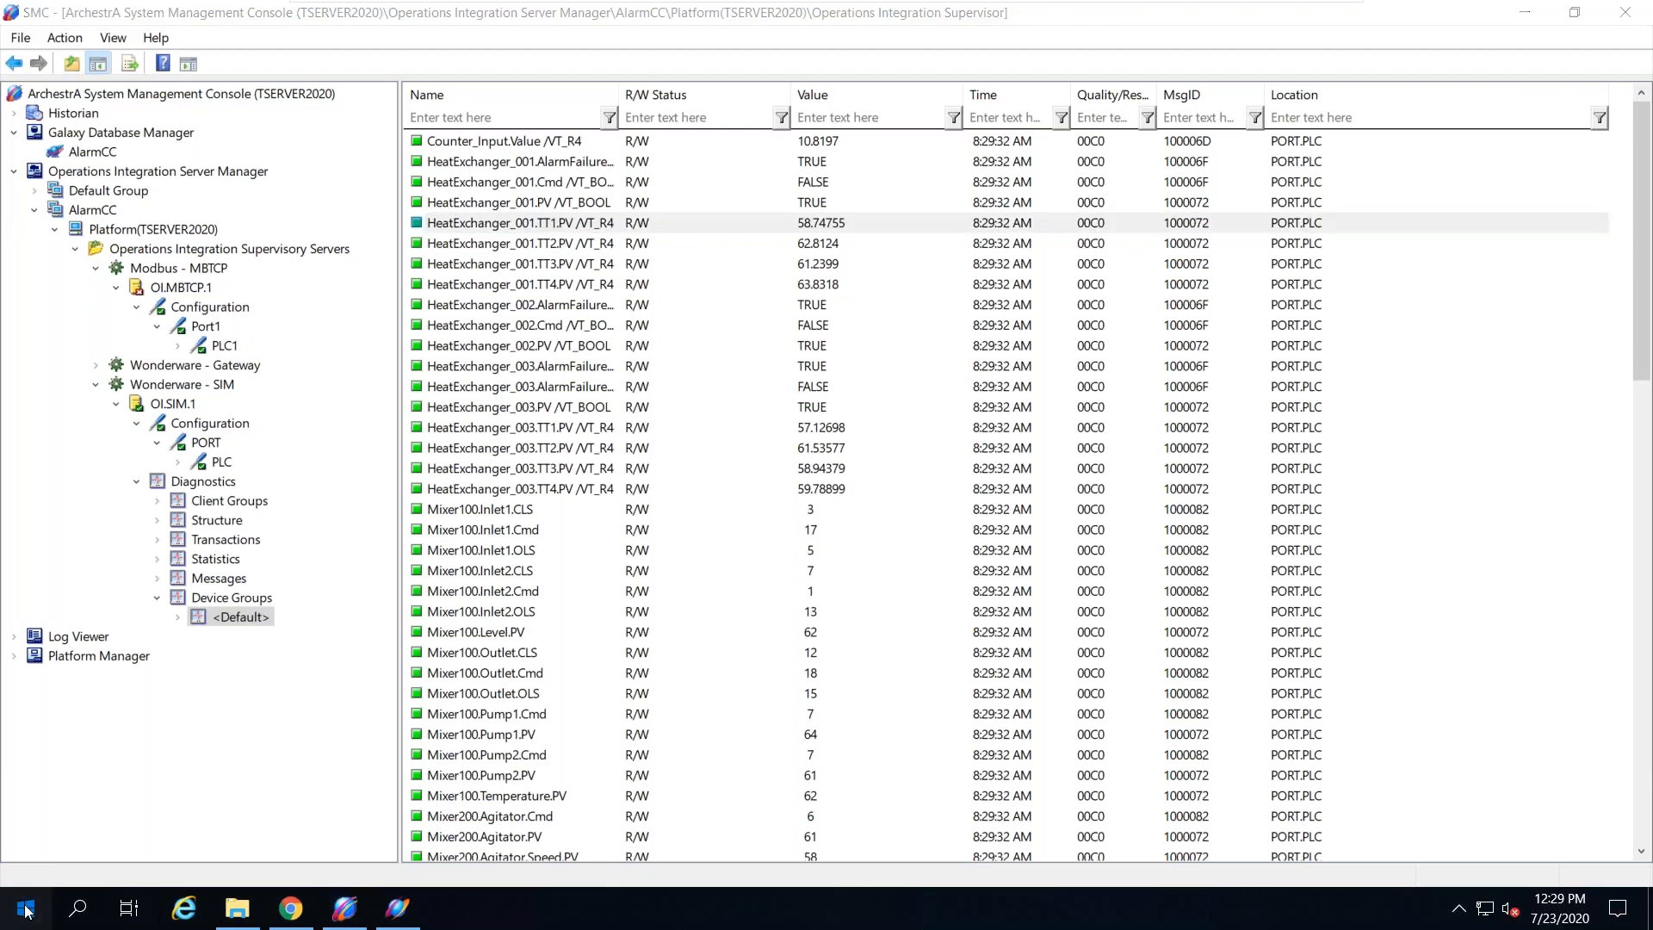
pyautogui.scroll(-6, 128, 694)
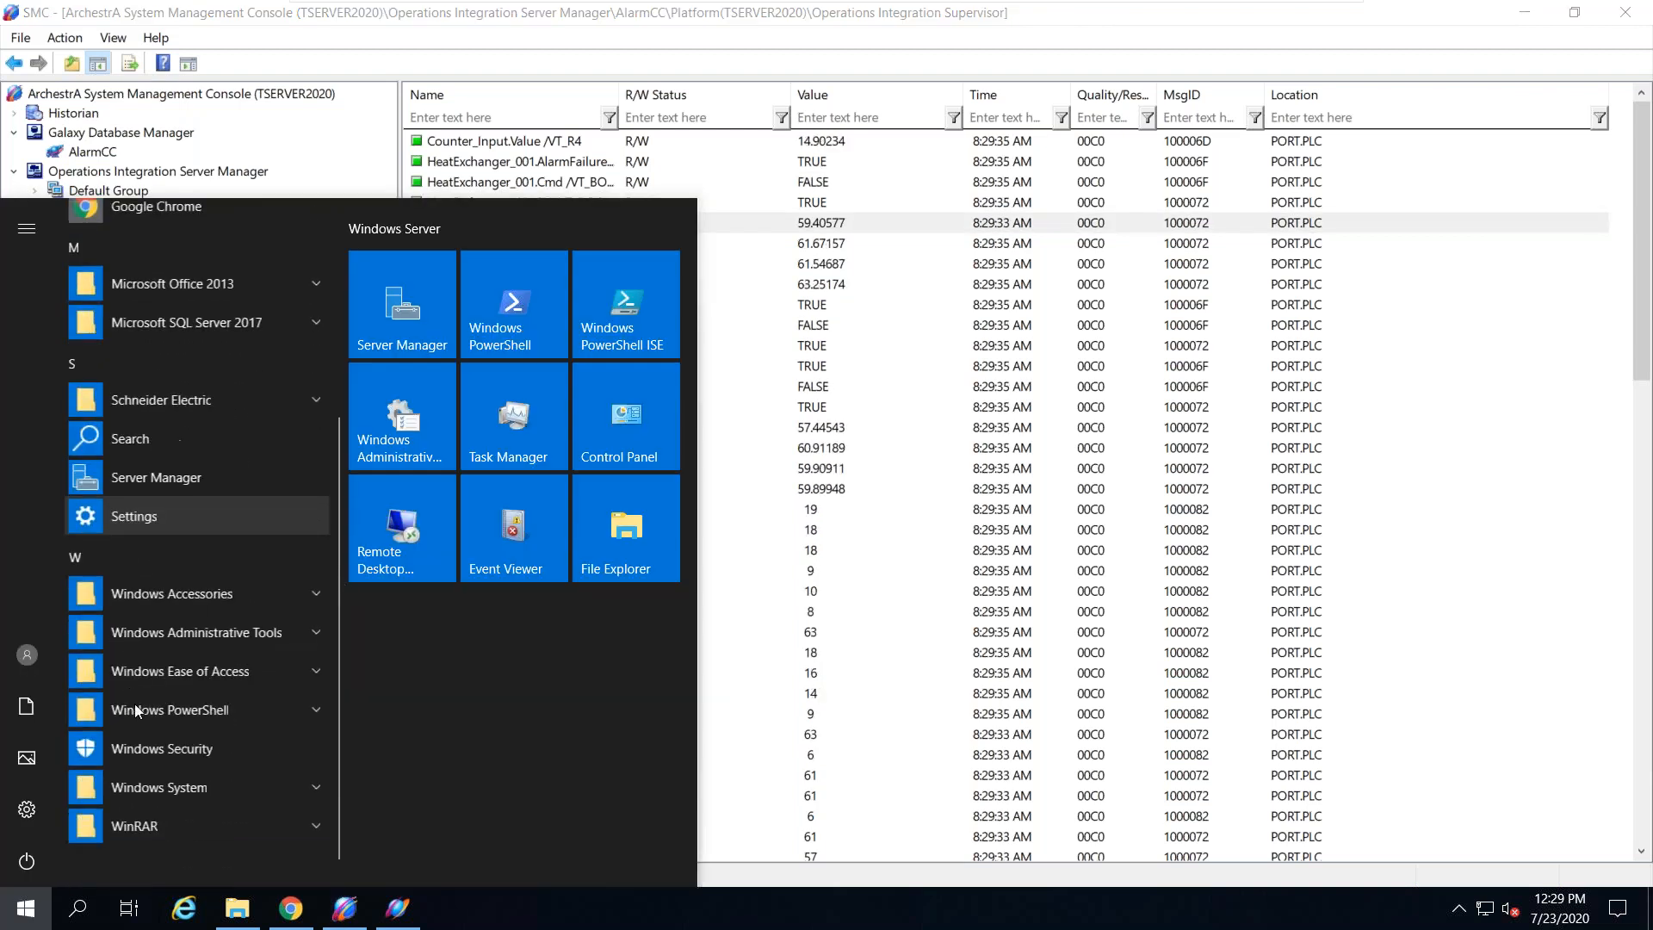
pyautogui.scroll(5, 193, 489)
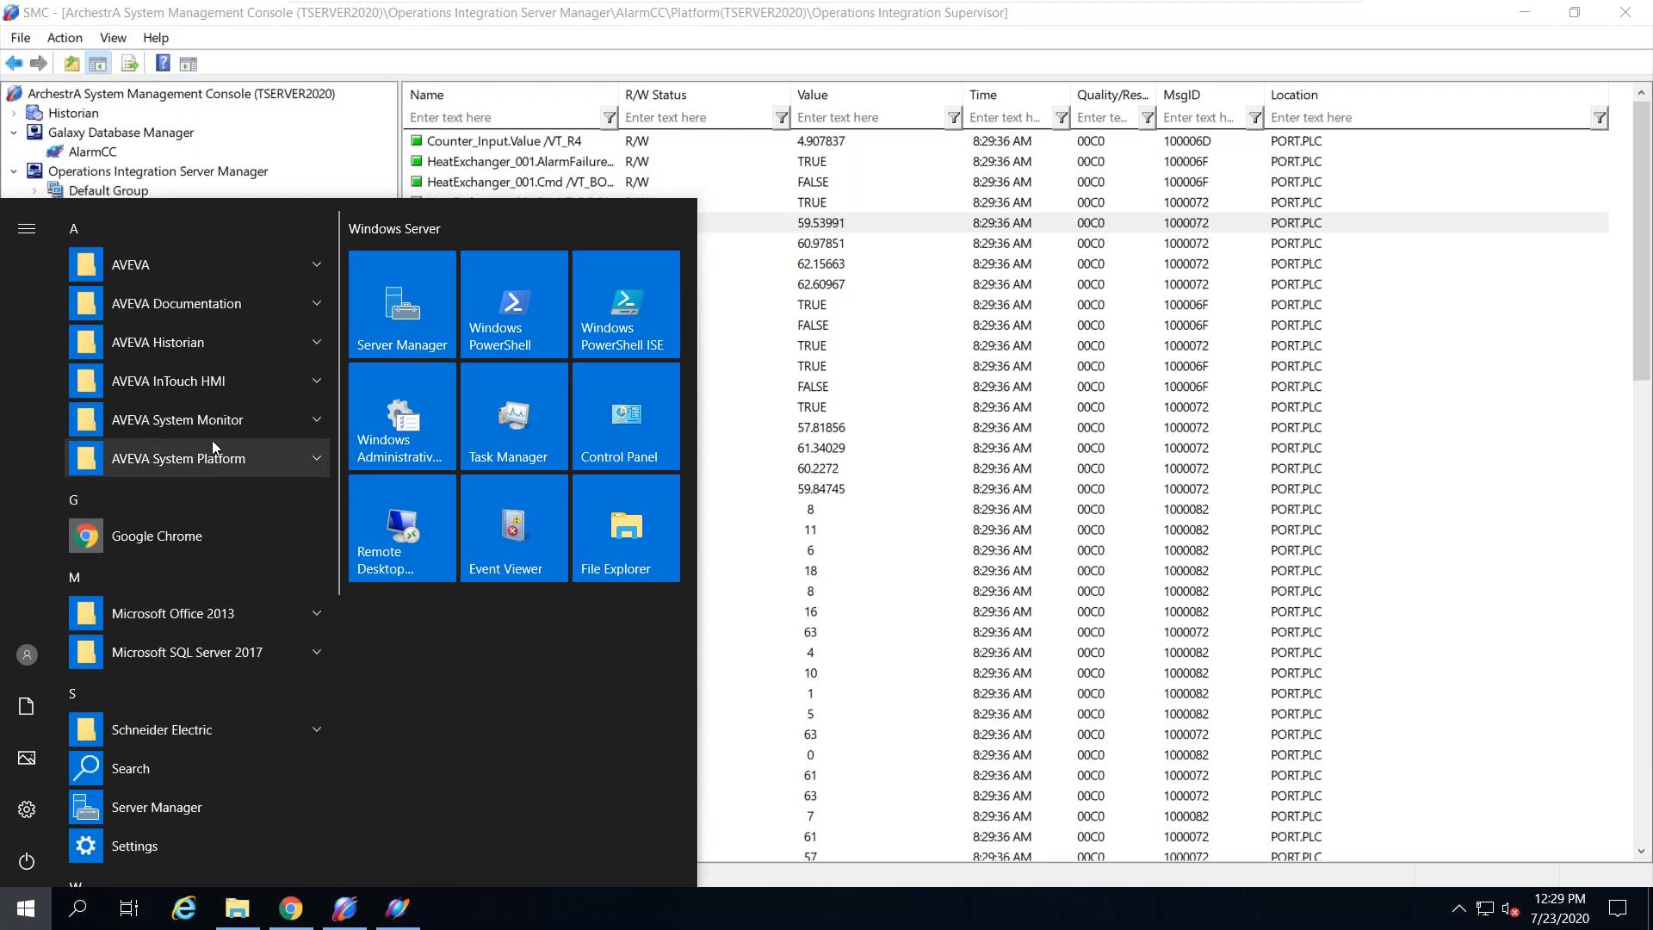
pyautogui.click(205, 266)
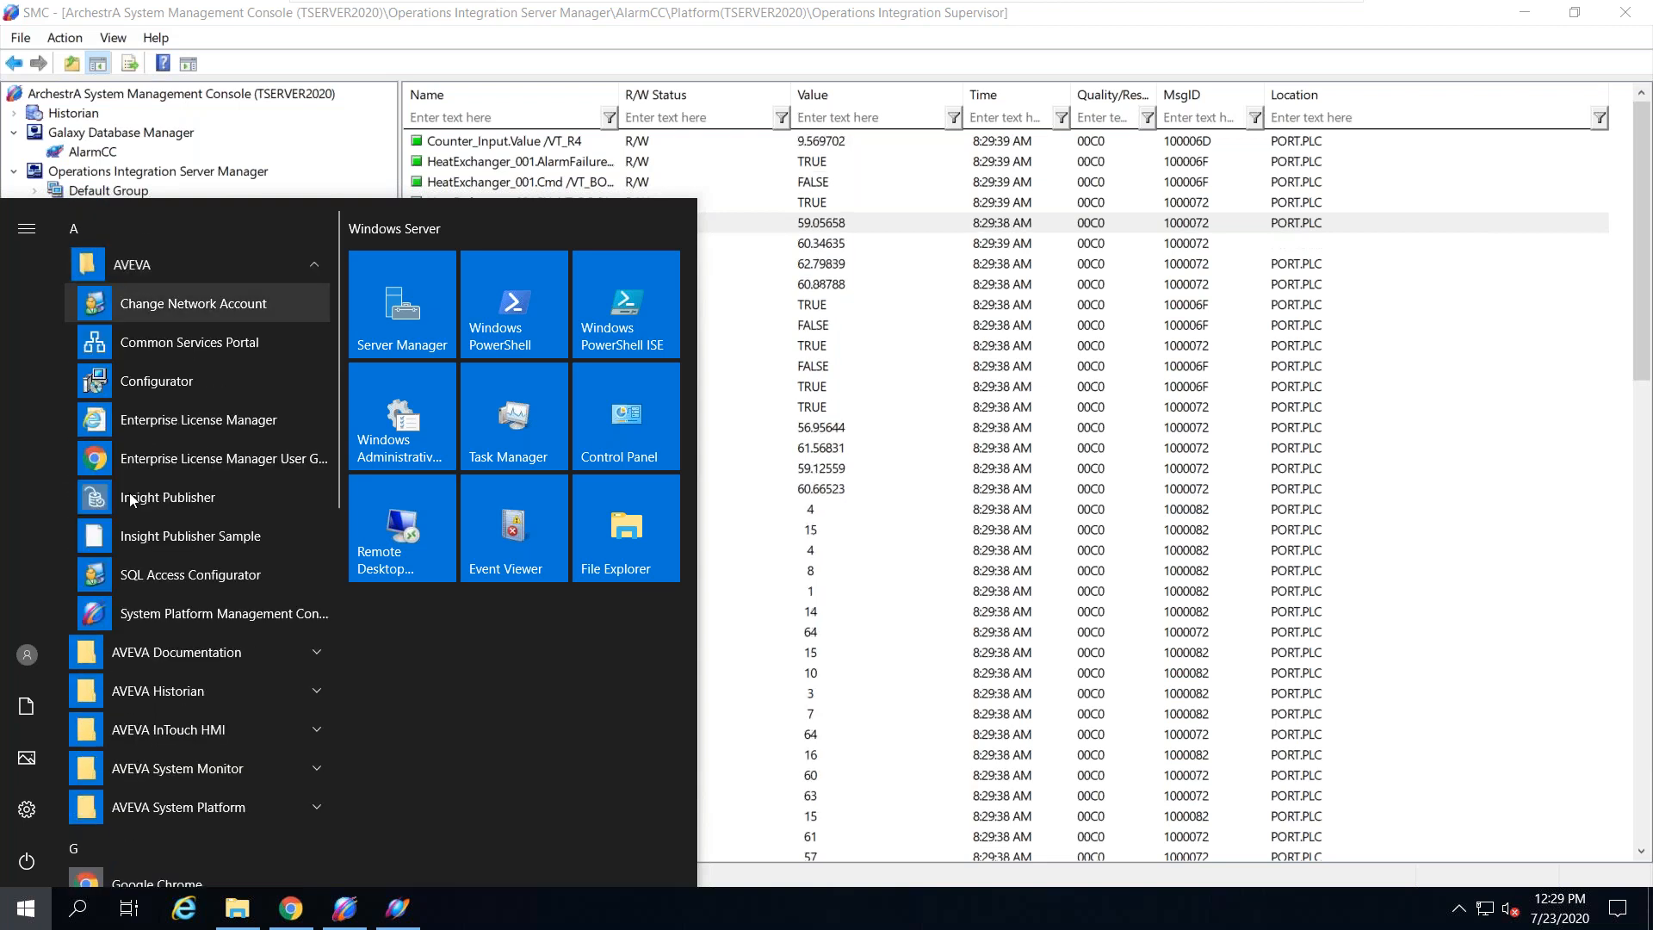
pyautogui.click(148, 615)
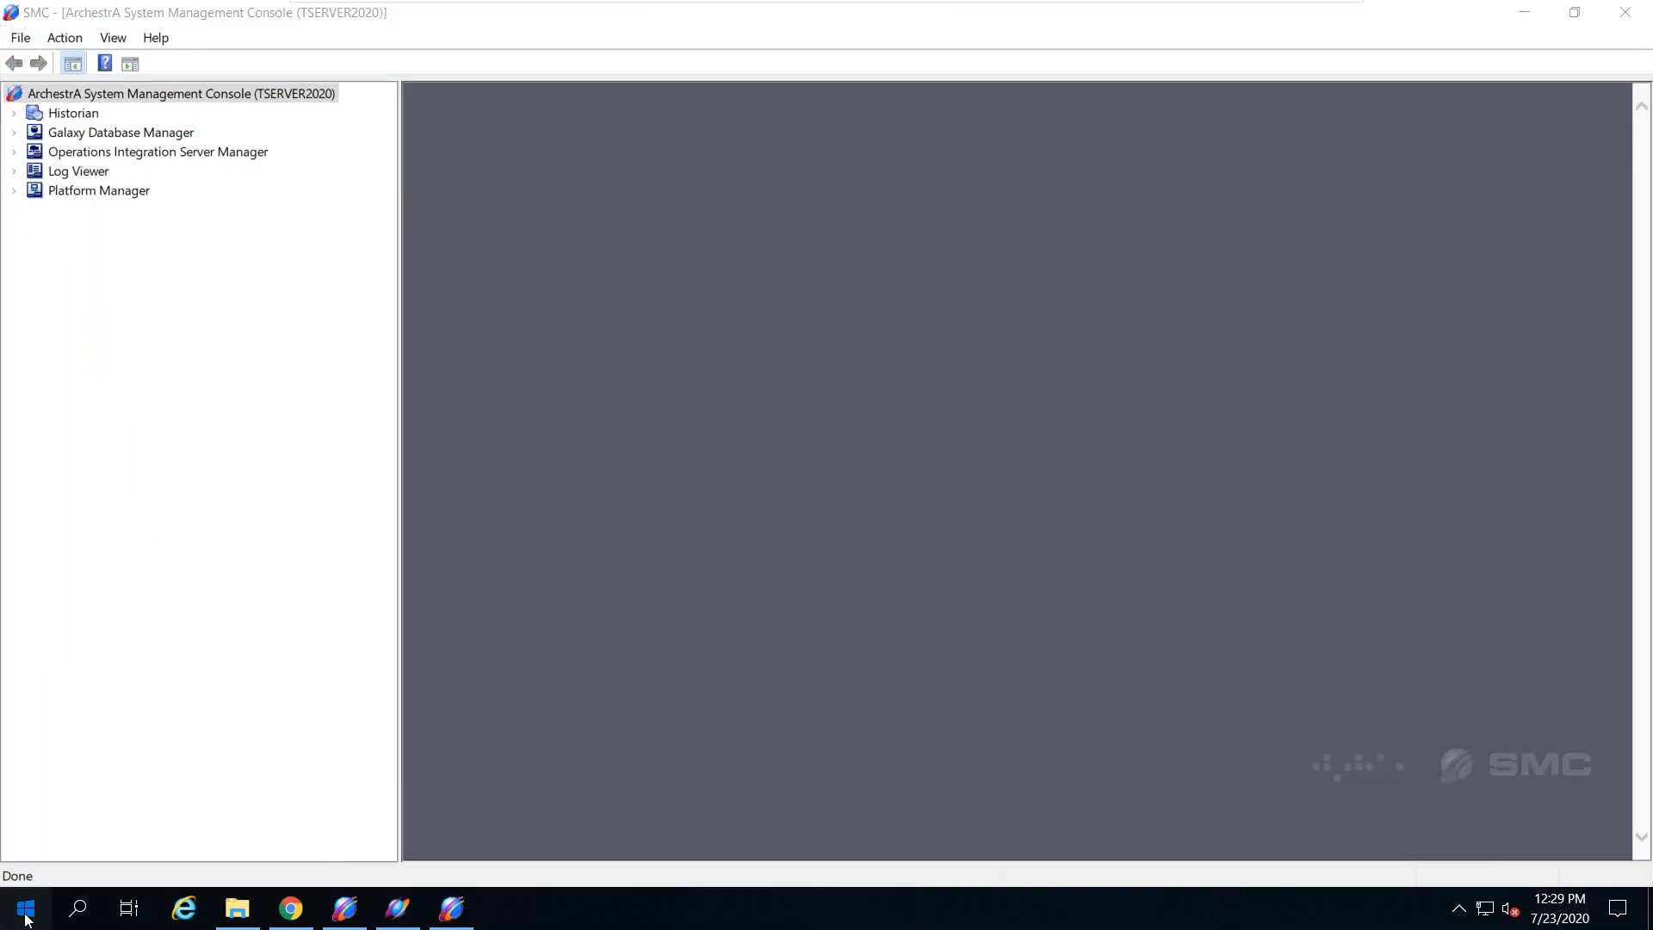
# Step: Launch the System Platform IDE and connect to the AlarmCC galaxy on node TSERVER2020
pyautogui.click(4, 920)
pyautogui.click(207, 458)
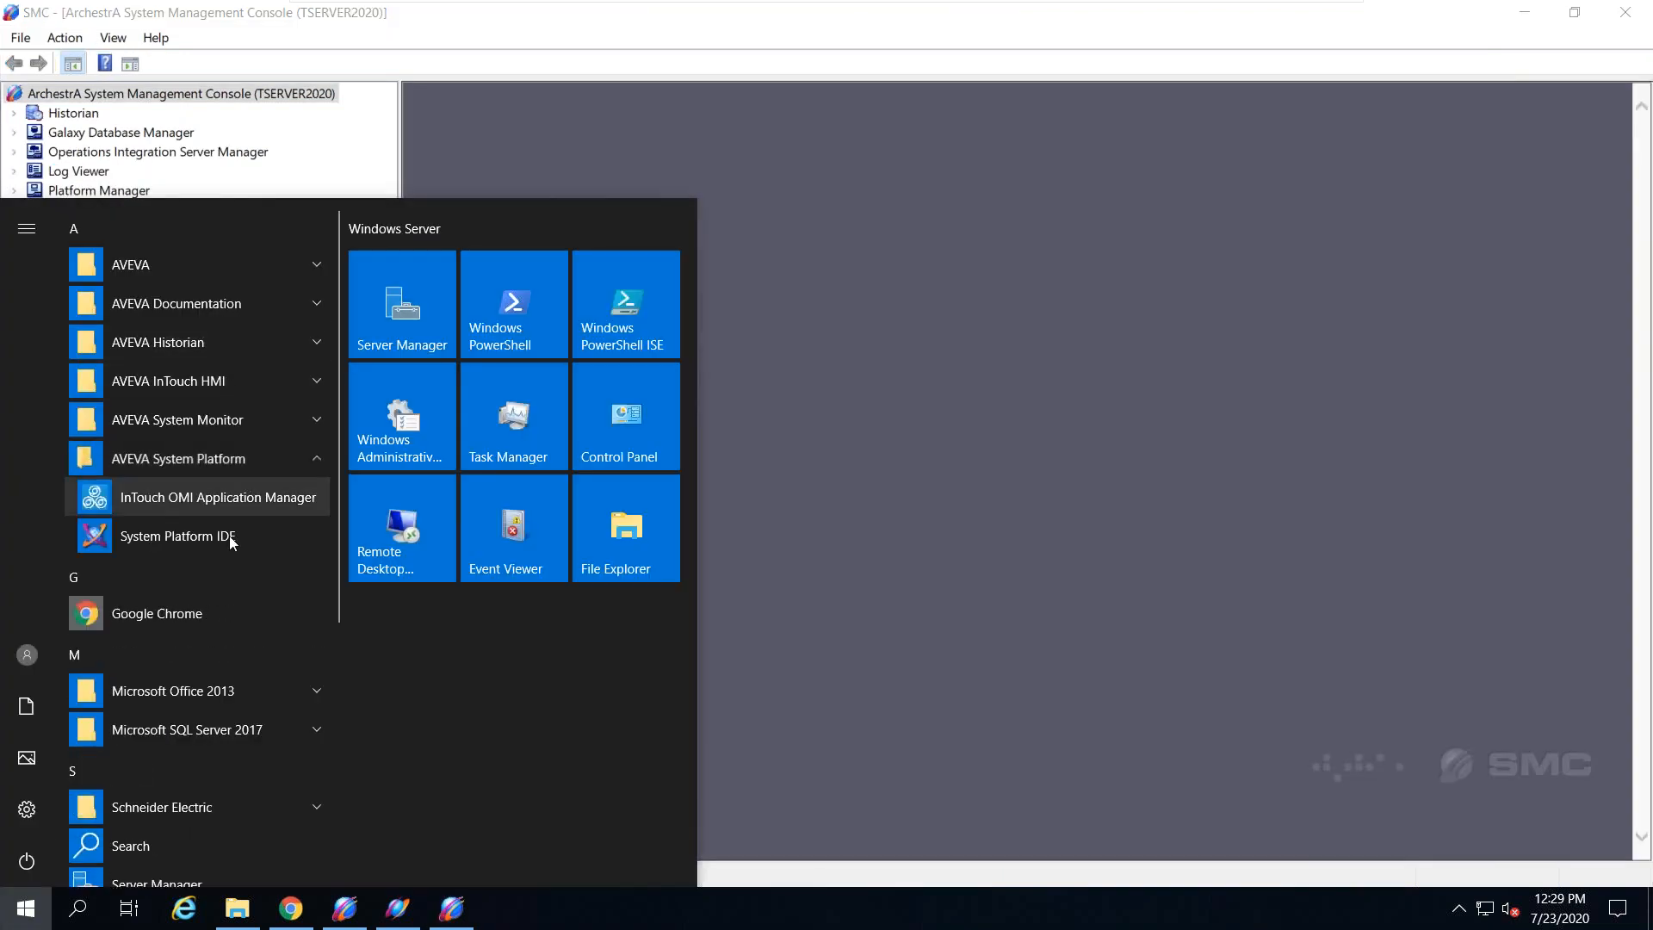
pyautogui.click(229, 535)
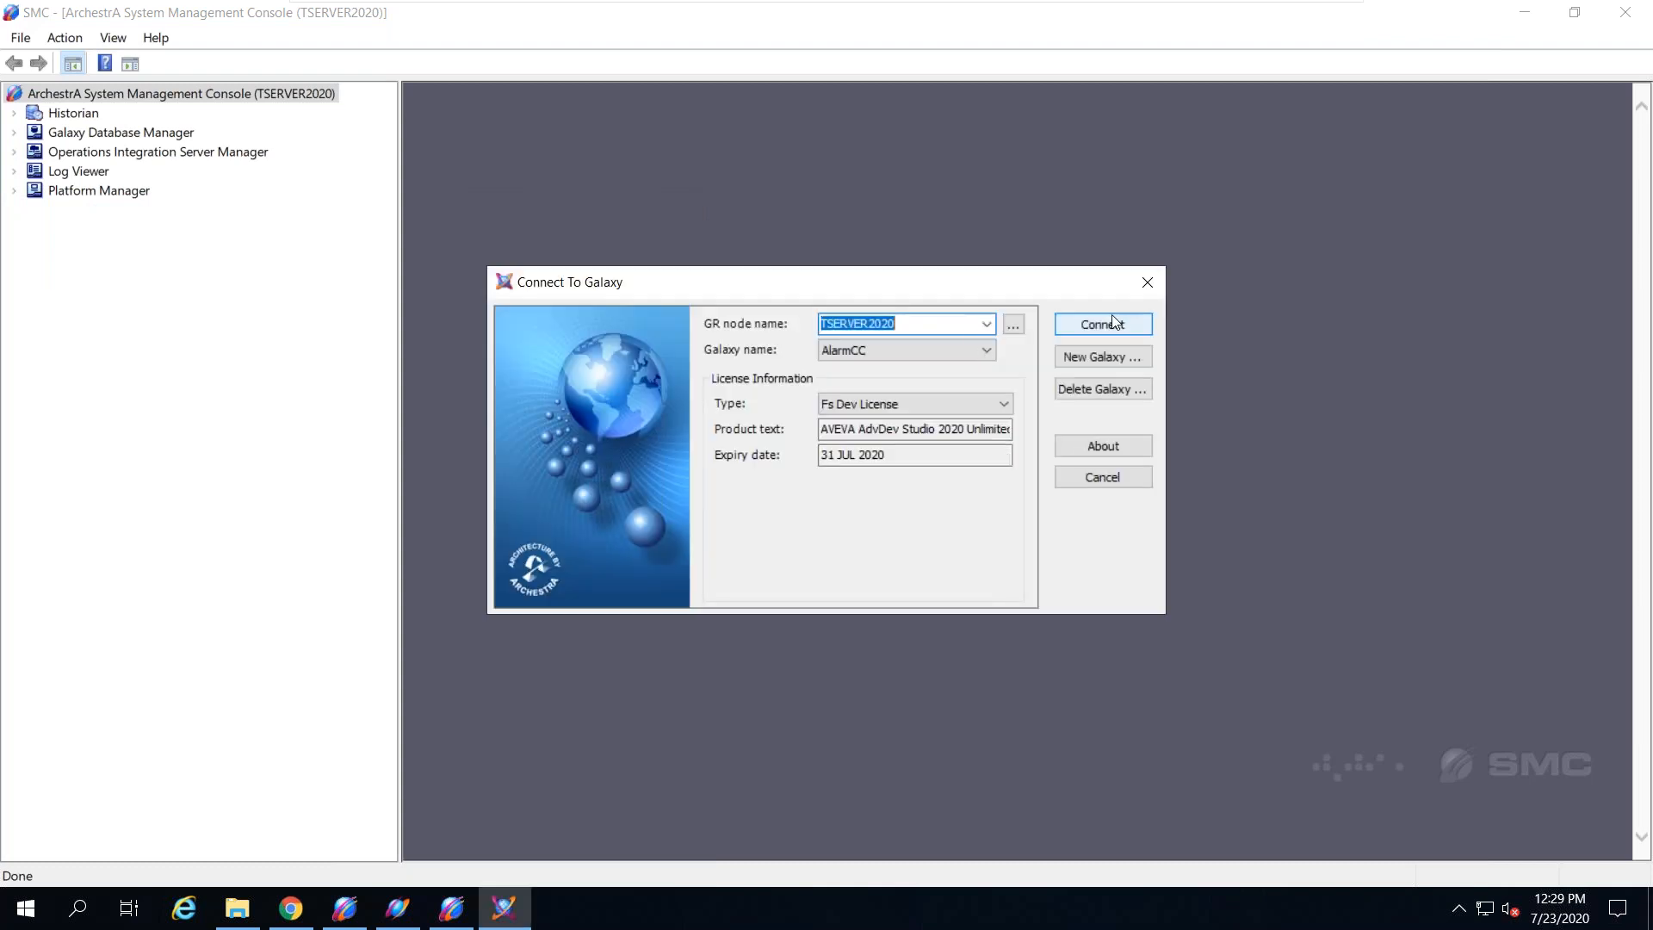
pyautogui.click(1113, 323)
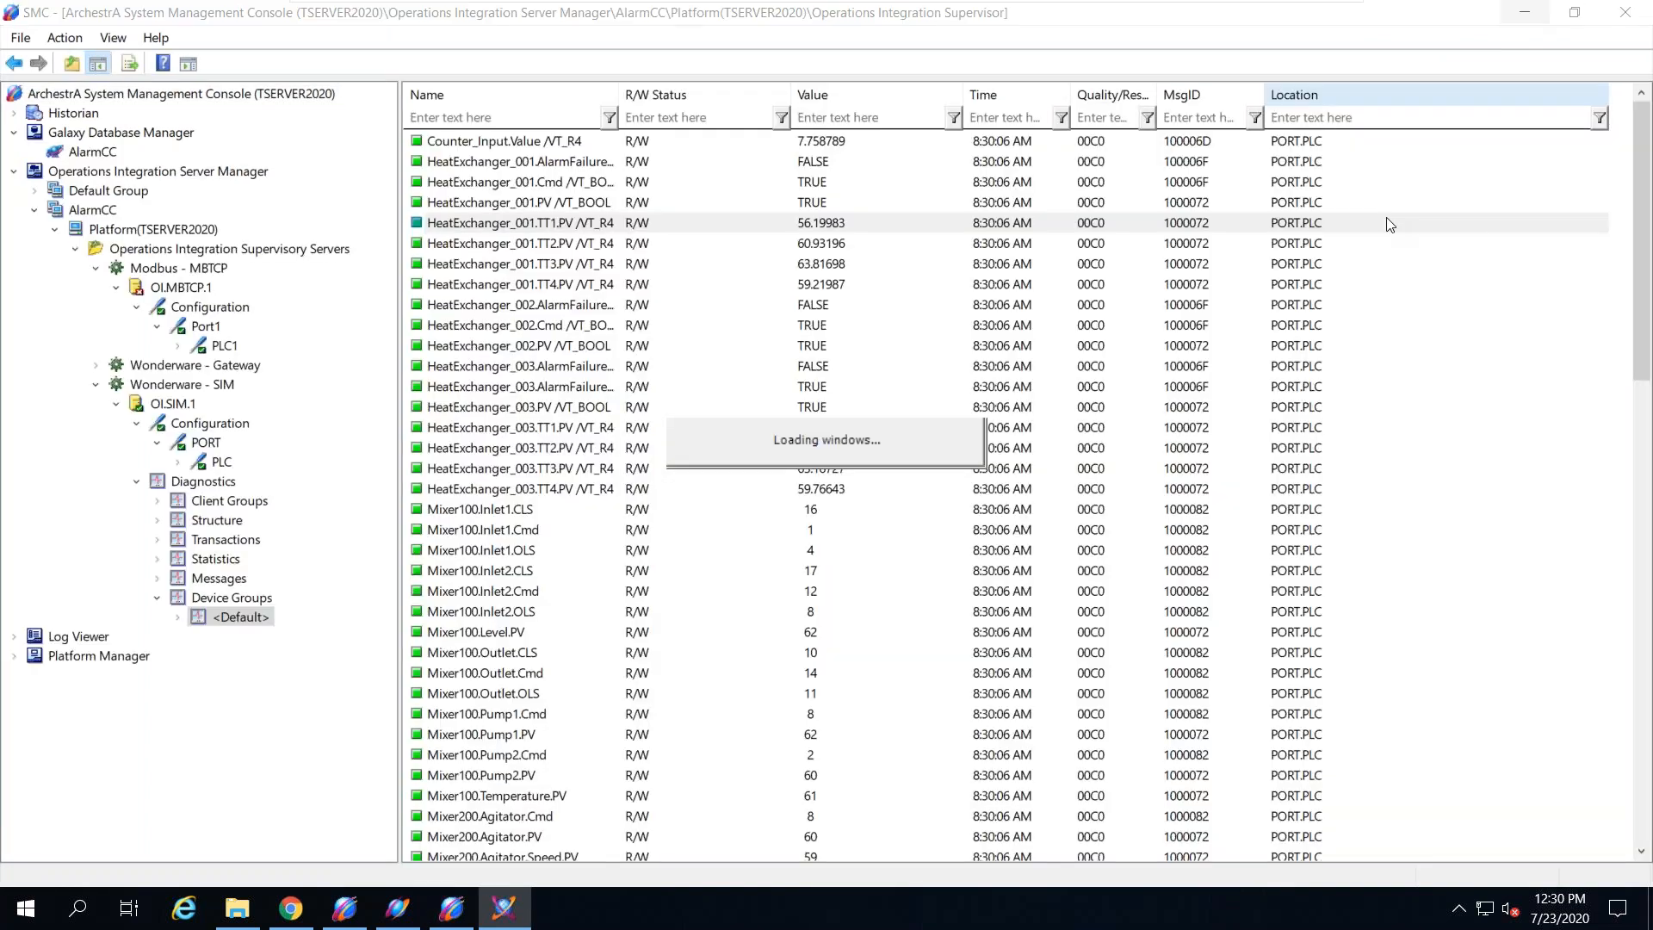
pyautogui.click(1624, 12)
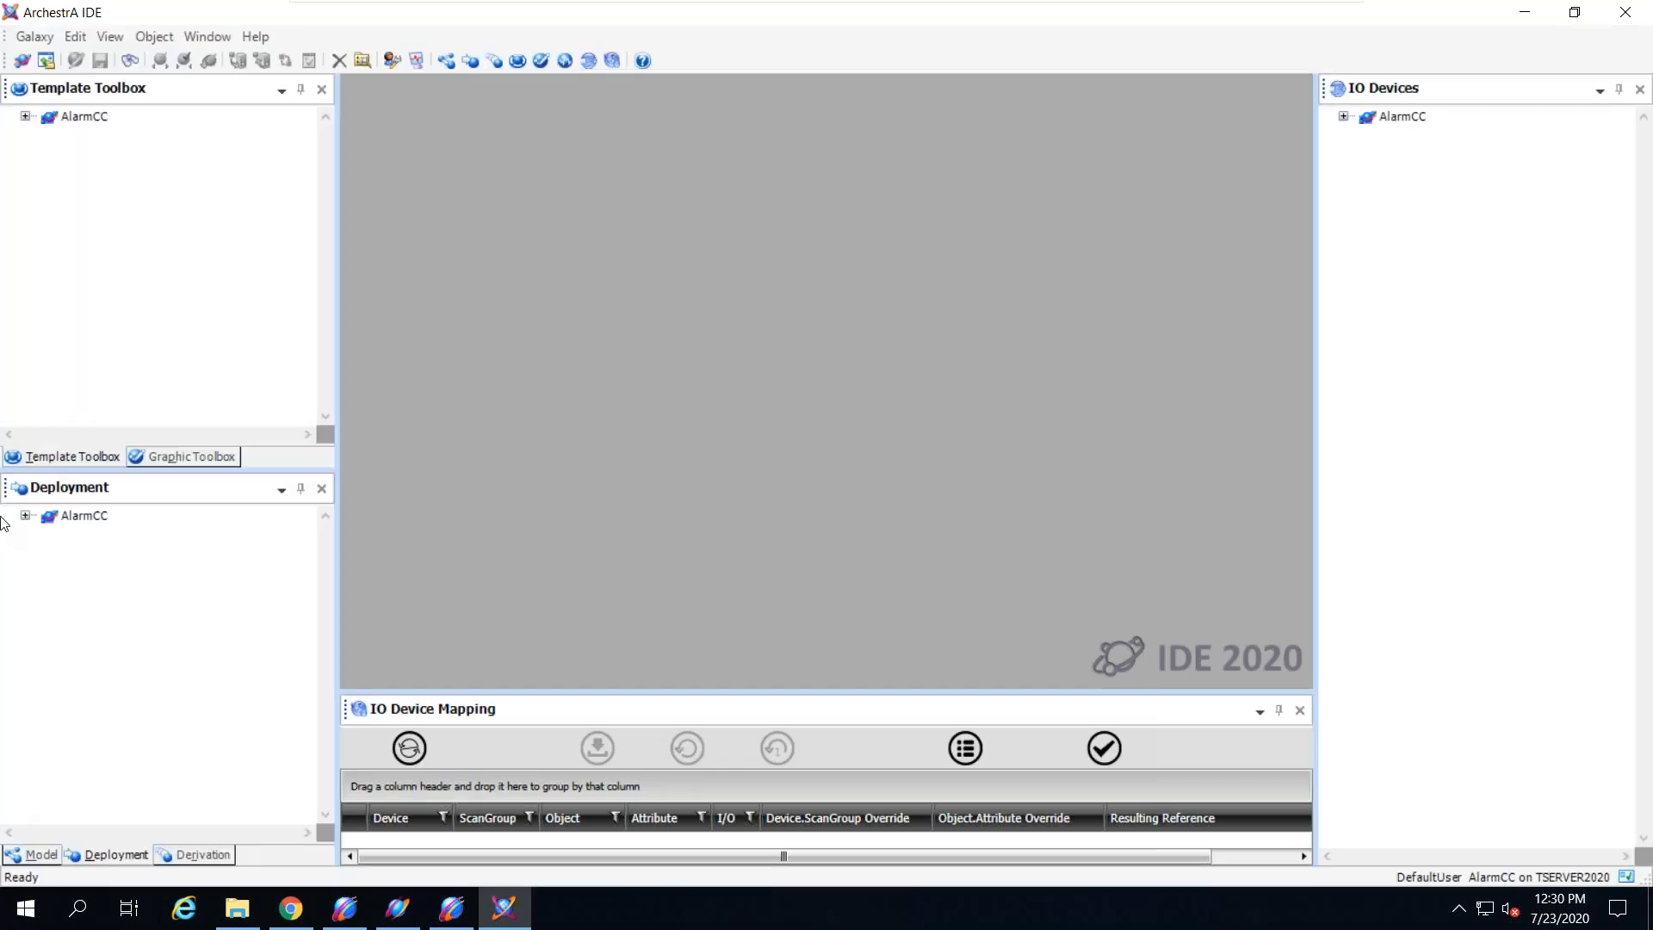
# Step: Expand the AlarmCC galaxy in the Deployment view and check the commands available for Platform2
pyautogui.click(26, 516)
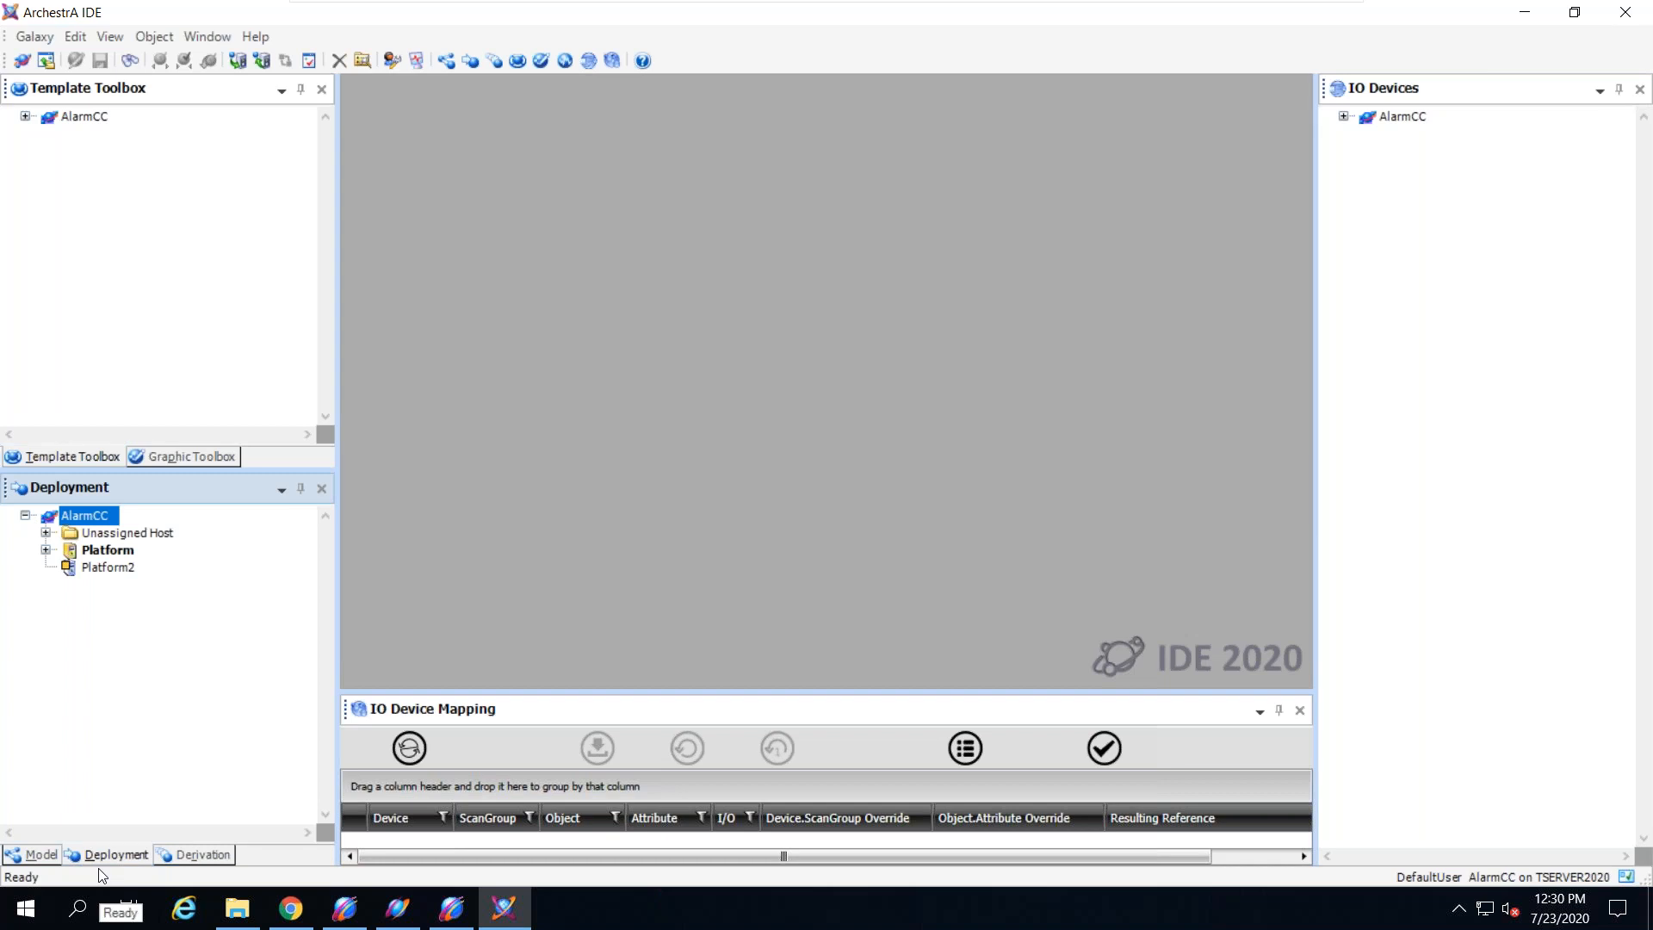
pyautogui.click(91, 568)
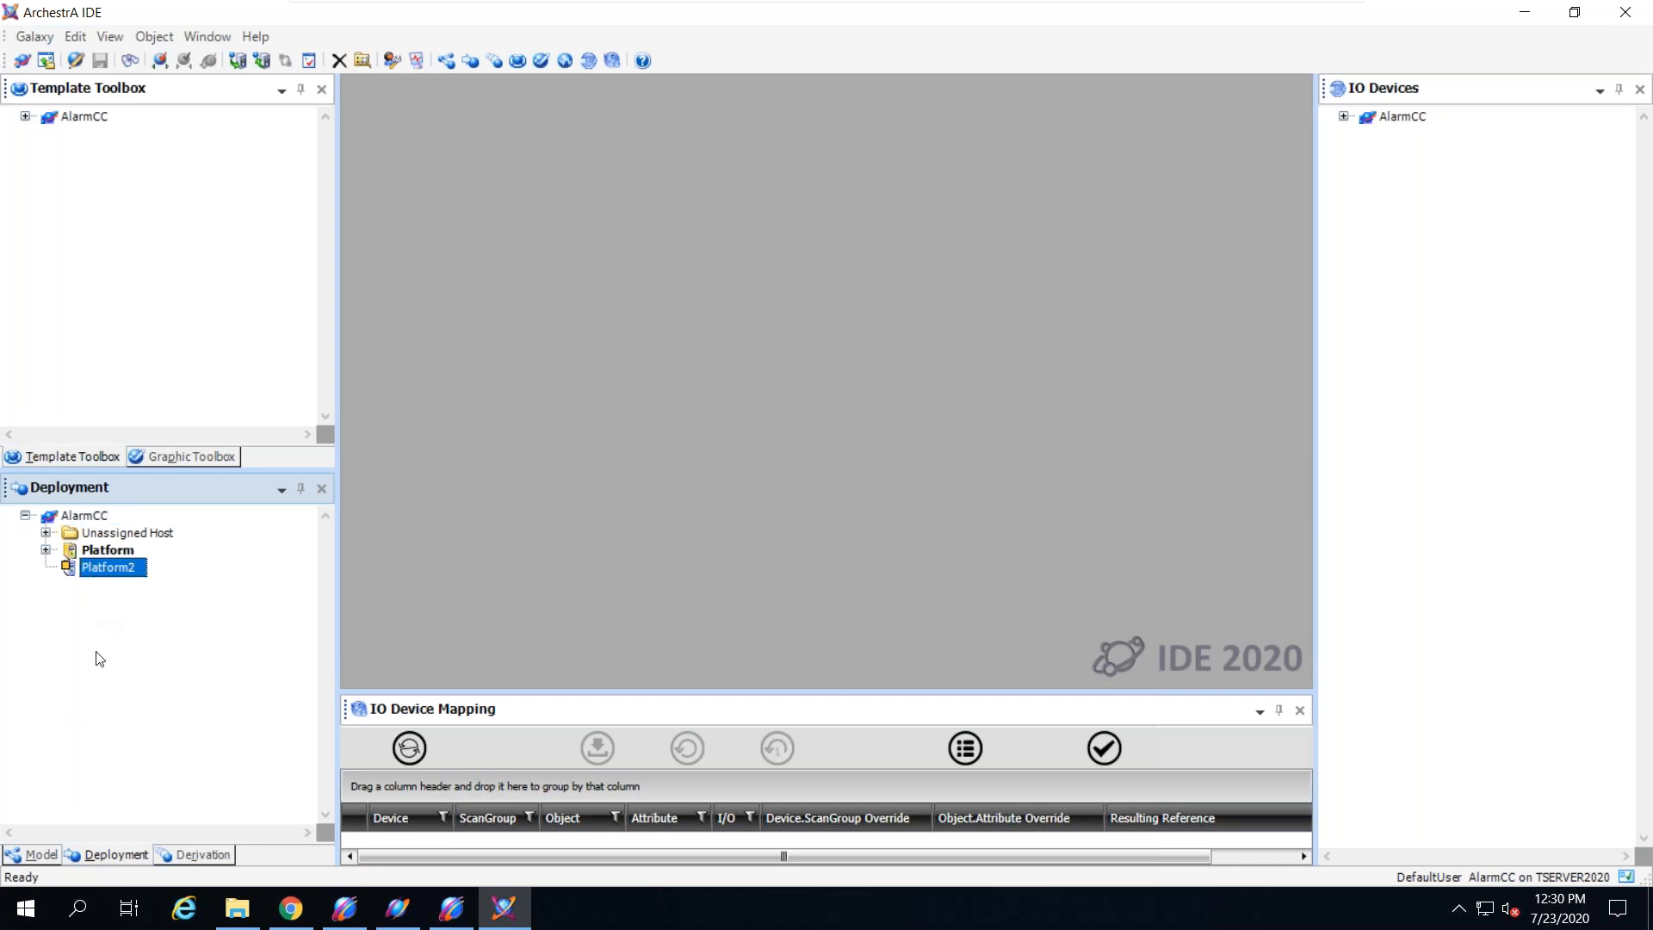
pyautogui.rightClick(166, 691)
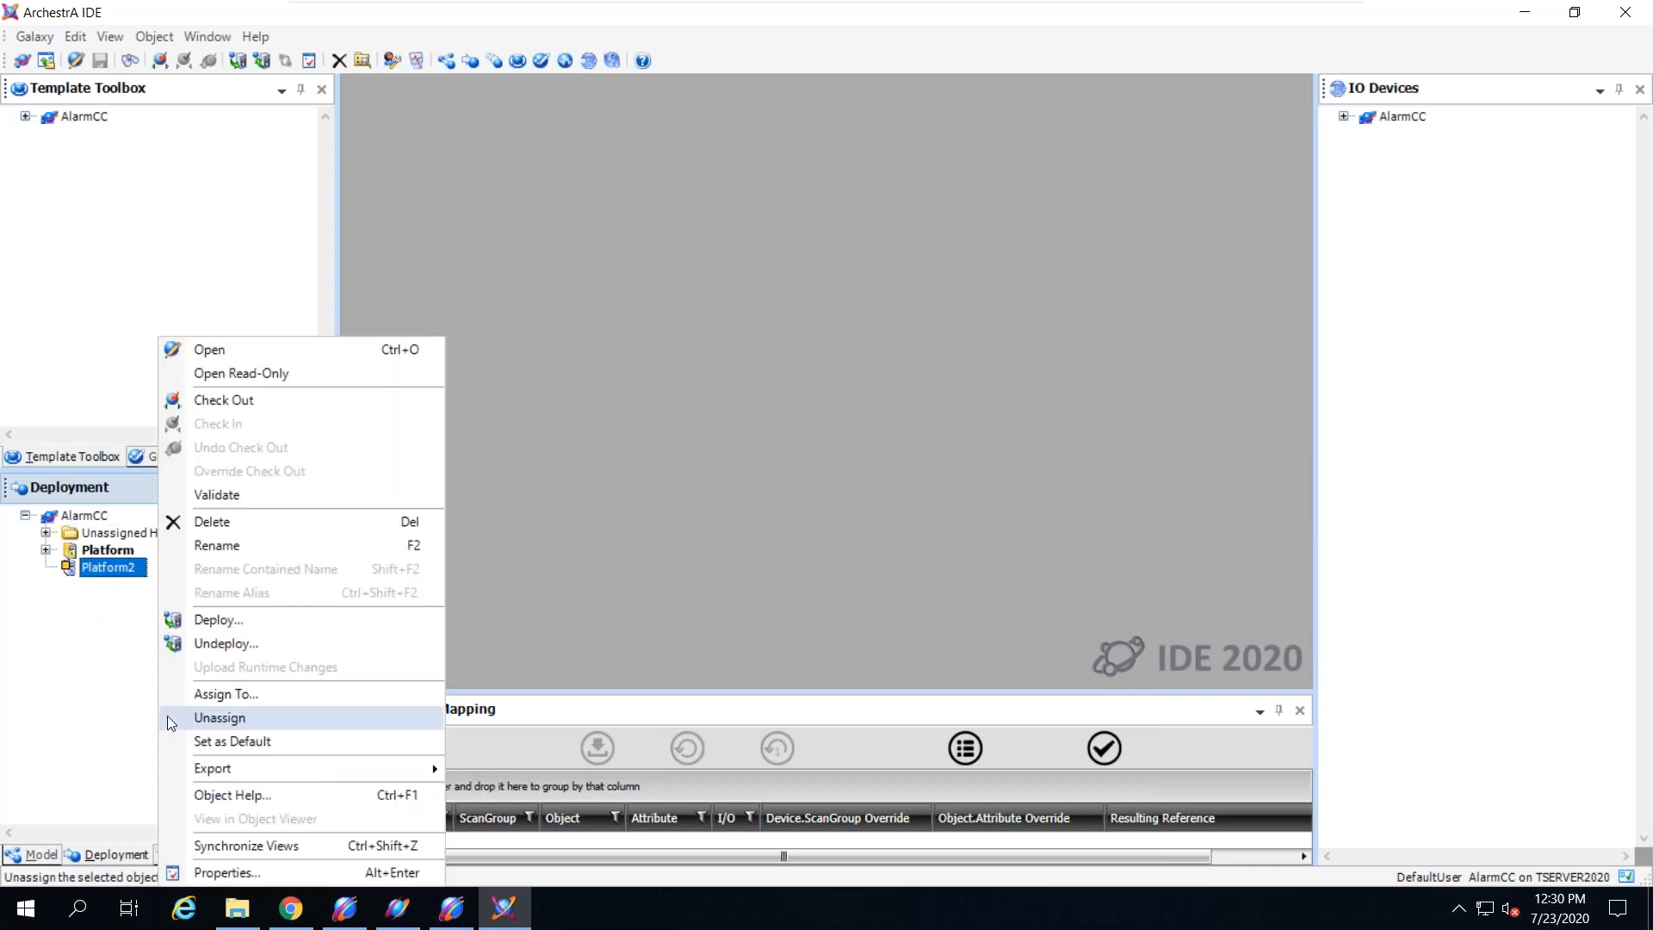
pyautogui.click(1, 620)
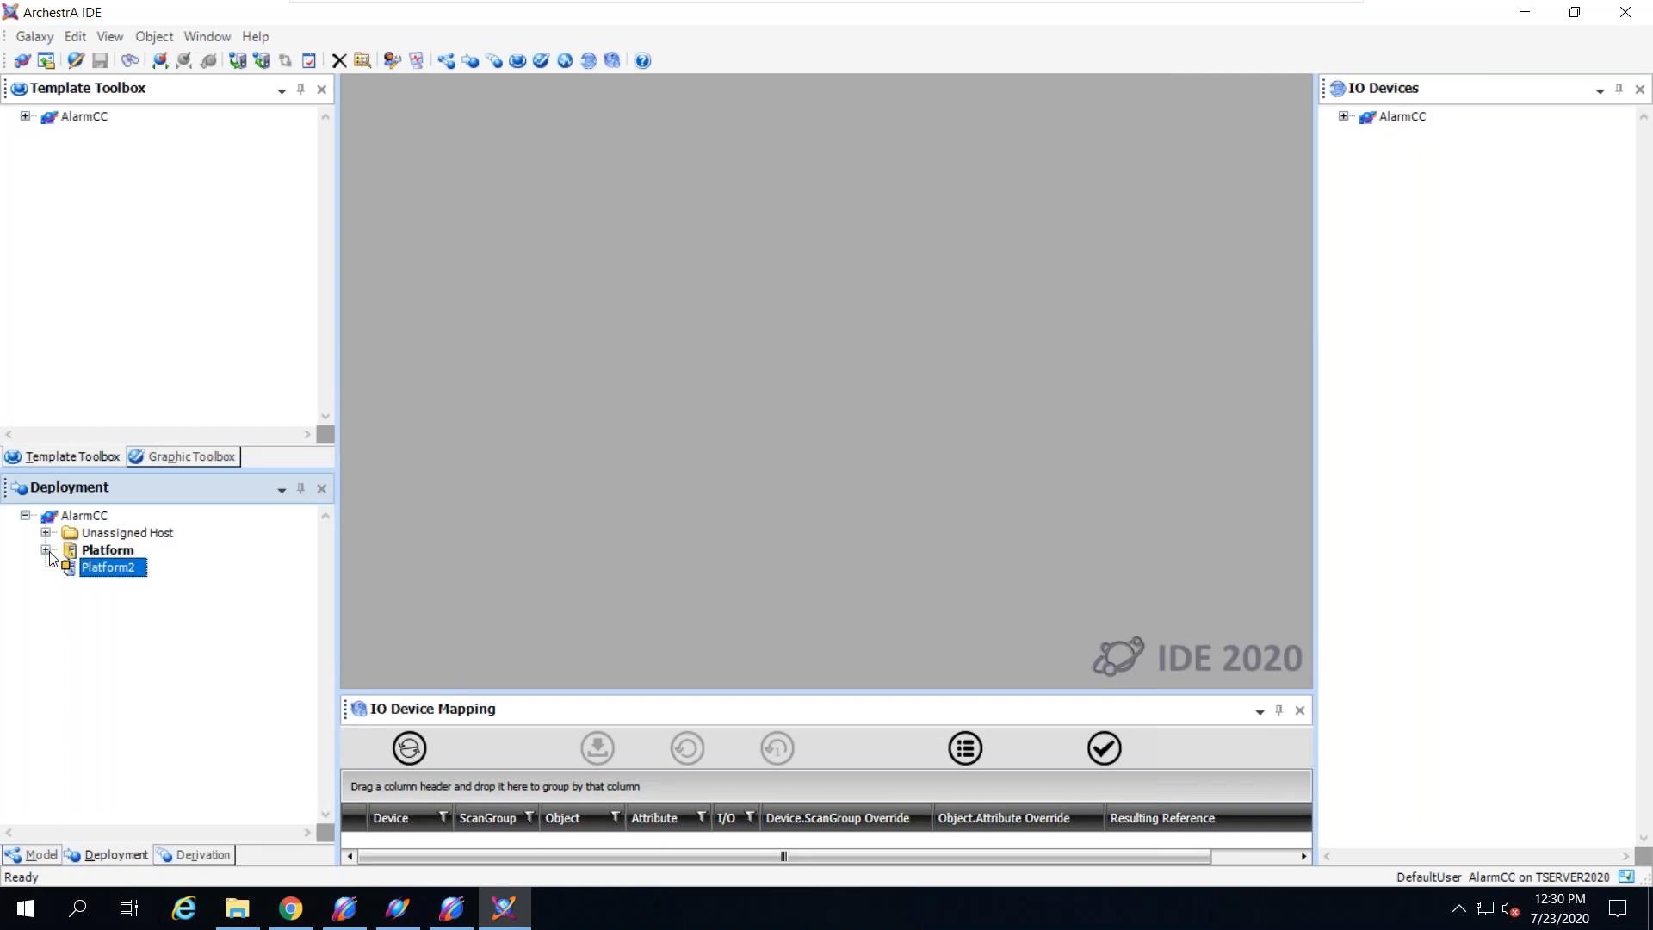
# Step: Expand Platform and review its deploy options with Cascade Deploy turned off, leaving without deploying
pyautogui.click(47, 550)
pyautogui.rightClick(103, 550)
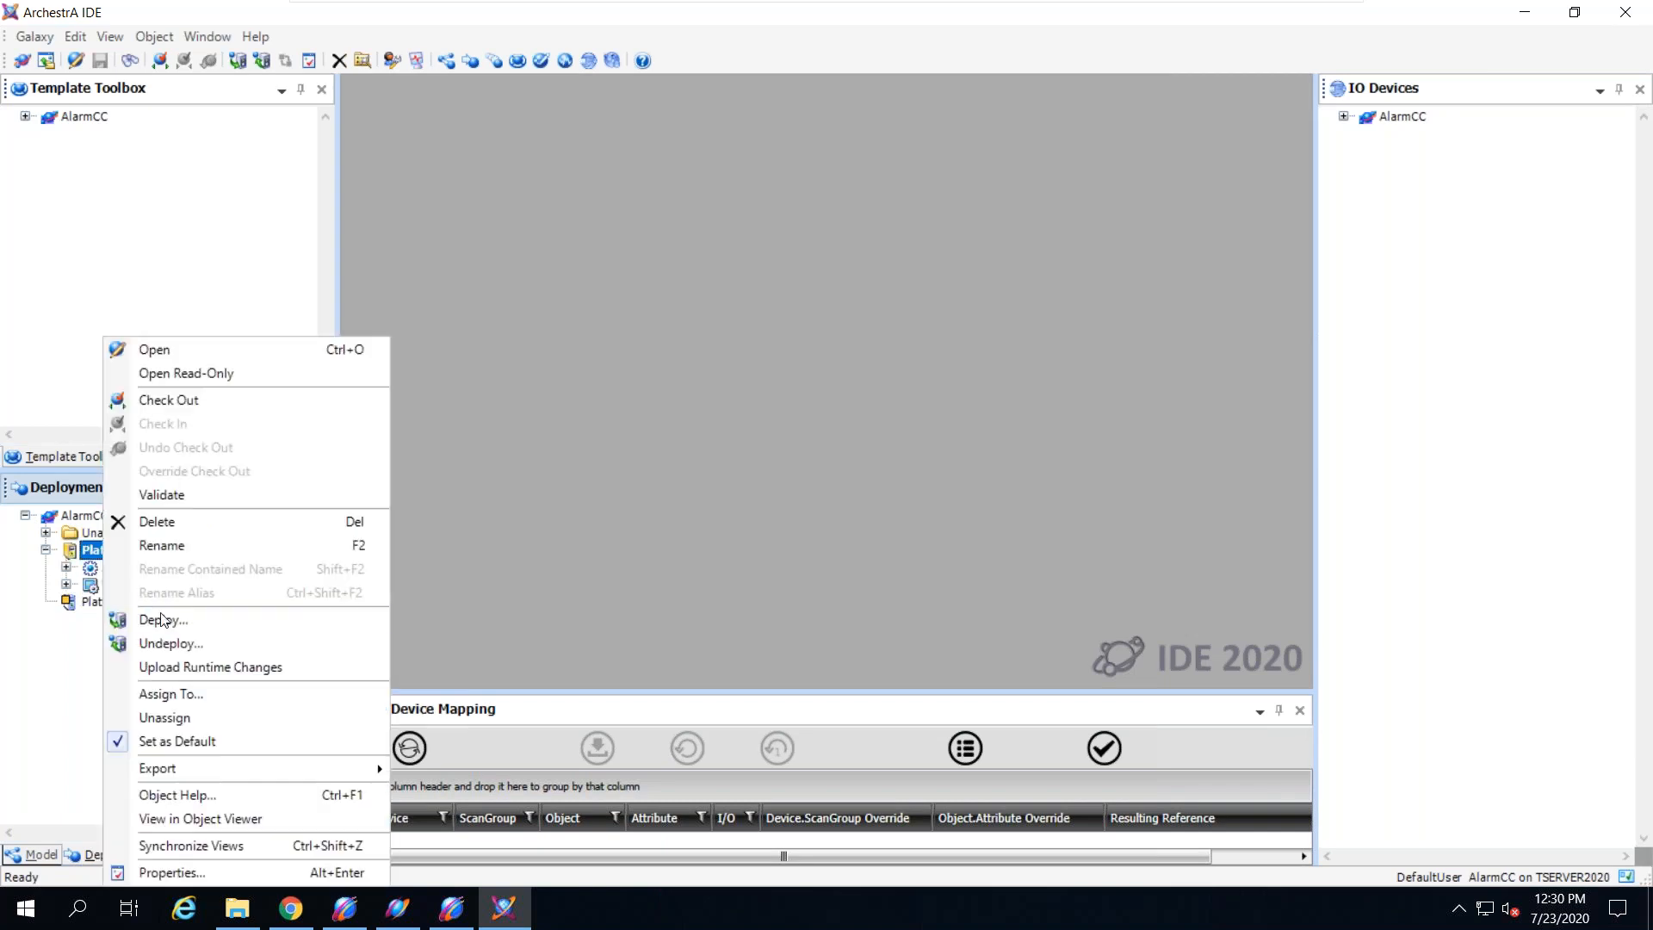
pyautogui.click(163, 620)
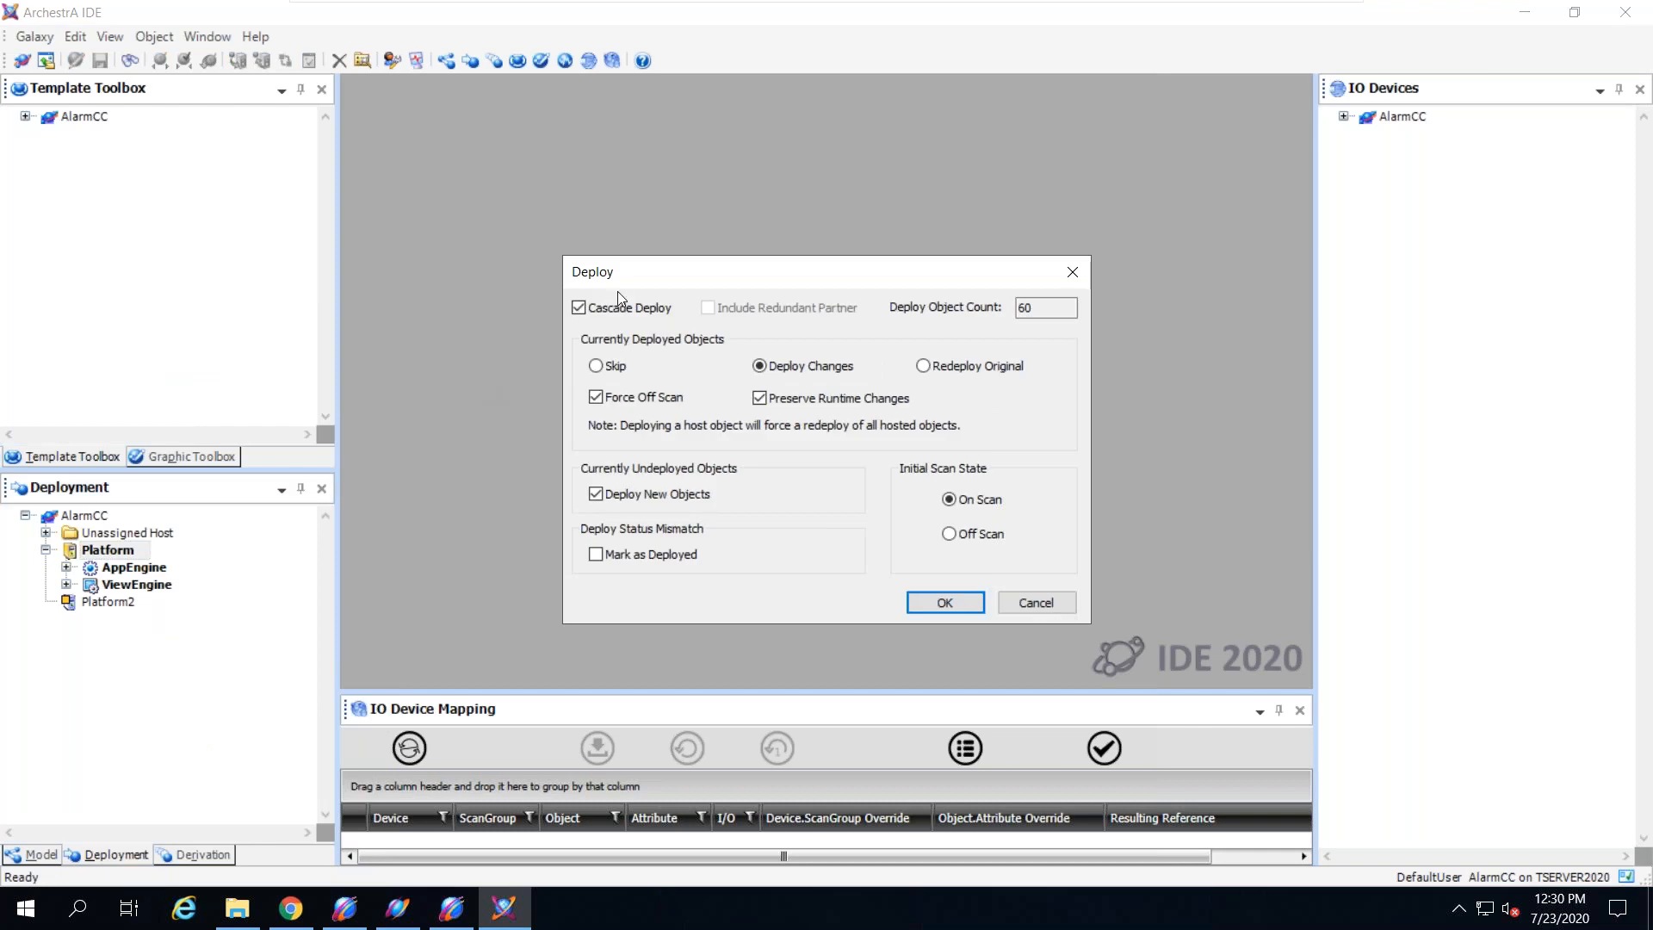
pyautogui.click(653, 310)
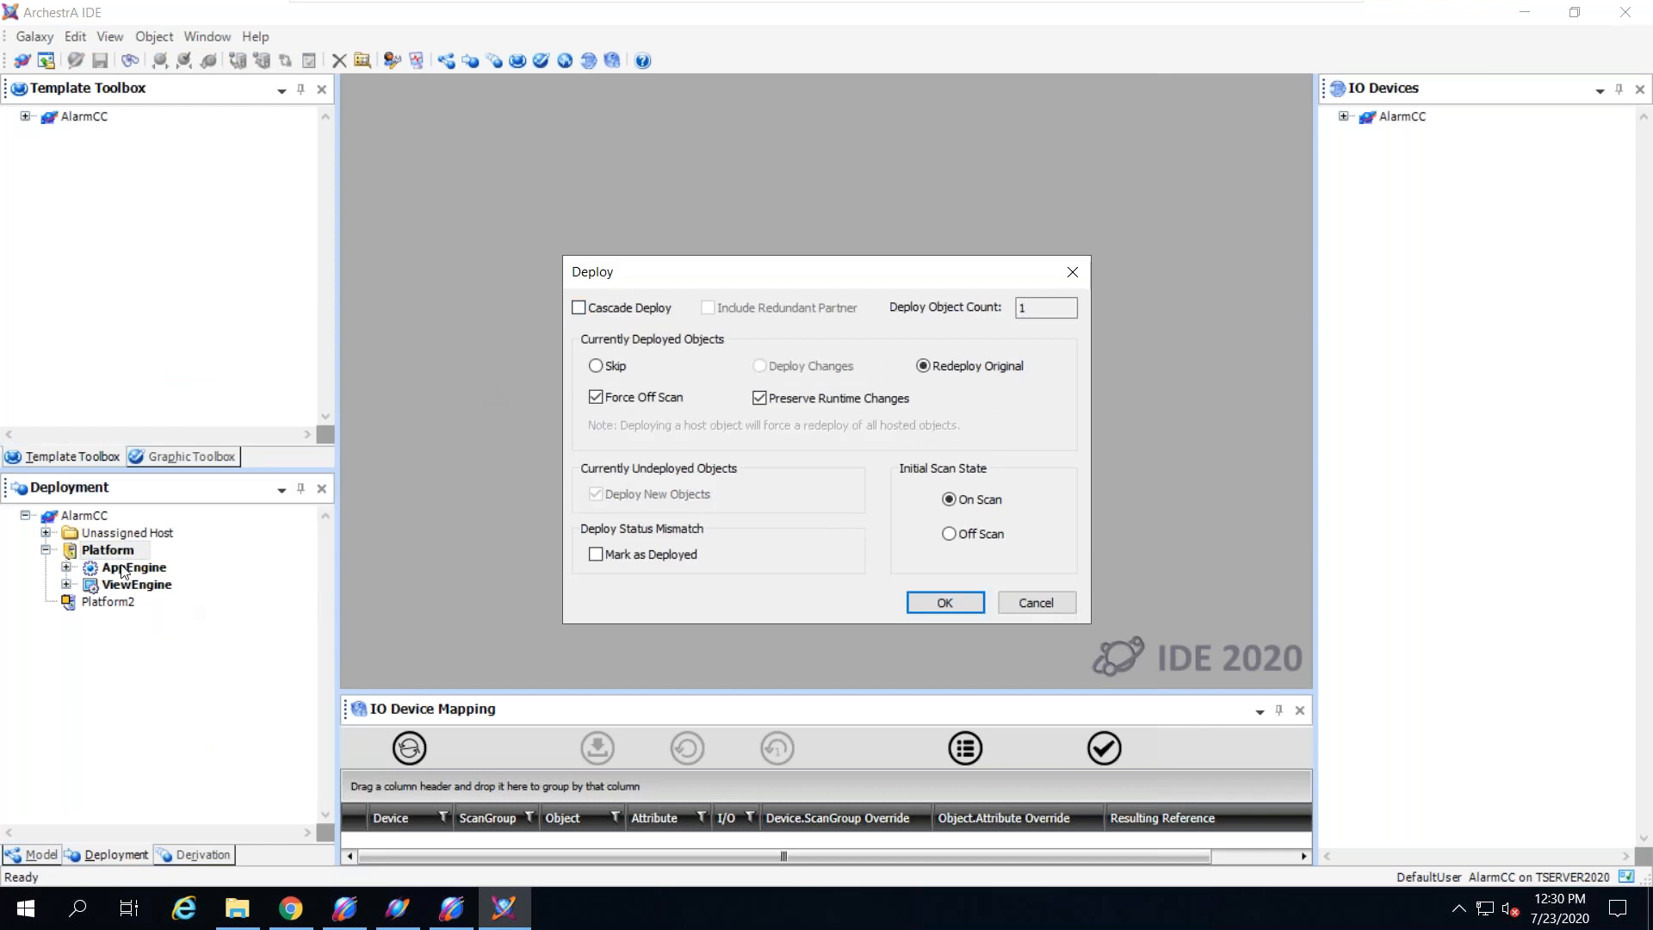
pyautogui.click(1036, 602)
# Step: Expand AppEngine under Platform and select PackagingArea among the objects it hosts
pyautogui.rightClick(145, 564)
pyautogui.press('Escape')
pyautogui.click(111, 572)
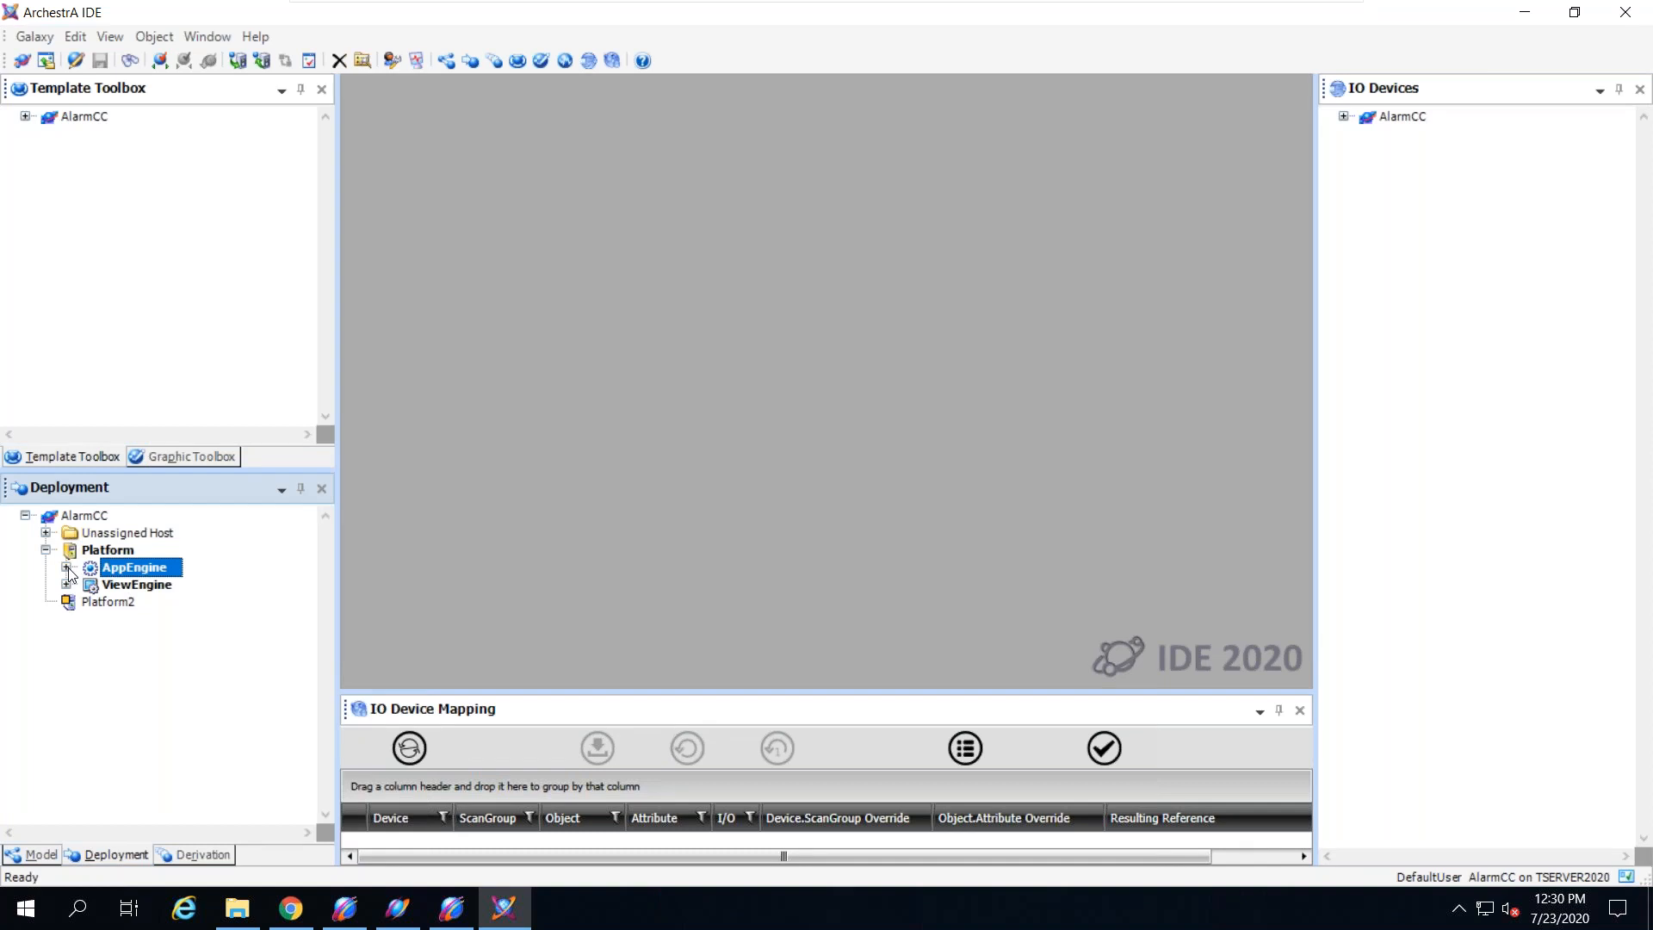
pyautogui.click(67, 568)
pyautogui.click(141, 601)
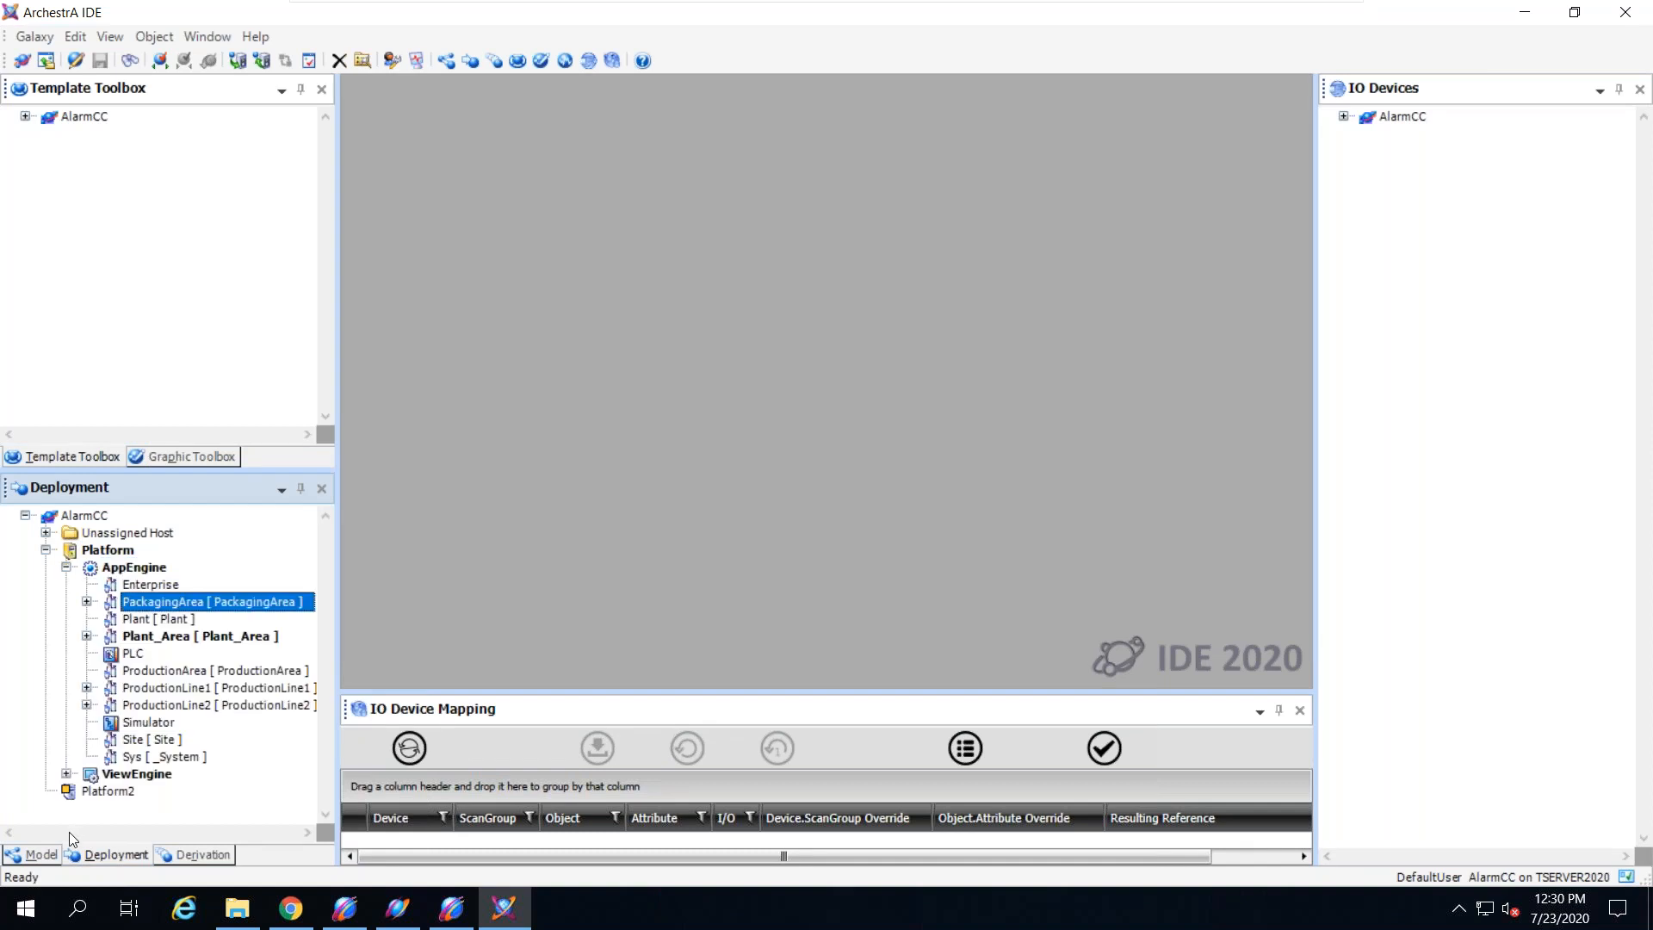
# Step: Try to deploy Platform2 with Preserve Runtime Changes enabled and the initial scan state set to On Scan
pyautogui.click(121, 796)
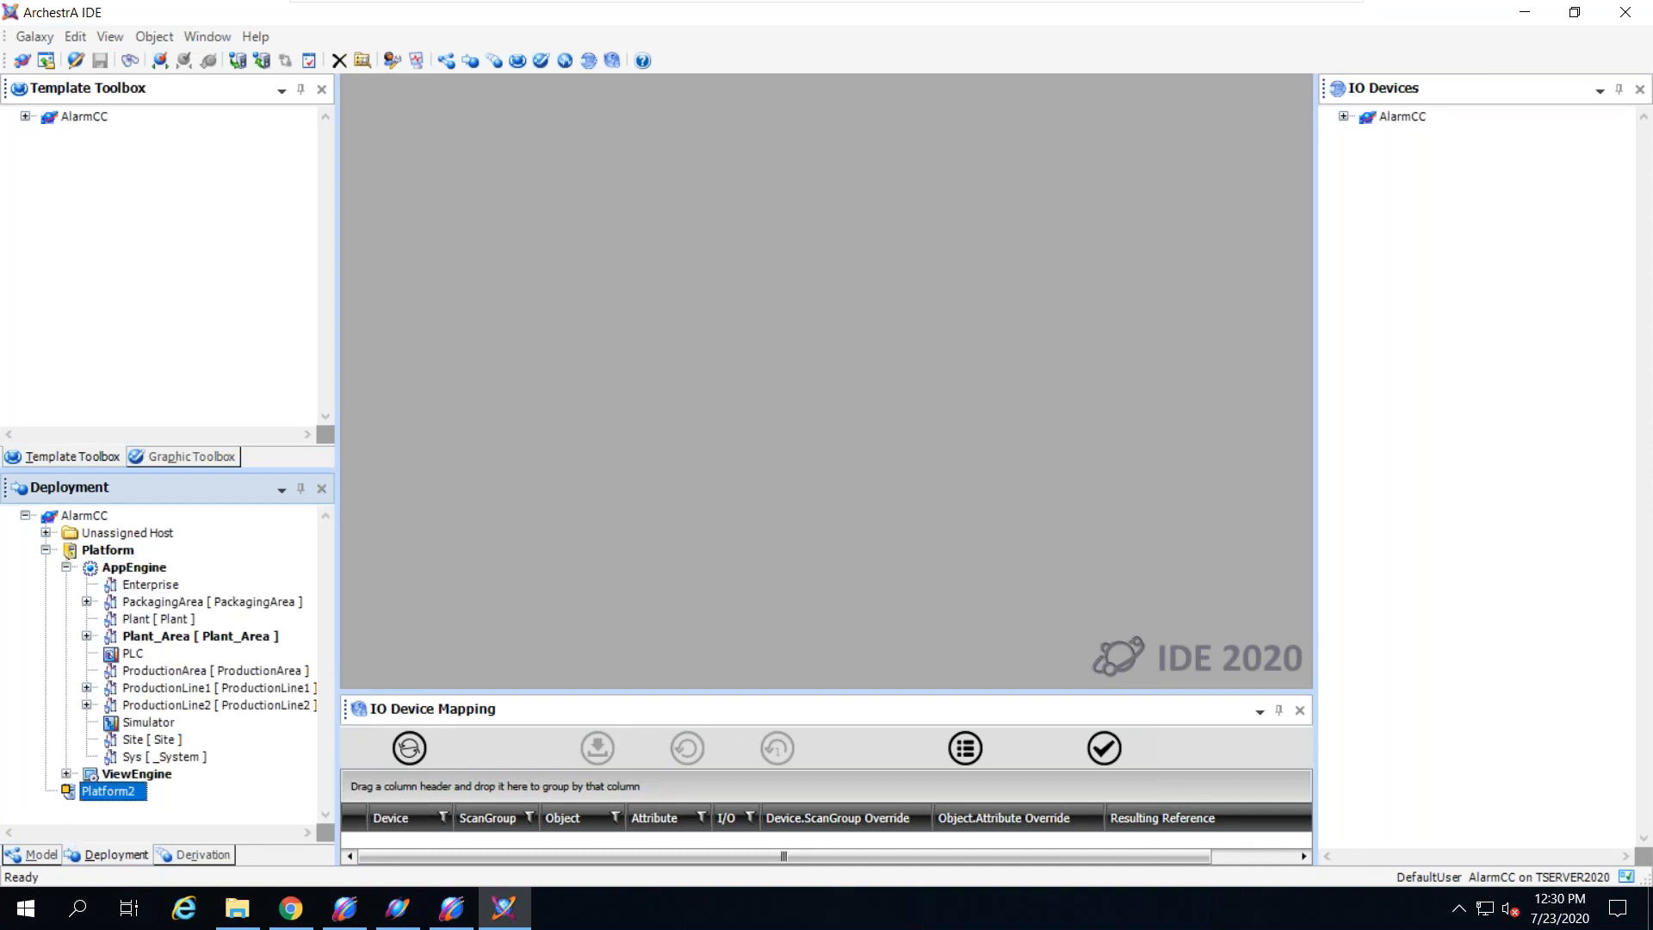
pyautogui.rightClick(120, 794)
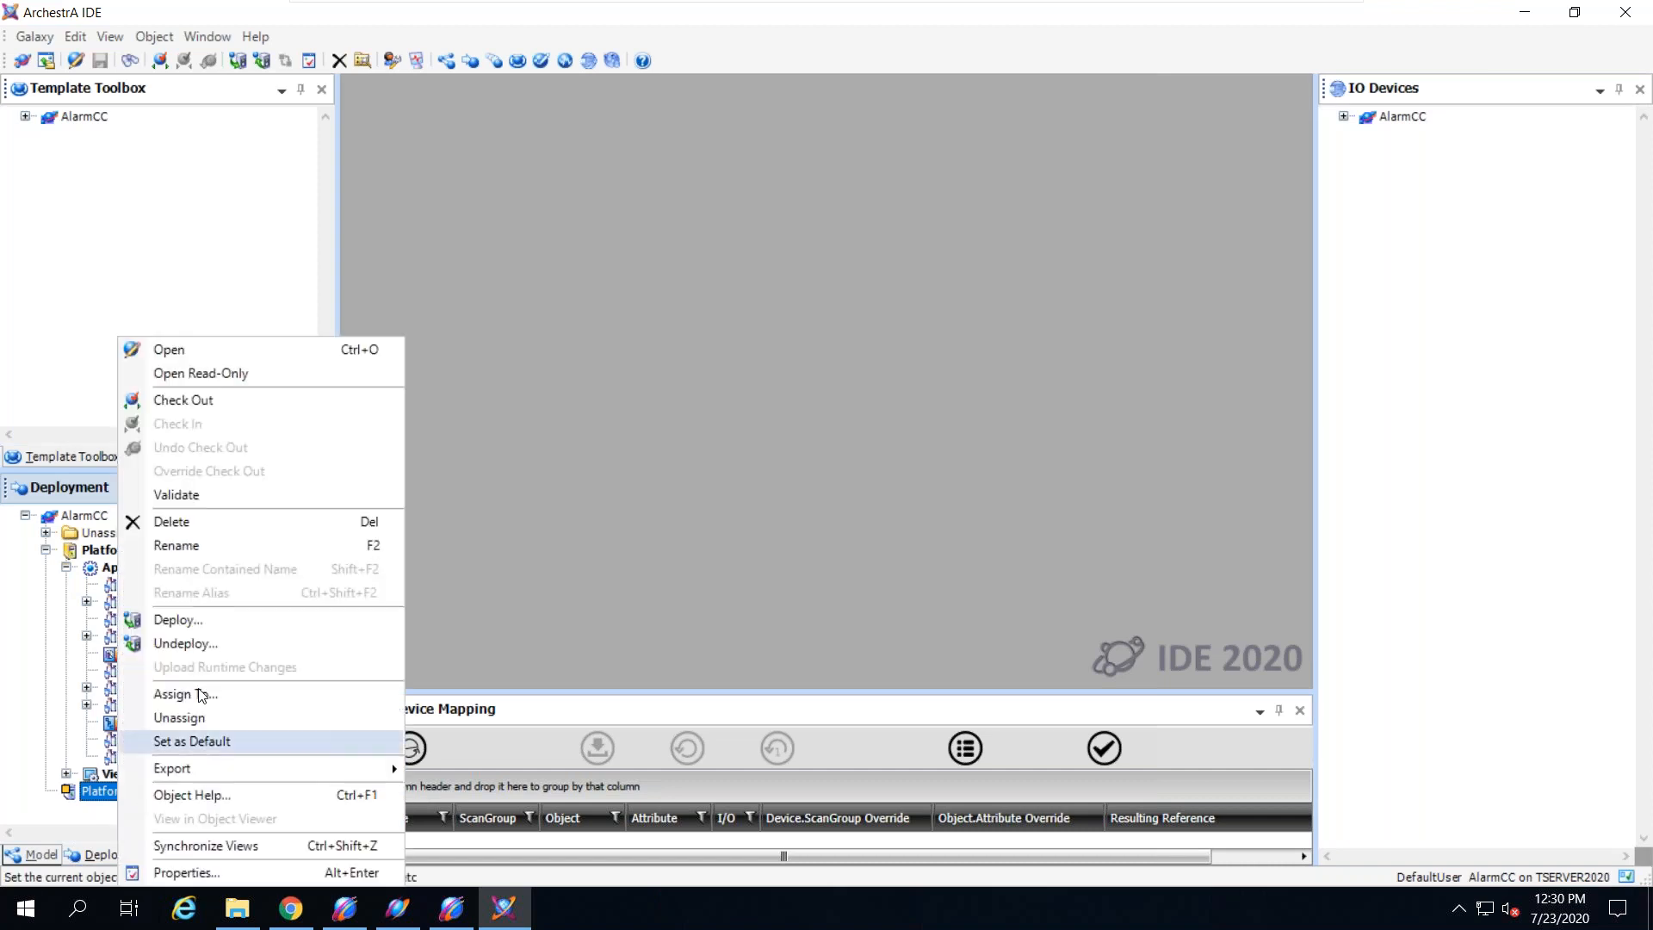
pyautogui.click(203, 620)
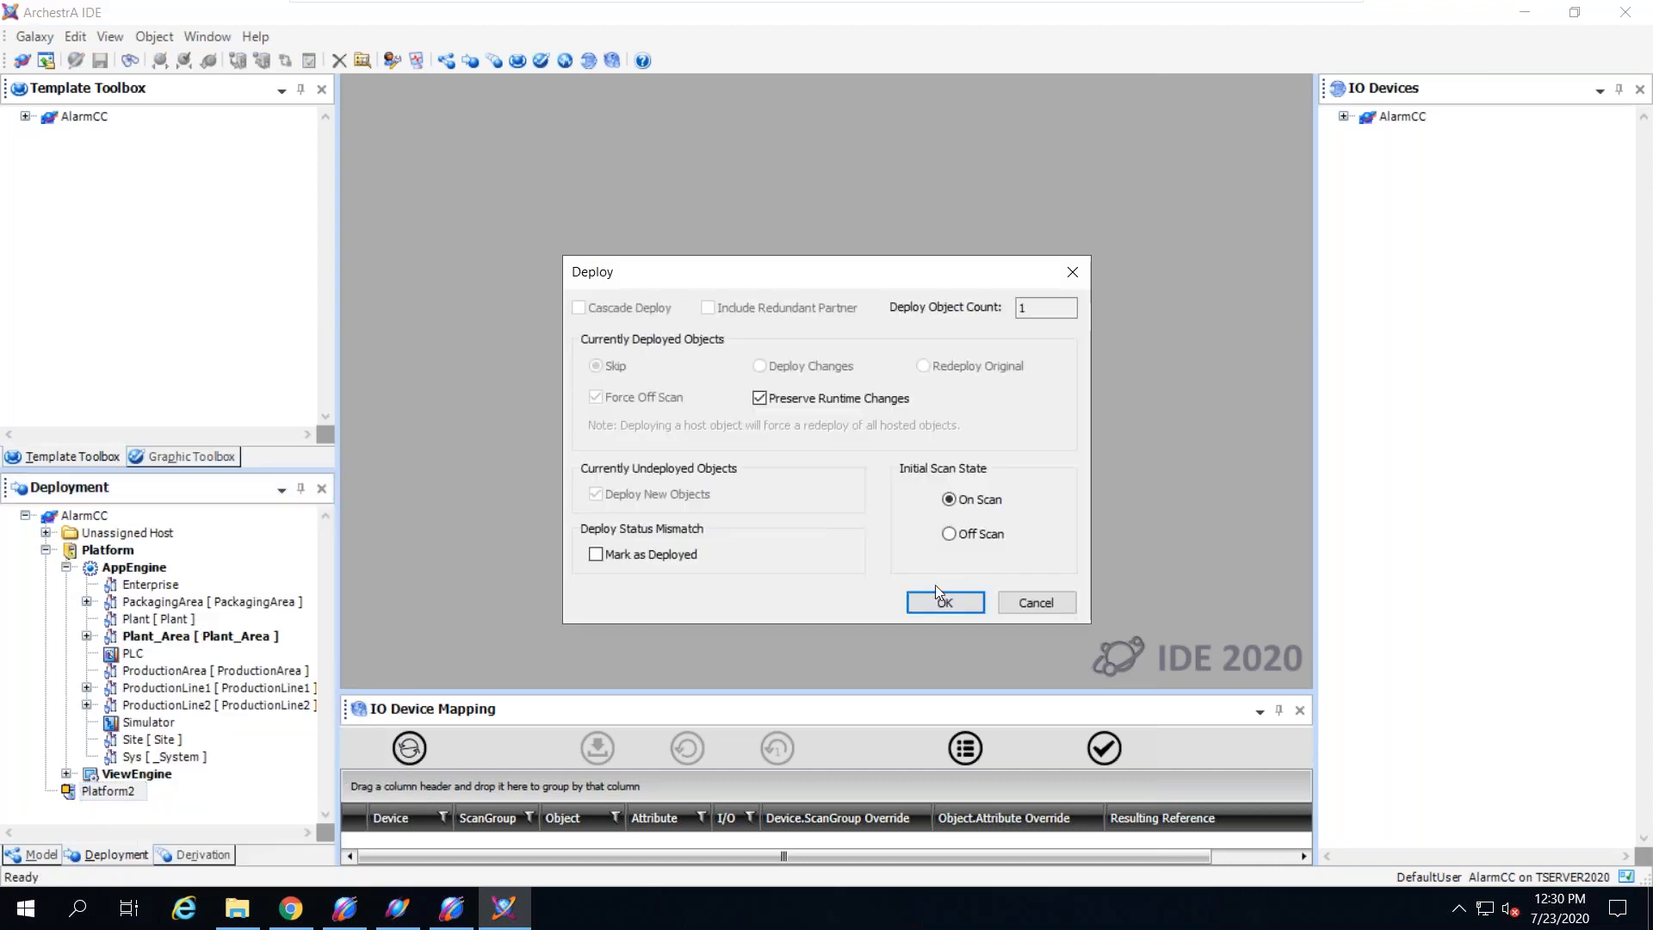
pyautogui.click(935, 593)
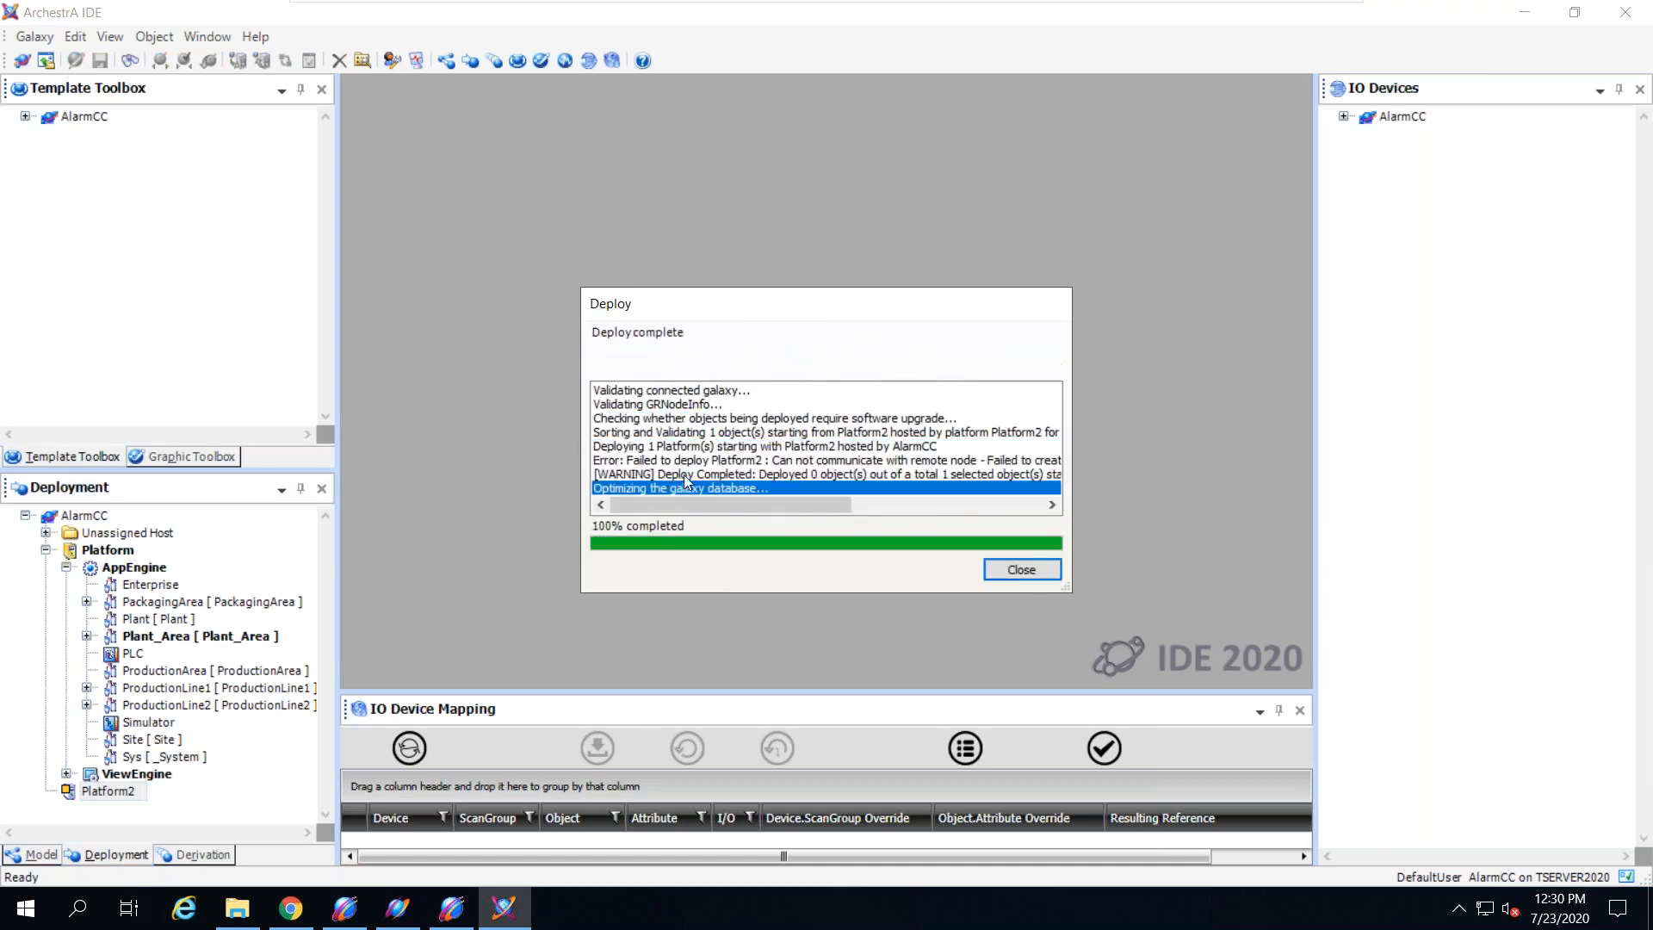
# Step: Read the full error and warning lines in the Platform2 deployment log, including their cut-off ends, and close the log
pyautogui.click(684, 473)
pyautogui.moveTo(689, 508); pyautogui.dragTo(838, 502)
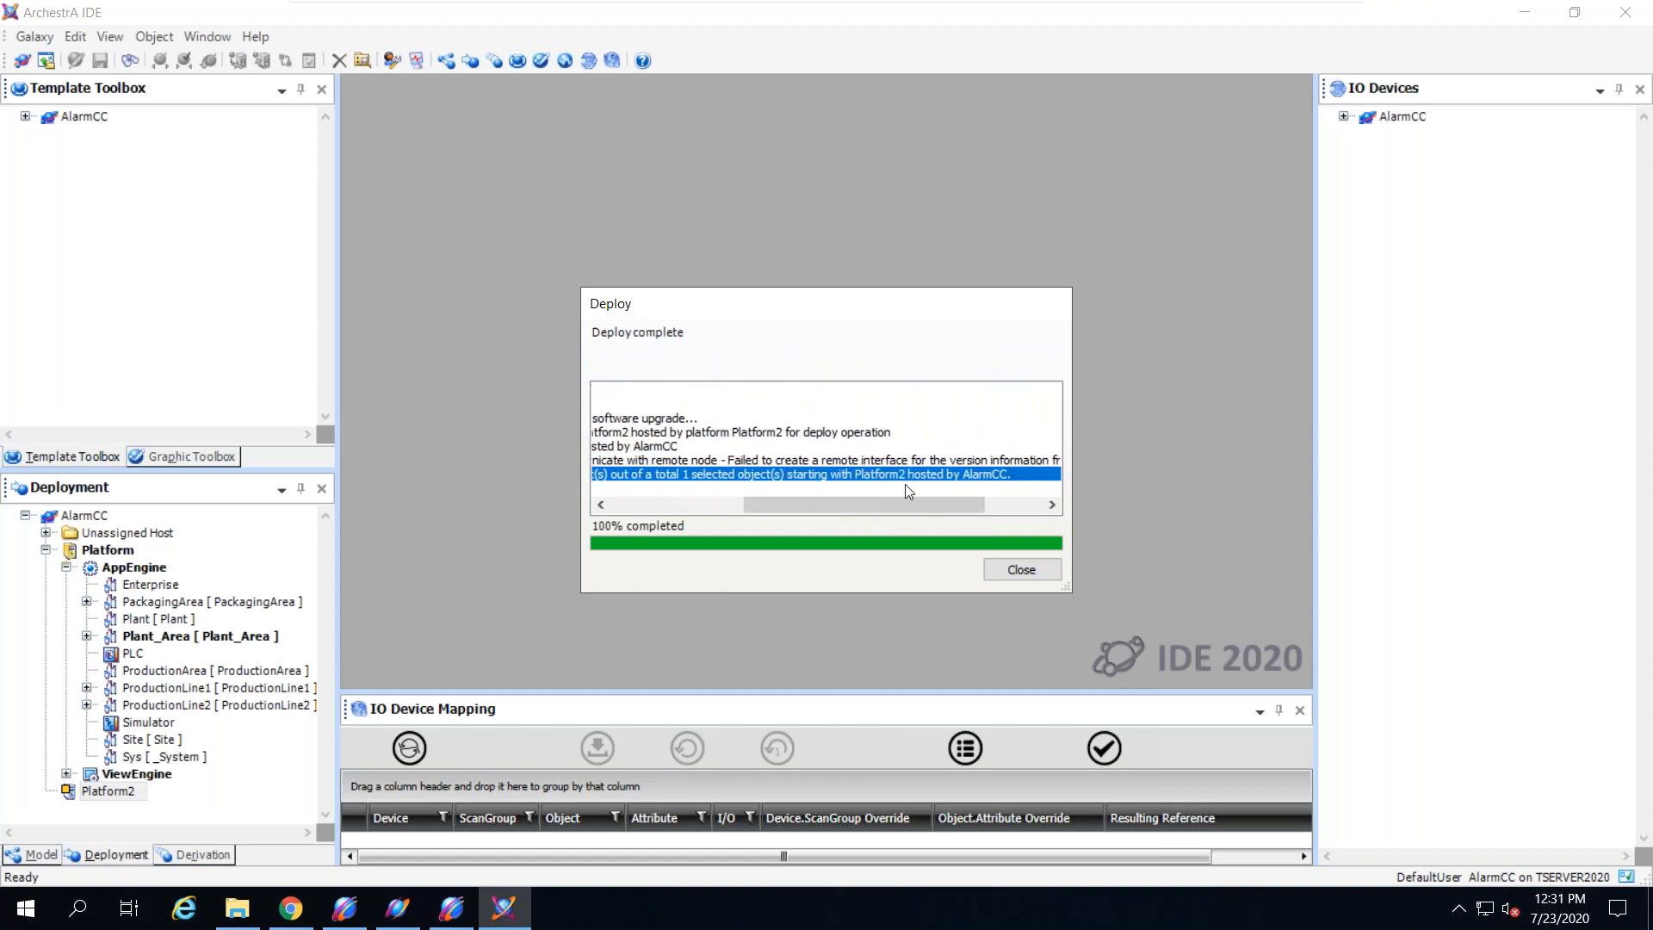
pyautogui.click(936, 463)
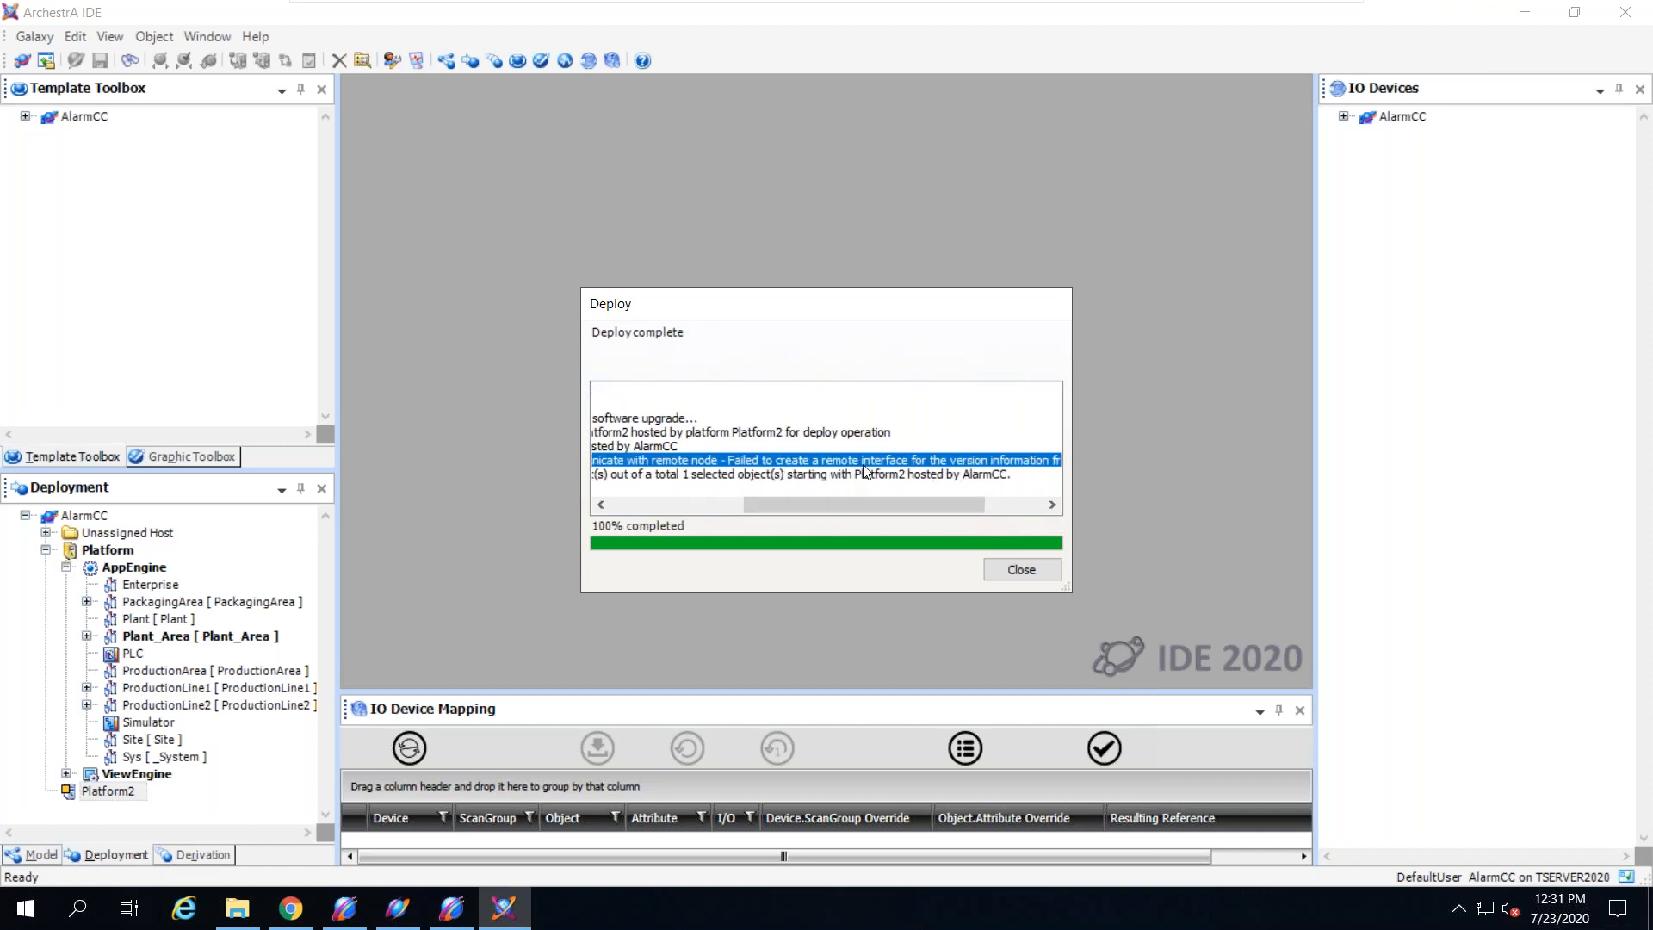
pyautogui.moveTo(898, 508); pyautogui.dragTo(817, 505)
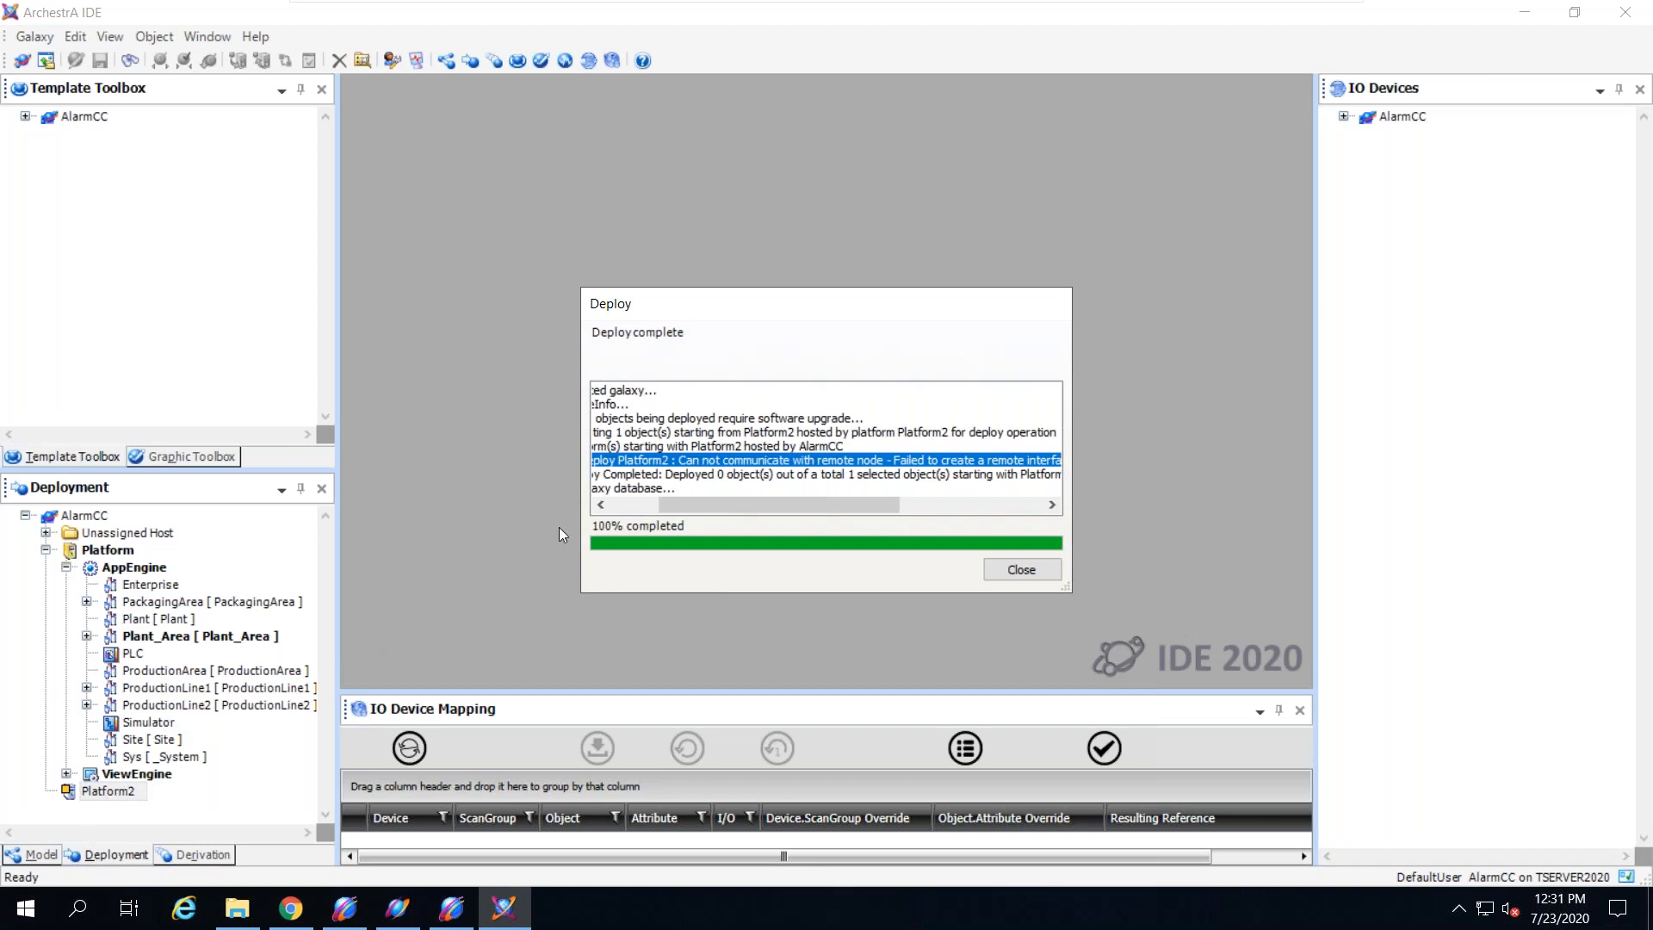
pyautogui.click(708, 486)
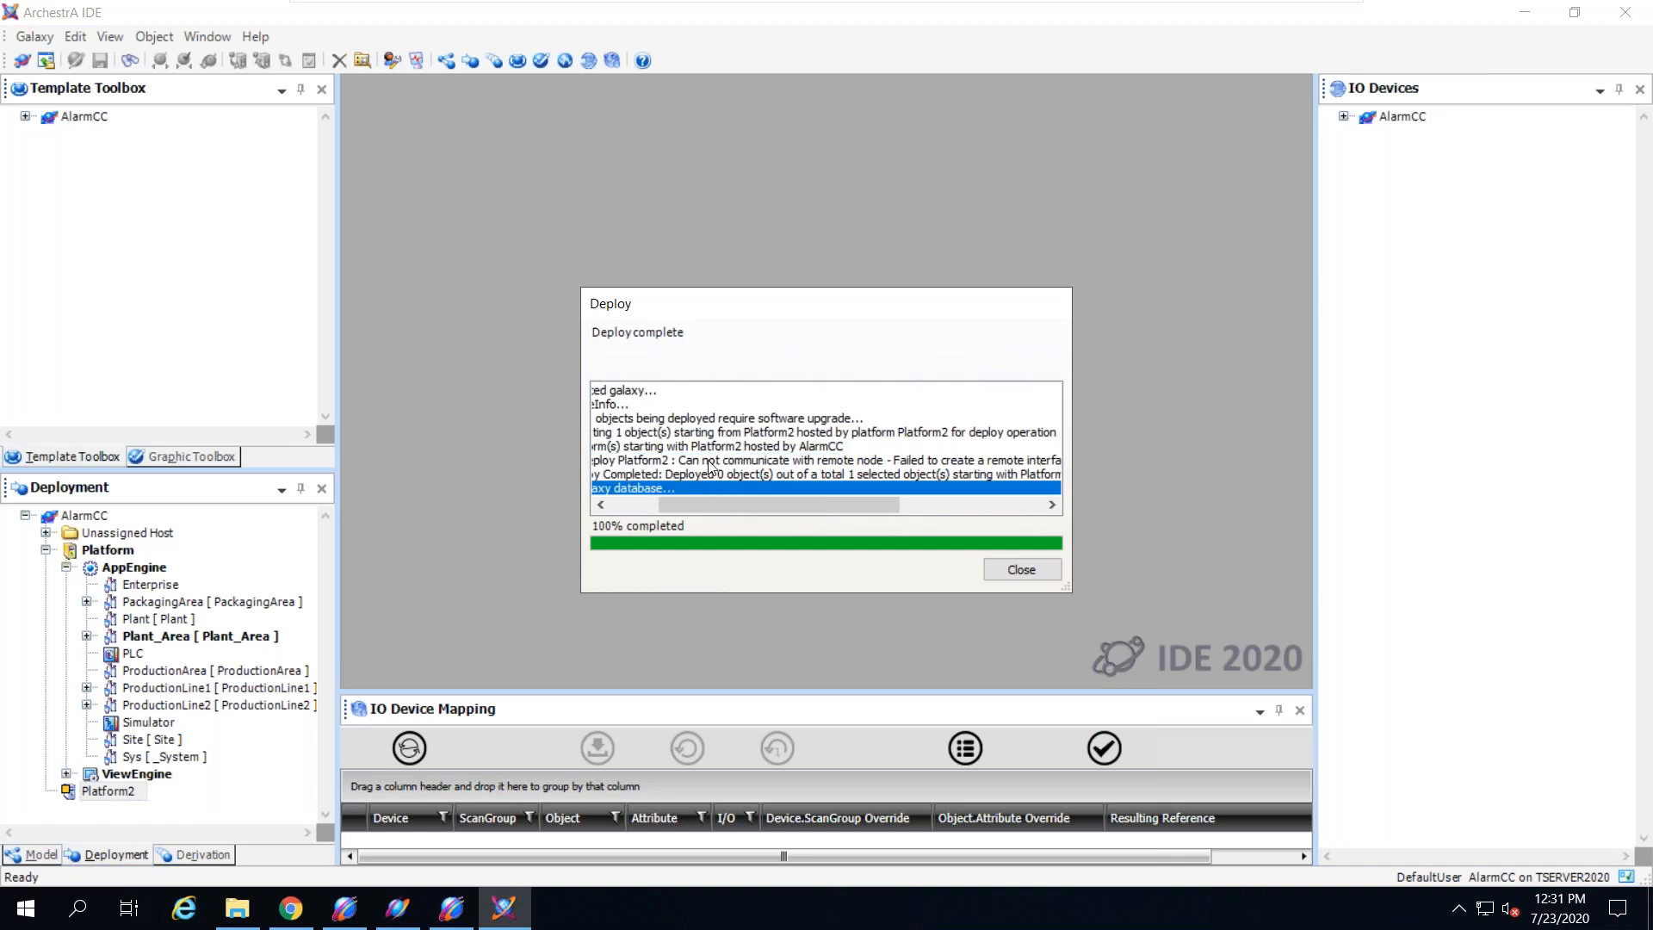
pyautogui.click(711, 461)
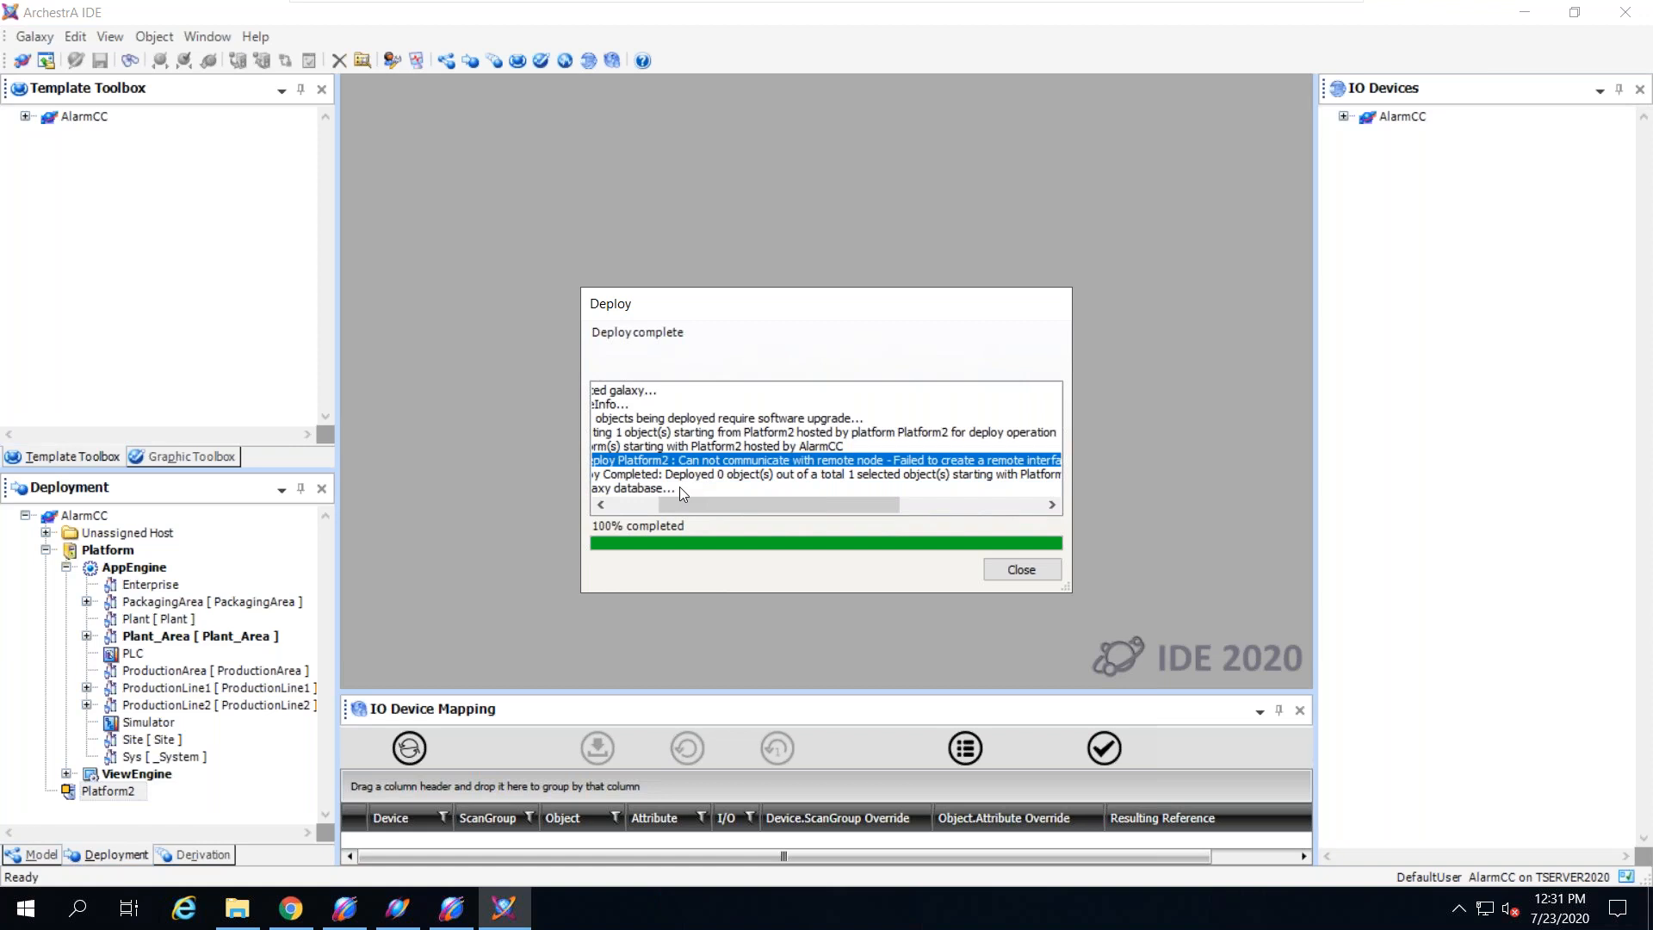
pyautogui.click(1004, 573)
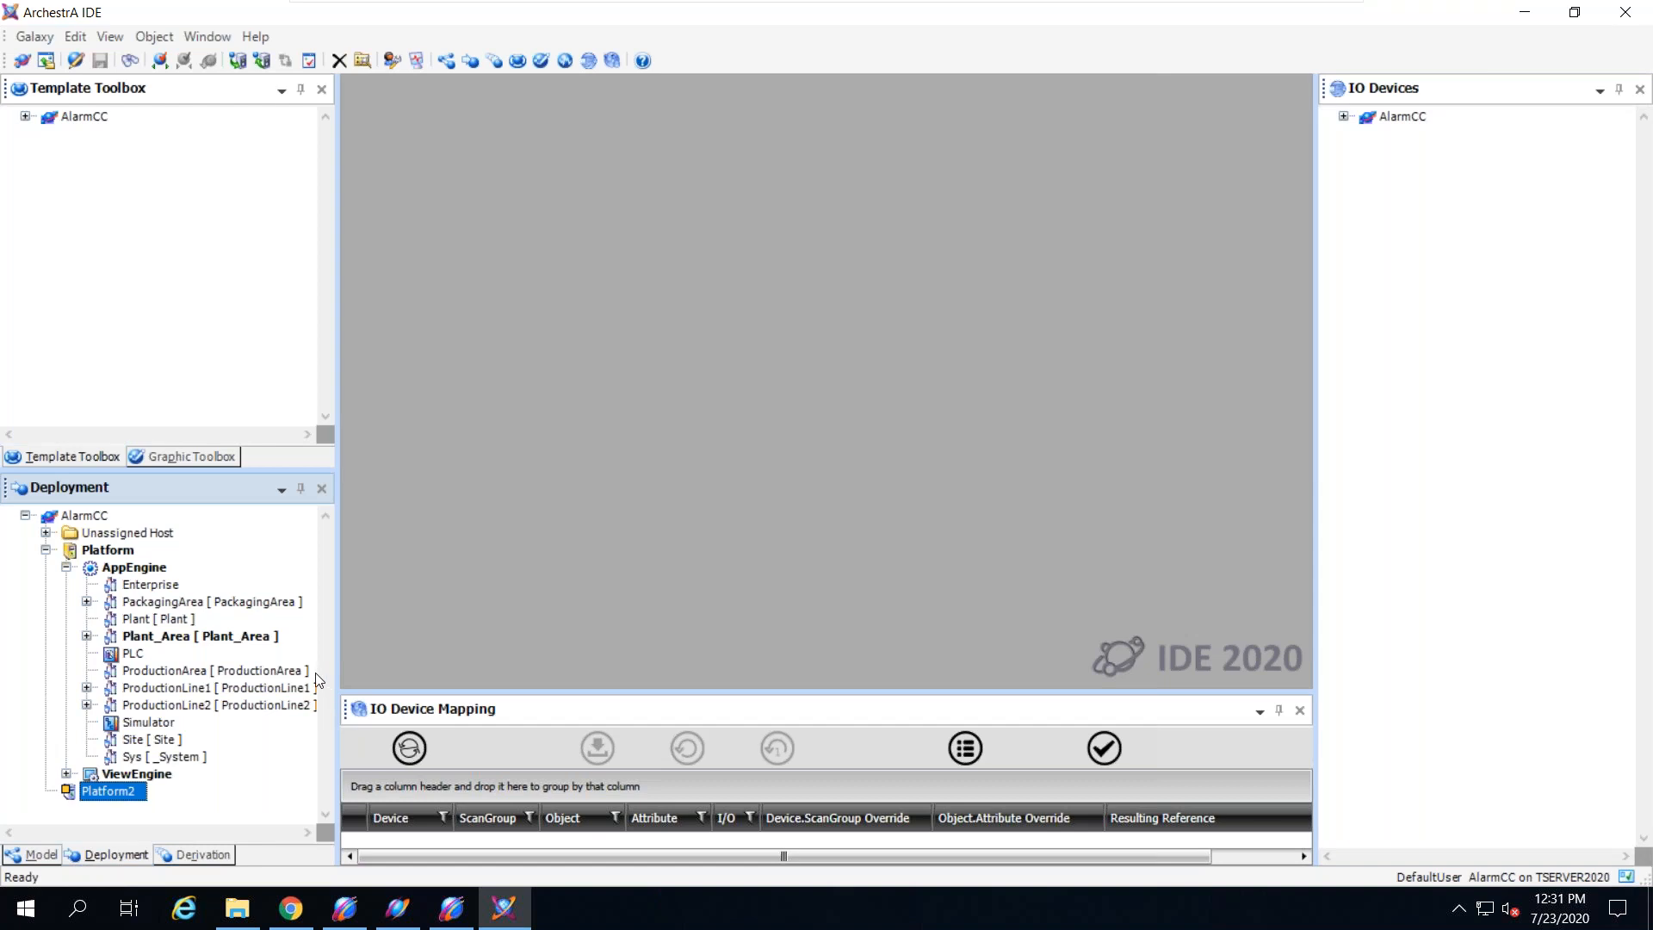
# Step: Try to deploy Platform2 again with Mark as Deployed enabled for the deploy status mismatch, and close the deployment log
pyautogui.rightClick(96, 793)
pyautogui.click(193, 622)
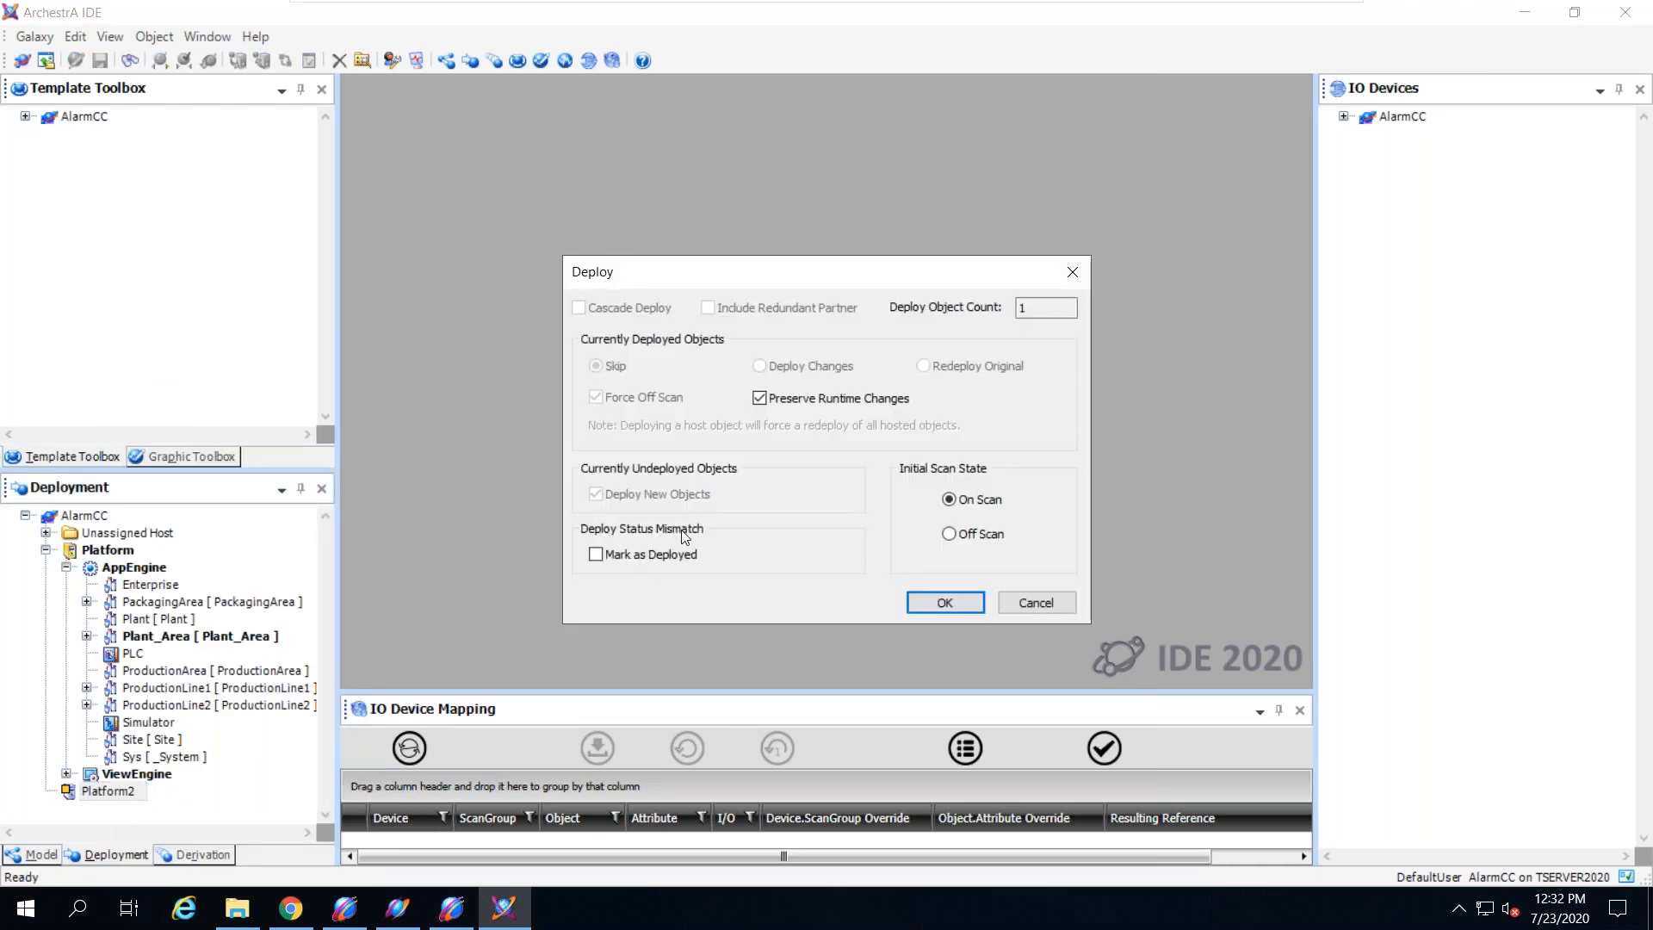
pyautogui.click(596, 556)
pyautogui.click(926, 606)
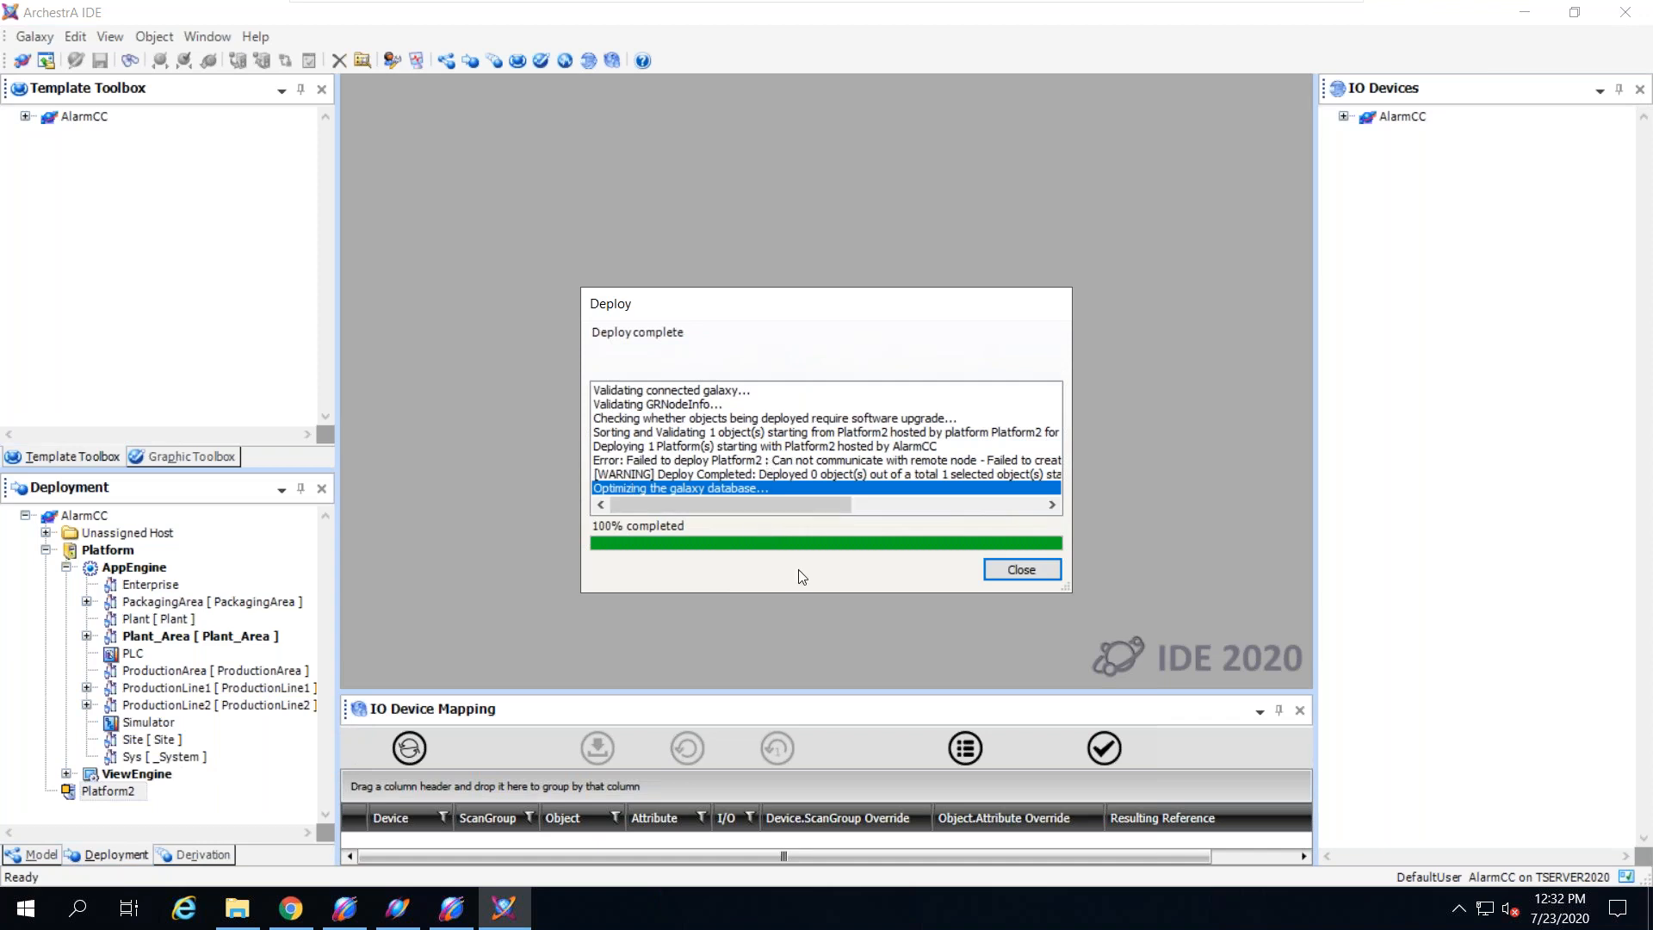
pyautogui.click(1025, 569)
pyautogui.click(86, 792)
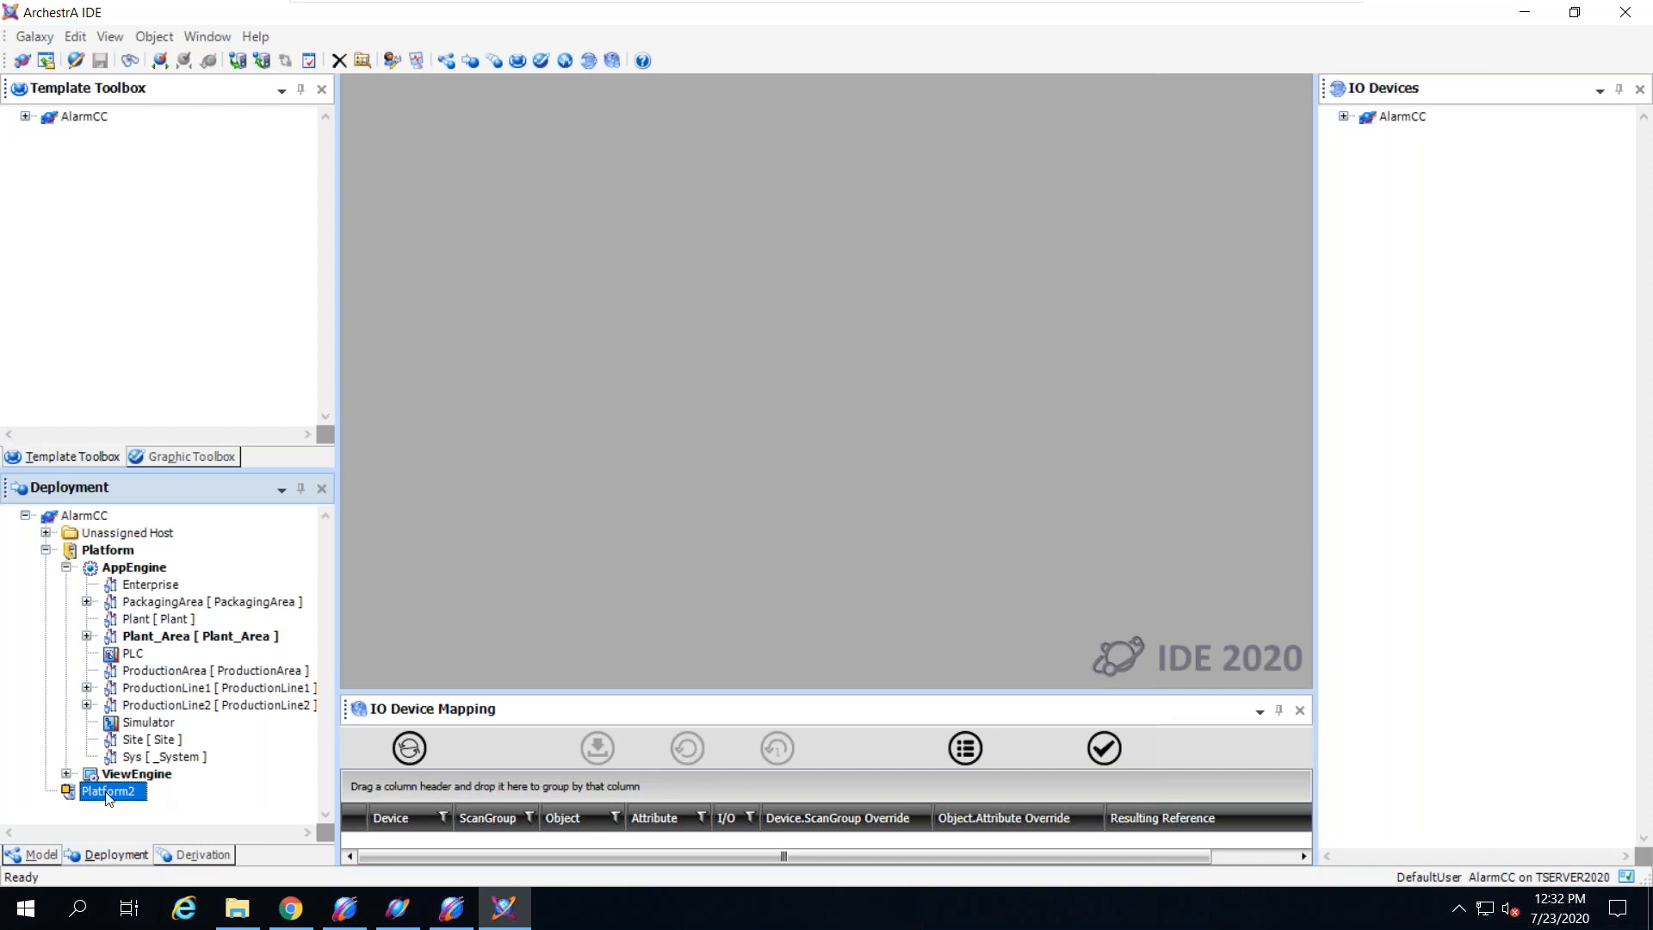
pyautogui.rightClick(107, 793)
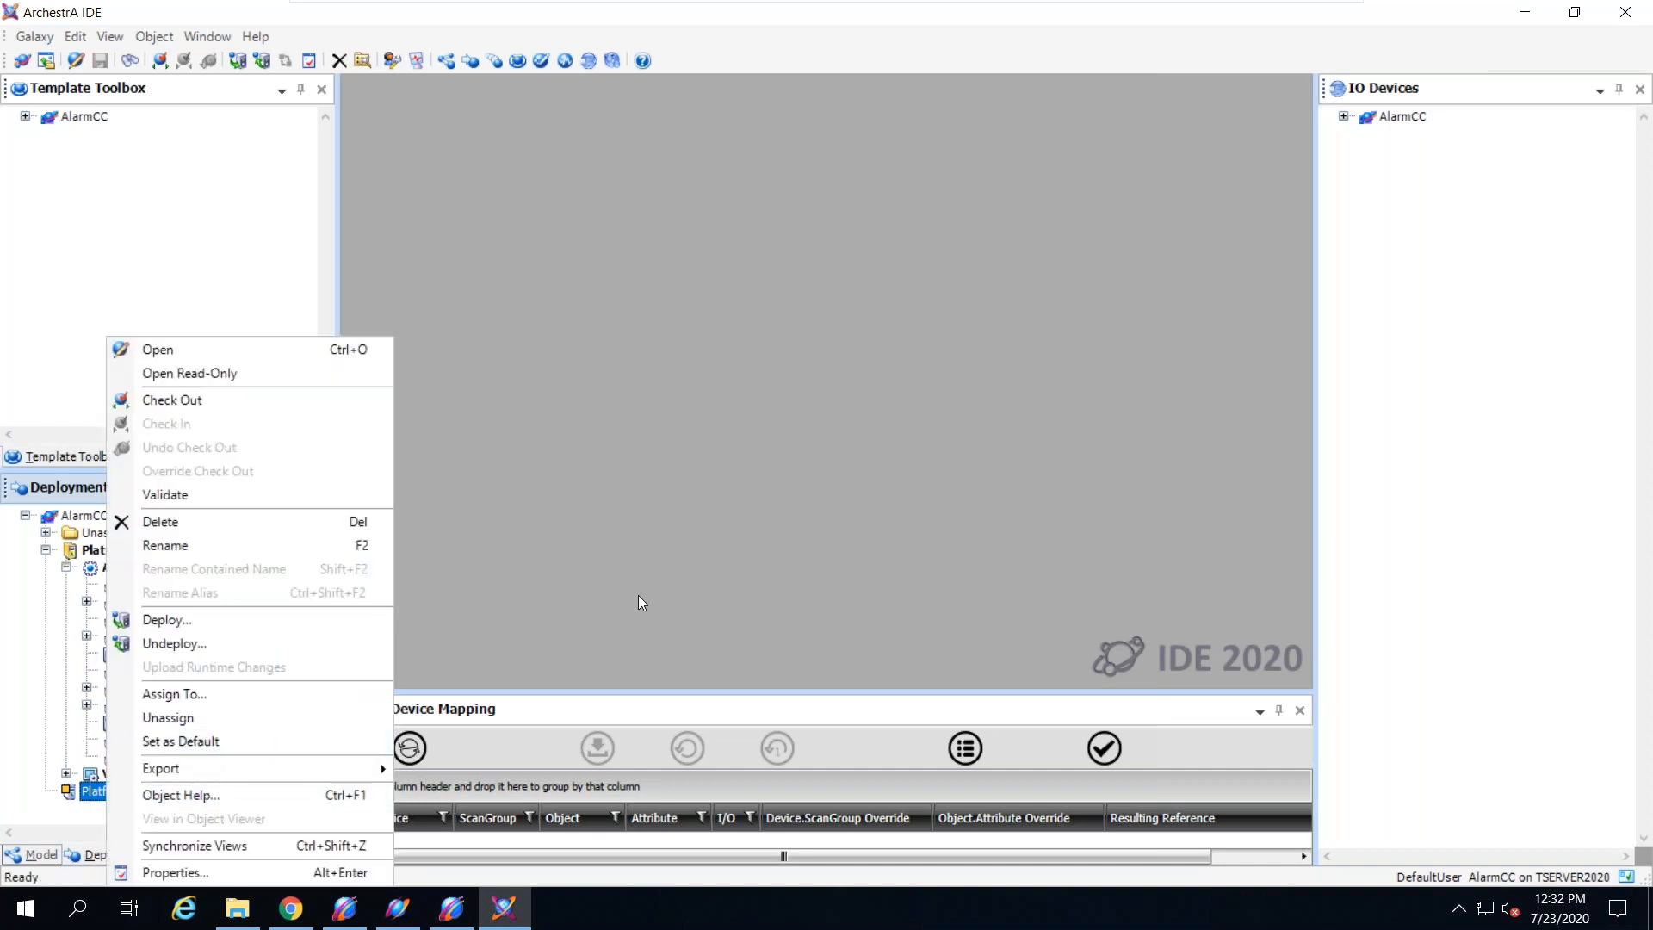
pyautogui.click(737, 586)
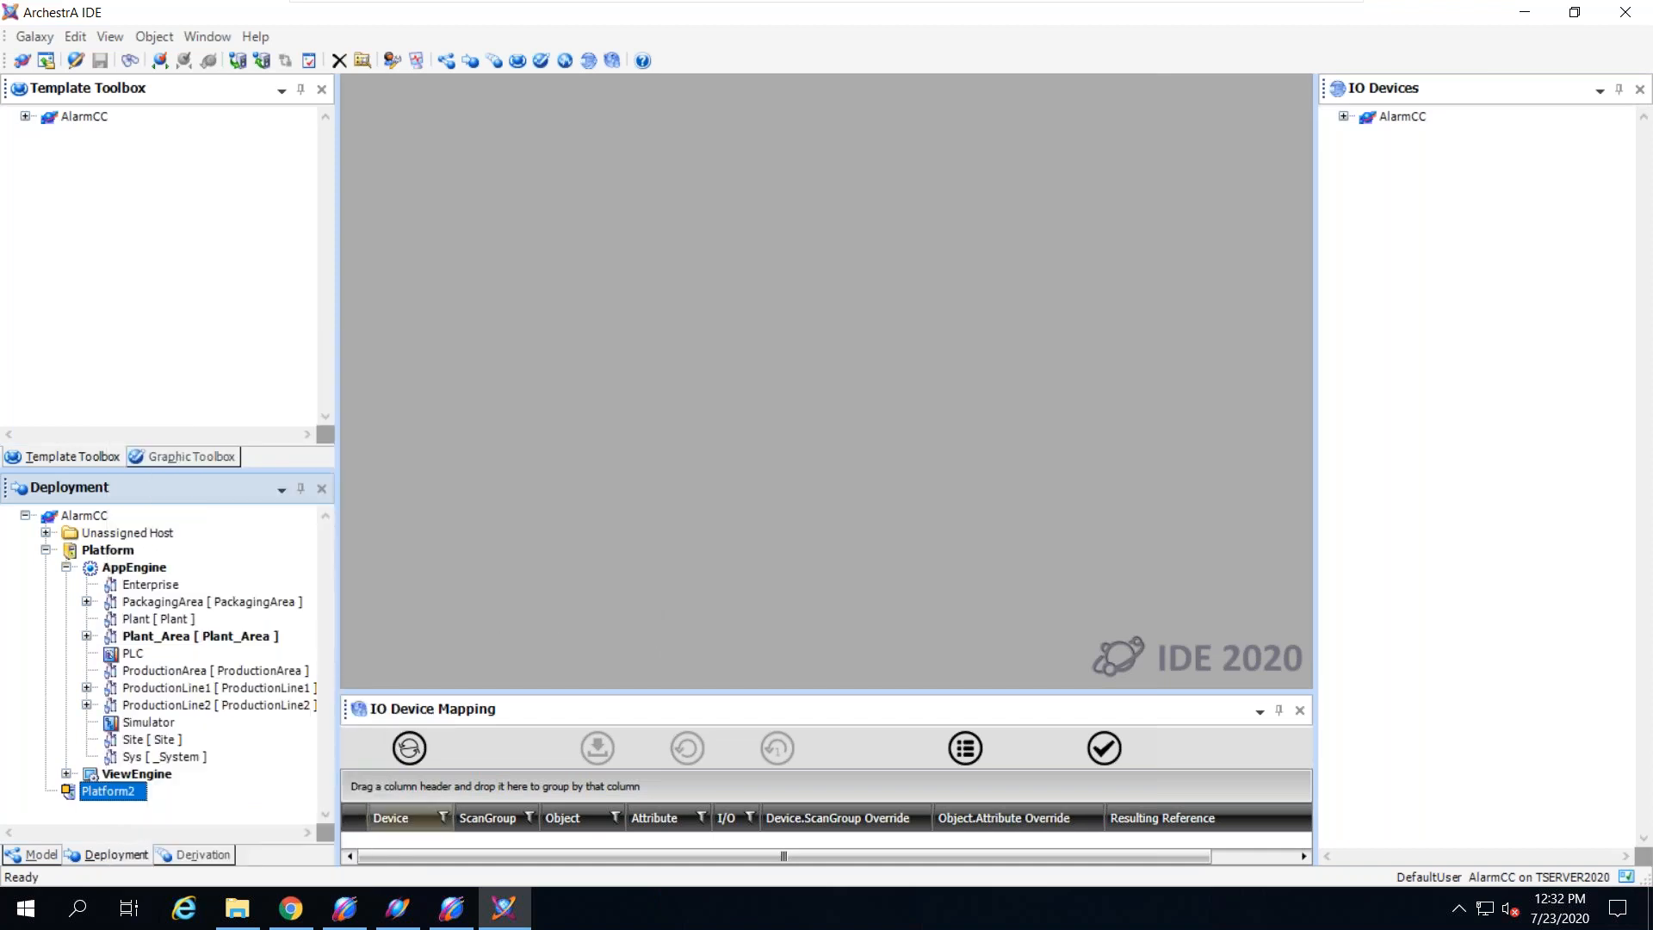
# Step: Switch to the ArchestrA System Management Console and select Platform Manager to show the galaxy and its available actions
pyautogui.moveTo(357, 915)
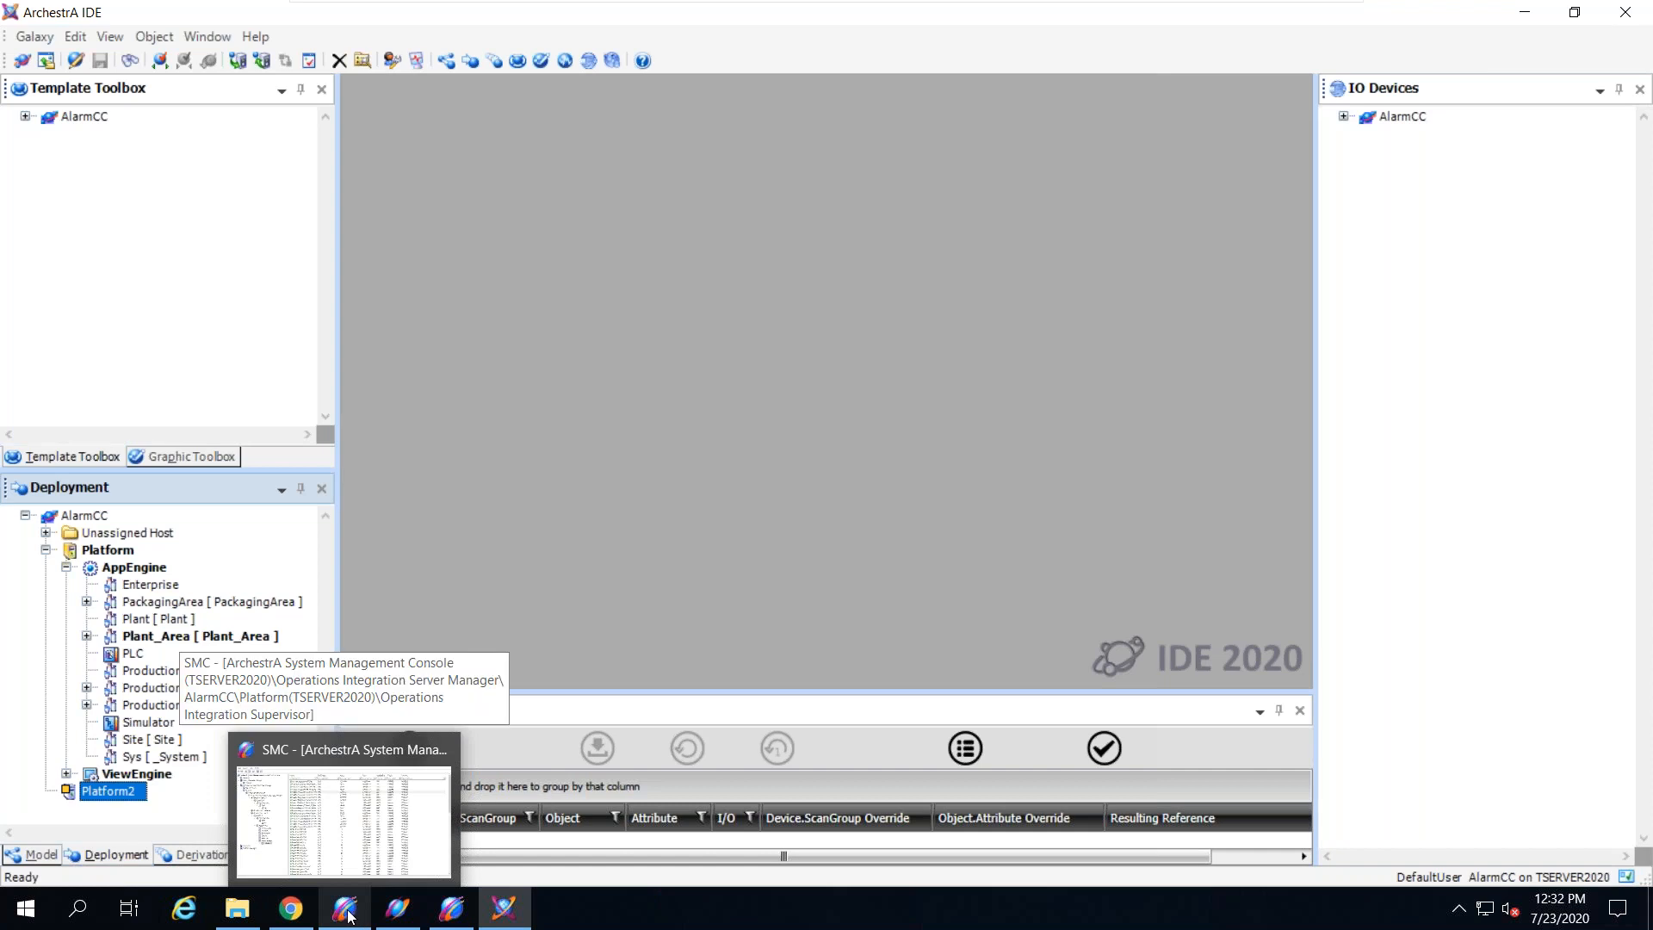
pyautogui.click(350, 916)
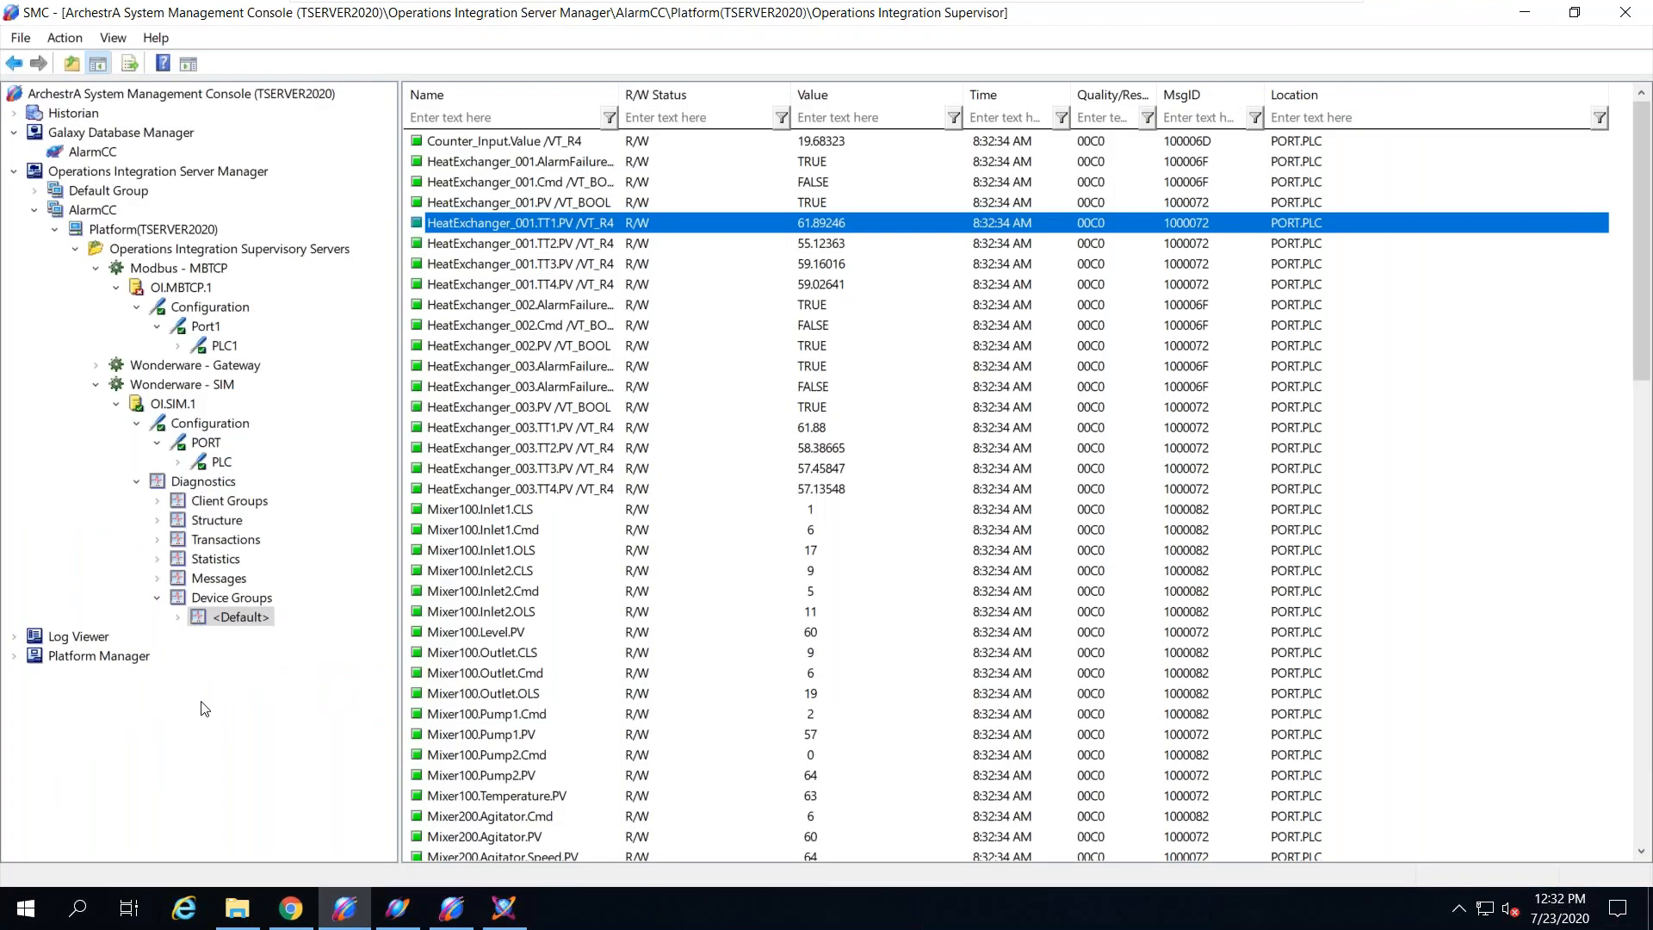
pyautogui.click(99, 658)
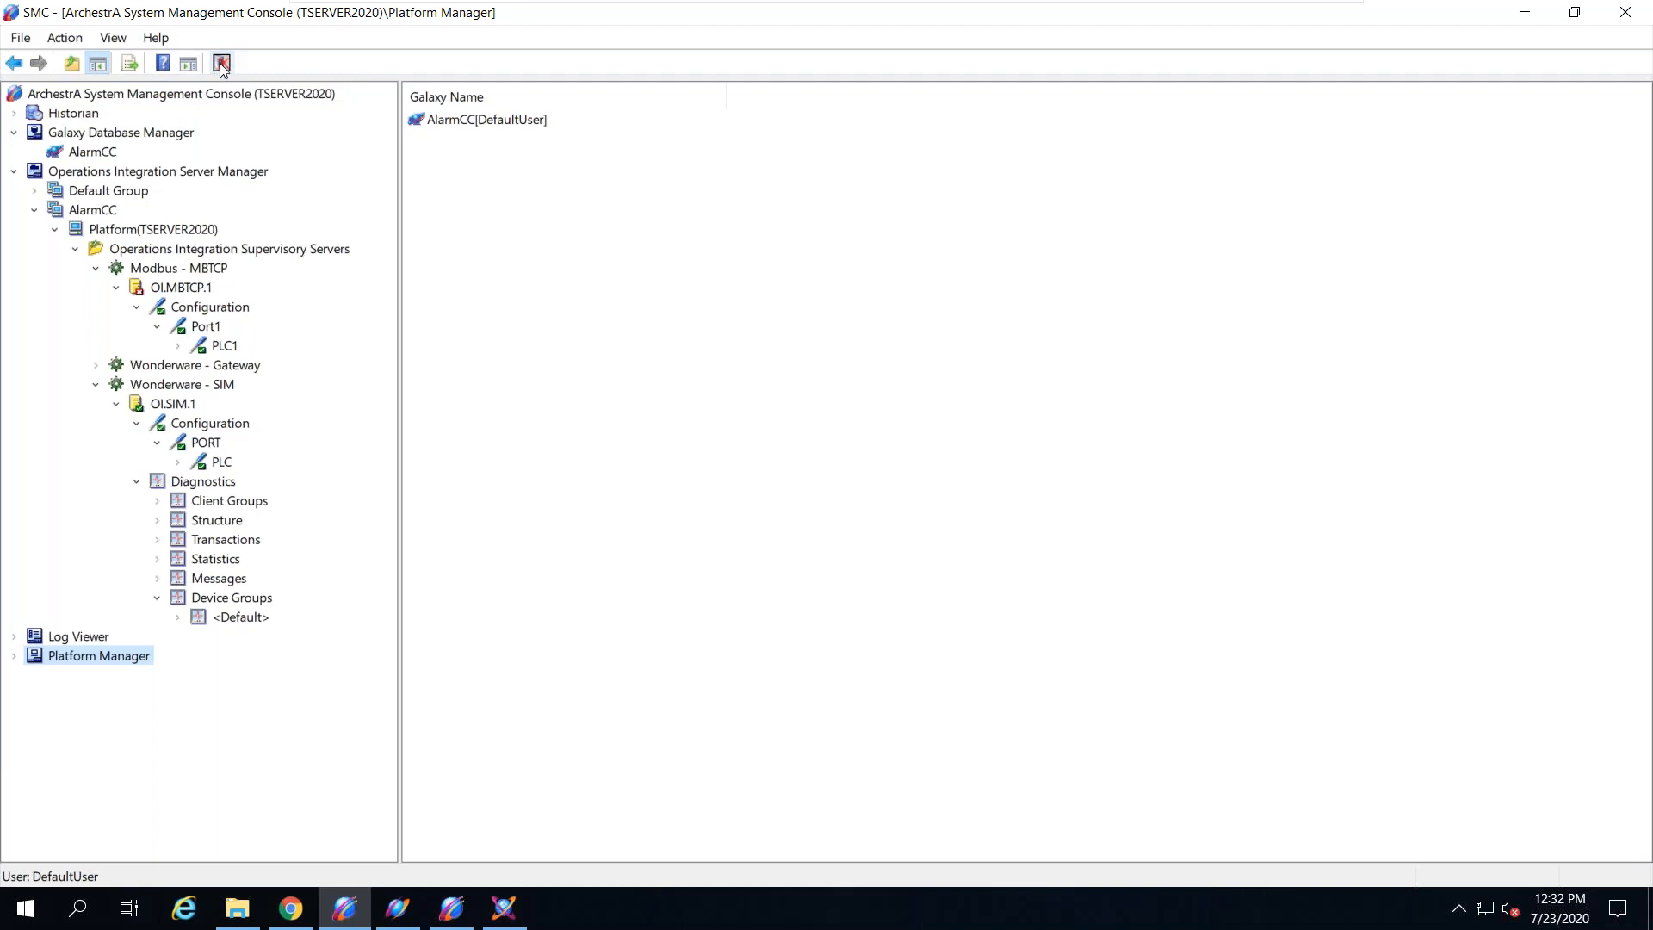
pyautogui.click(223, 64)
# Step: Search for regedit and open the Registry Editor
pyautogui.click(26, 908)
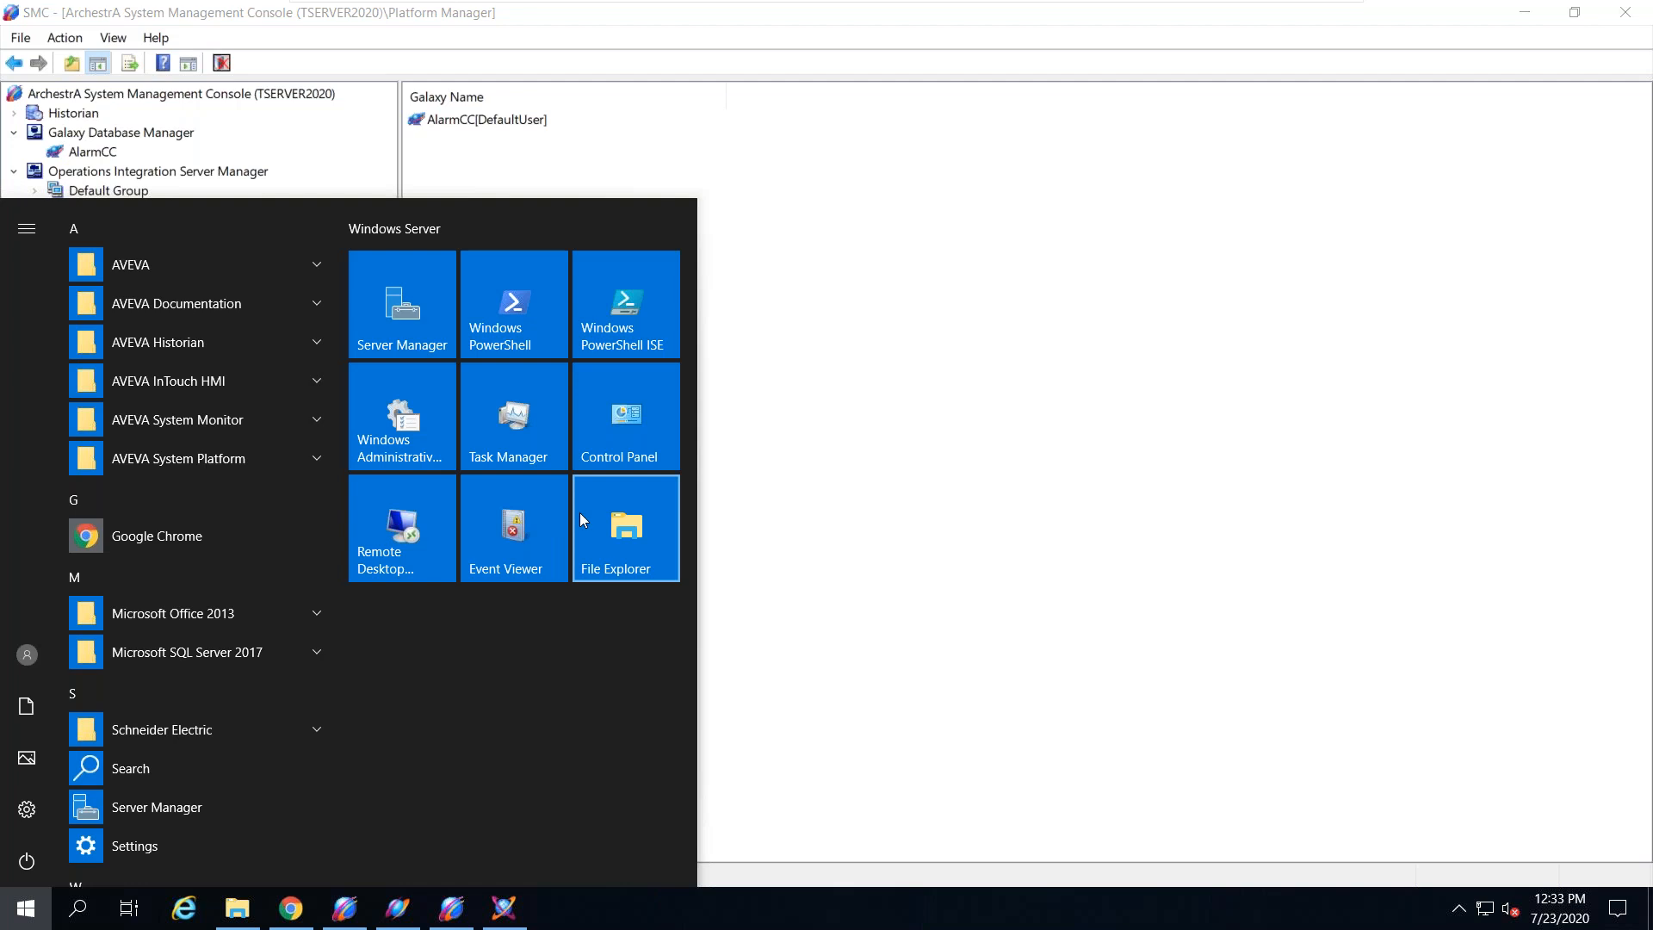
pyautogui.write('regedit')
pyautogui.click(243, 305)
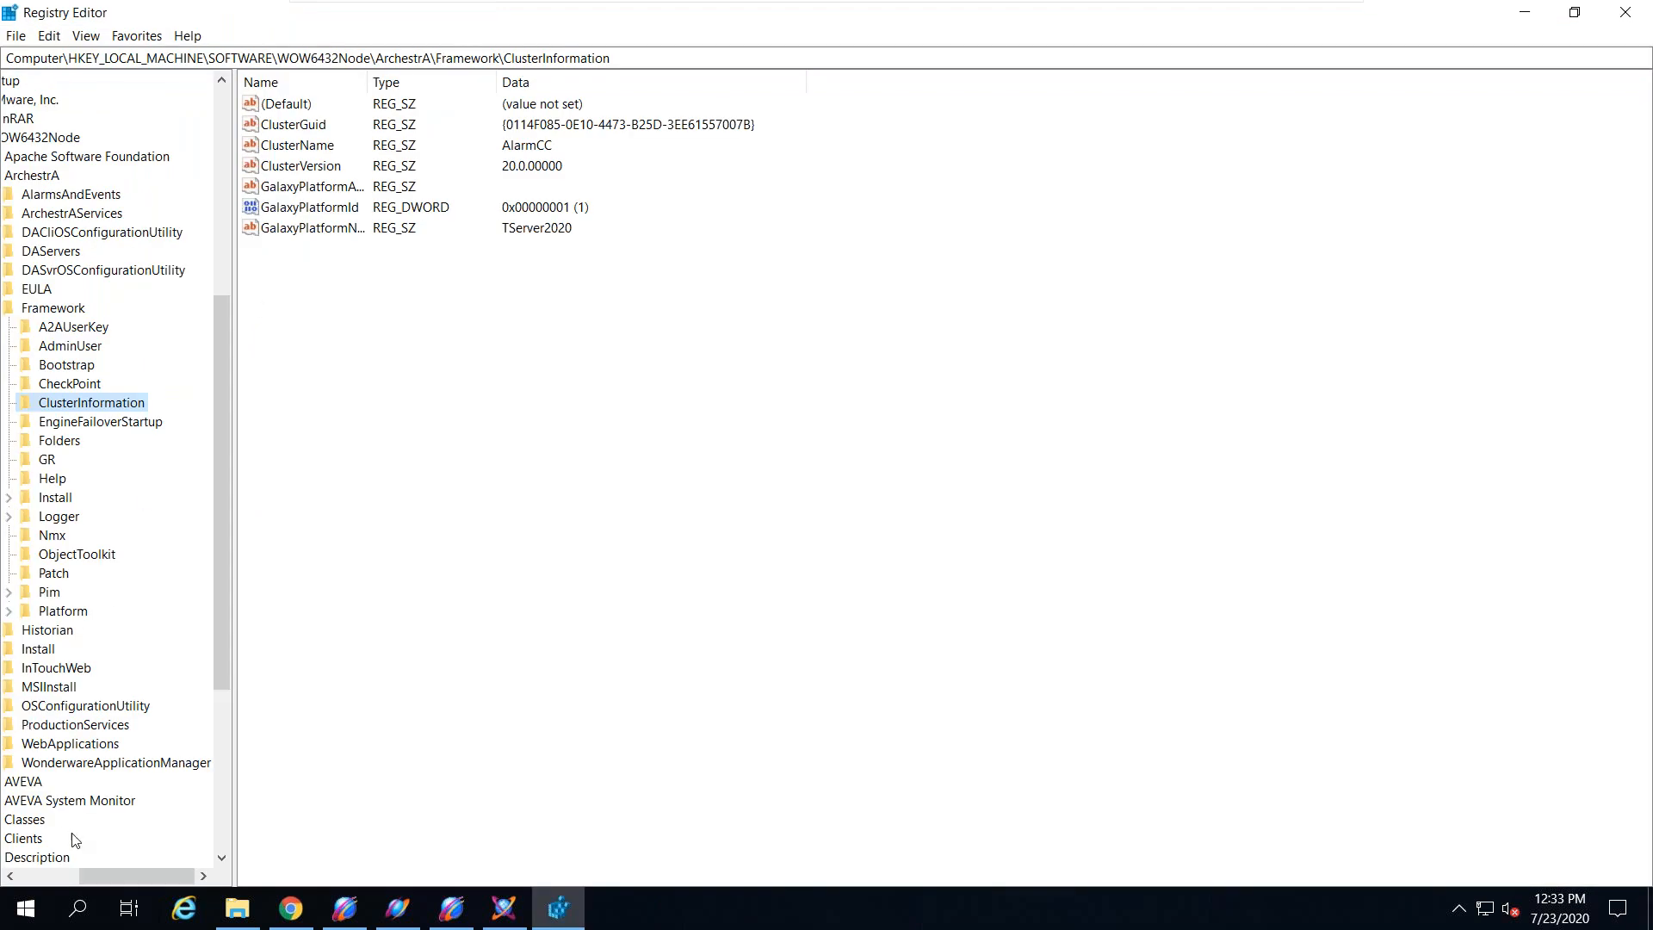
# Step: Browse the registry hierarchy through HKEY_LOCAL_MACHINE, SOFTWARE, WOW6432Node and ArchestrA to the Framework key
pyautogui.moveTo(101, 874); pyautogui.dragTo(45, 875)
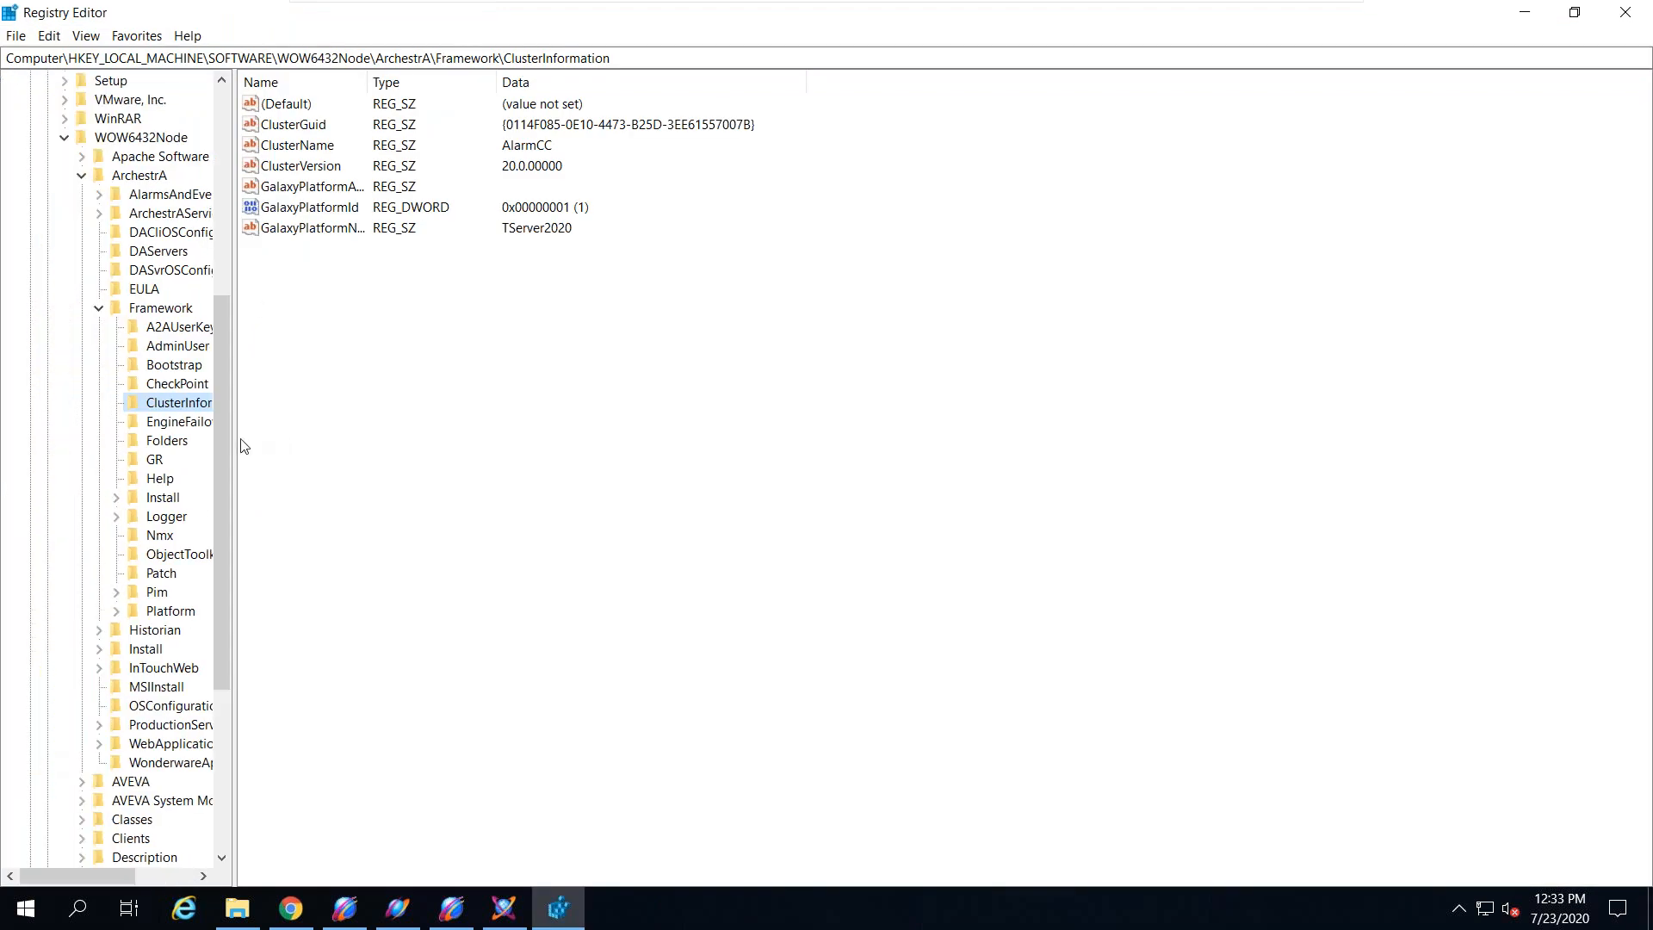
pyautogui.scroll(7, 220, 446)
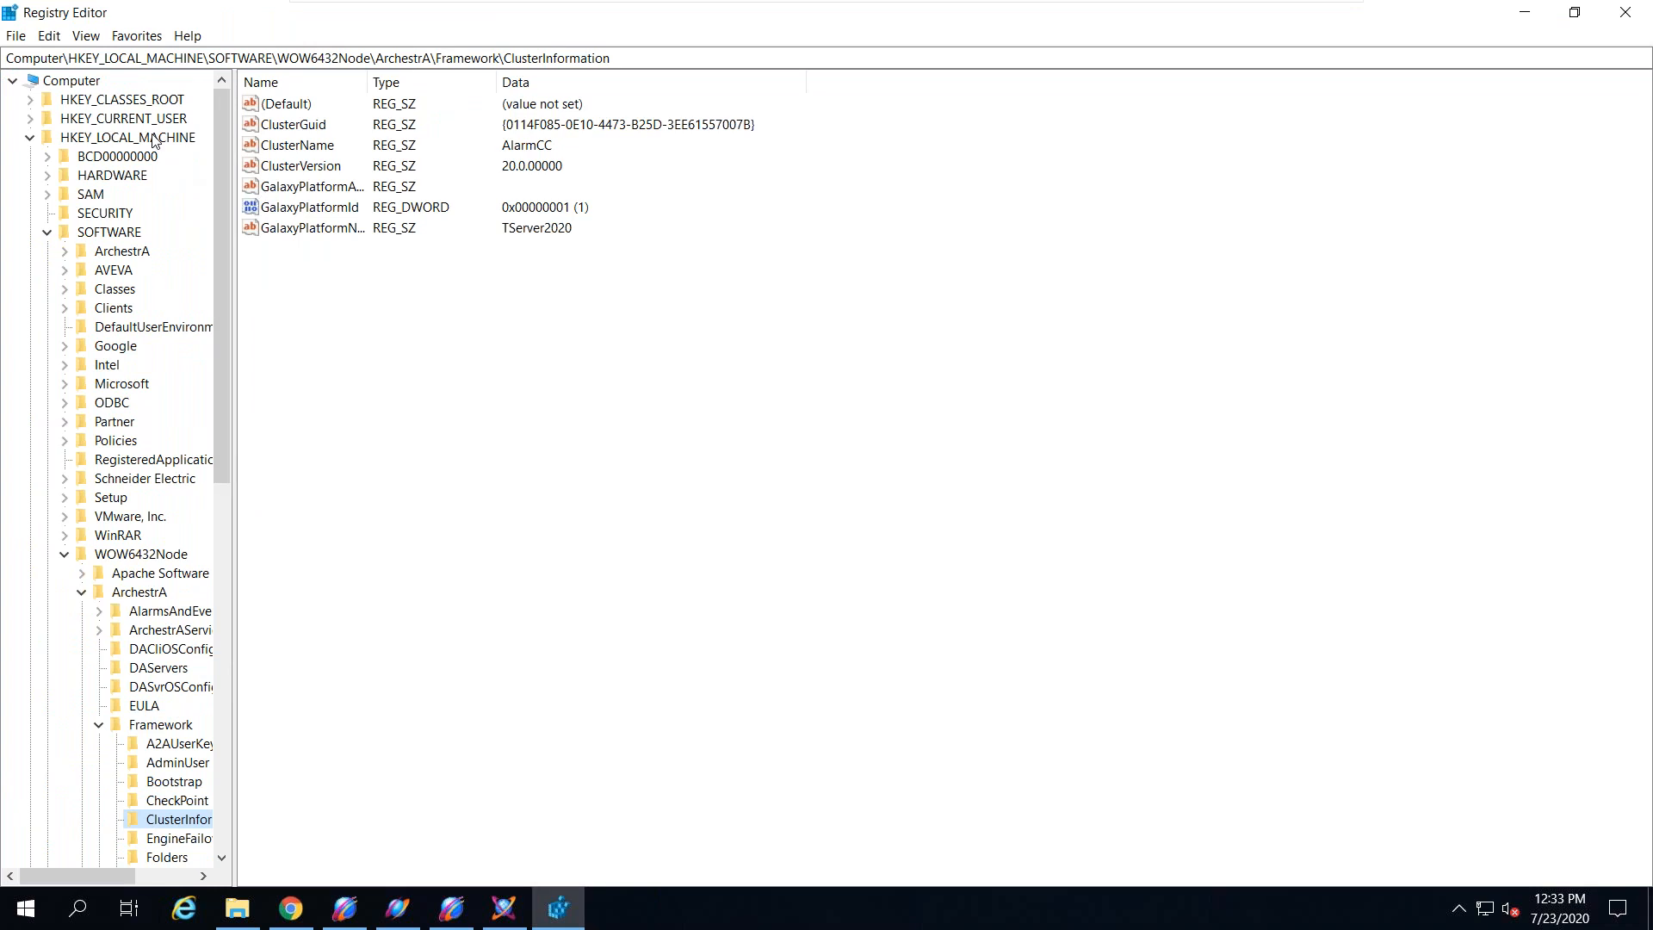
pyautogui.click(155, 139)
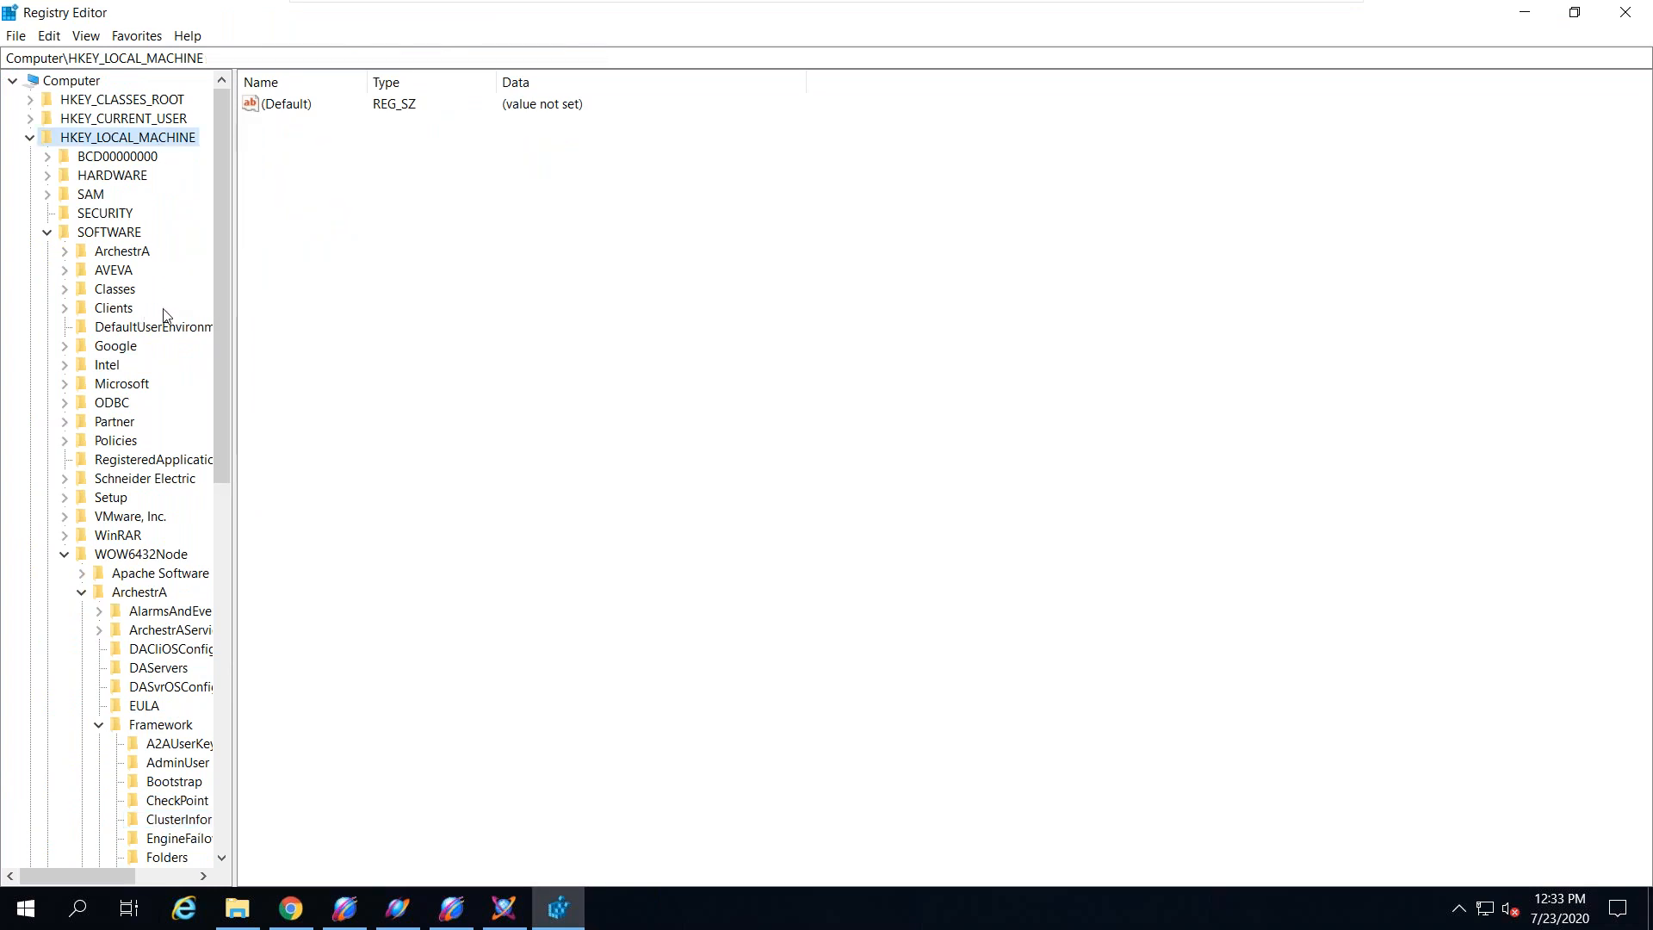
pyautogui.click(103, 230)
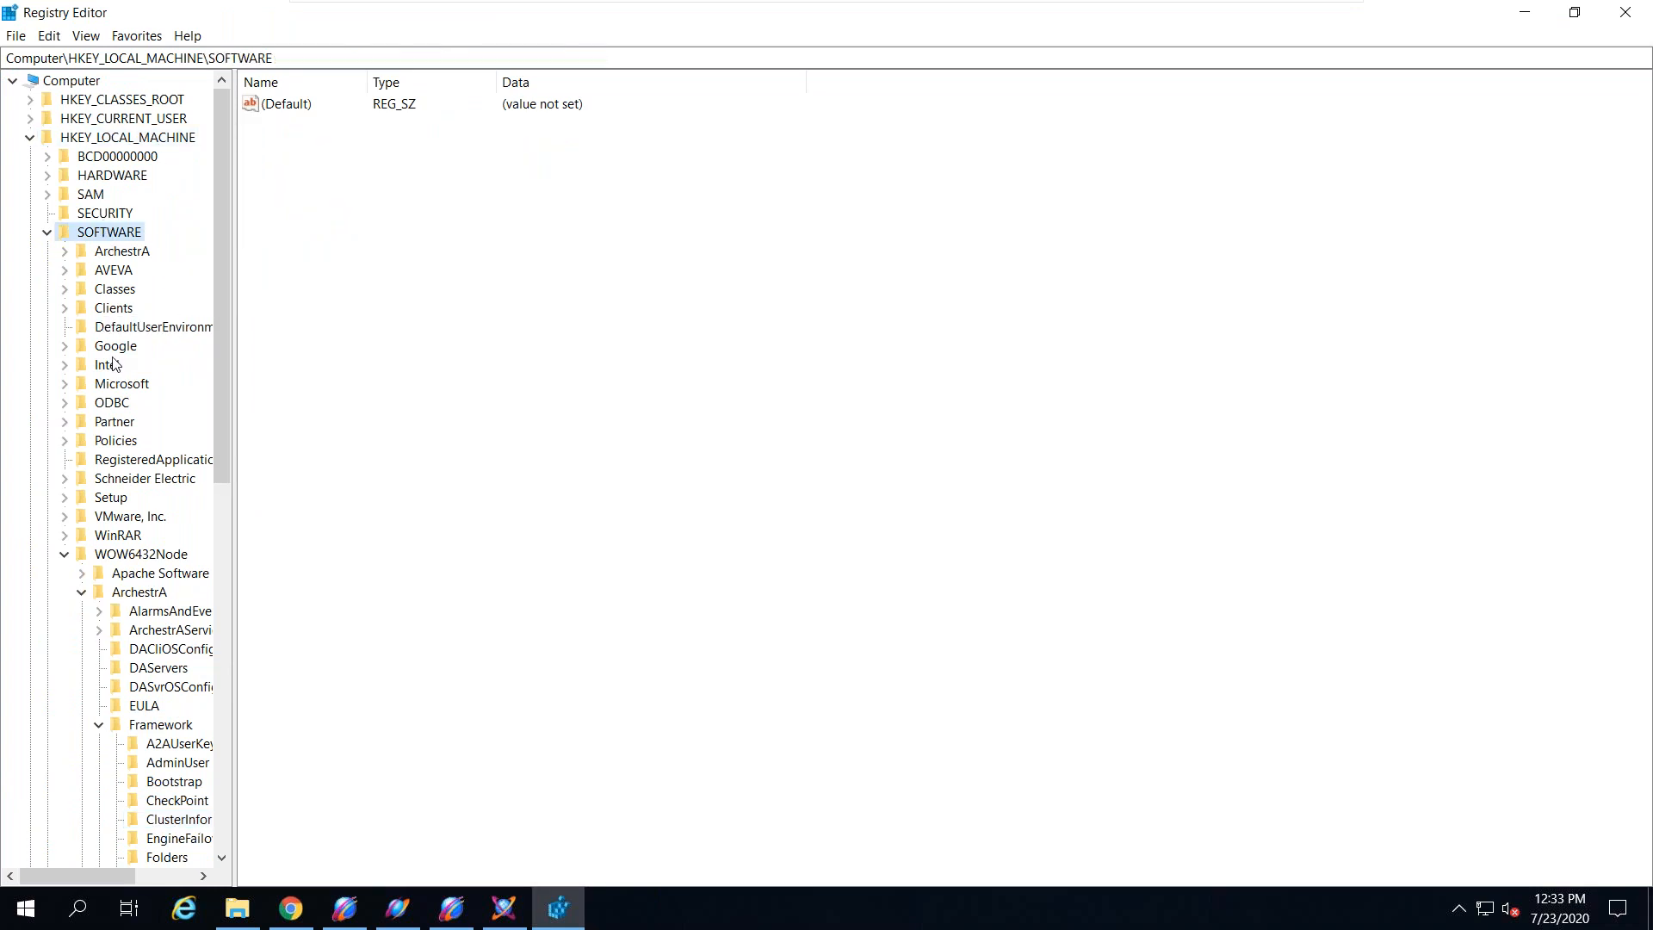
pyautogui.click(148, 558)
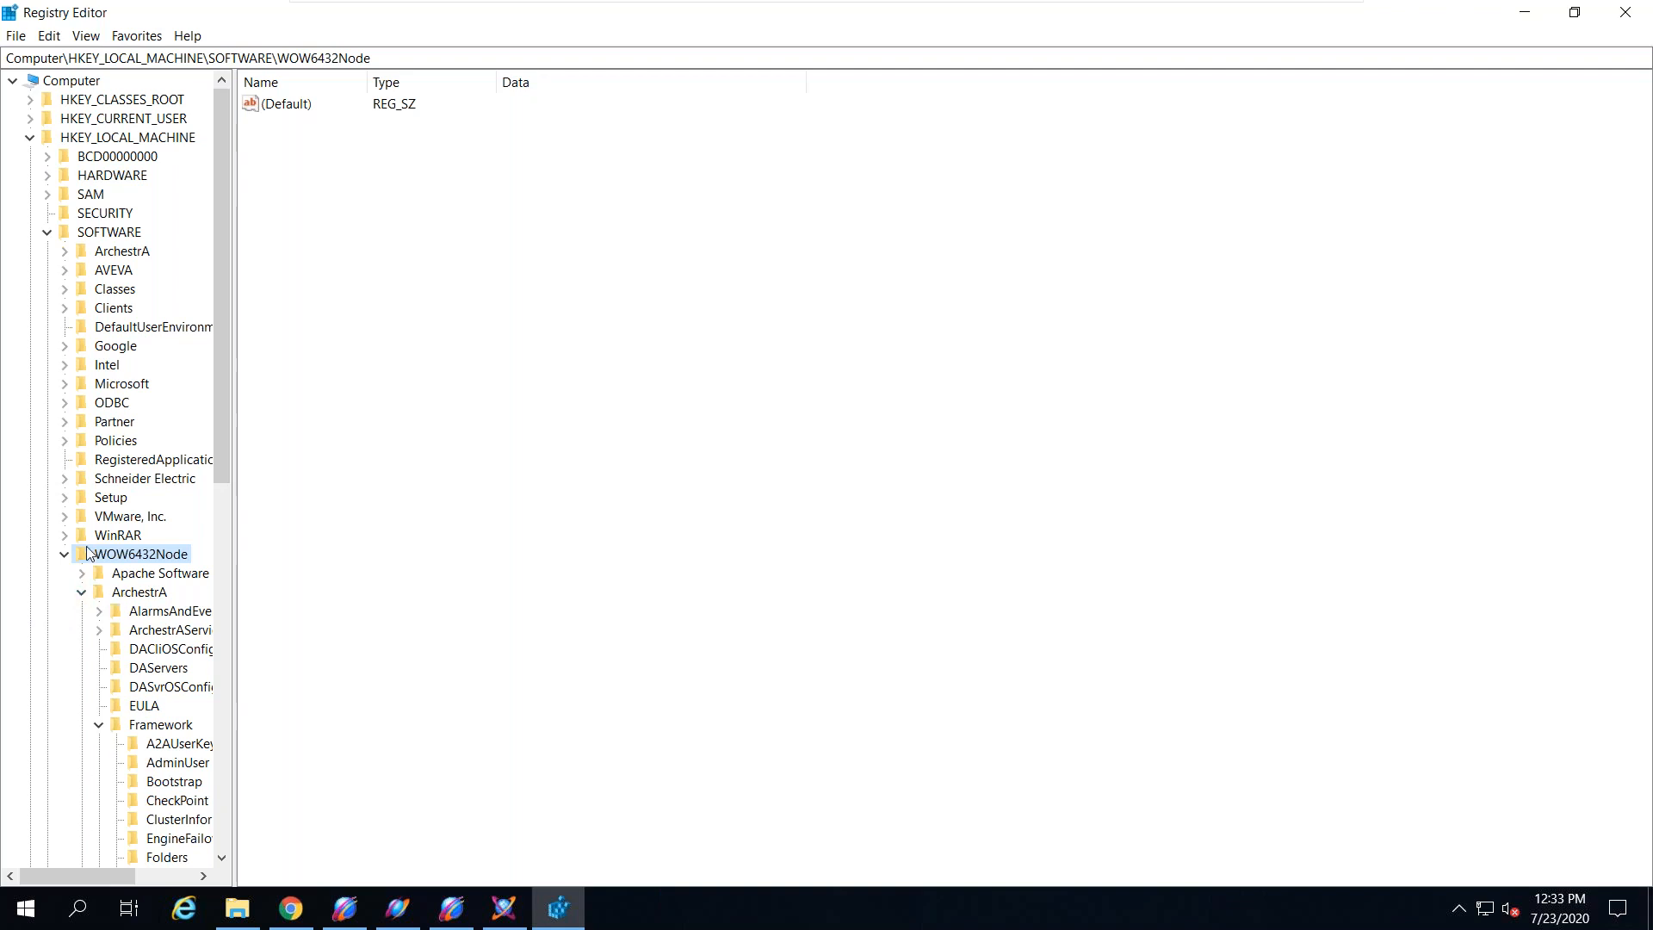
pyautogui.click(136, 594)
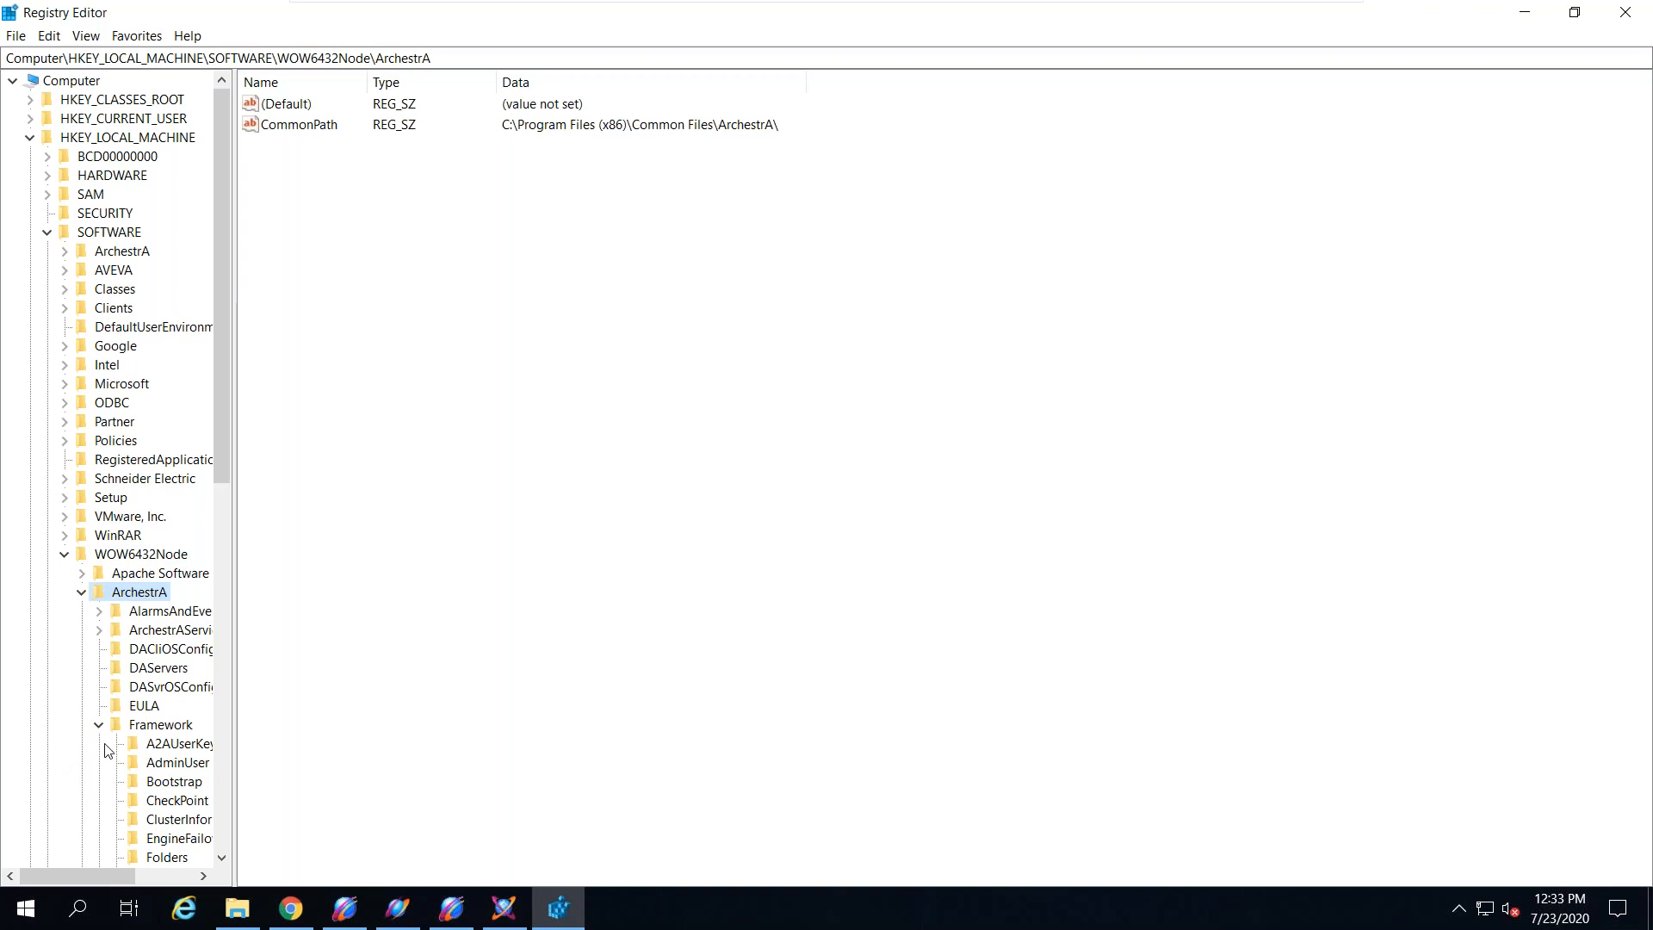
pyautogui.click(179, 728)
# Step: Open the ClusterInformation key under Framework and examine its entries, including ClusterName and the galaxy platform node name
pyautogui.scroll(-3, 4, 616)
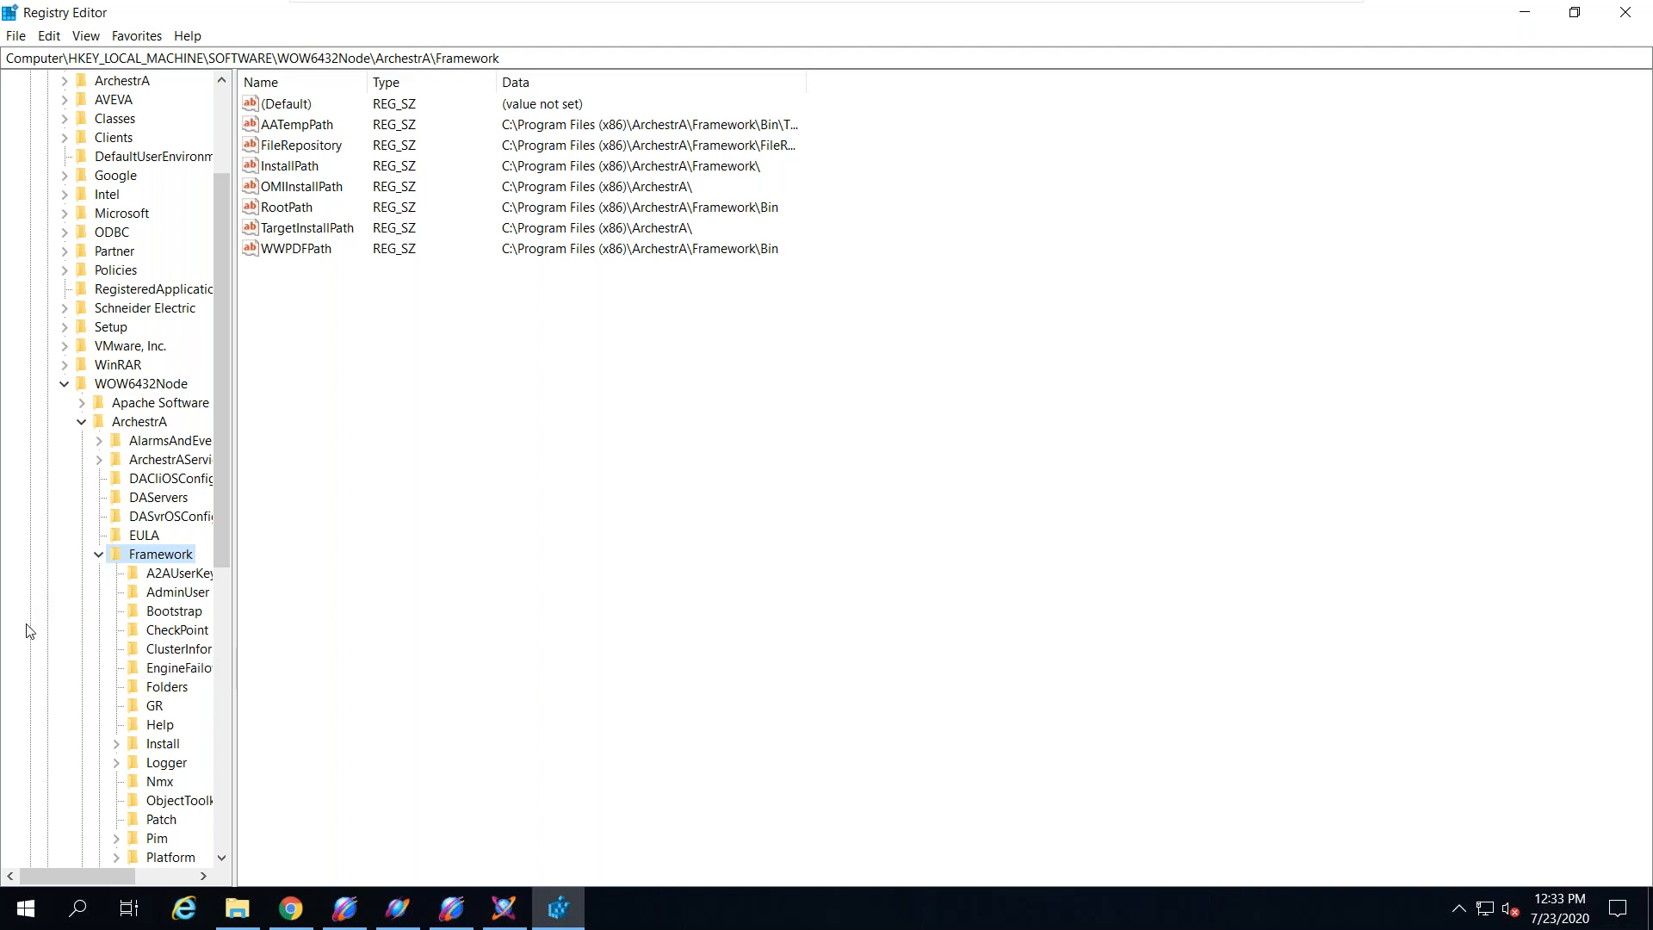
pyautogui.scroll(-1, 34, 624)
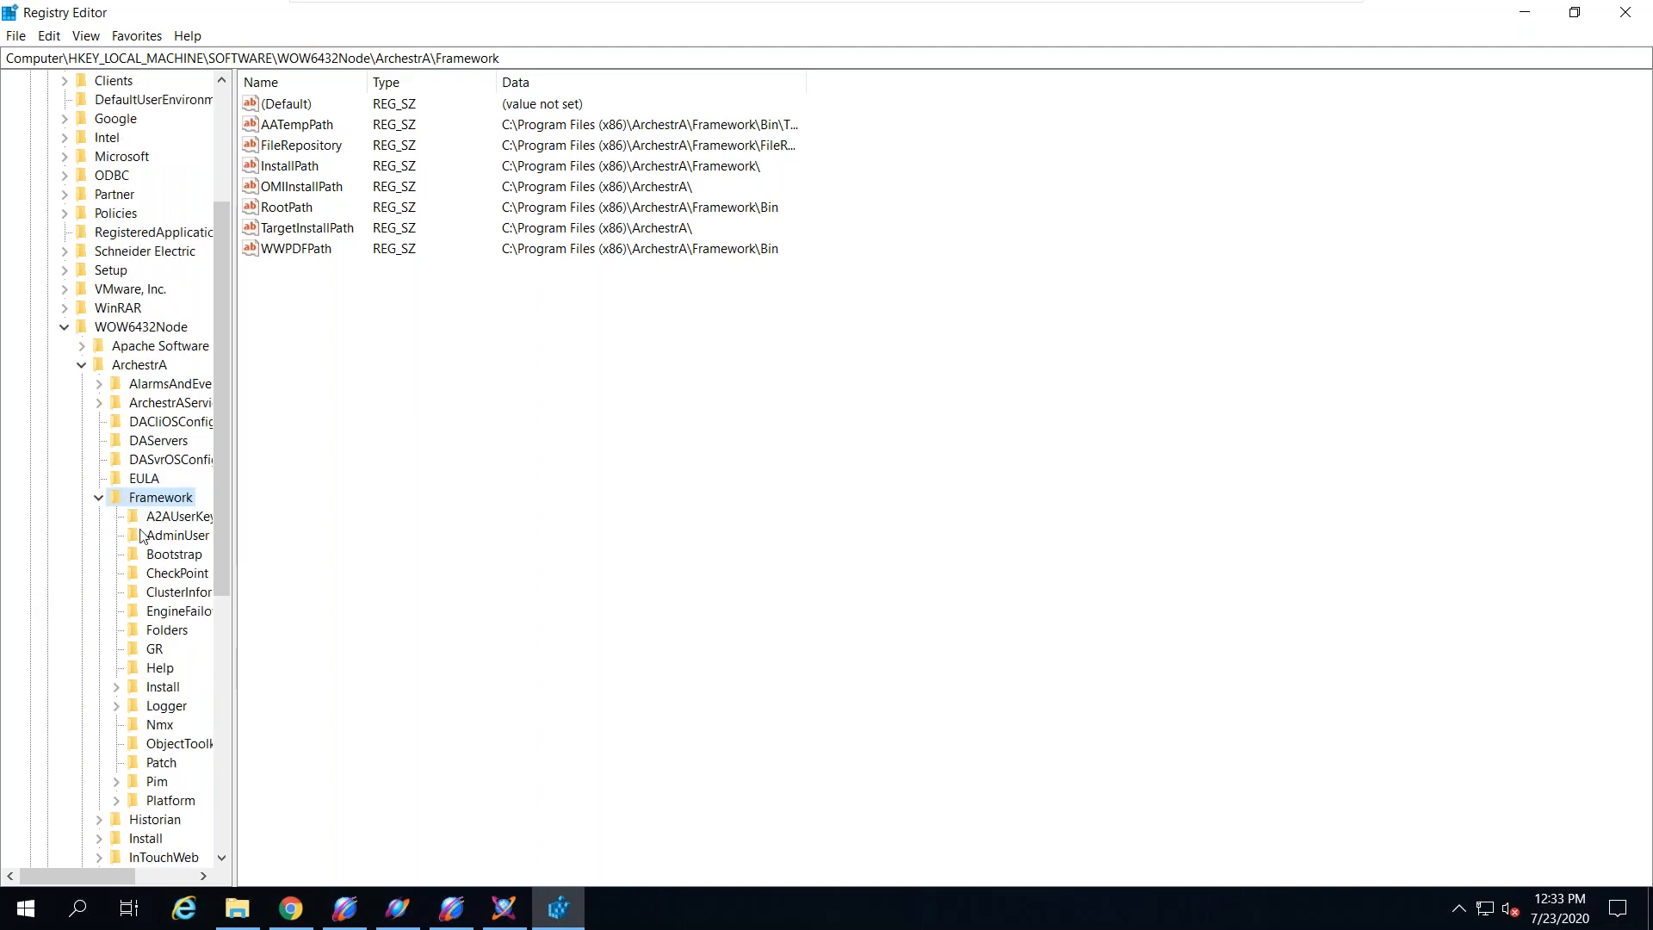
pyautogui.click(168, 597)
pyautogui.moveTo(771, 647); pyautogui.dragTo(259, 97)
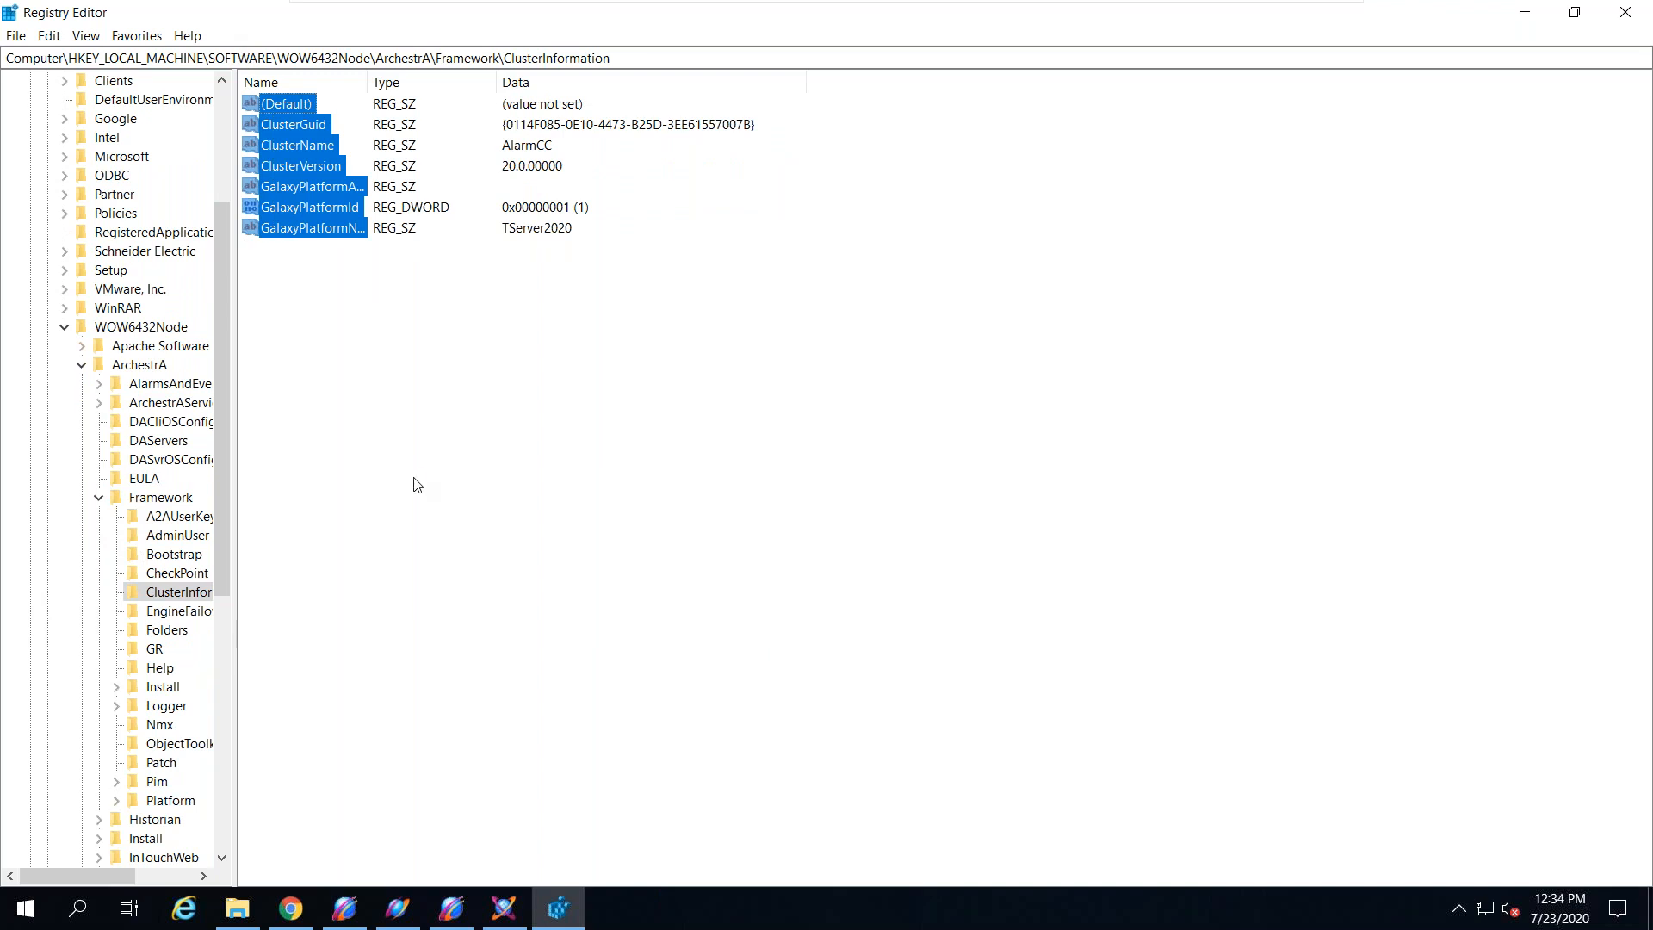
pyautogui.click(532, 153)
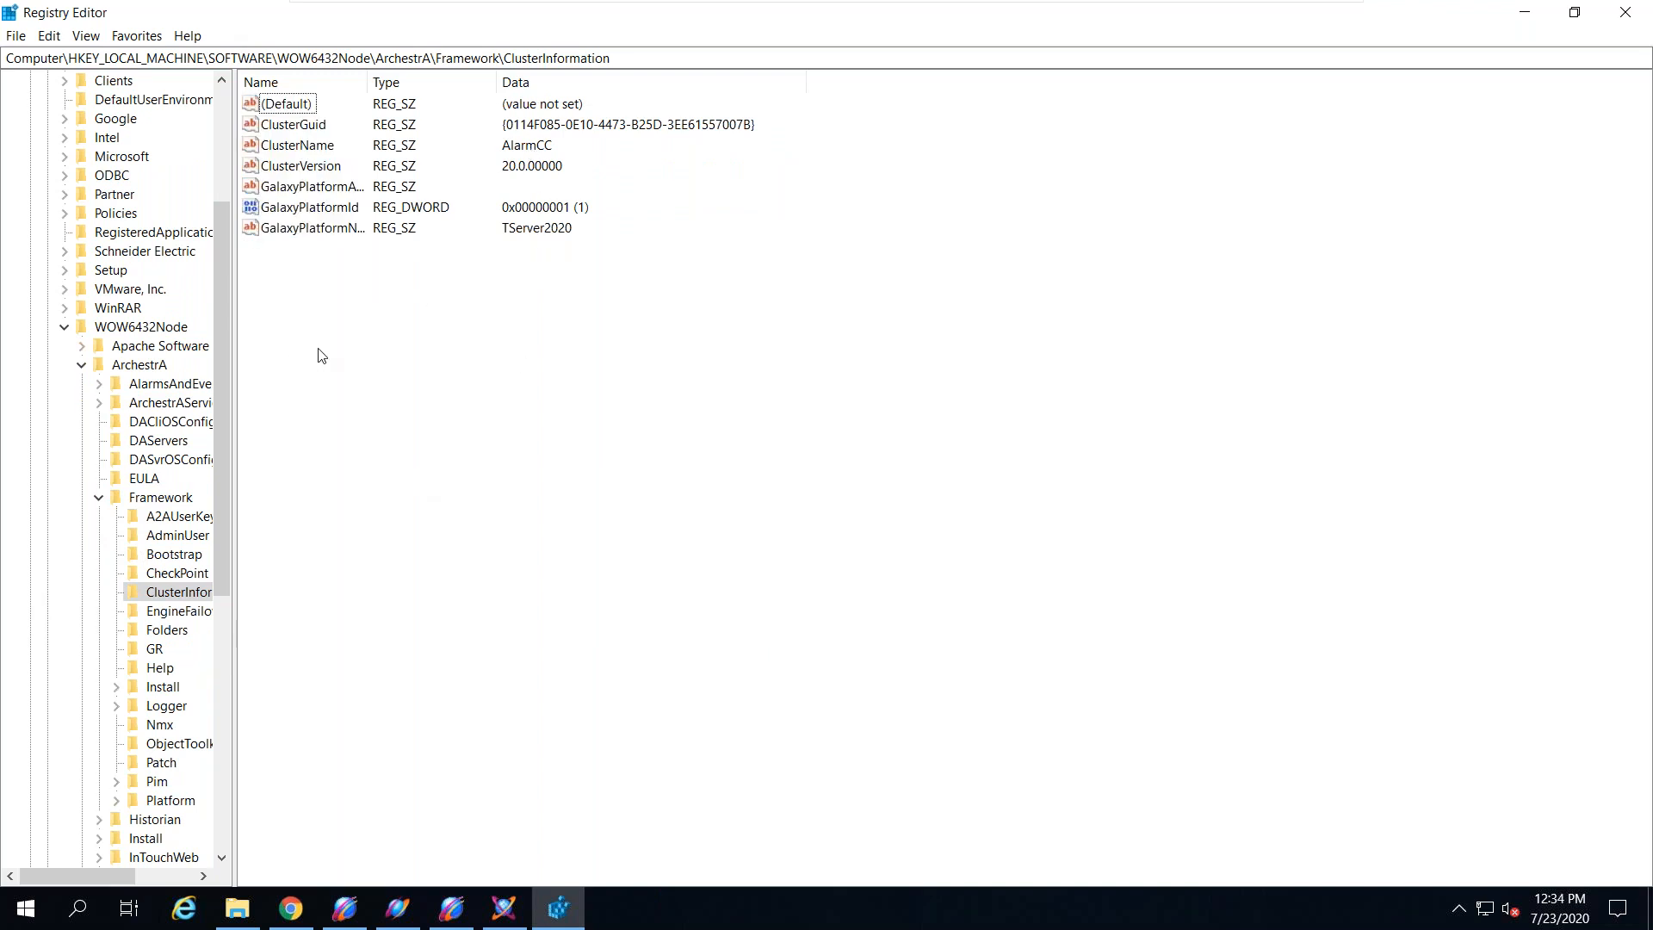
pyautogui.click(295, 144)
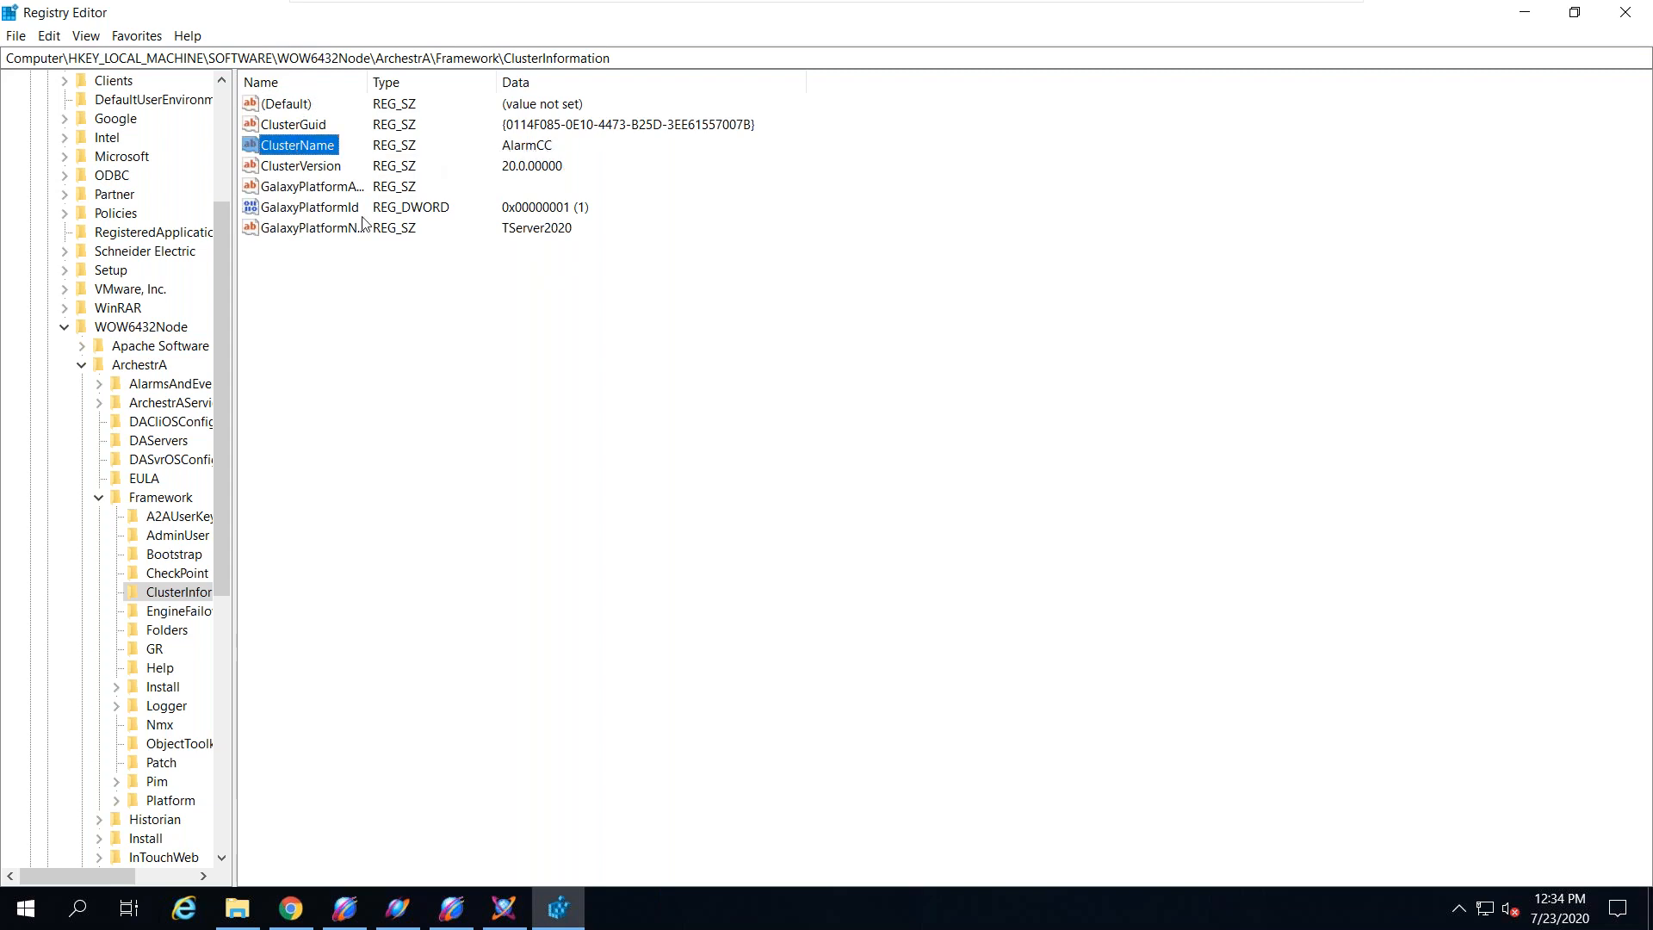
pyautogui.click(318, 232)
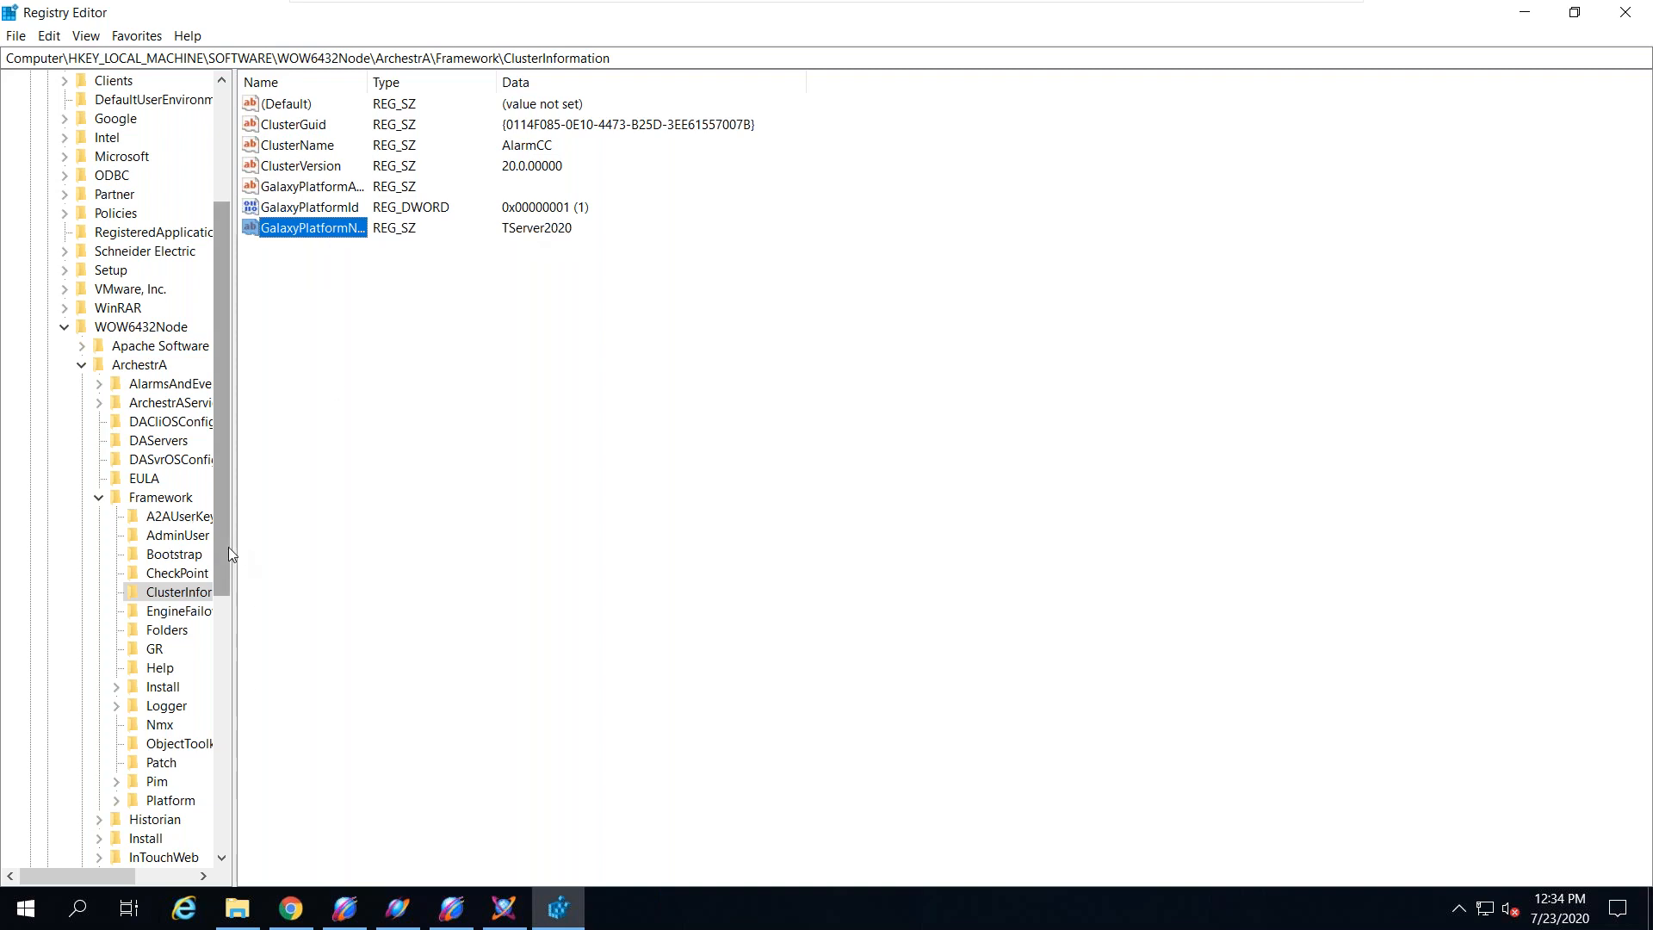
# Step: Expand the Platform key under Framework and inspect its PlatformNodes subkey
pyautogui.moveTo(220, 554); pyautogui.dragTo(222, 612)
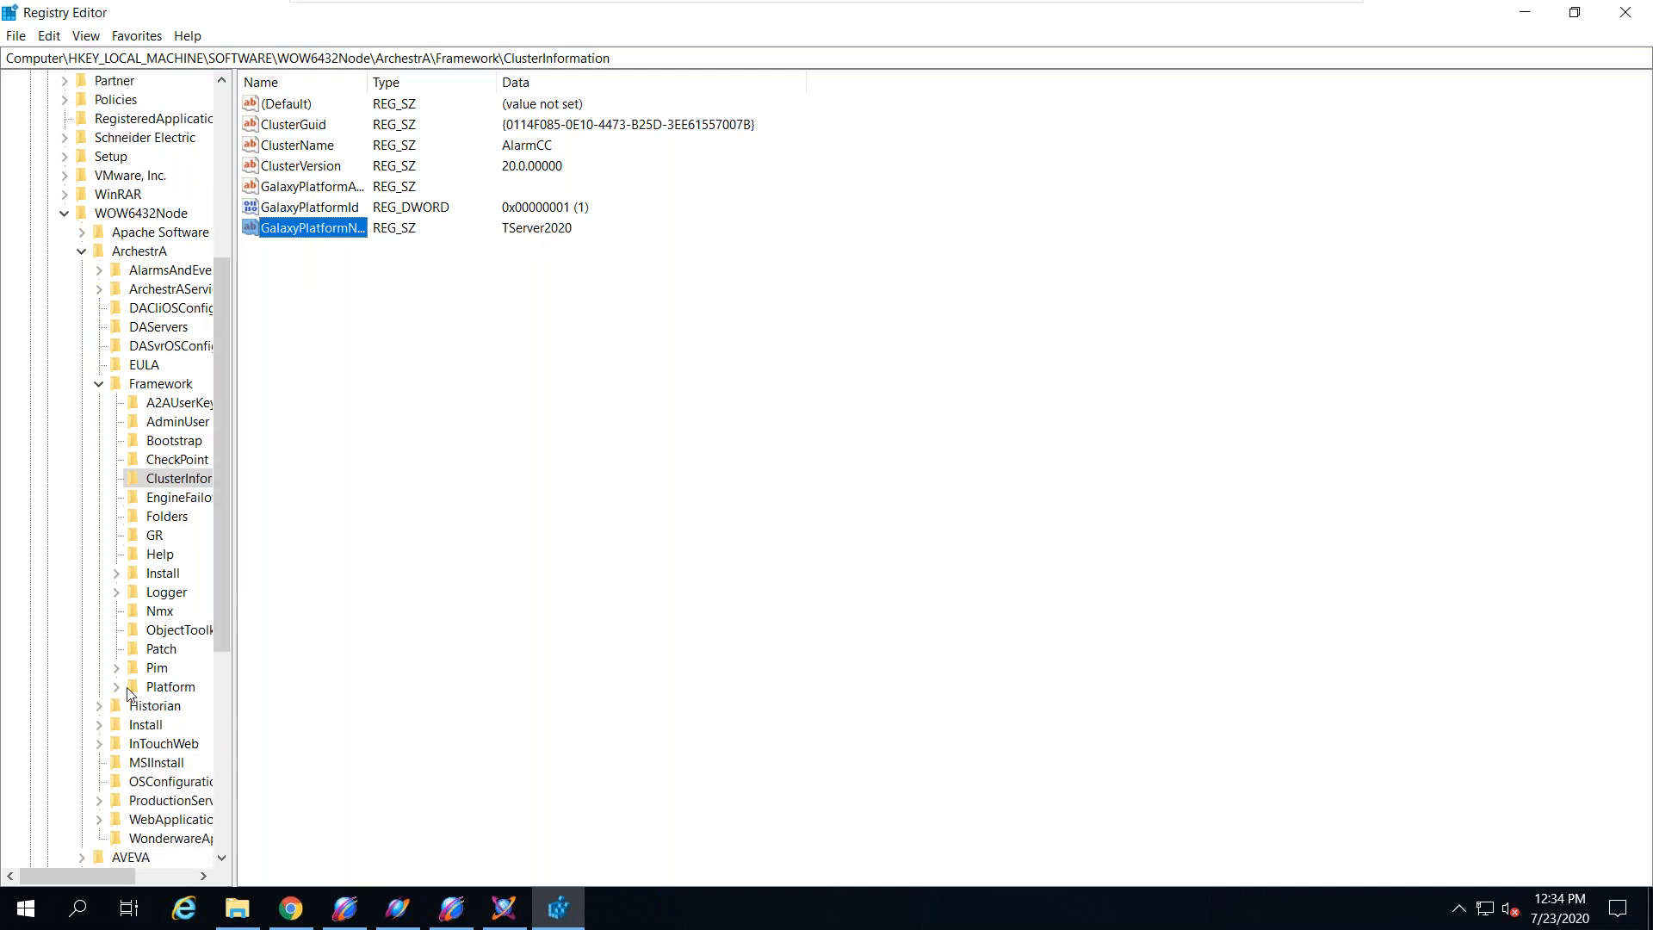
pyautogui.doubleClick(168, 688)
pyautogui.click(169, 713)
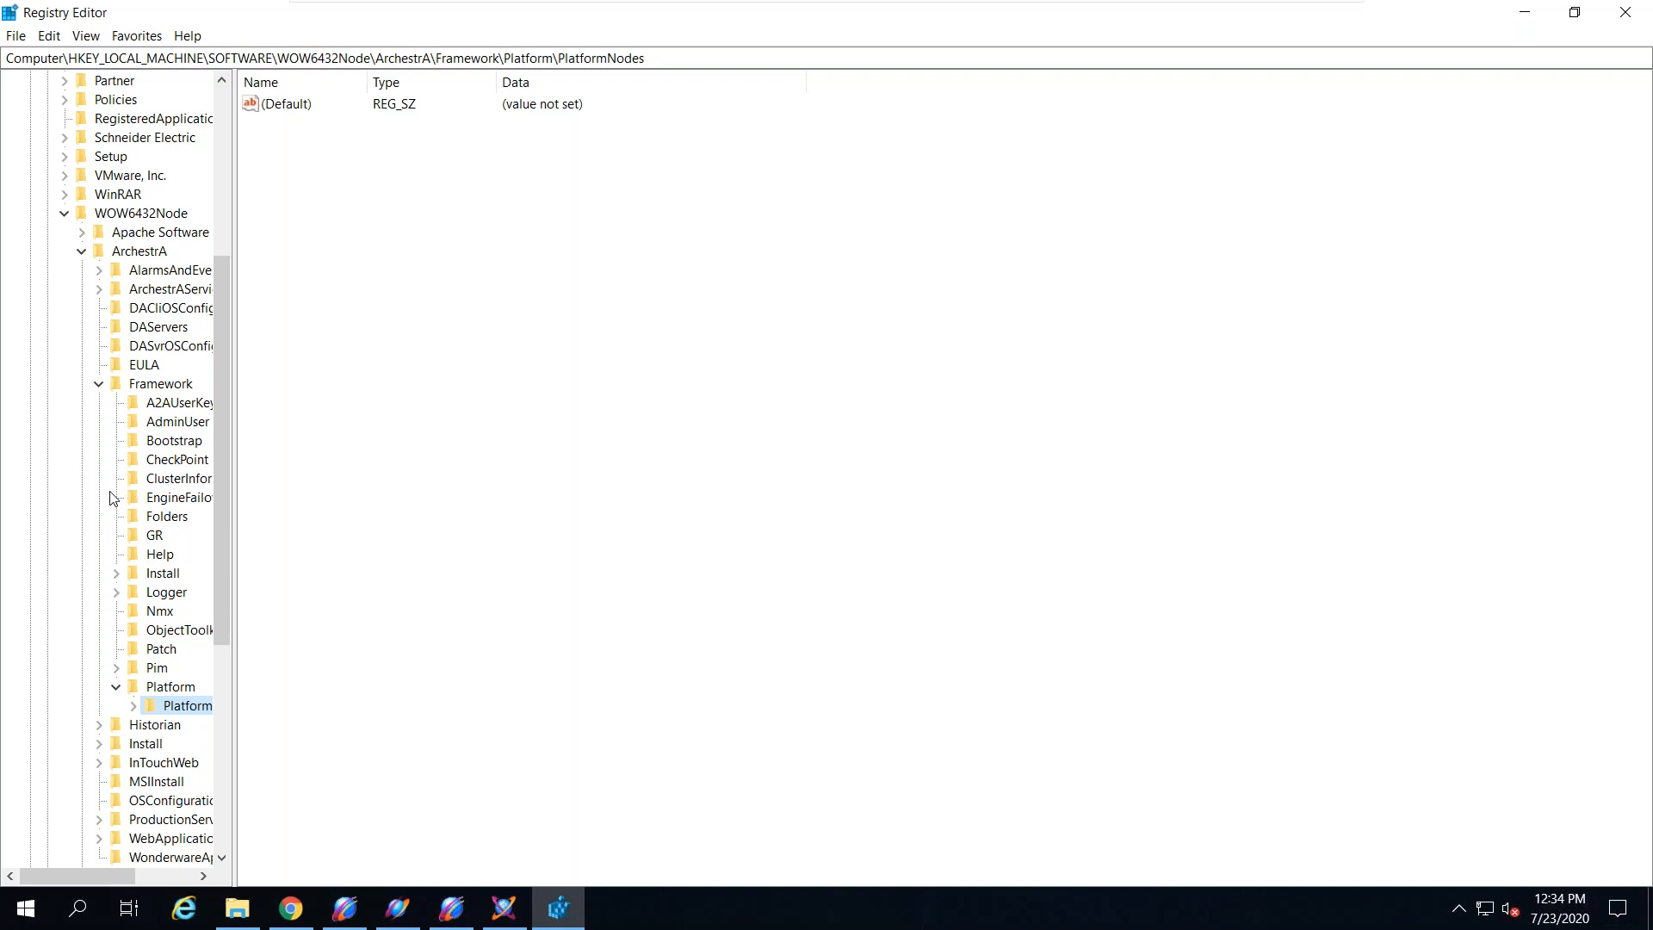
pyautogui.moveTo(217, 430); pyautogui.dragTo(223, 216)
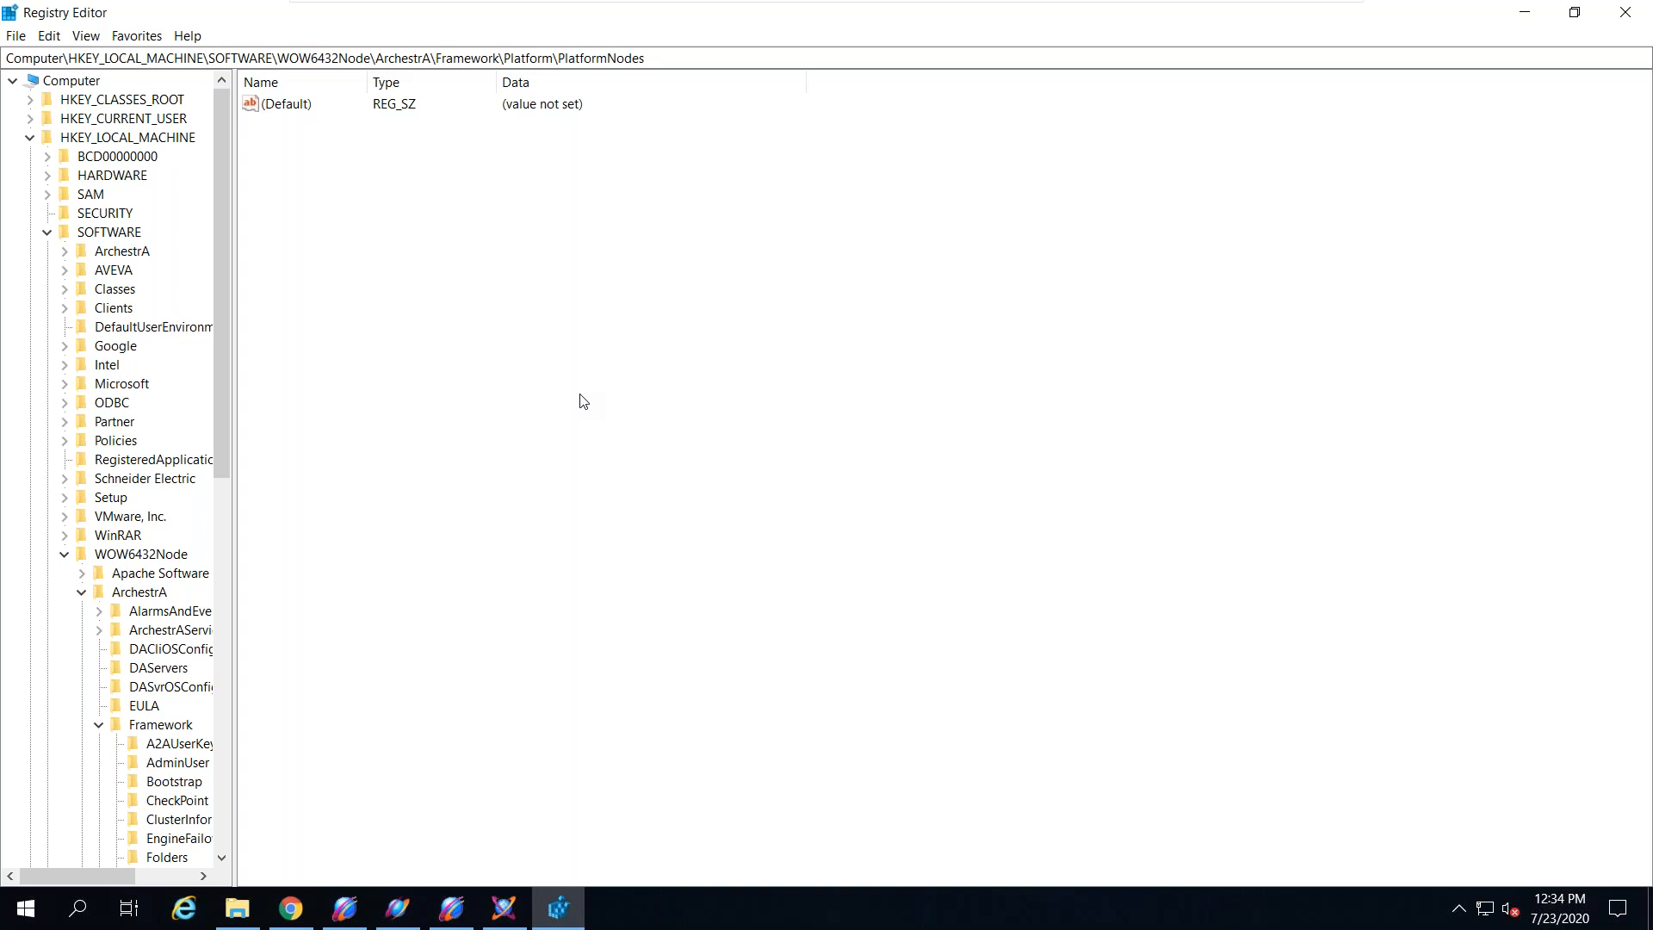
# Step: Minimize the TServer2020 virtual machine and return to the Agenda slide of the presentation
pyautogui.moveTo(829, 2)
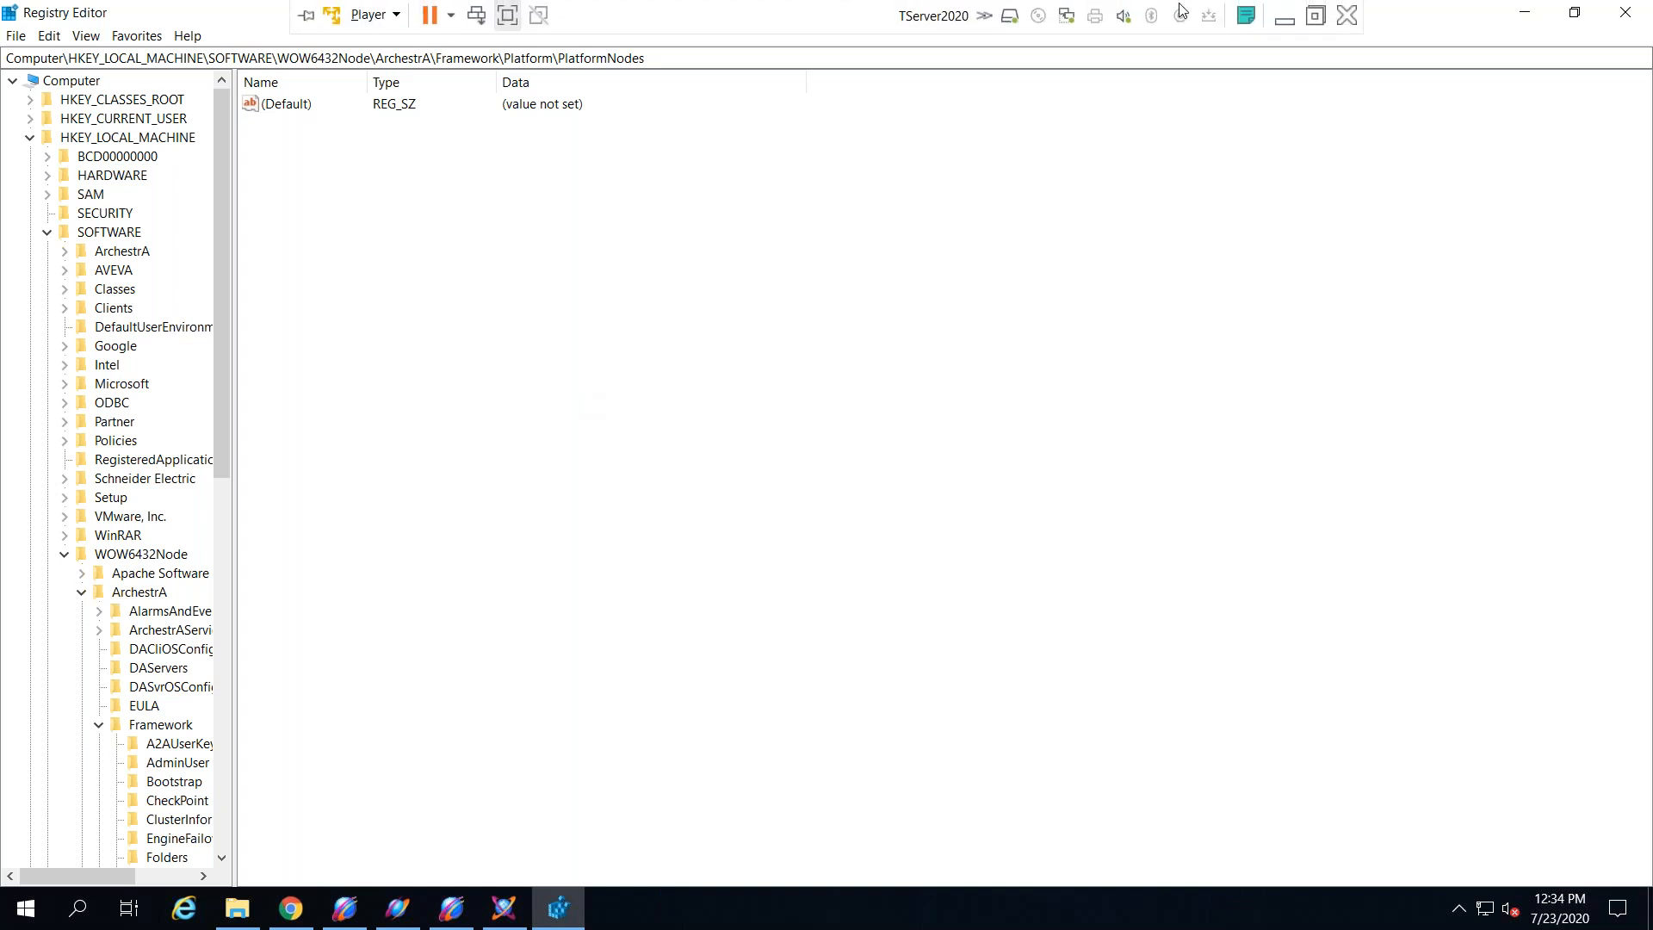
pyautogui.click(1284, 19)
pyautogui.click(865, 376)
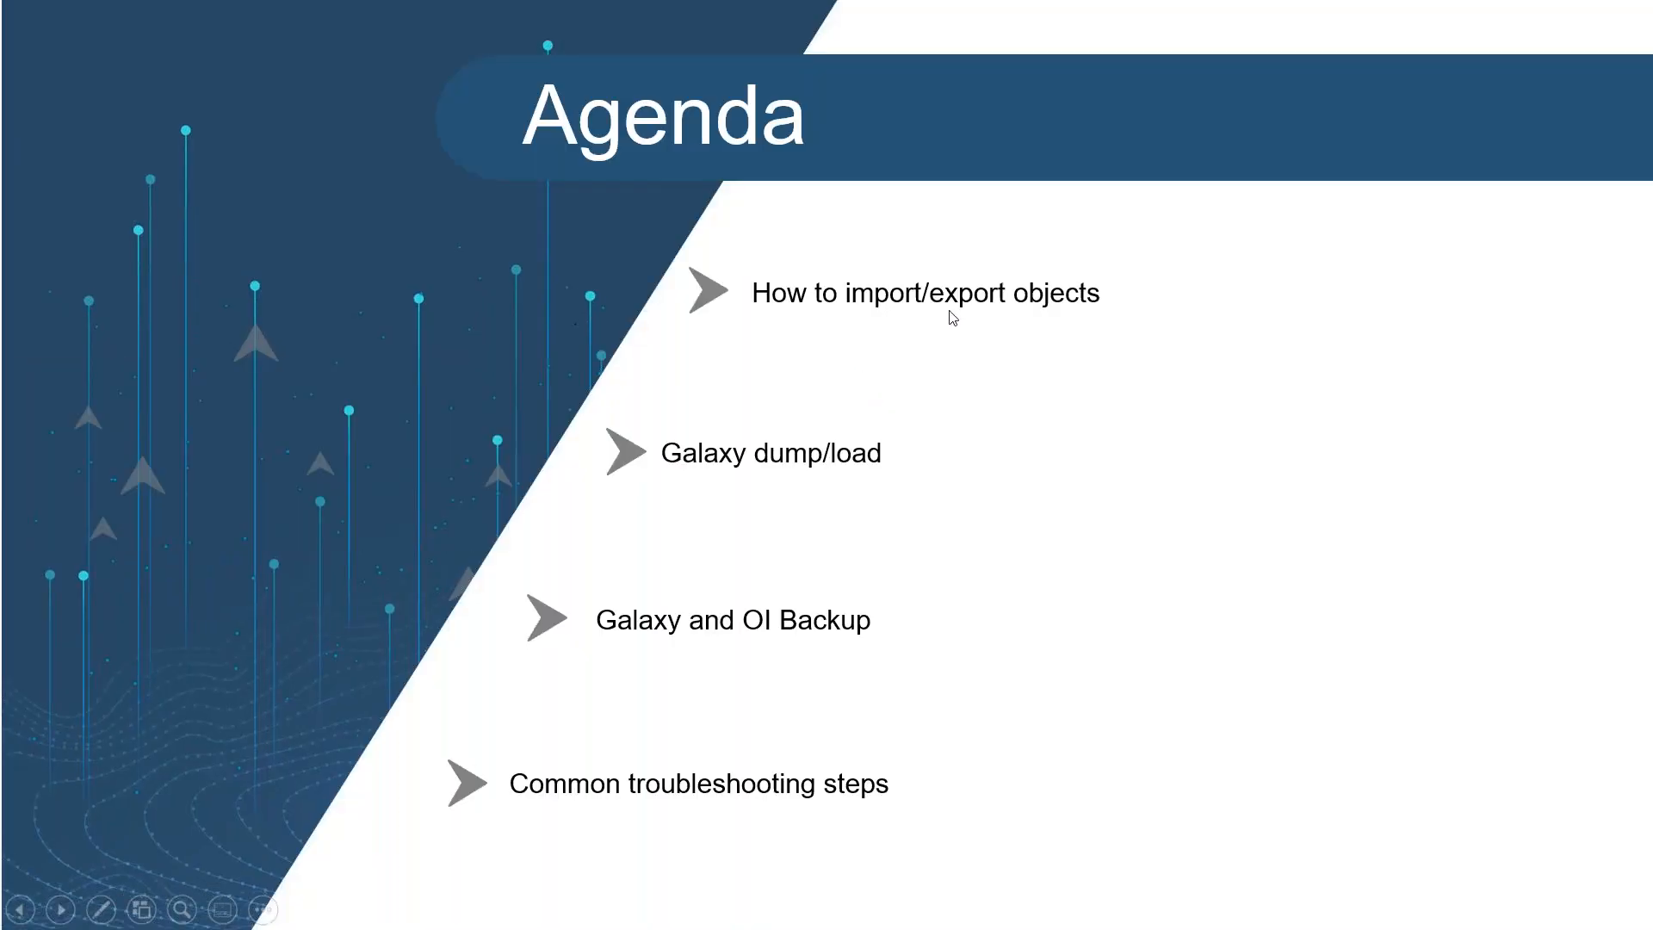
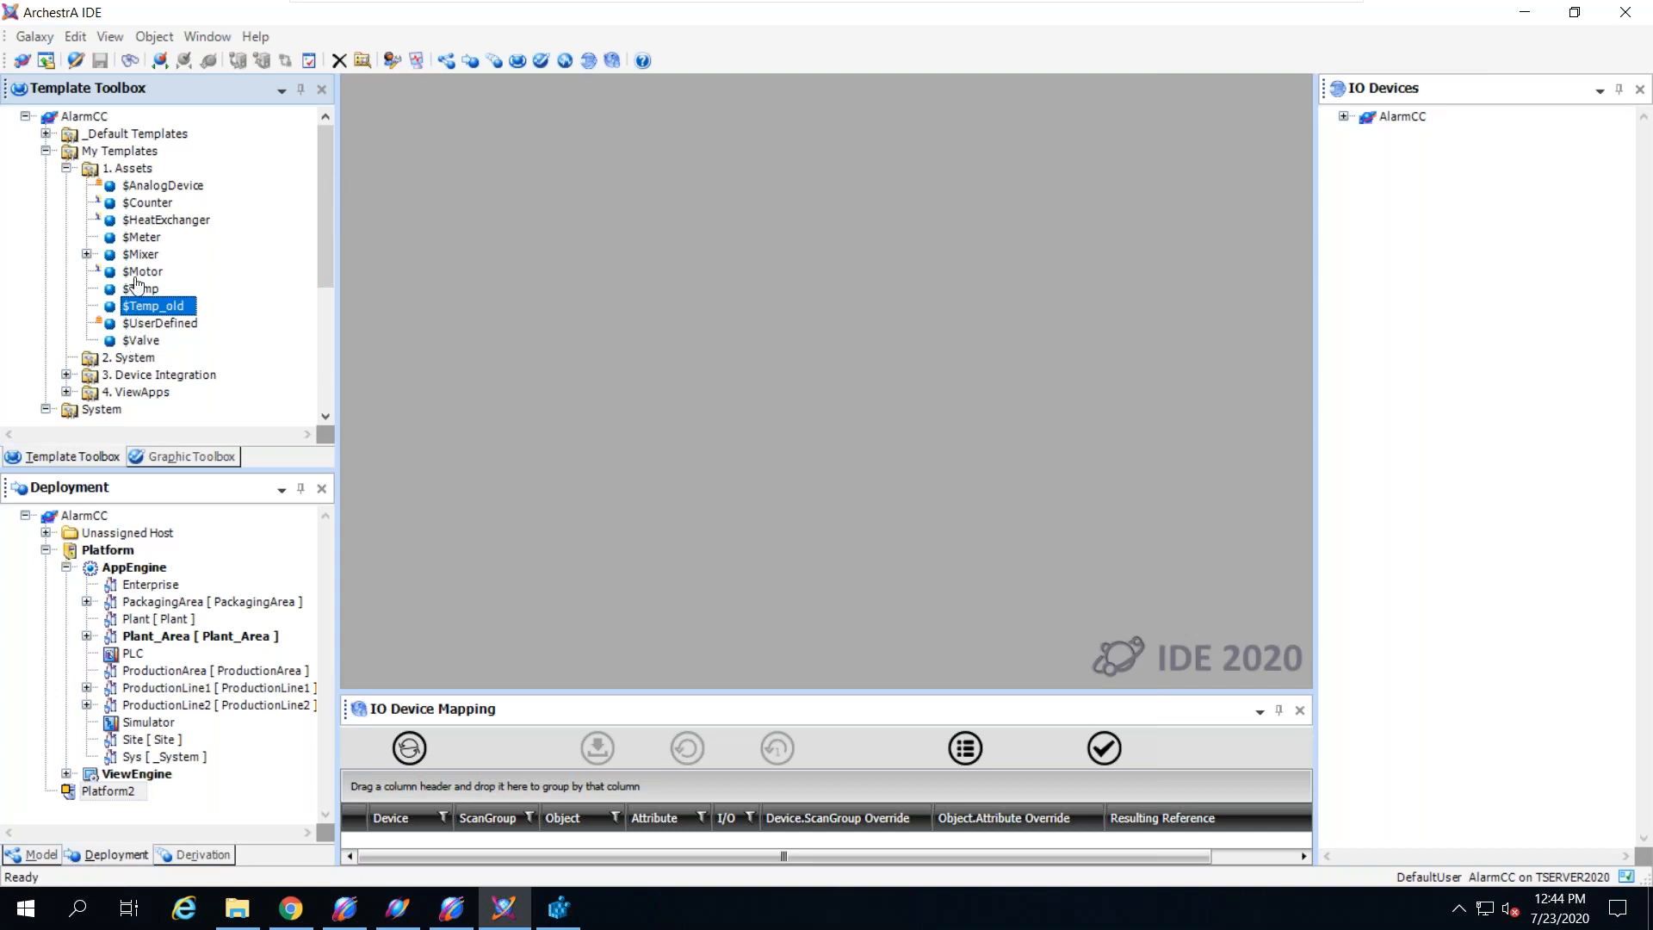
# Step: Open the Temperature template contained in $Mixer and expand the advanced I/O settings of its PV attribute down to the scaling values
pyautogui.click(87, 254)
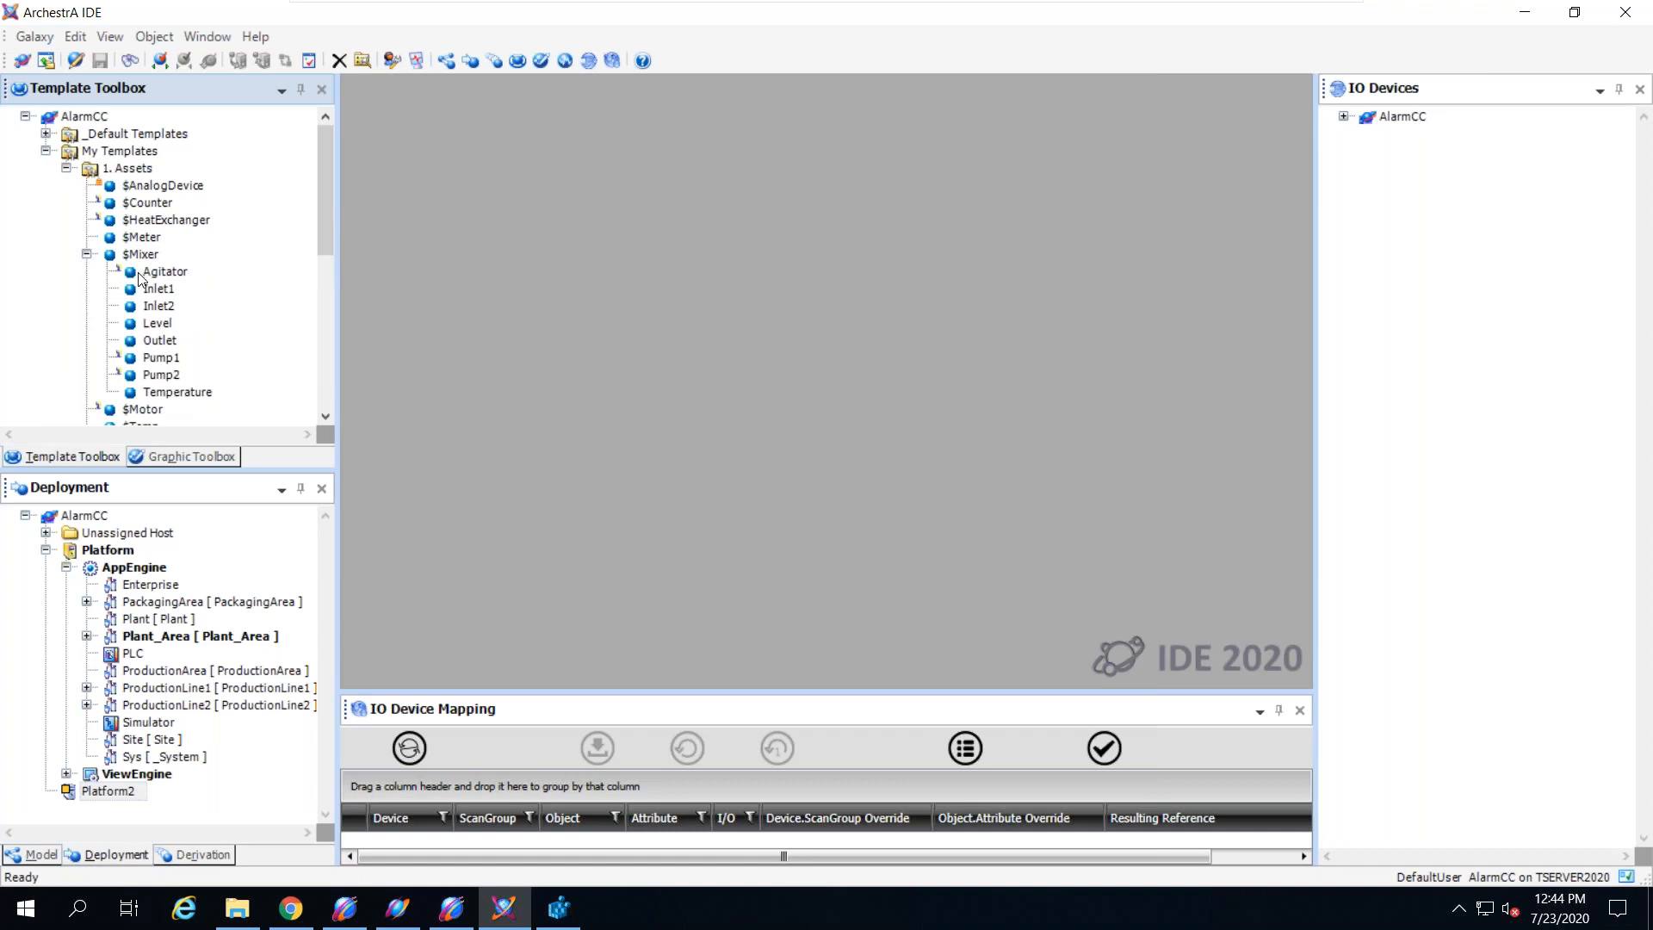
pyautogui.click(160, 393)
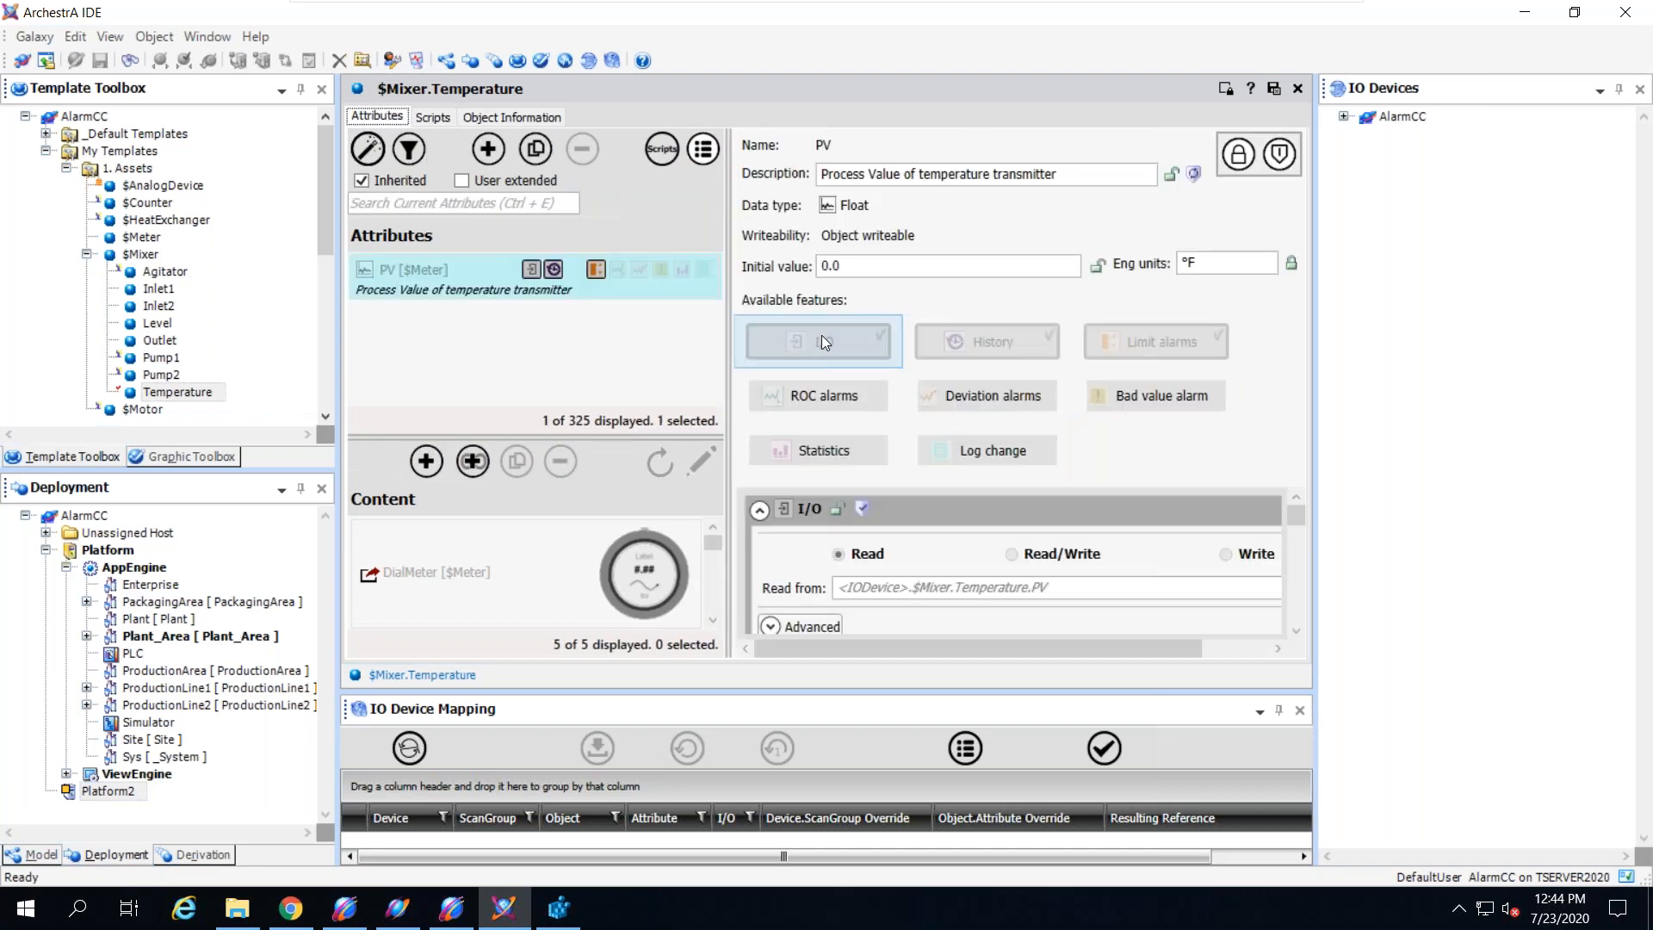
pyautogui.click(1296, 633)
pyautogui.click(770, 593)
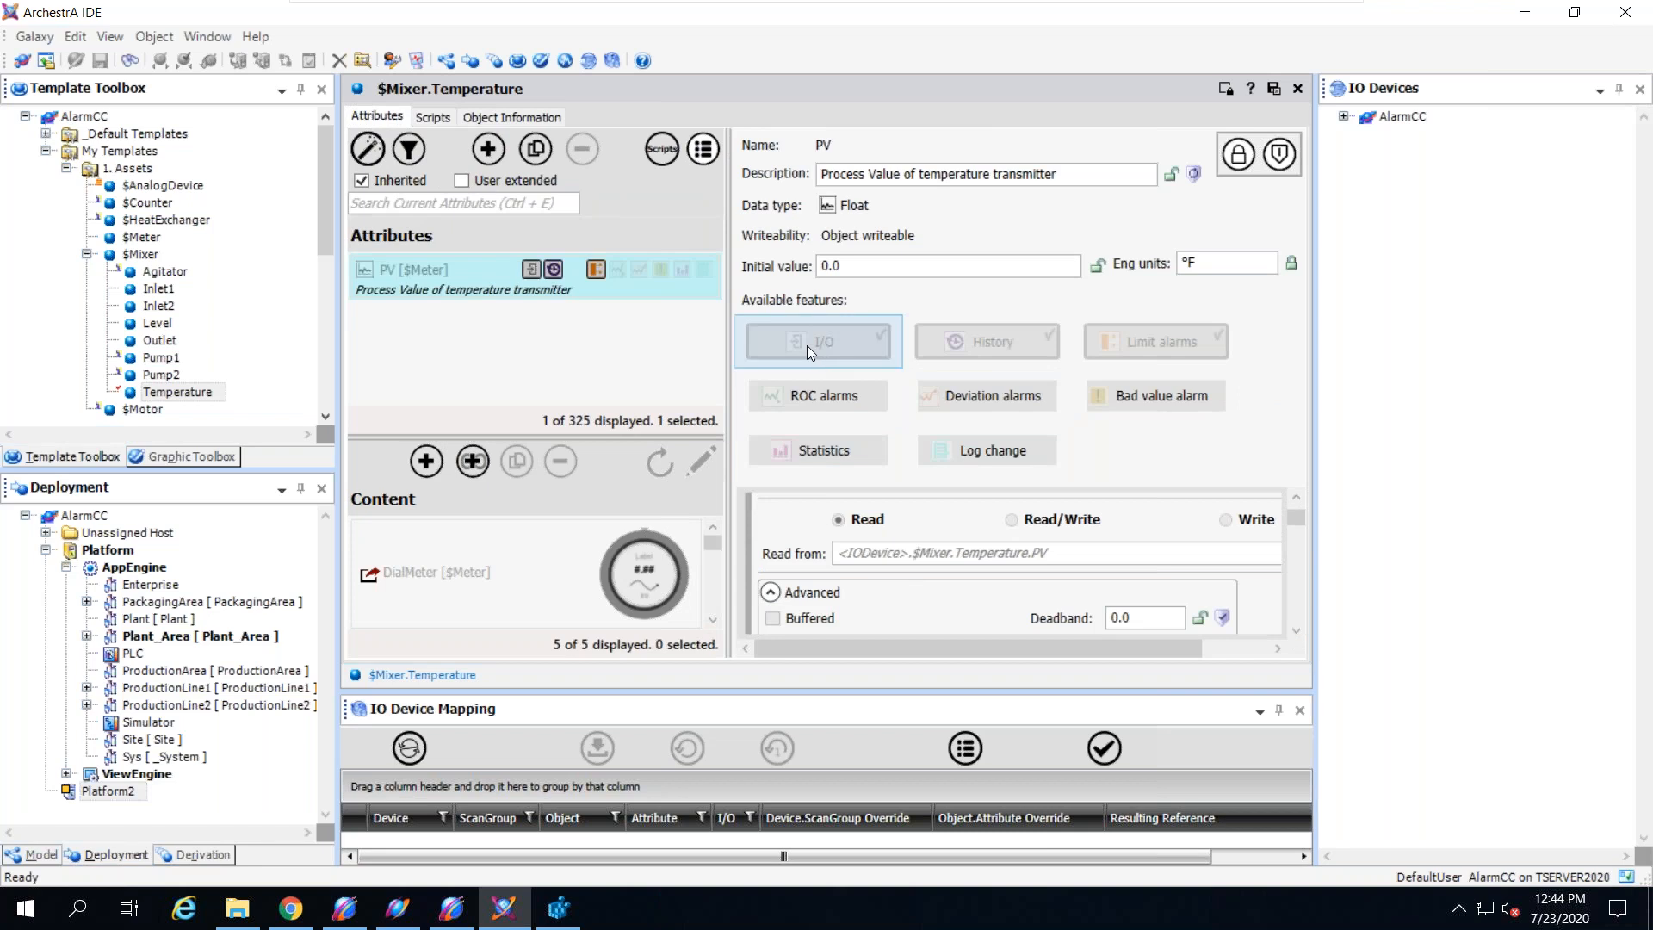
pyautogui.scroll(-2, 874, 555)
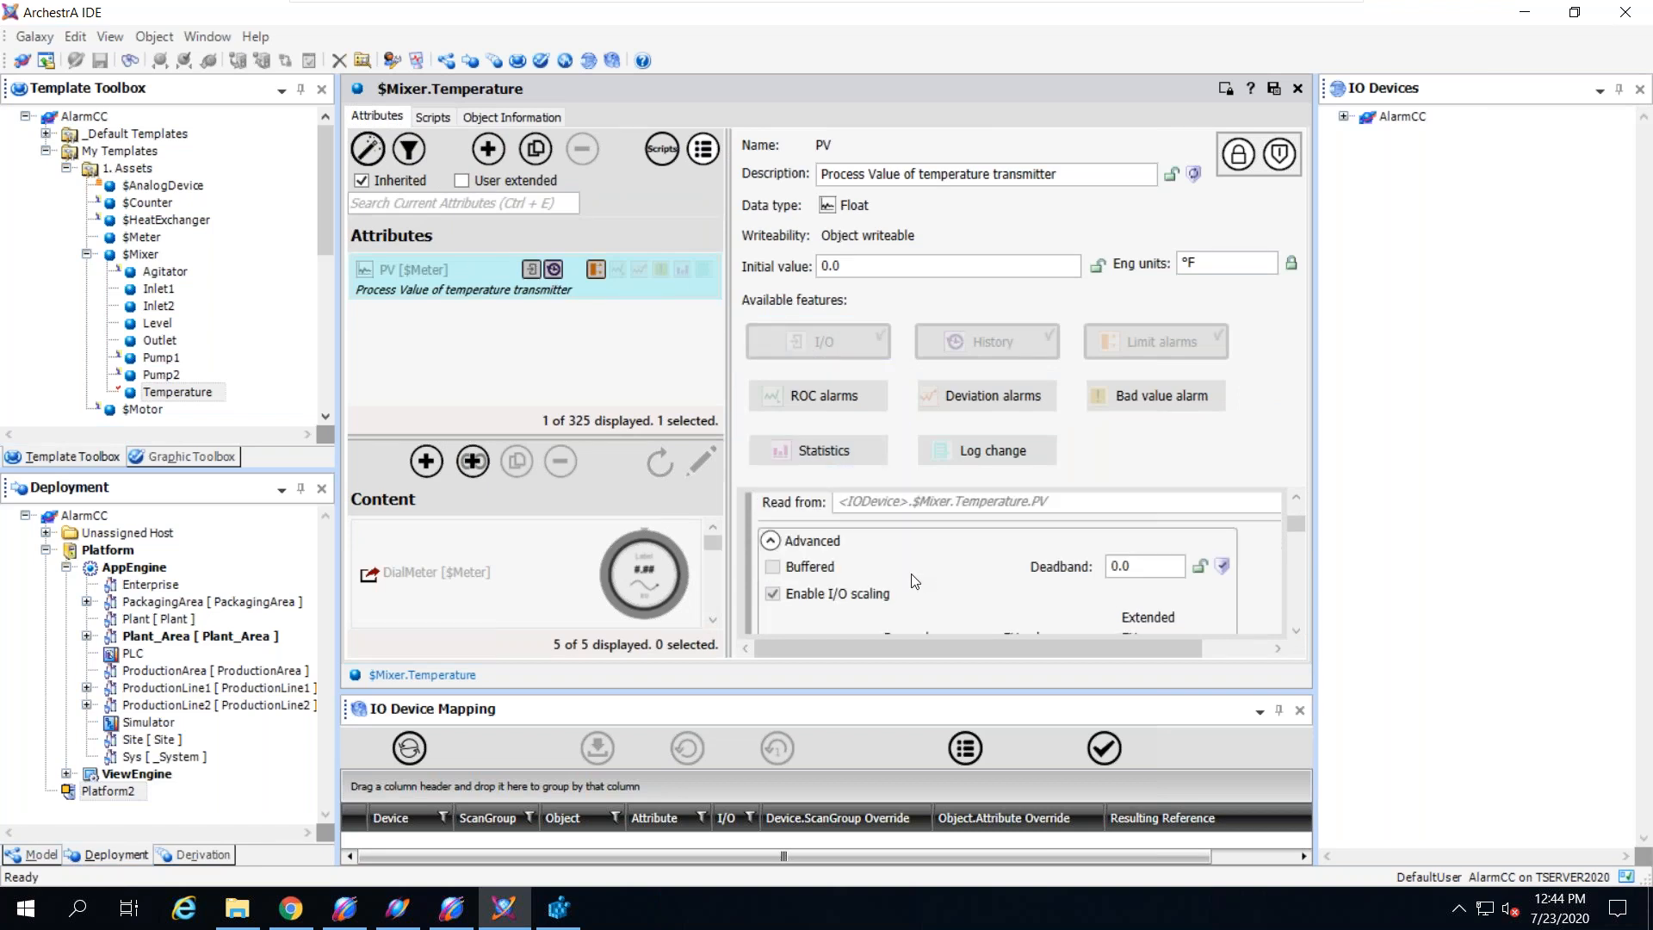
pyautogui.scroll(-2, 821, 584)
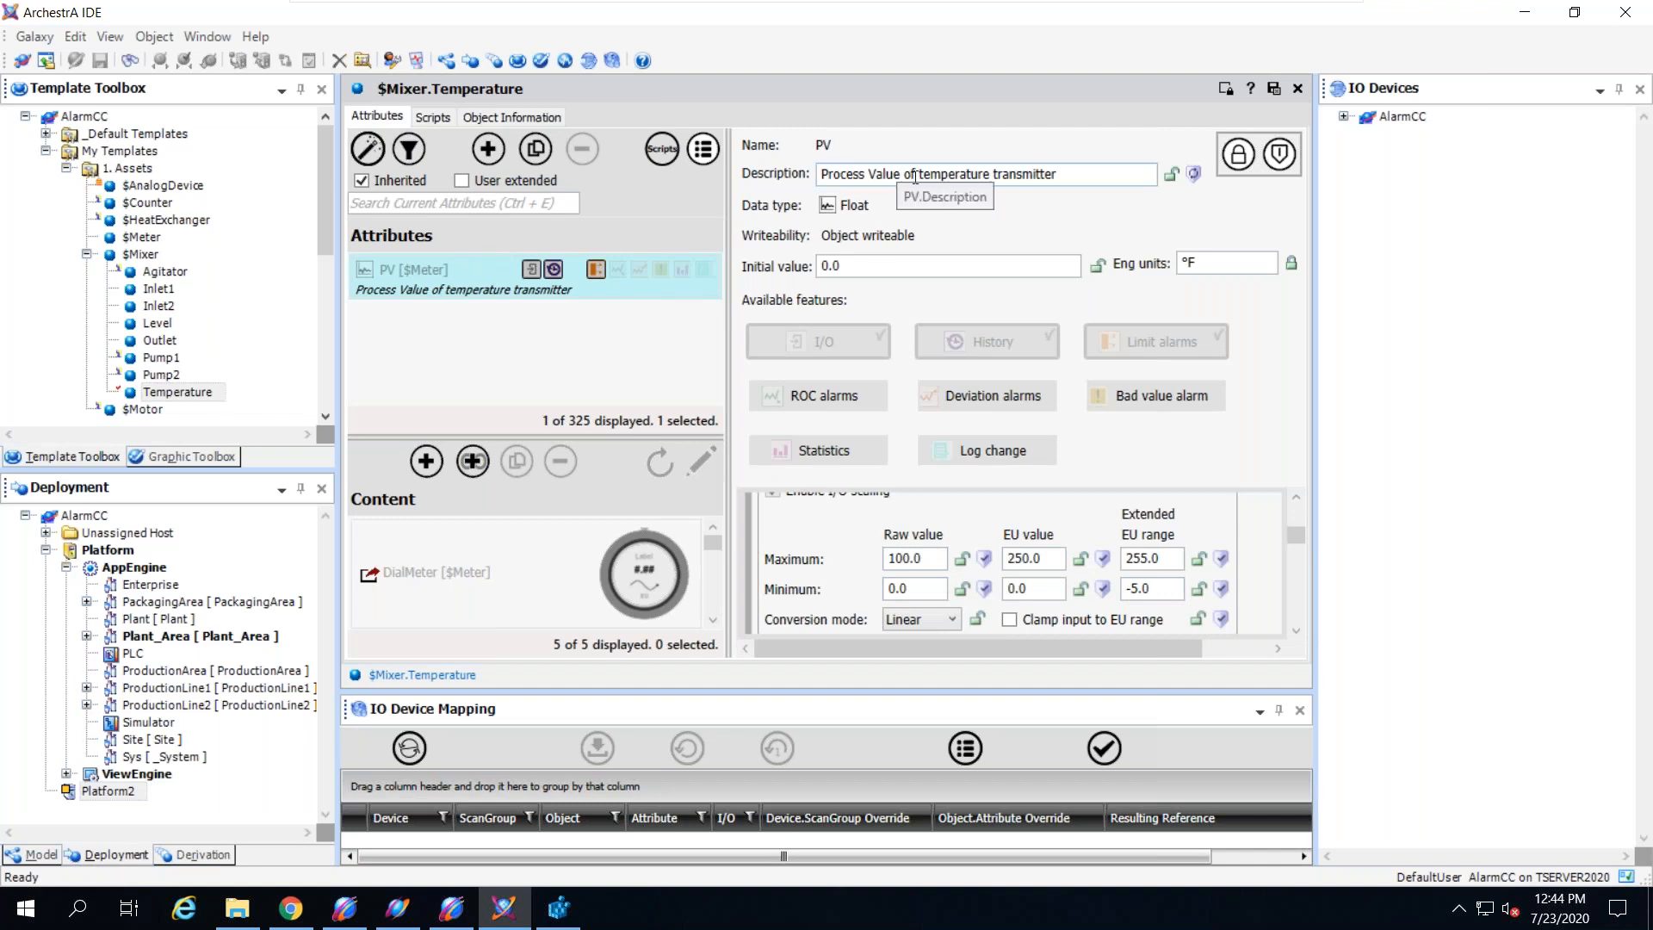
# Step: Review the raw value, EU value and extended EU range limits in the PV attribute's I/O scaling
pyautogui.moveTo(917, 585); pyautogui.dragTo(863, 553)
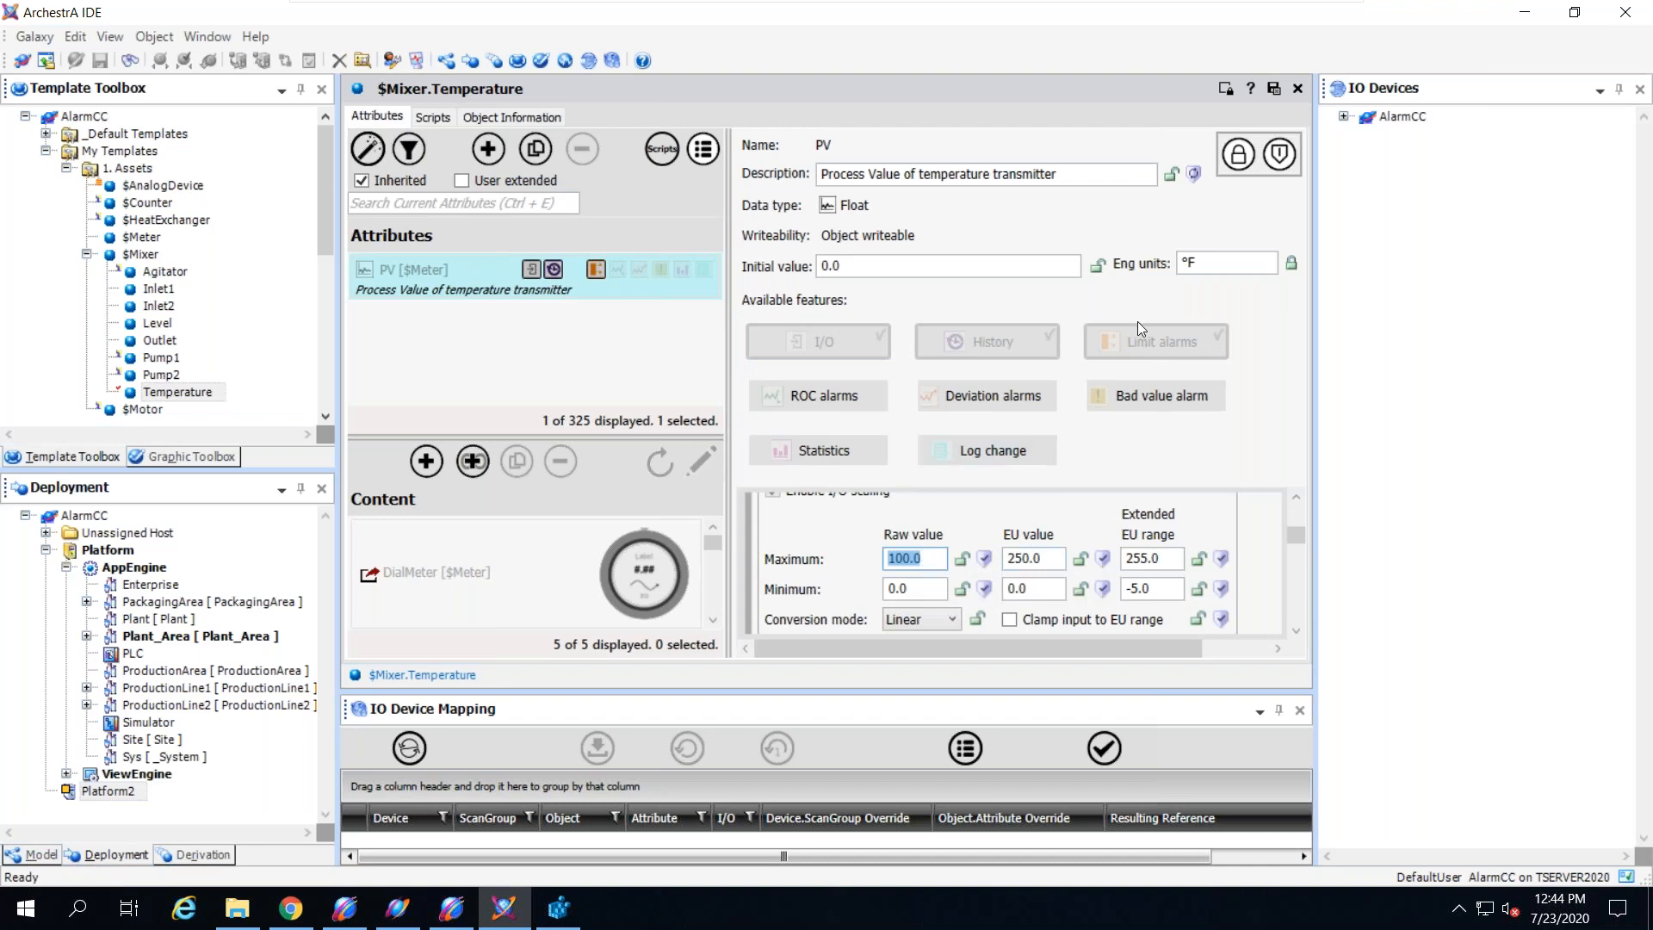
pyautogui.moveTo(1045, 558); pyautogui.dragTo(1007, 558)
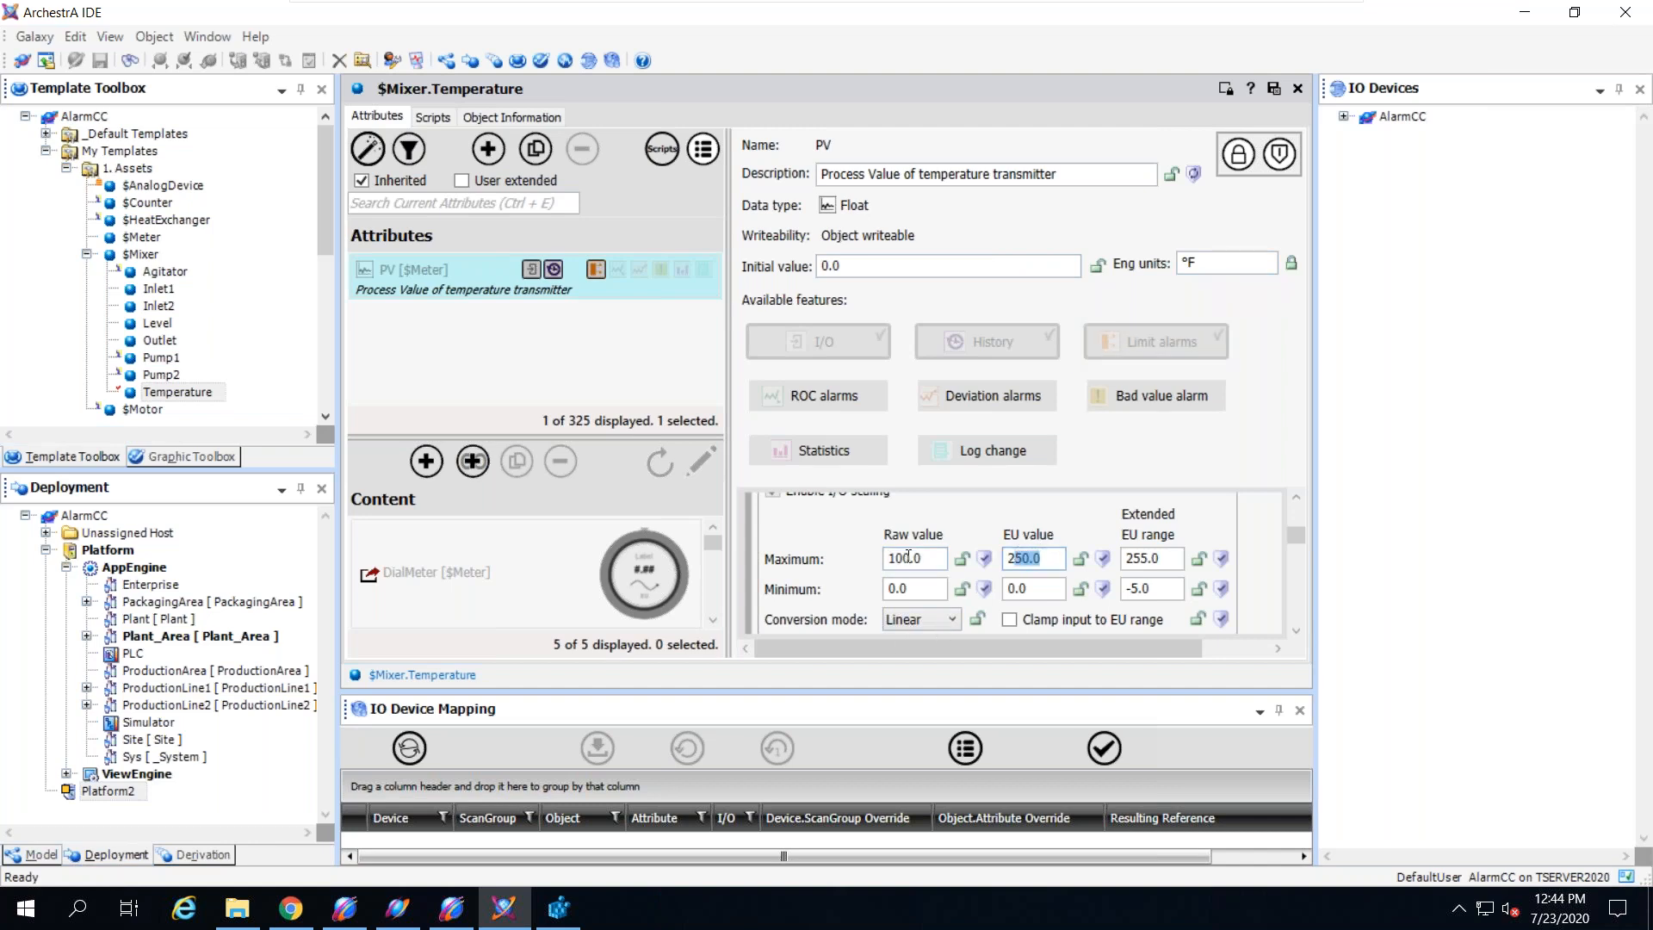
pyautogui.click(1038, 593)
pyautogui.click(1151, 558)
pyautogui.moveTo(1150, 558); pyautogui.dragTo(1126, 584)
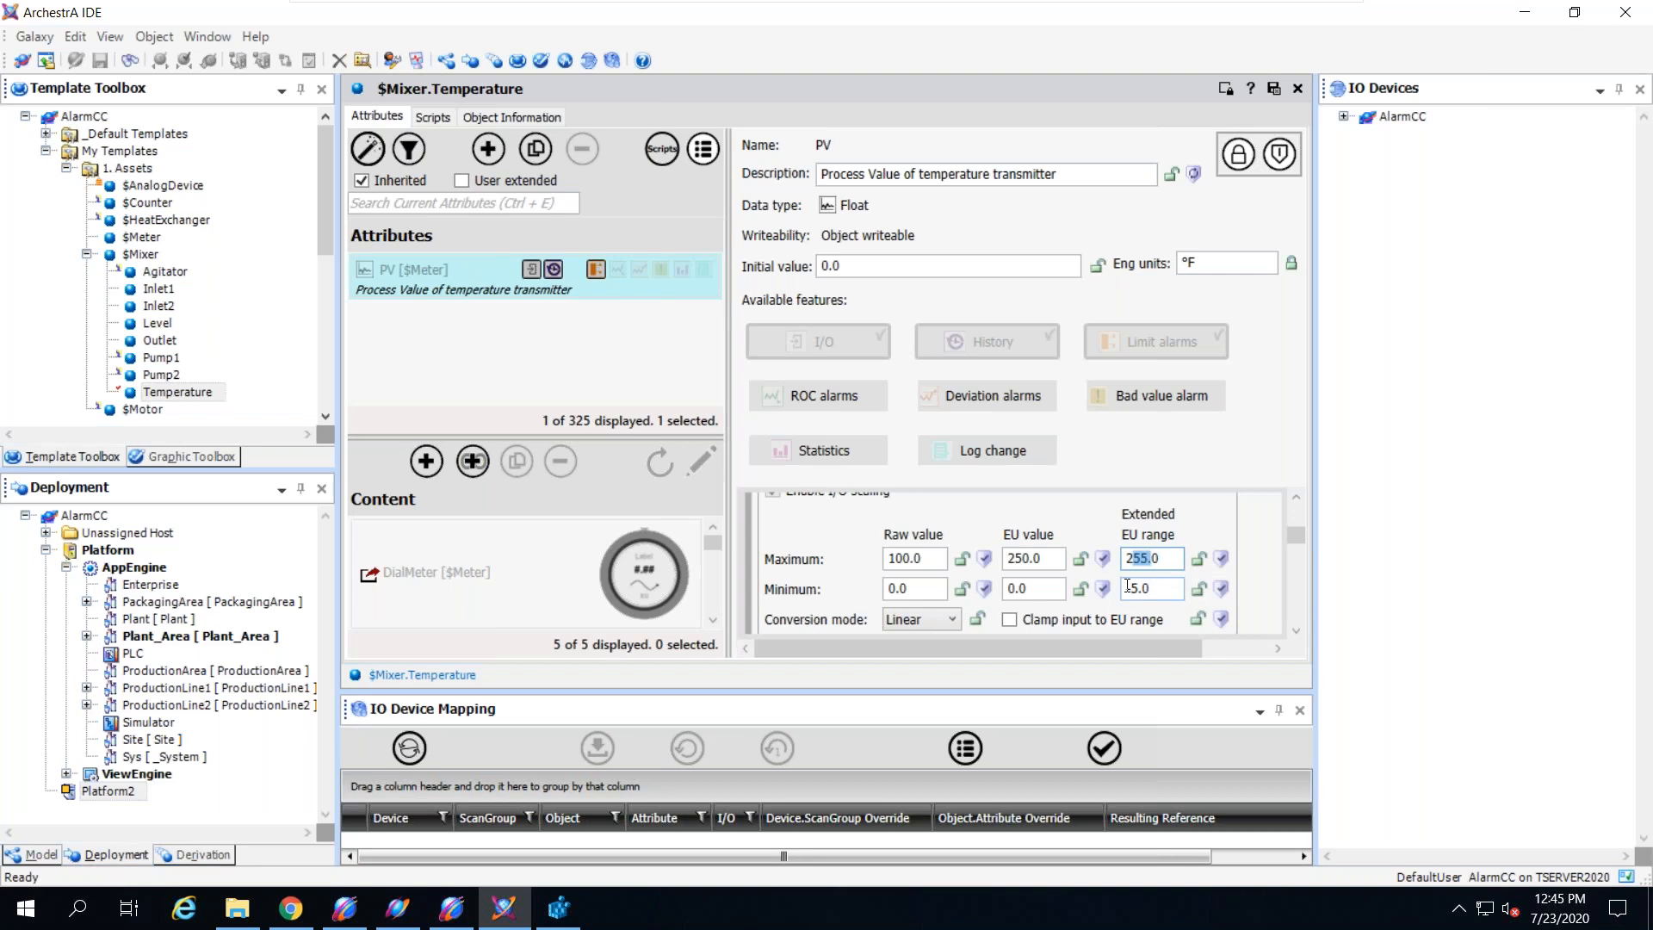
pyautogui.moveTo(1158, 588); pyautogui.dragTo(1122, 588)
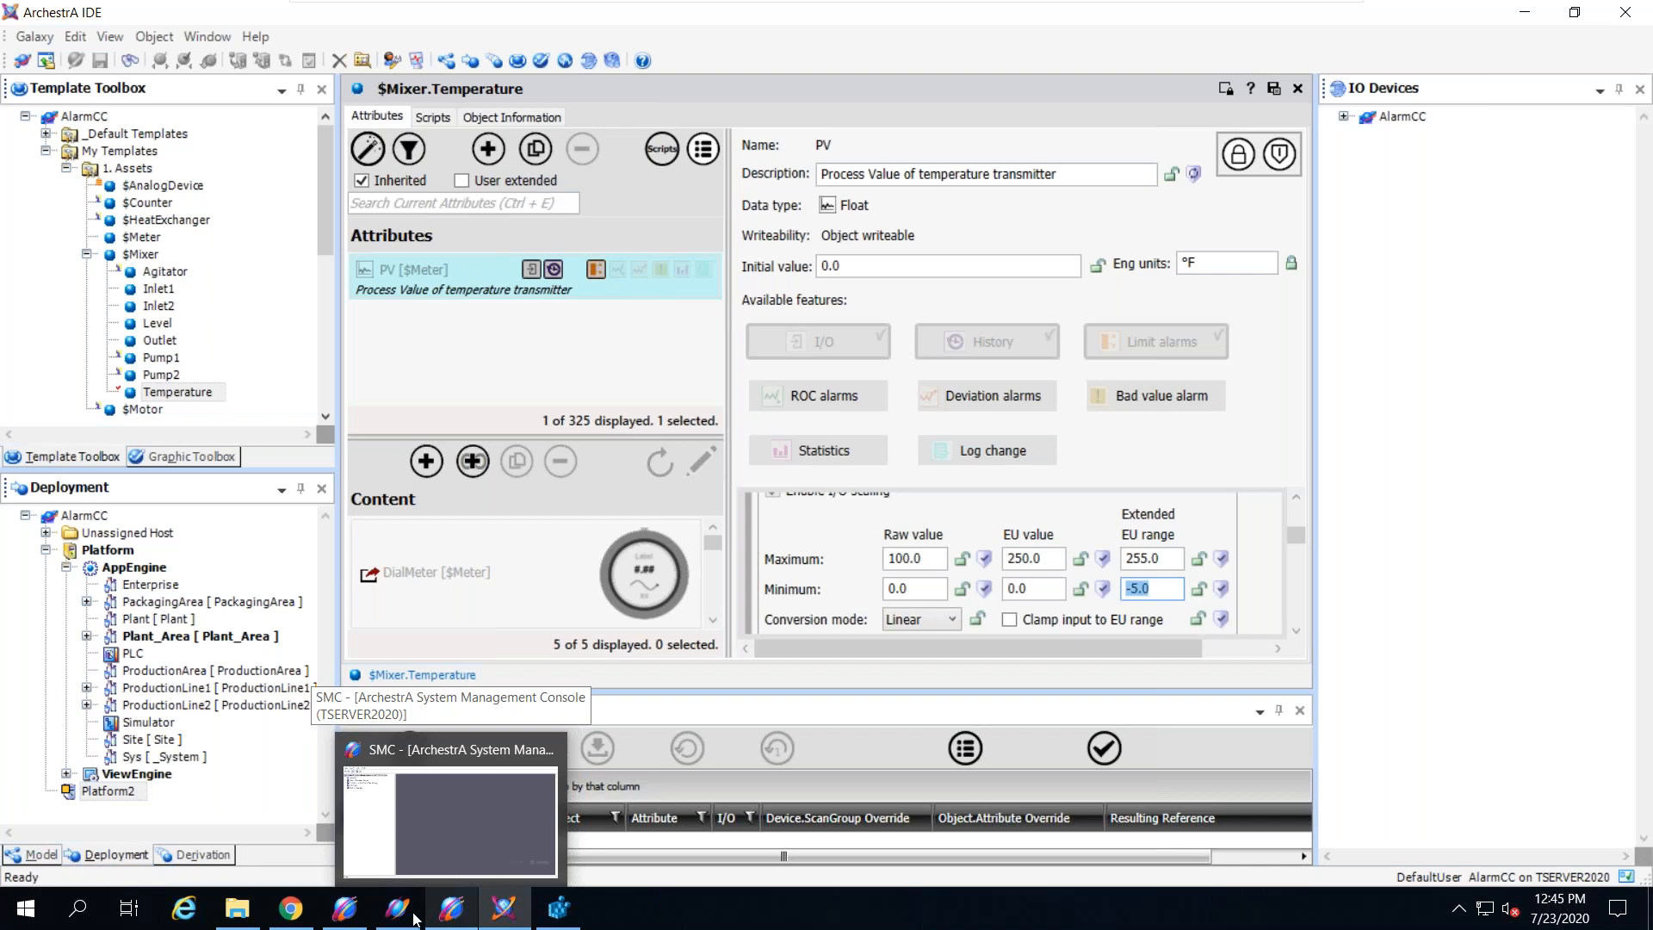
# Step: Switch to Object Viewer and compare the scaled HeatExchanger_001.TT4.PV with its raw Simulator.Fast source value in the watch list
pyautogui.moveTo(412, 918)
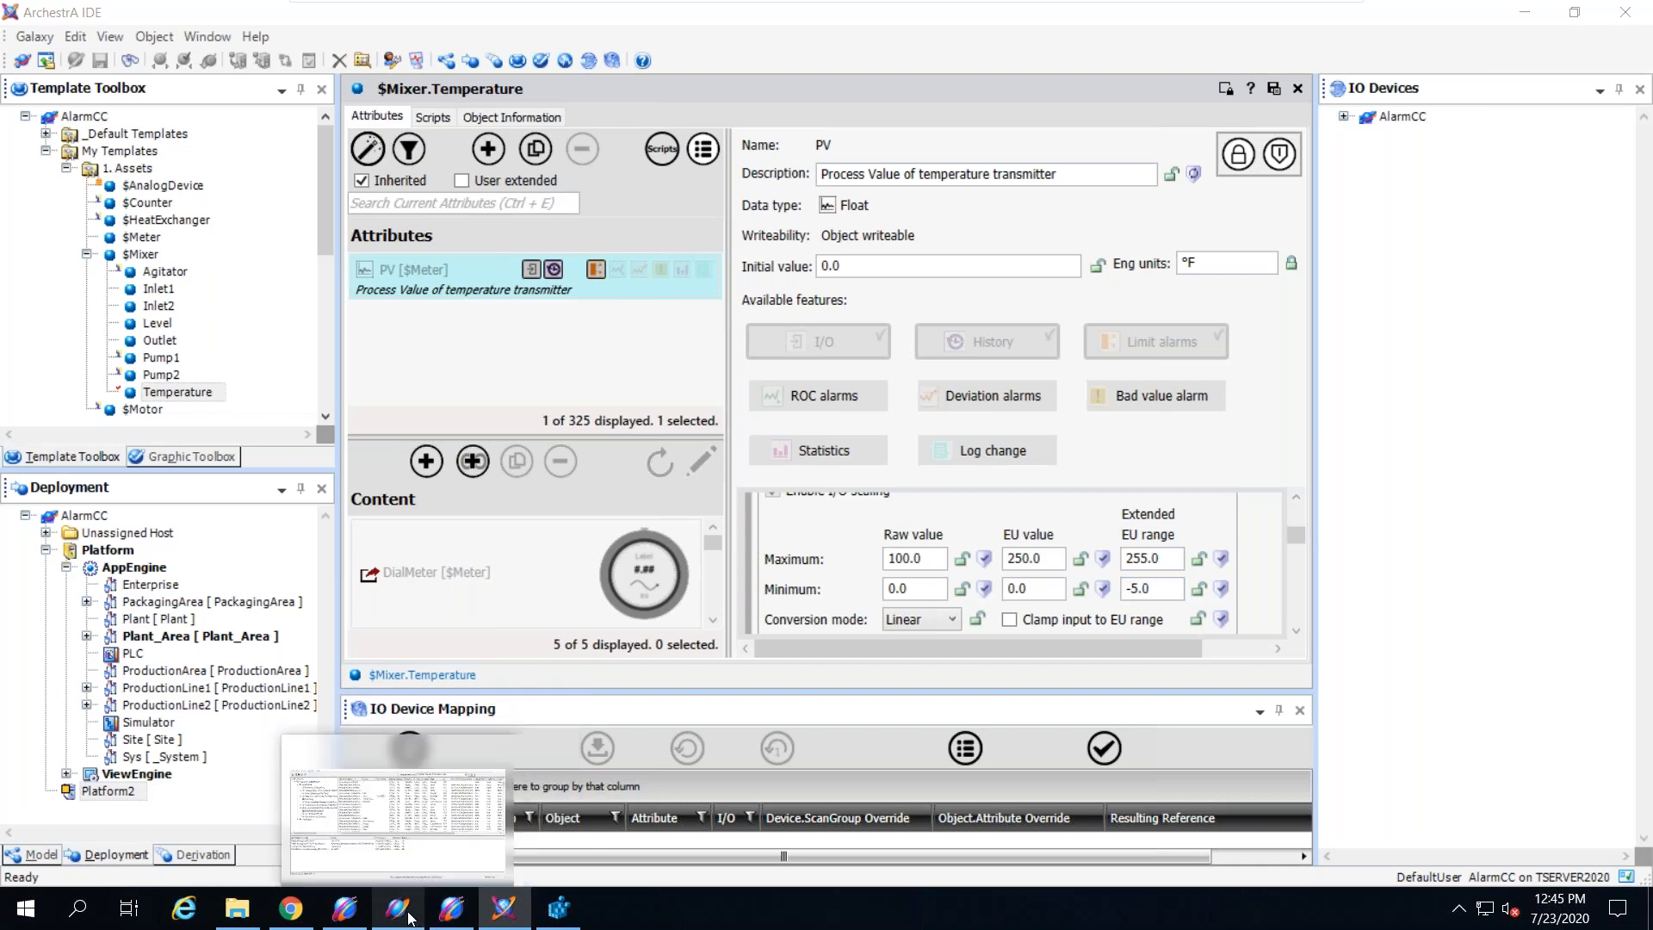
pyautogui.click(305, 802)
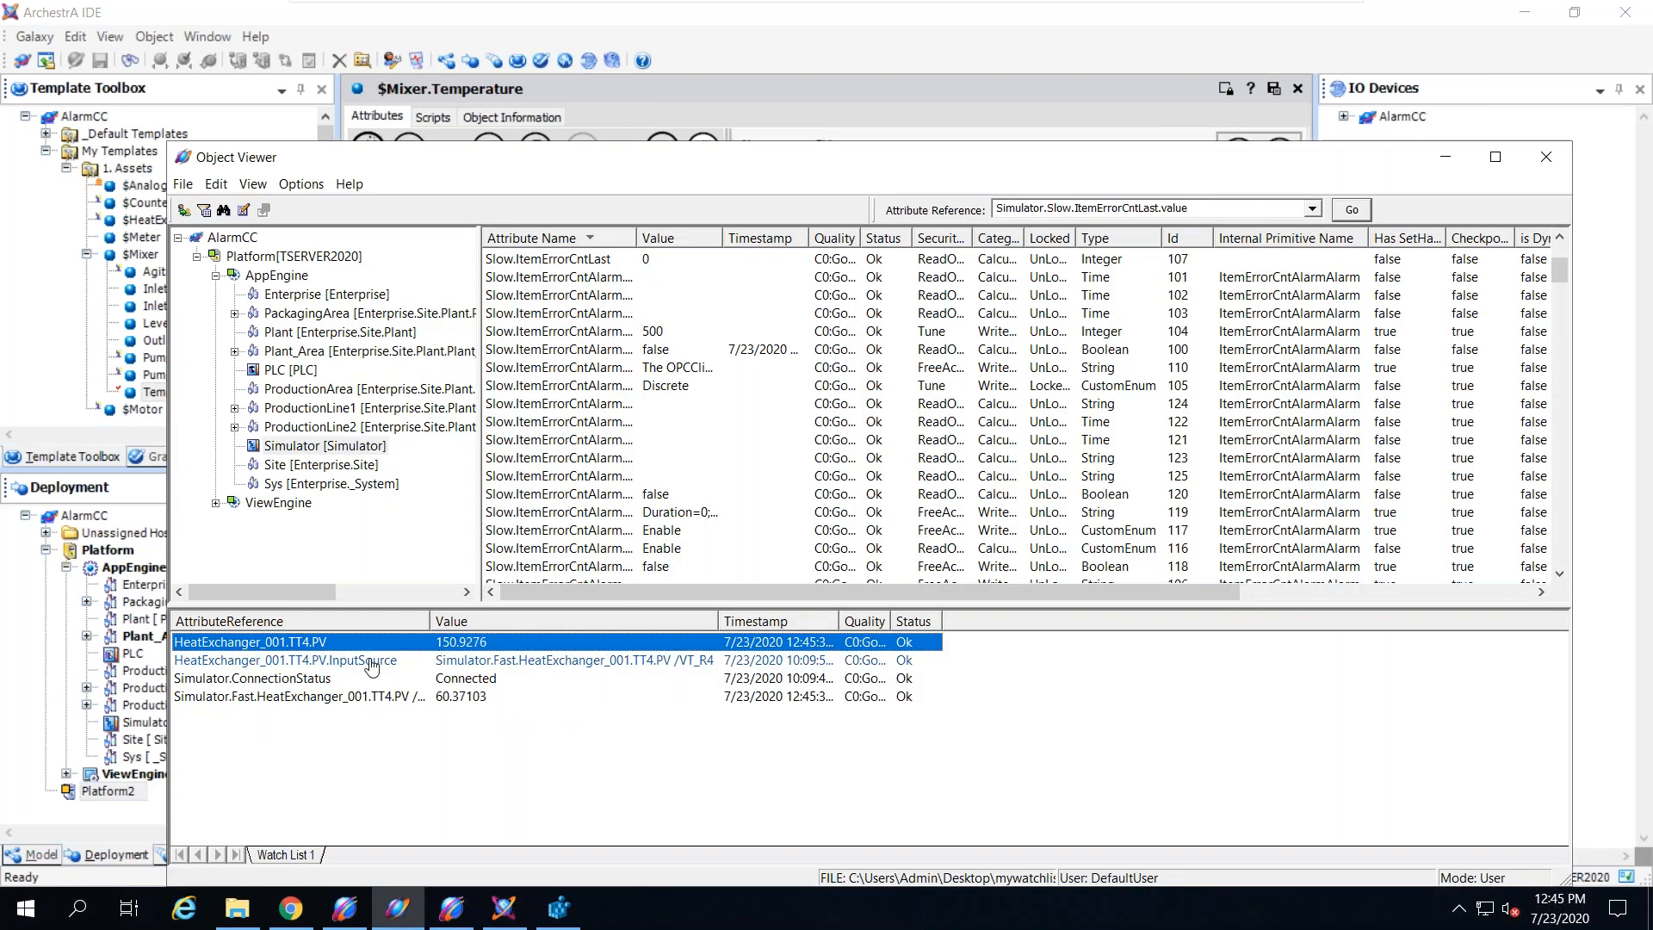
pyautogui.click(200, 697)
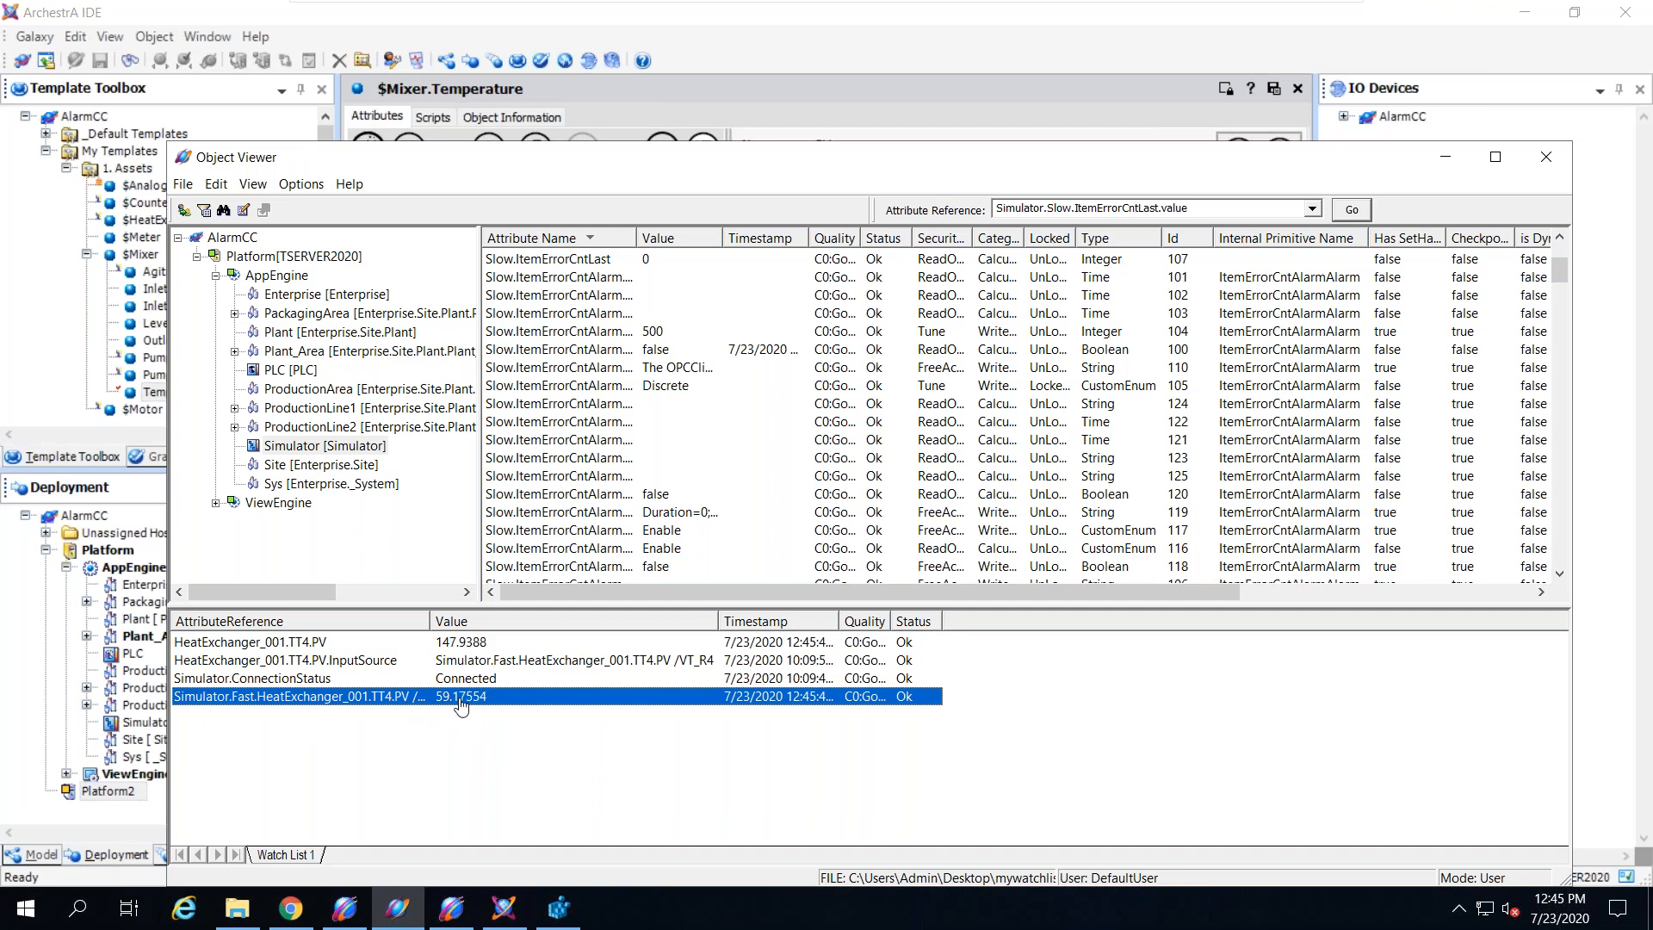
# Step: Review the HeatExchanger_001.TT4.PV value in the watch list against the scaling limits, and minimize Object Viewer to return to the Temperature template
pyautogui.click(405, 643)
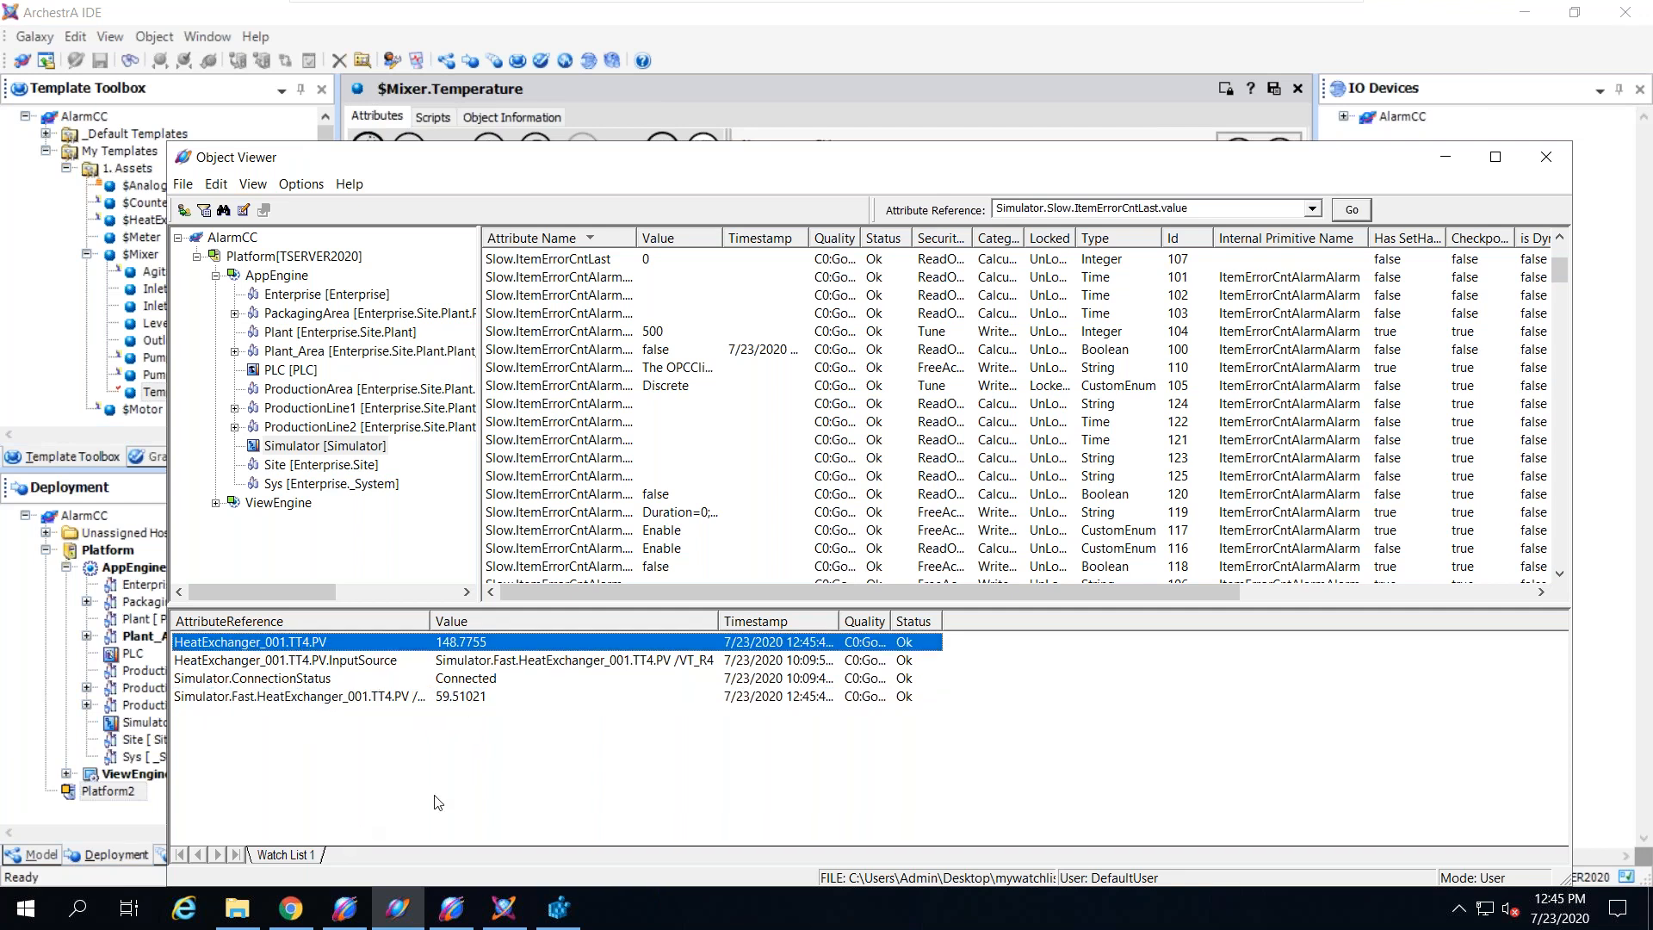
pyautogui.moveTo(1245, 164); pyautogui.dragTo(1259, 521)
pyautogui.moveTo(918, 525); pyautogui.dragTo(853, 93)
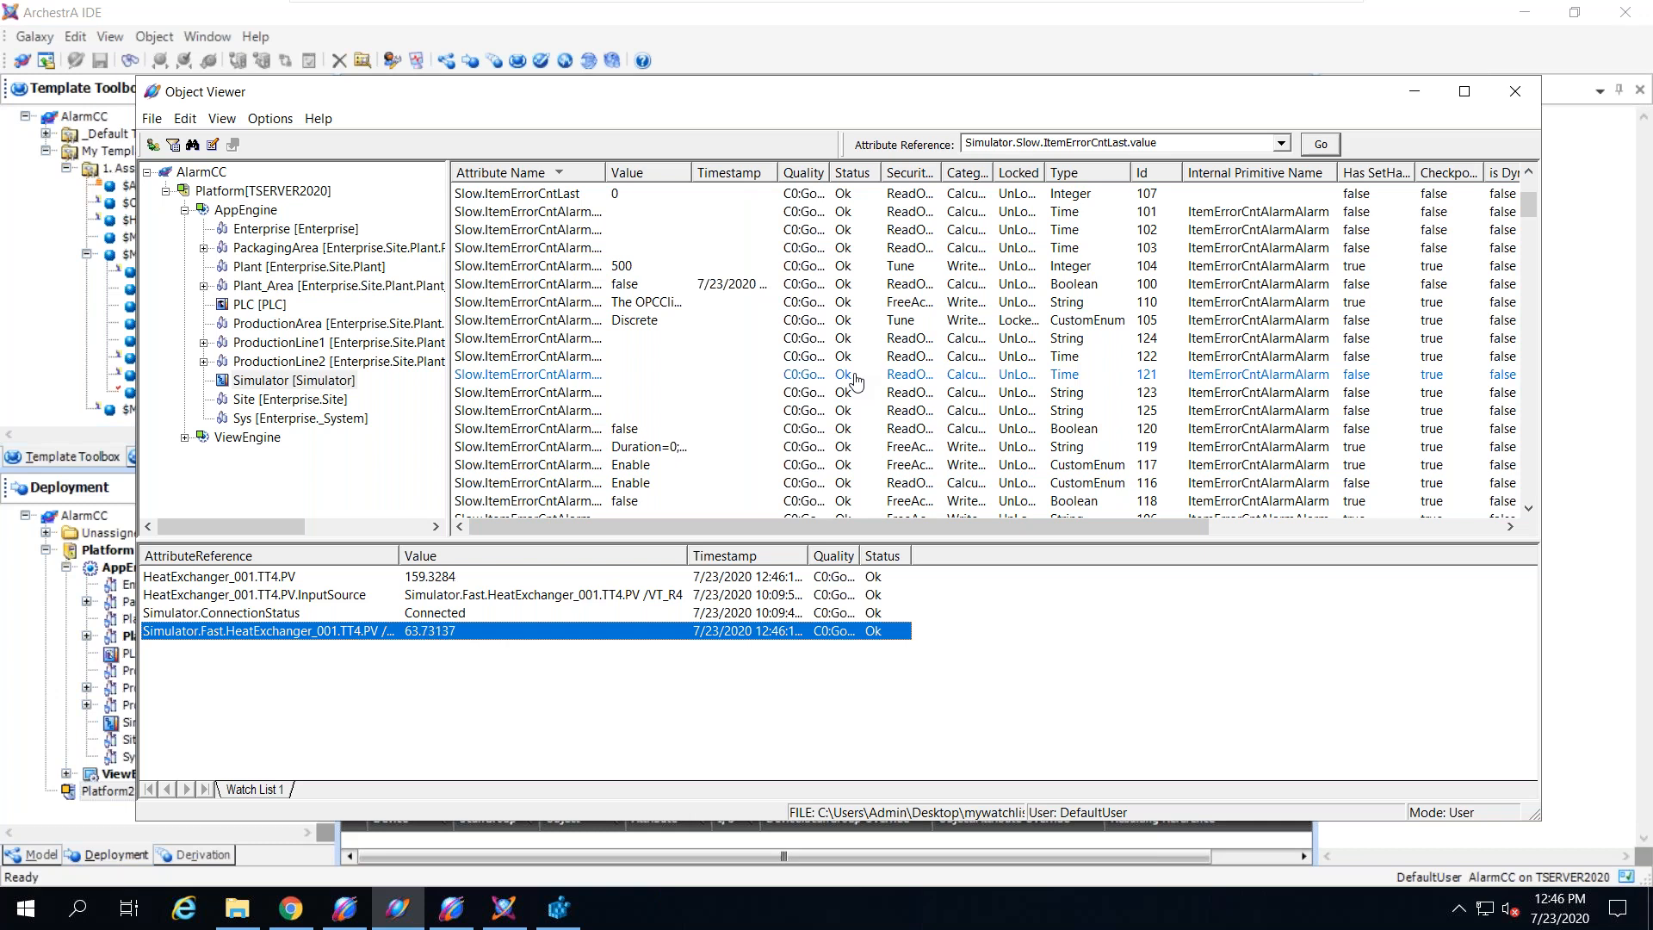
pyautogui.click(1411, 94)
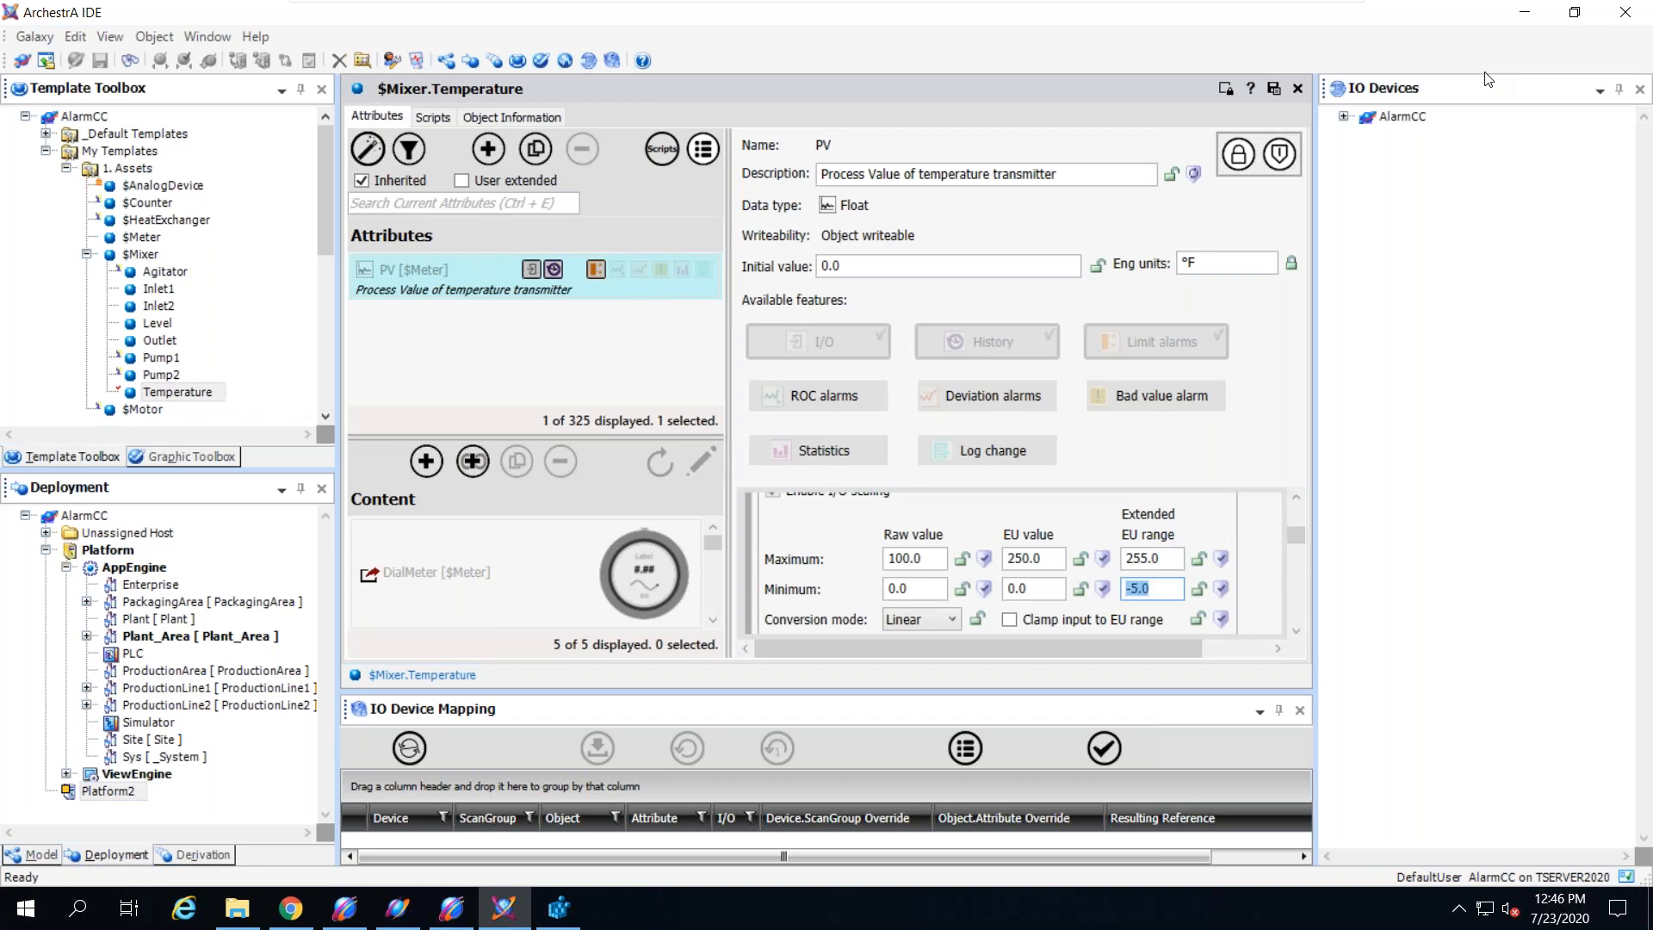
pyautogui.click(1492, 86)
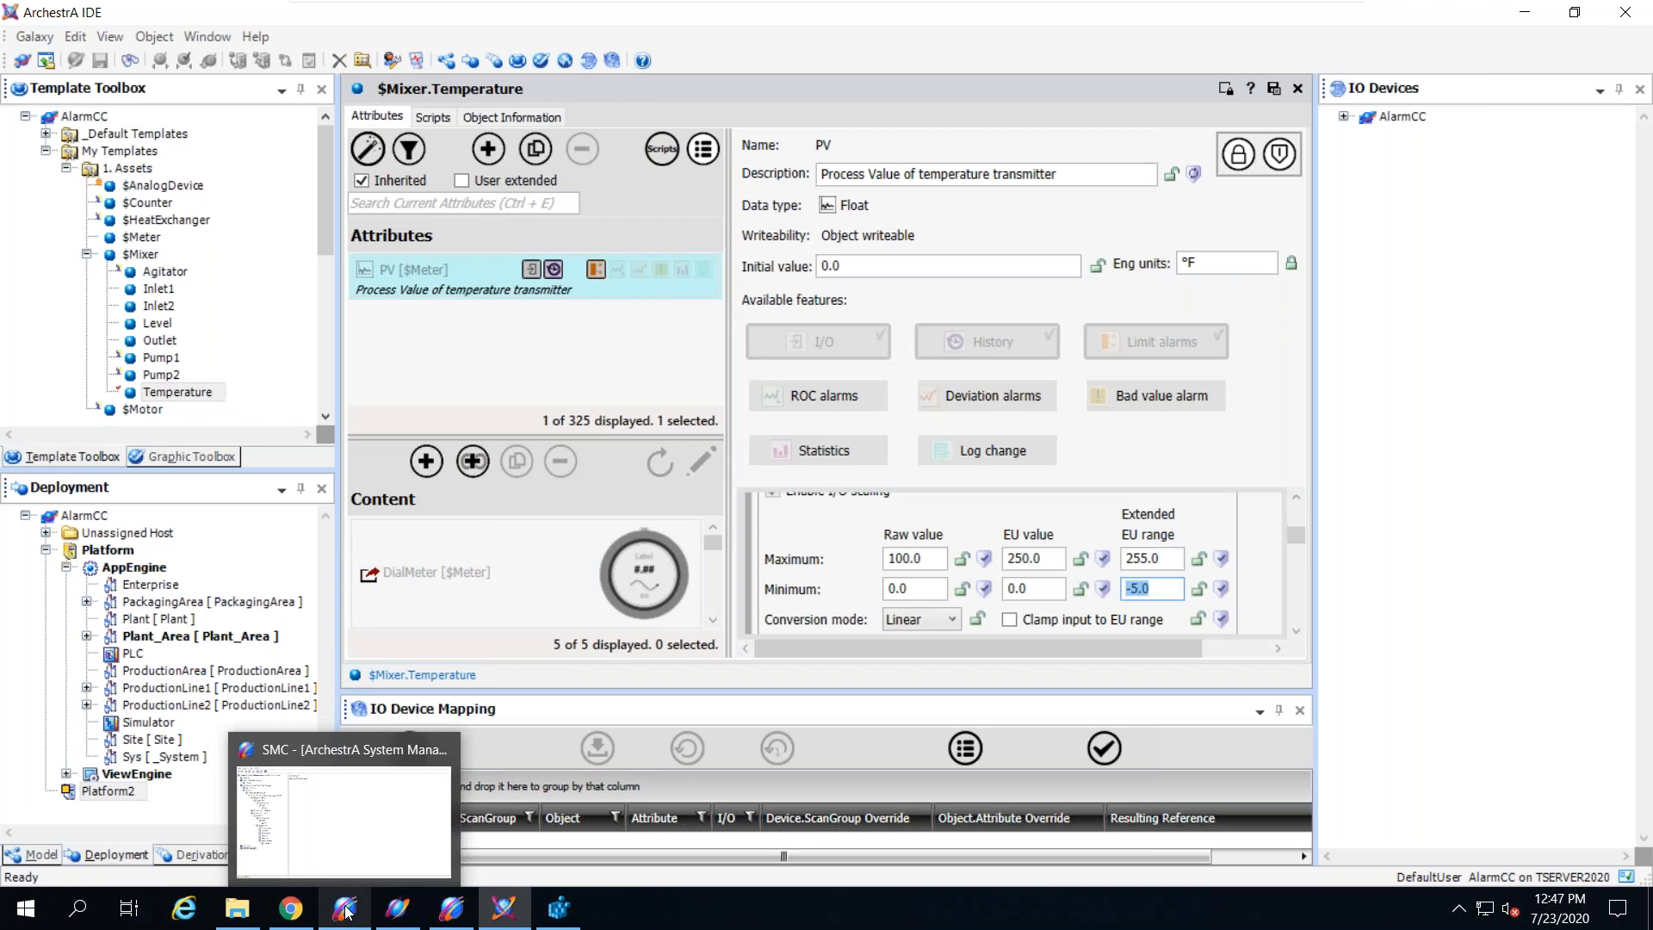
# Step: Deploy Platform2 from the Deployment view and review the error and warning lines in the deployment progress
pyautogui.rightClick(101, 794)
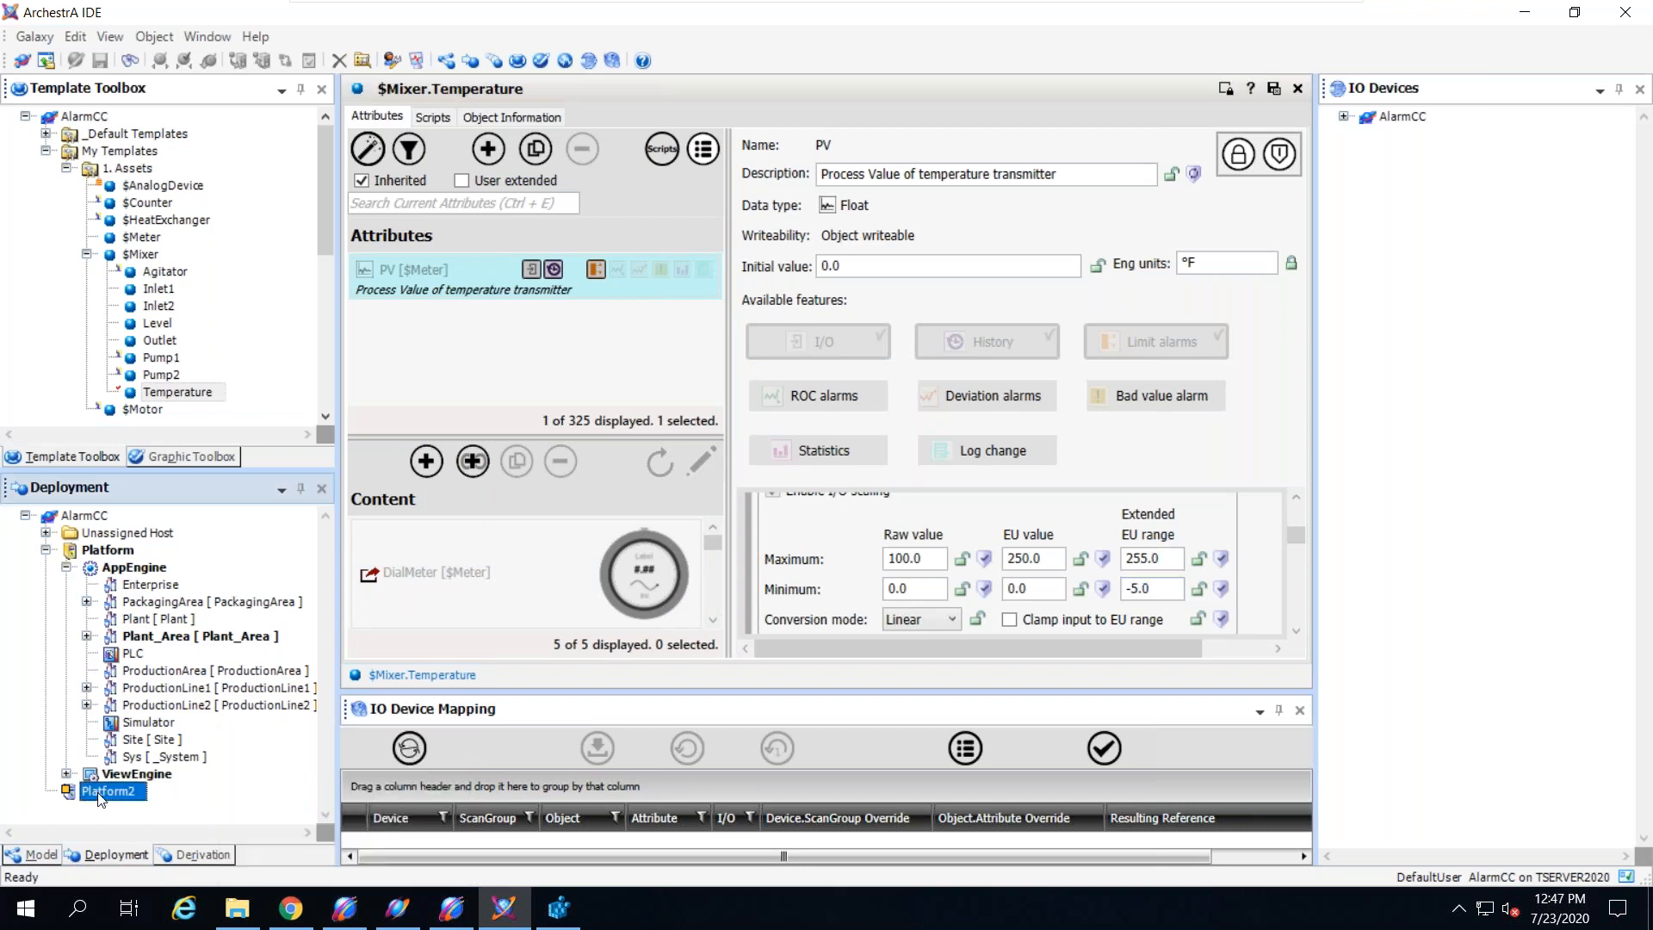
pyautogui.click(158, 614)
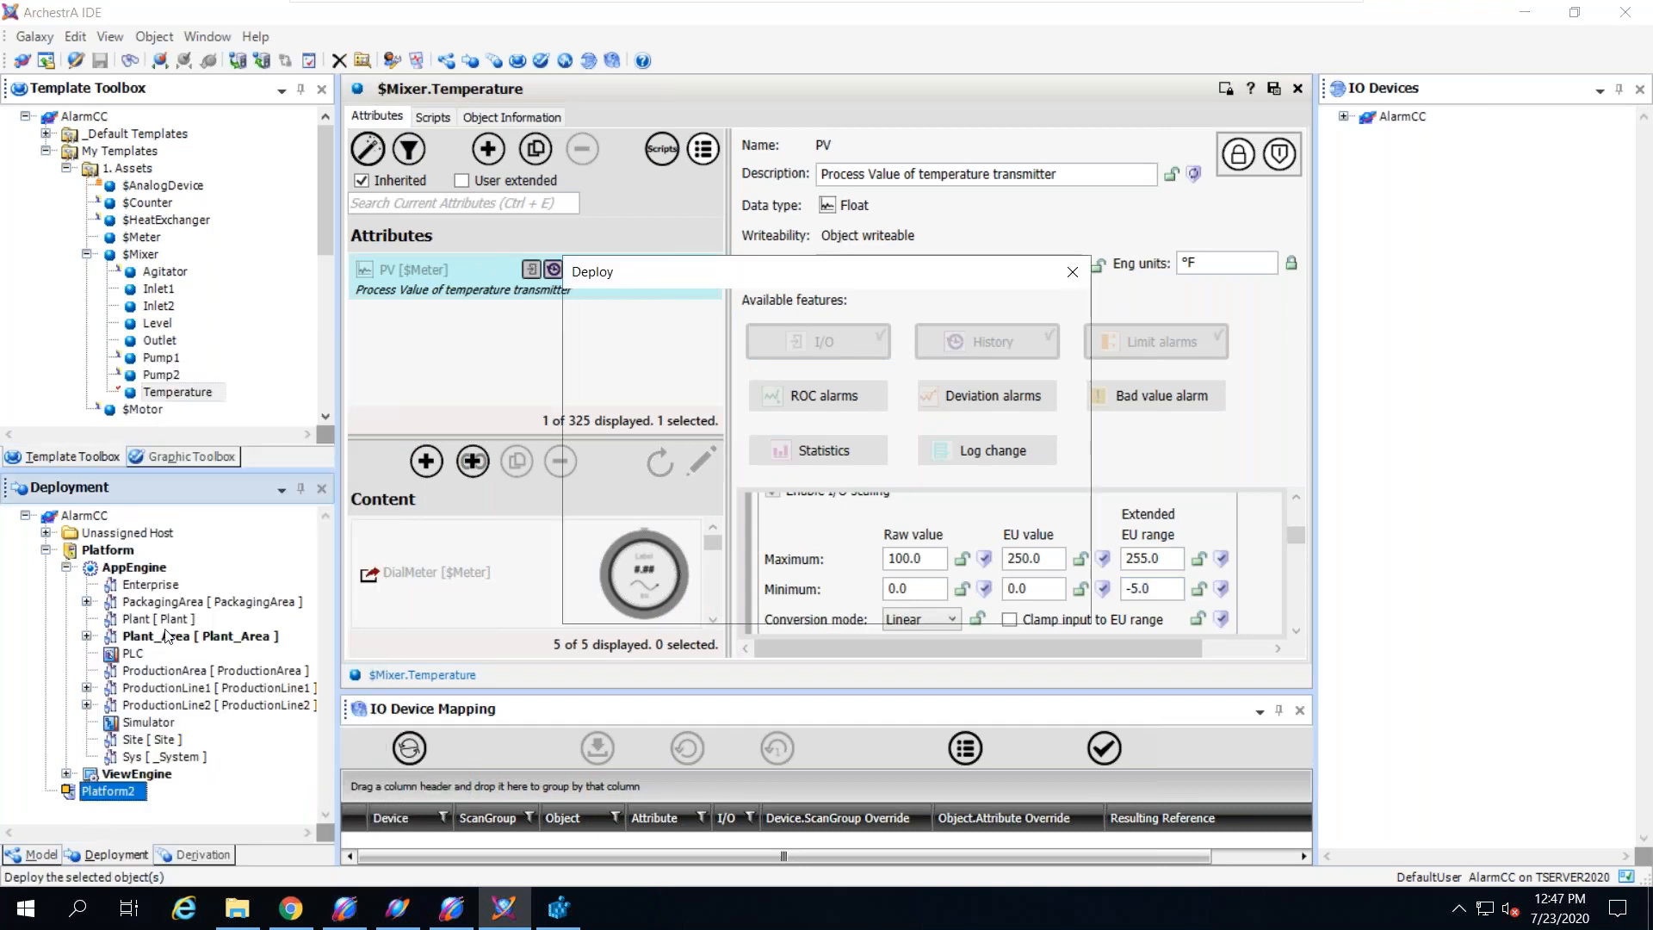
pyautogui.click(944, 602)
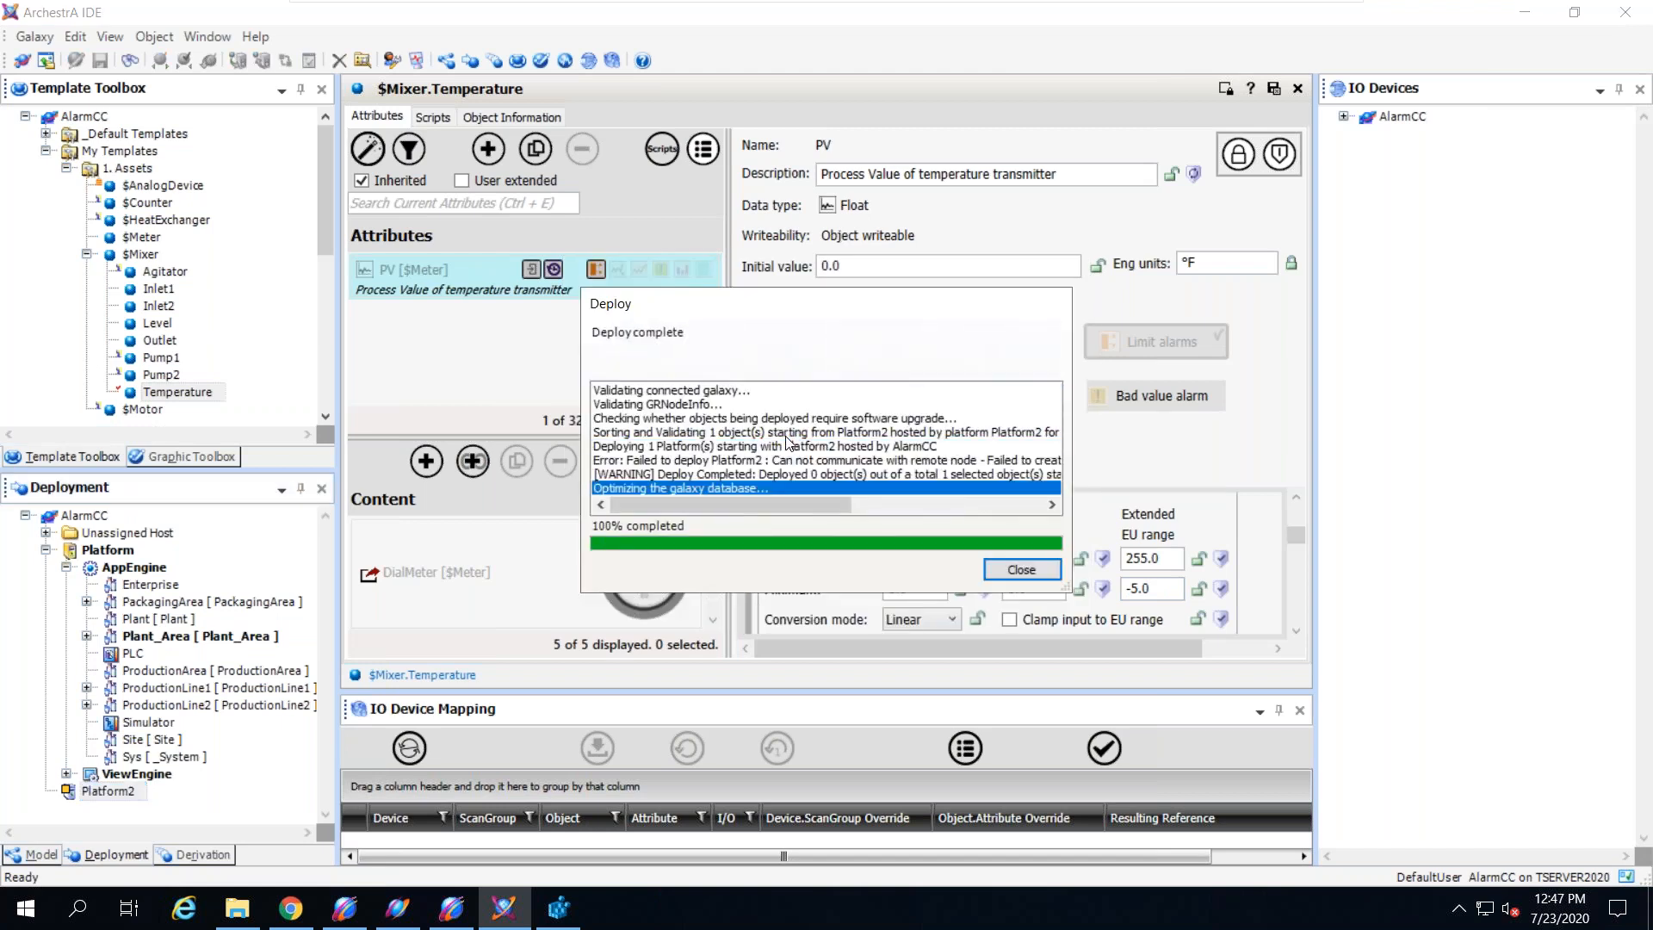
pyautogui.click(836, 474)
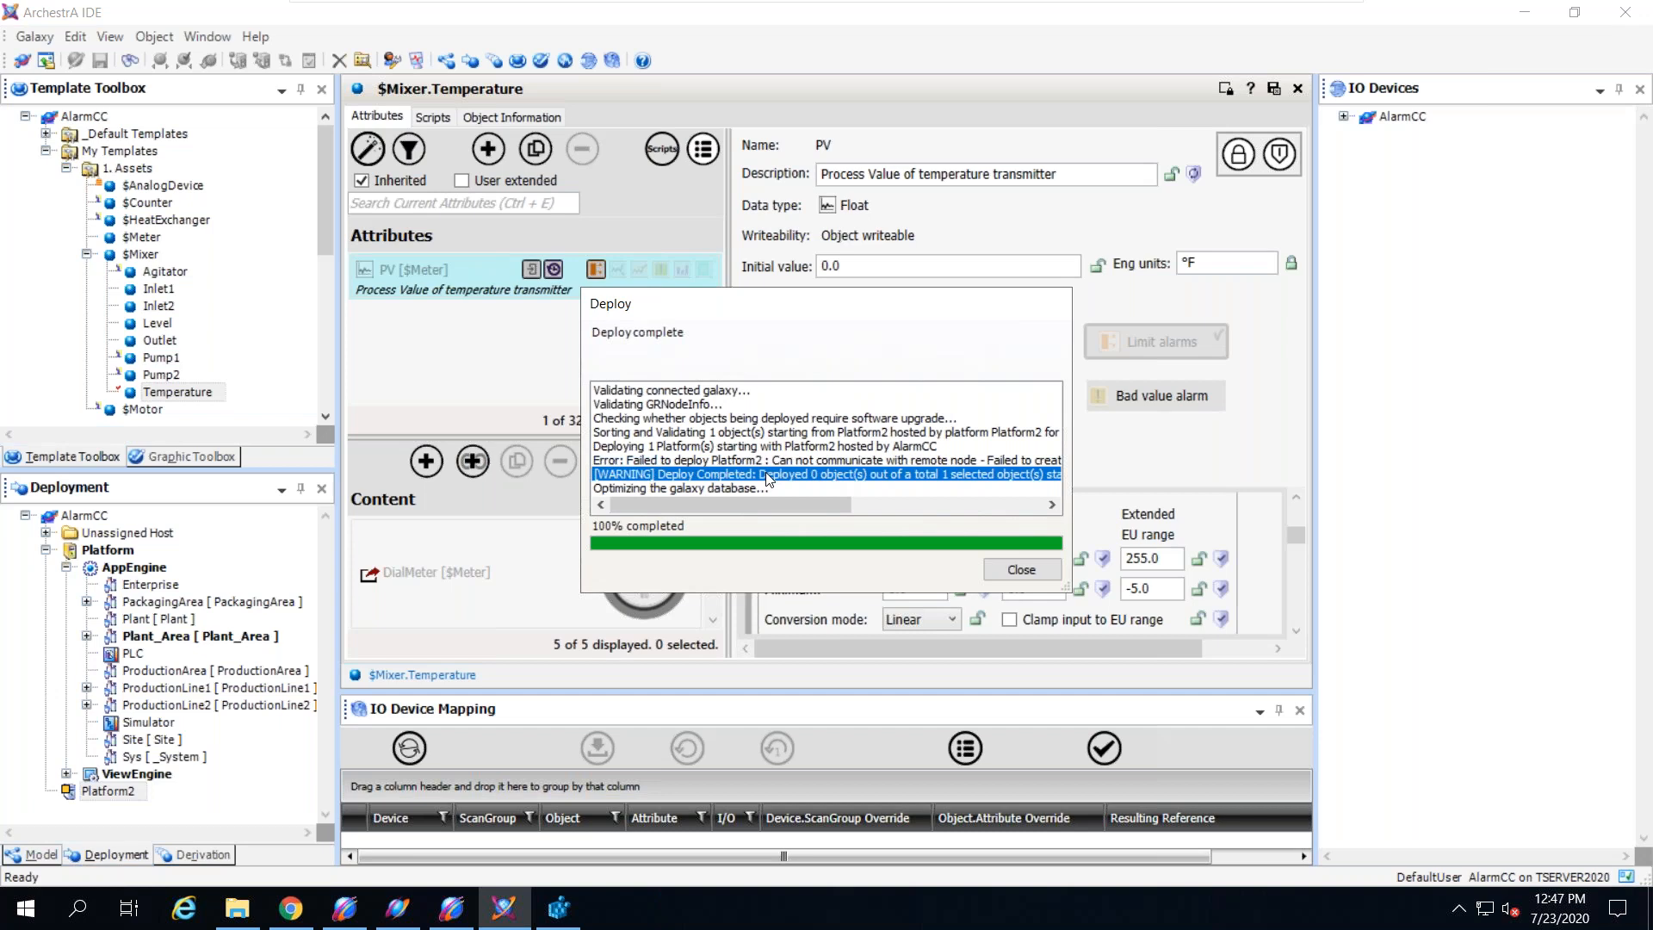
pyautogui.click(688, 463)
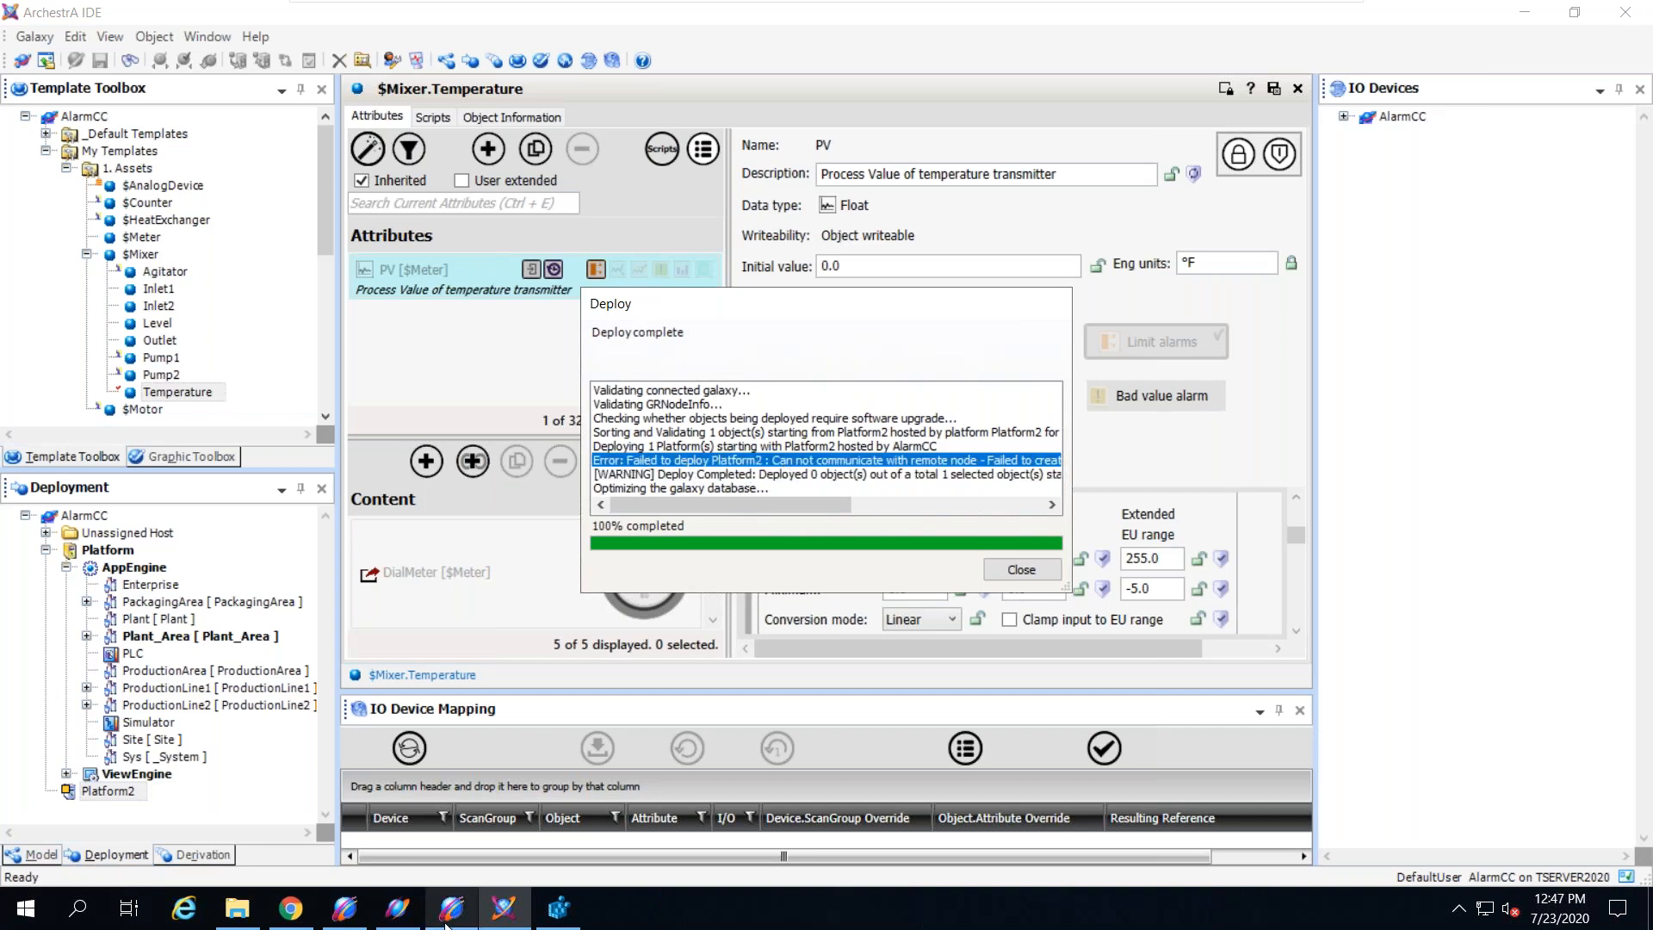
# Step: Switch to the System Management Console and examine the deployment messages in the Log Viewer's Default Group local log
pyautogui.click(354, 917)
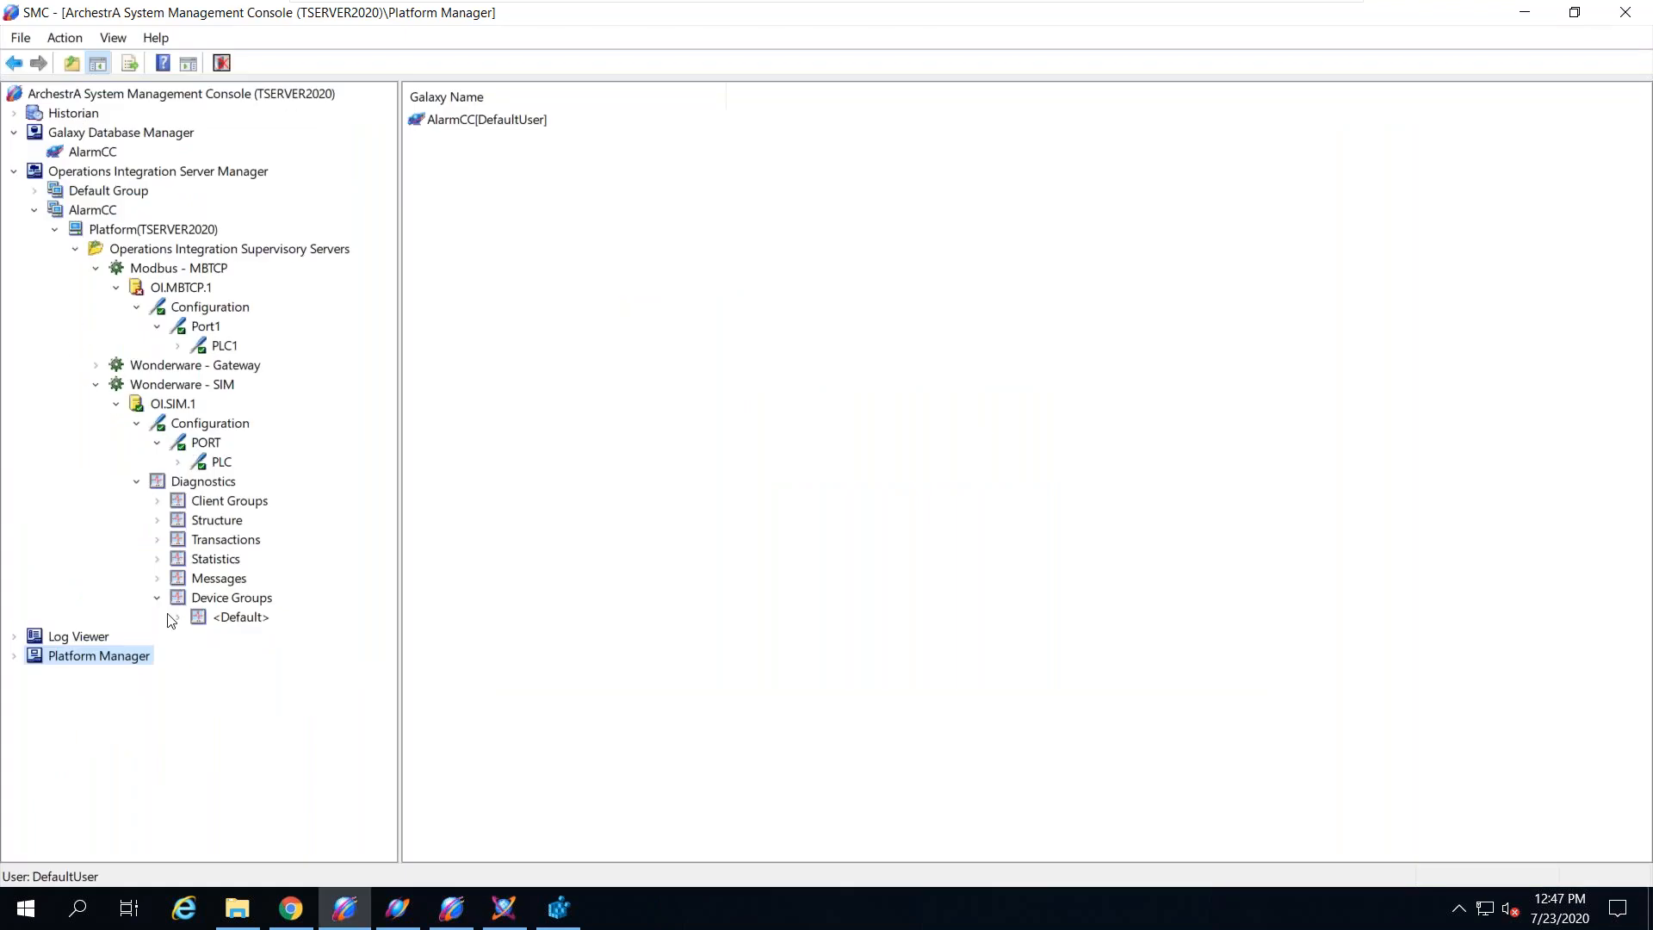
pyautogui.click(67, 639)
pyautogui.click(13, 637)
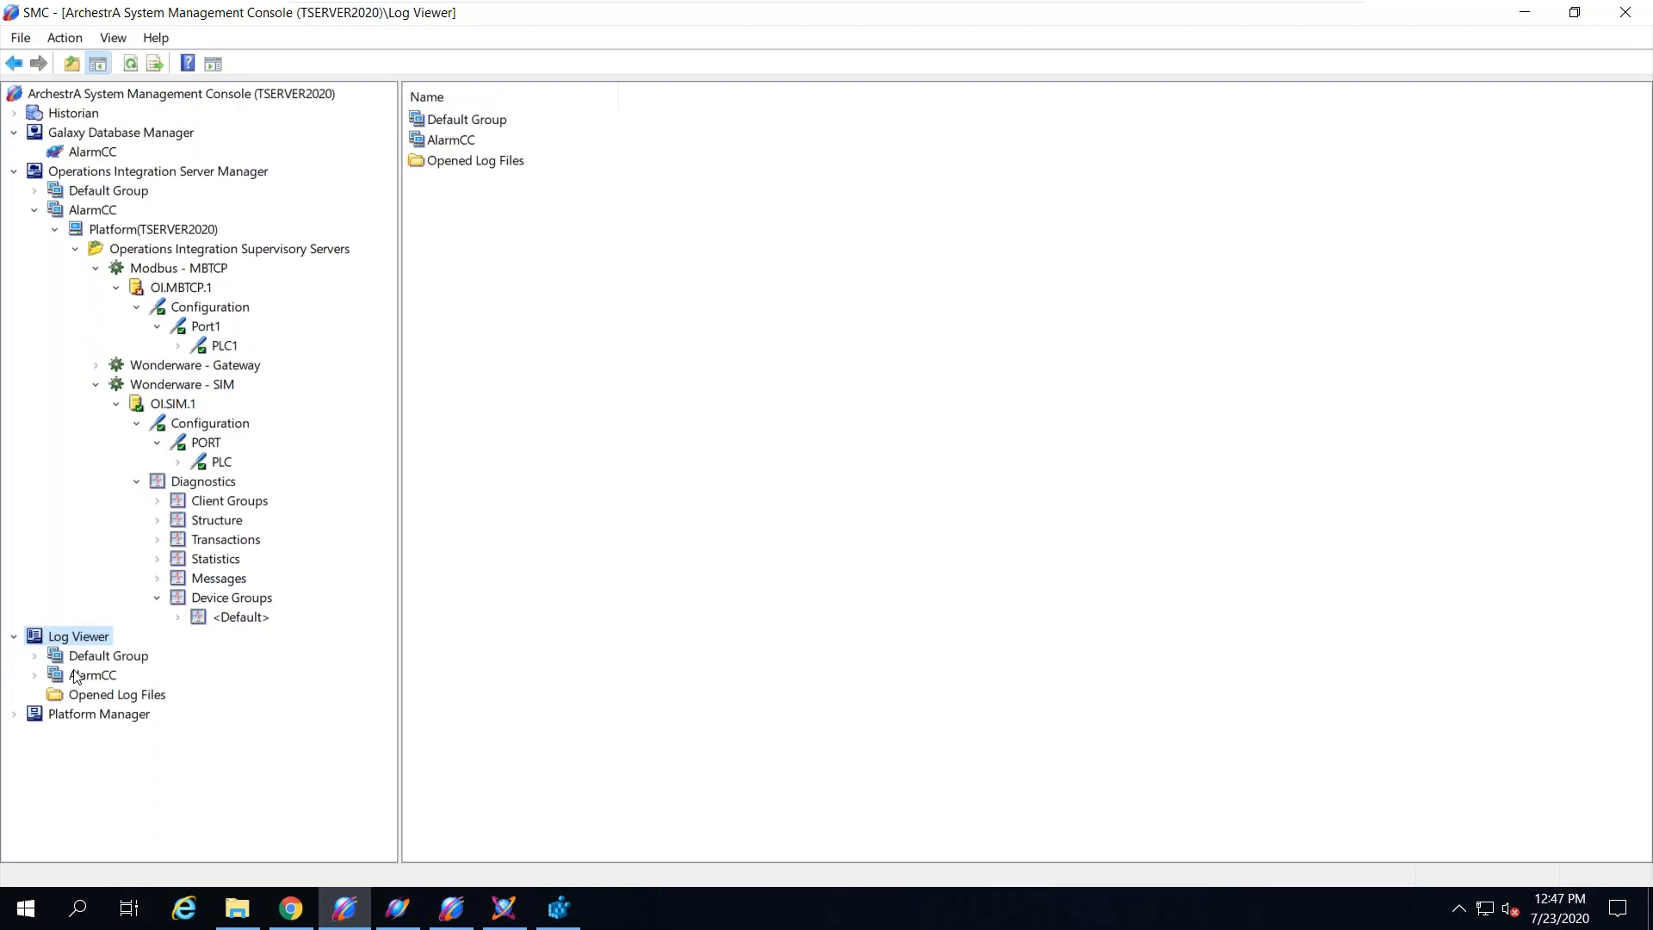
pyautogui.click(45, 657)
pyautogui.doubleClick(45, 656)
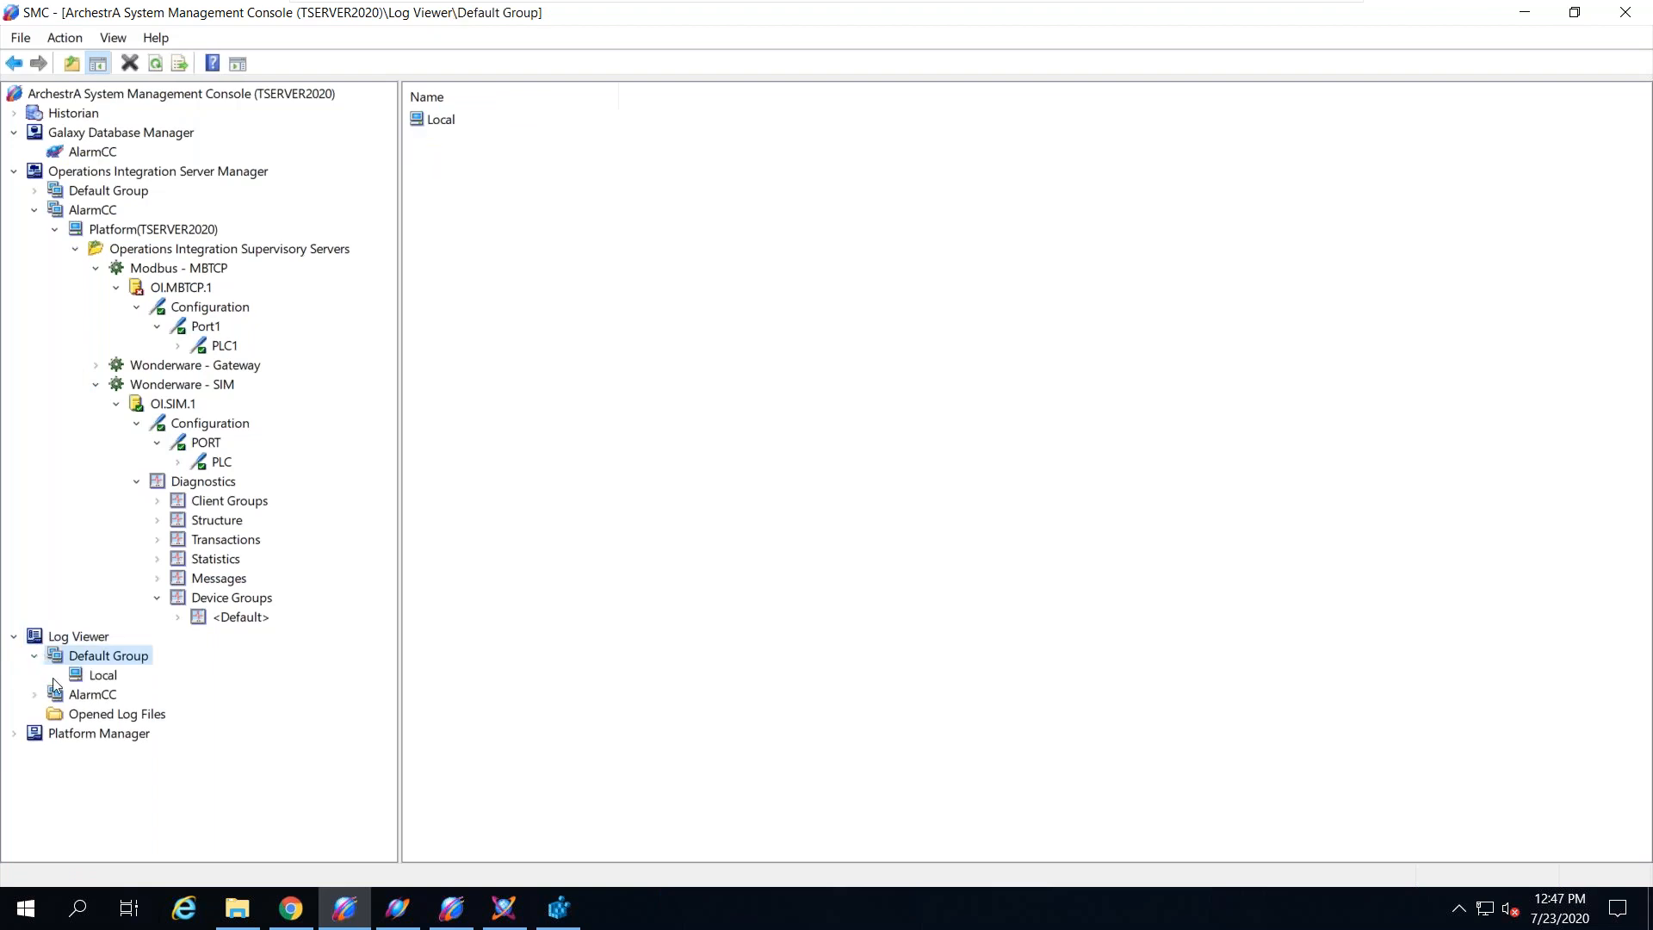
pyautogui.click(79, 677)
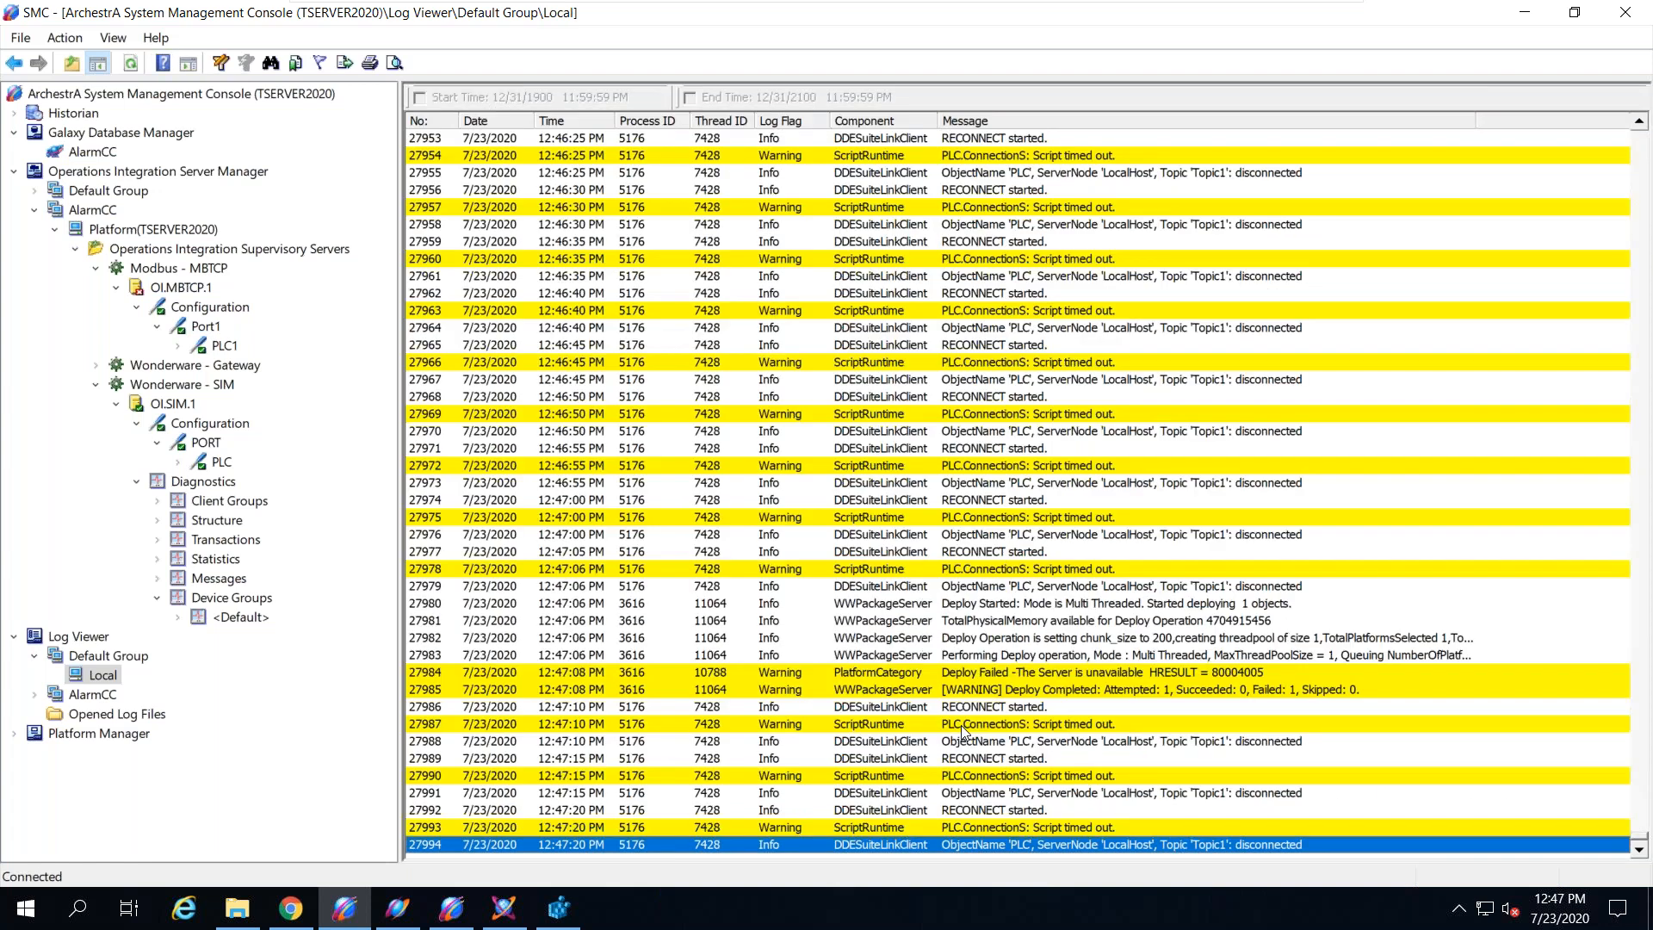
pyautogui.click(966, 727)
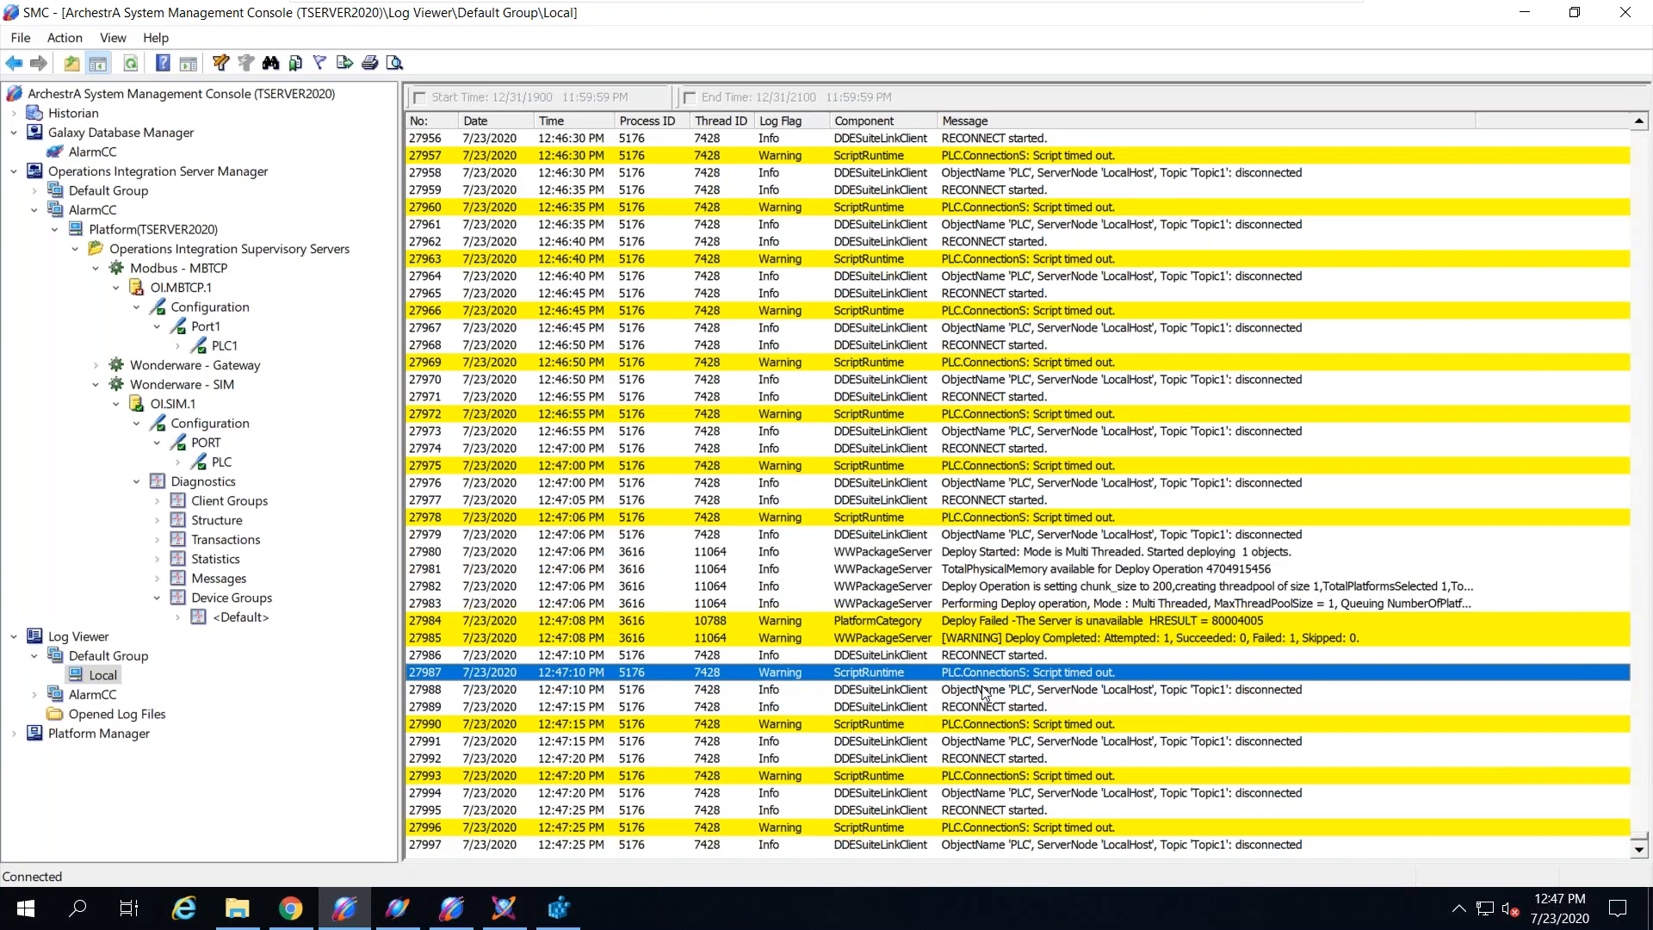
# Step: Minimize the virtual machine, switch to Chrome, and sign in to the AVEVA Knowledge and Support Center from its bookmark
pyautogui.moveTo(814, 1)
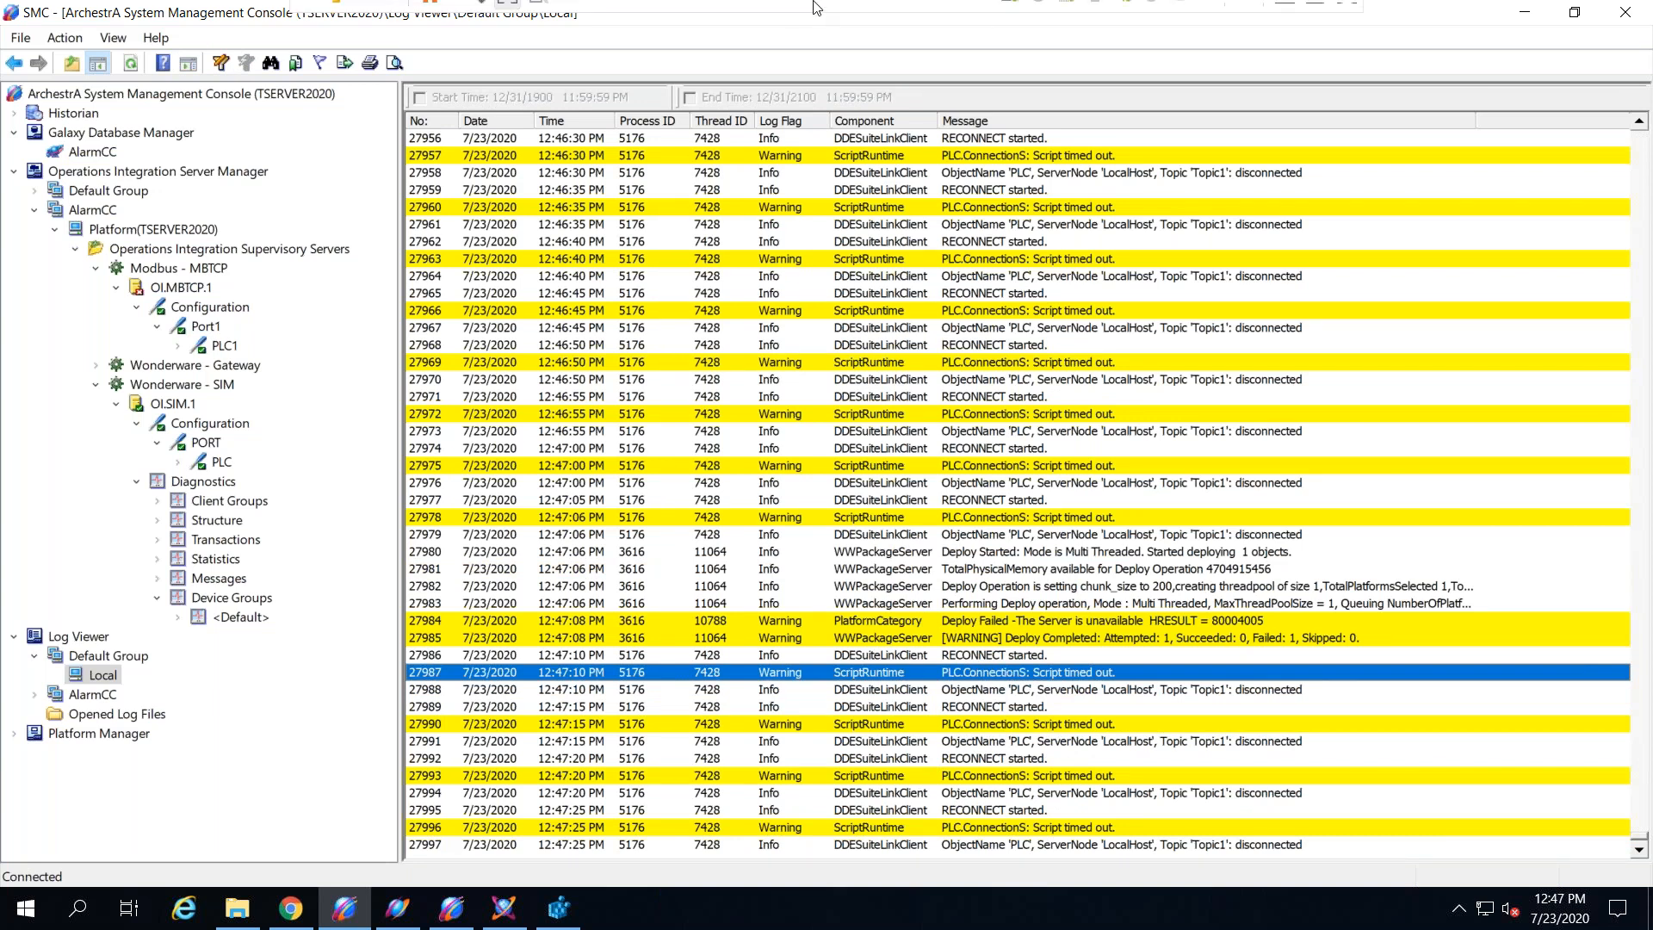
pyautogui.click(1284, 19)
pyautogui.click(1530, 18)
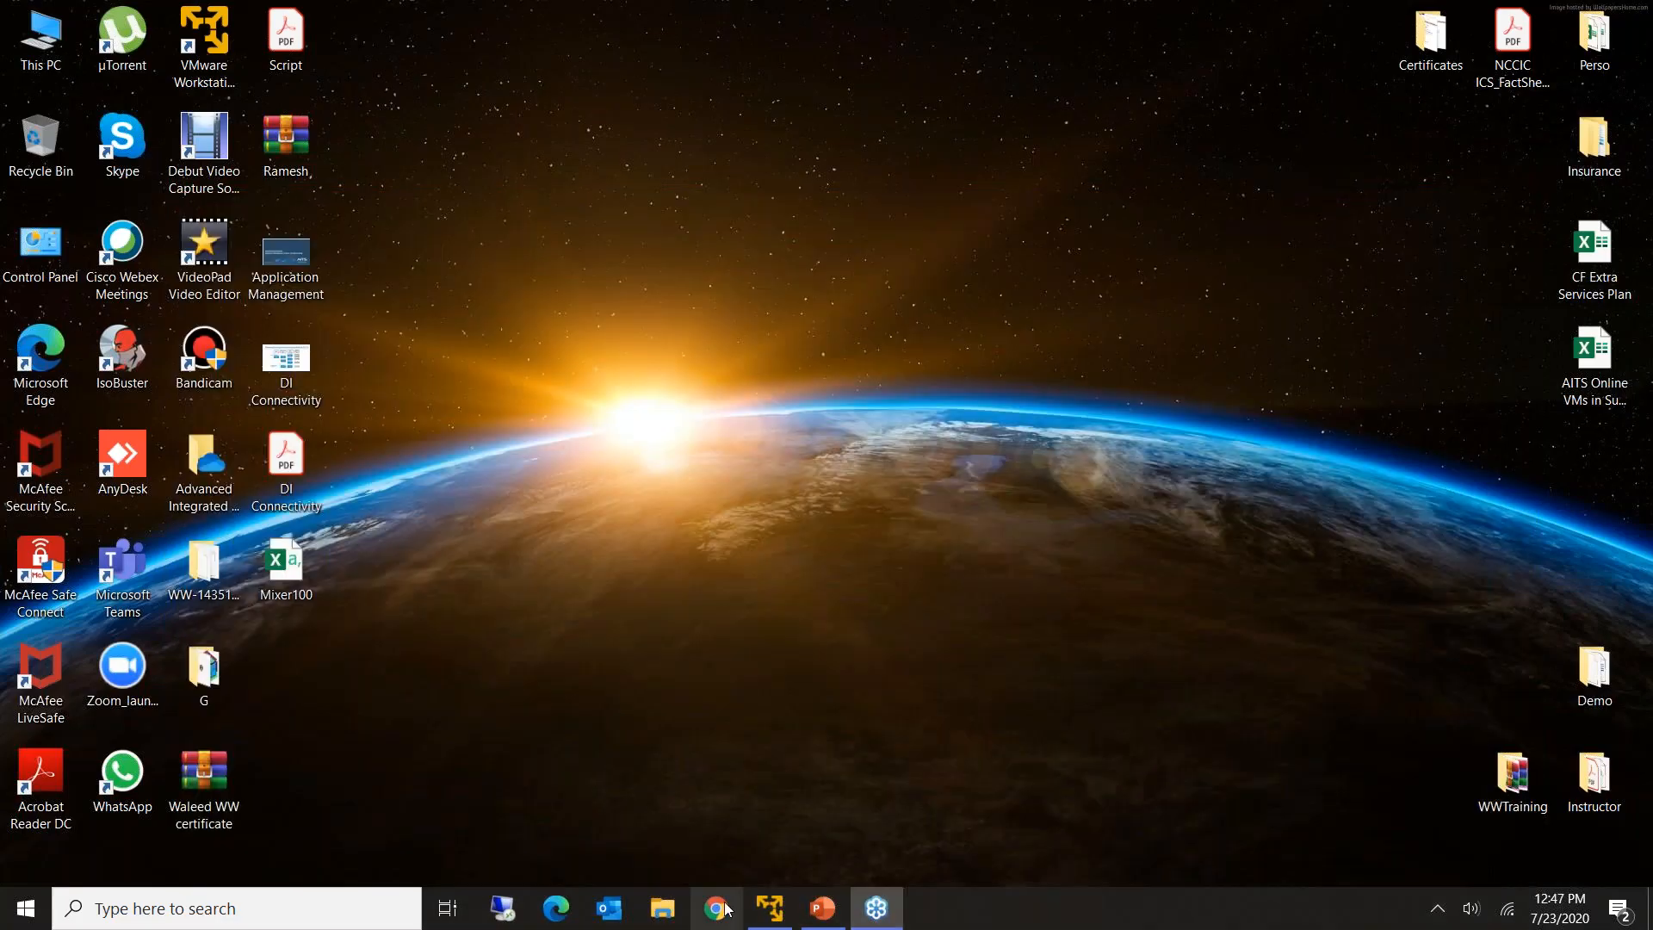
pyautogui.click(717, 908)
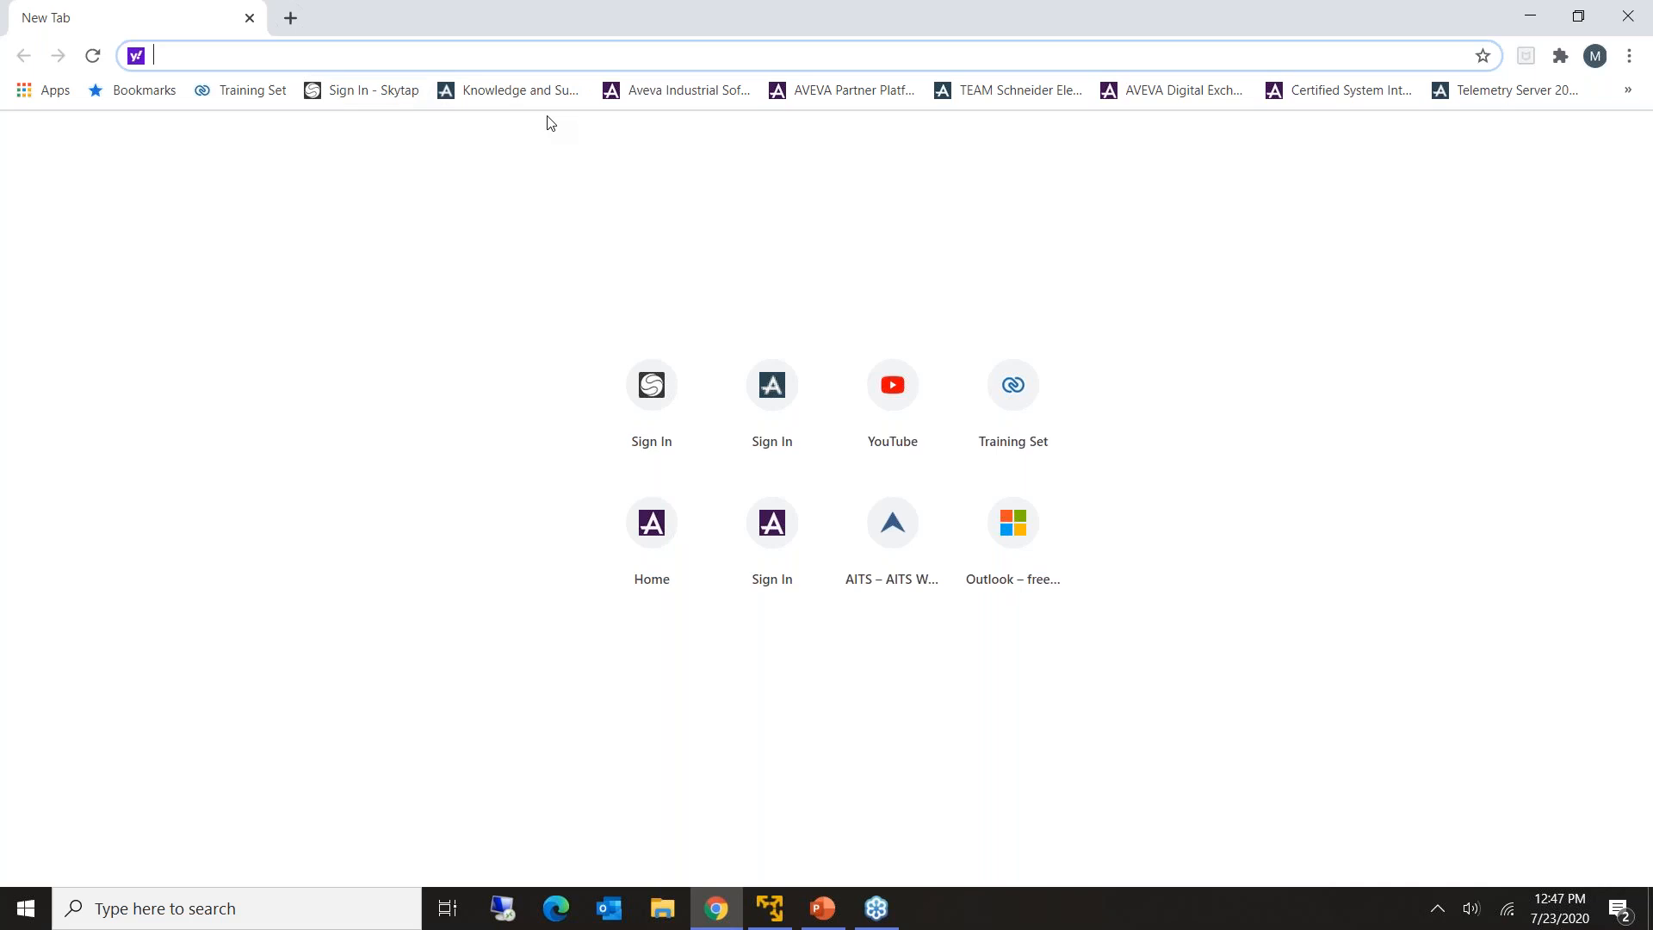
pyautogui.click(511, 93)
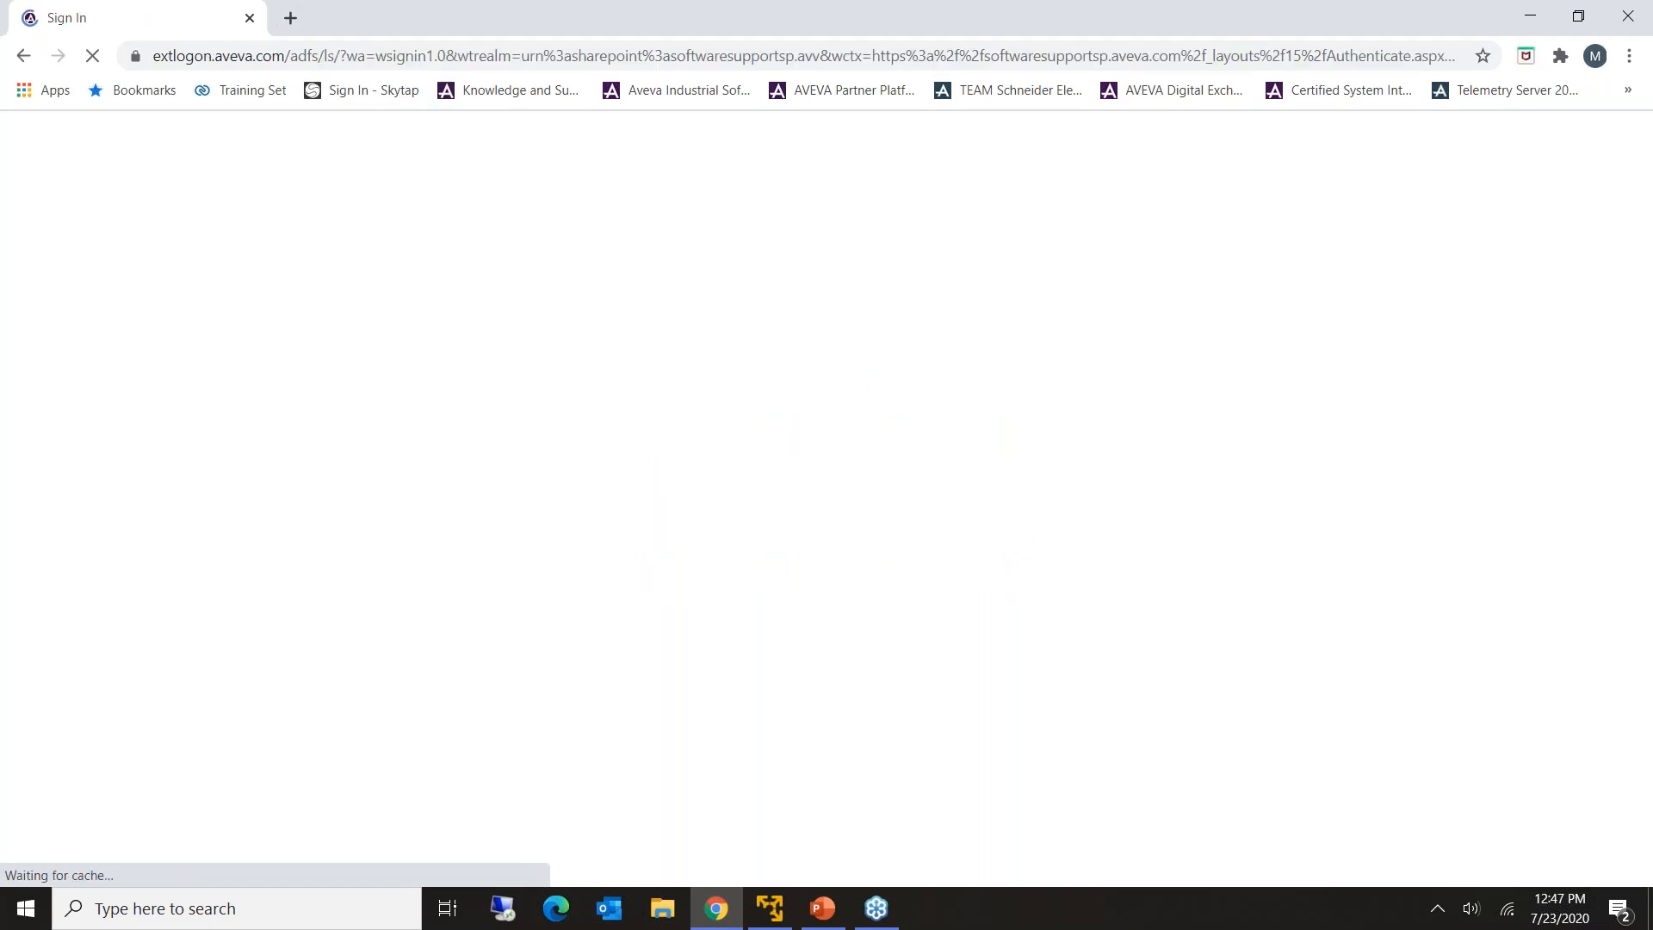
pyautogui.click(756, 459)
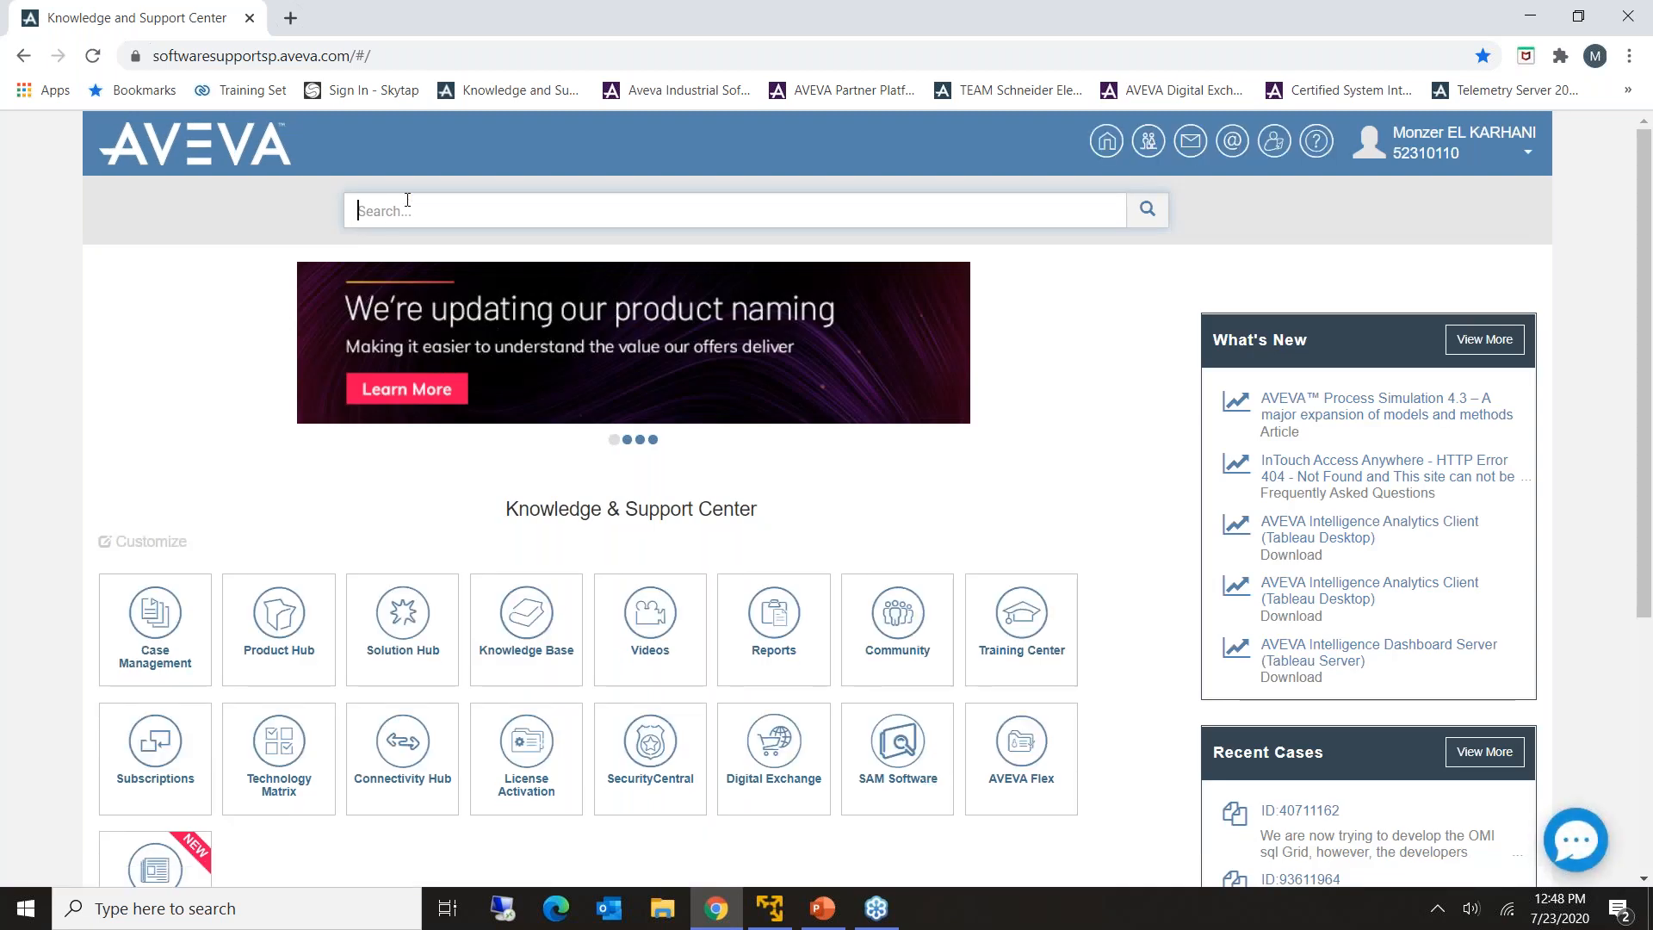
# Step: Search the Knowledge and Support Center for "Platform not exist"
pyautogui.write('Platform do')
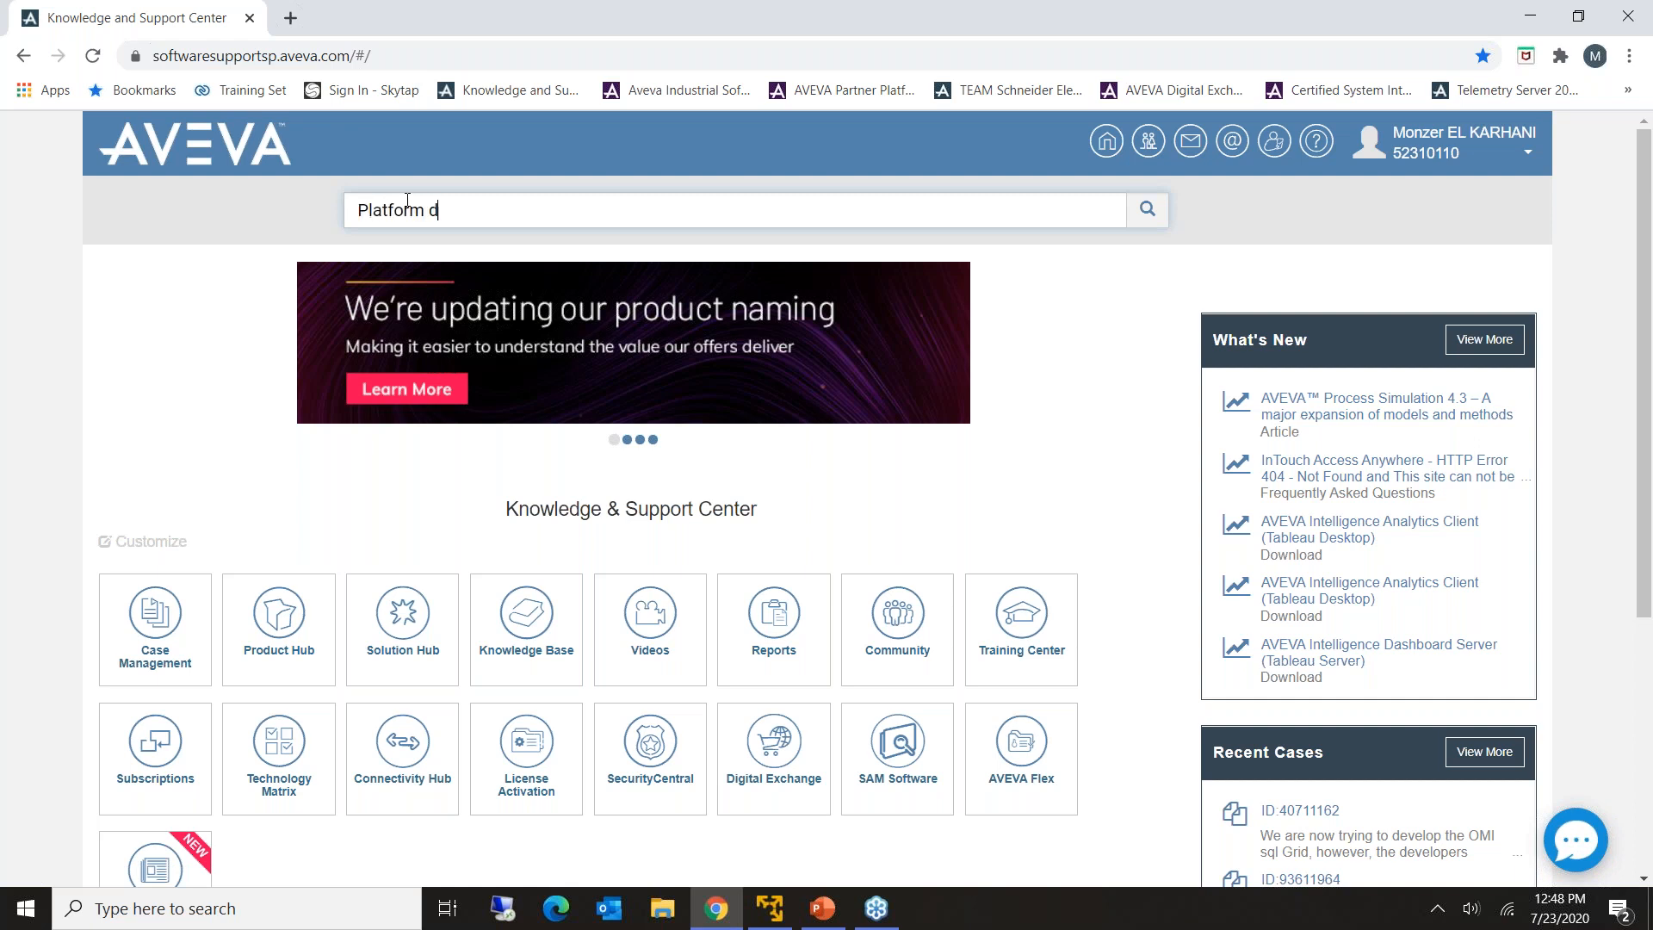
pyautogui.press('BackSpace')
pyautogui.press('BackSpace')
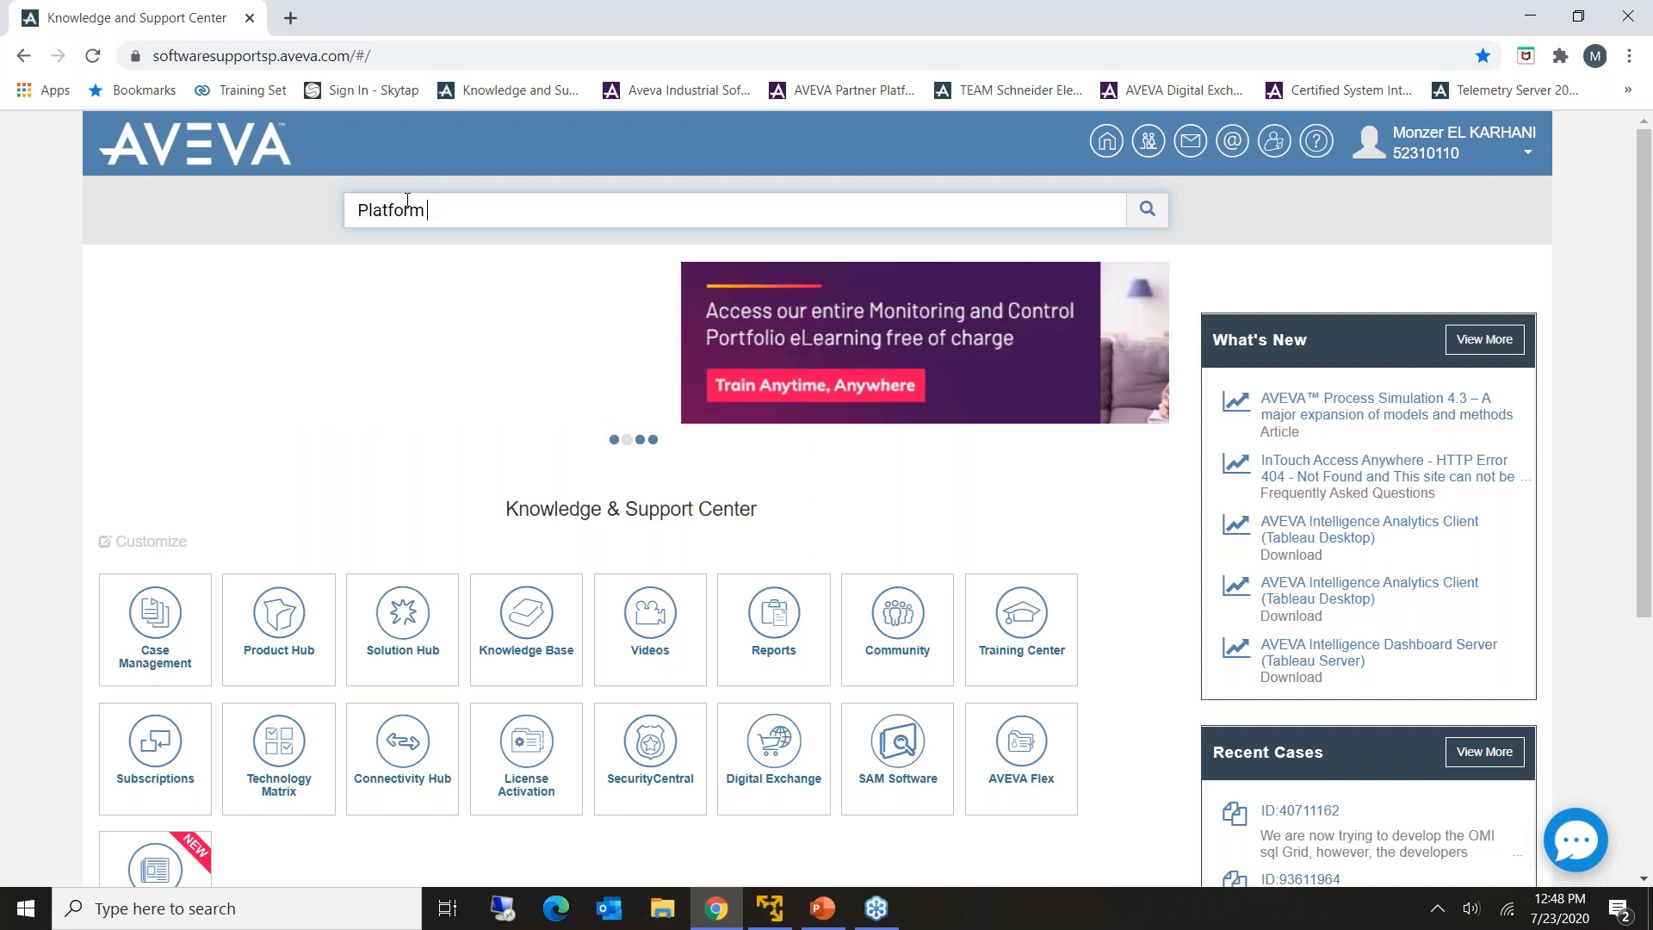
pyautogui.write('not exist')
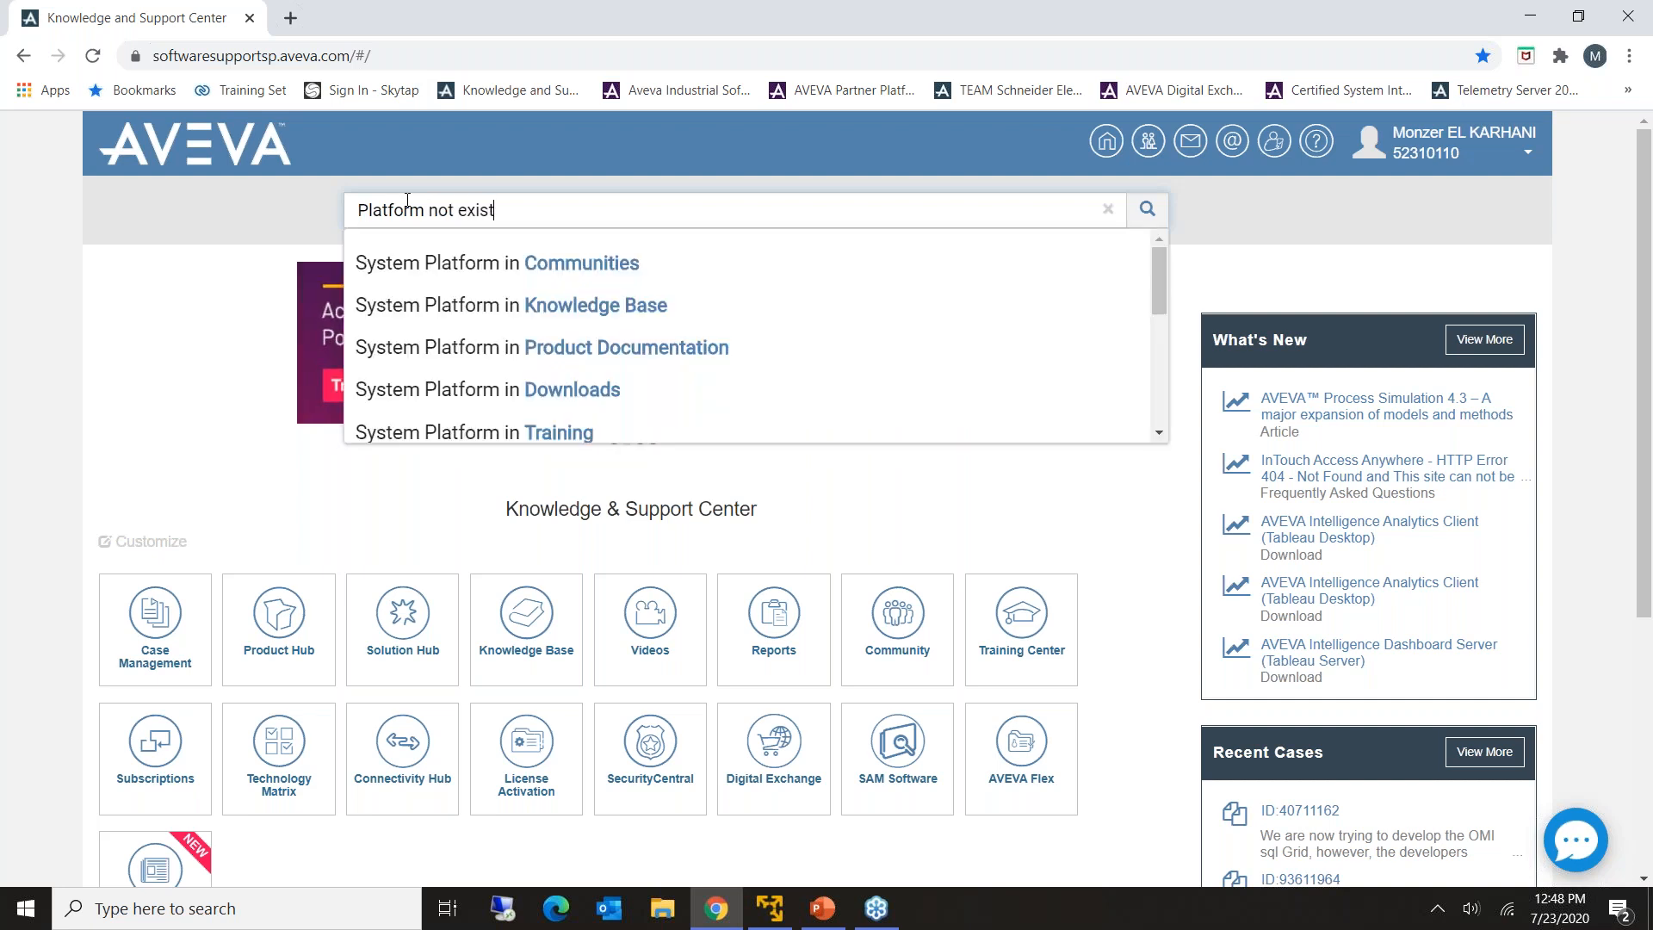
pyautogui.press('Return')
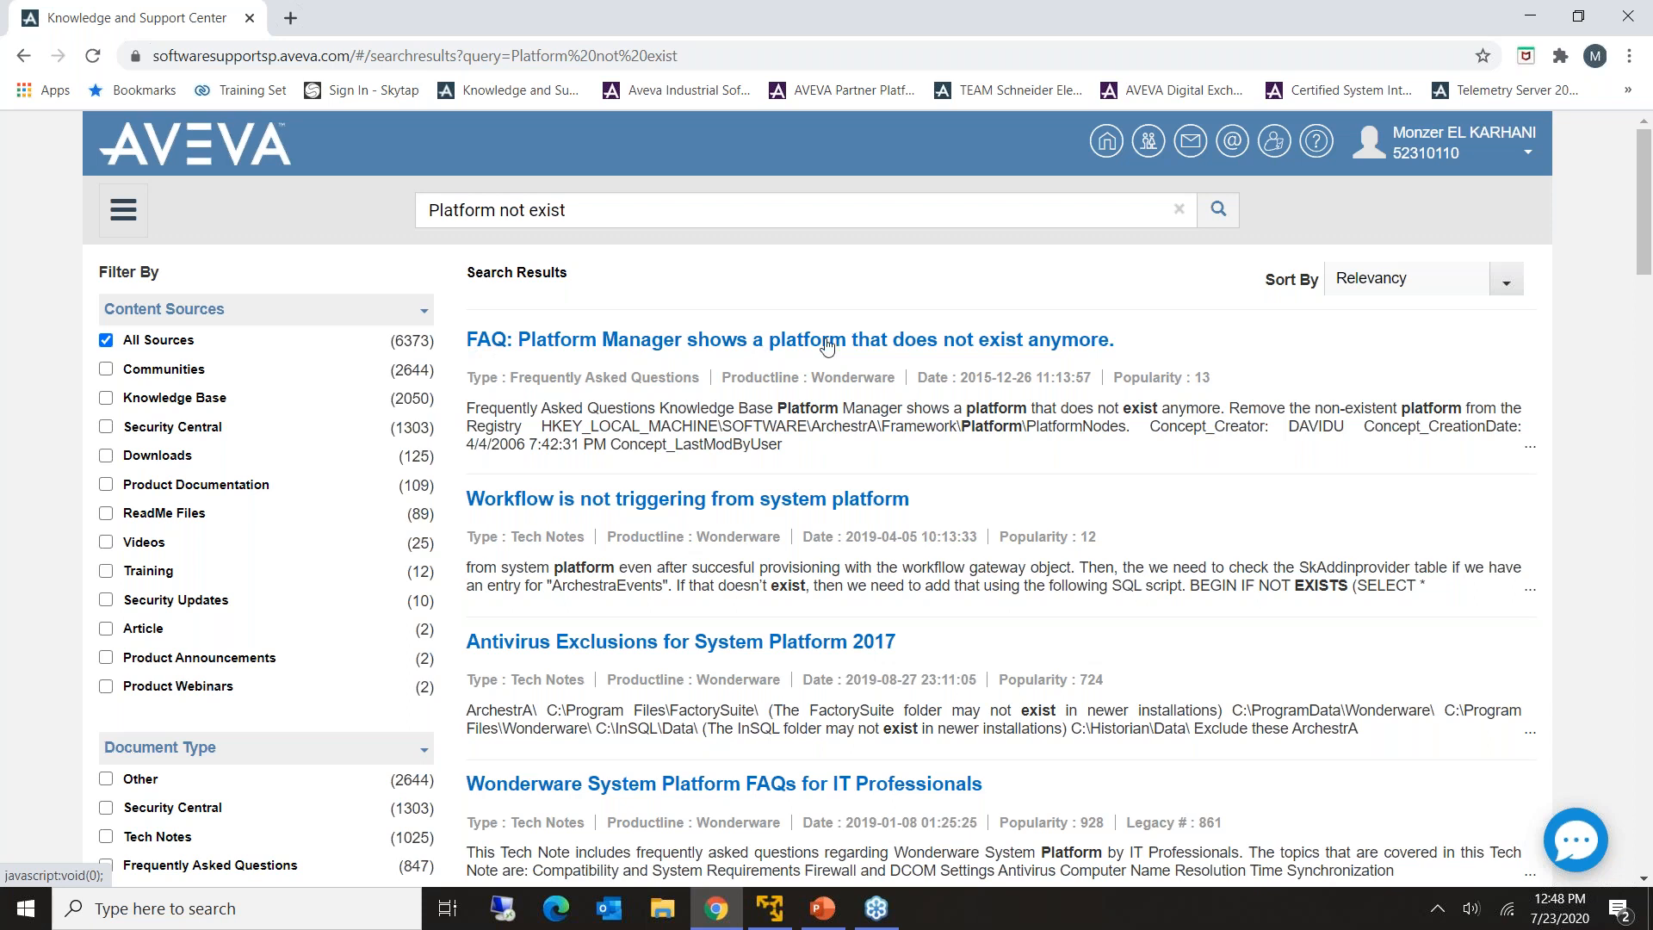
# Step: Try to open the FAQ about Platform Manager showing a nonexistent platform in a separate browser tab
pyautogui.rightClick(897, 338)
pyautogui.click(947, 348)
pyautogui.click(395, 21)
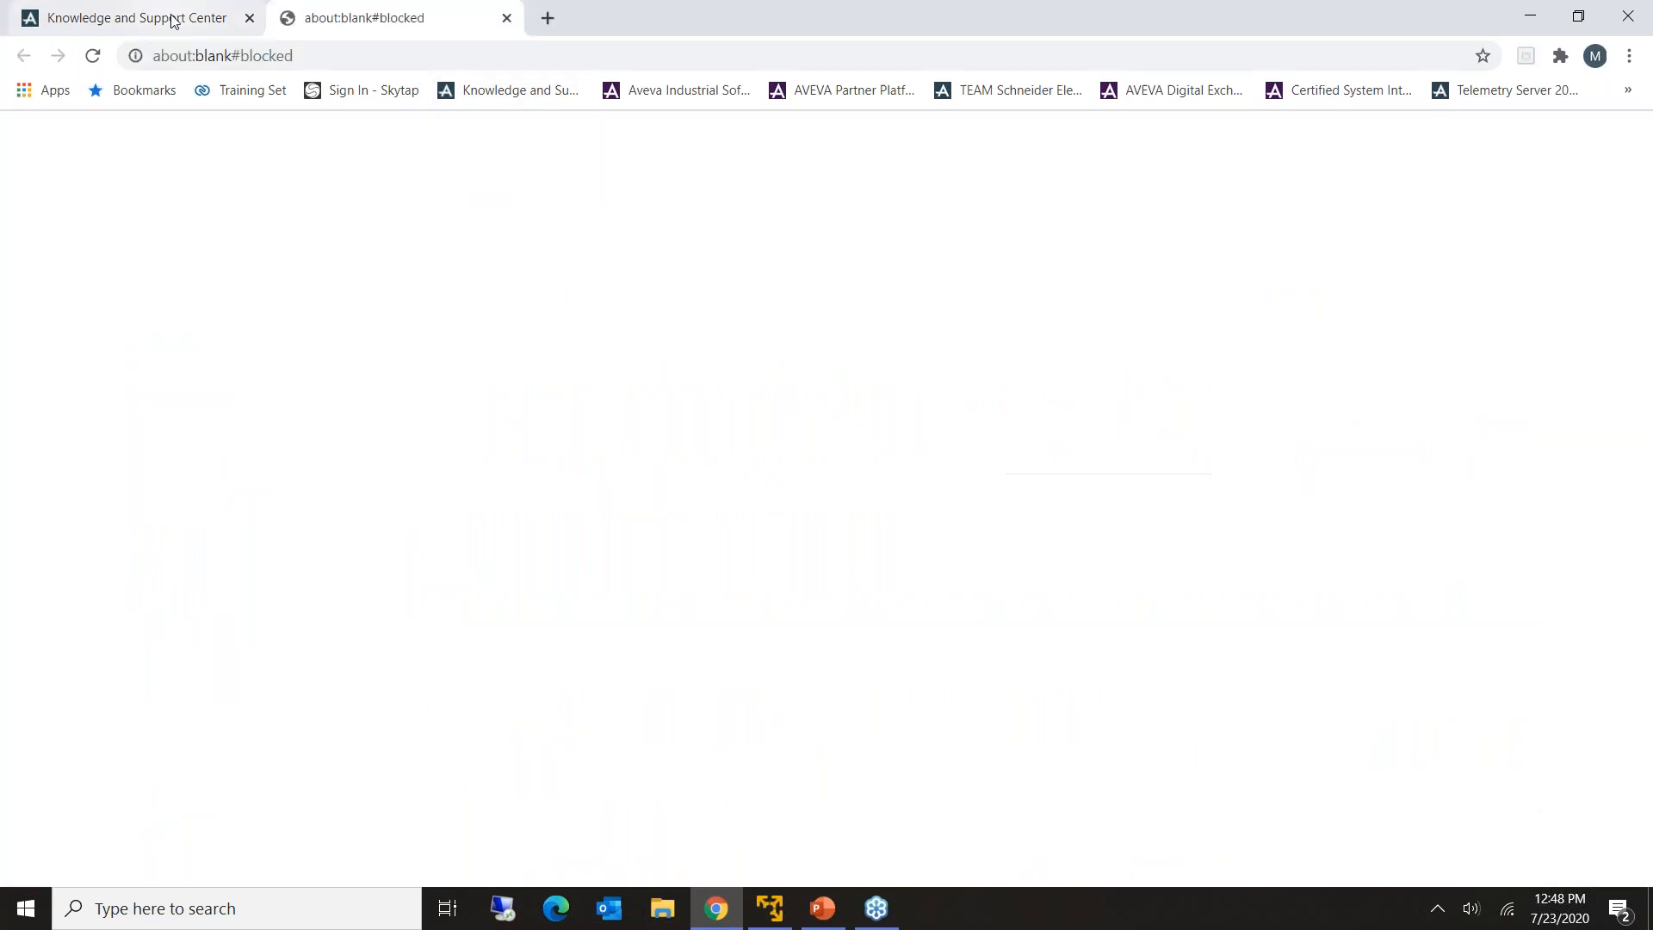
pyautogui.click(172, 21)
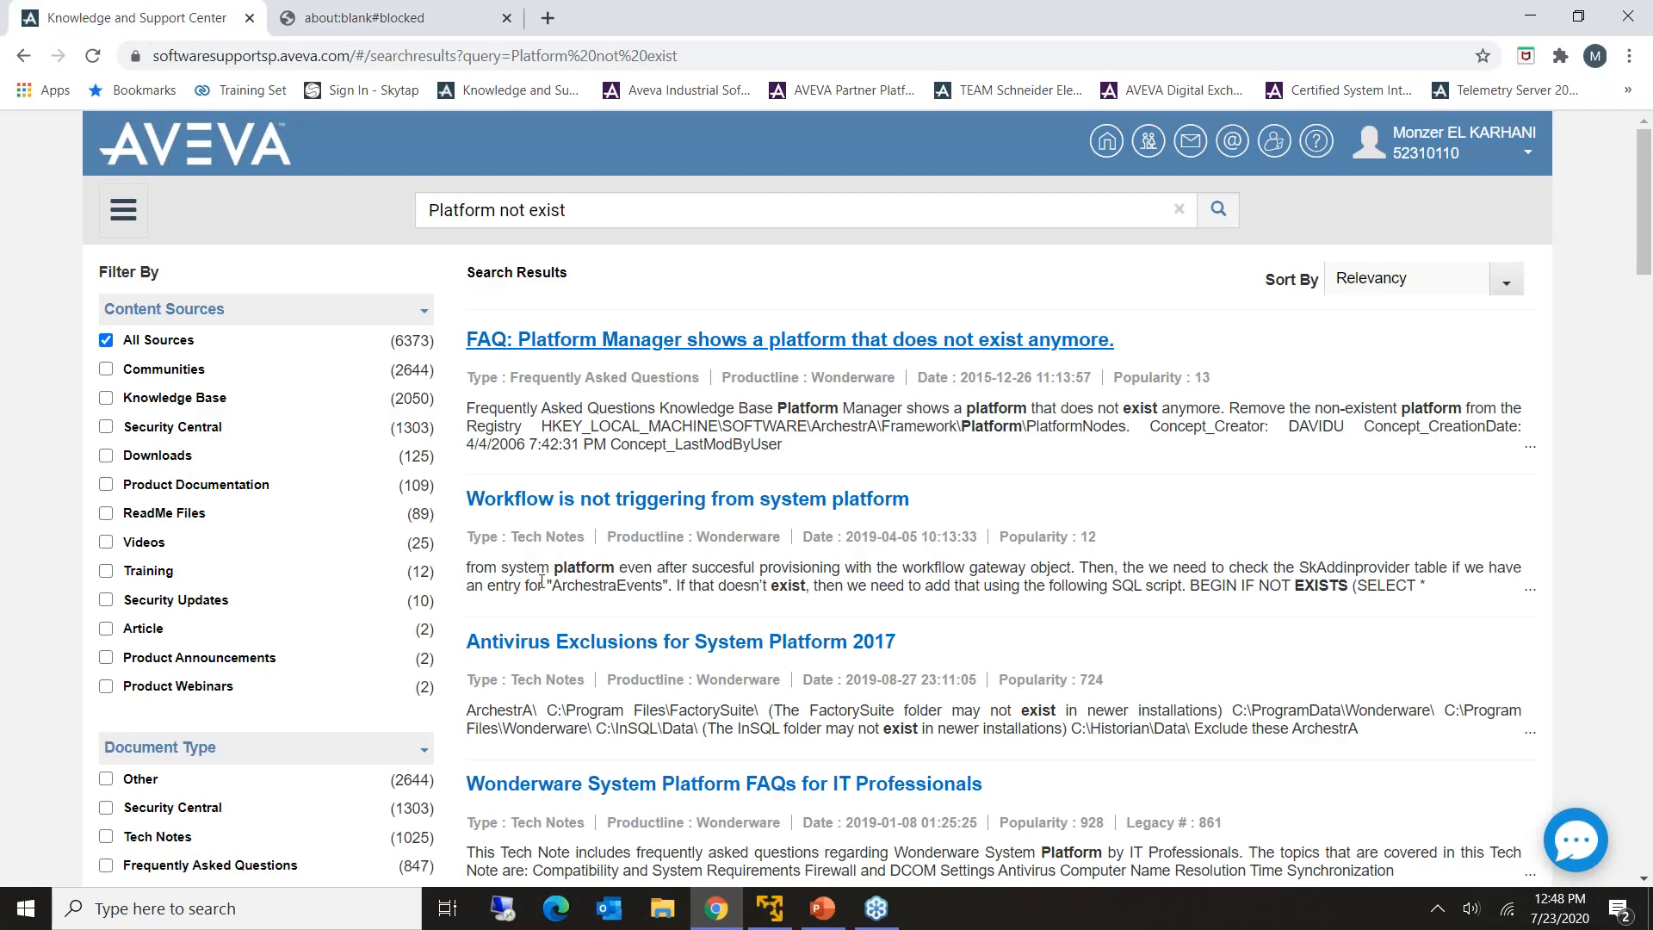
# Step: Look through the search results, open the FAQ "Platform Manager shows a platform that does not exist anymore", and close its duplicate tab
pyautogui.scroll(-6, 541, 582)
pyautogui.scroll(-5, 544, 433)
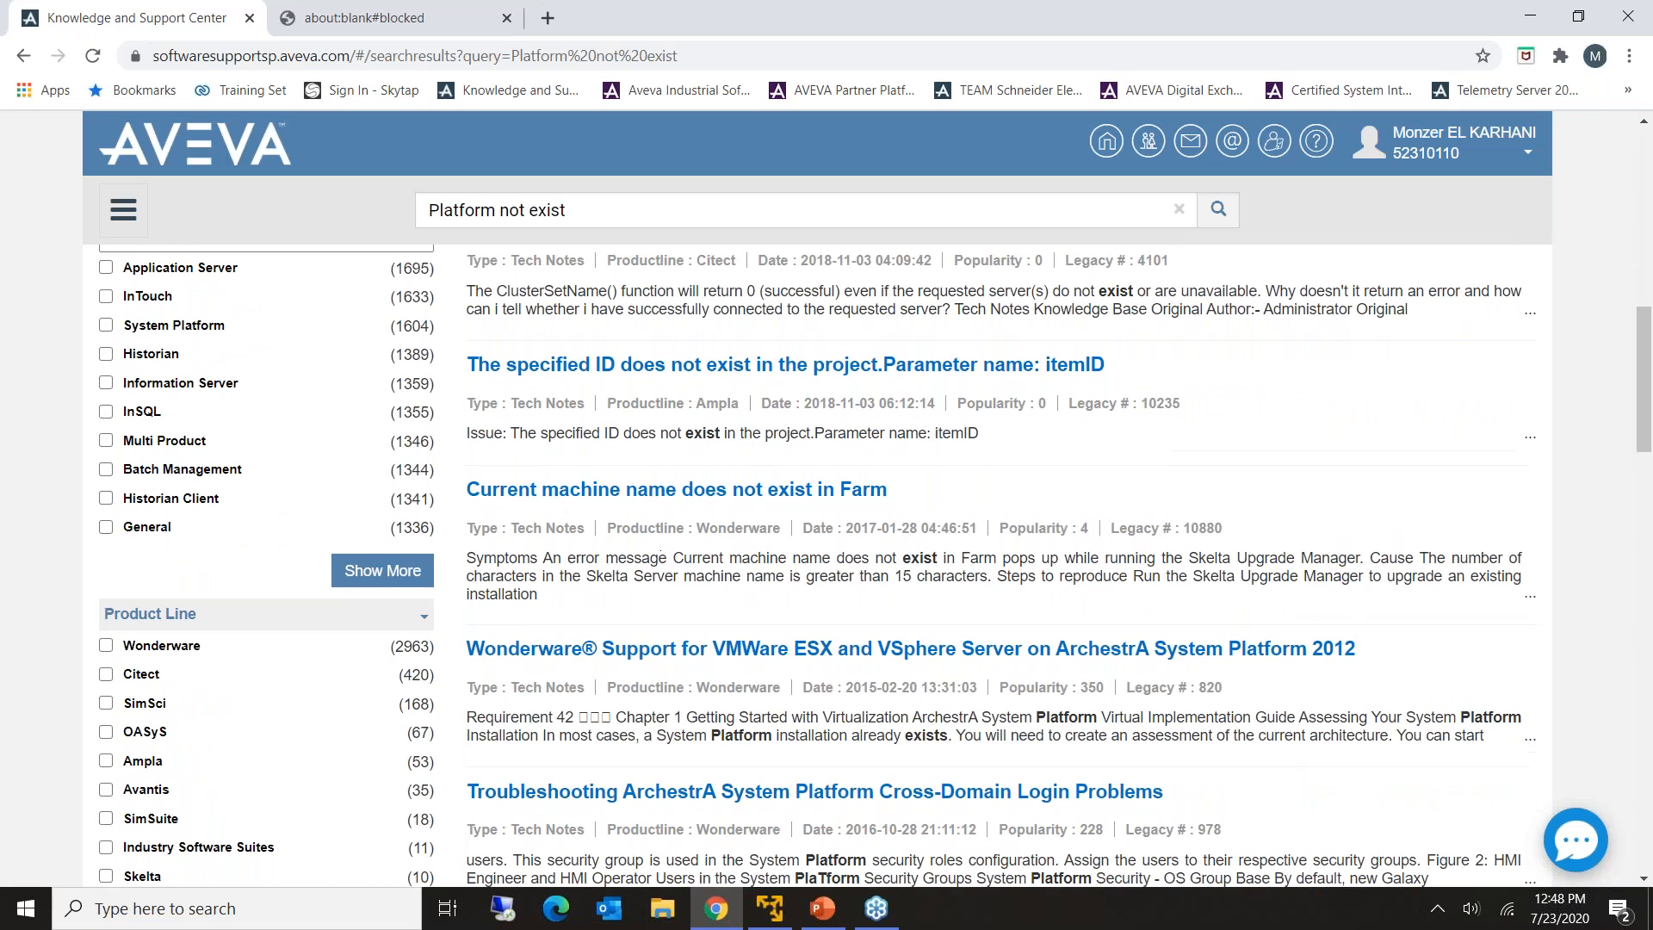
pyautogui.scroll(4, 663, 542)
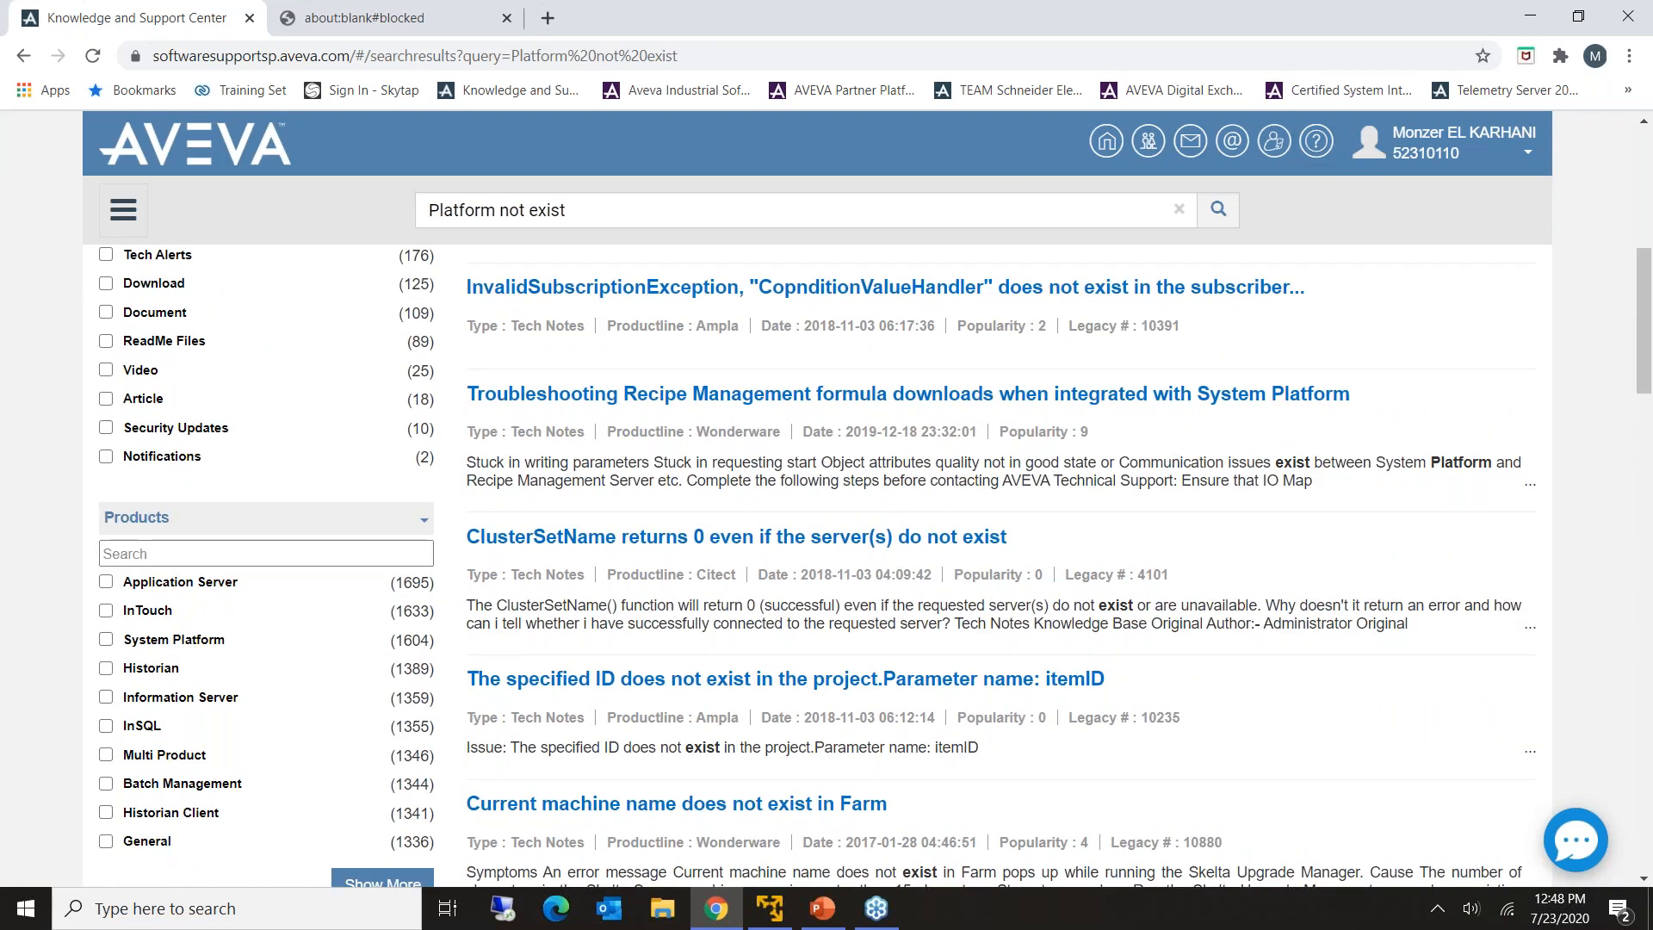
pyautogui.scroll(8, 582, 348)
pyautogui.click(582, 348)
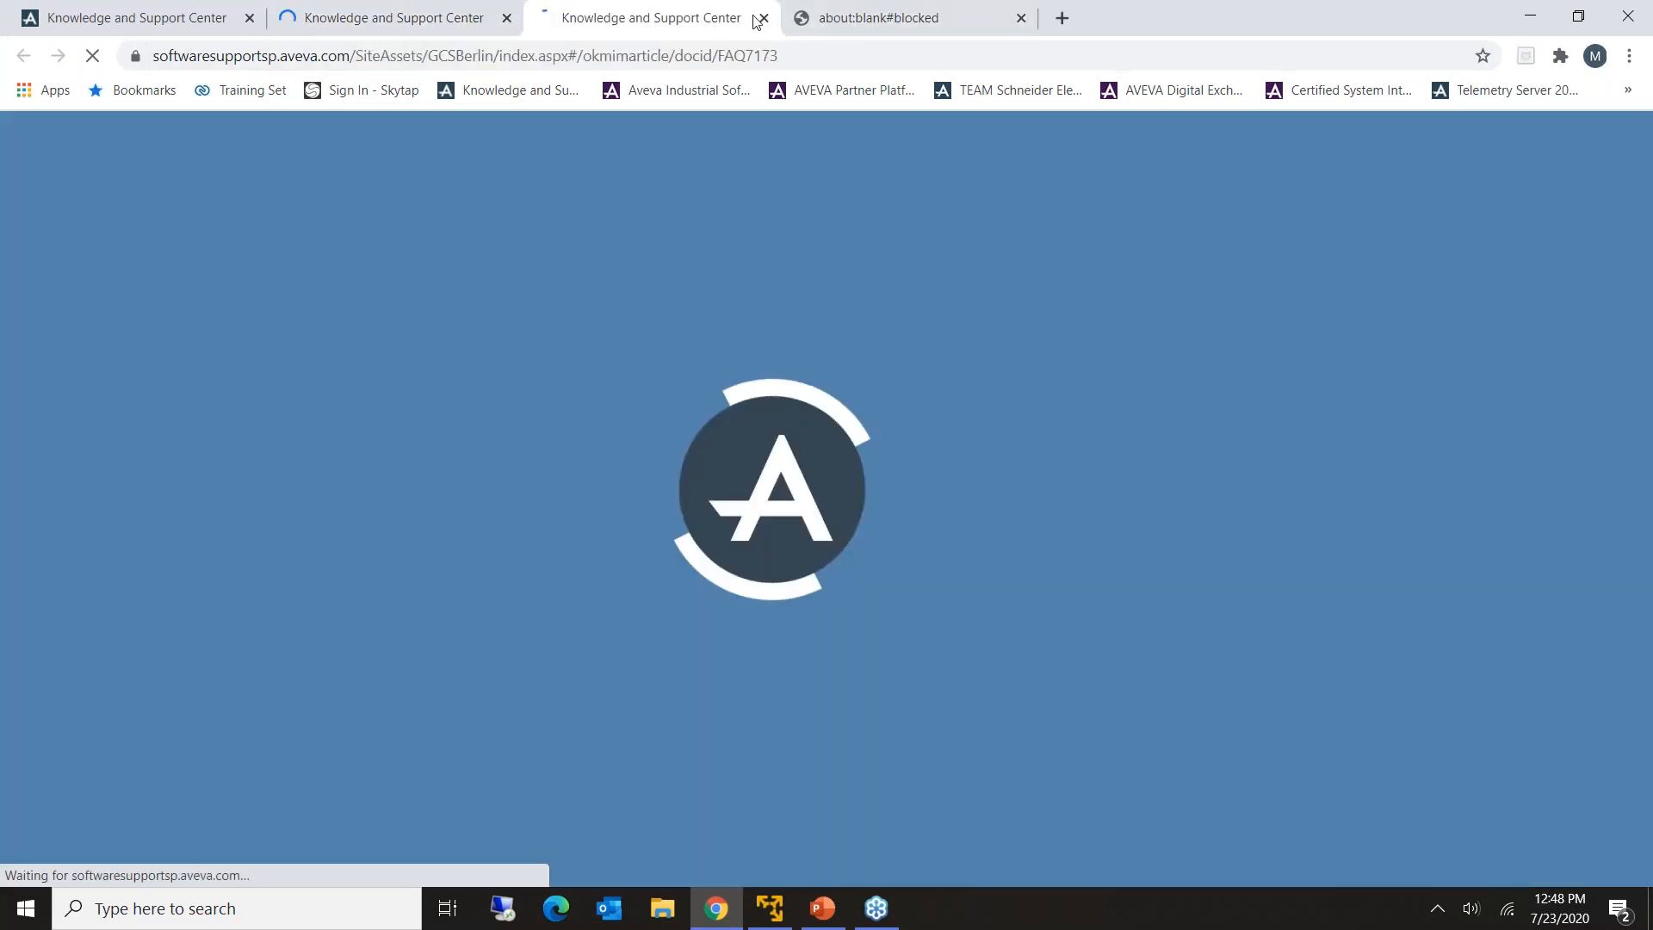
pyautogui.click(764, 17)
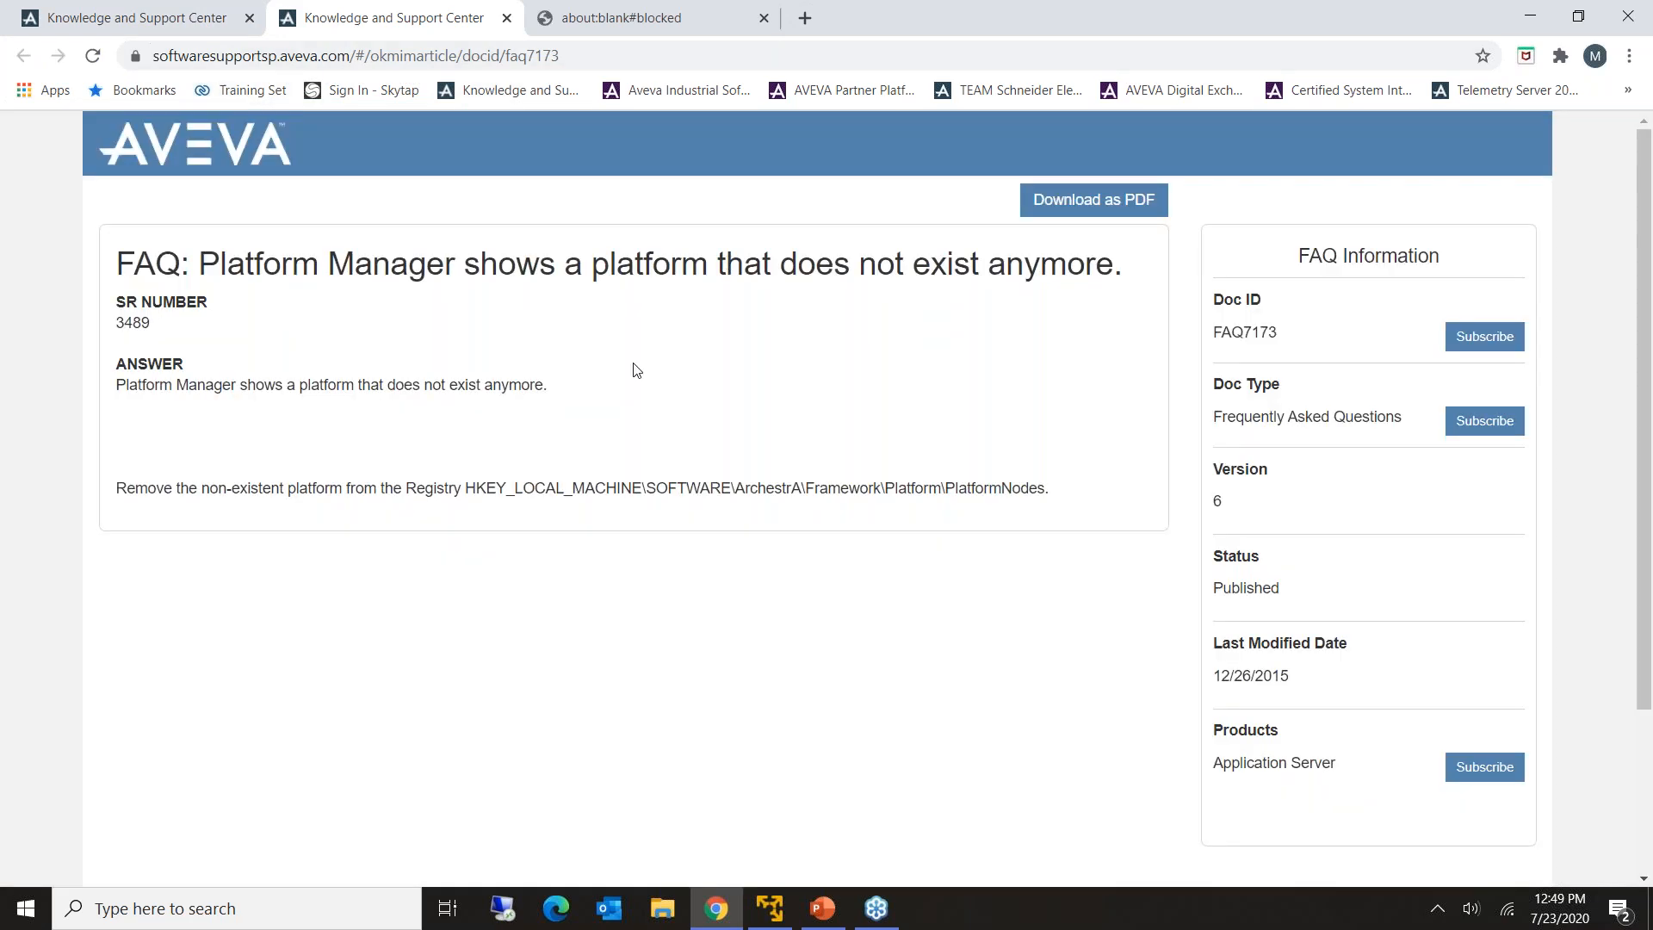
# Step: Read the FAQ's answer on removing the nonexistent platform, highlighting the instruction and the PlatformNodes registry path
pyautogui.moveTo(137, 496); pyautogui.dragTo(1053, 491)
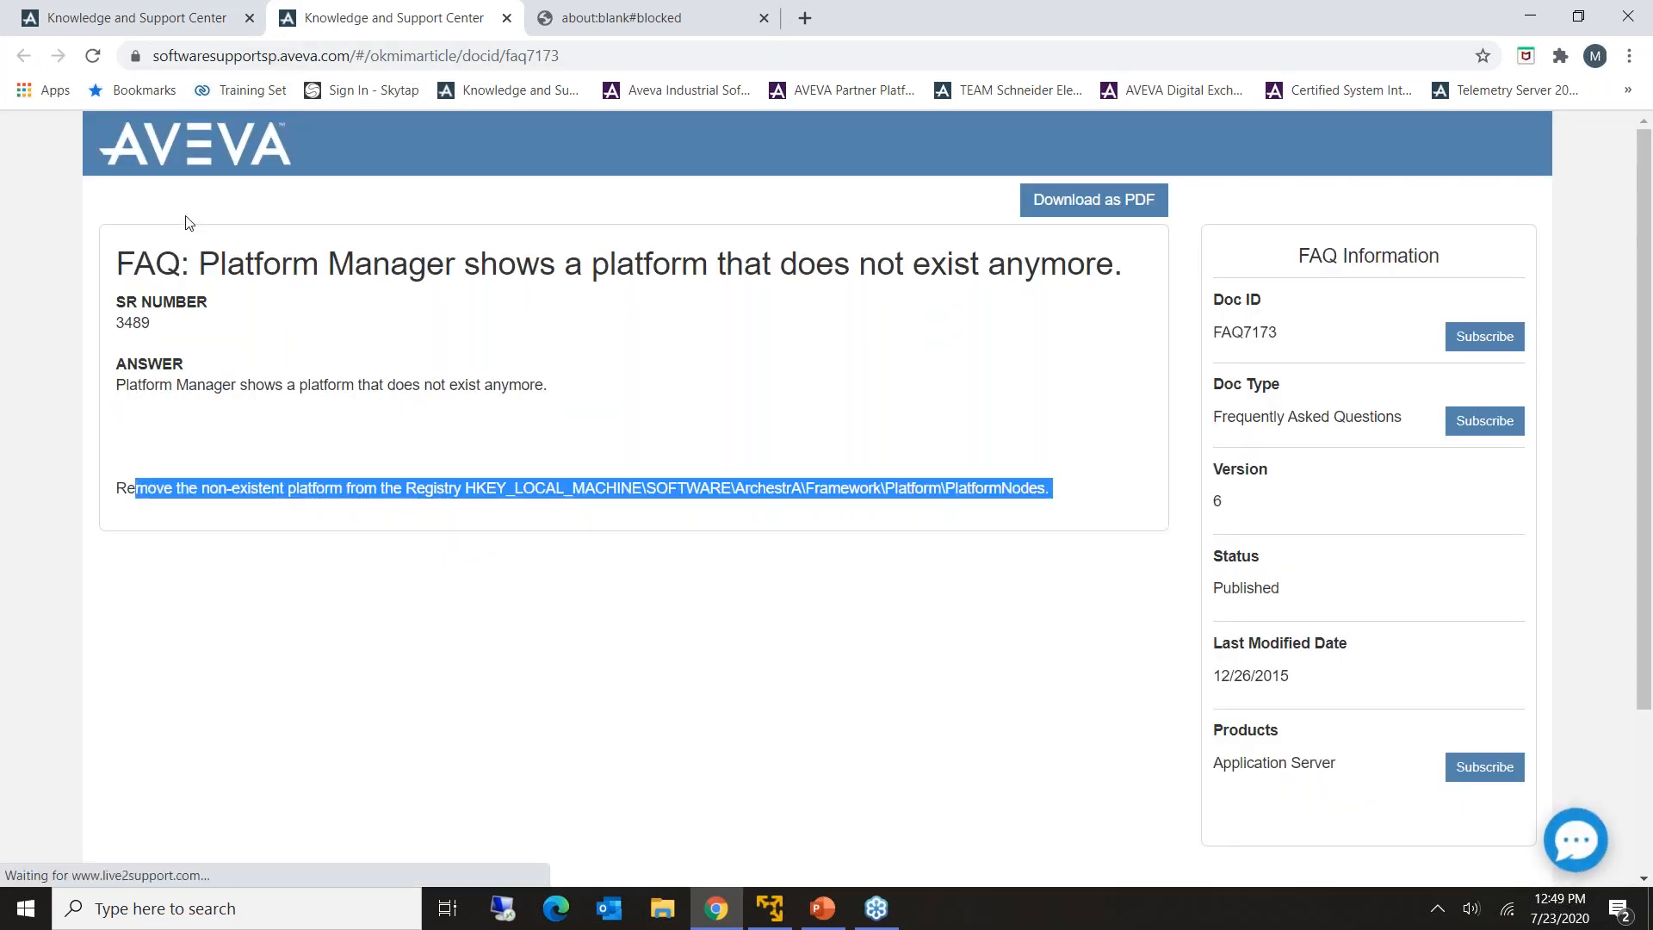
pyautogui.click(209, 484)
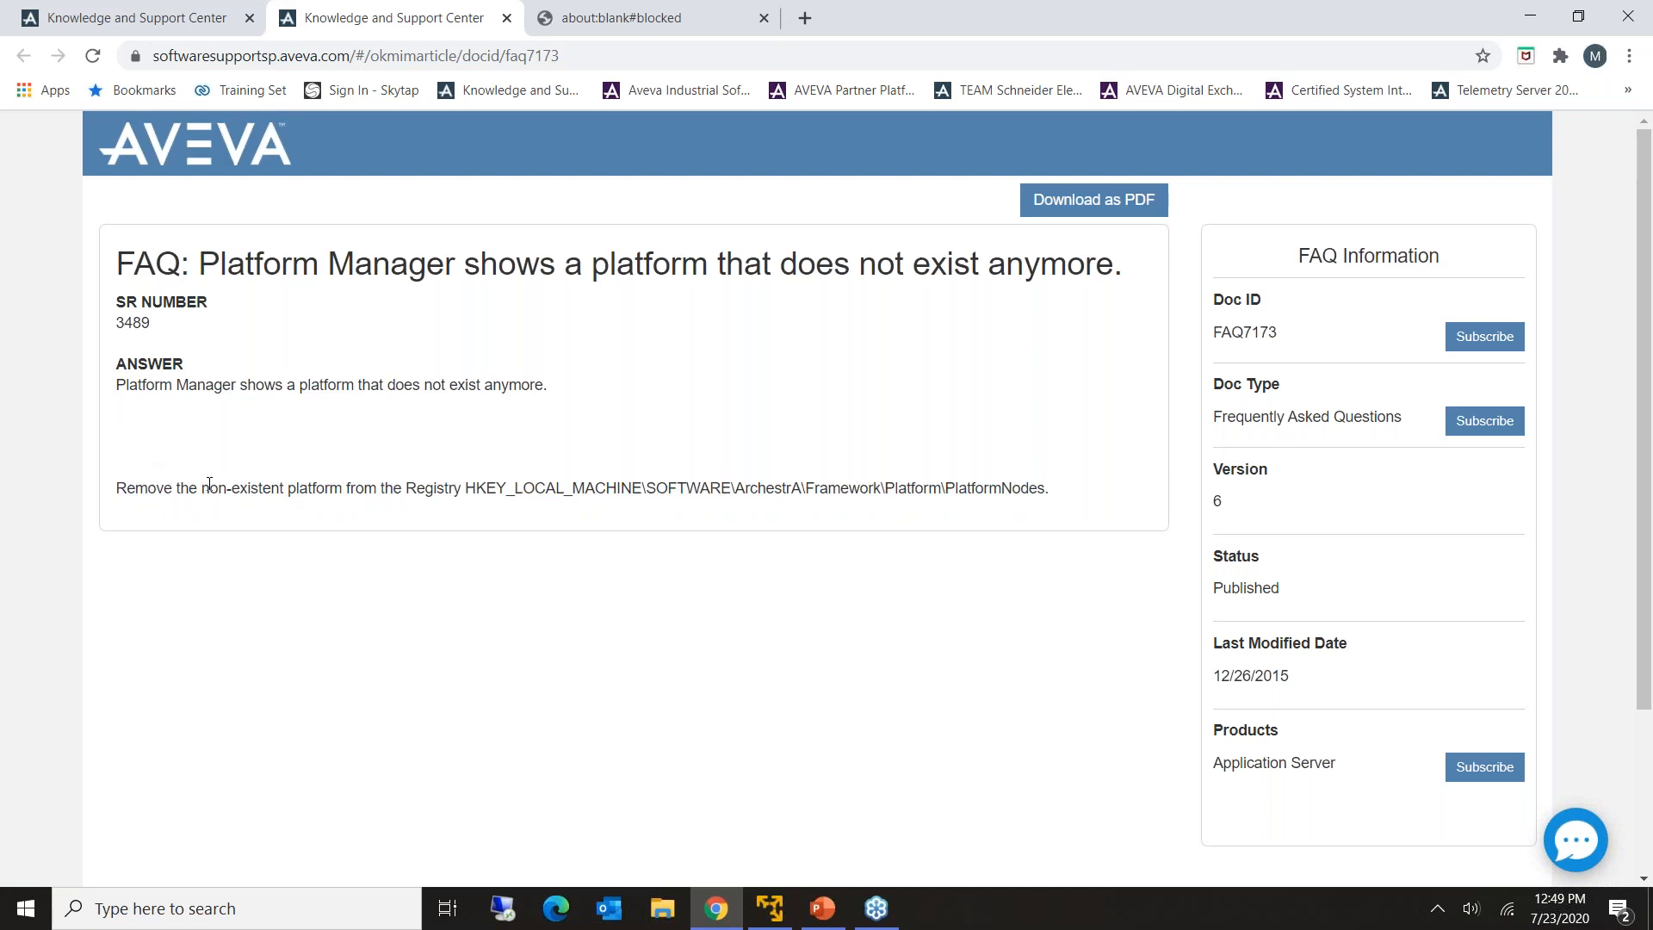
pyautogui.moveTo(401, 488); pyautogui.dragTo(179, 488)
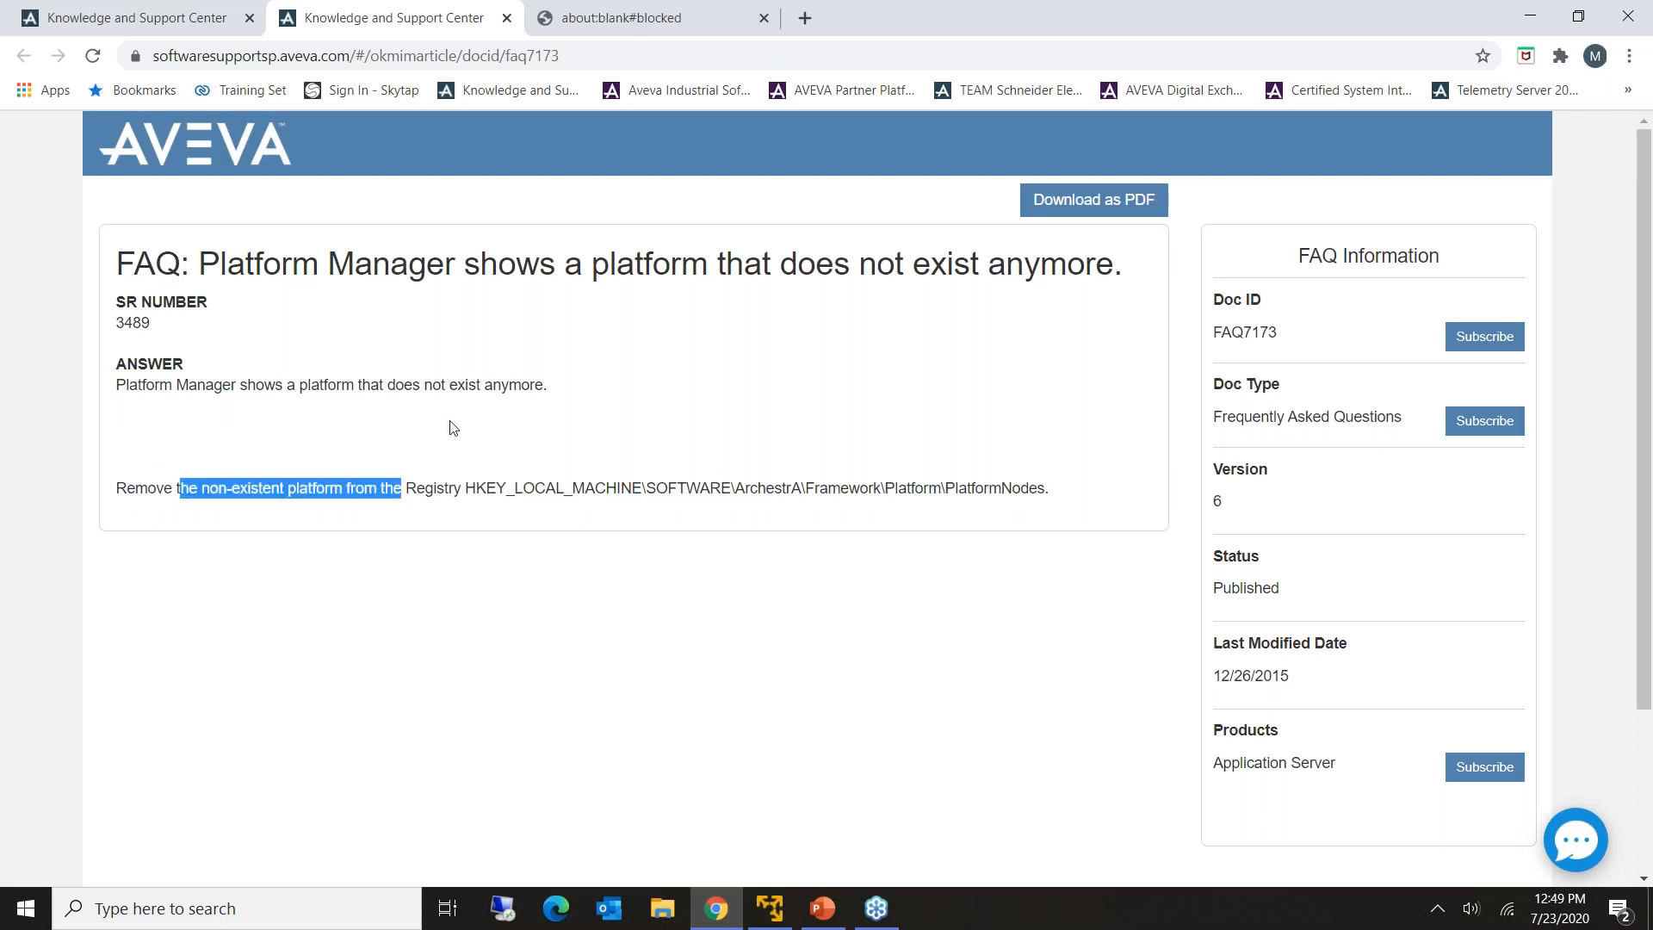
pyautogui.moveTo(429, 507); pyautogui.dragTo(1092, 509)
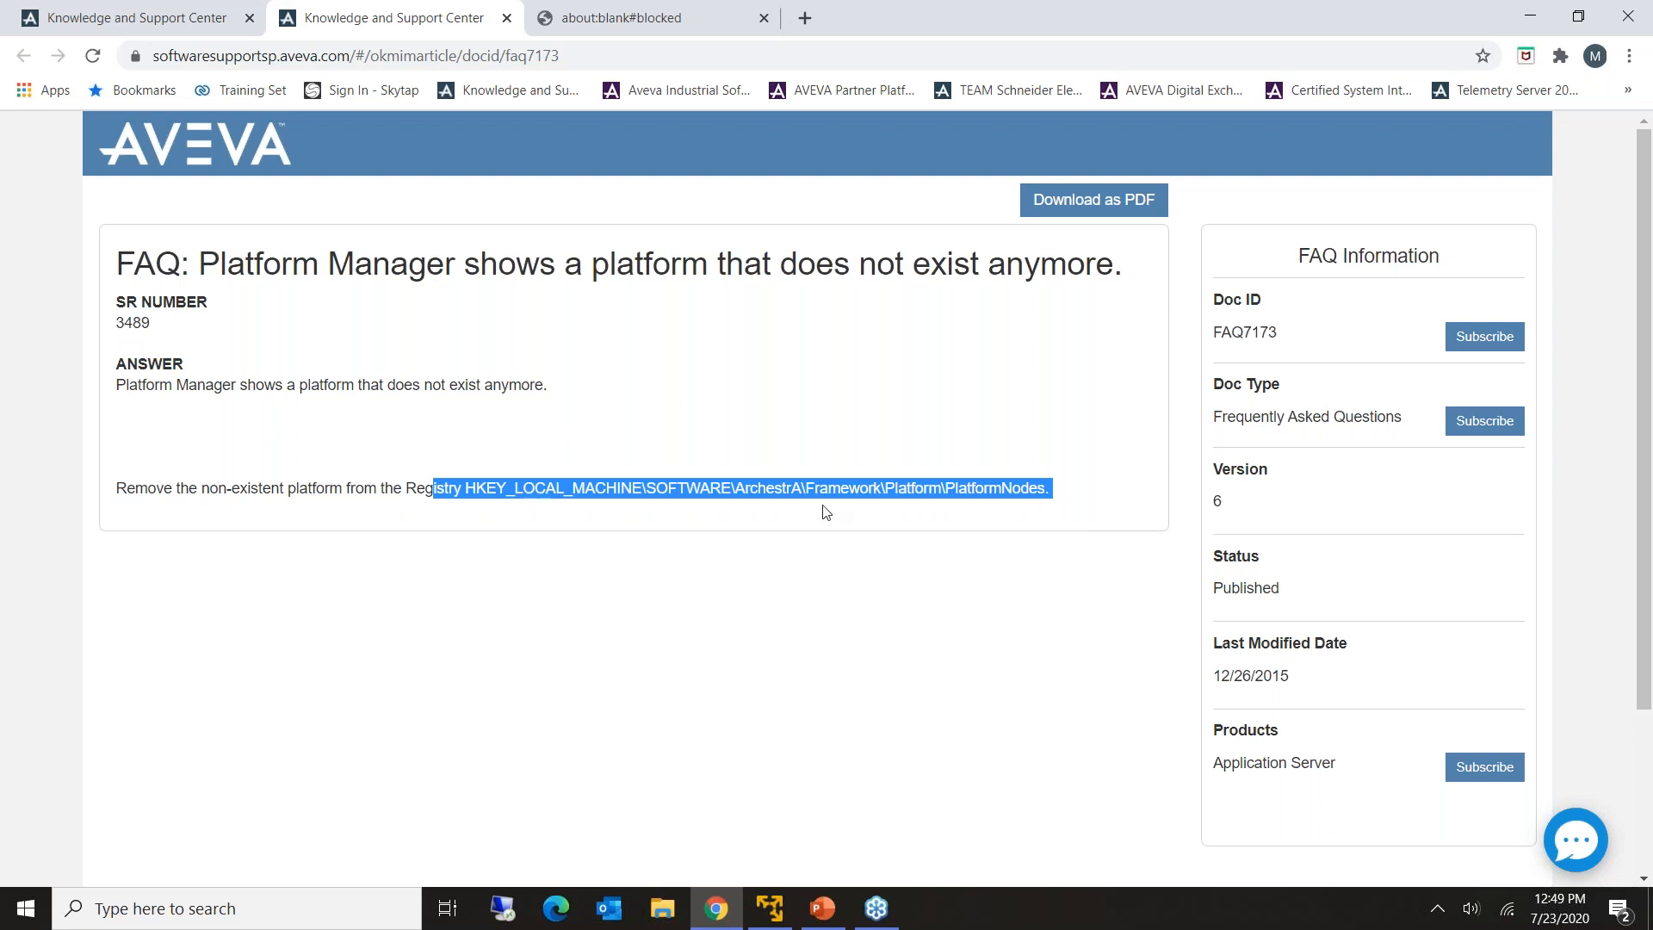
pyautogui.click(613, 400)
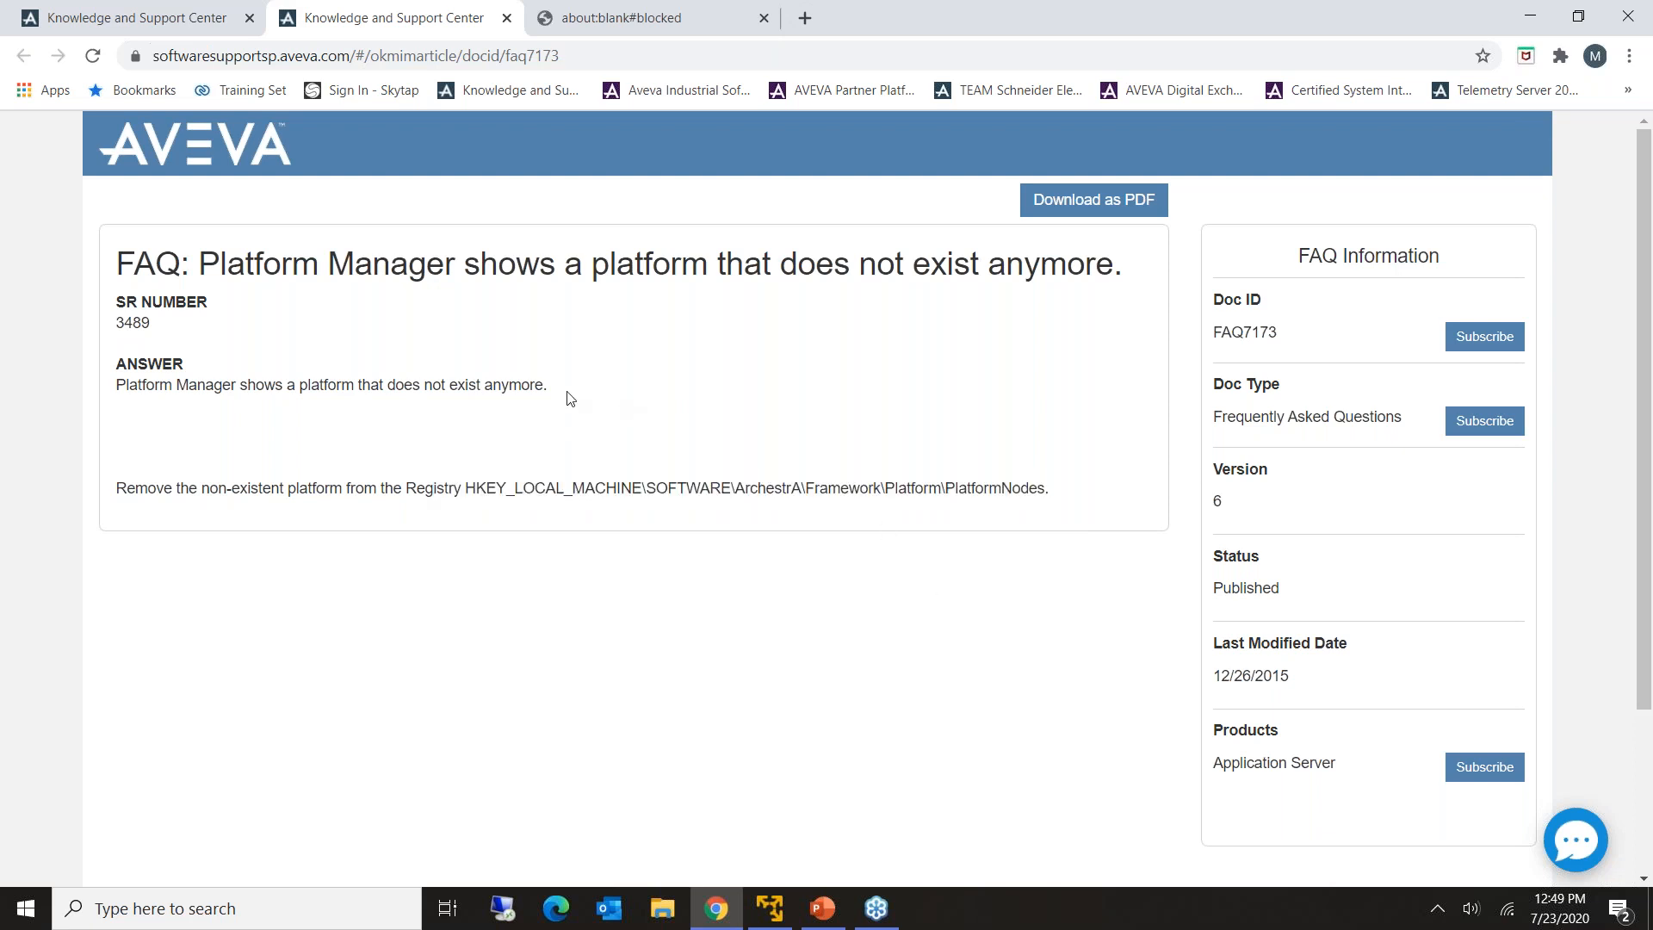
# Step: Return to the support center's search results and search for "Platform startup failed"
pyautogui.click(149, 26)
pyautogui.moveTo(568, 210); pyautogui.dragTo(360, 196)
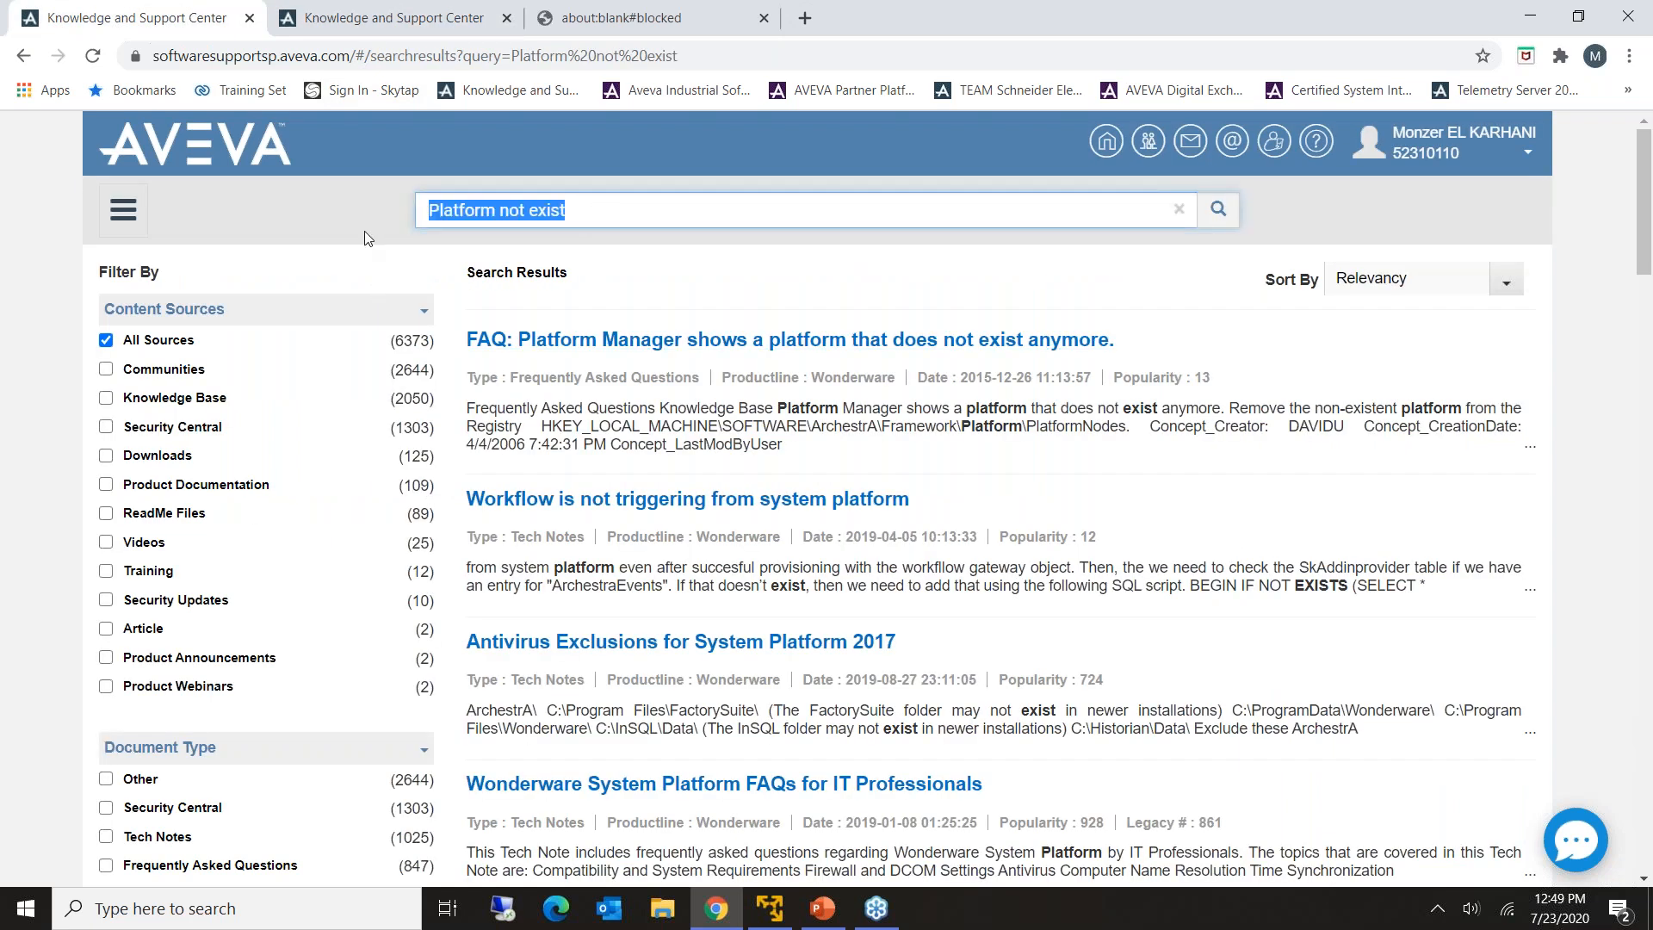
pyautogui.click(587, 208)
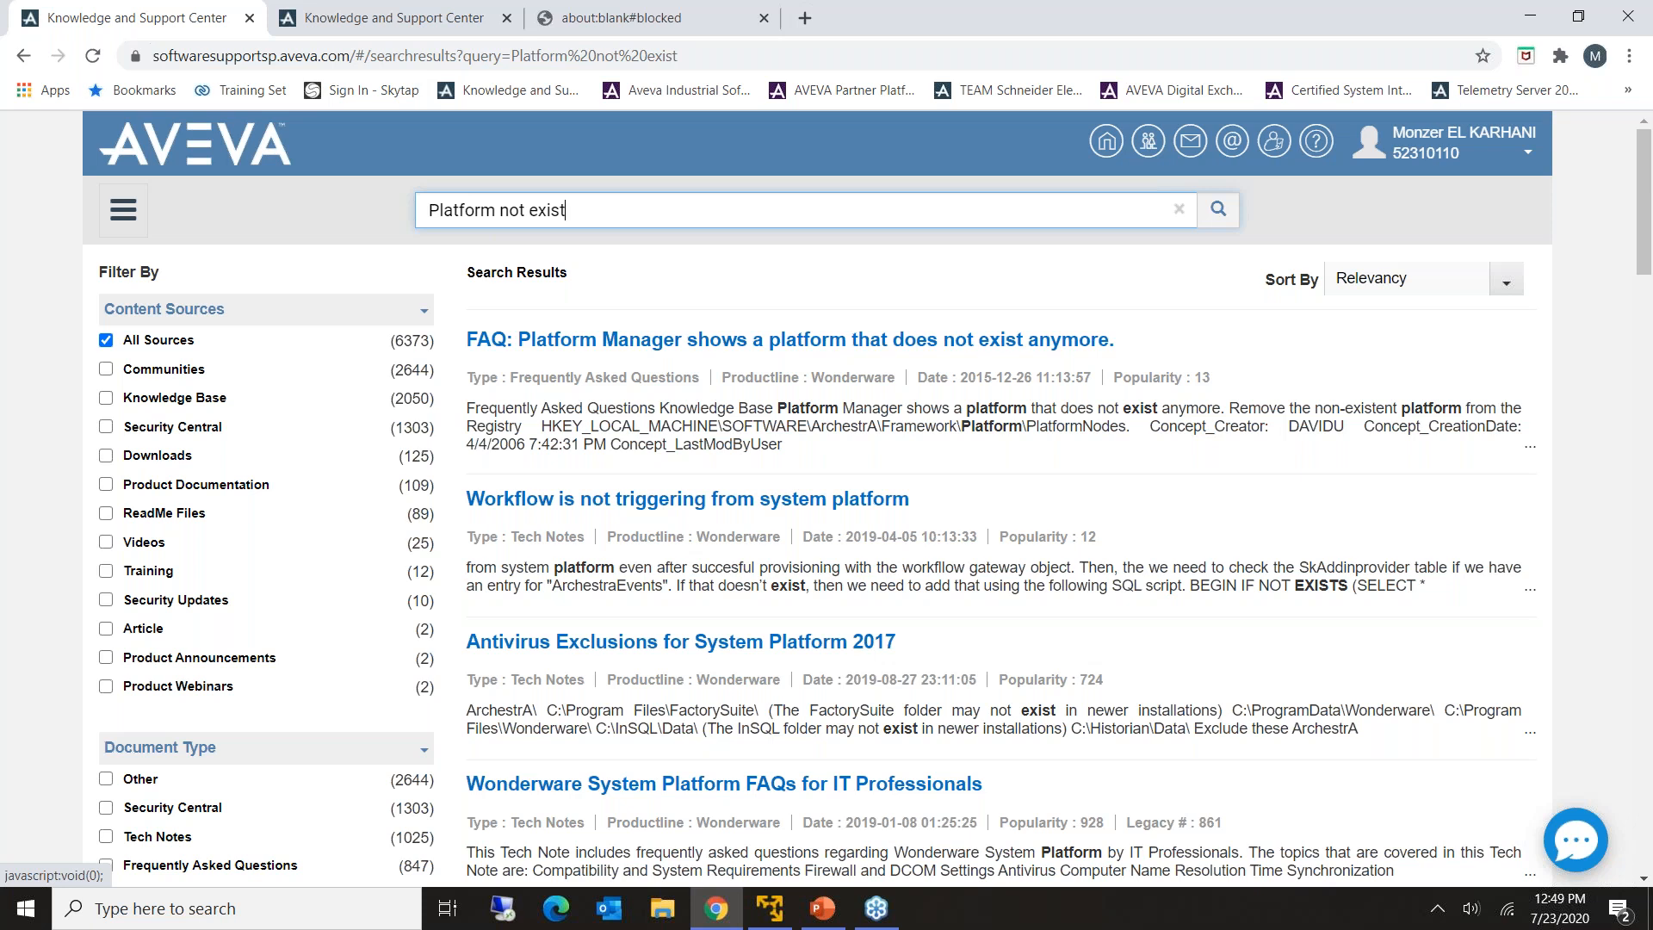
pyautogui.press('BackSpace')
pyautogui.press('BackSpace')
pyautogui.press('BackSpace')
pyautogui.press('BackSpace')
pyautogui.press('BackSpace')
pyautogui.press('BackSpace')
pyautogui.press('BackSpace')
pyautogui.press('BackSpace')
pyautogui.press('BackSpace')
pyautogui.press('BackSpace')
pyautogui.write('startup failed')
pyautogui.press('Return')
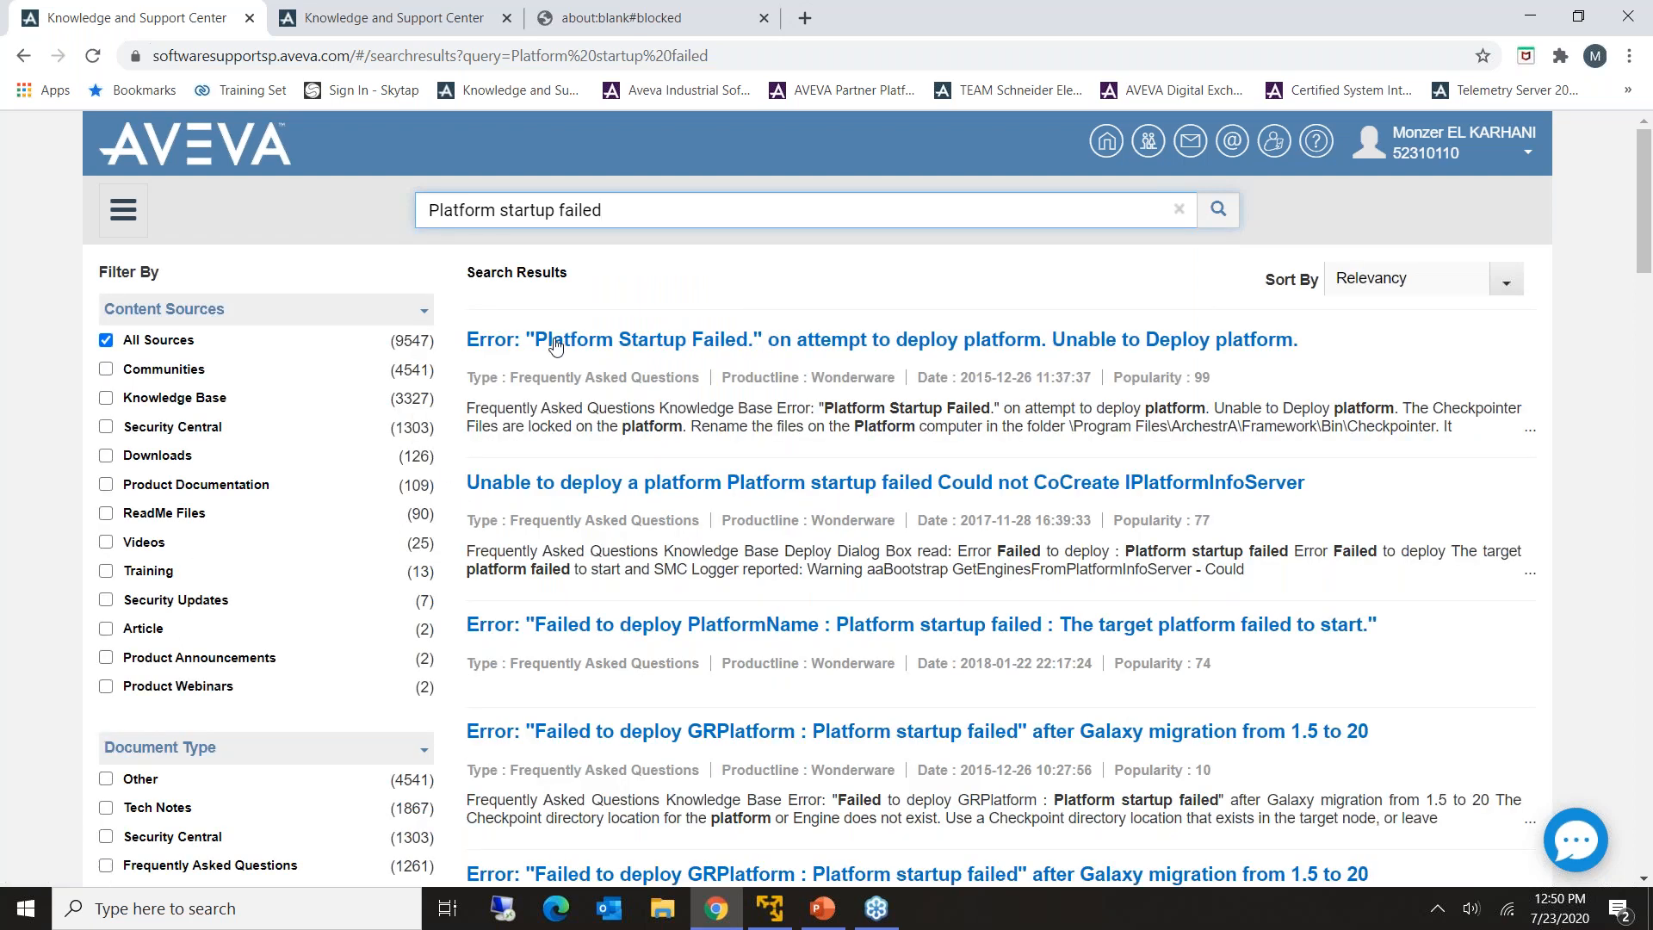
# Step: Open the FAQ on the "Platform Startup Failed." deployment error and read its answer, highlighting the error text and the instructions for renaming the Checkpointer files
pyautogui.click(626, 342)
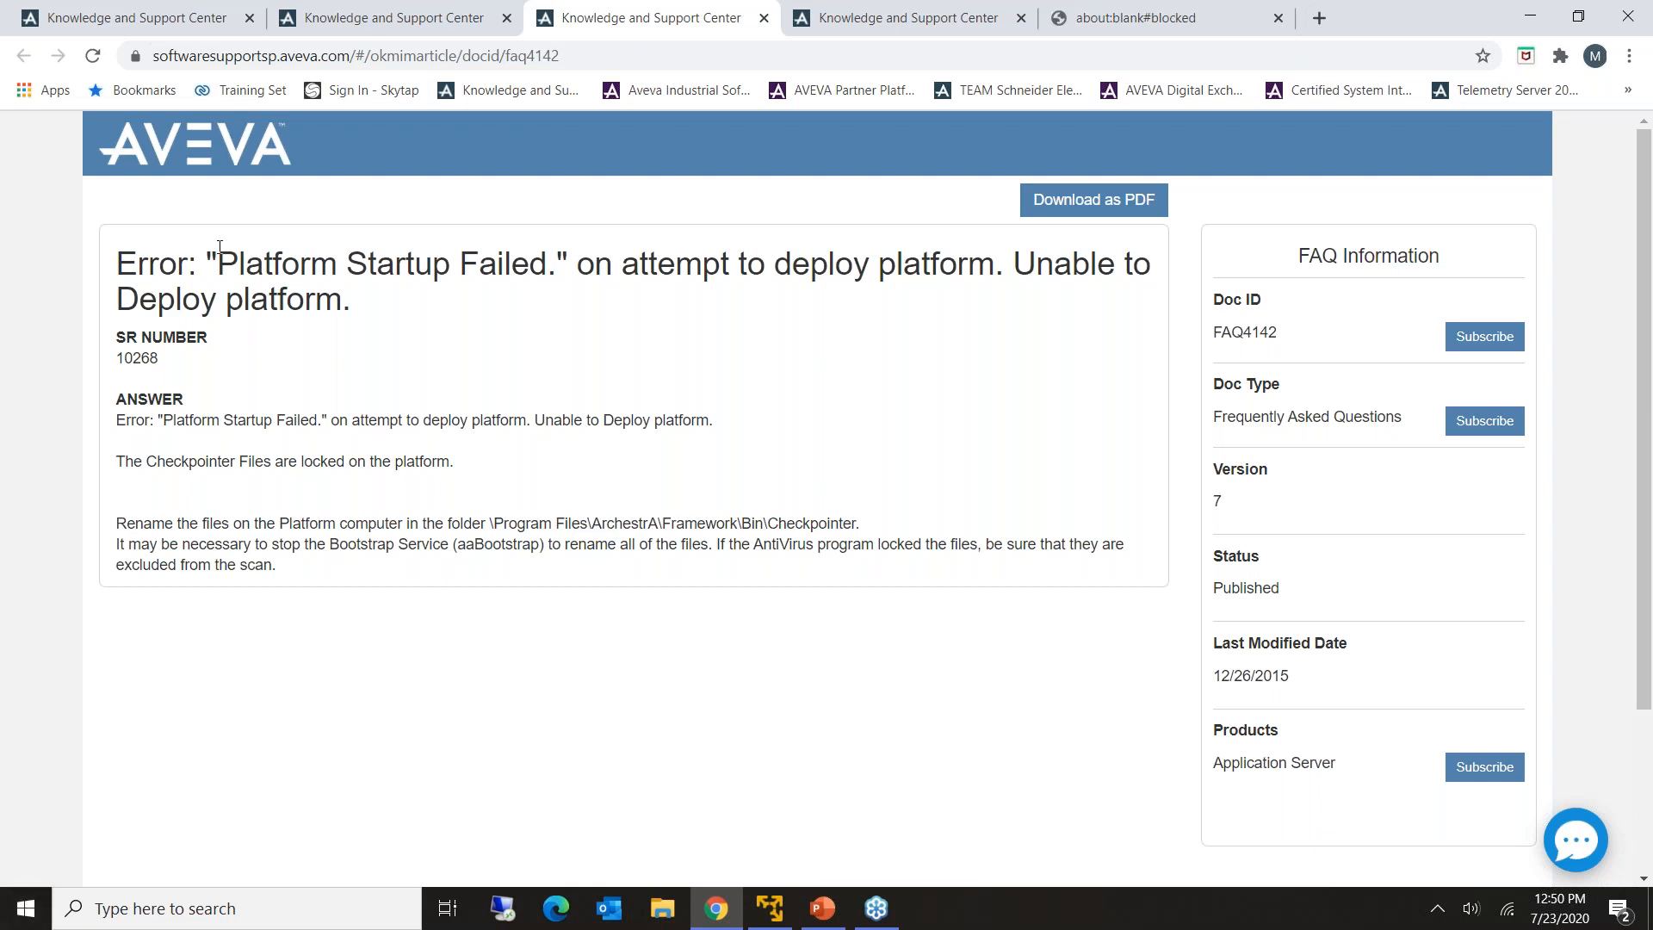
pyautogui.moveTo(212, 256); pyautogui.dragTo(522, 248)
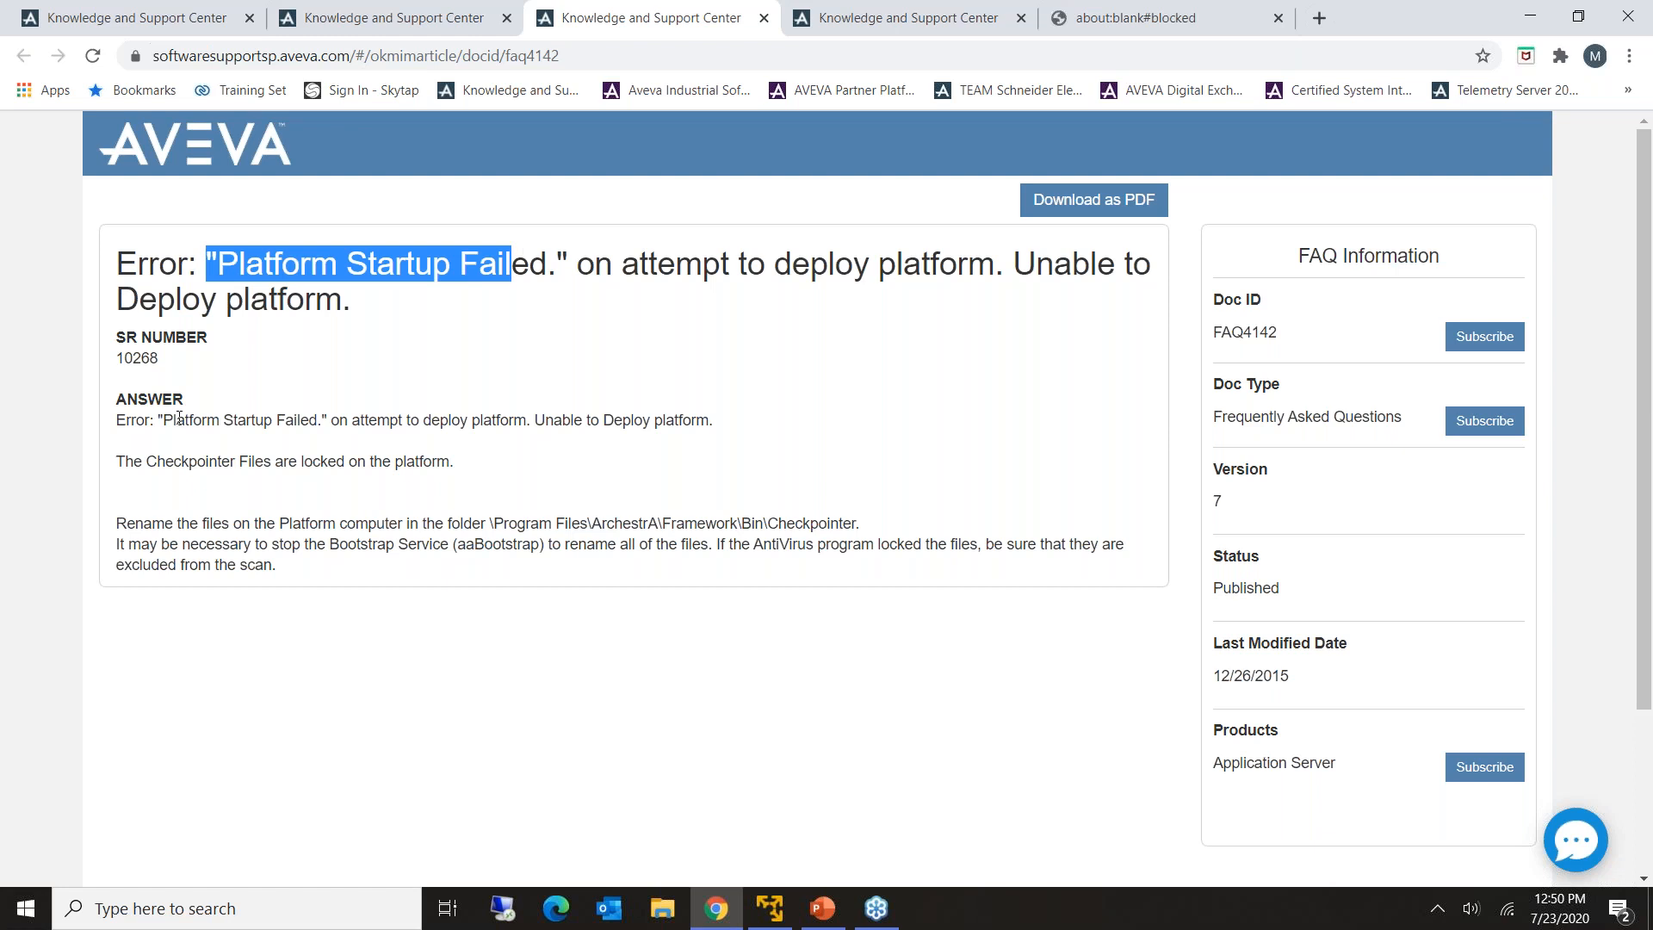
pyautogui.moveTo(176, 419); pyautogui.dragTo(429, 415)
pyautogui.moveTo(120, 516); pyautogui.dragTo(297, 578)
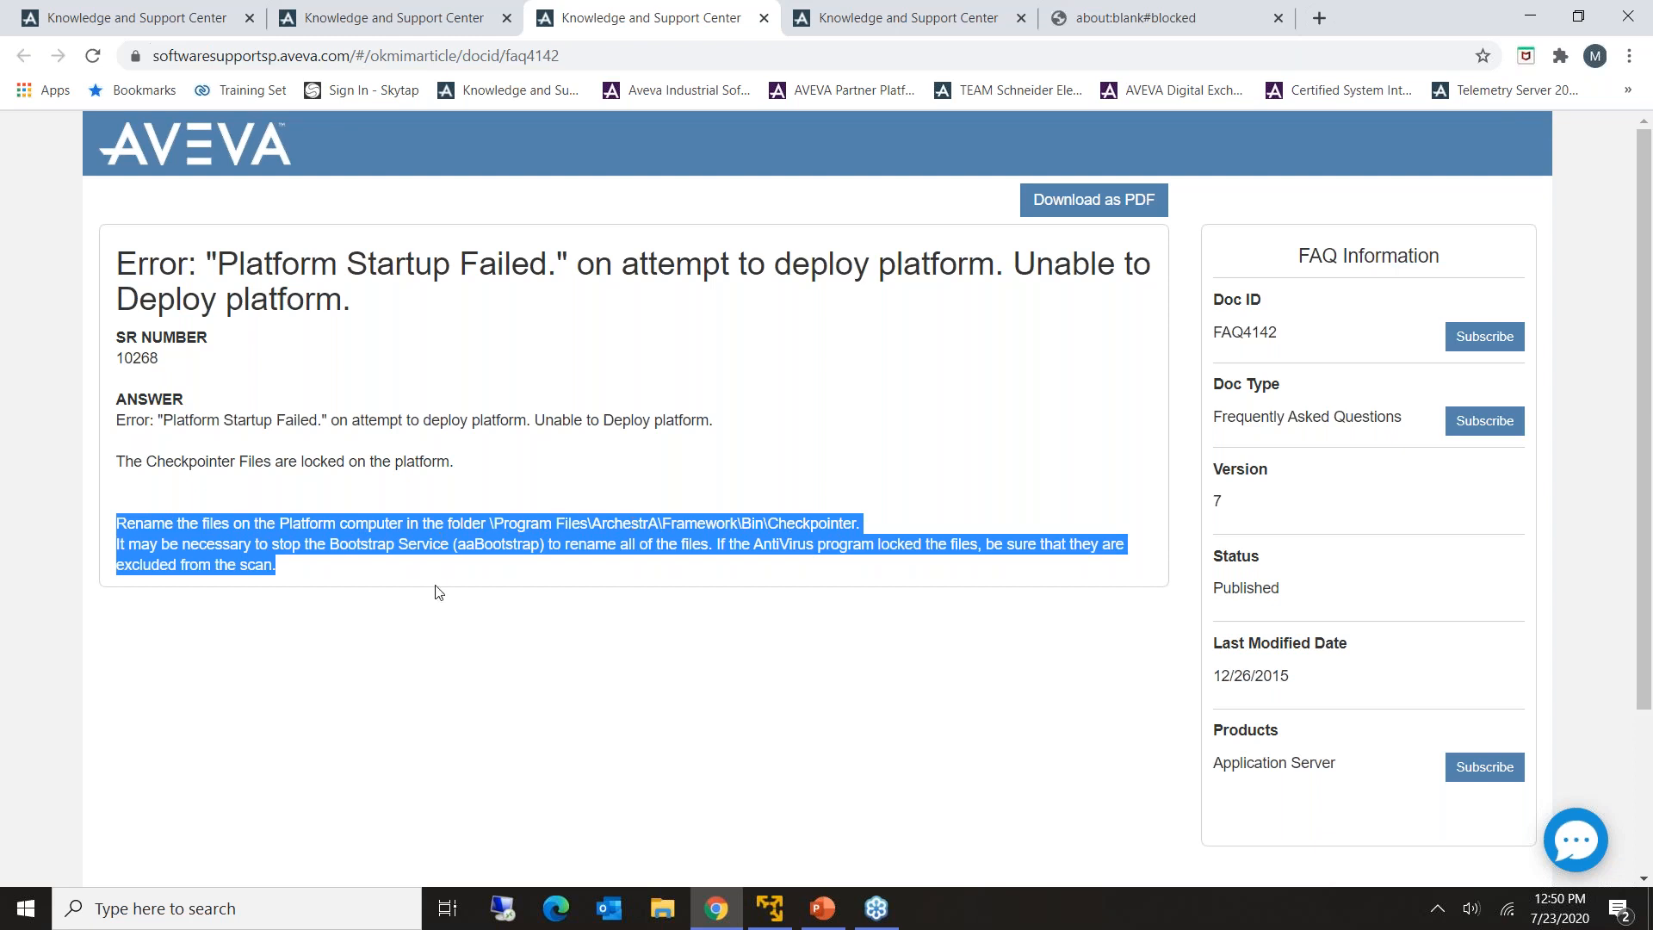
pyautogui.moveTo(297, 570); pyautogui.dragTo(140, 508)
pyautogui.click(721, 585)
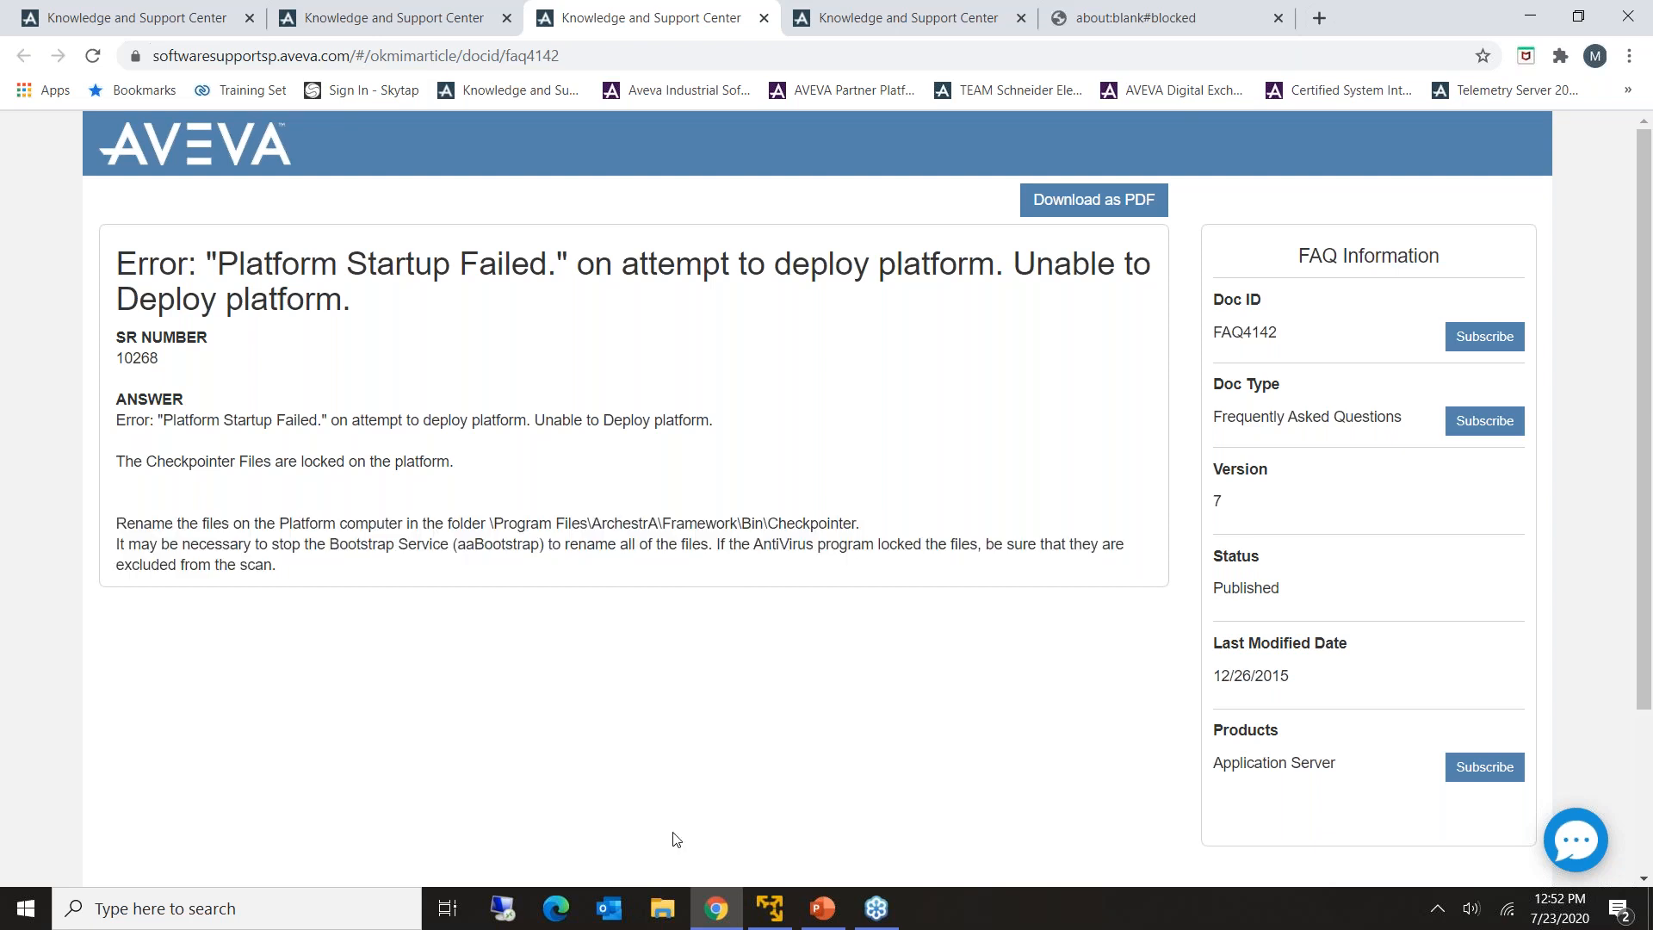
# Step: Switch to the Application Management presentation in PowerPoint and start the slide show from the "Thank you" slide
pyautogui.click(823, 910)
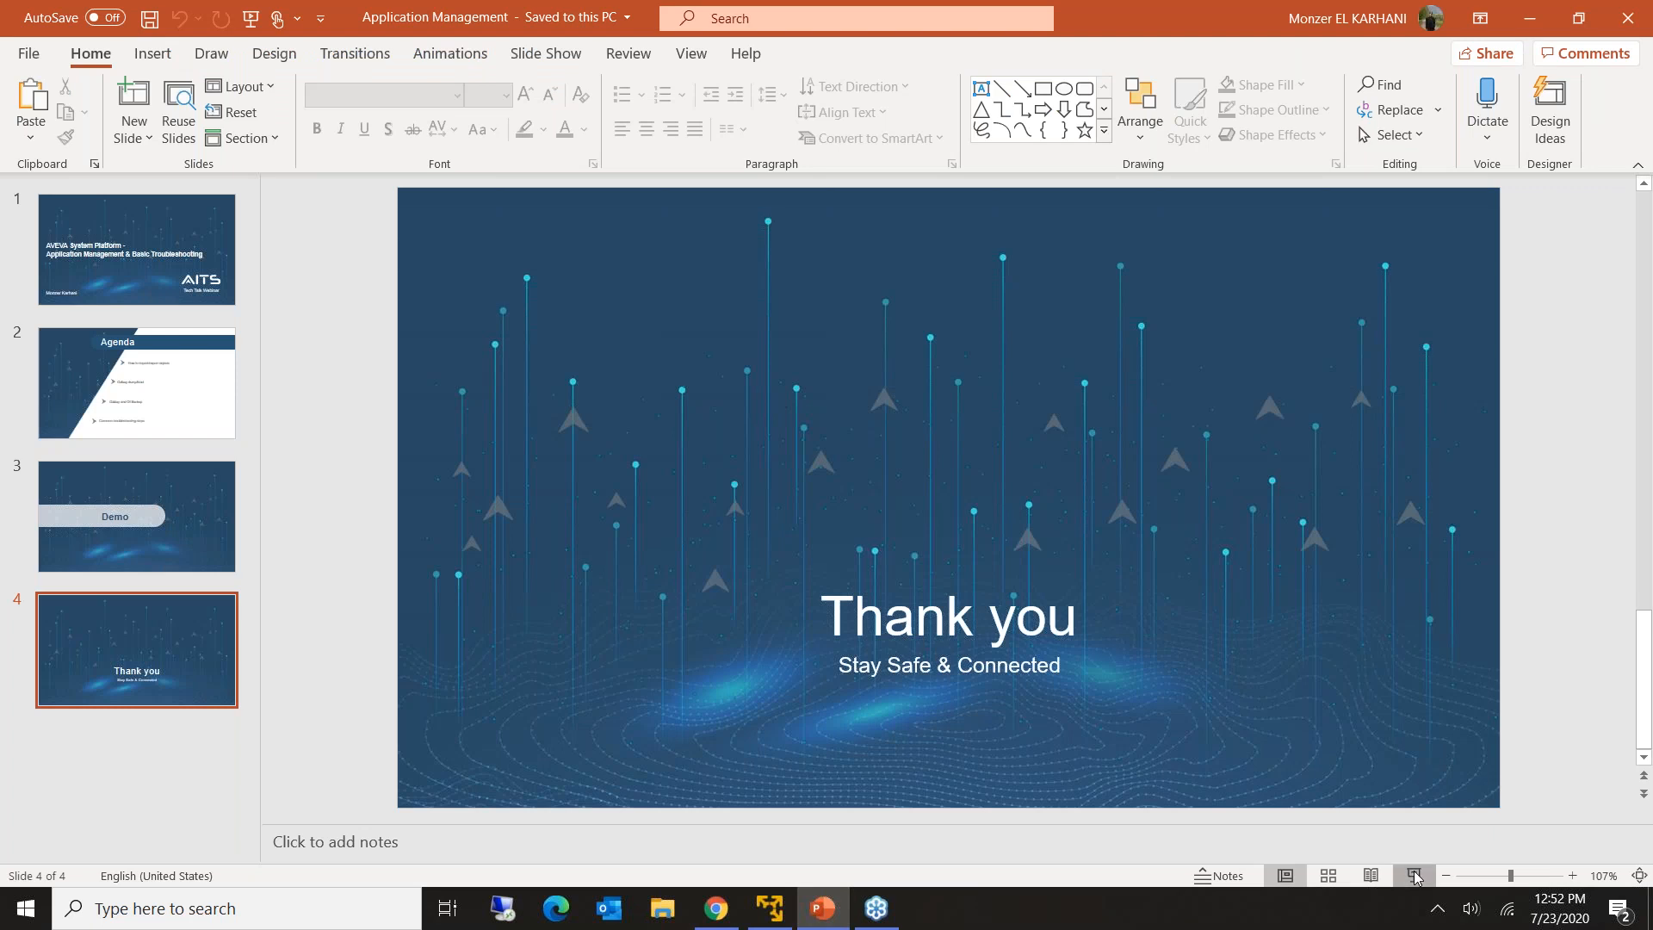
pyautogui.click(1414, 876)
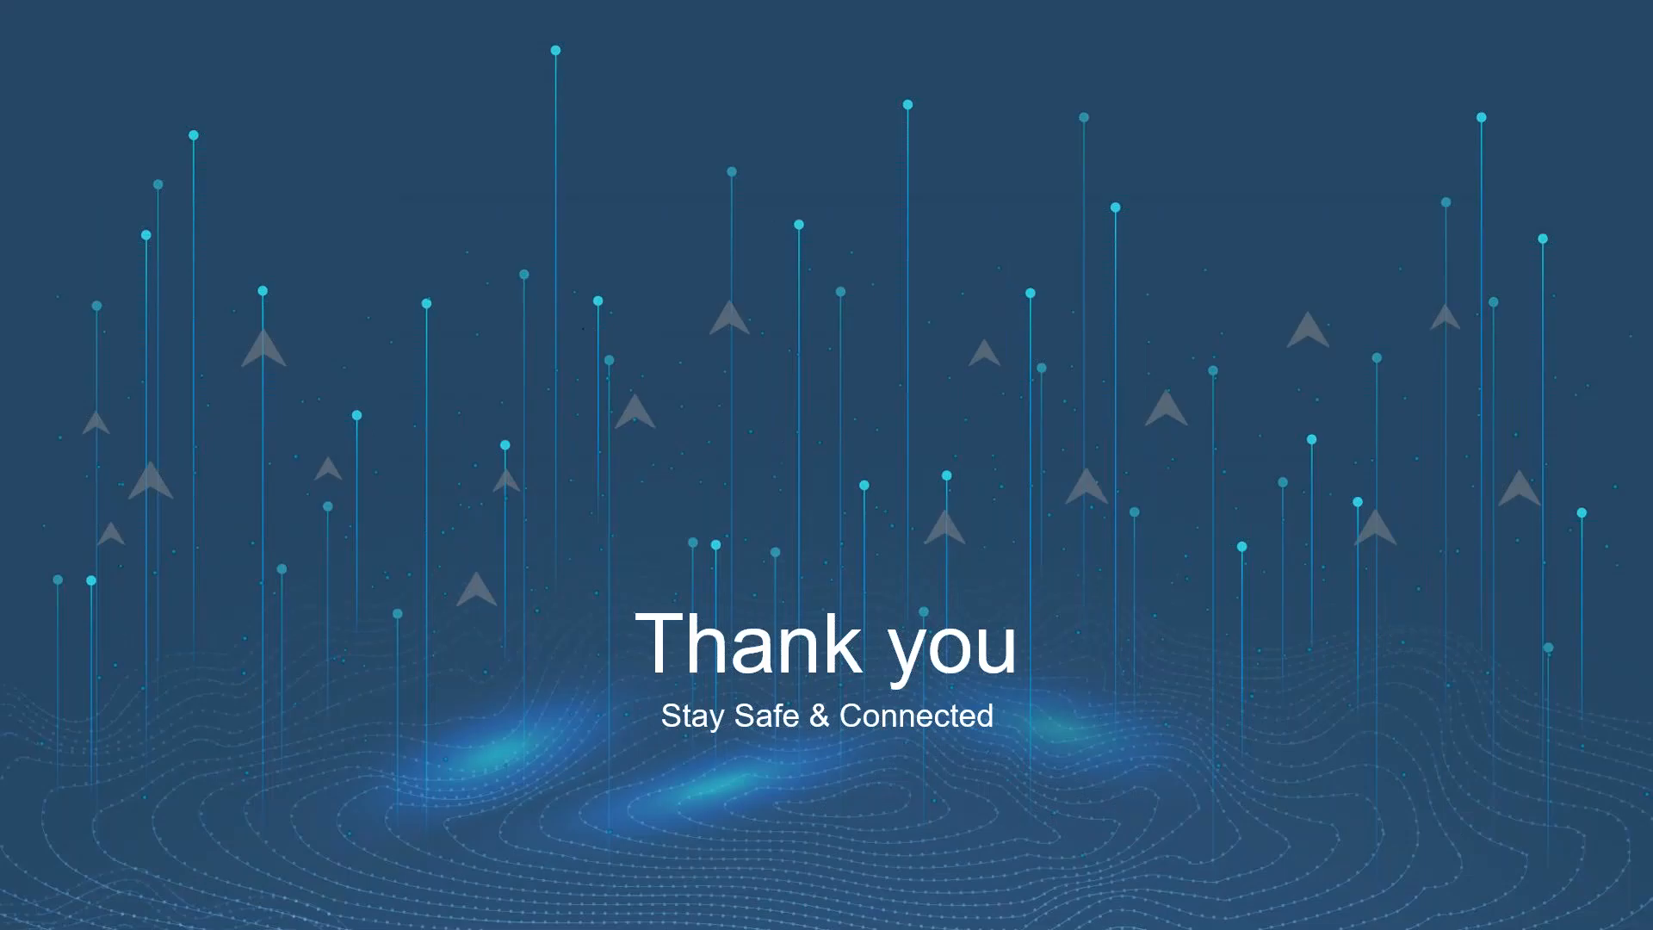